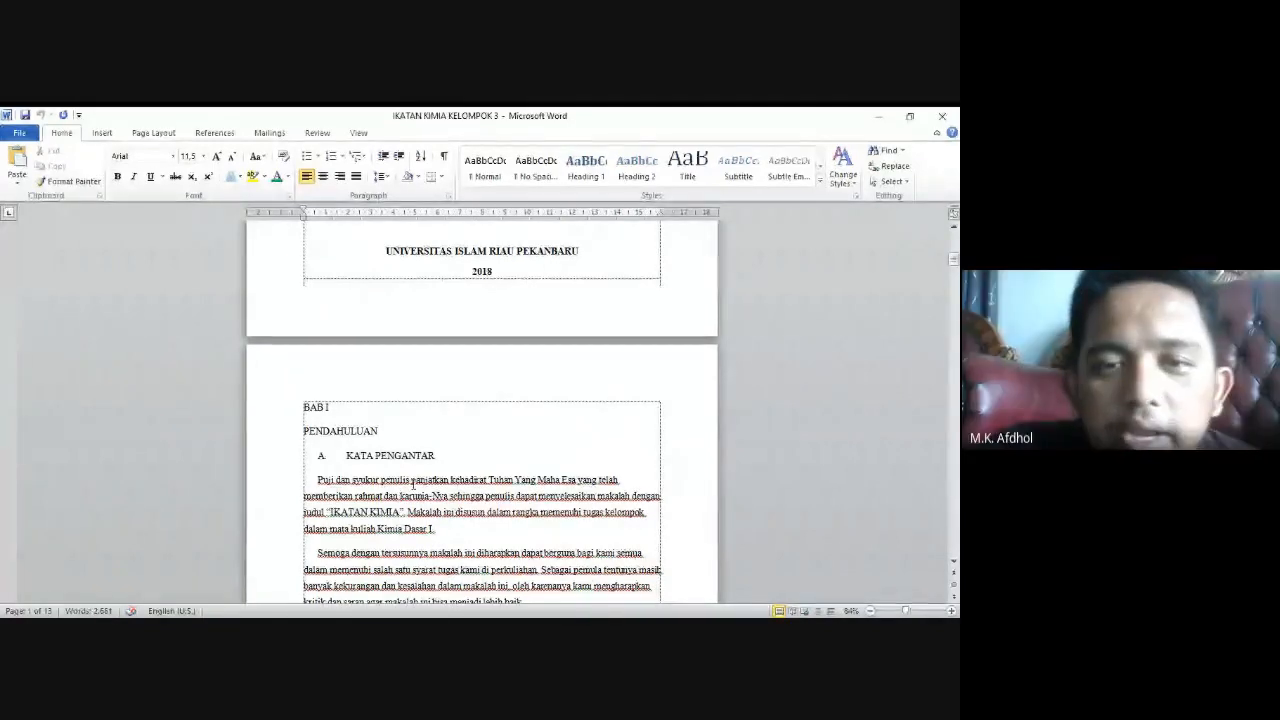
Look through the report from the cover page to the ionic bonding examples in the PEMBAHASAN chapter
scroll(575, 420, "up", 5)
scroll(583, 418, "up", 8)
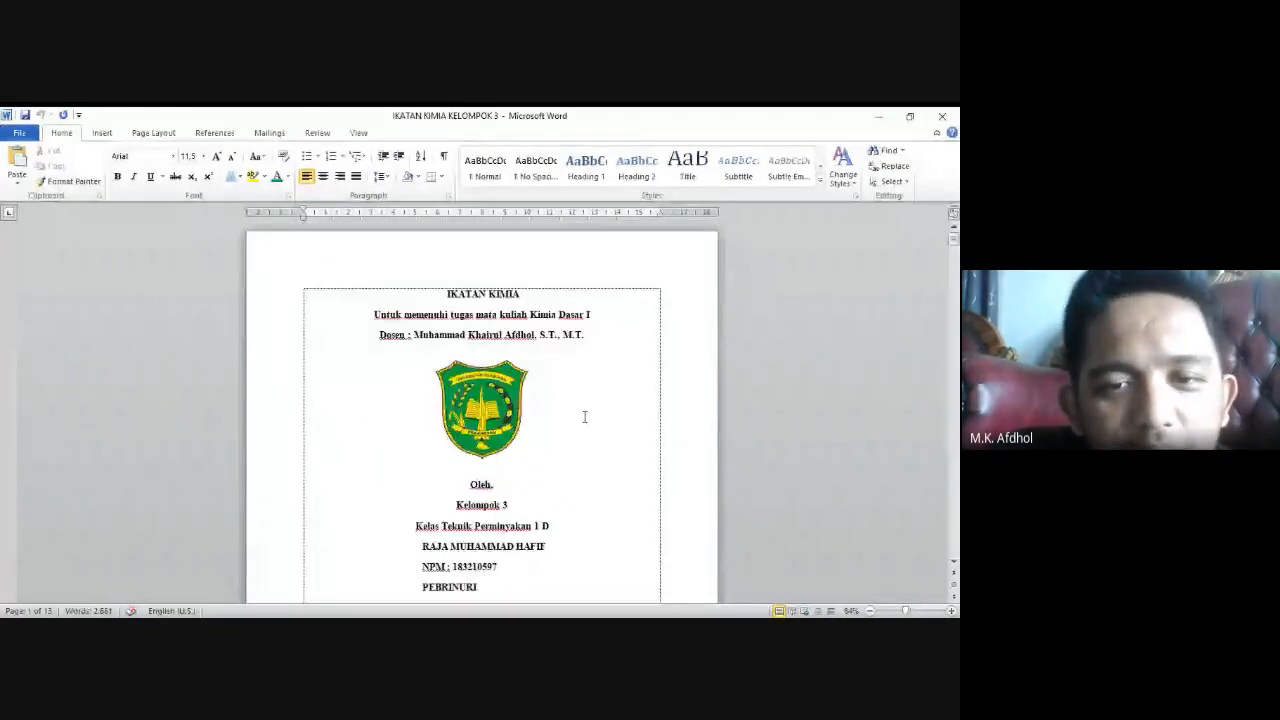
scroll(585, 417, "down", 20)
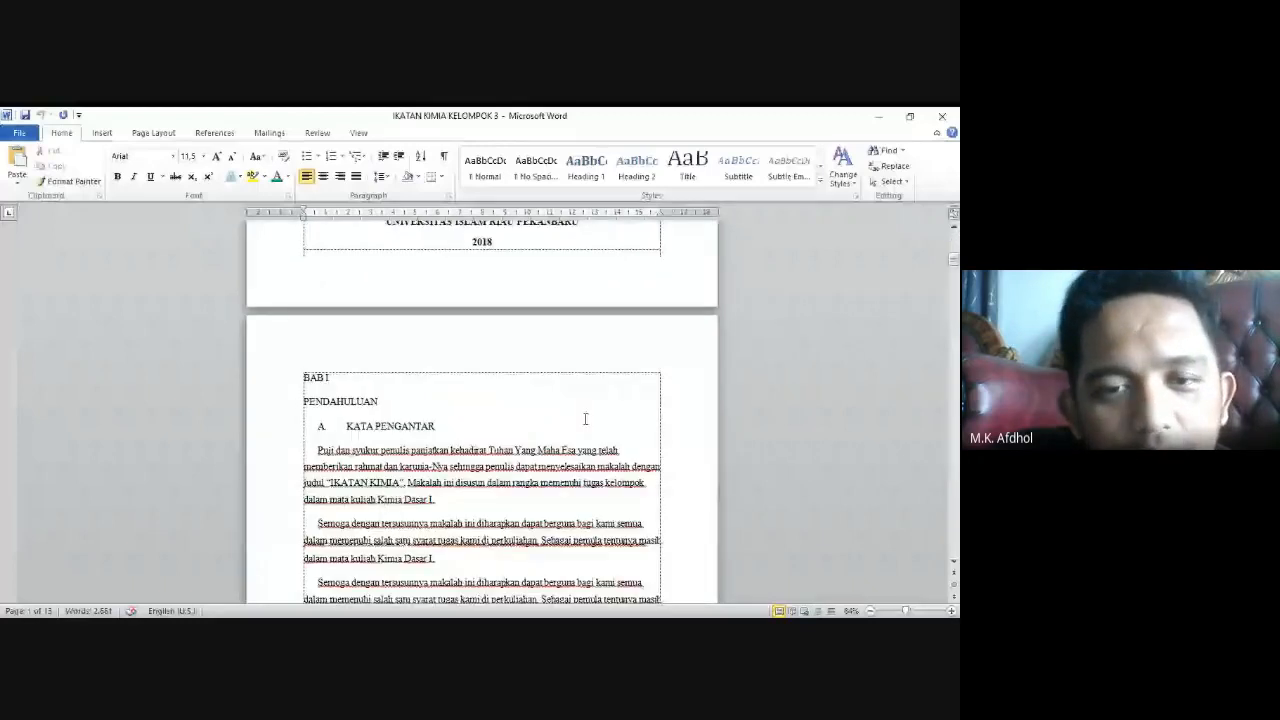
scroll(552, 429, "down", 7)
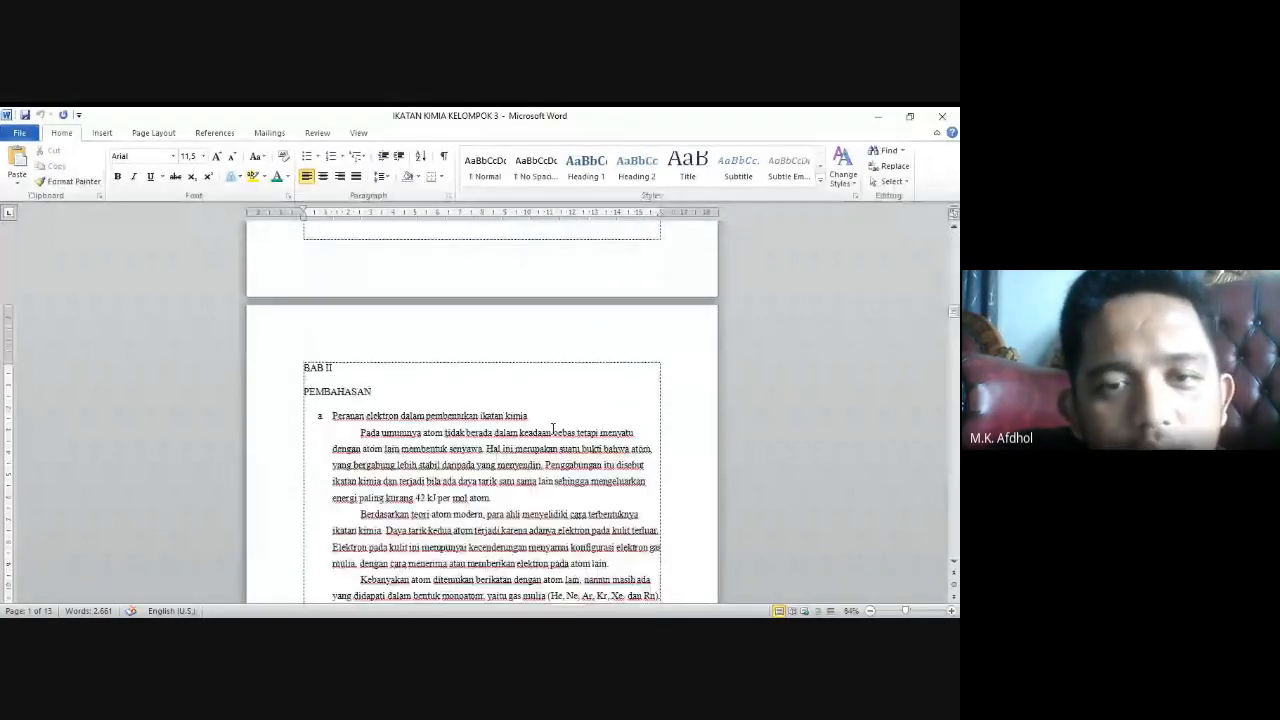
scroll(552, 429, "down", 20)
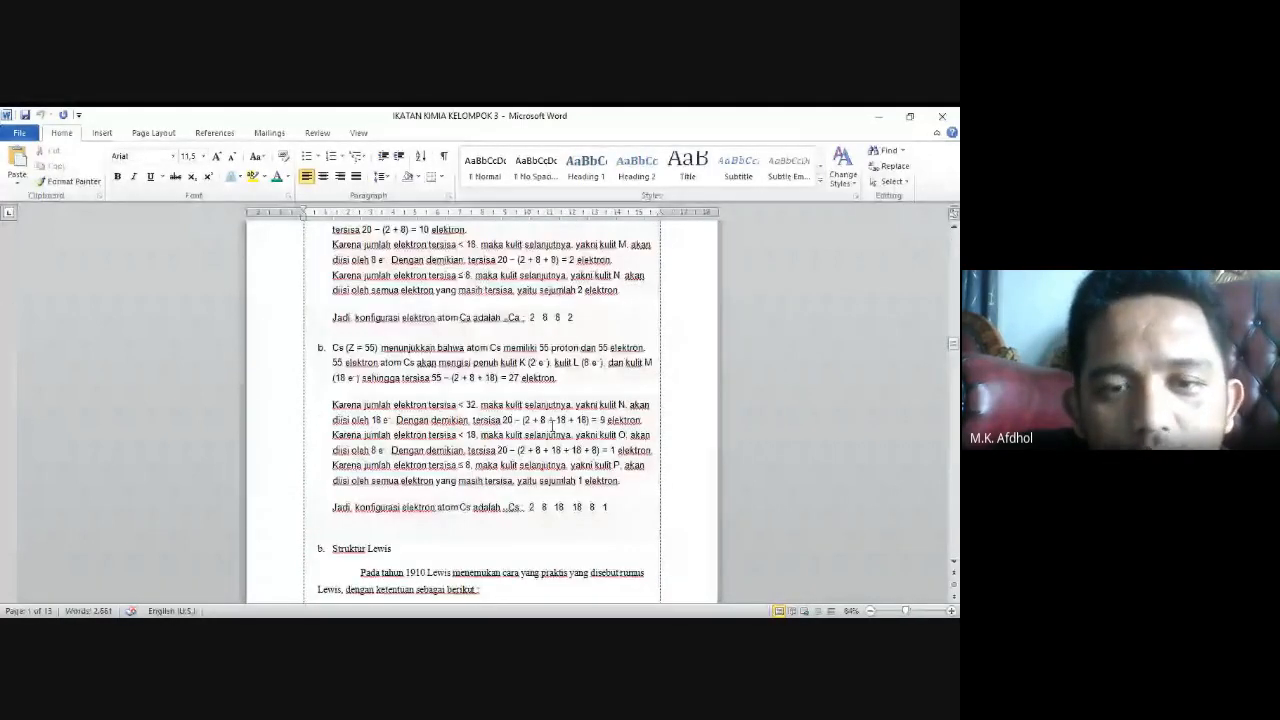
scroll(552, 425, "down", 15)
scroll(560, 418, "down", 15)
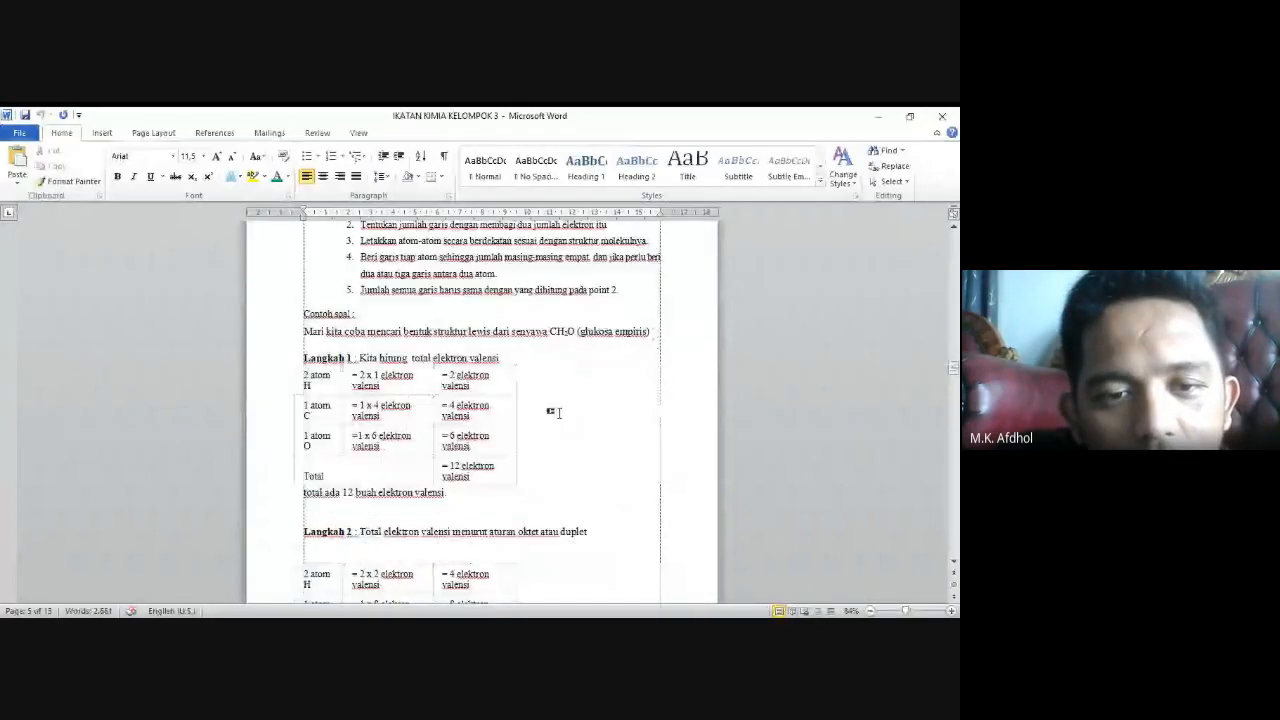
scroll(551, 426, "down", 6)
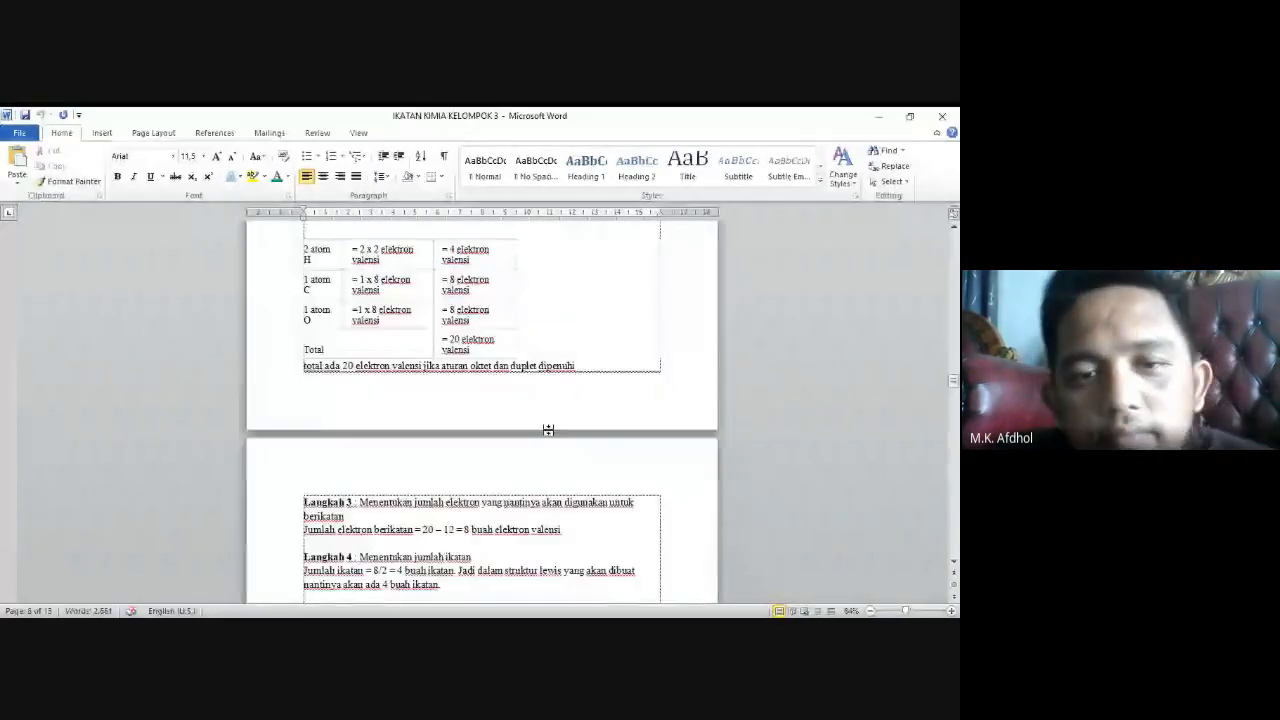
scroll(549, 430, "down", 8)
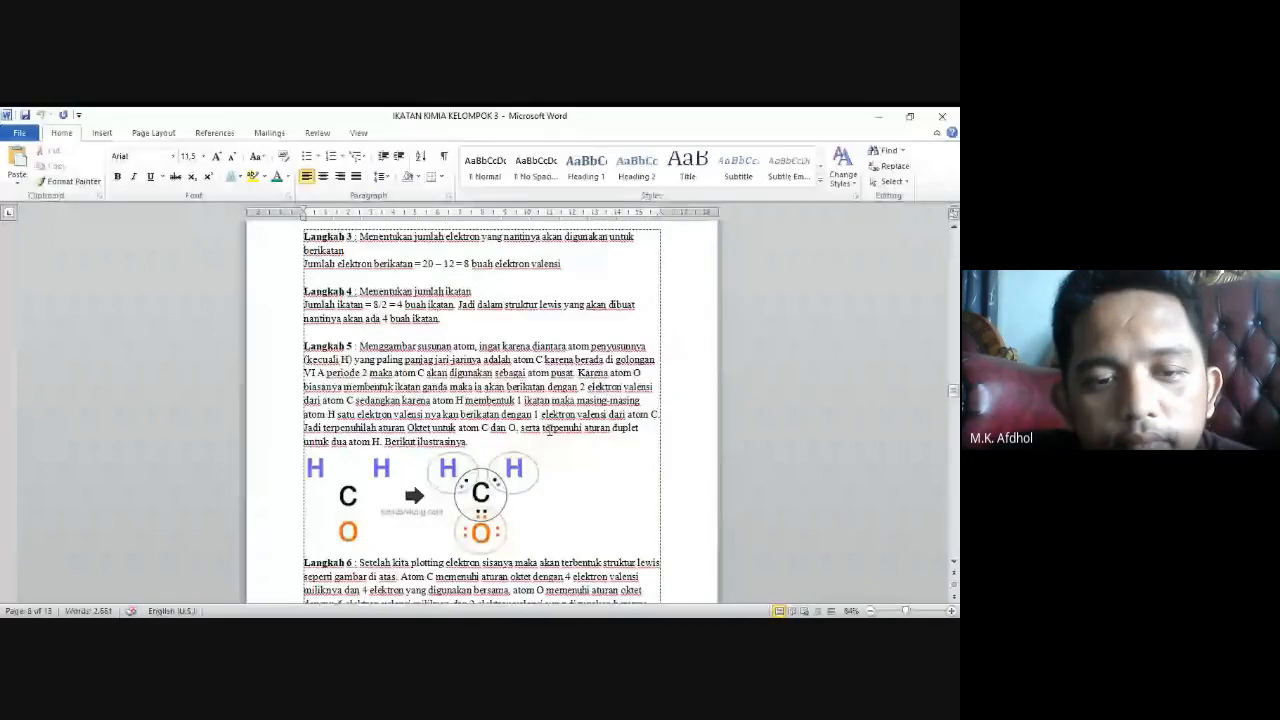
scroll(511, 463, "down", 5)
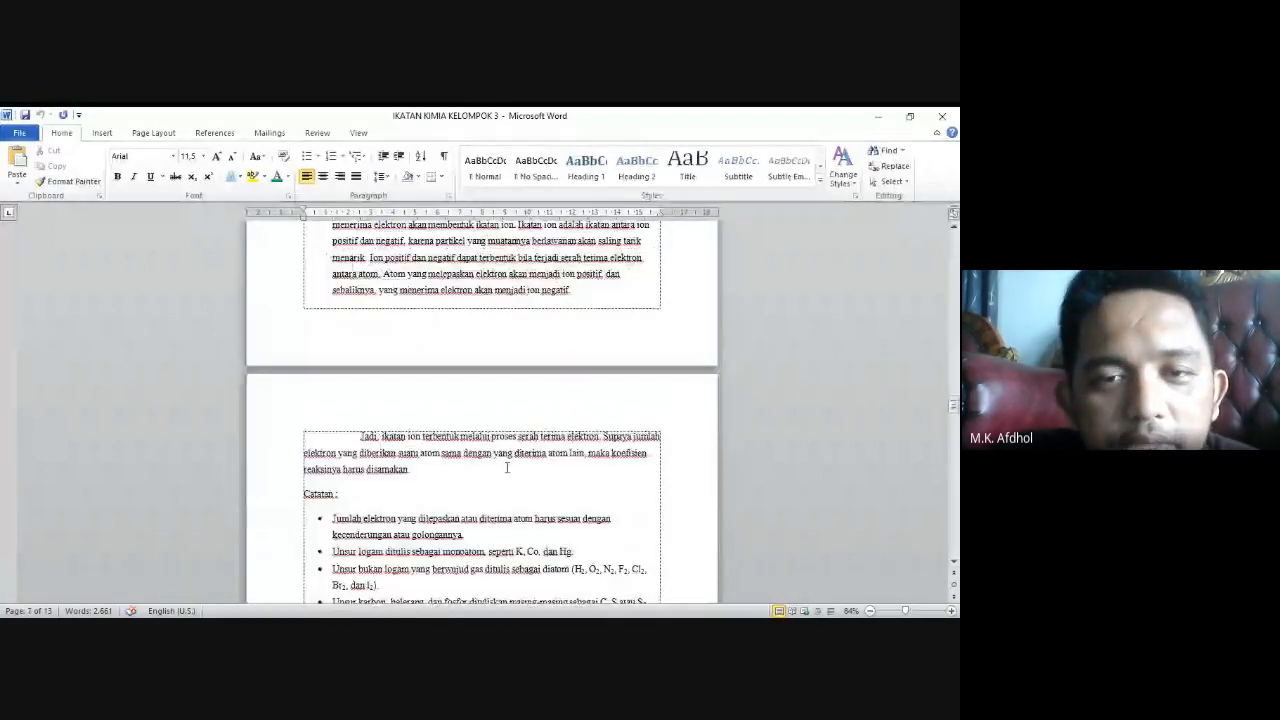
left_click(528, 320)
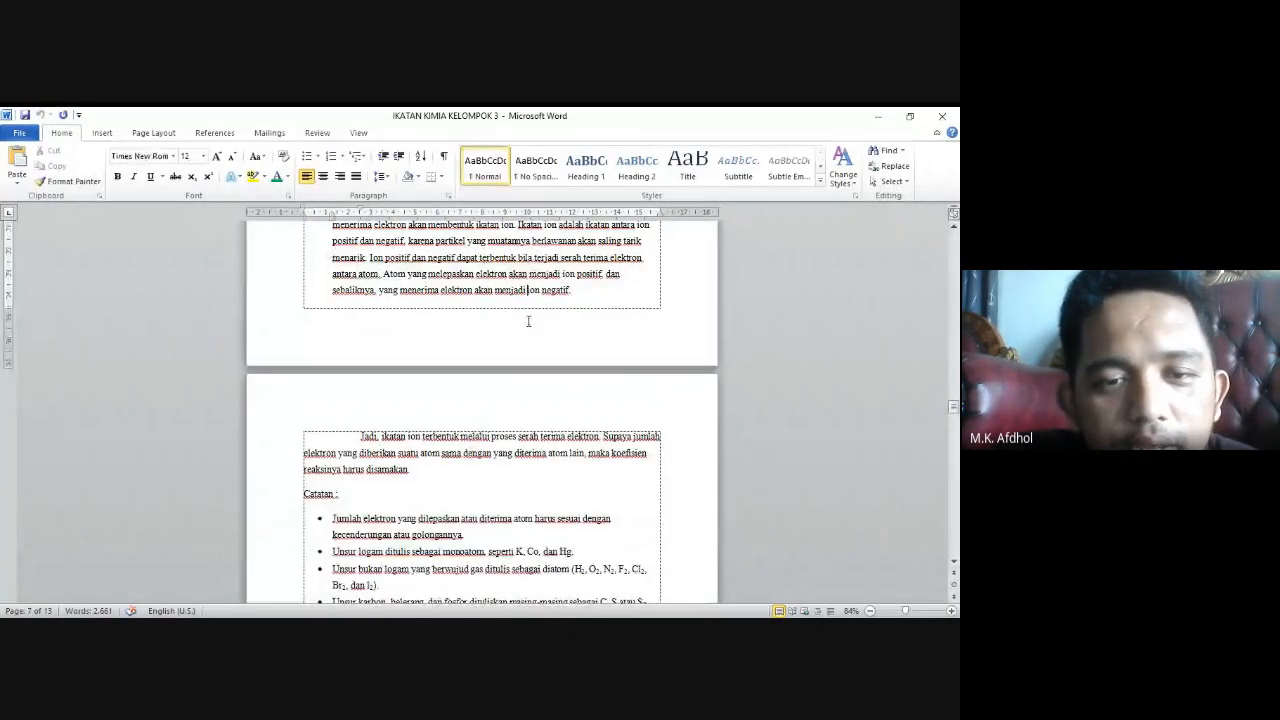
scroll(528, 340, "down", 5)
scroll(528, 340, "down", 3)
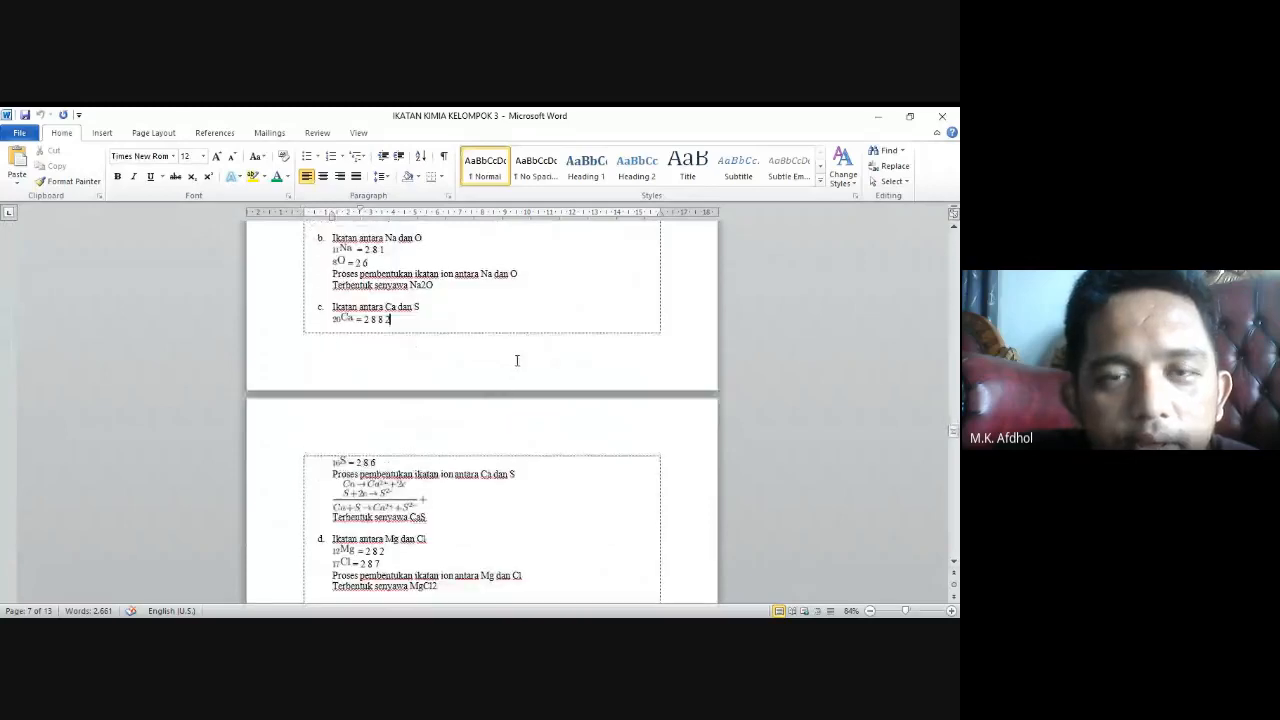
left_click(520, 356)
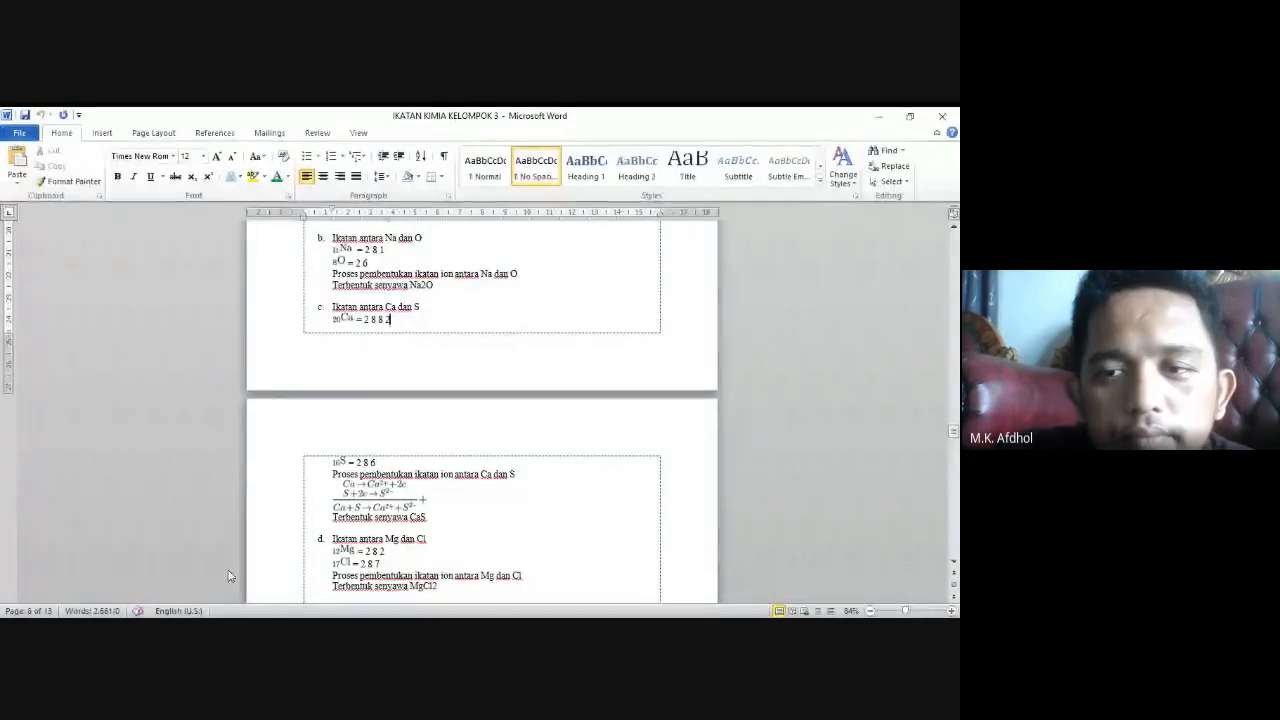
Return to the cover page and examine its title, logo, group member list and university name
scroll(469, 449, "up", 6)
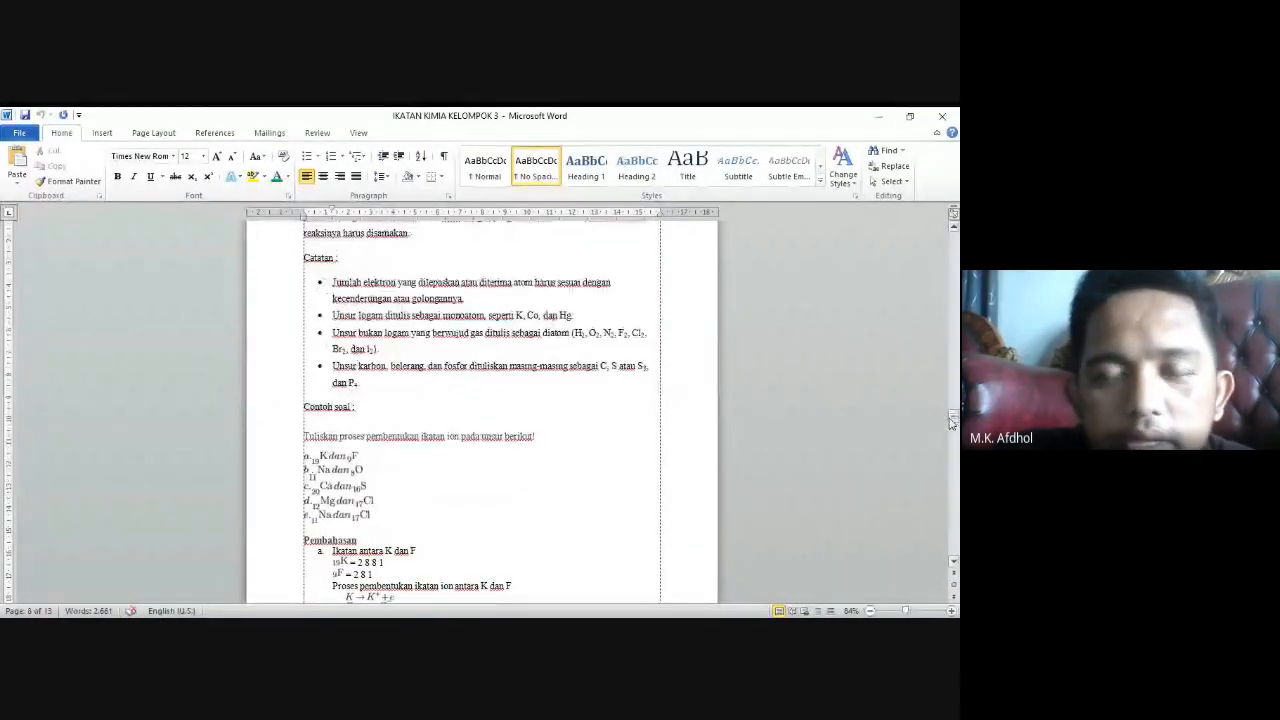
left_click_drag(952, 422, 952, 233)
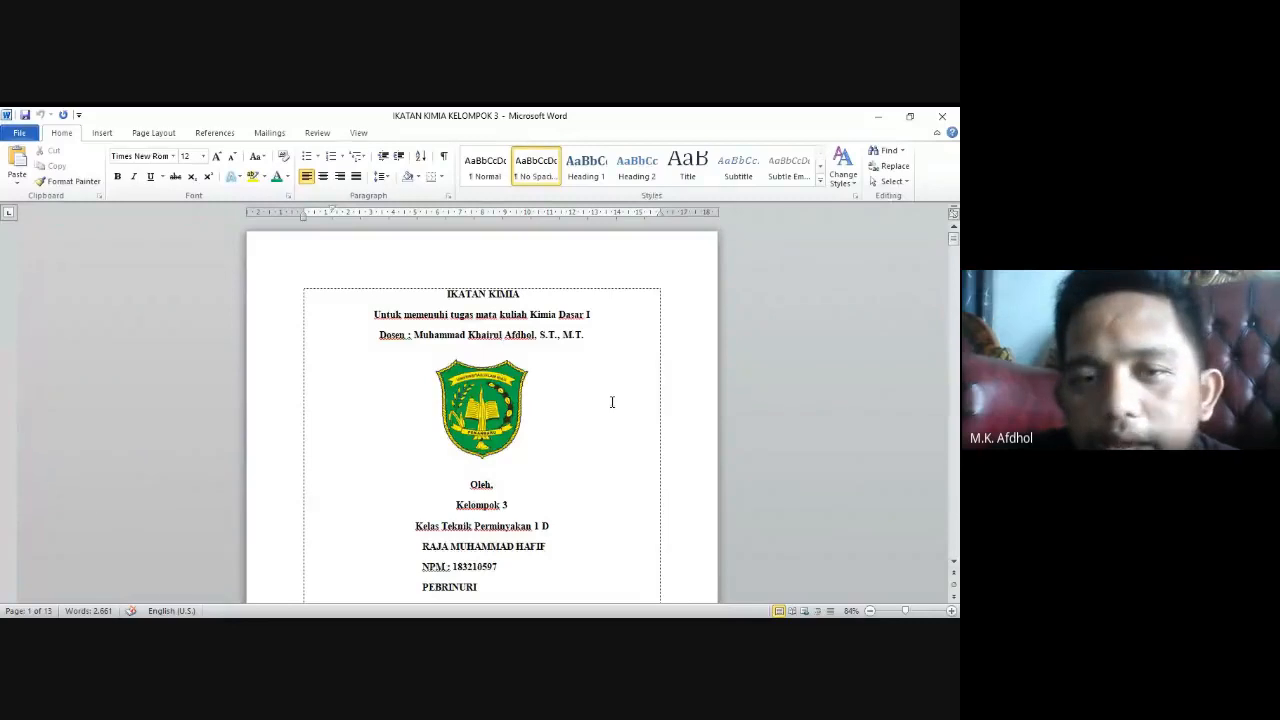
scroll(631, 375, "down", 3)
scroll(631, 362, "up", 3)
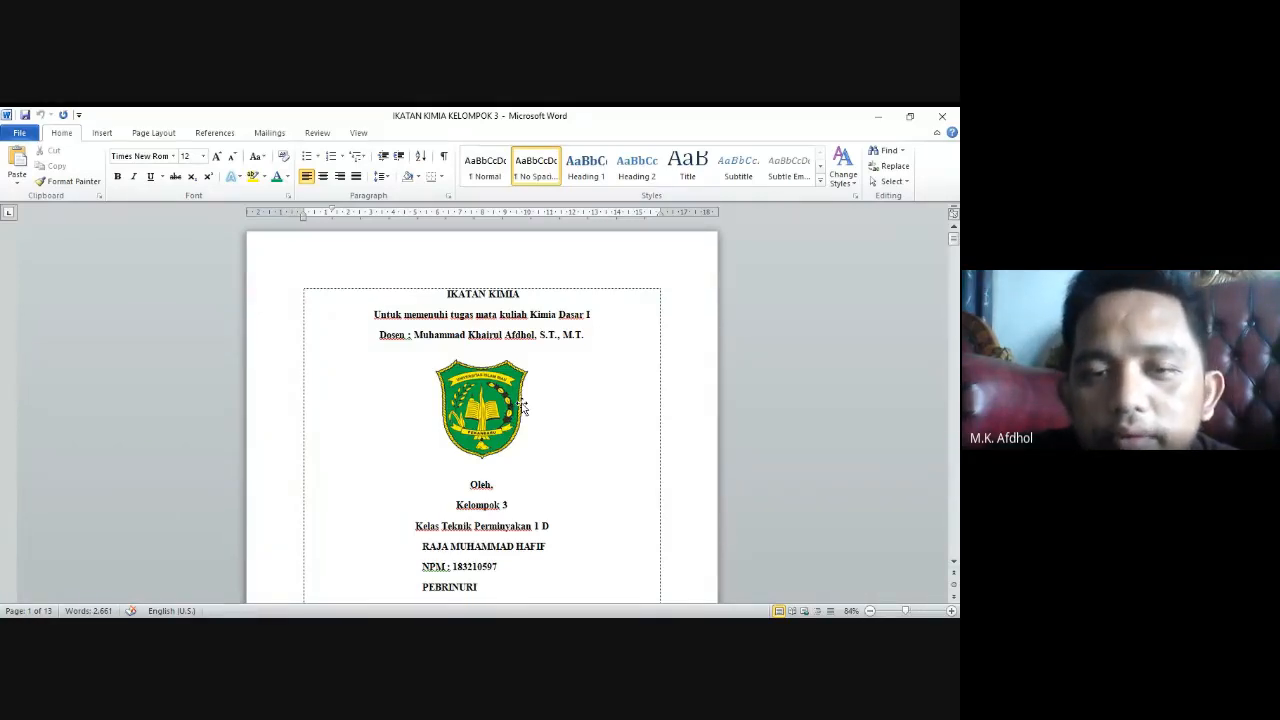
scroll(521, 405, "down", 8)
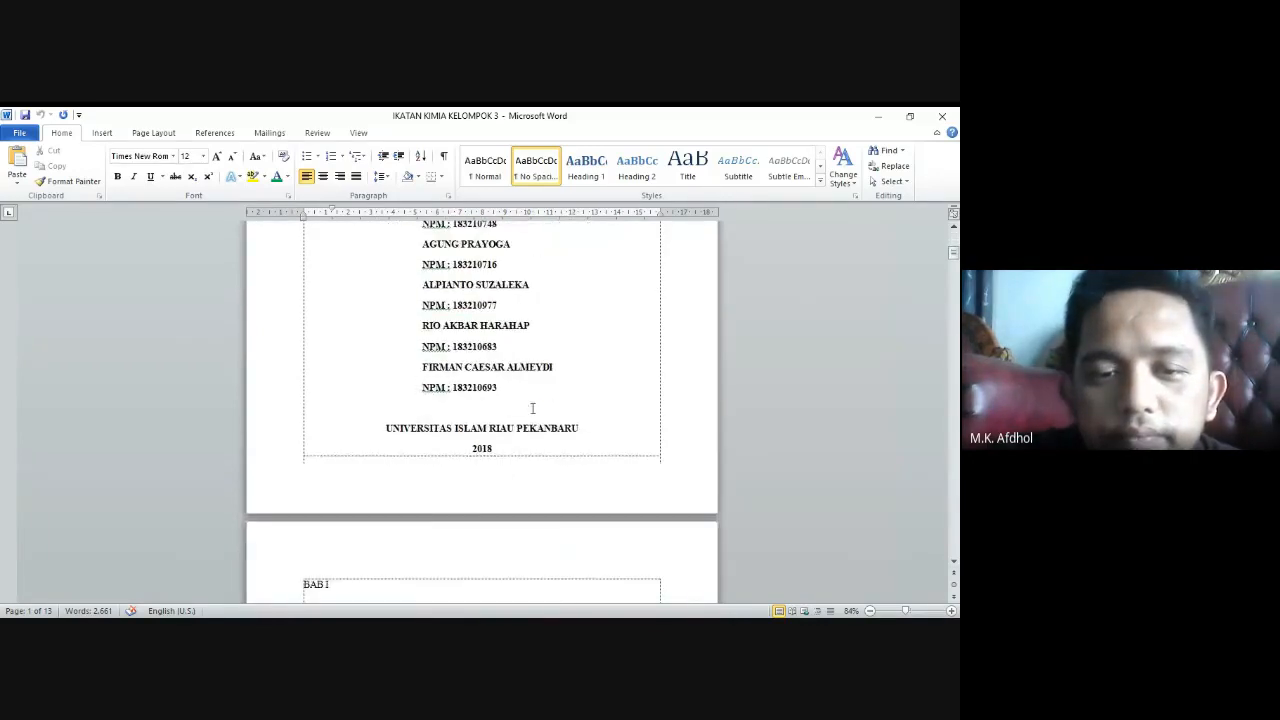
scroll(532, 408, "up", 3)
scroll(532, 408, "down", 5)
scroll(534, 404, "up", 8)
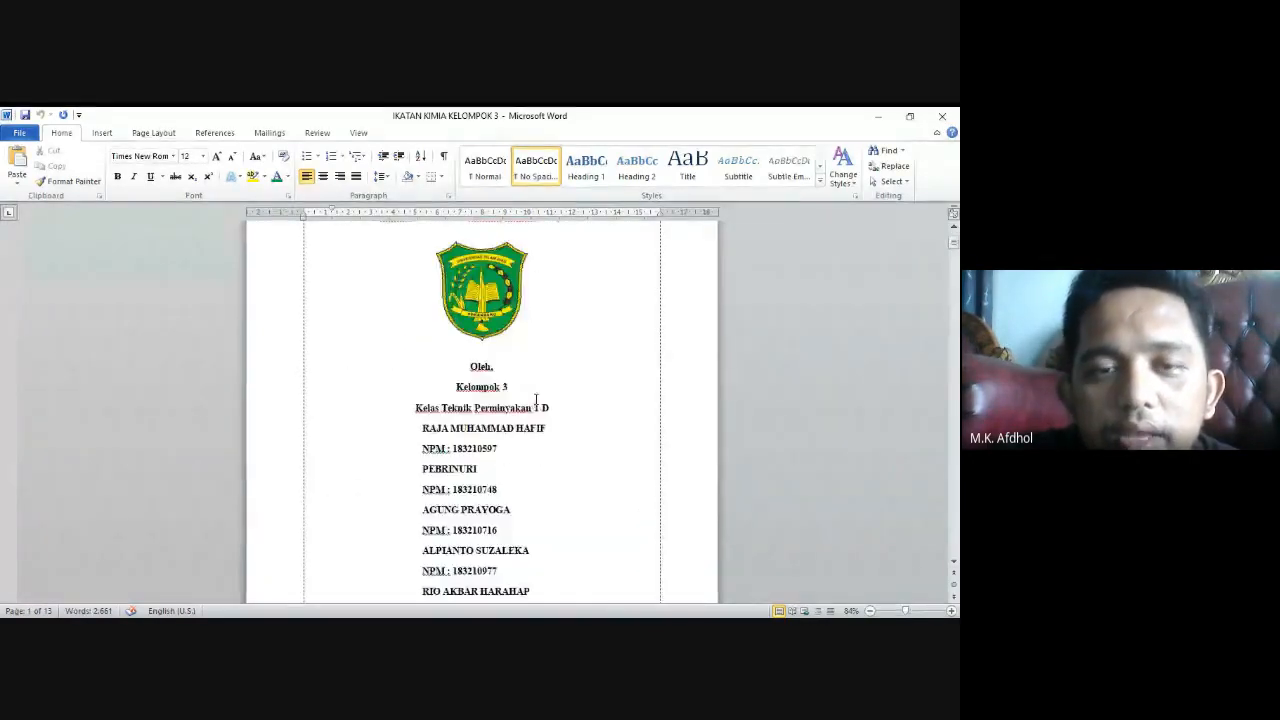
scroll(535, 400, "up", 3)
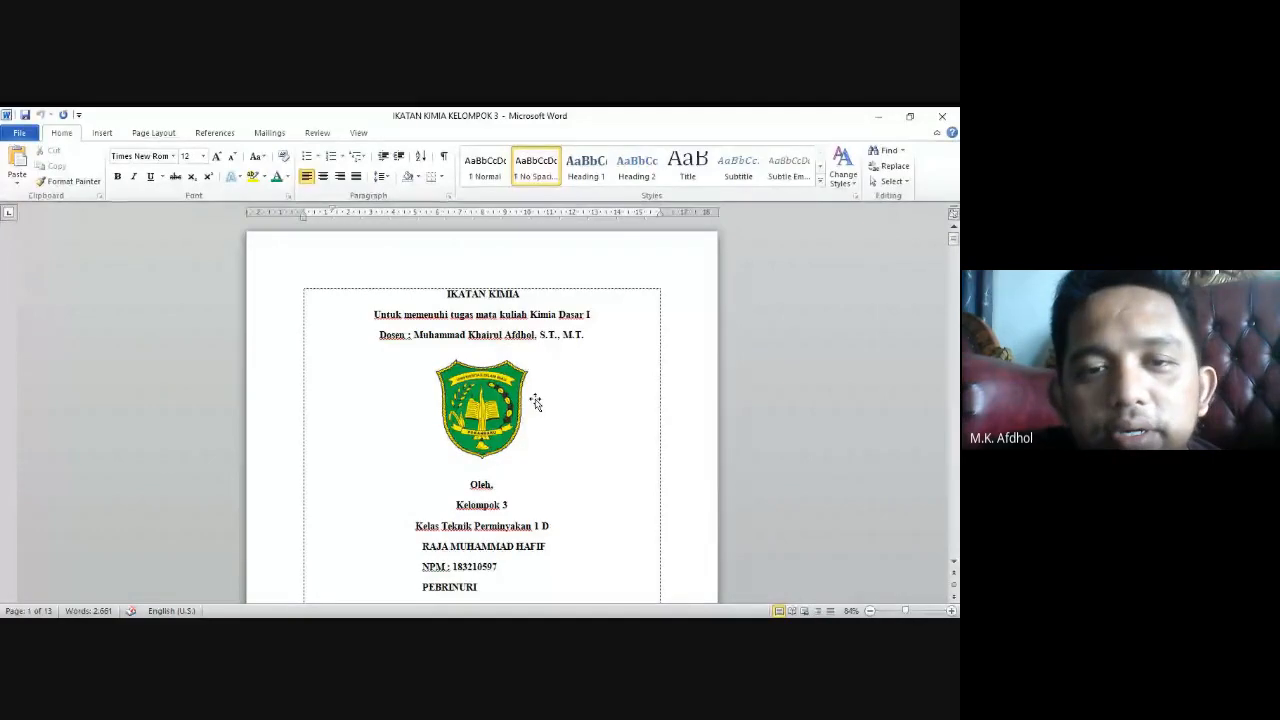
scroll(535, 401, "down", 7)
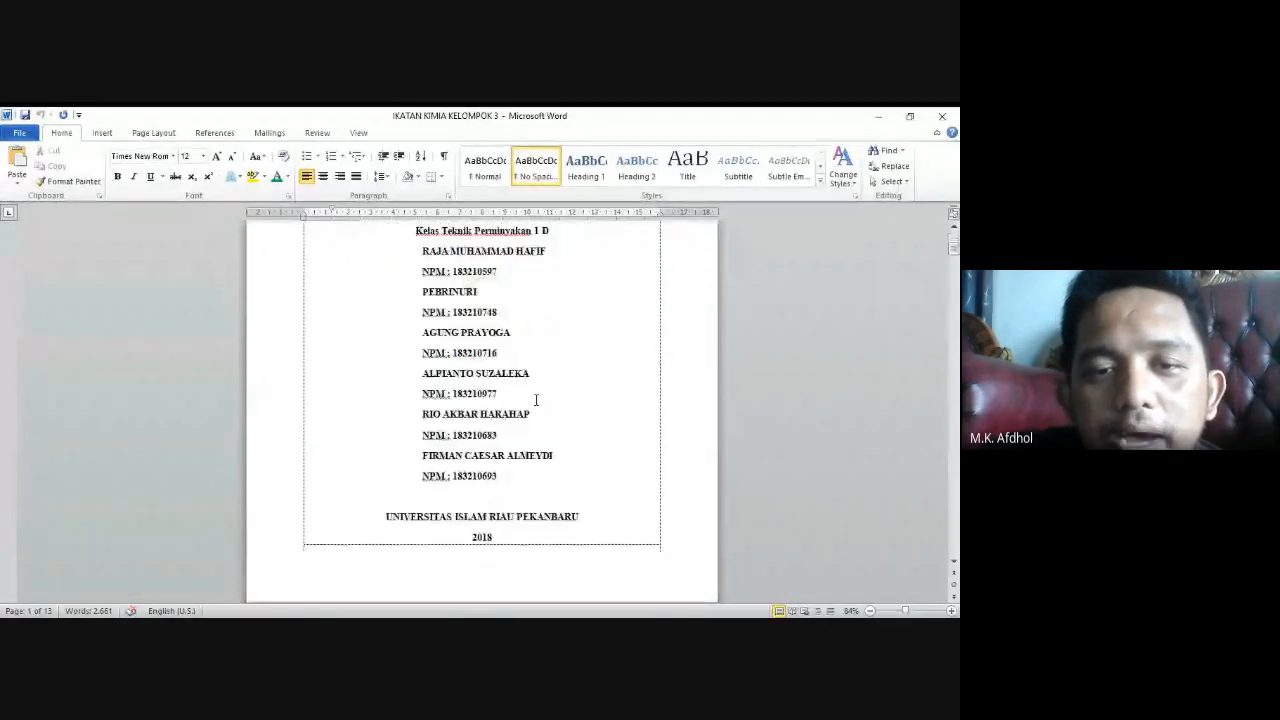
scroll(535, 400, "down", 4)
scroll(536, 402, "up", 10)
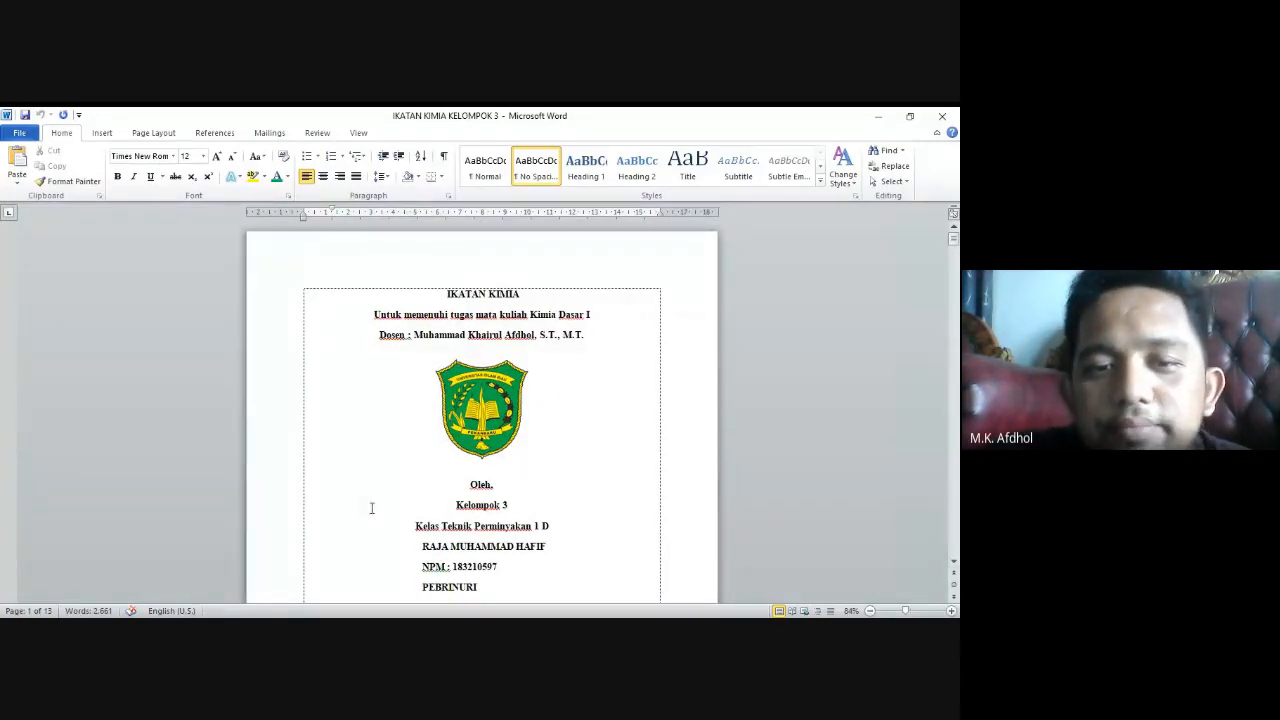
Review the BAB I PENDAHULUAN pages, from KATA PENGANTAR through RUMUSAN MASALAH to the start of BAB II
scroll(535, 420, "down", 8)
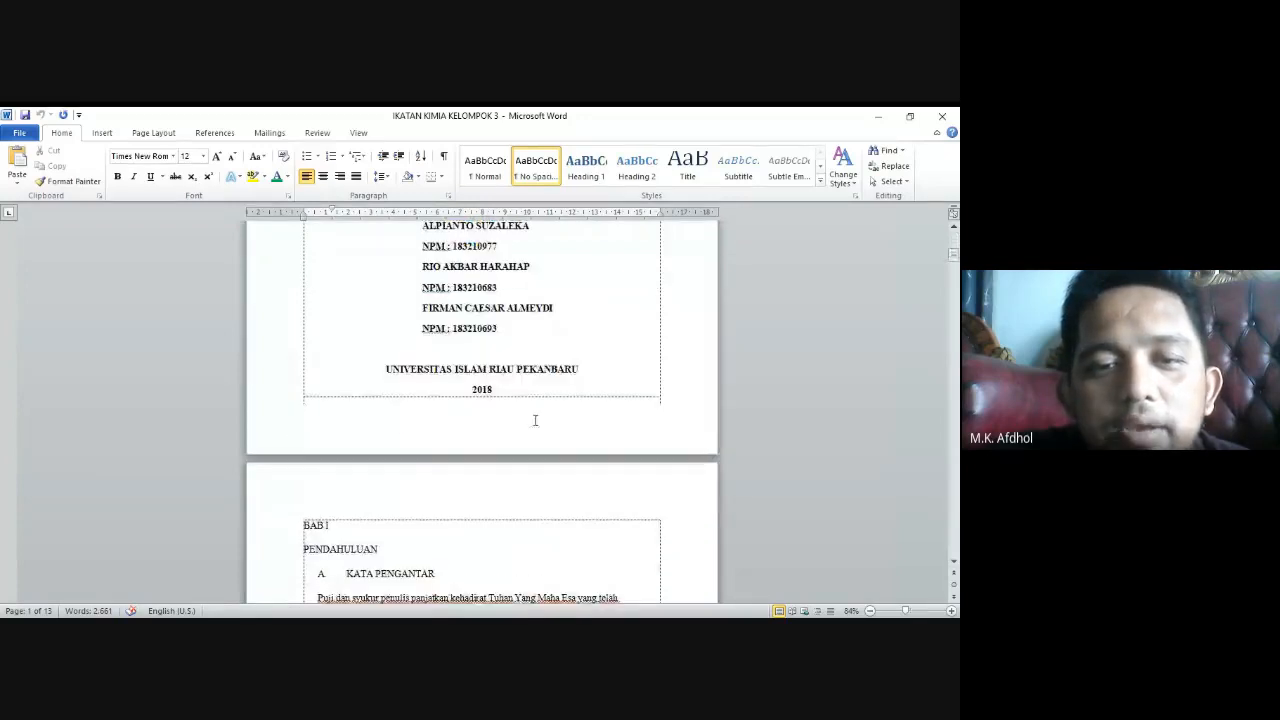
scroll(533, 424, "down", 3)
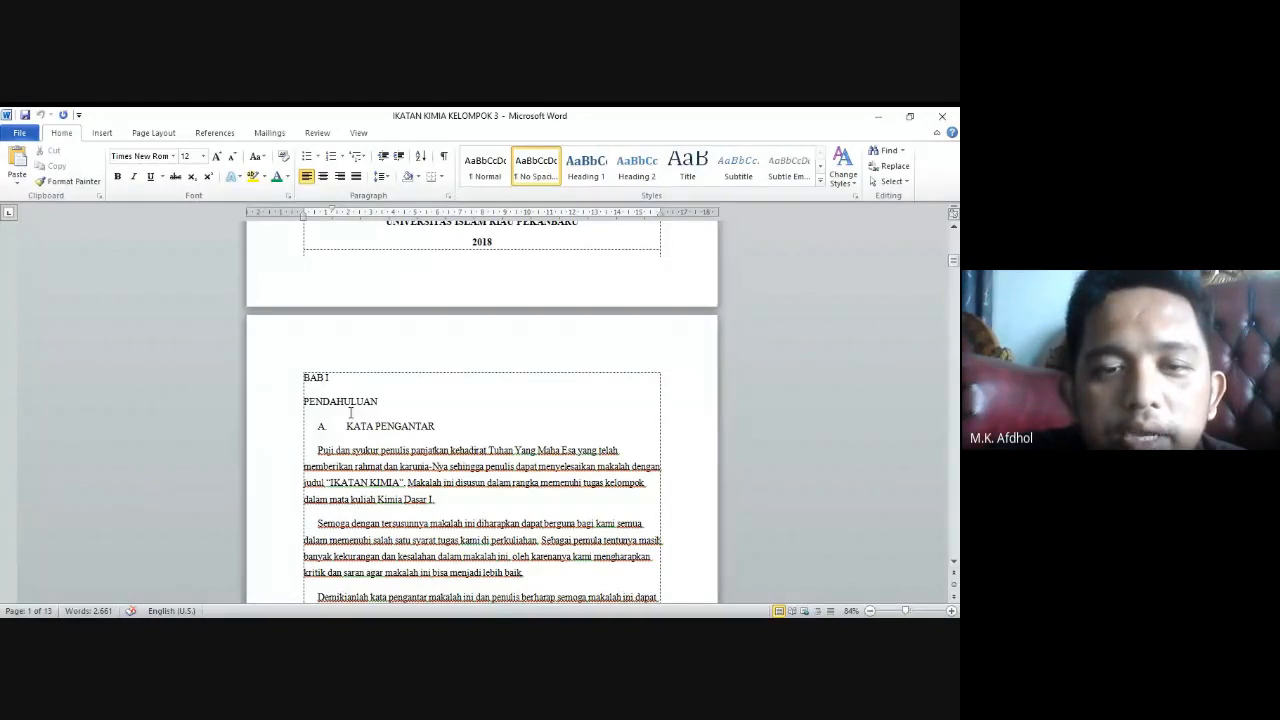
scroll(344, 443, "down", 12)
scroll(344, 443, "down", 4)
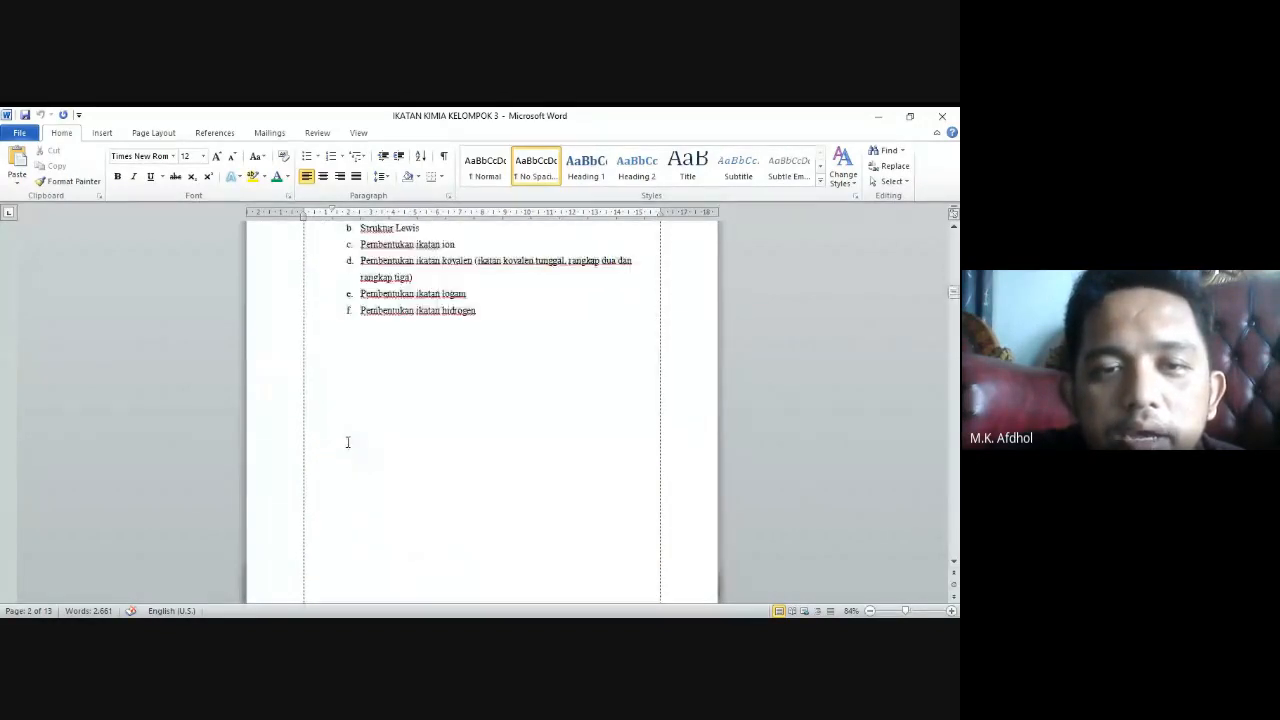
scroll(344, 443, "down", 1)
scroll(347, 442, "up", 8)
scroll(347, 442, "up", 6)
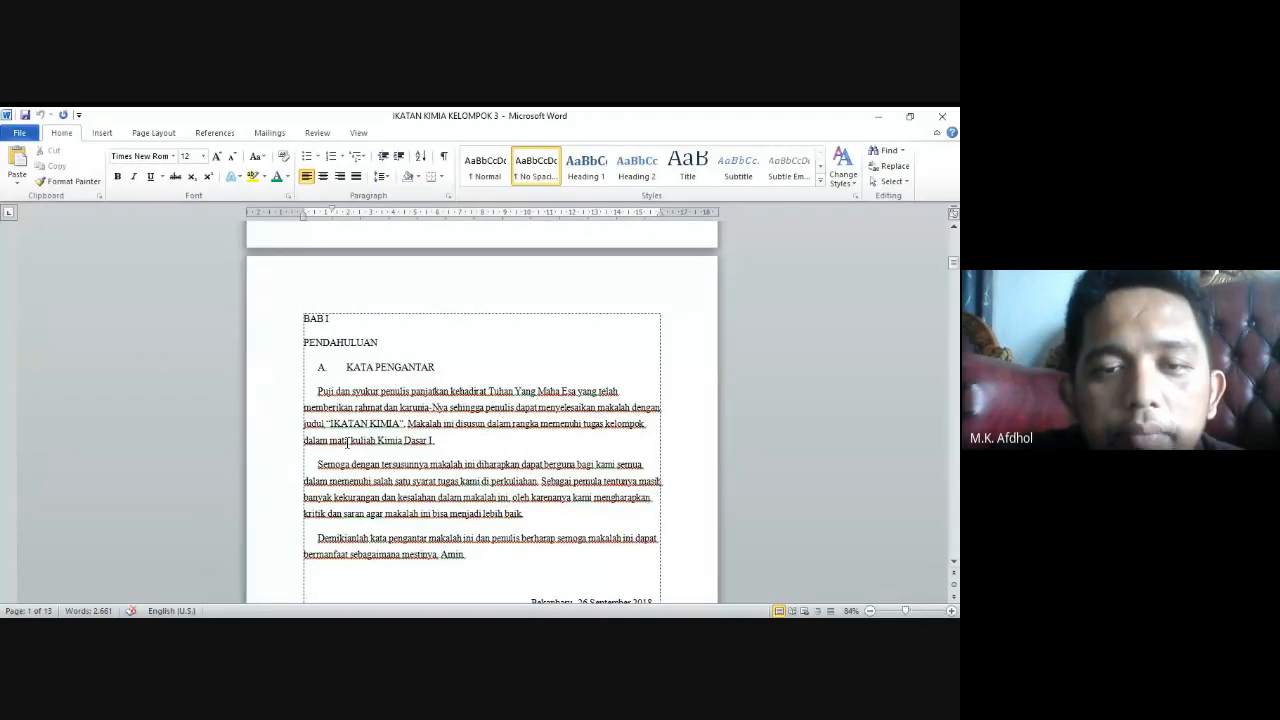
scroll(347, 442, "down", 8)
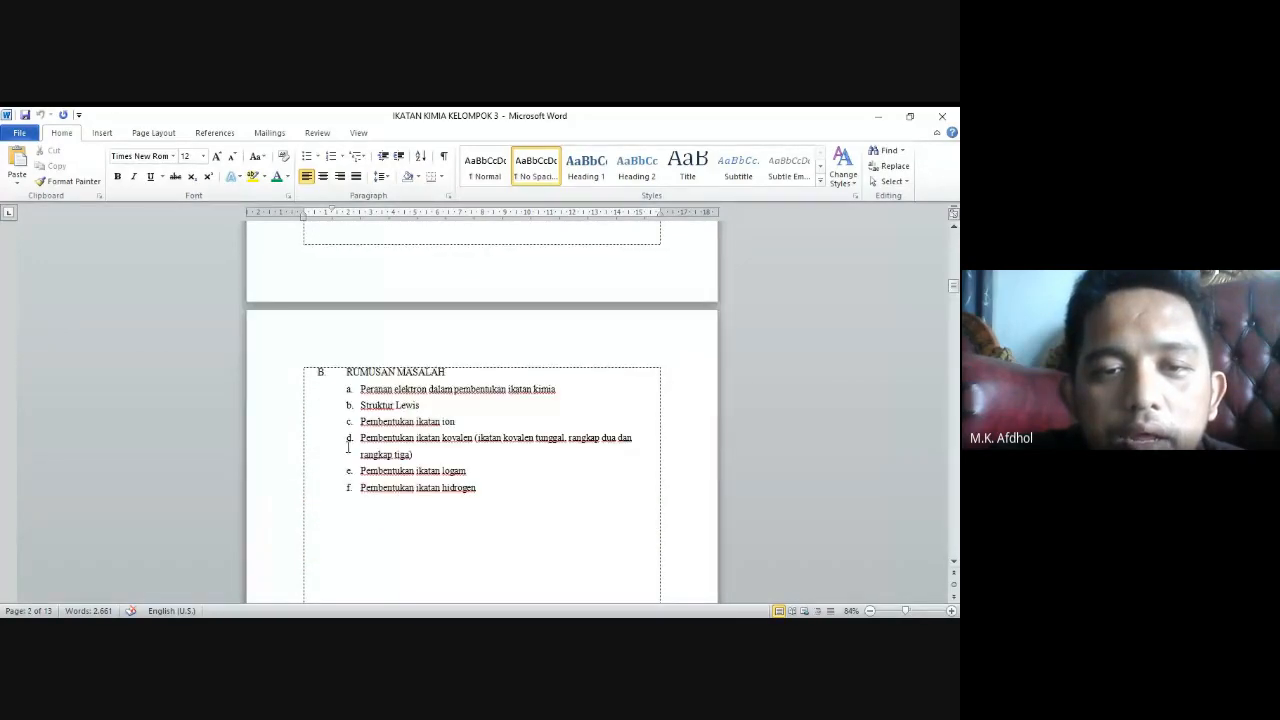
scroll(348, 447, "down", 3)
scroll(348, 447, "down", 6)
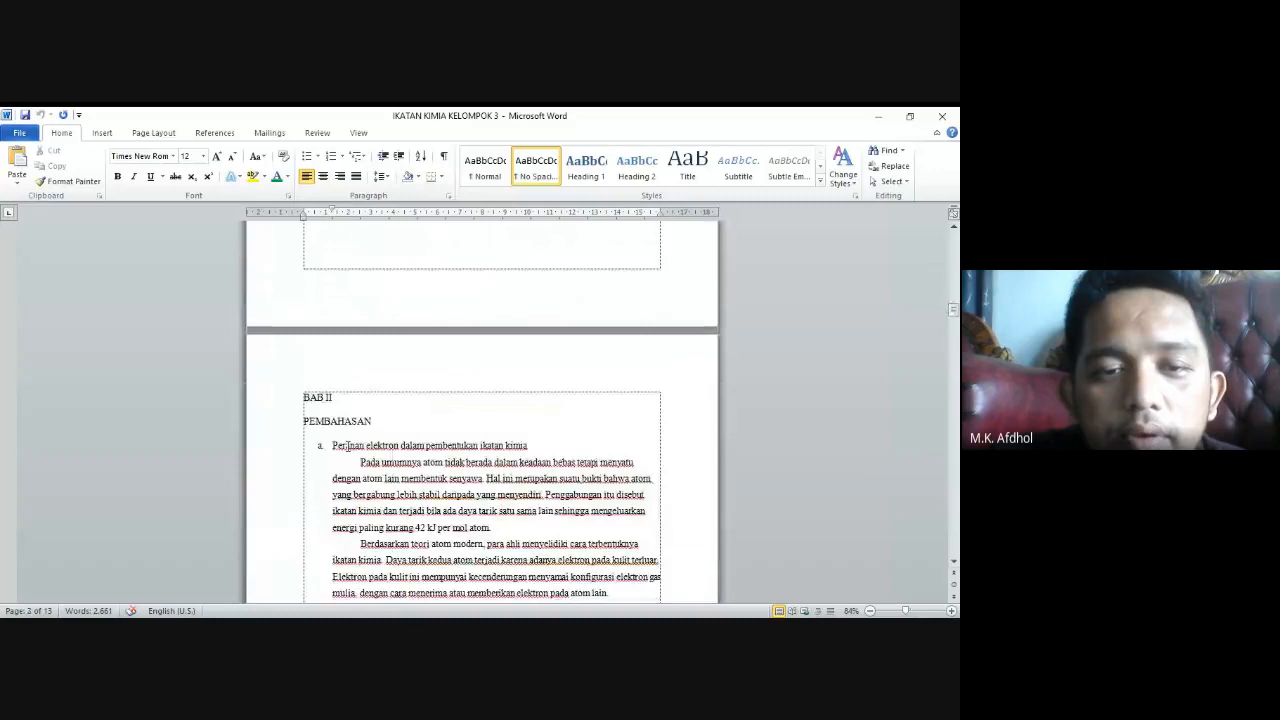
End the RUMUSAN MASALAH list after item f and add the unnumbered line "DAFTAR ISI" below it
scroll(389, 383, "up", 7)
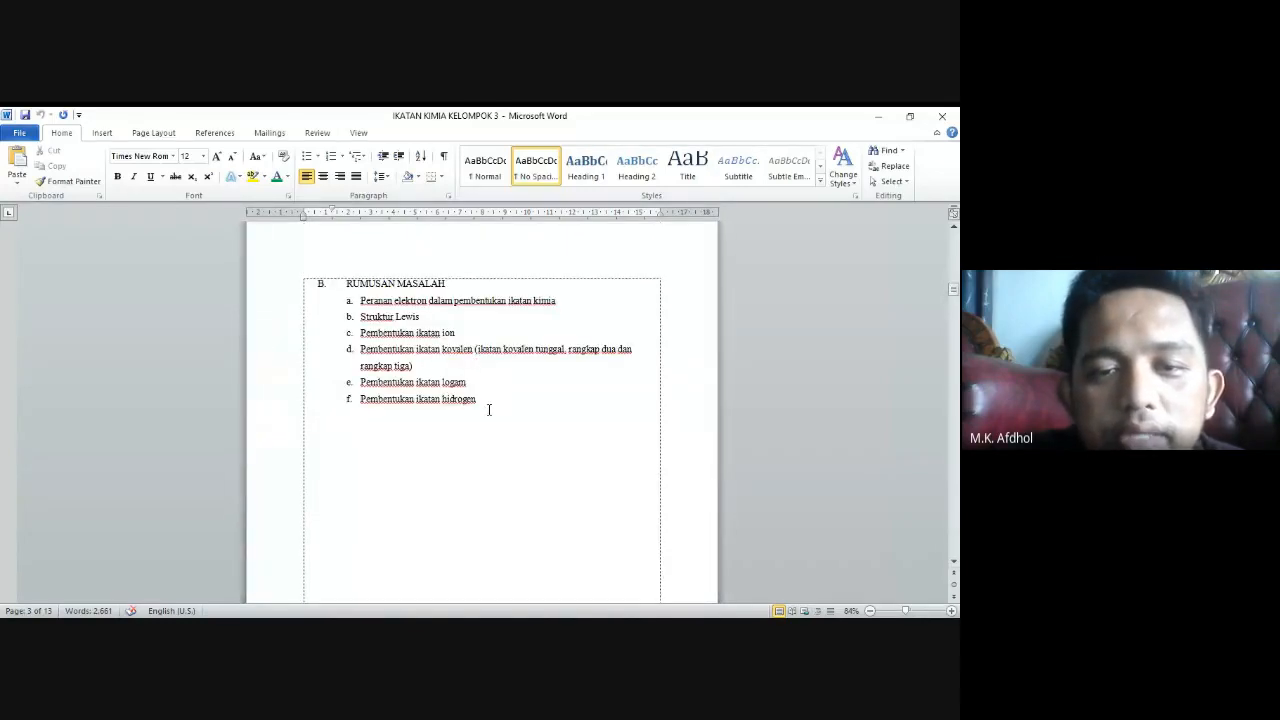
left_click(496, 398)
key("Return")
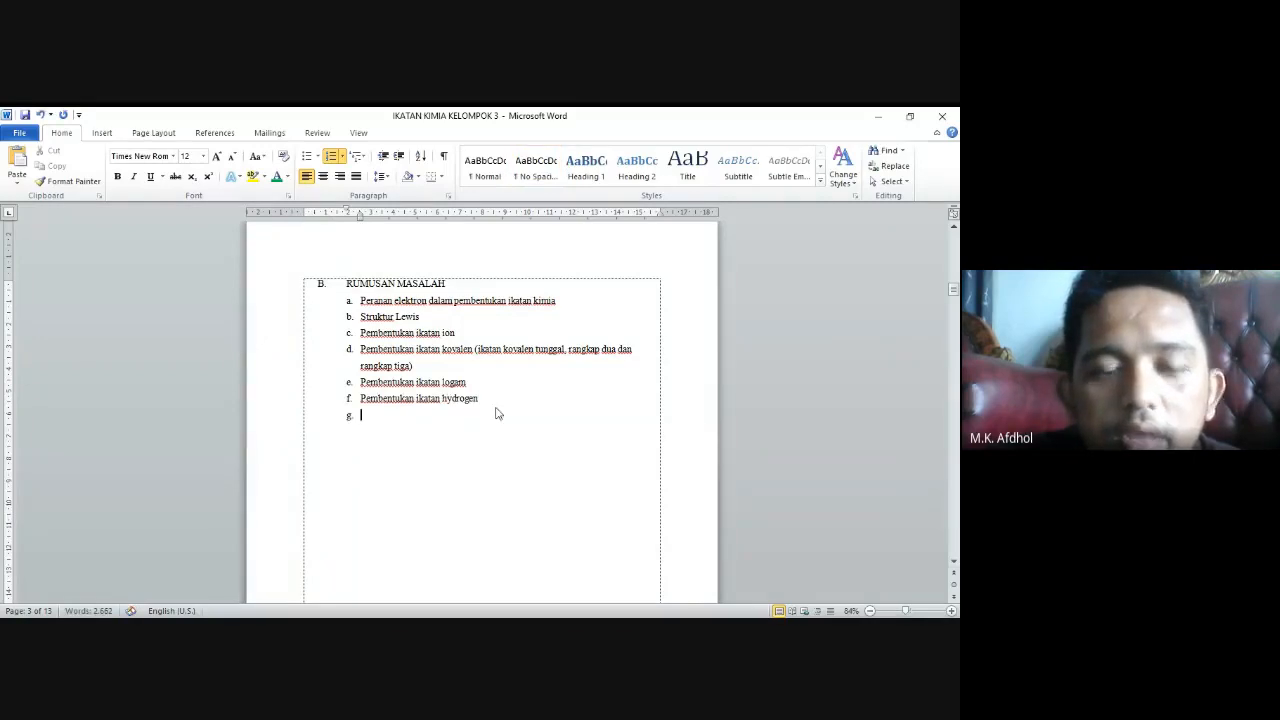
key("Return")
type("da")
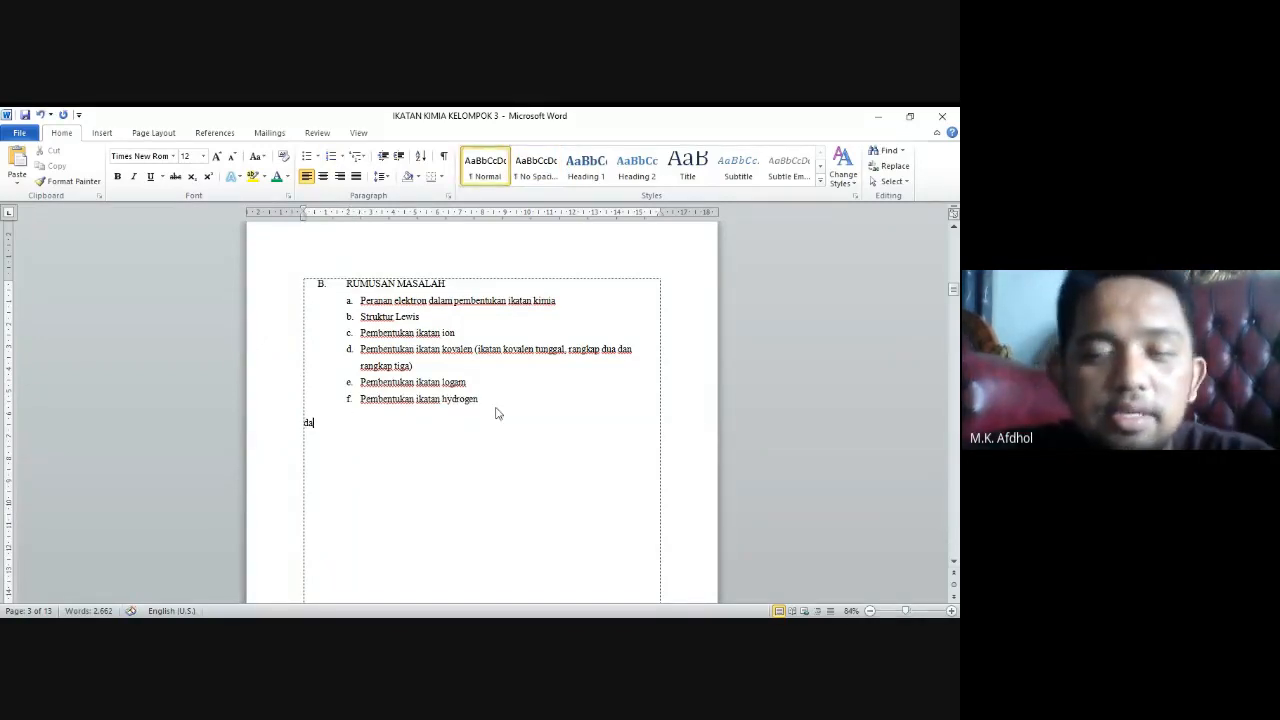
key("BackSpace")
key("BackSpace")
type("DAF")
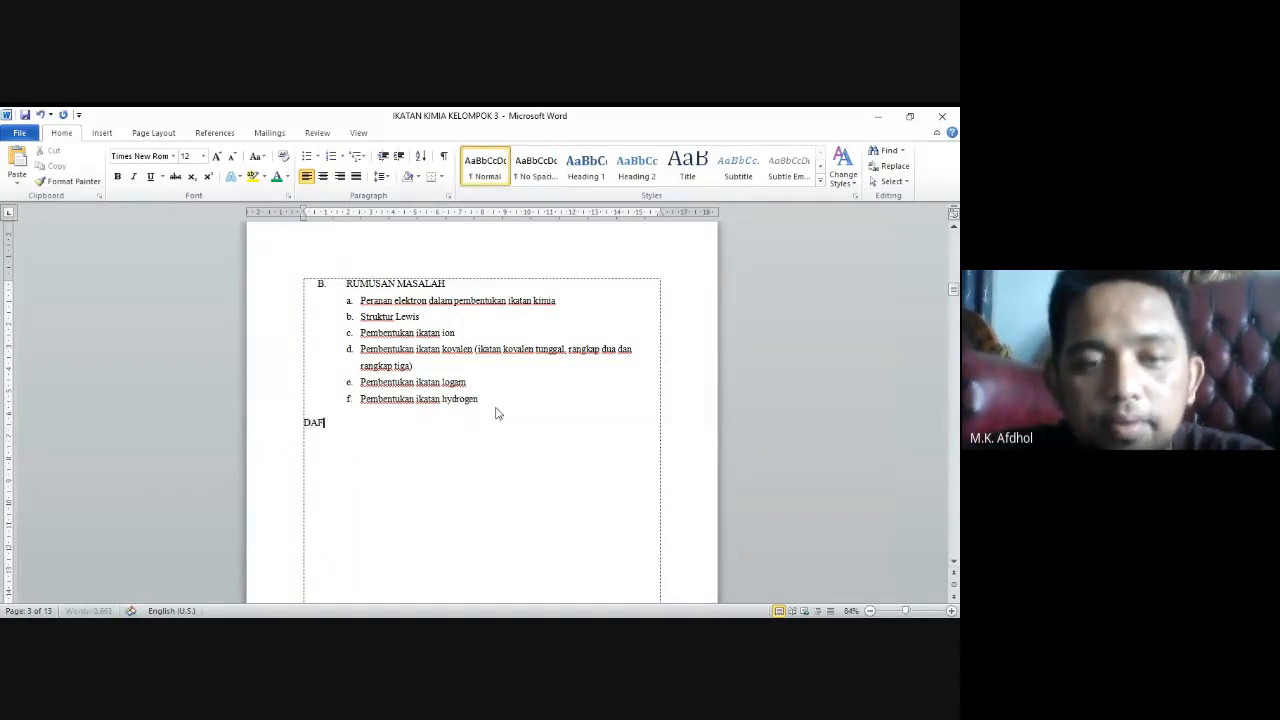
type("TAR ISI")
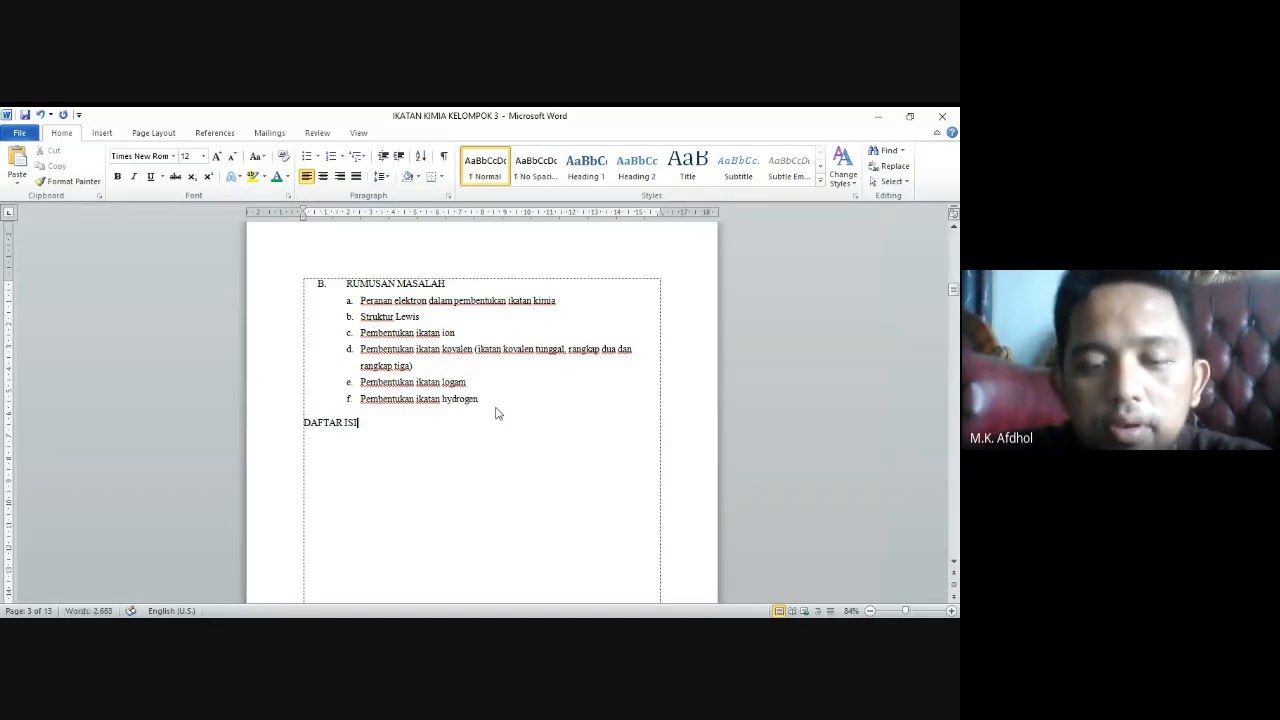
Add the lines "DAFTAR TABEL" and "DAFTAR GAMBAR" below the DAFTAR ISI line
key("Return")
type("DAFT")
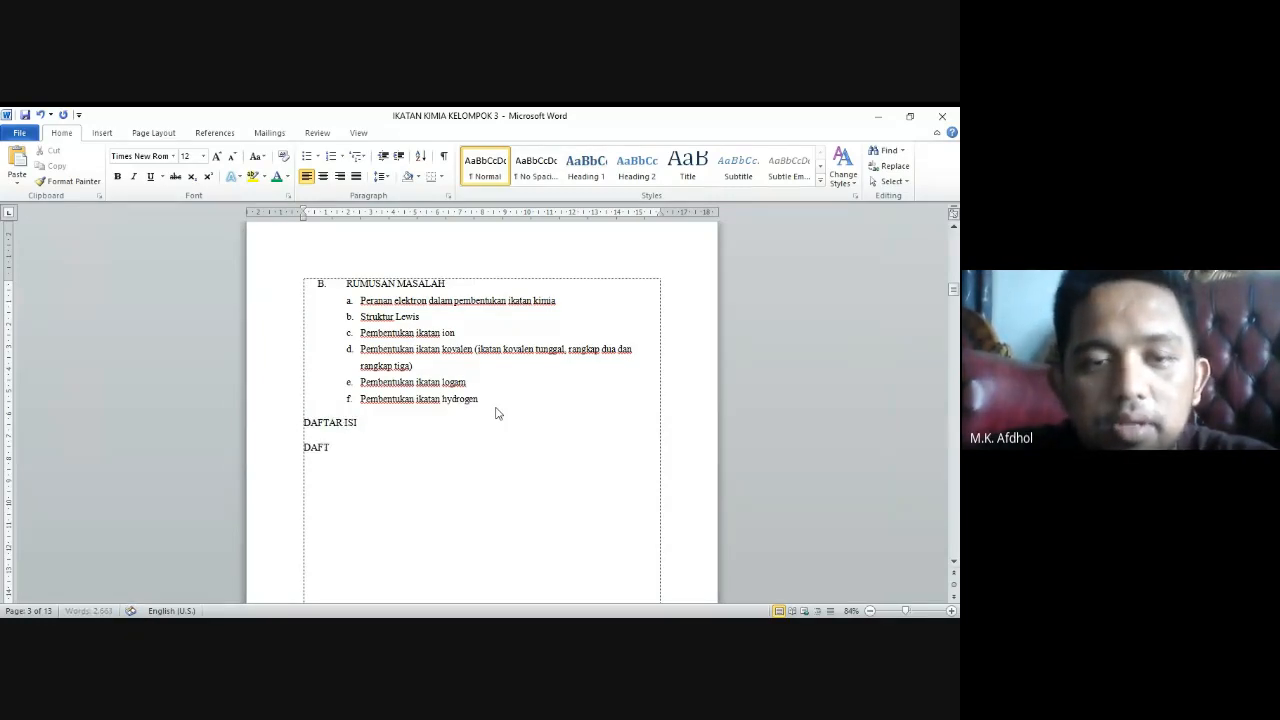
type("AR TABEL")
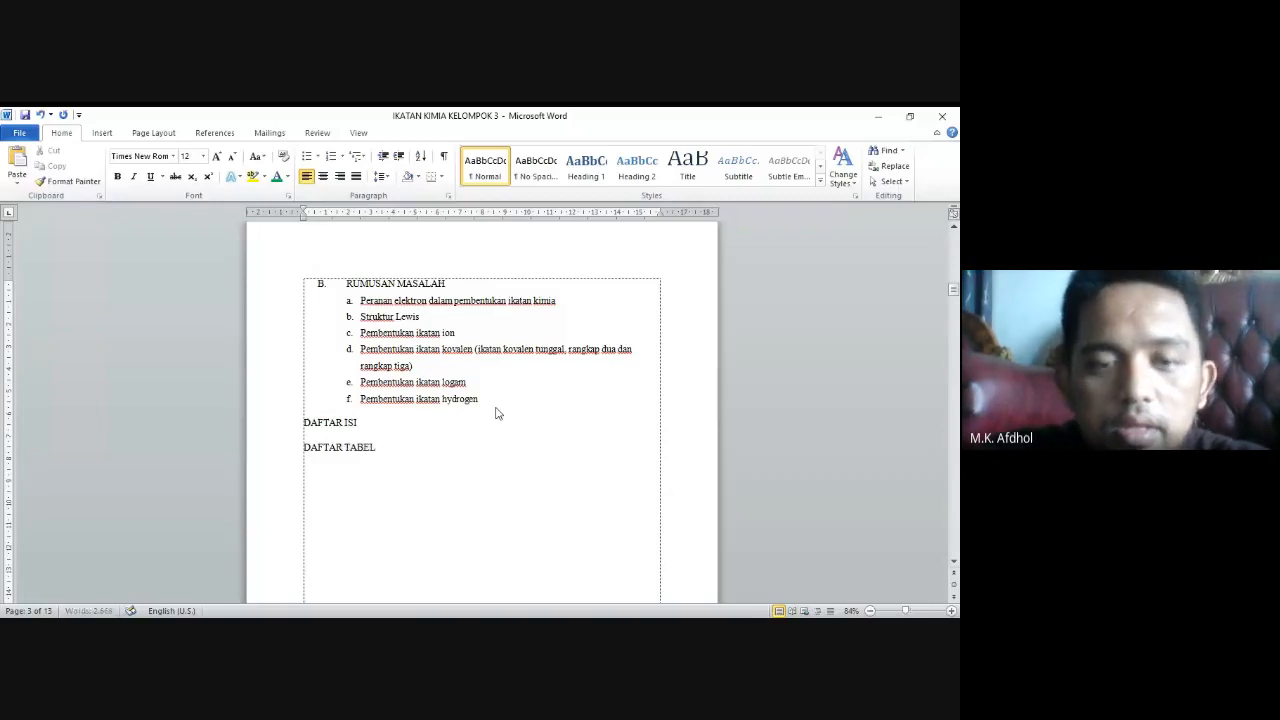
key("Return")
type("DAFA")
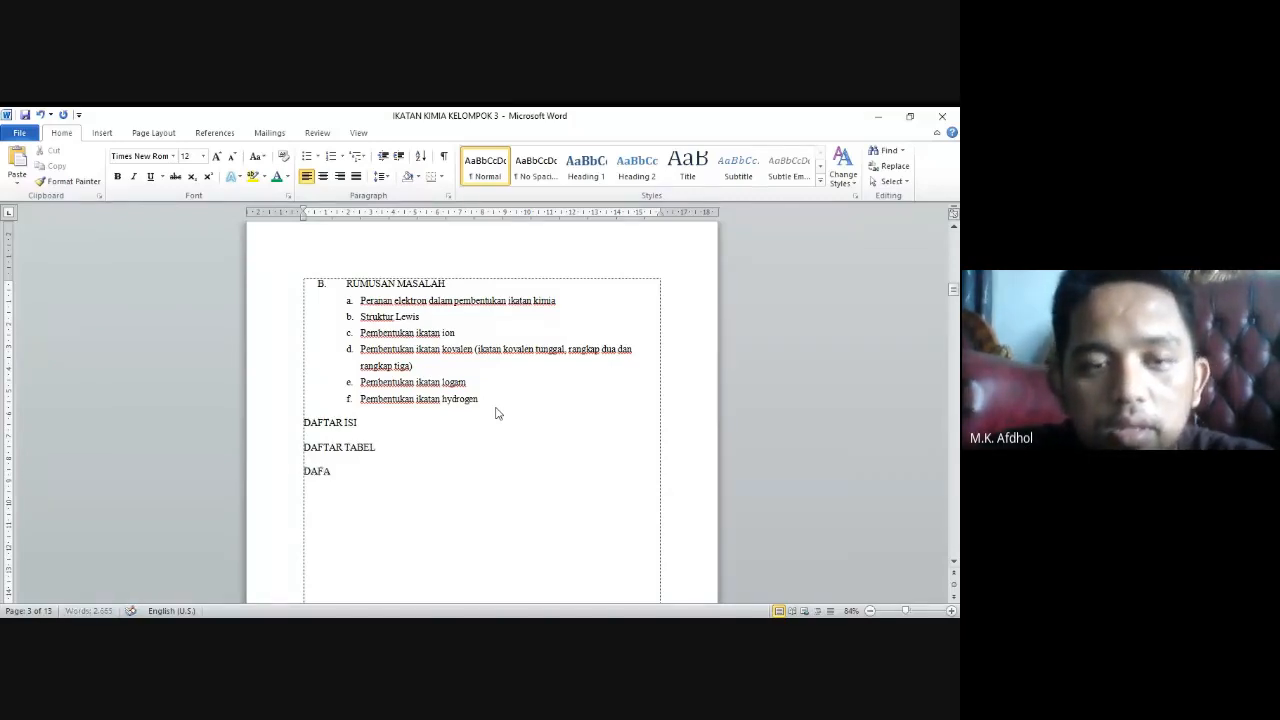
key("BackSpace")
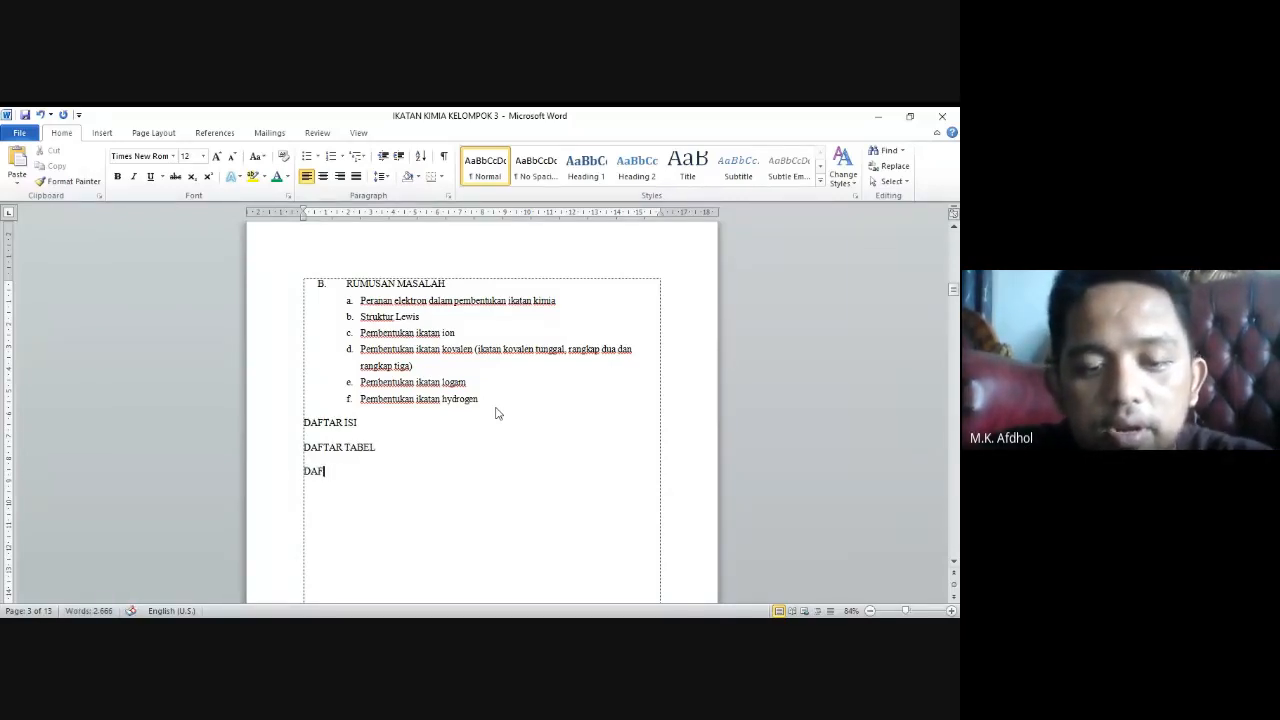
type("TAR GAMBA")
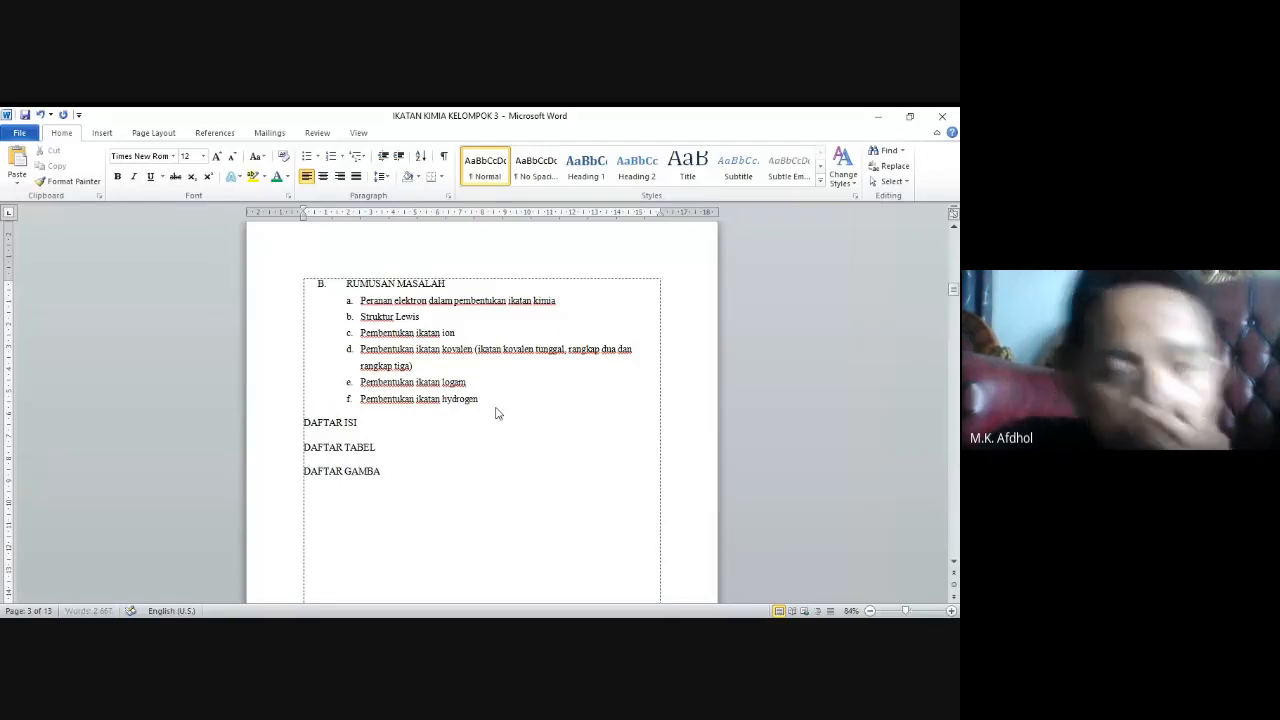
type("R")
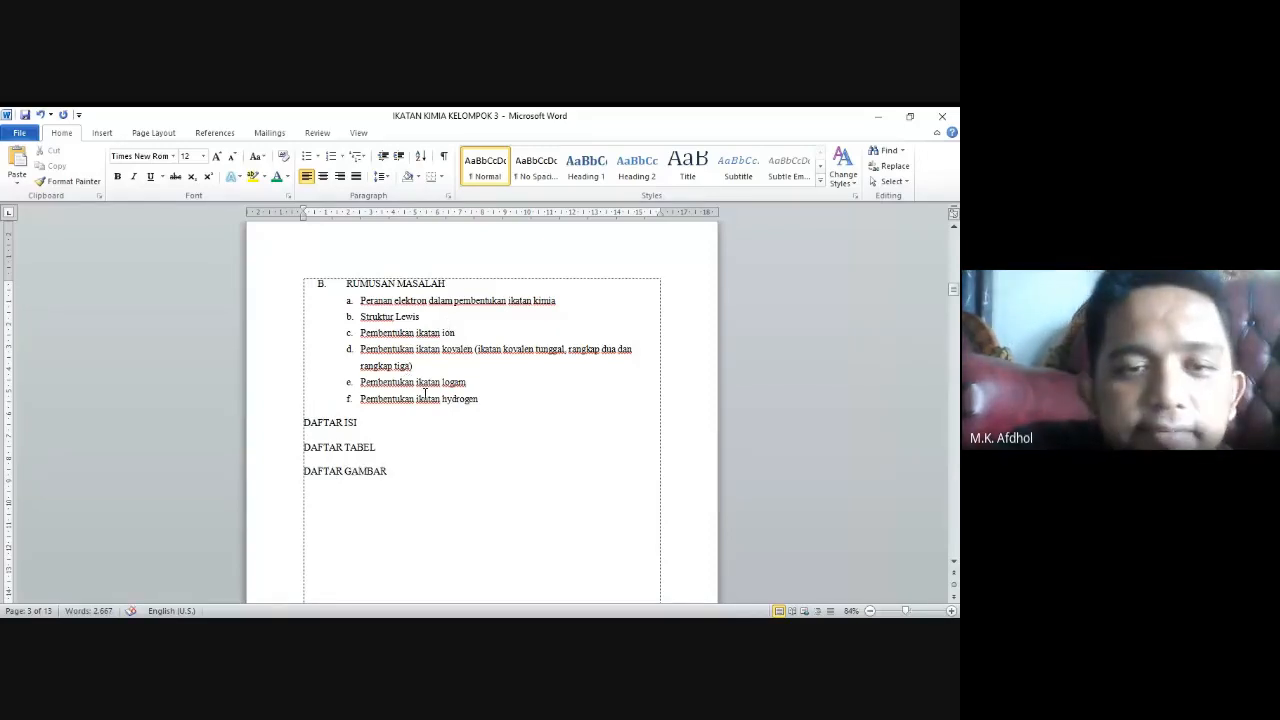
Look through the BAB II PEMBAHASAN pages from the chapter heading to the start of the Struktur Lewis section
scroll(431, 398, "down", 5)
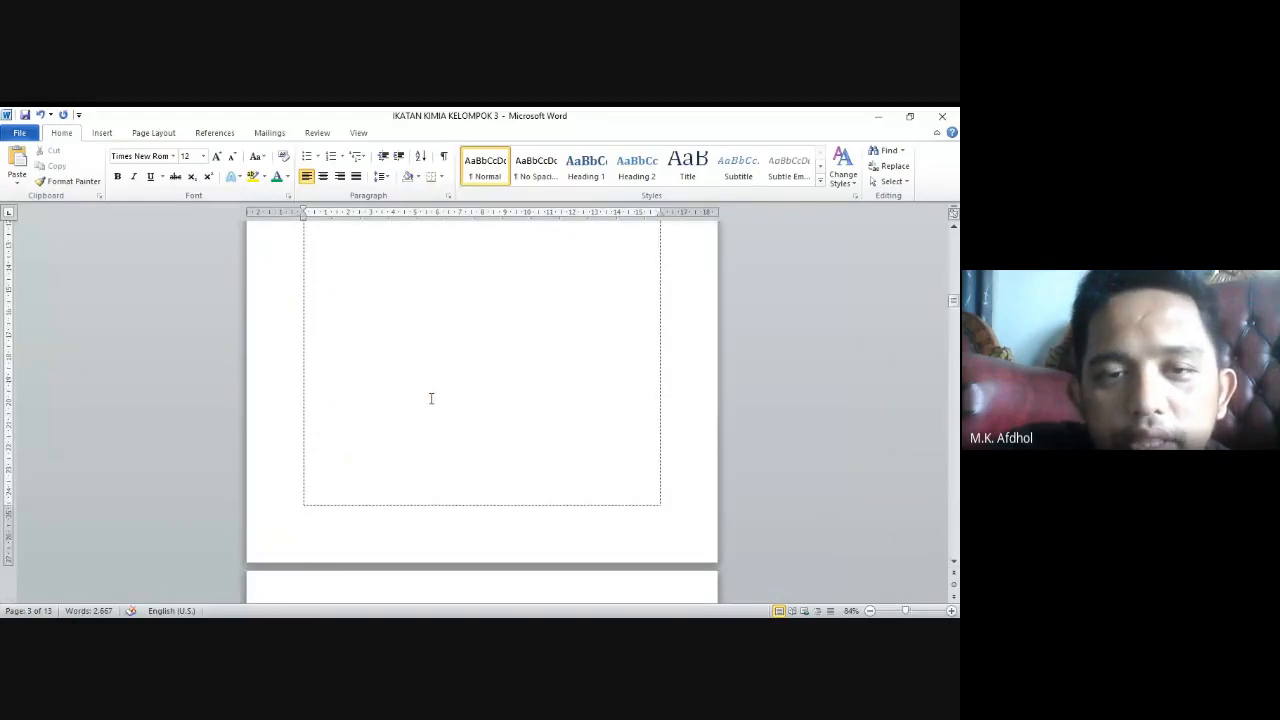
scroll(431, 398, "down", 5)
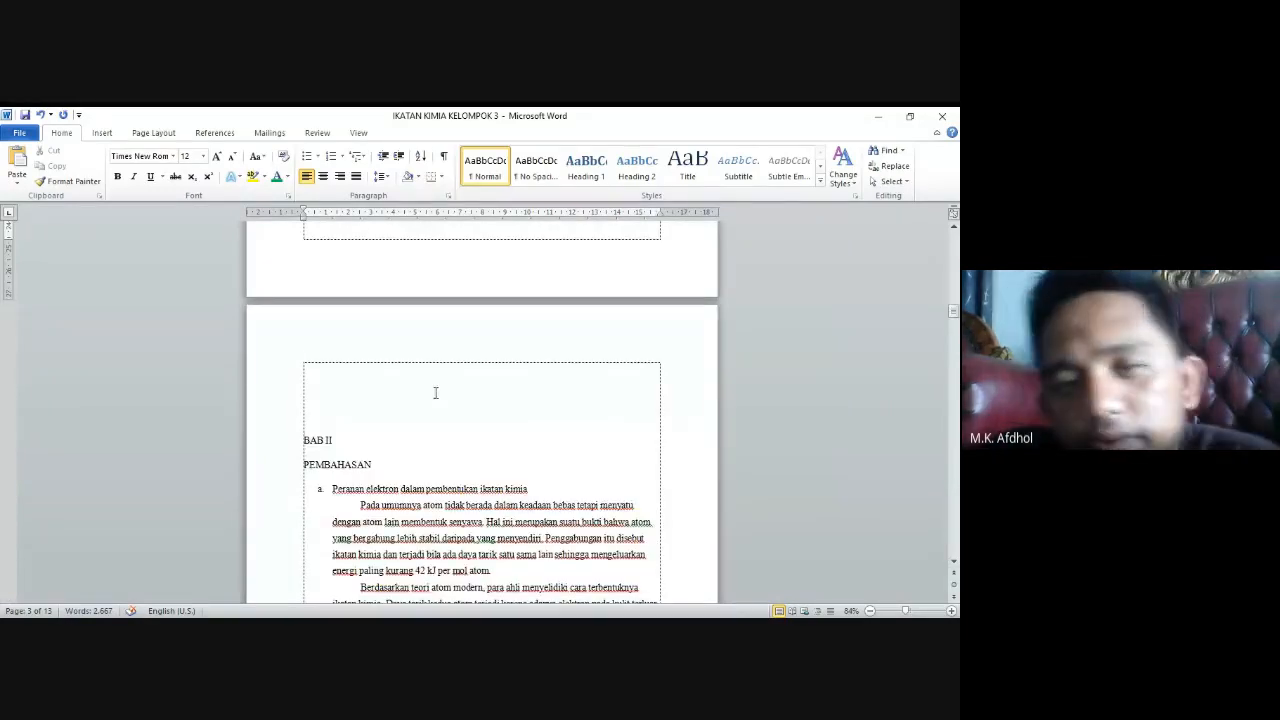
scroll(435, 393, "down", 4)
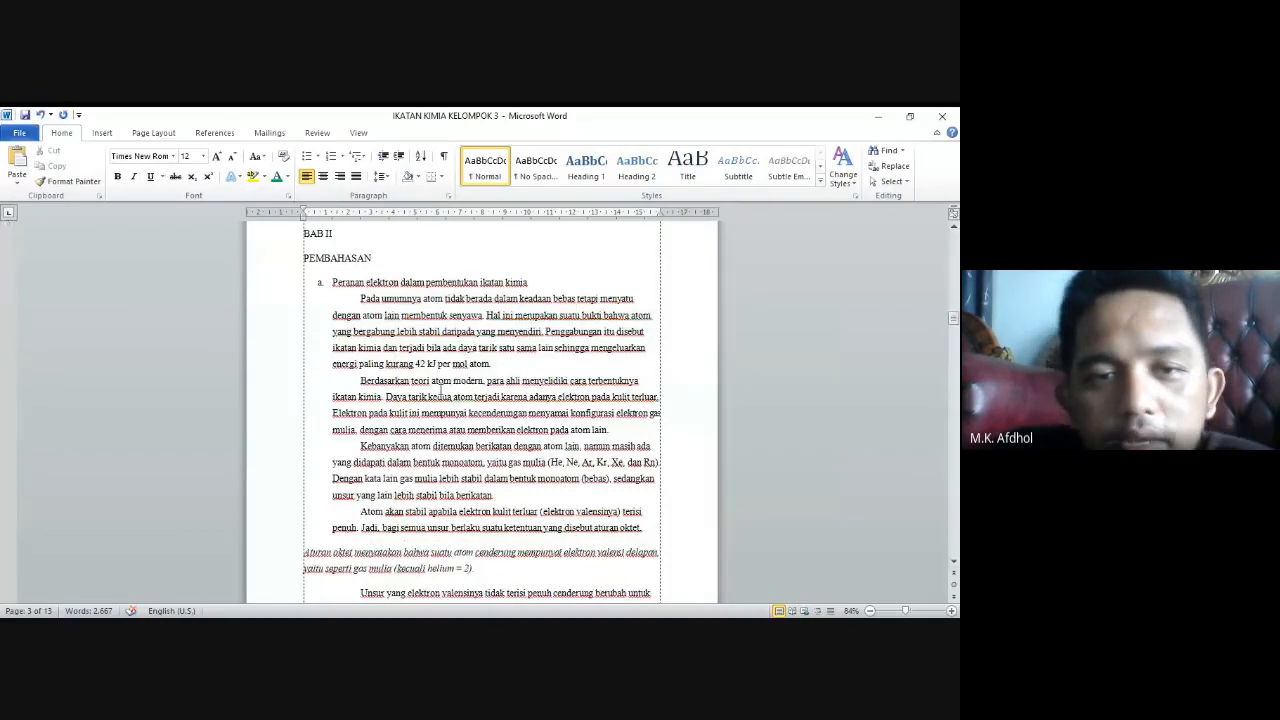
scroll(441, 388, "down", 4)
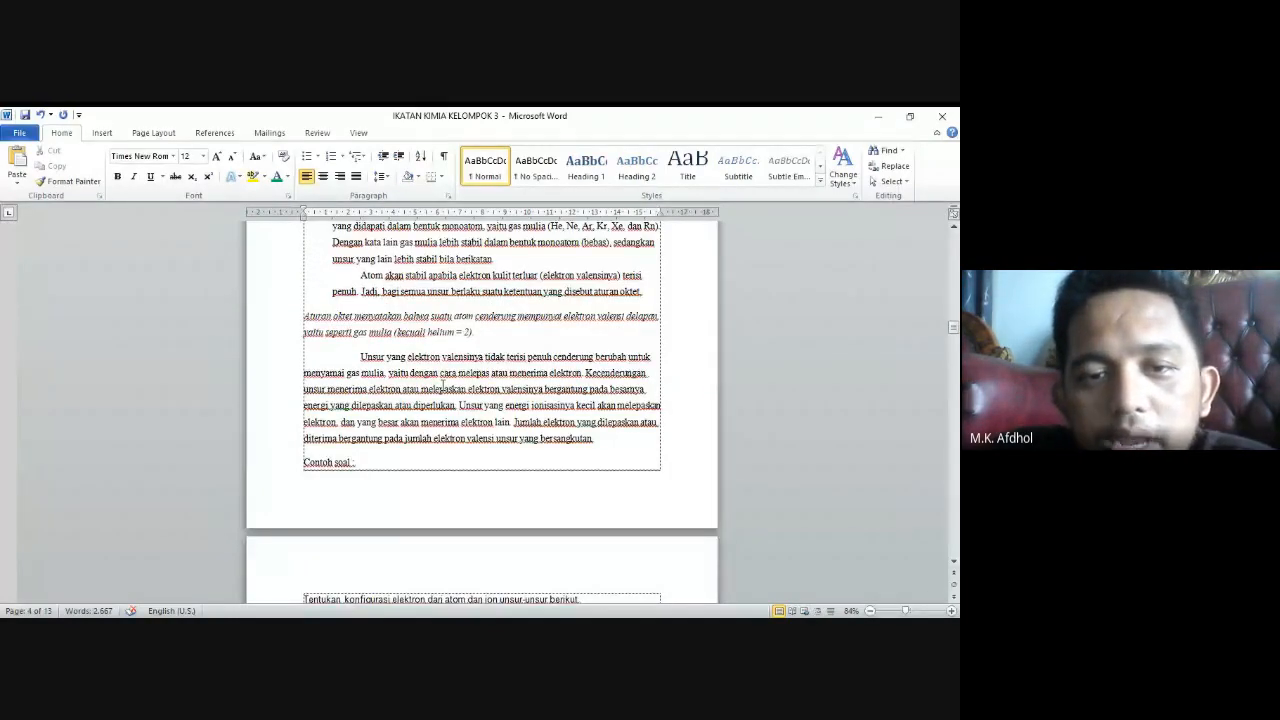
scroll(441, 388, "up", 1)
scroll(466, 363, "up", 4)
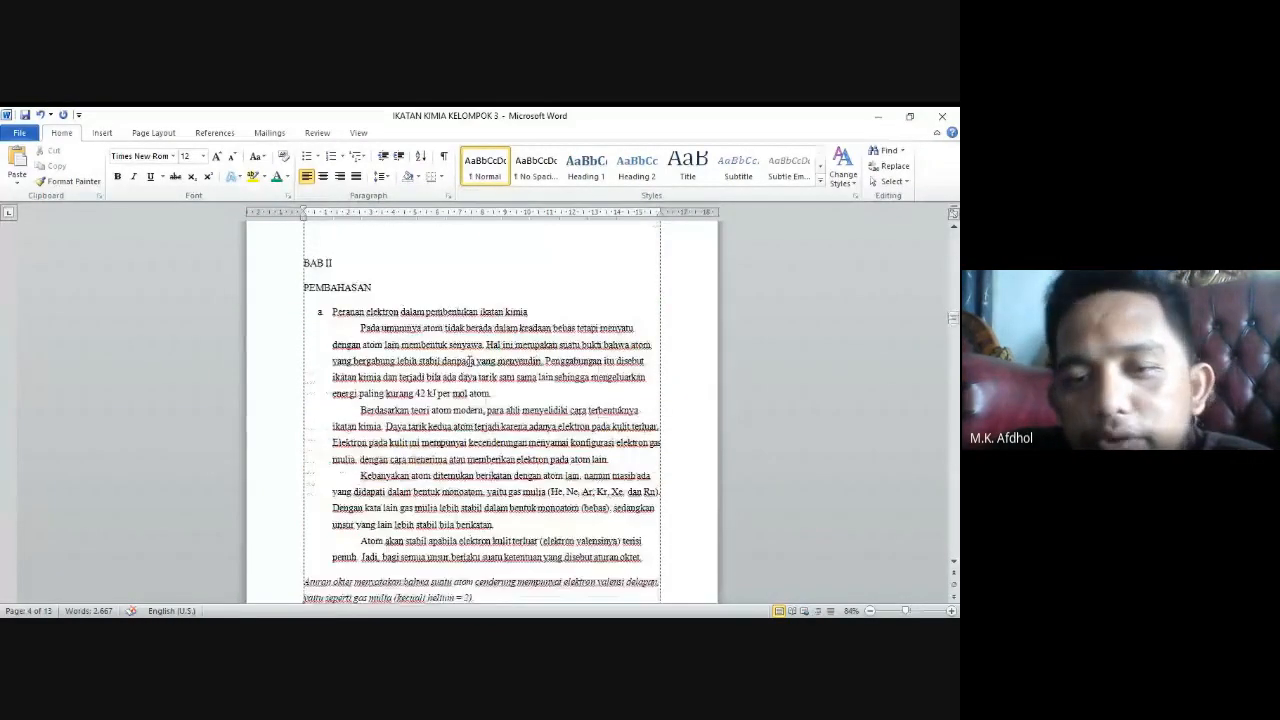
scroll(469, 360, "down", 6)
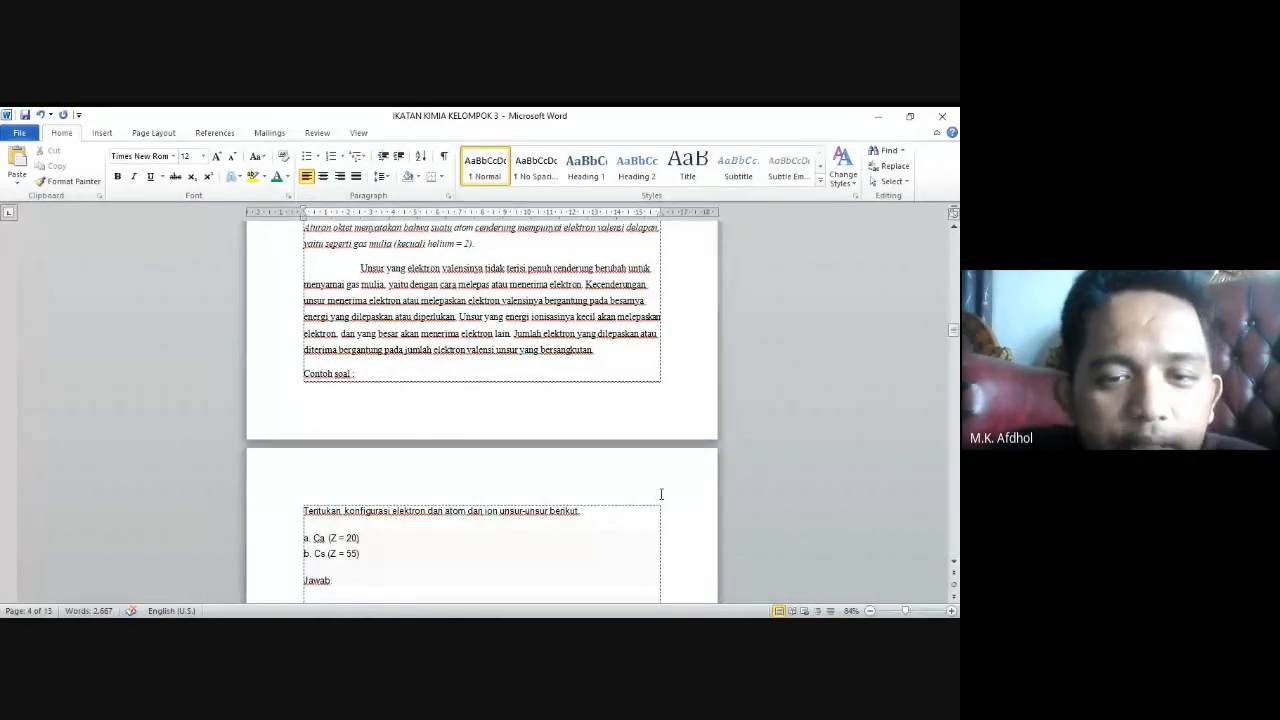
scroll(660, 490, "down", 4)
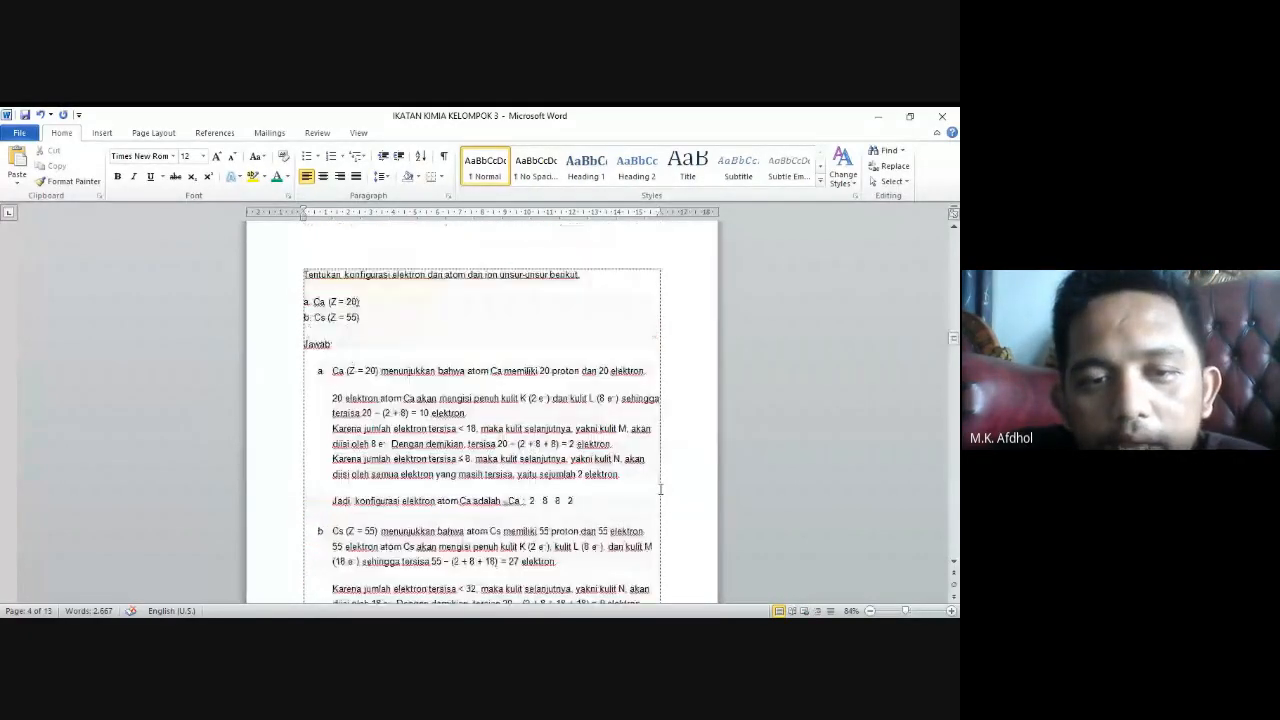
scroll(660, 490, "down", 5)
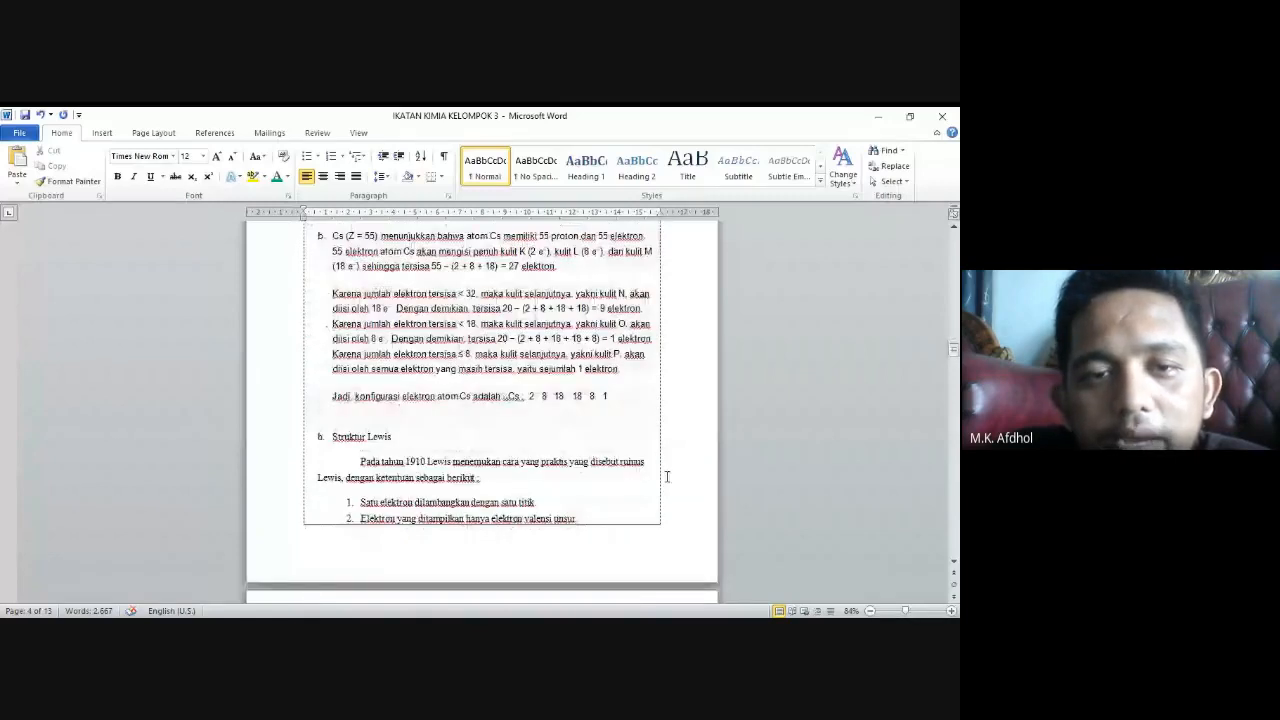
scroll(667, 477, "down", 2)
scroll(675, 468, "up", 4)
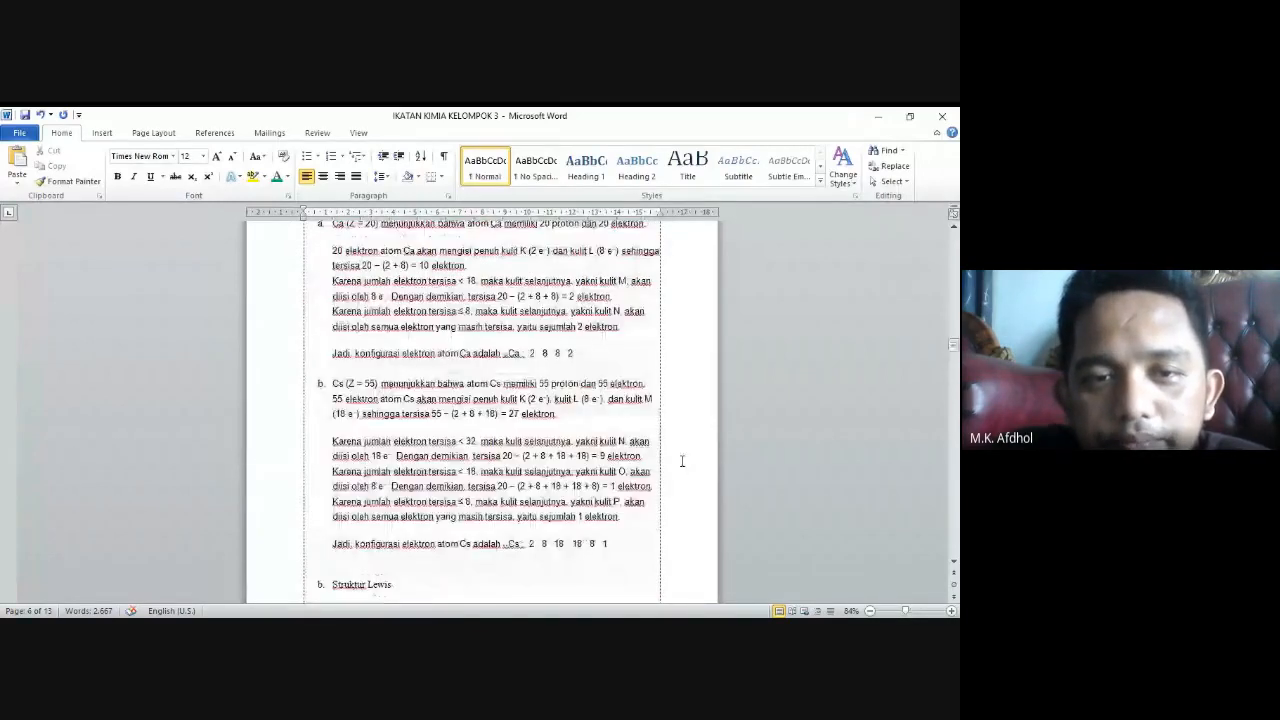
scroll(620, 445, "up", 7)
scroll(563, 428, "up", 20)
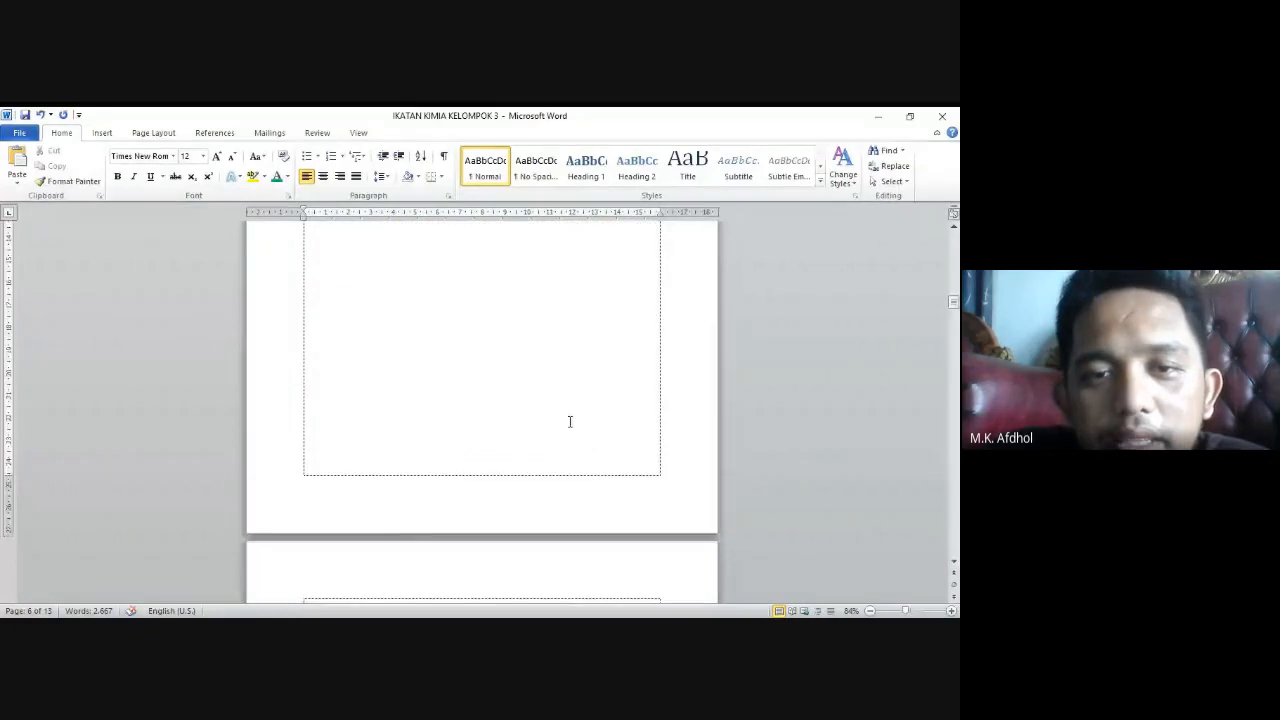
Open the cover page's header for editing, inspect the header and footer areas up to BAB I, and return to the body text
double_click(503, 268)
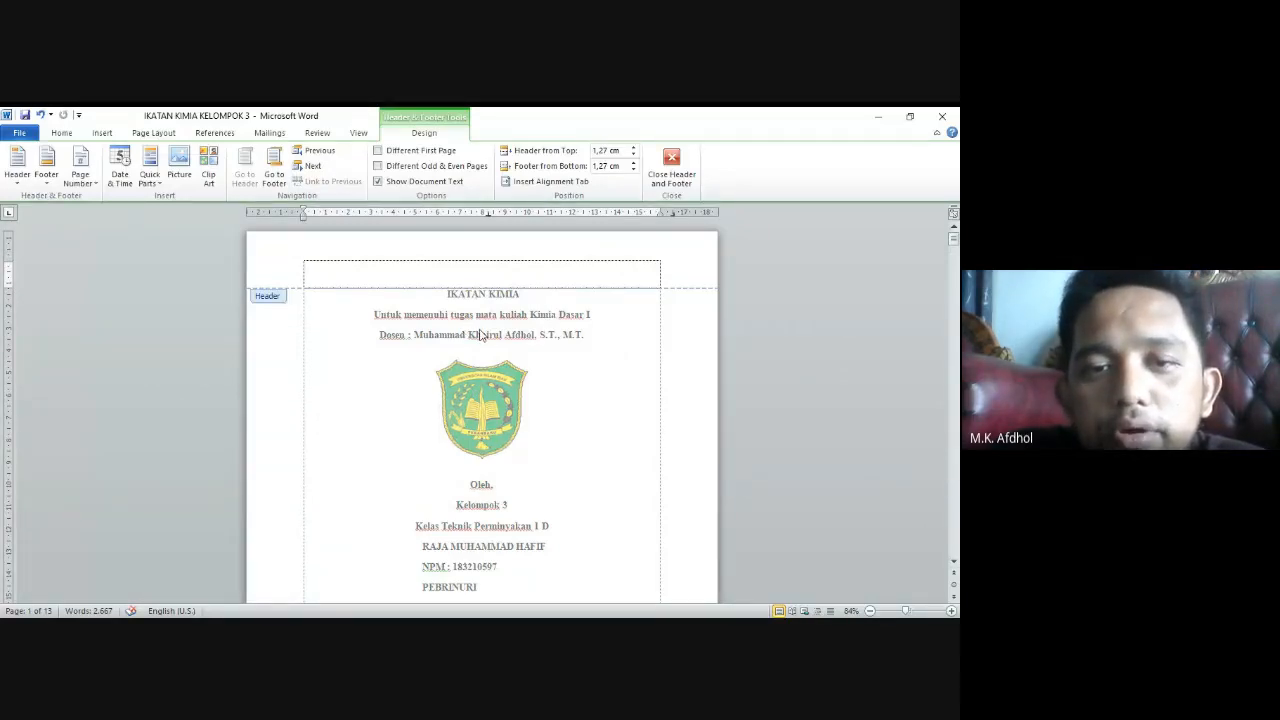
scroll(484, 336, "down", 6)
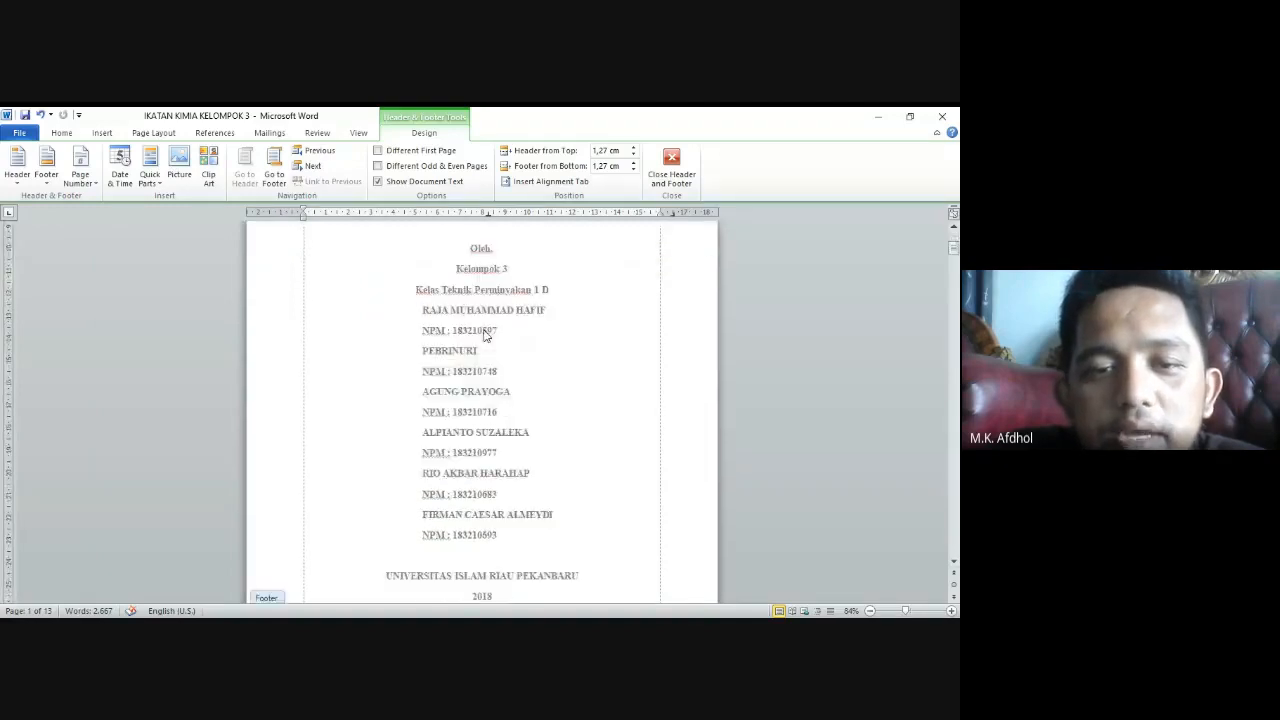
scroll(484, 336, "down", 3)
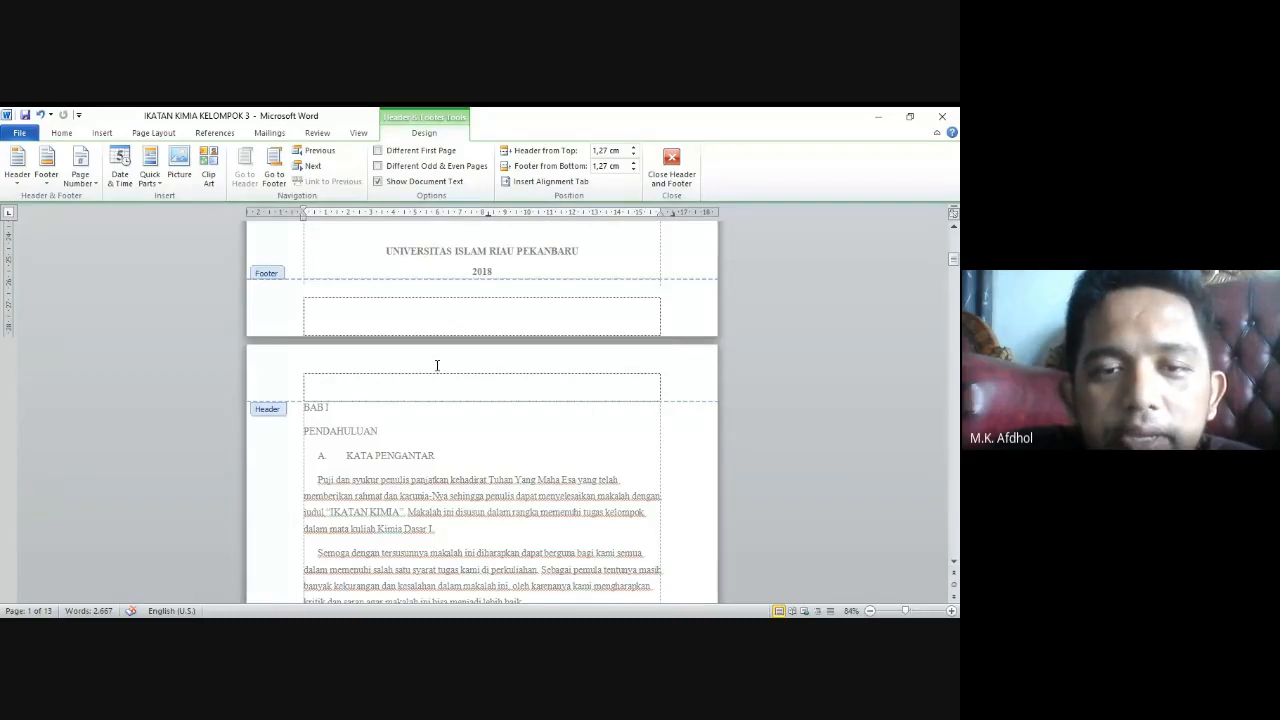
double_click(435, 443)
Replace the break before BAB I with a Next Page section break after the cover page's 2018 line
scroll(424, 450, "down", 9)
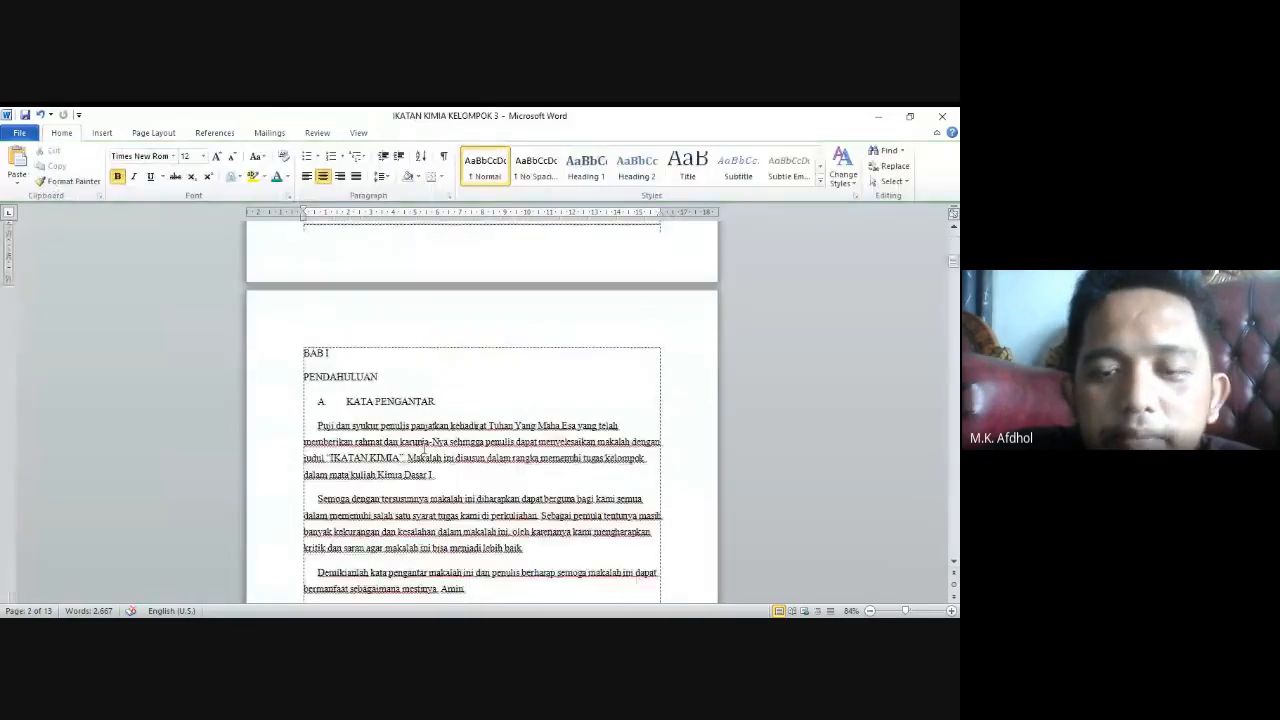
left_click(304, 352)
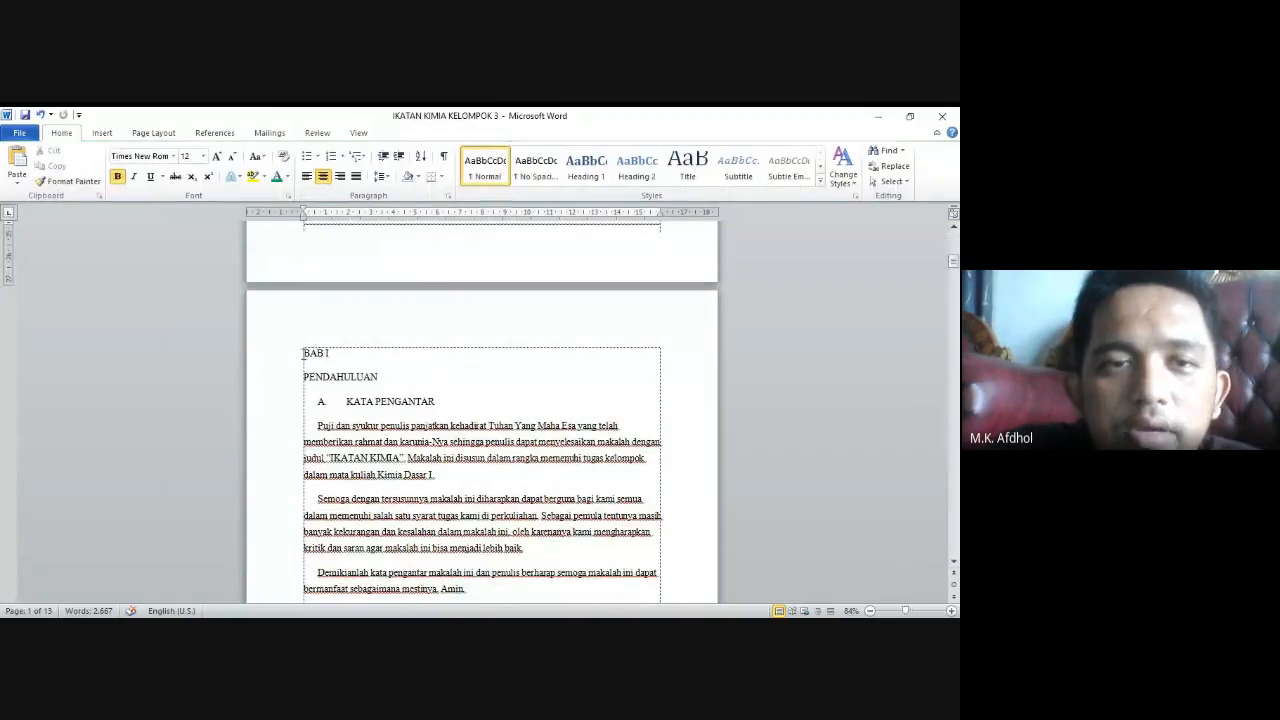
key("BackSpace")
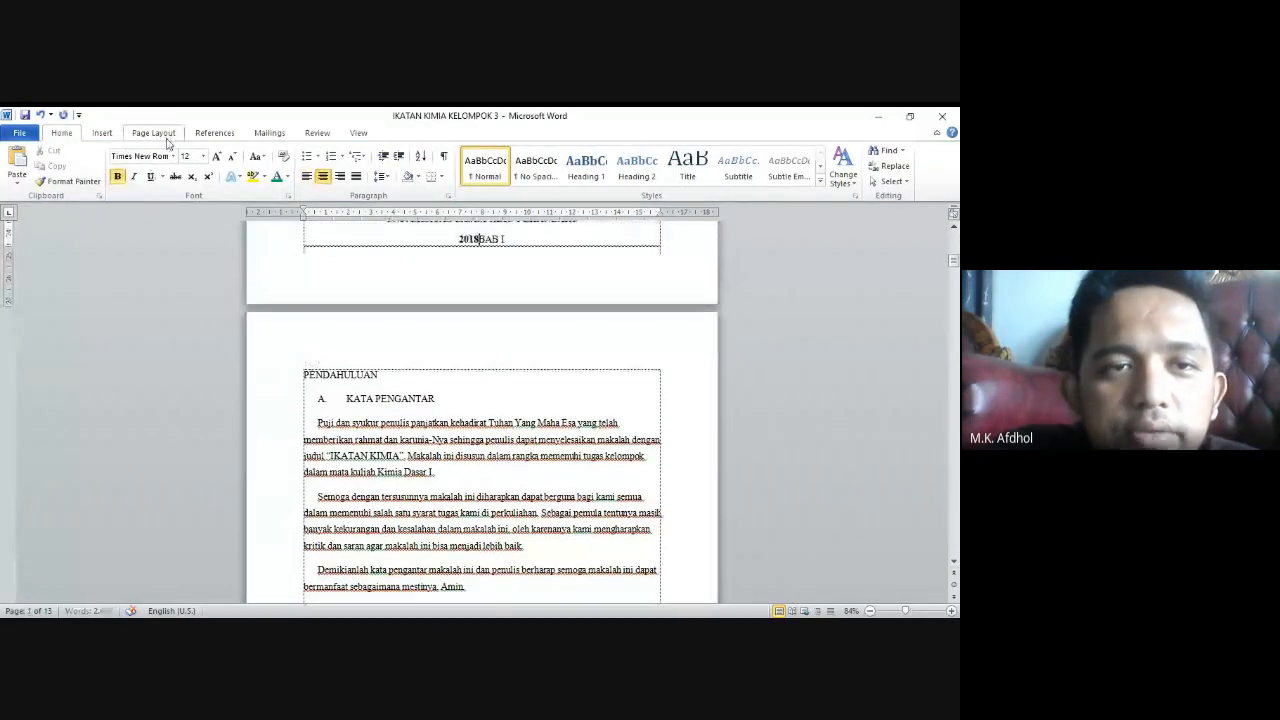
left_click(160, 135)
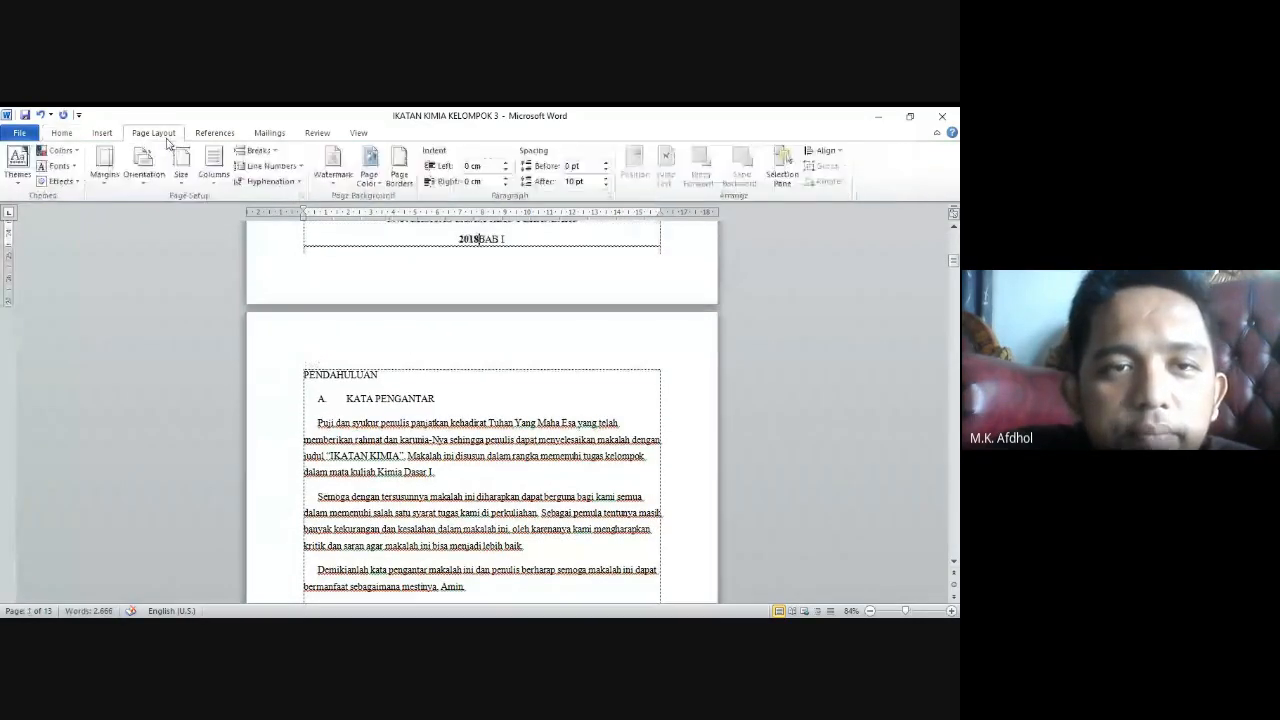
left_click(257, 150)
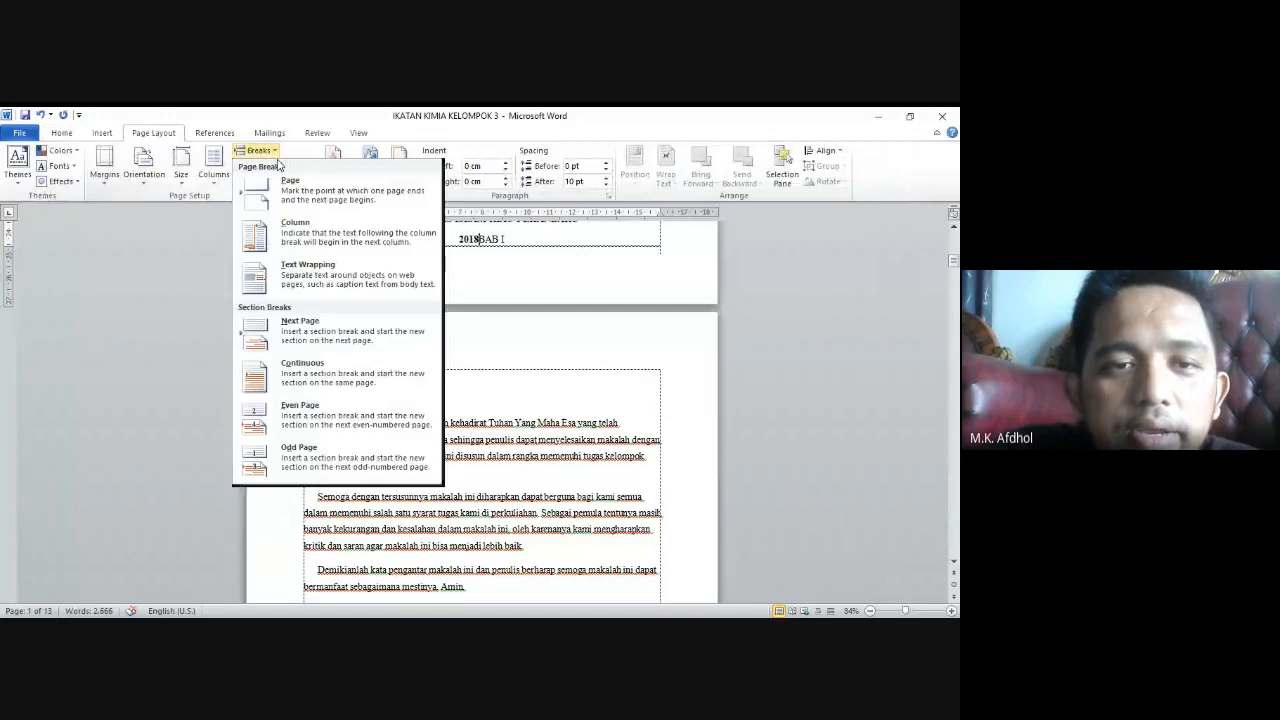
left_click(347, 333)
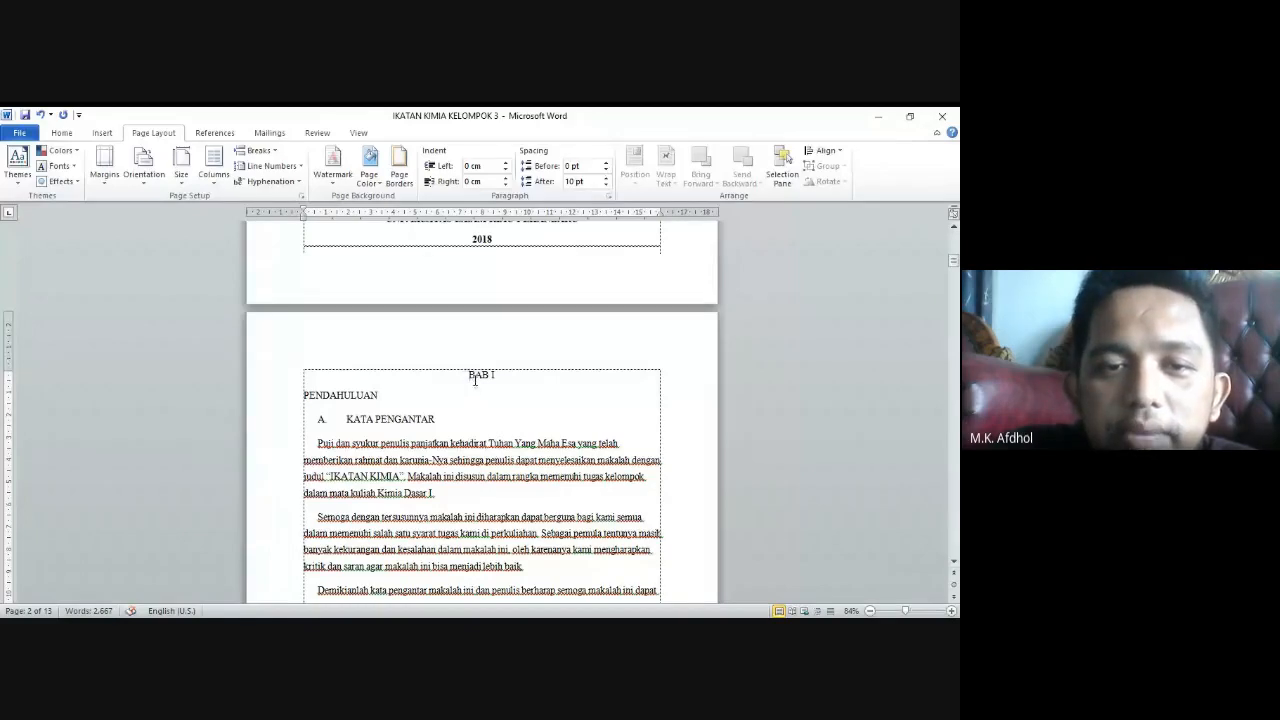
Check the section labels in the cover page's footer and the BAB I page's header, and return to the body text
left_click(435, 268)
double_click(435, 268)
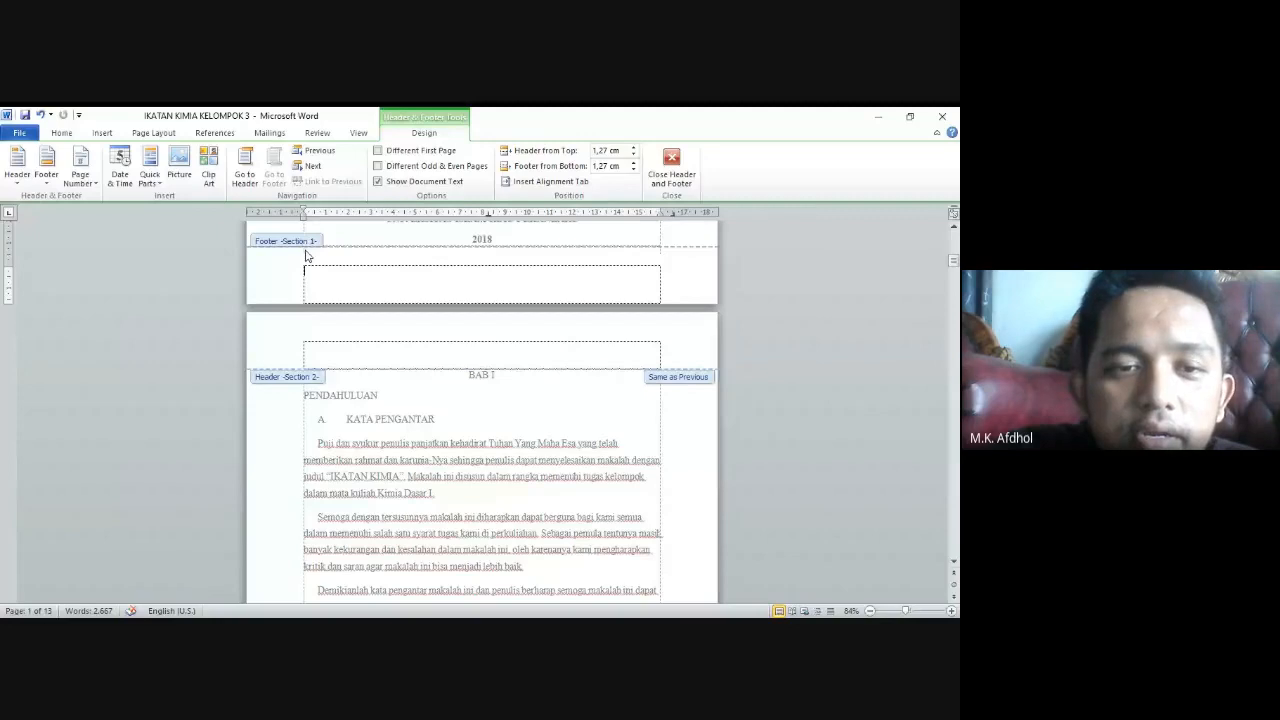
left_click(492, 364)
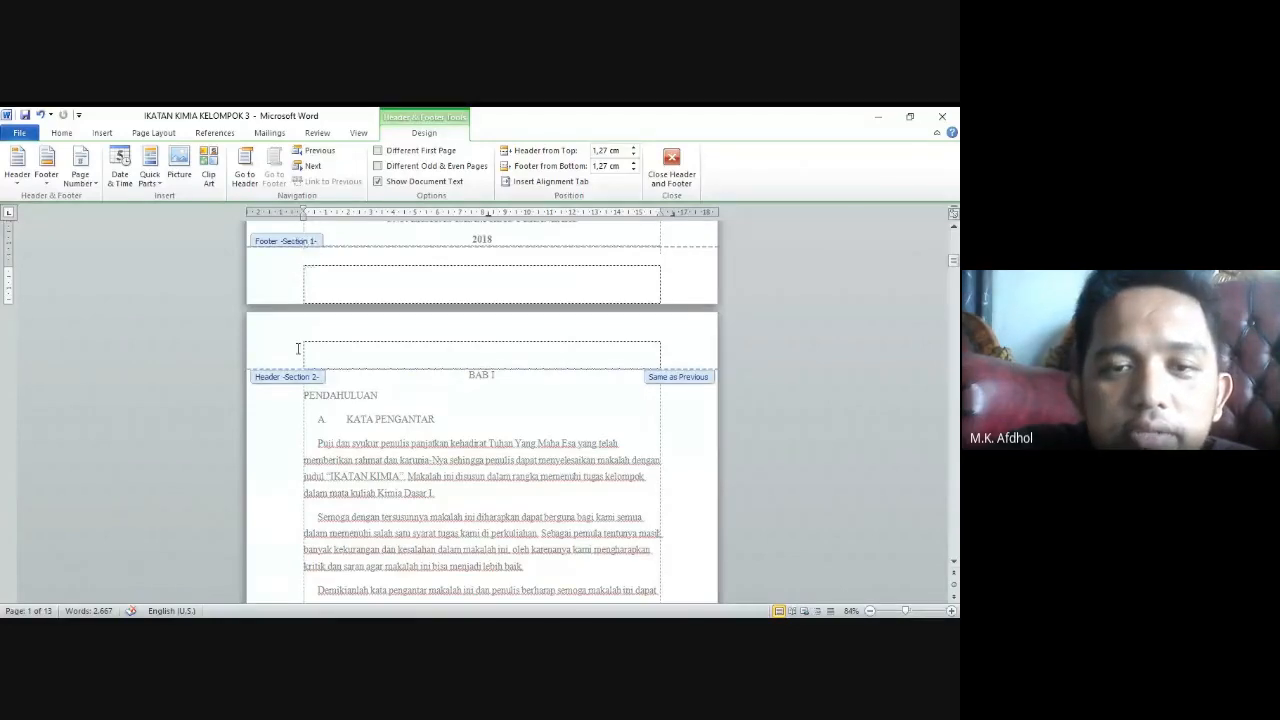
double_click(480, 399)
Remove the gap between DAFTAR GAMBAR and BAB II and insert a Next Page section break before BAB II
scroll(481, 395, "down", 4)
scroll(481, 395, "down", 4)
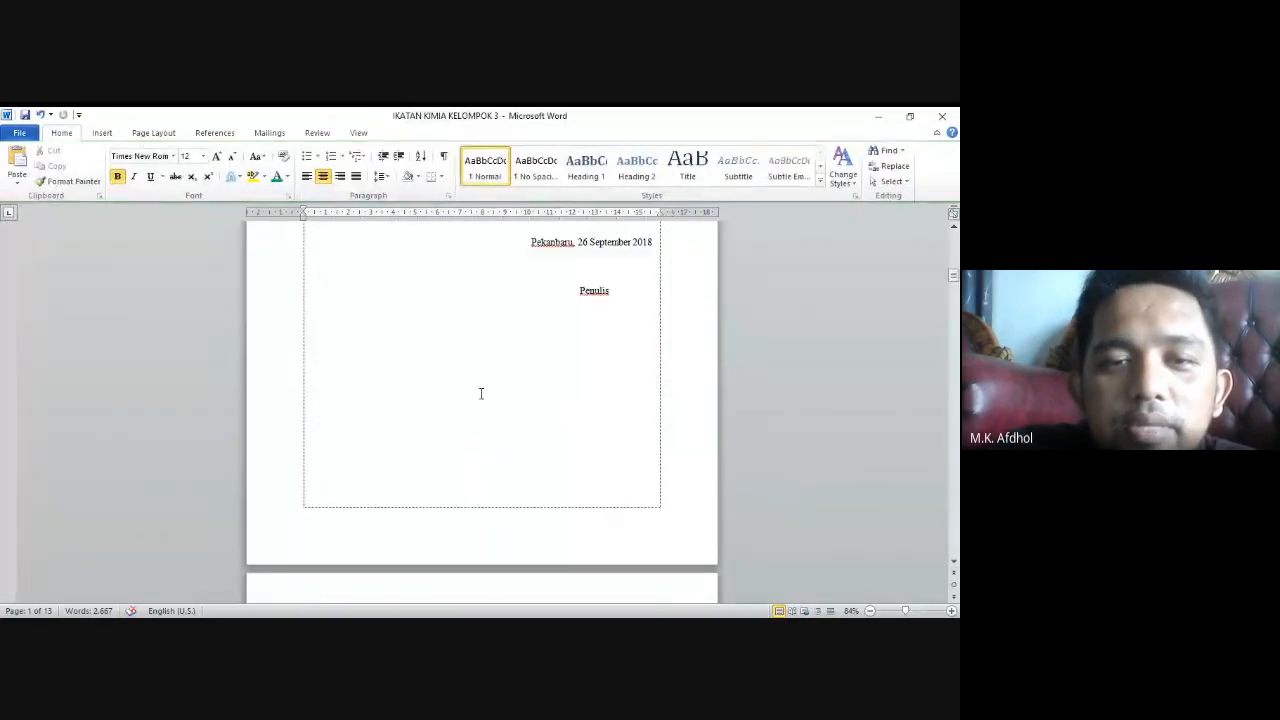
scroll(481, 395, "down", 4)
scroll(481, 395, "down", 3)
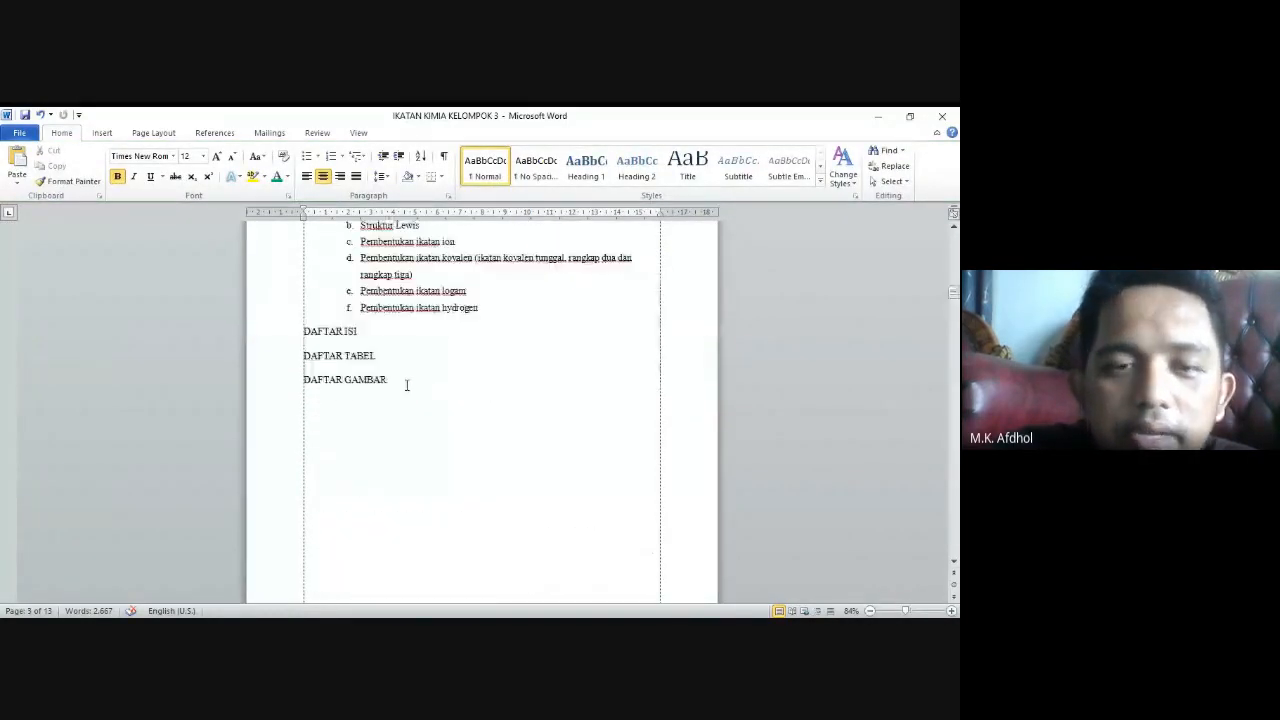
left_click(405, 382)
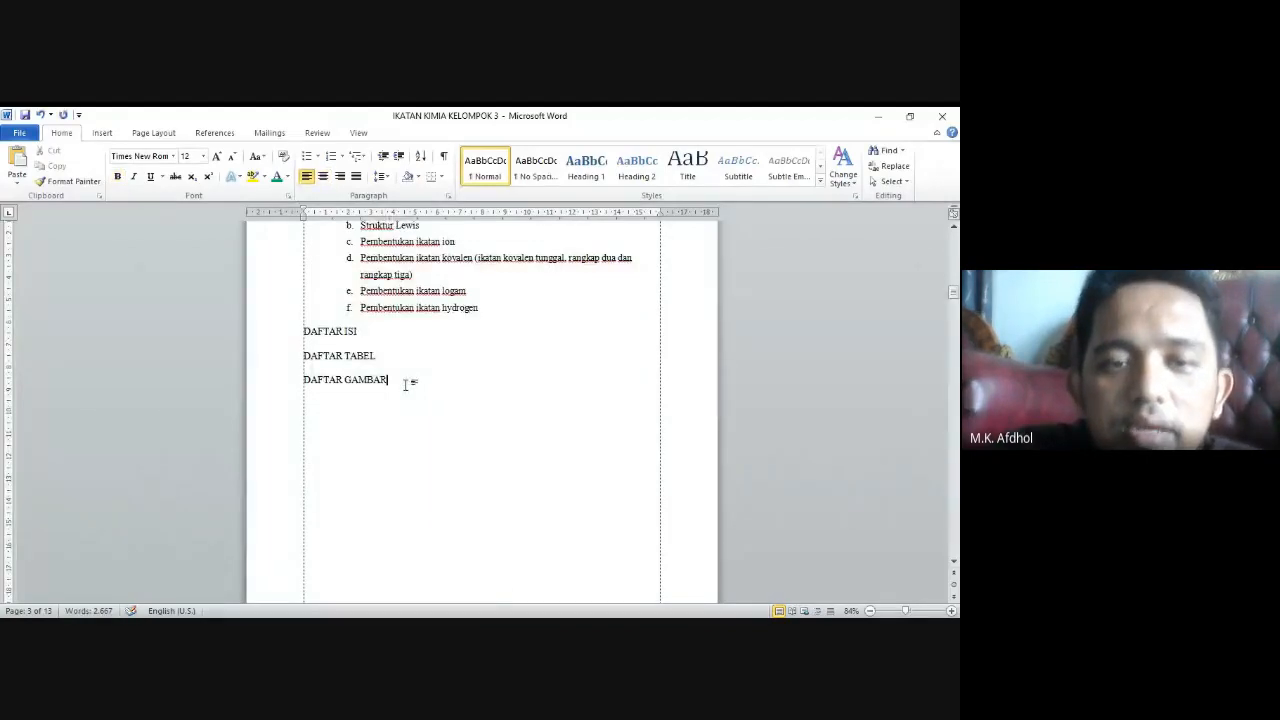
key("Delete")
key("Delete")
key("Delete")
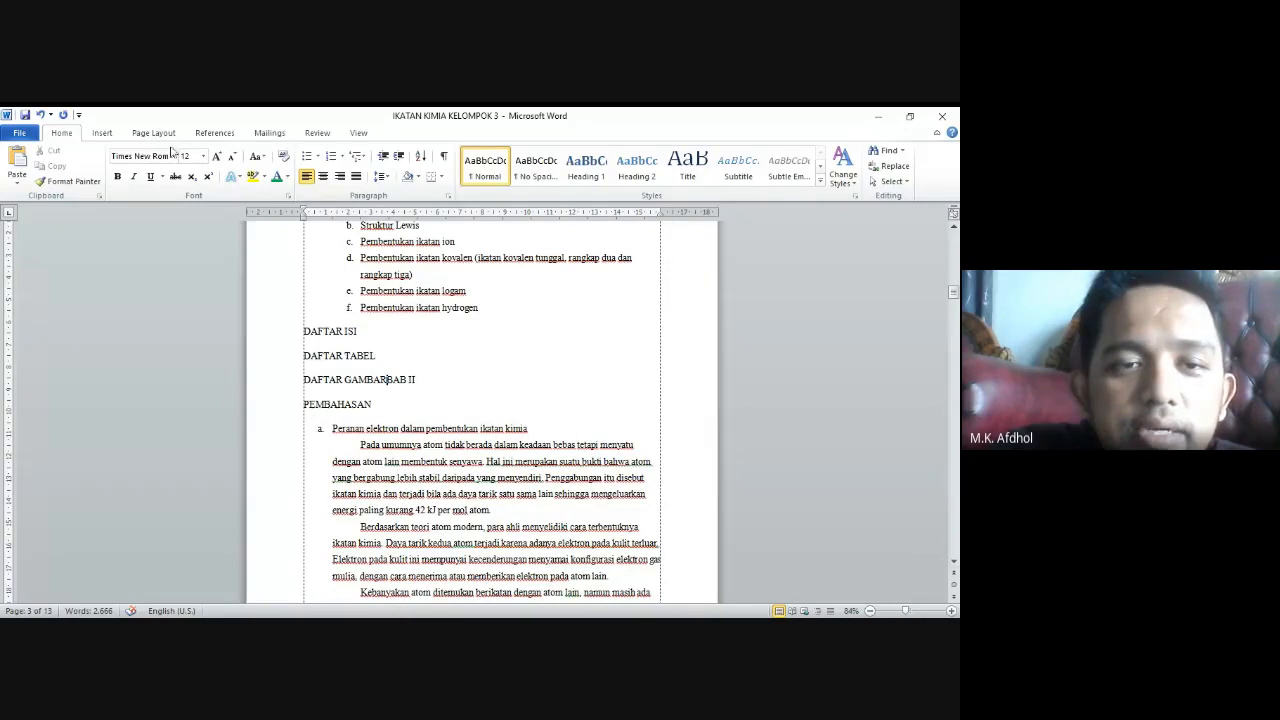
left_click(153, 132)
left_click(258, 150)
left_click(333, 336)
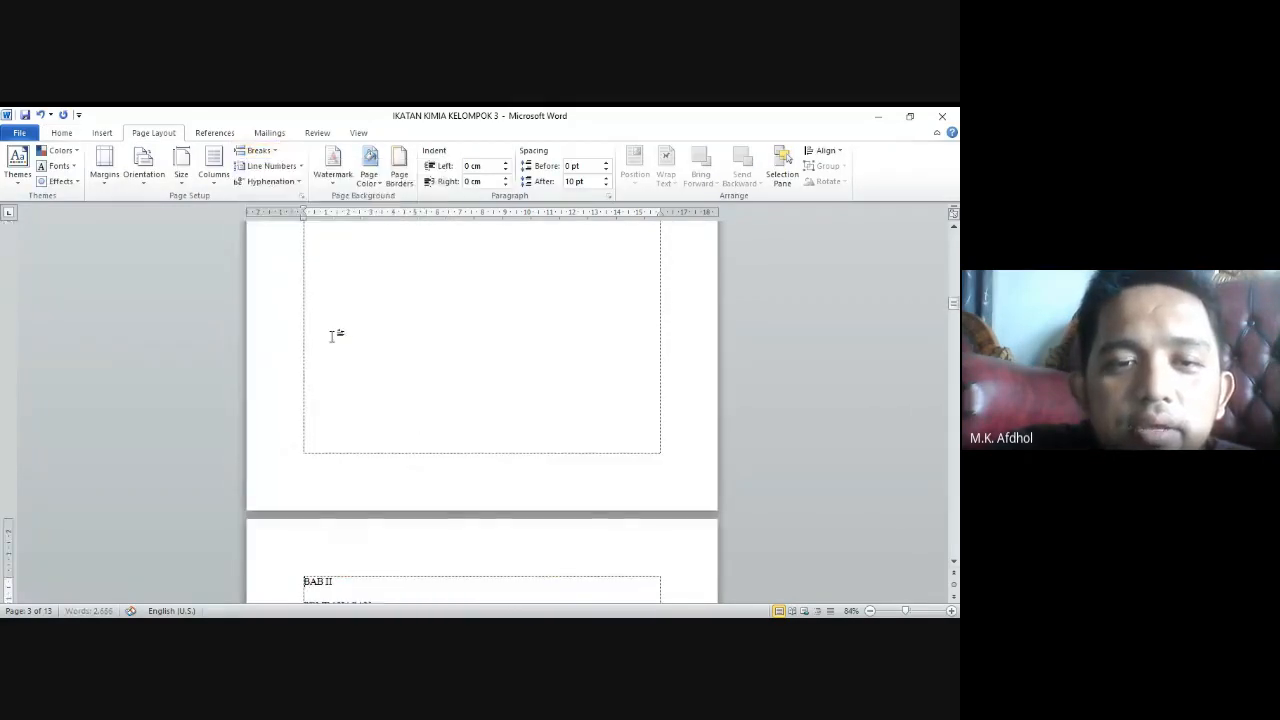
Look through the report from BAB II to its last page and return to the cover page
scroll(338, 342, "down", 3)
scroll(343, 349, "down", 8)
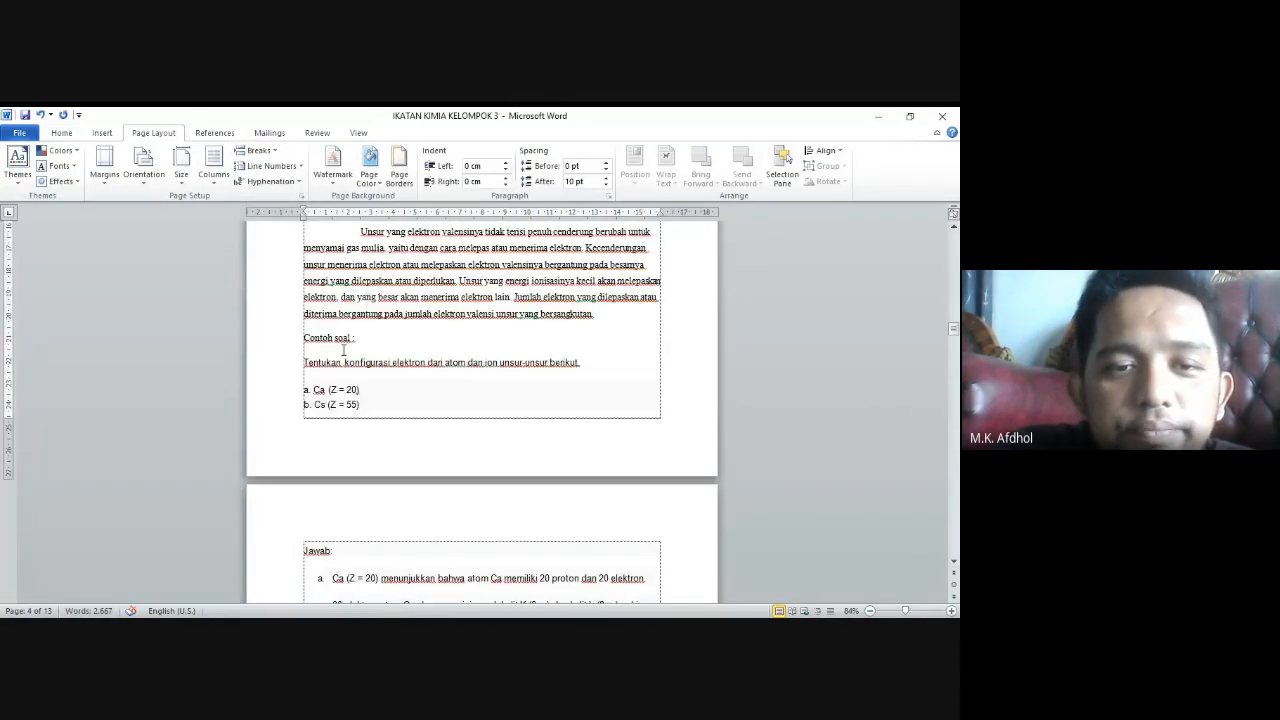
scroll(343, 349, "down", 15)
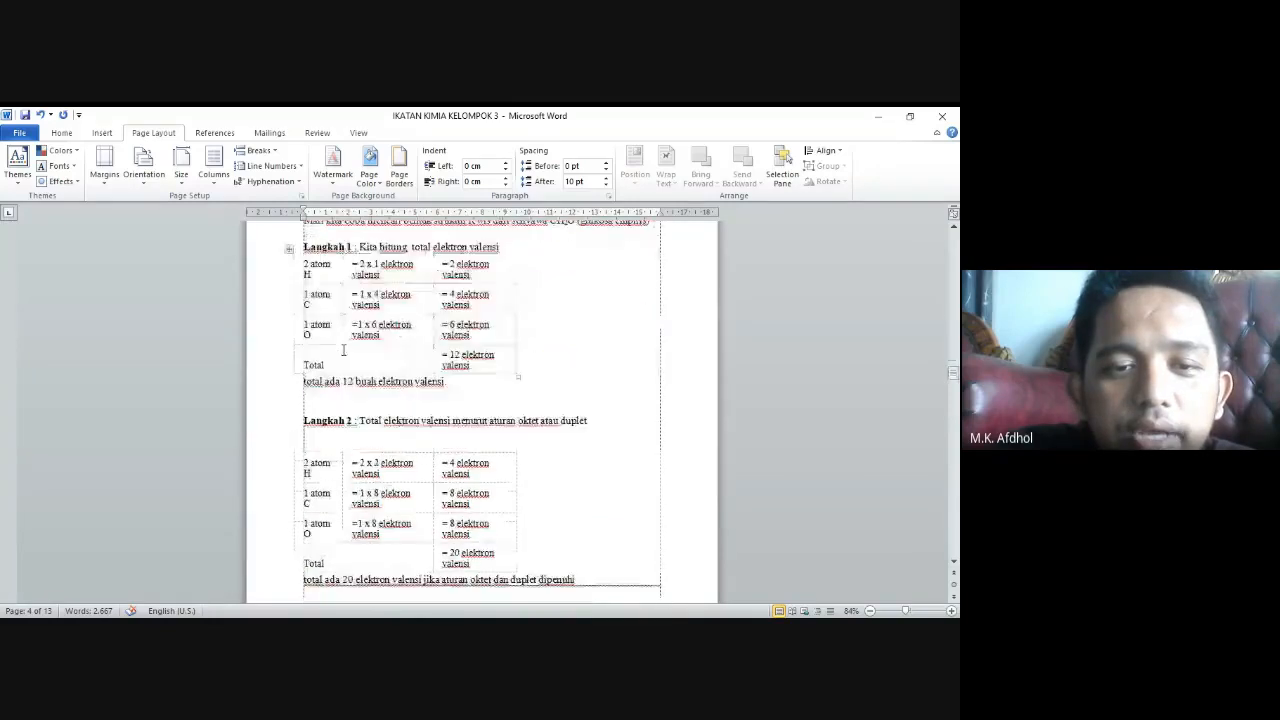
scroll(343, 349, "down", 15)
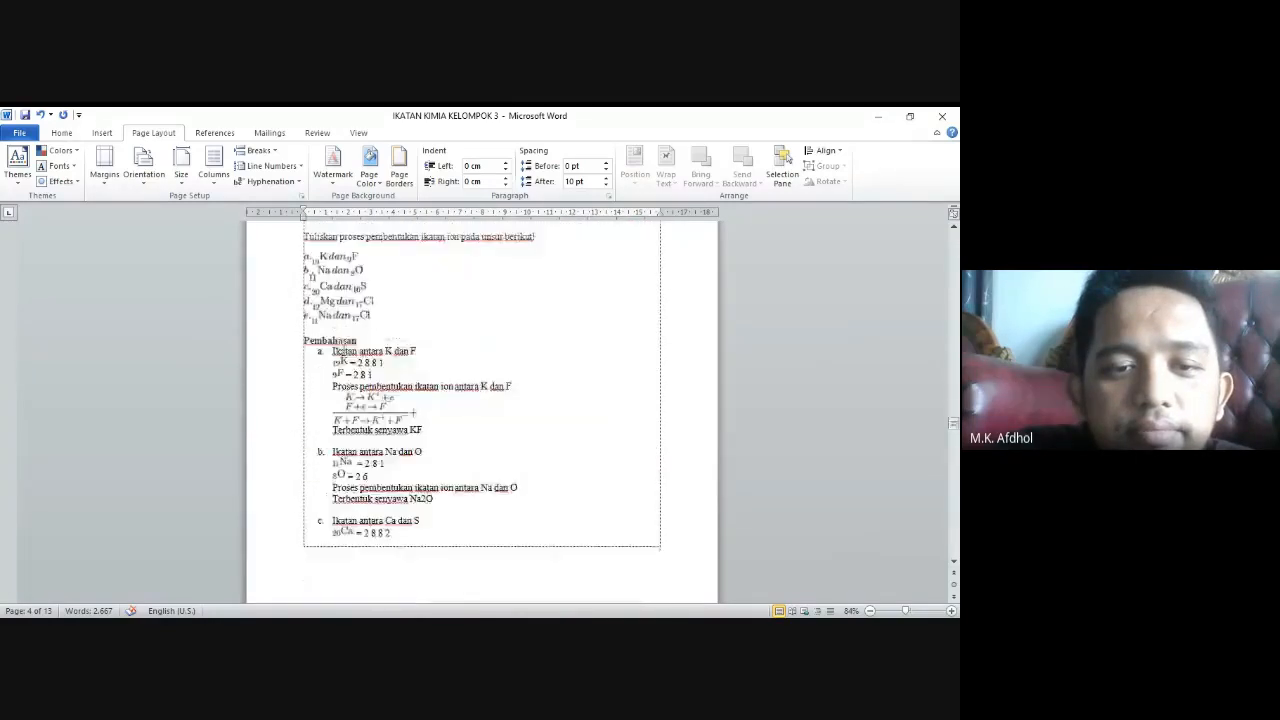
scroll(343, 349, "down", 15)
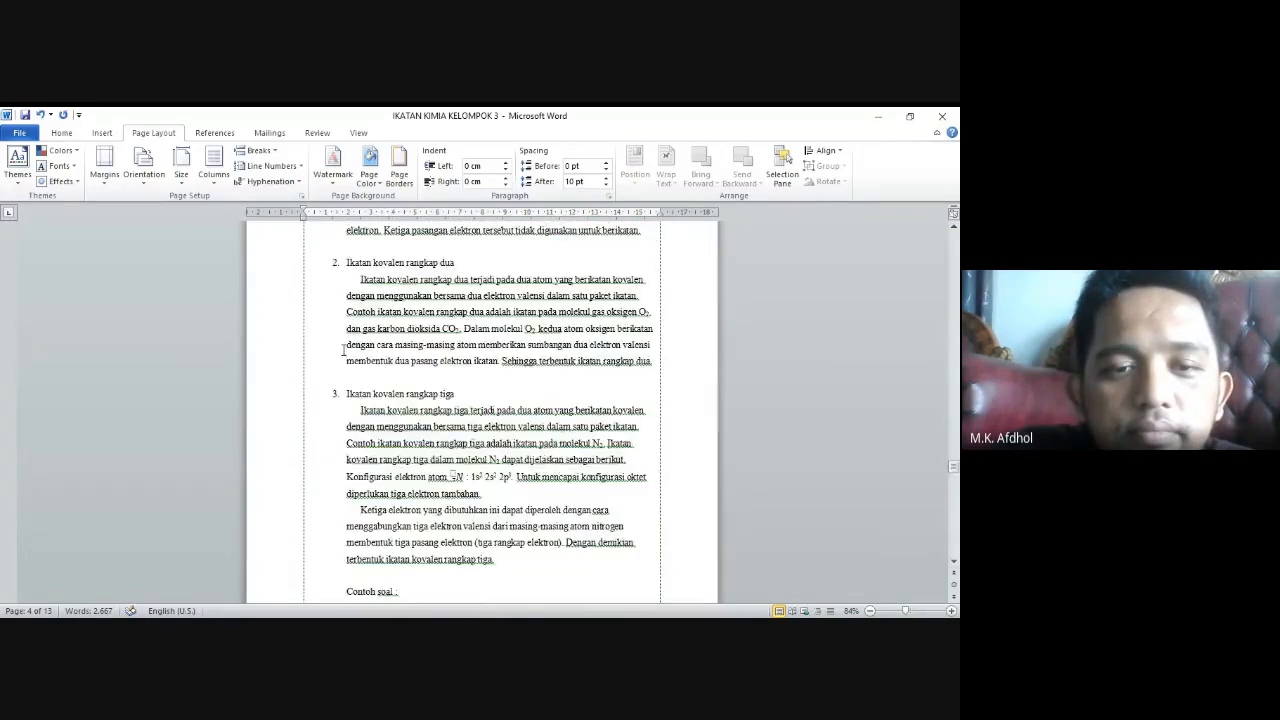
scroll(343, 349, "down", 8)
scroll(343, 349, "down", 12)
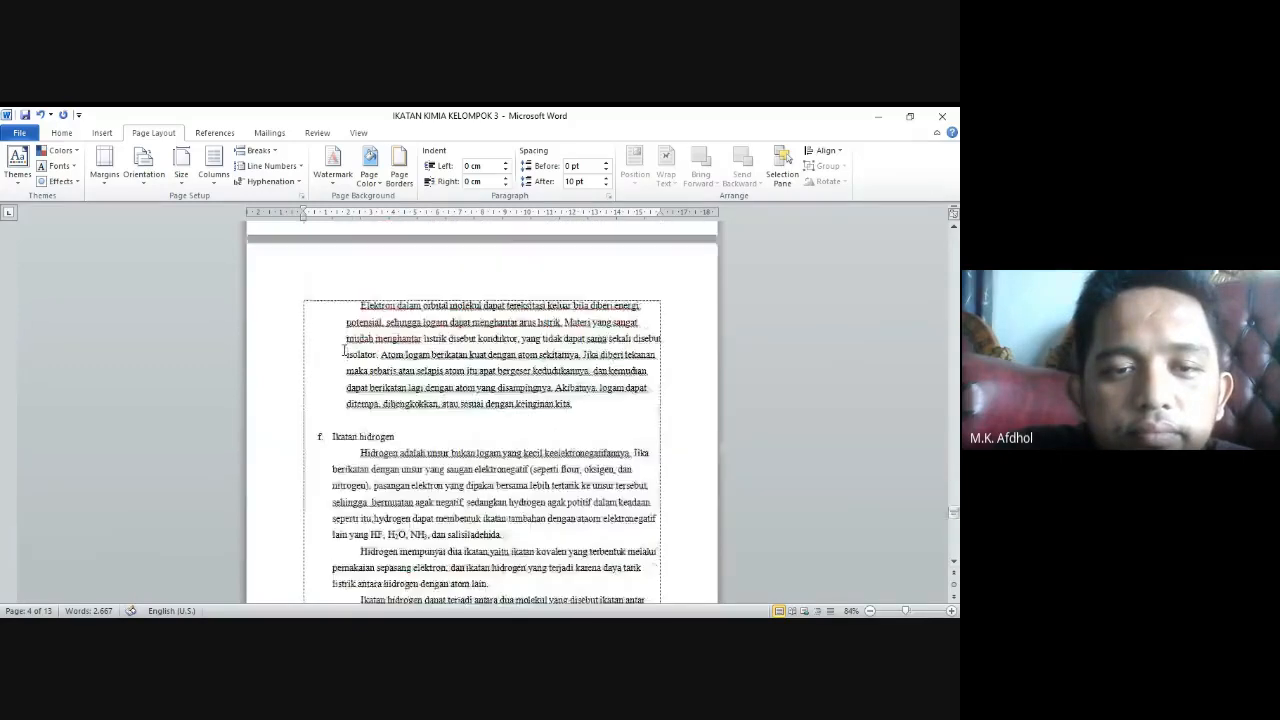
key("ctrl+End")
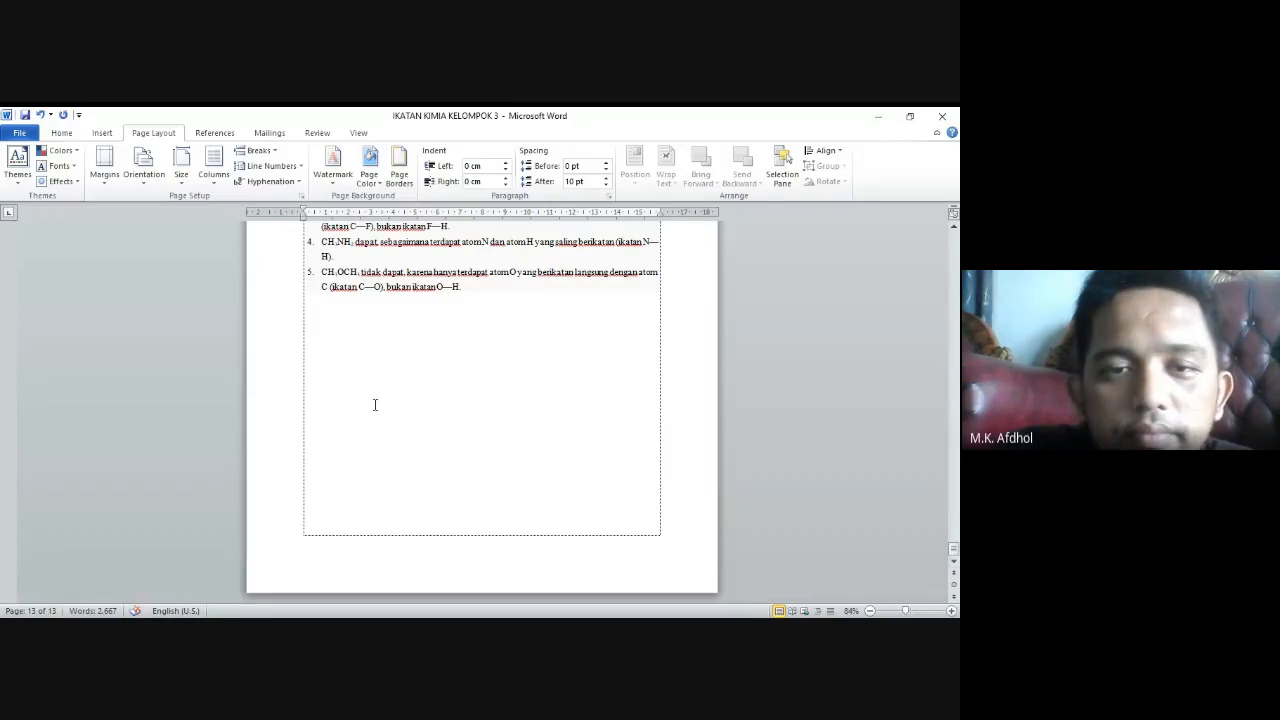
scroll(375, 404, "up", 8)
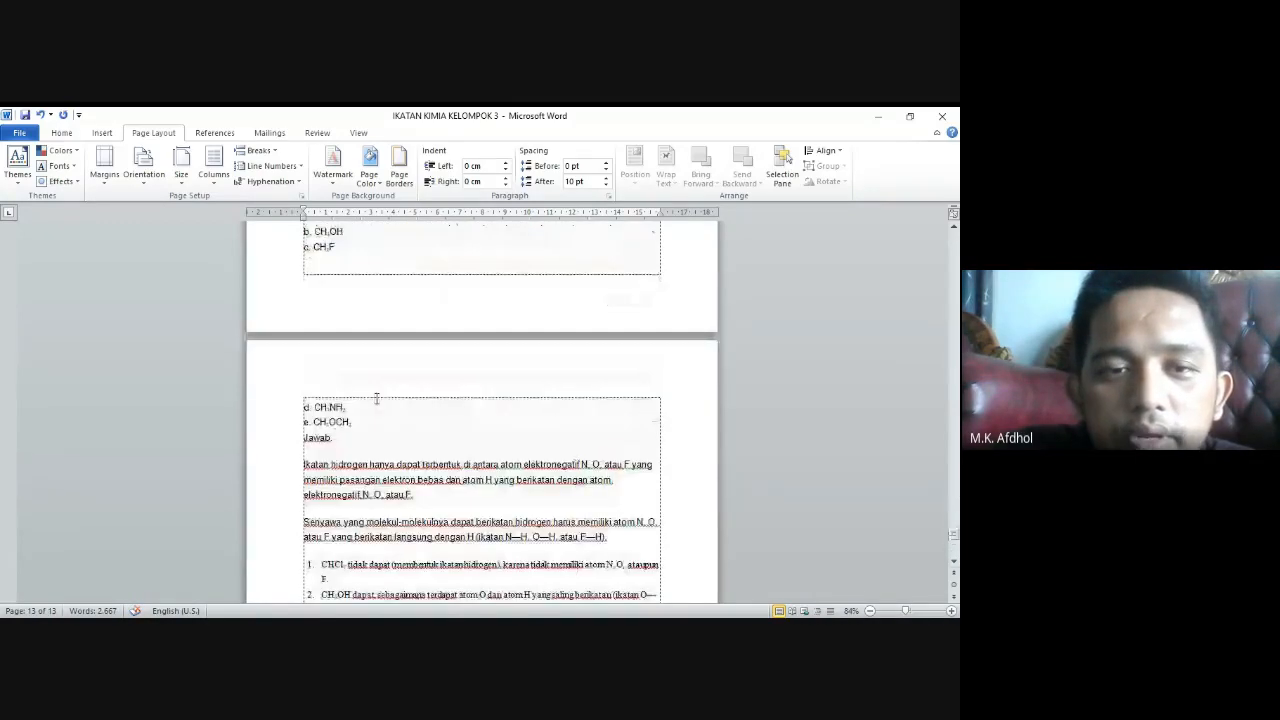
scroll(376, 399, "up", 10)
scroll(376, 399, "up", 12)
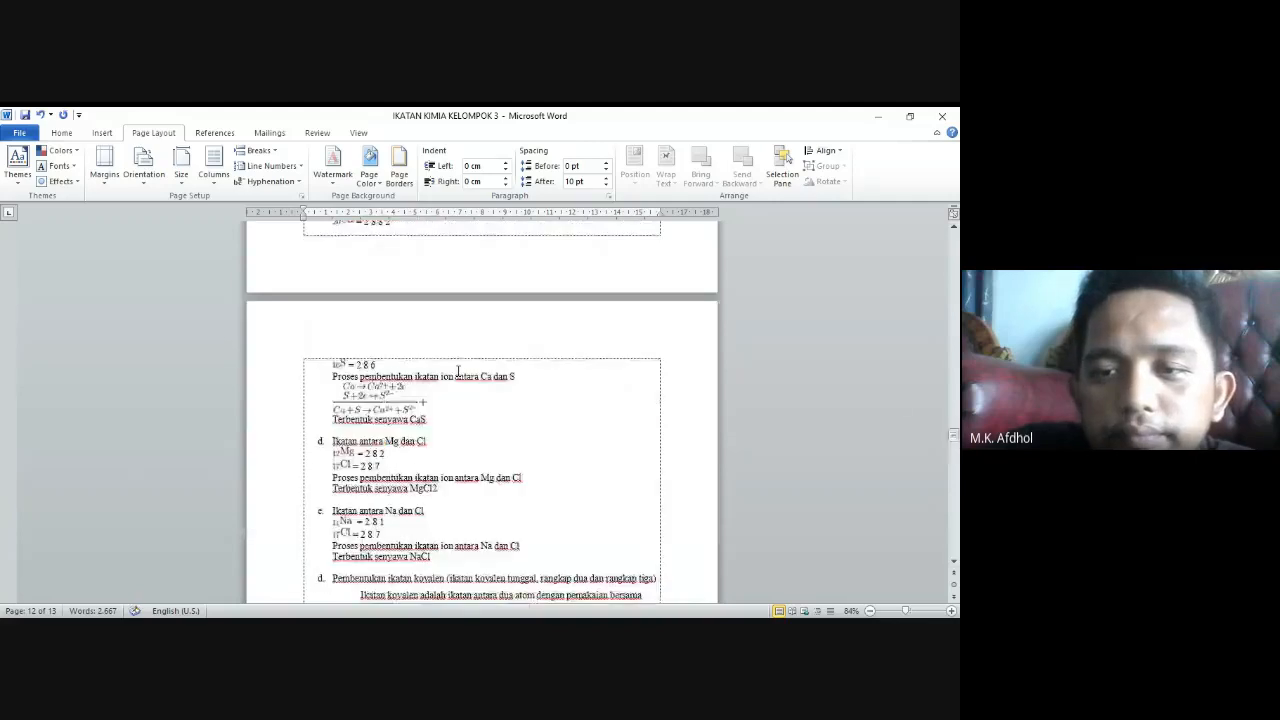
left_click_drag(953, 450, 944, 240)
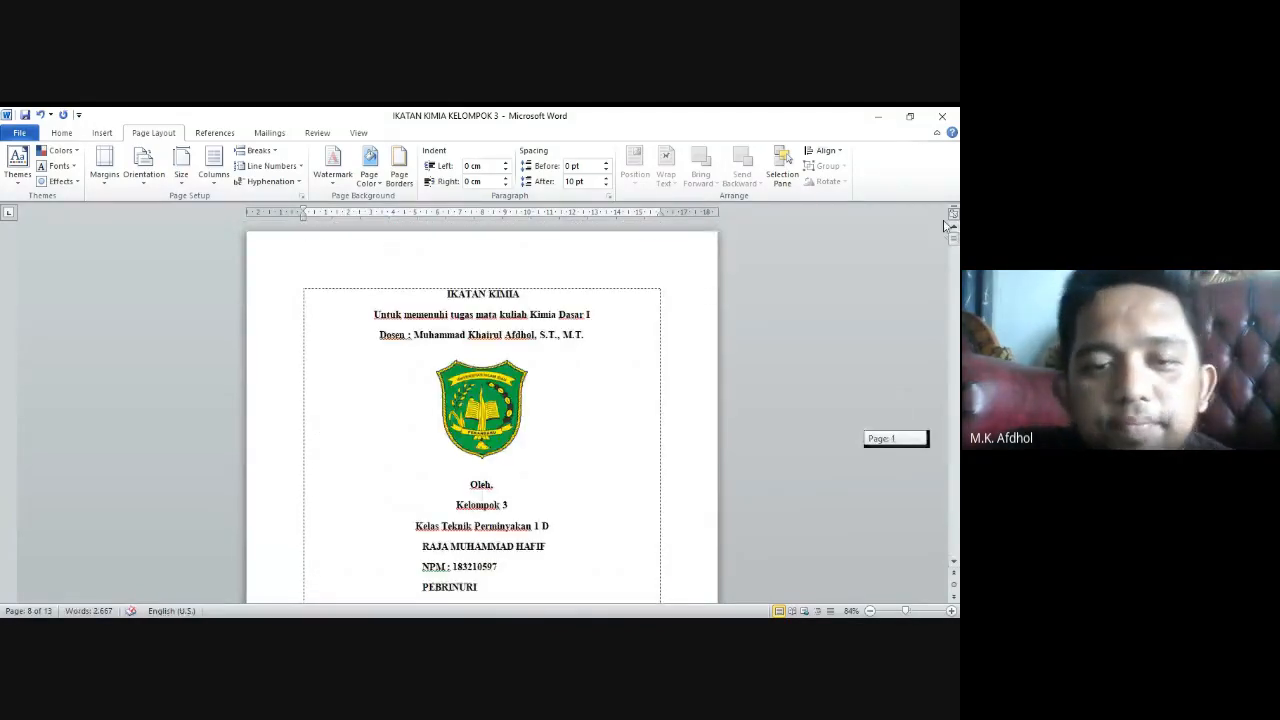
Open the cover page's footer, examine the section labels from the cover to the DAFTAR GAMBAR page, and return to the body text
scroll(436, 452, "down", 8)
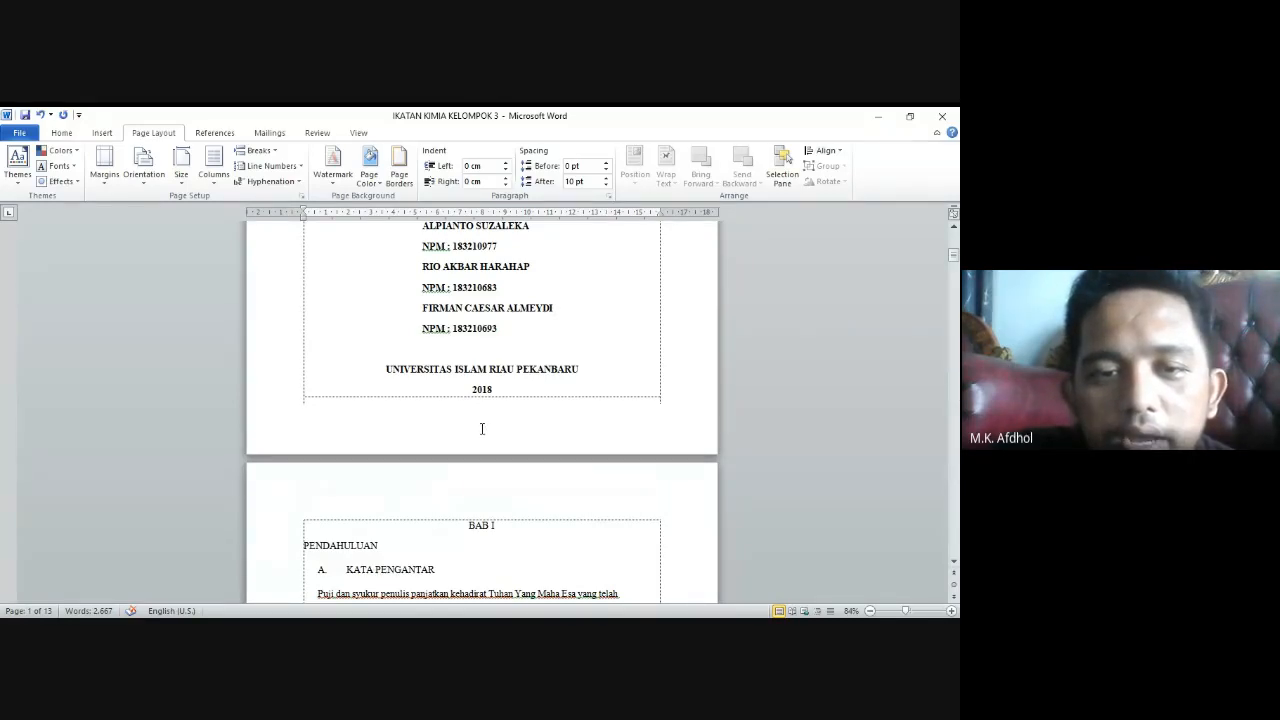
double_click(481, 429)
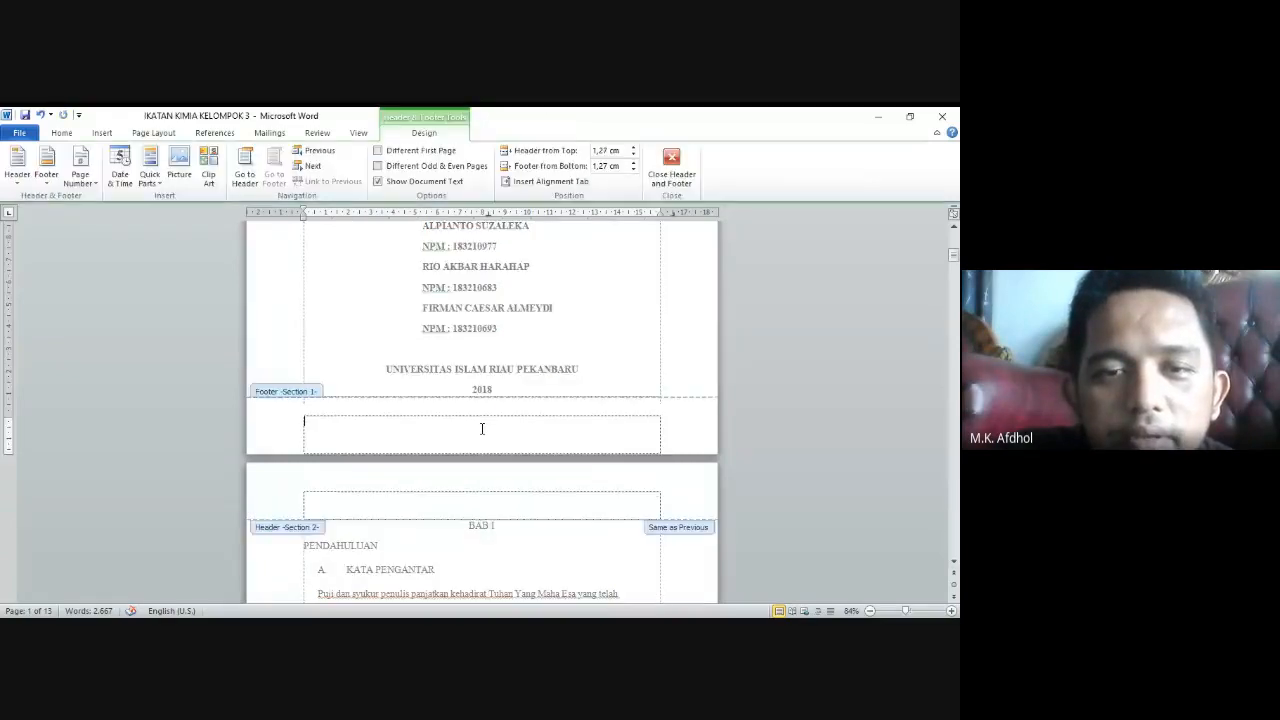
scroll(481, 429, "up", 8)
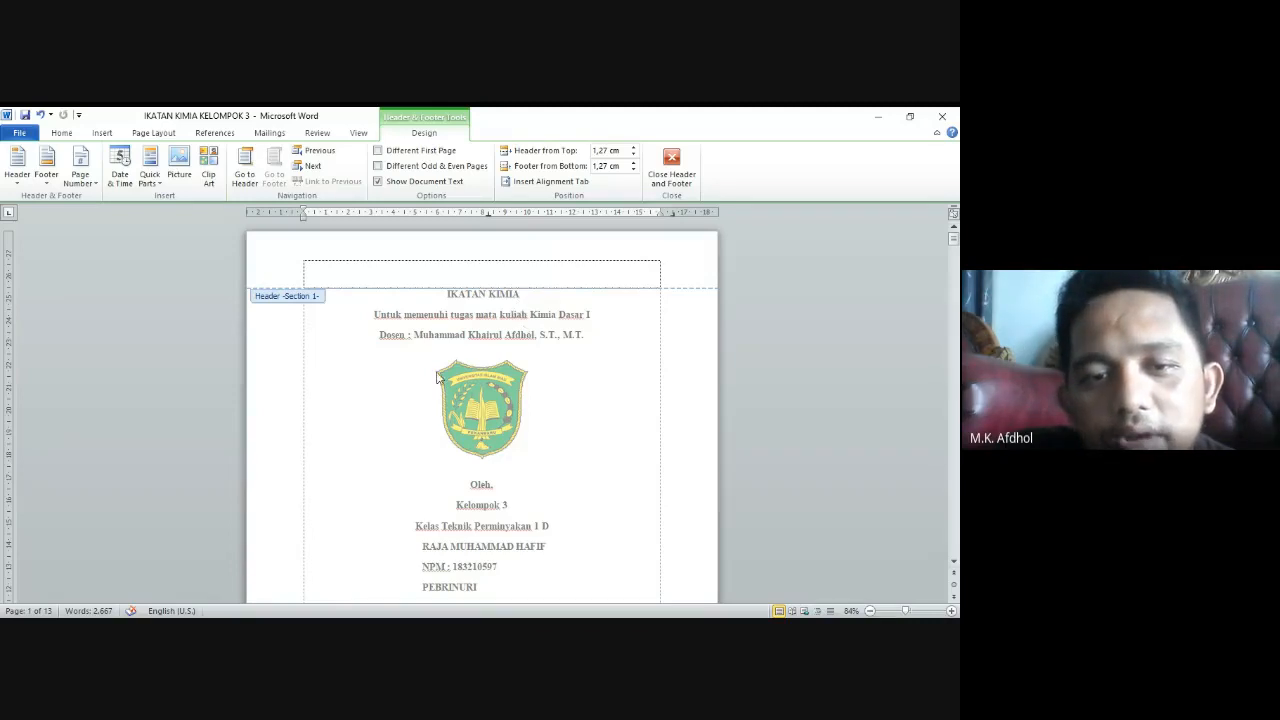
scroll(481, 360, "down", 8)
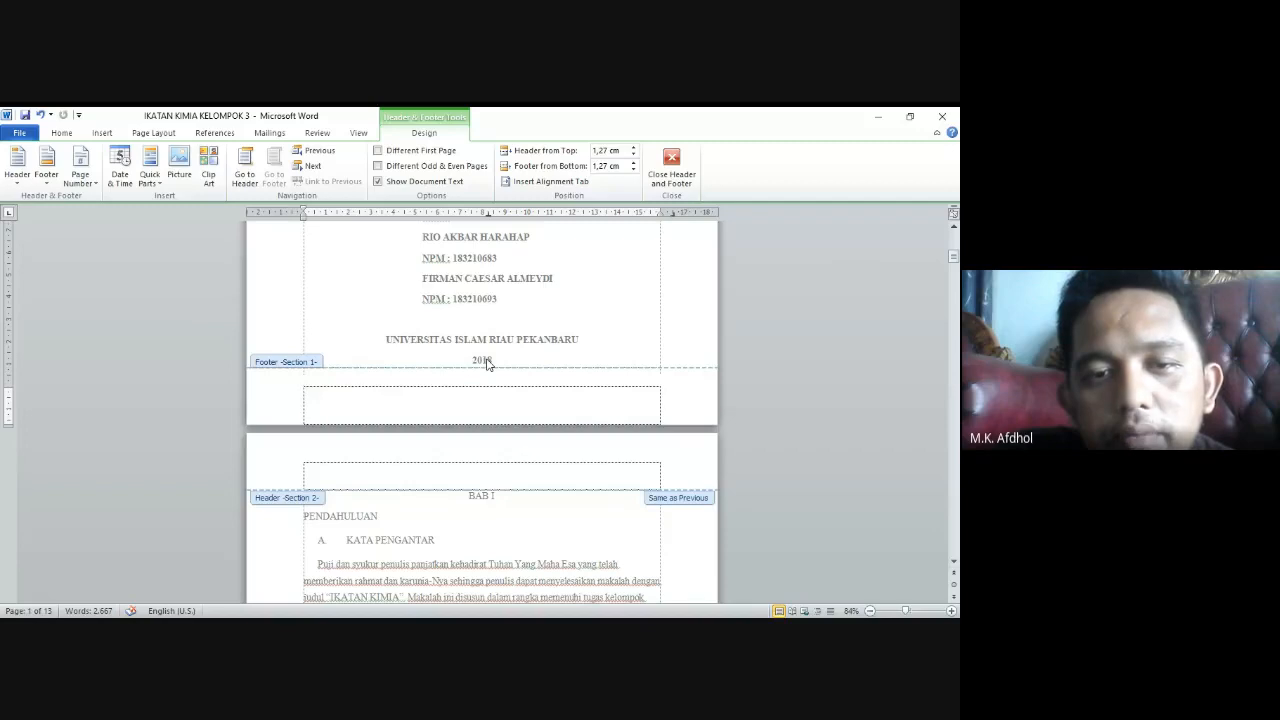
scroll(487, 364, "down", 3)
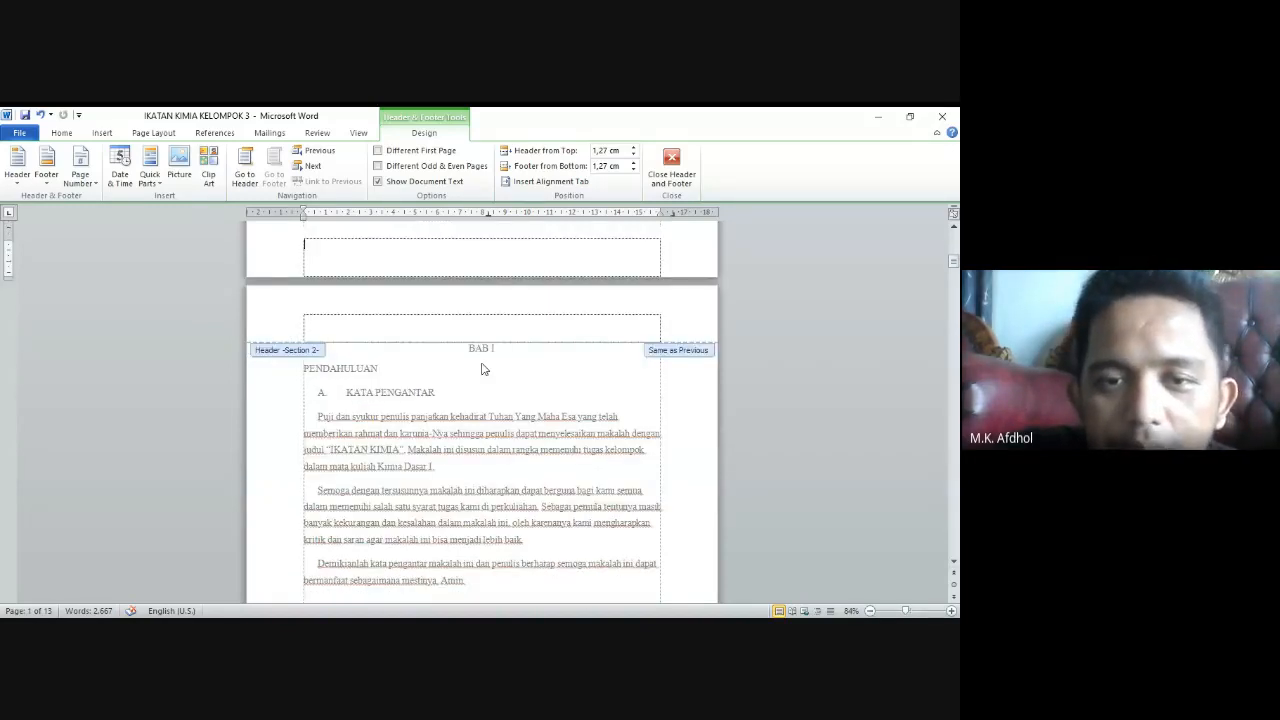
scroll(481, 370, "down", 3)
scroll(470, 420, "down", 12)
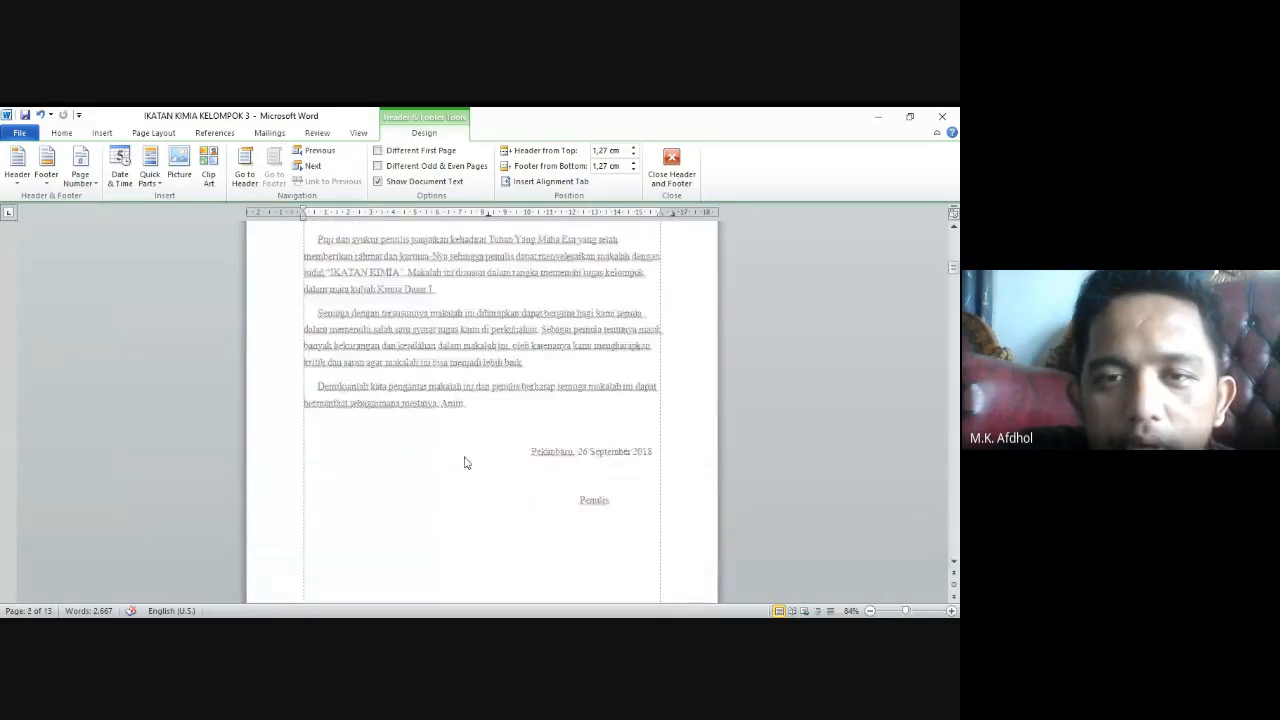
scroll(466, 460, "up", 3)
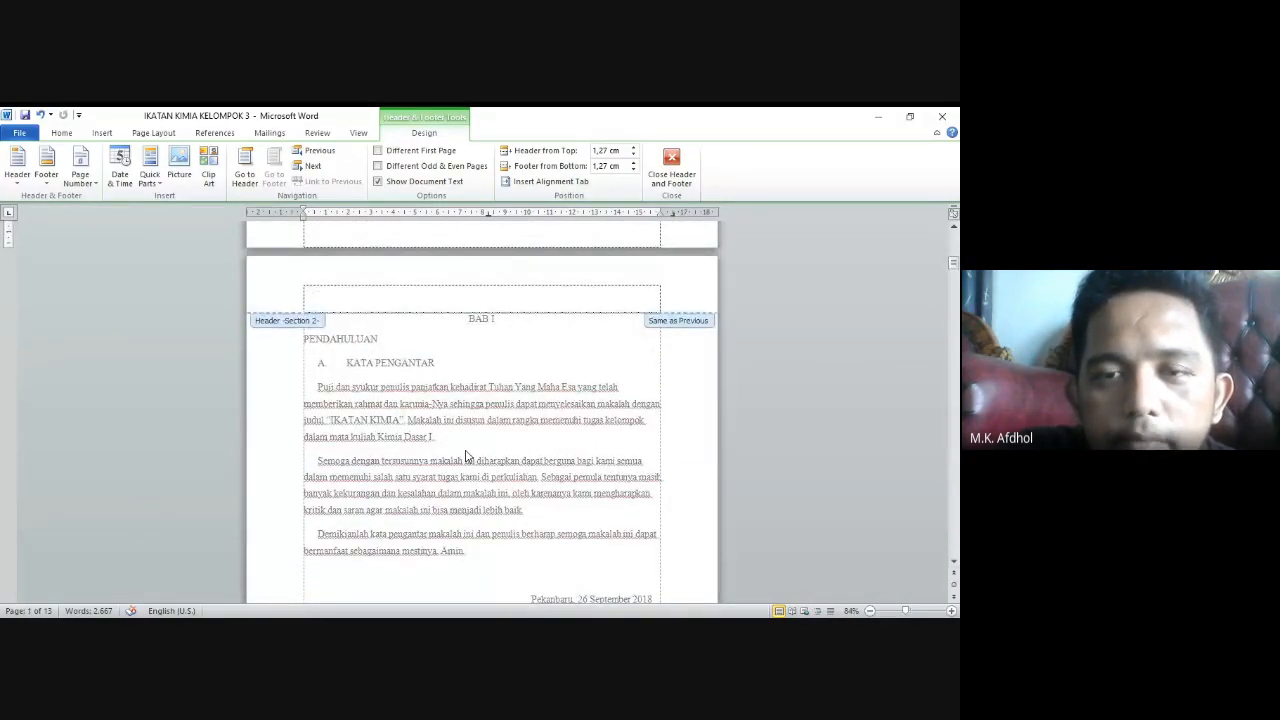
scroll(466, 456, "up", 9)
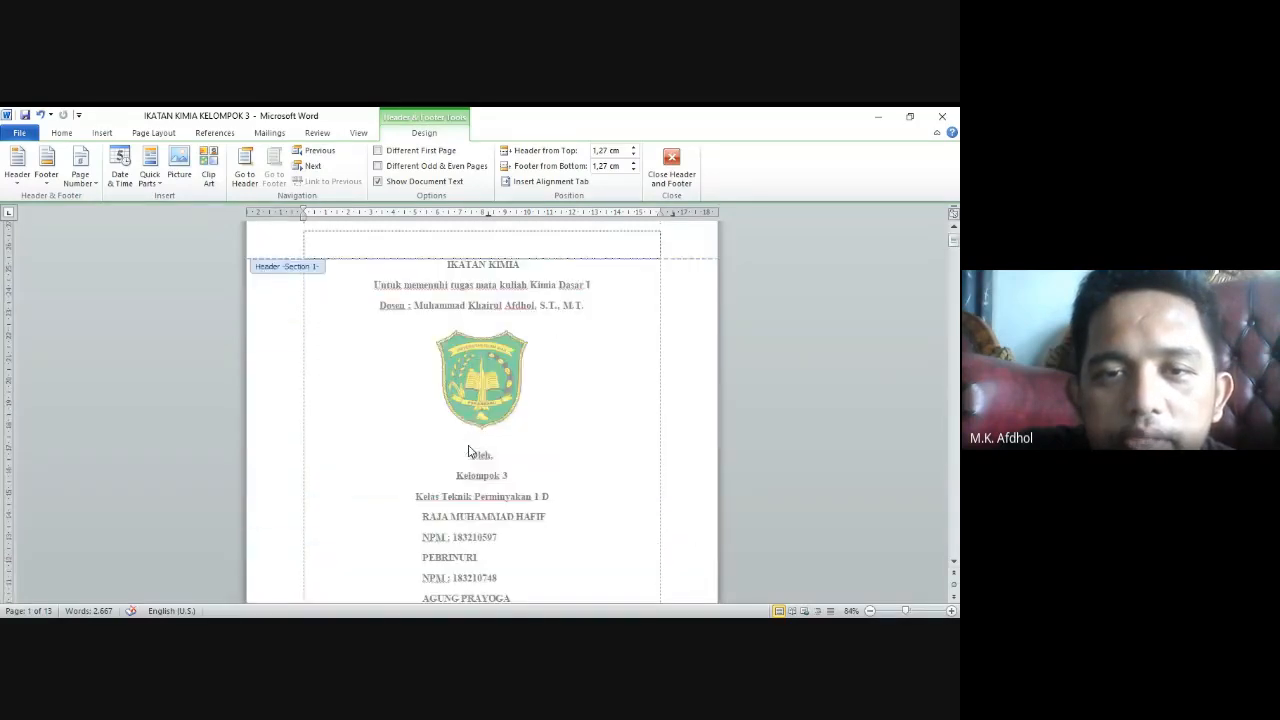
scroll(468, 451, "up", 1)
scroll(468, 451, "down", 4)
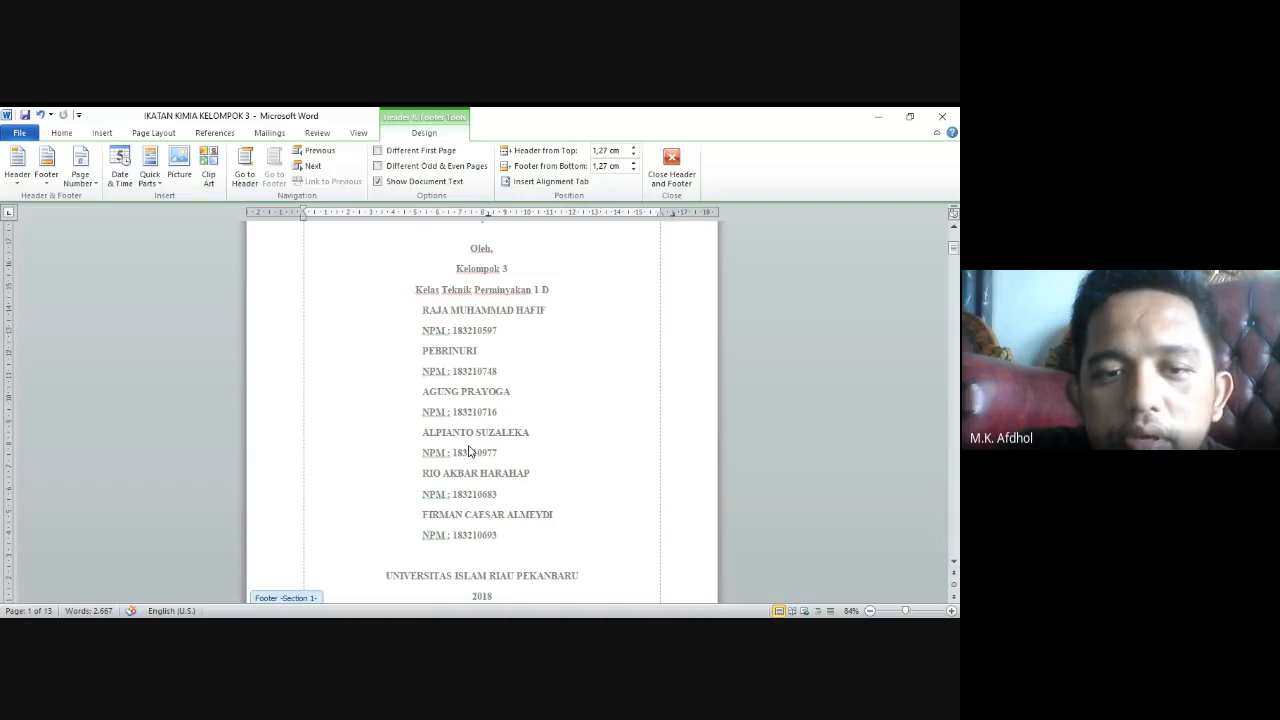
scroll(468, 451, "down", 4)
scroll(468, 451, "down", 5)
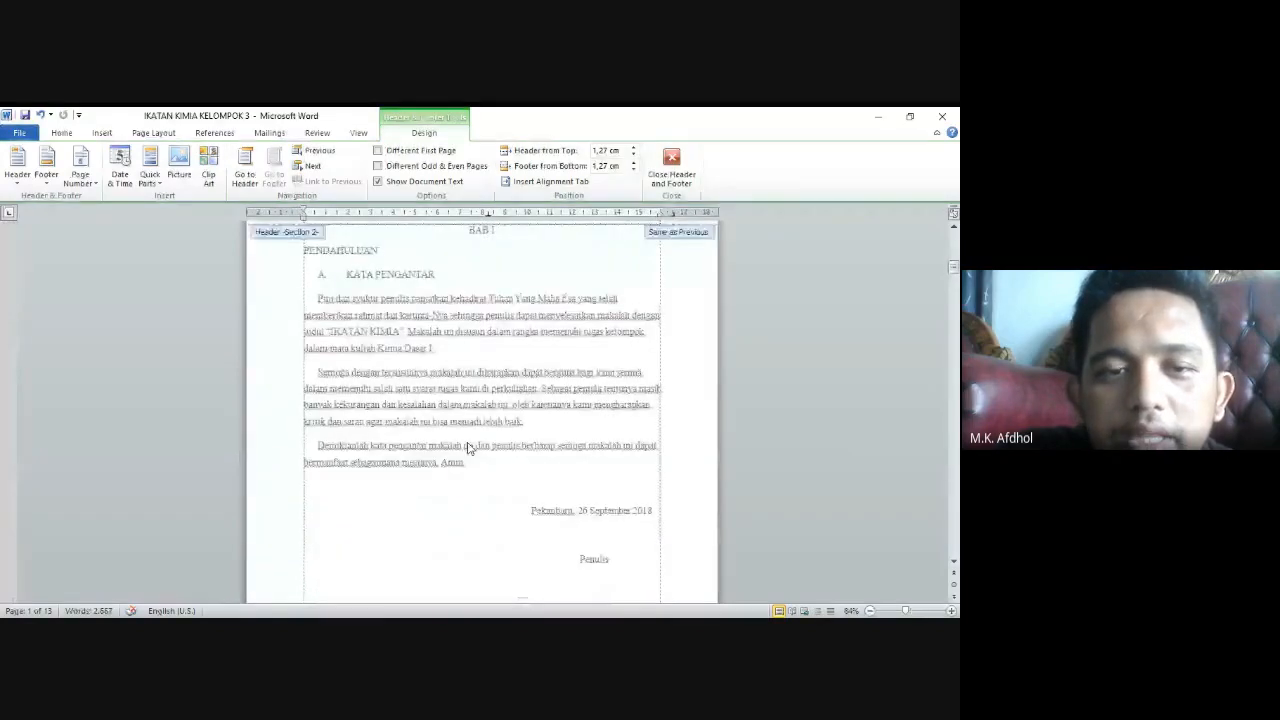
scroll(468, 449, "down", 10)
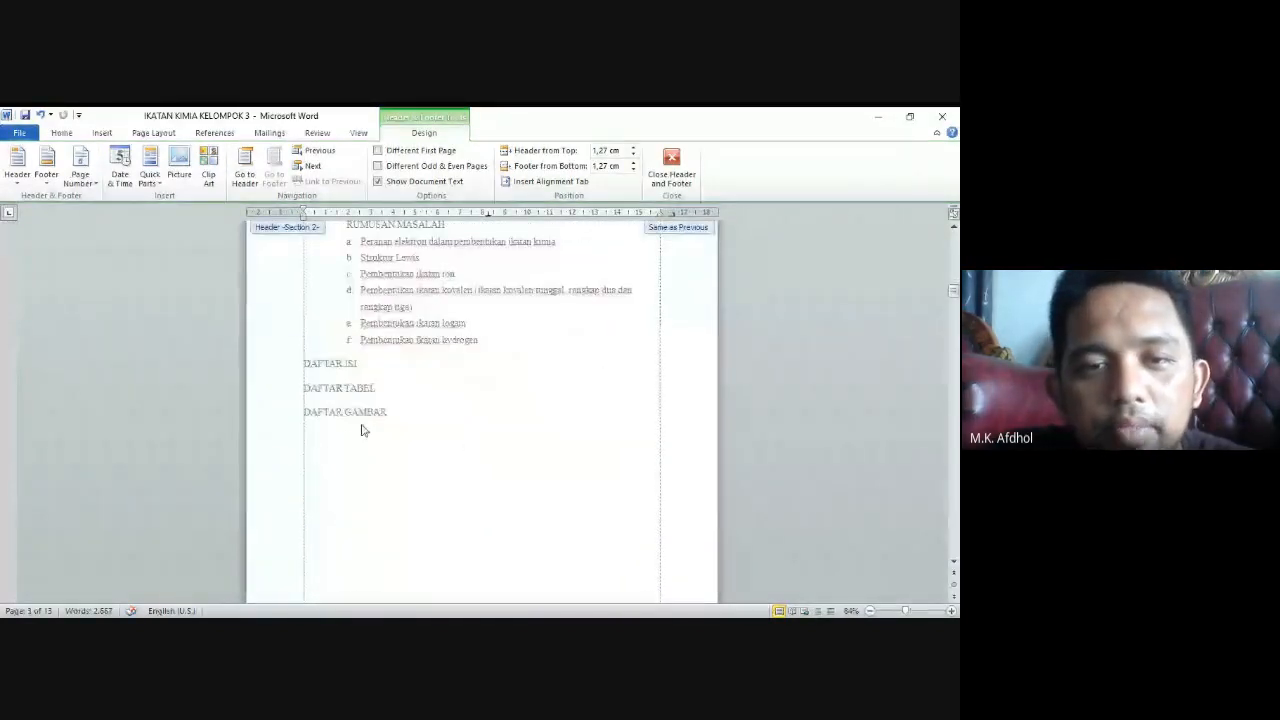
double_click(360, 382)
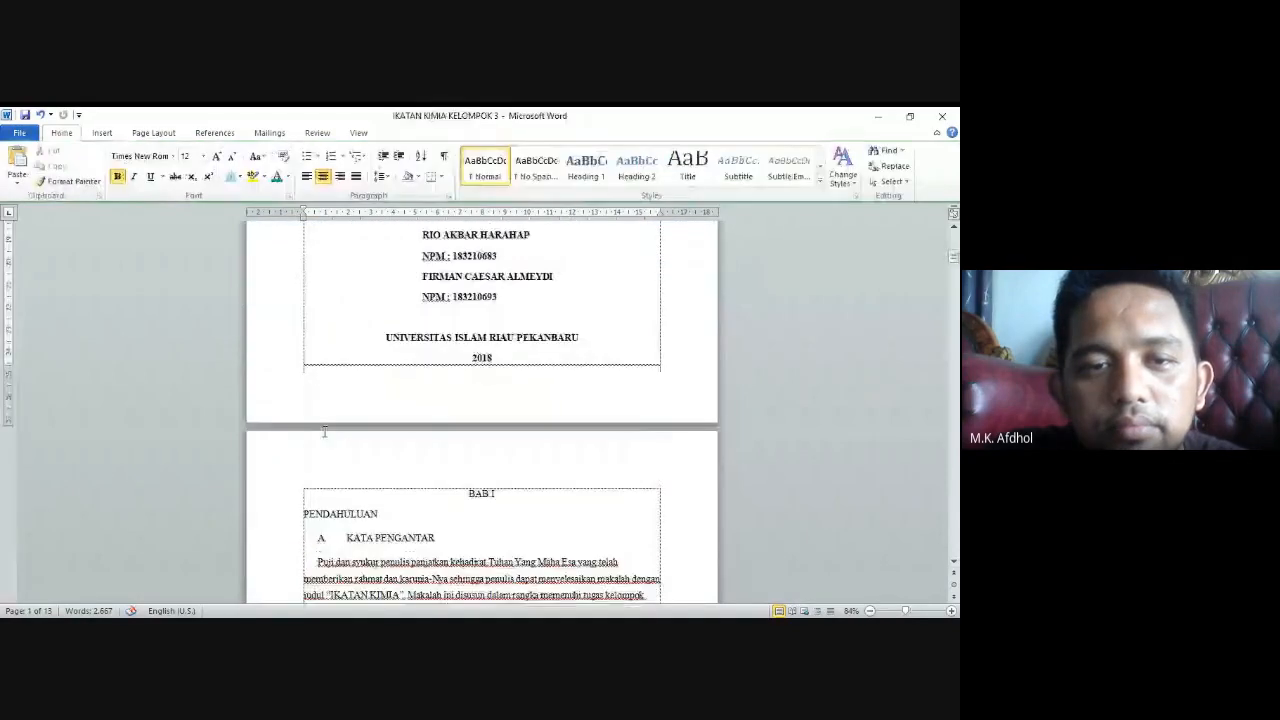
Delete the RUMUSAN MASALAH heading and its list items a to f above DAFTAR ISI
scroll(324, 432, "down", 3)
scroll(324, 431, "down", 1)
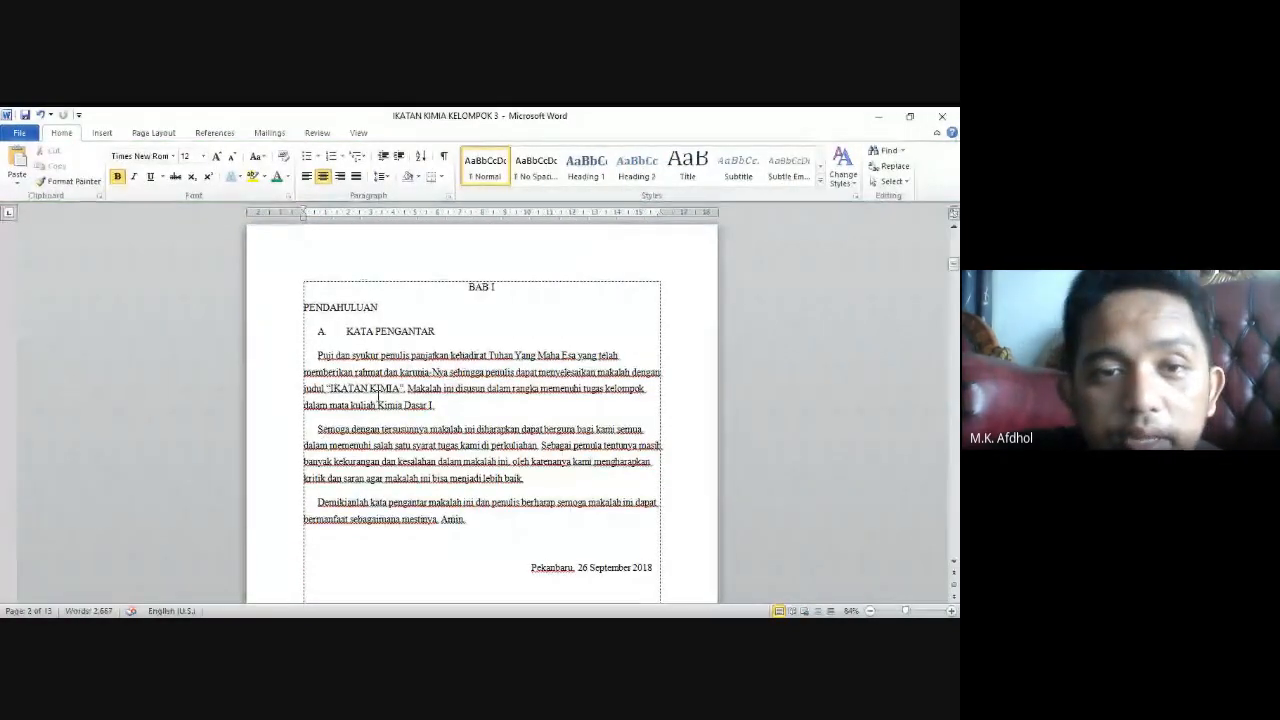
scroll(451, 343, "down", 15)
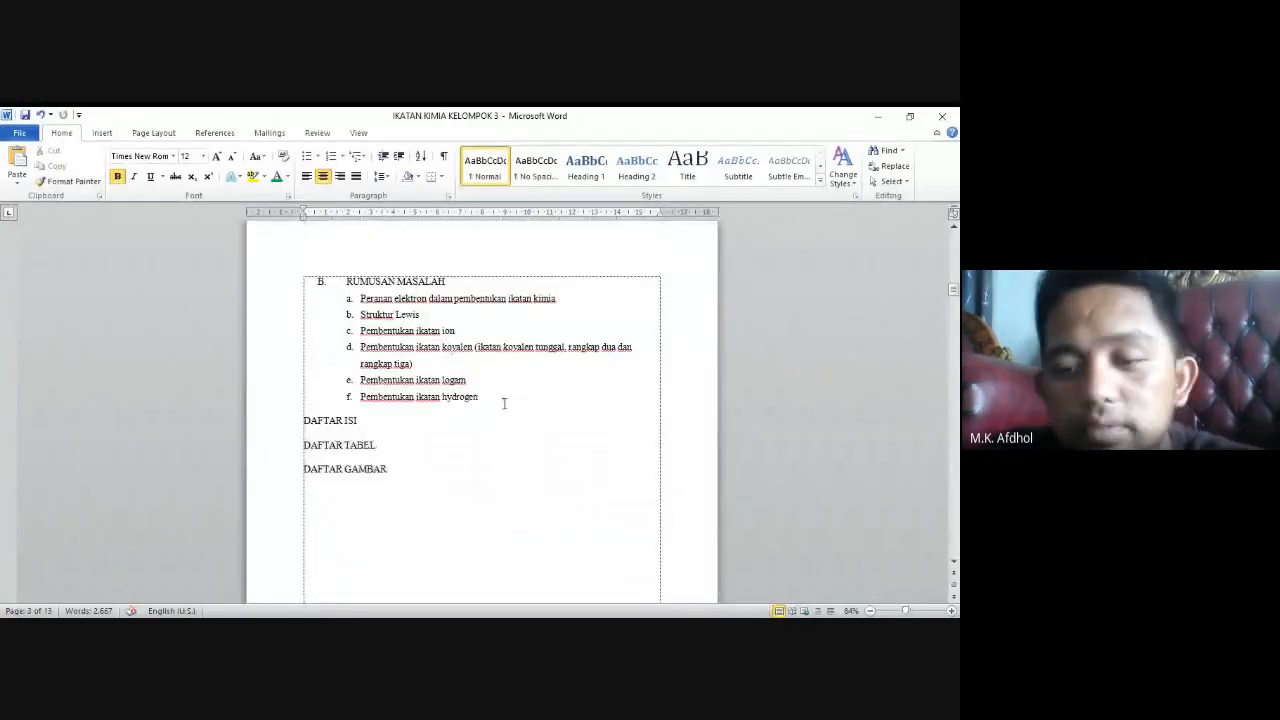
left_click_drag(506, 400, 300, 266)
key("Delete")
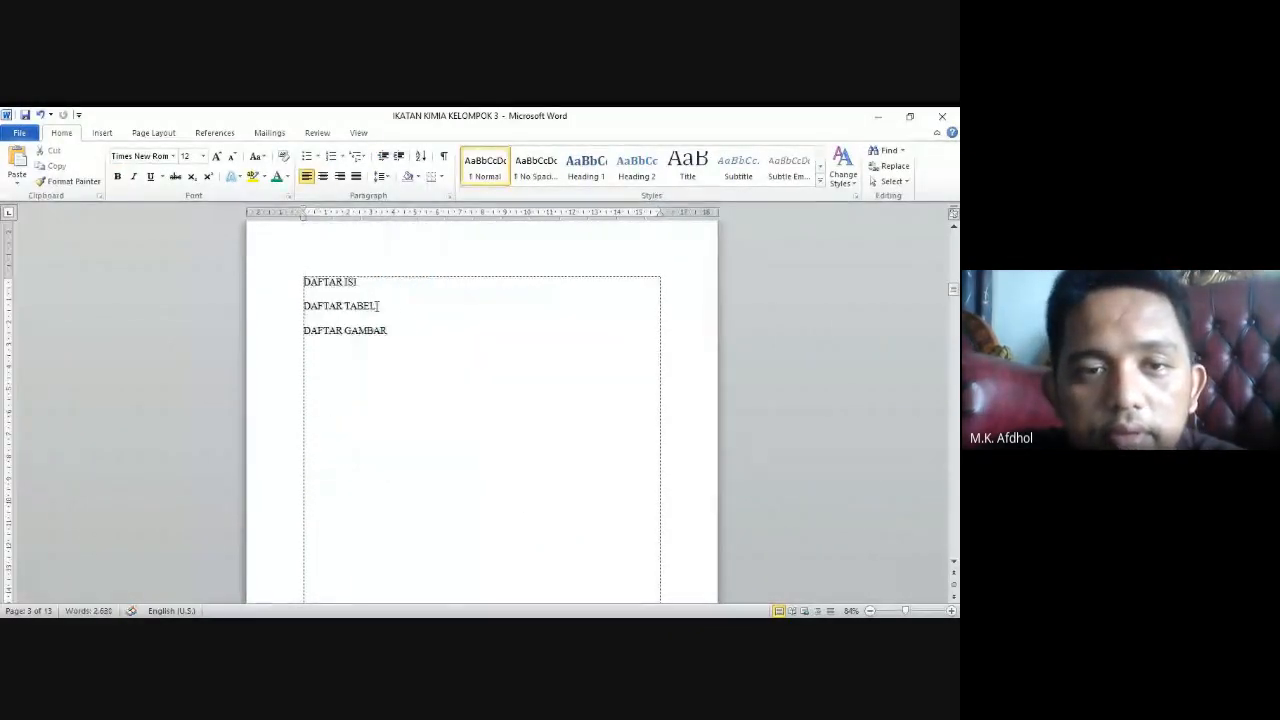
Delete the PENDAHULUAN and BAB I heading lines above KATA PENGANTAR
scroll(378, 308, "up", 11)
left_click(398, 277)
left_click_drag(398, 277, 440, 303)
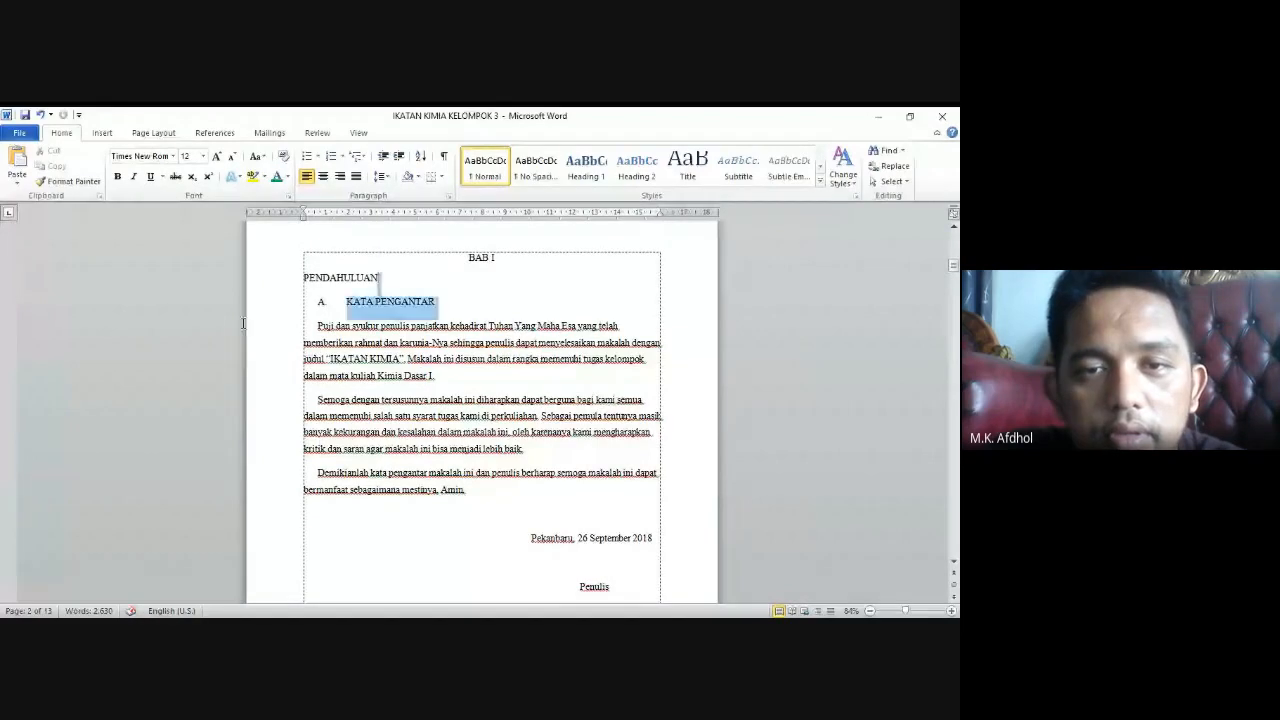
left_click(255, 285)
key("Delete")
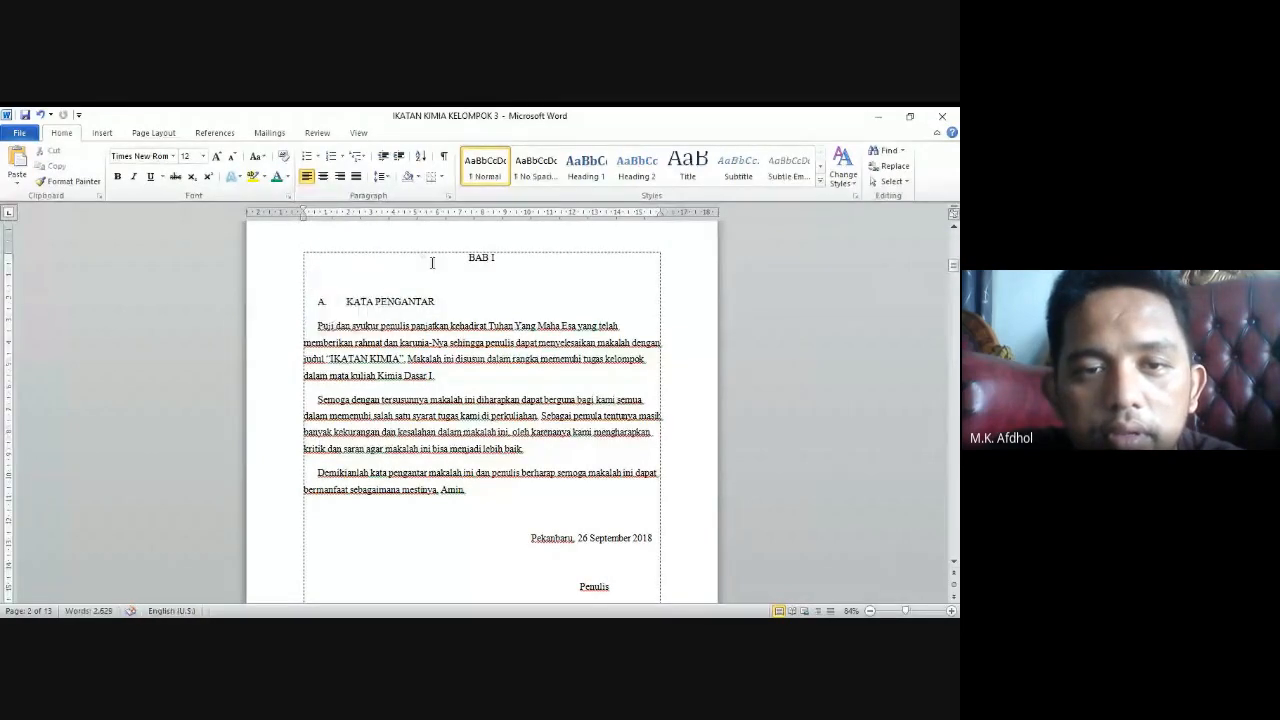
key("BackSpace")
key("BackSpace")
key("BackSpace")
key("BackSpace")
key("BackSpace")
key("BackSpace")
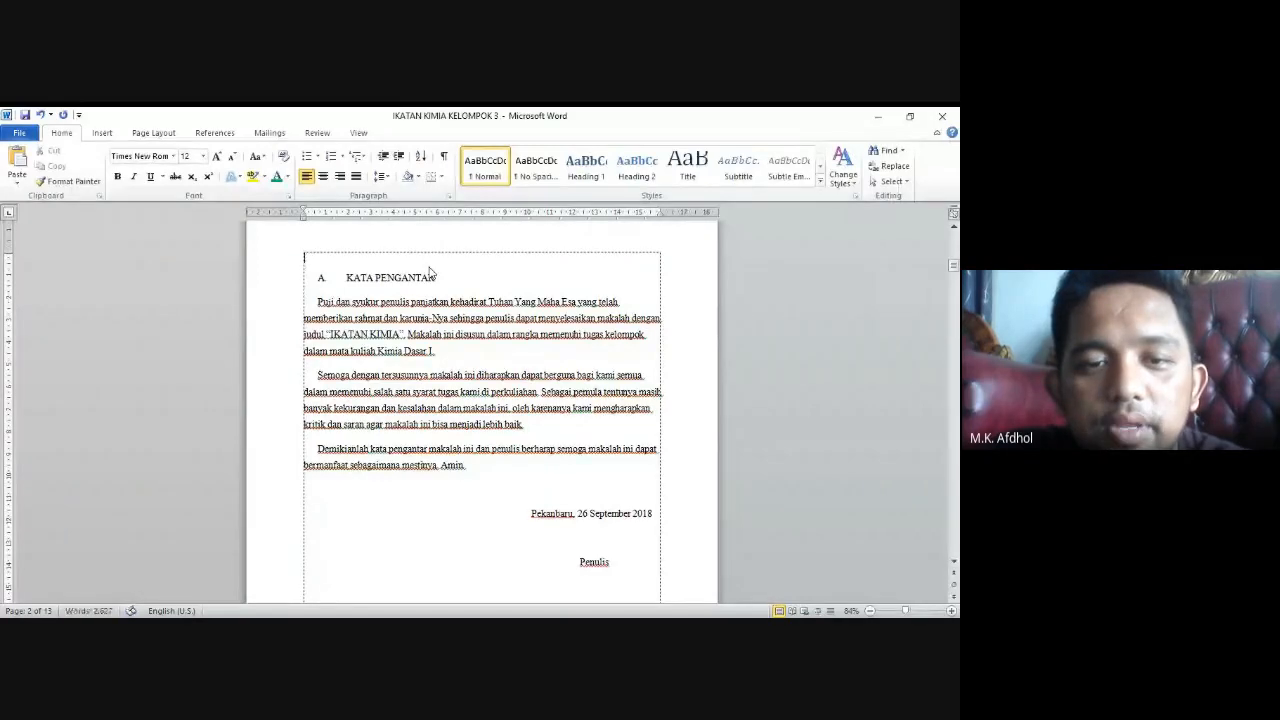
Try renumbering the chapter heading above PEMBAHASAN as BAB I and restore it to BAB II
scroll(472, 304, "down", 10)
scroll(470, 312, "down", 5)
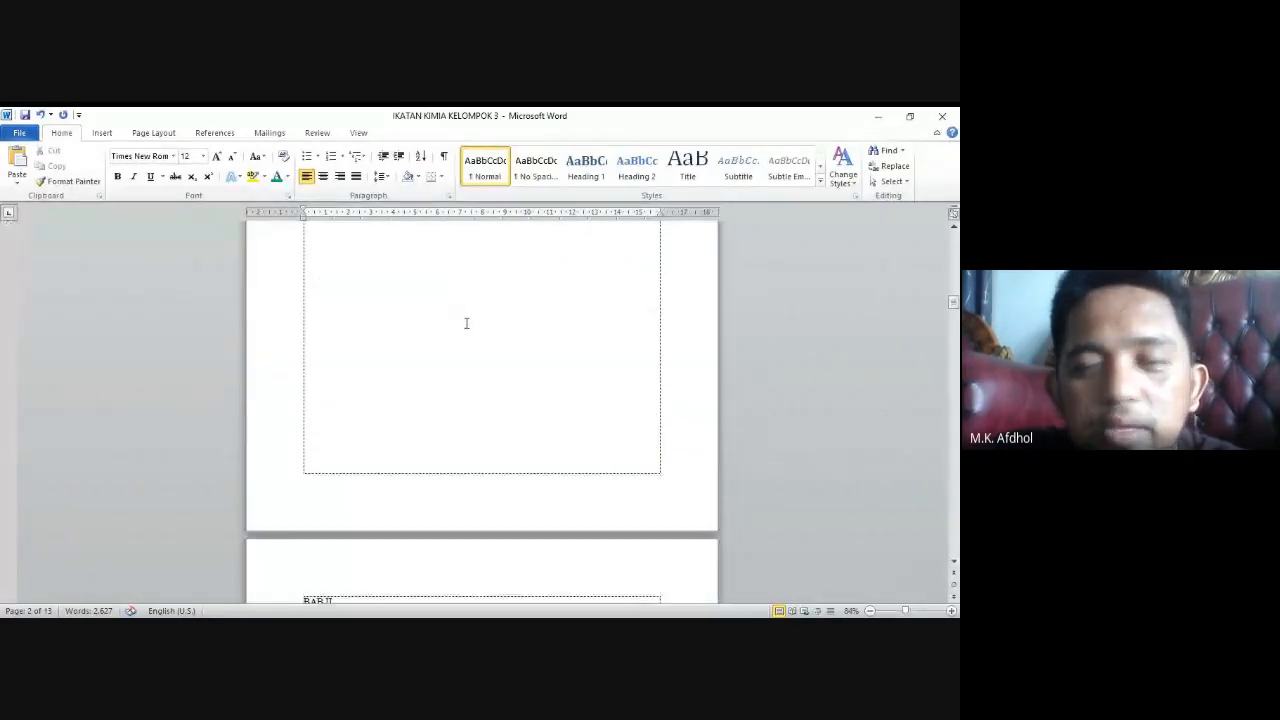
scroll(466, 323, "down", 4)
left_click(343, 401)
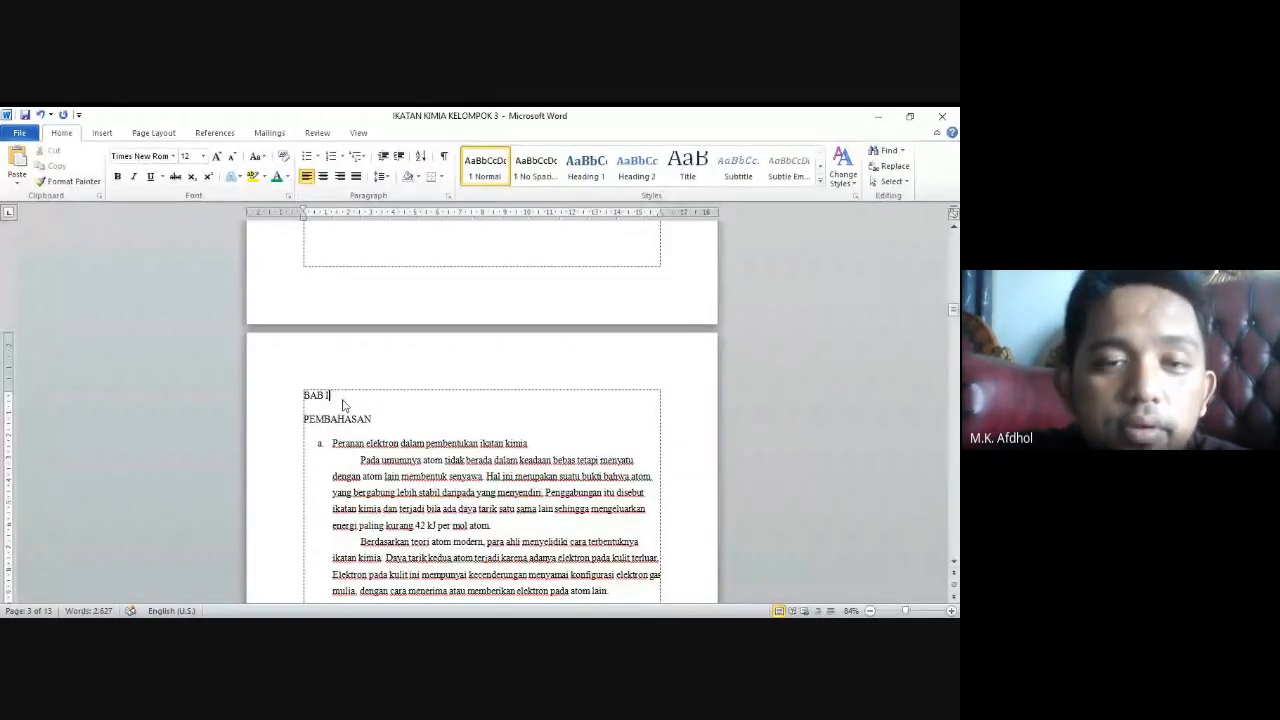
type("I")
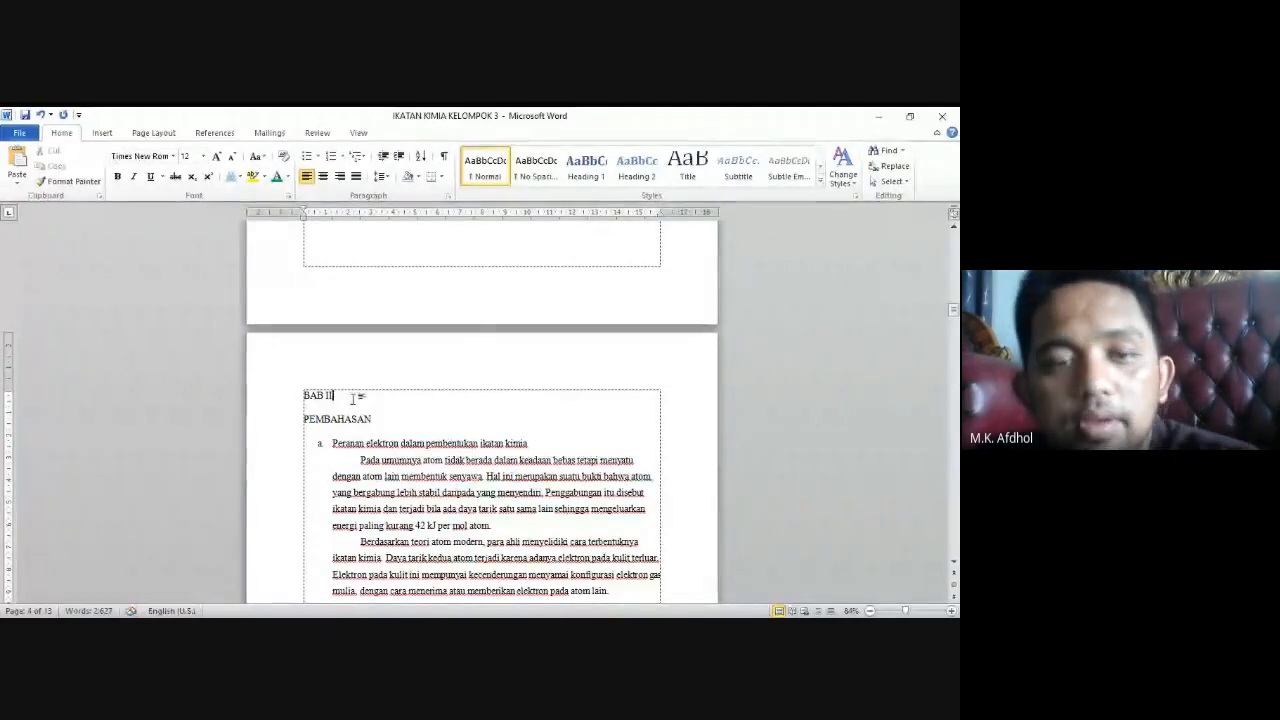
Remove the list letter, the indent and the empty line before the KATA PENGANTAR heading so it starts the page at the margin
scroll(370, 392, "up", 10)
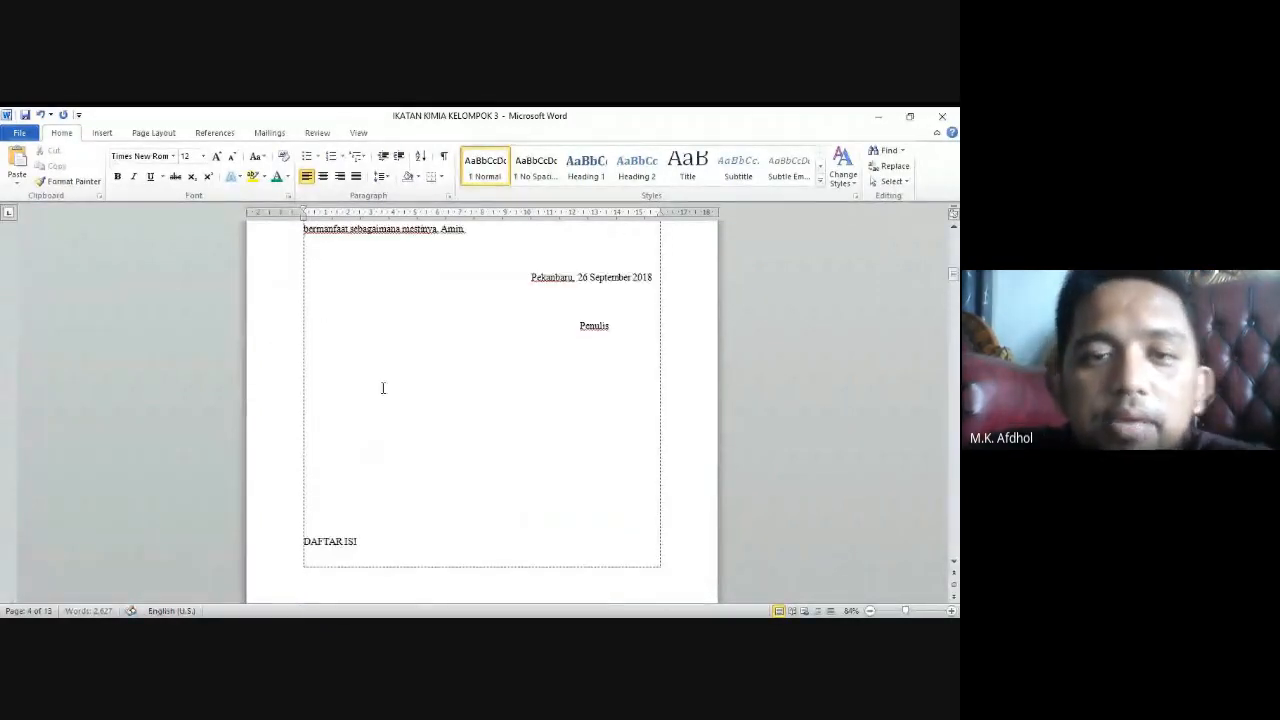
scroll(382, 388, "up", 3)
scroll(385, 390, "up", 2)
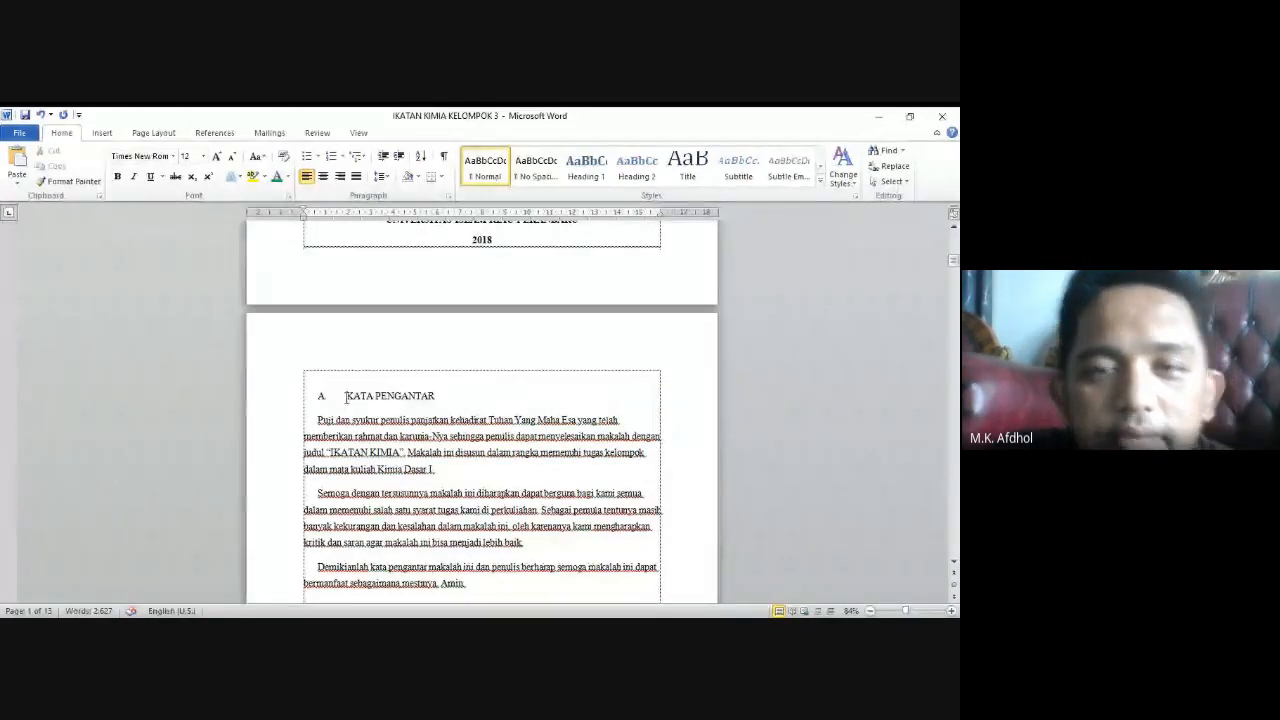
left_click(346, 396)
key("BackSpace")
key("BackSpace")
key("BackSpace")
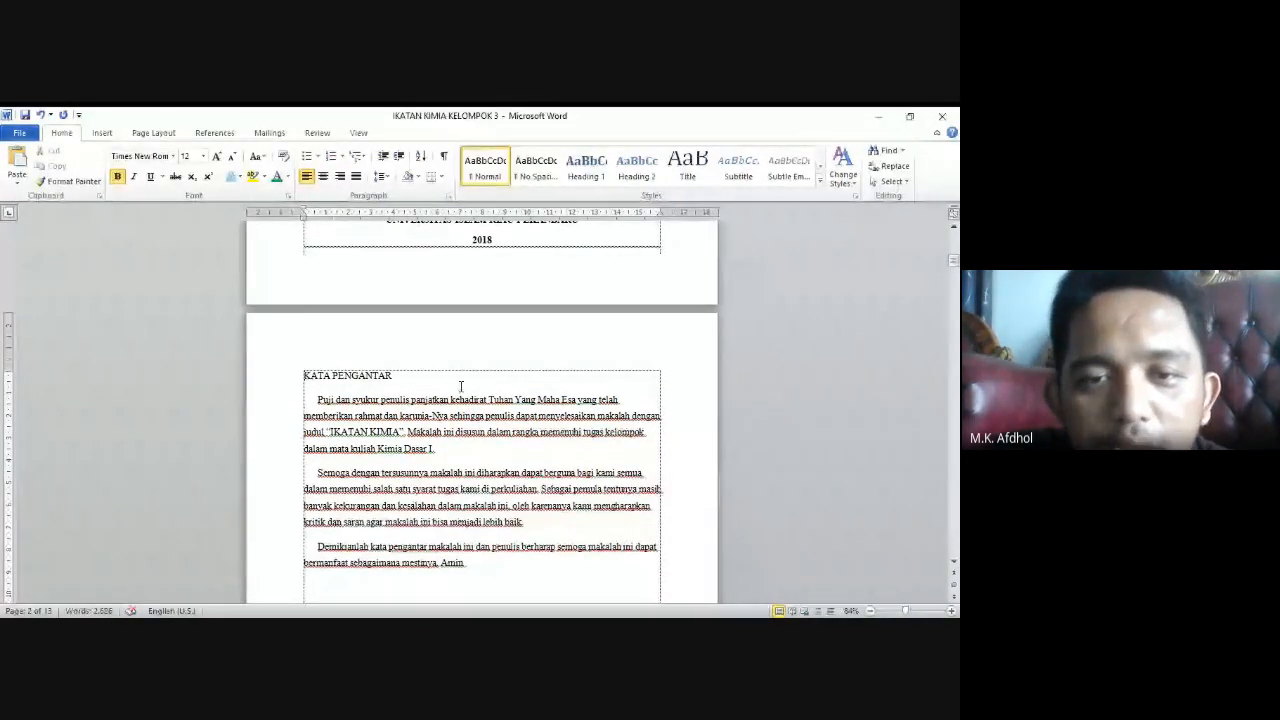
scroll(460, 385, "down", 12)
scroll(470, 370, "up", 10)
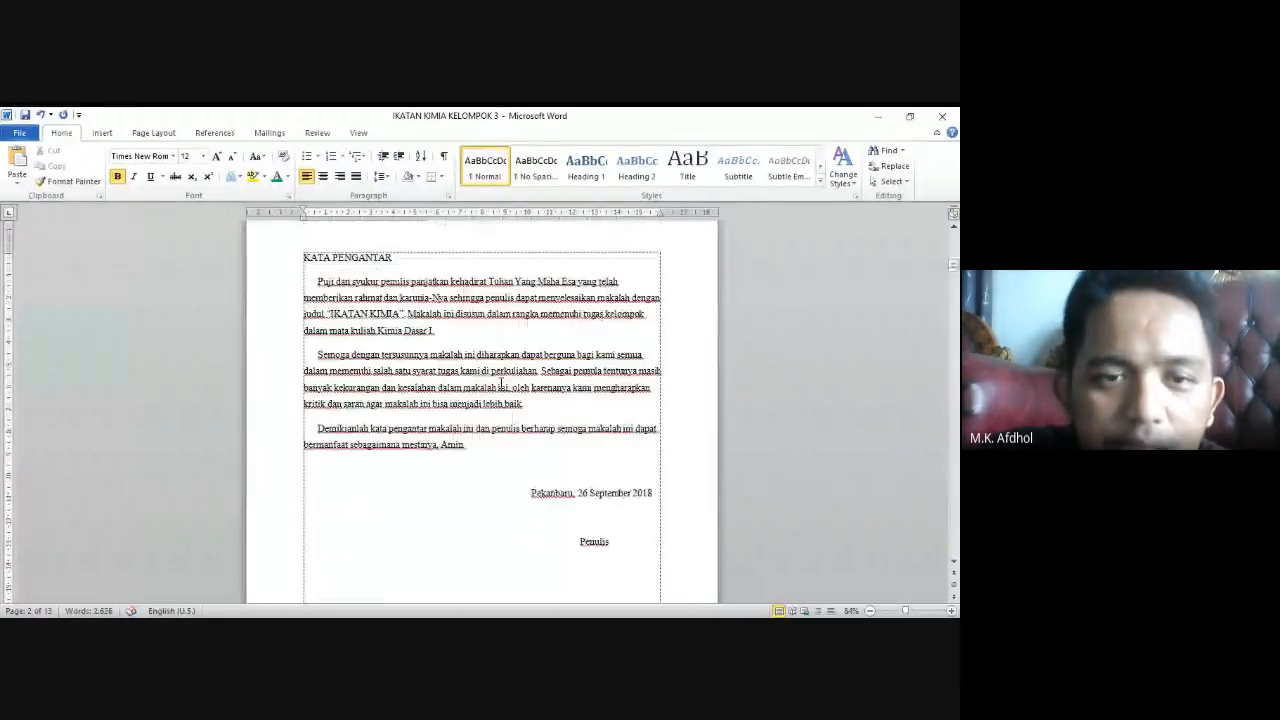
scroll(386, 409, "down", 10)
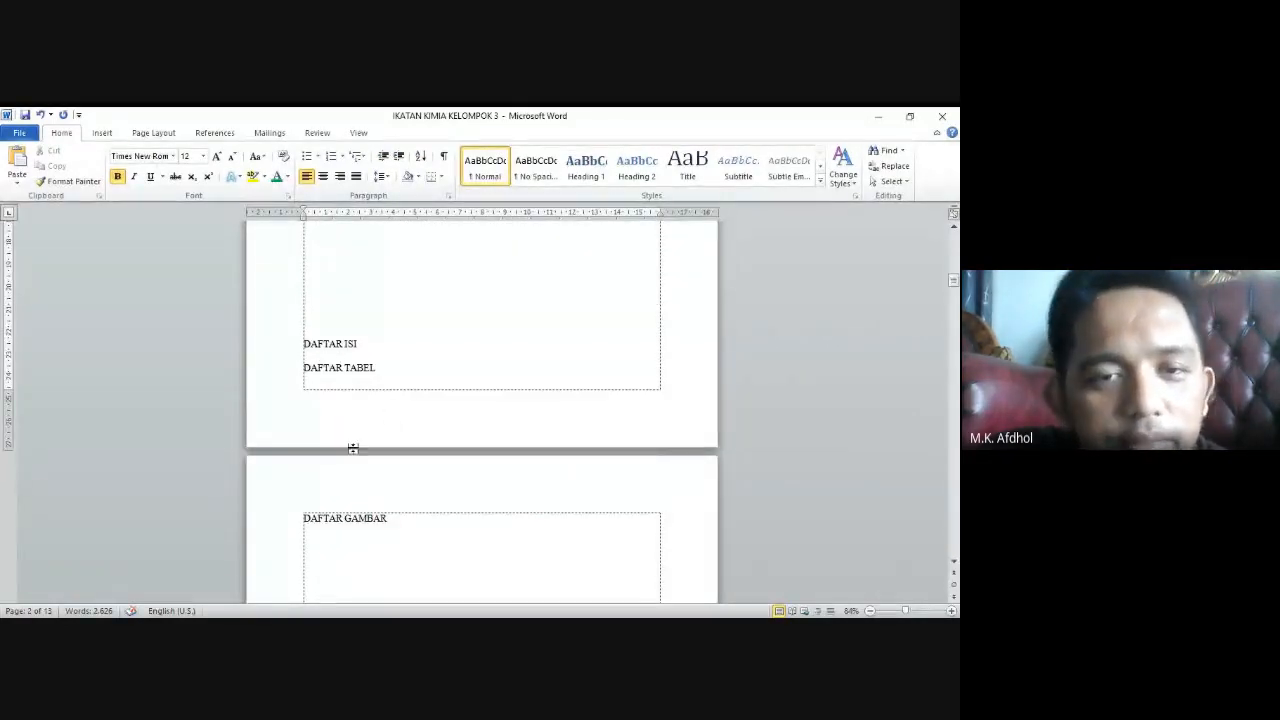
Review the front-part pages from KATA PENGANTAR through DAFTAR ISI, DAFTAR TABEL and DAFTAR GAMBAR
scroll(390, 514, "down", 4)
scroll(399, 510, "up", 3)
scroll(402, 503, "up", 5)
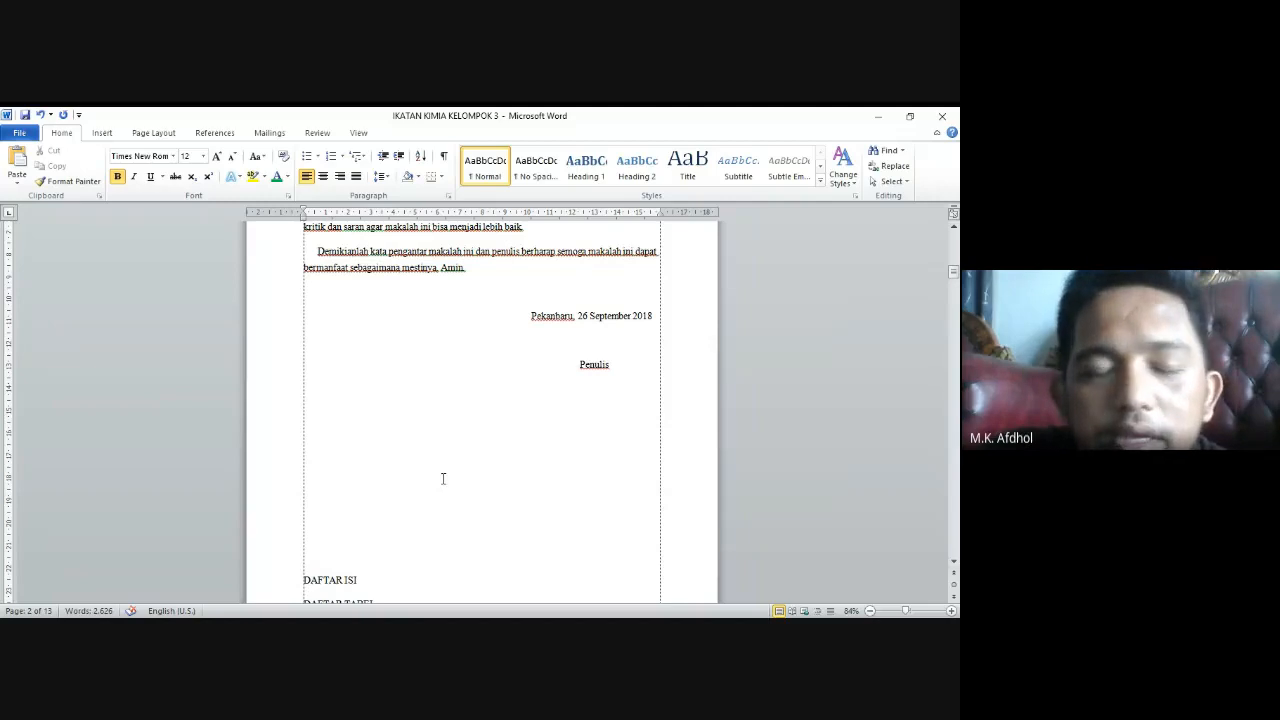
scroll(450, 472, "up", 3)
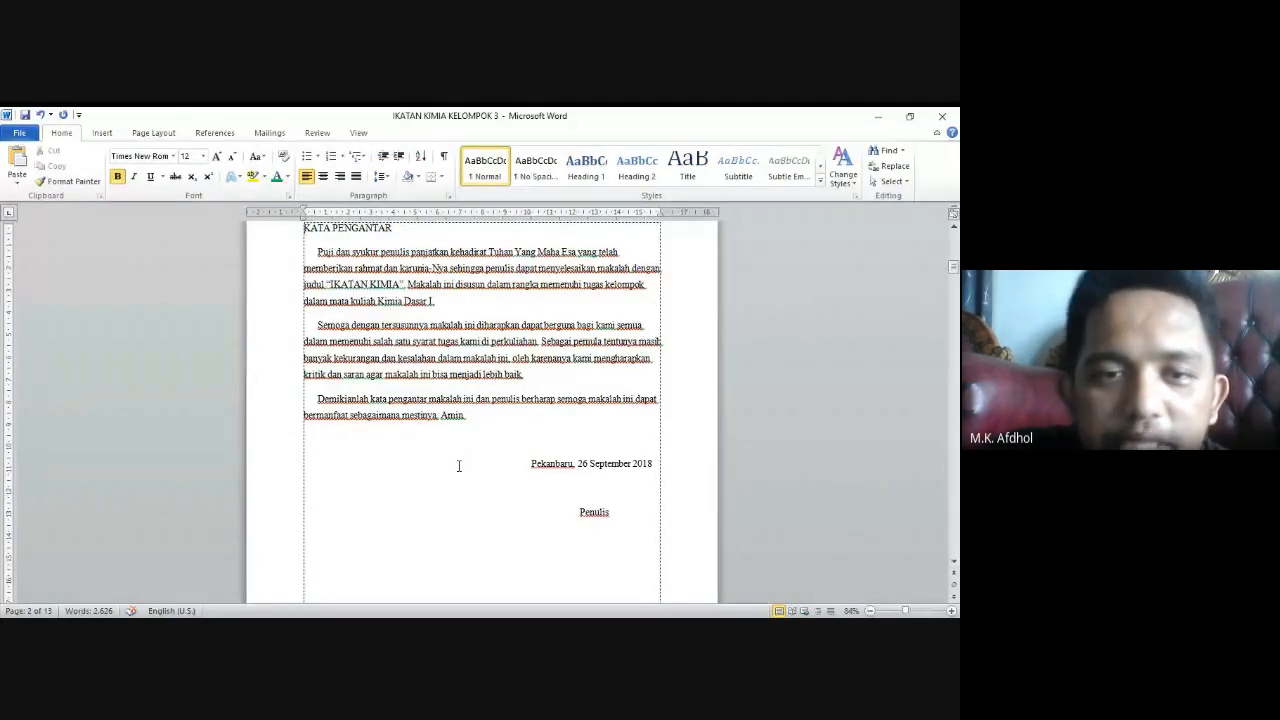
scroll(458, 464, "up", 2)
scroll(537, 397, "down", 8)
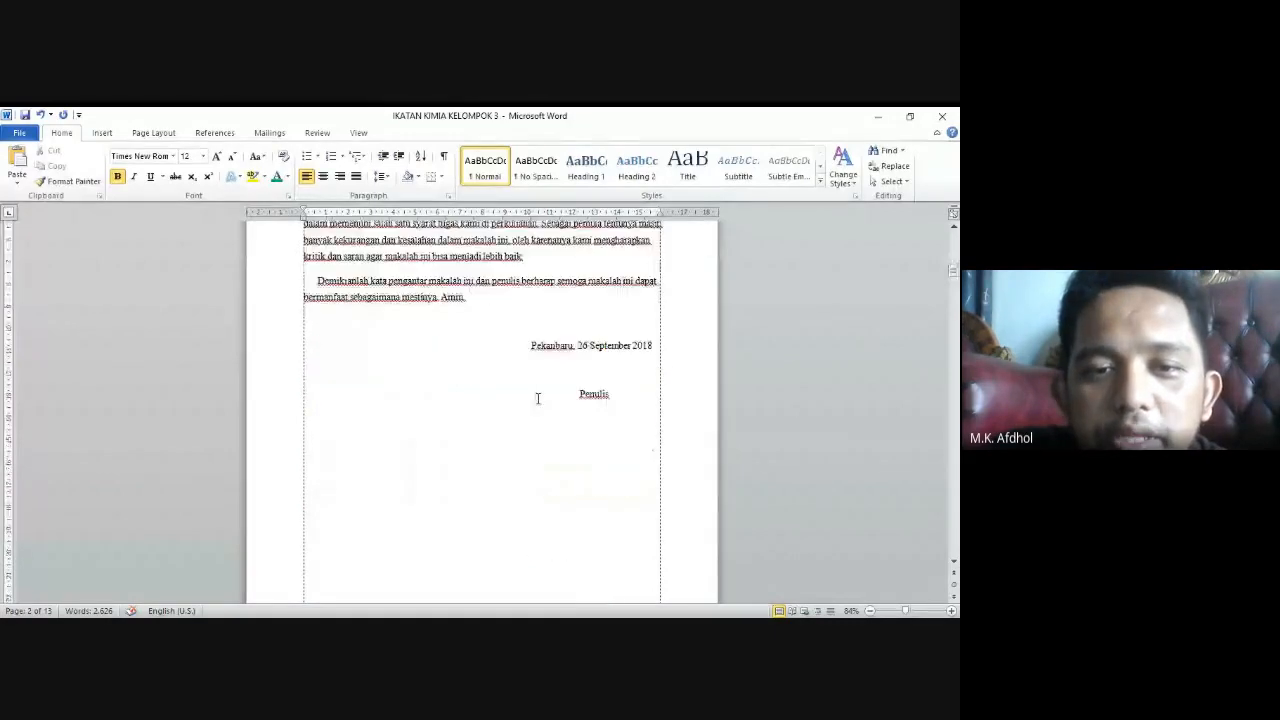
scroll(537, 397, "up", 4)
scroll(536, 400, "up", 6)
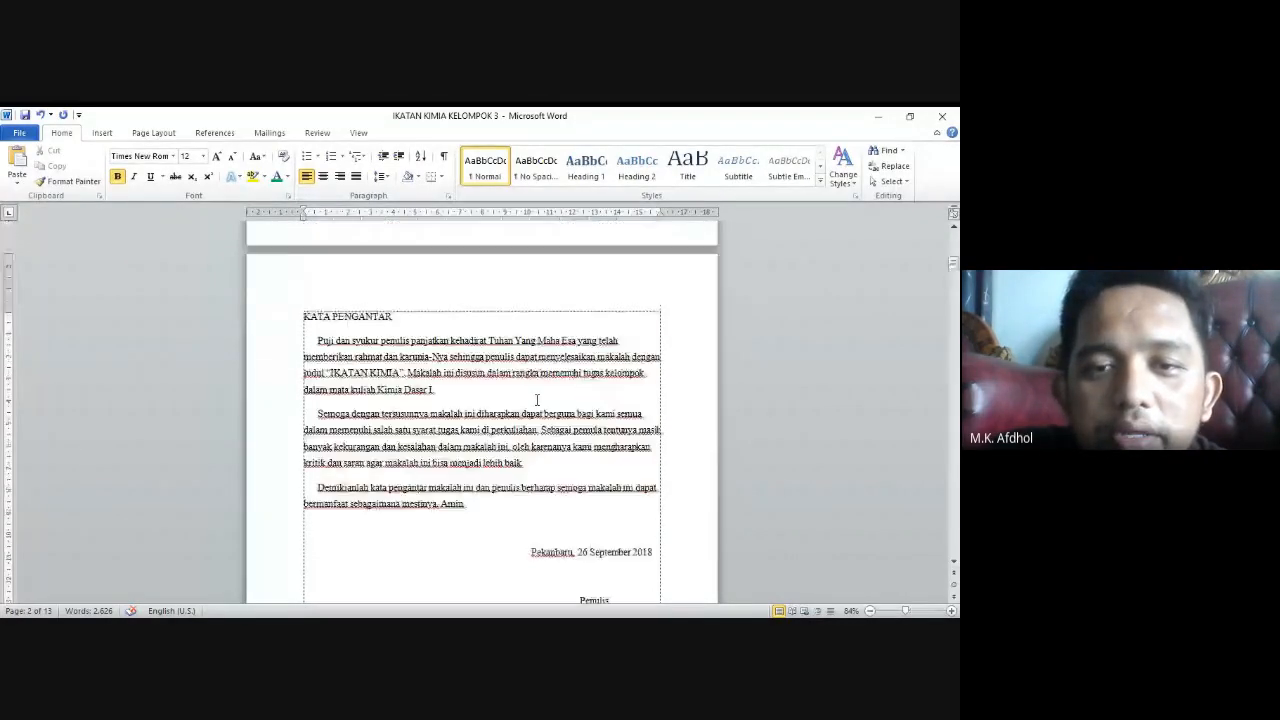
scroll(536, 400, "down", 11)
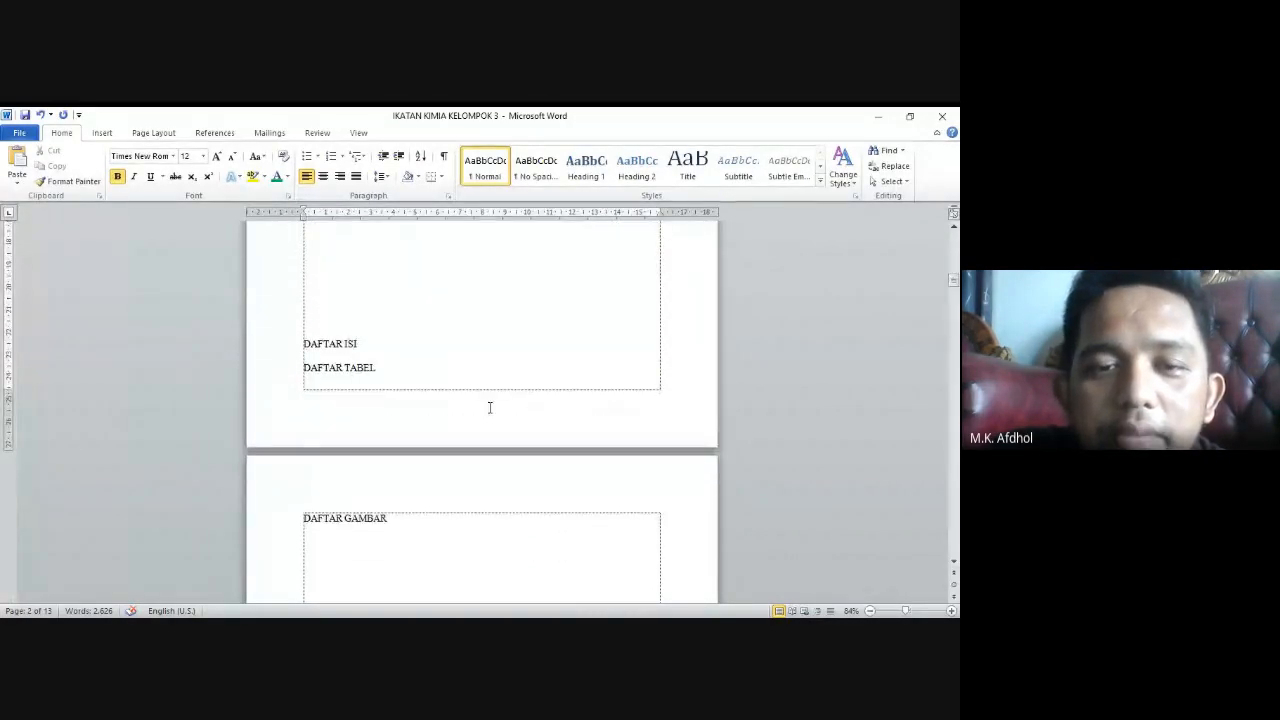
Open the section 2 header on the KATA PENGANTAR page and unlink it from the previous section
double_click(489, 406)
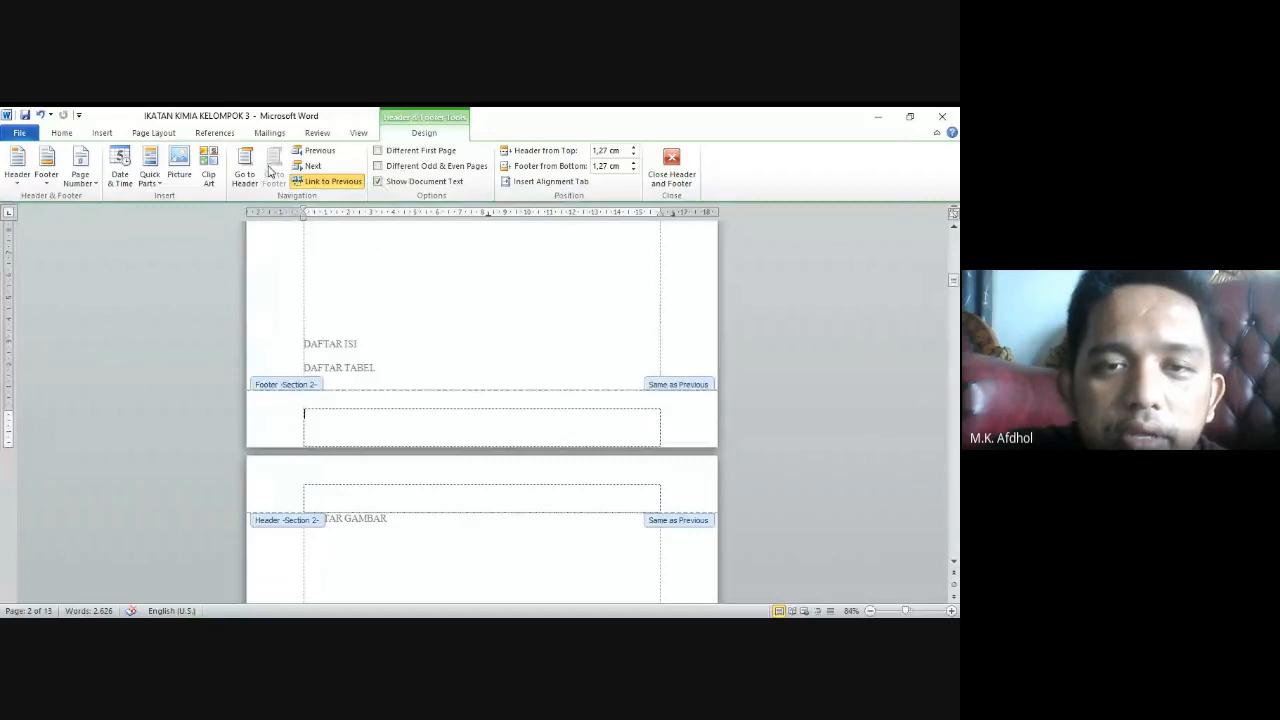
scroll(419, 330, "up", 5)
scroll(425, 331, "up", 5)
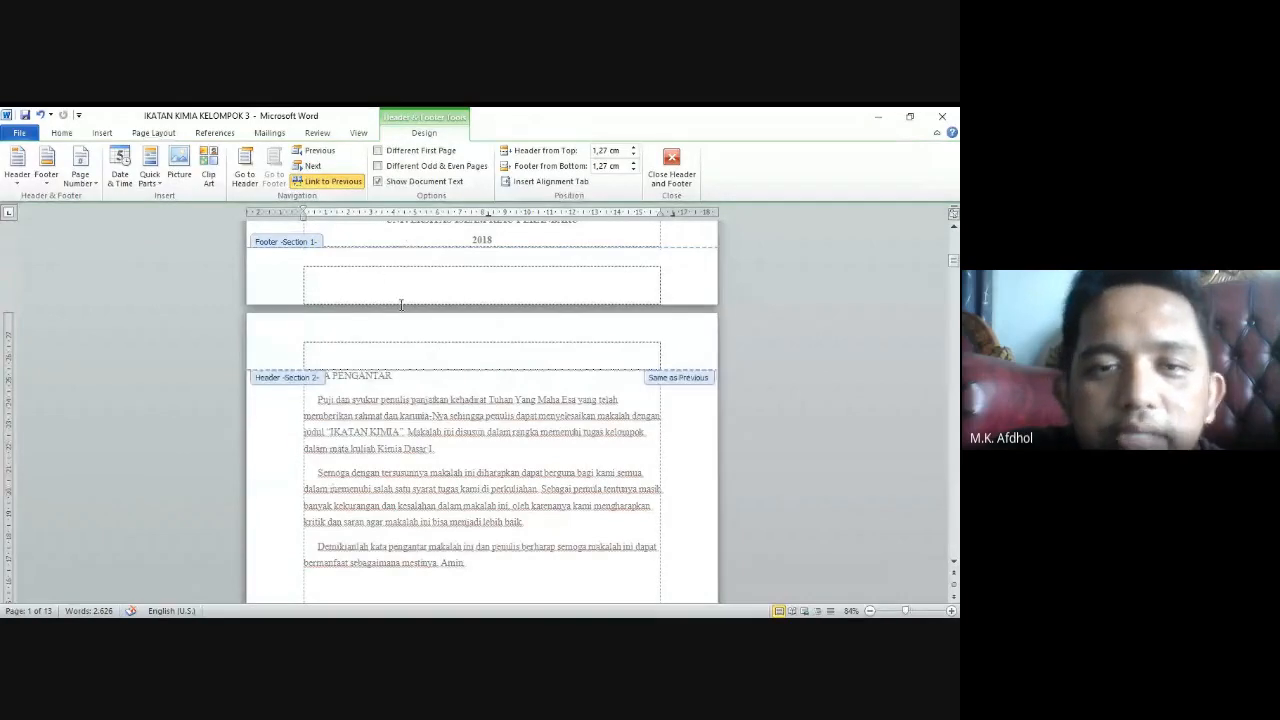
left_click(453, 346)
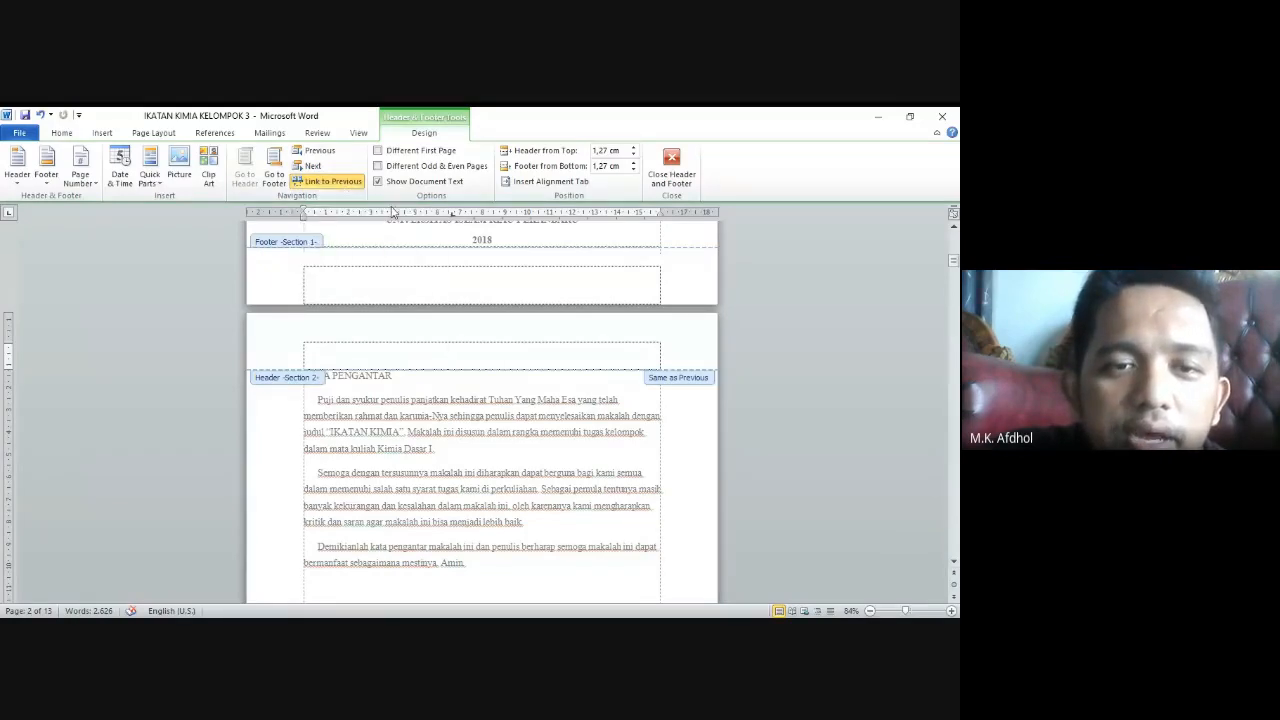
double_click(314, 497)
scroll(387, 354, "up", 5)
scroll(387, 354, "up", 3)
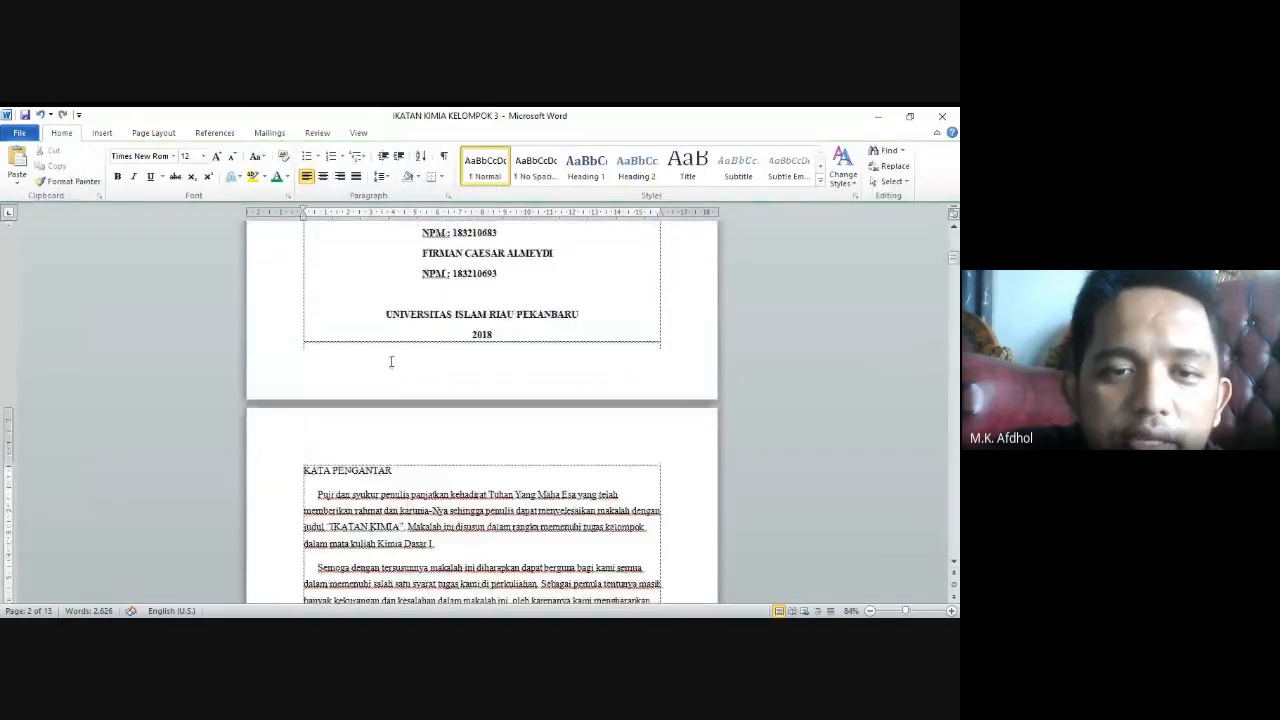
double_click(389, 432)
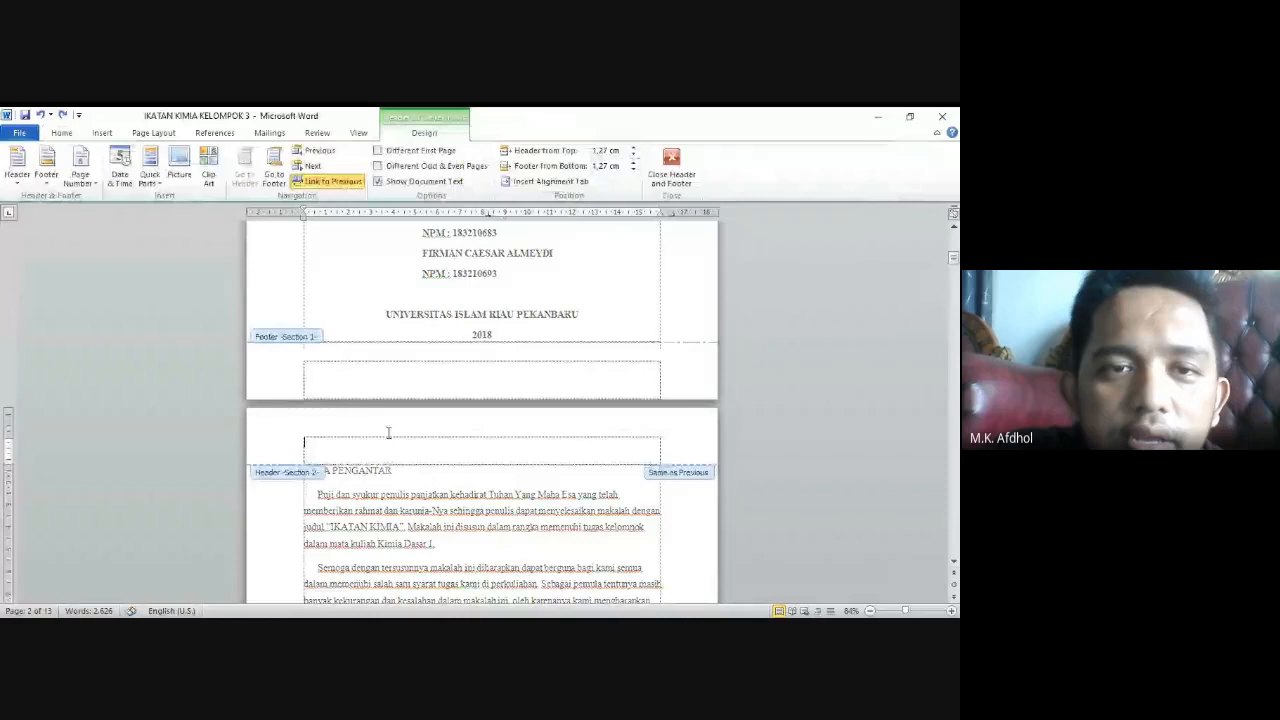
left_click(334, 184)
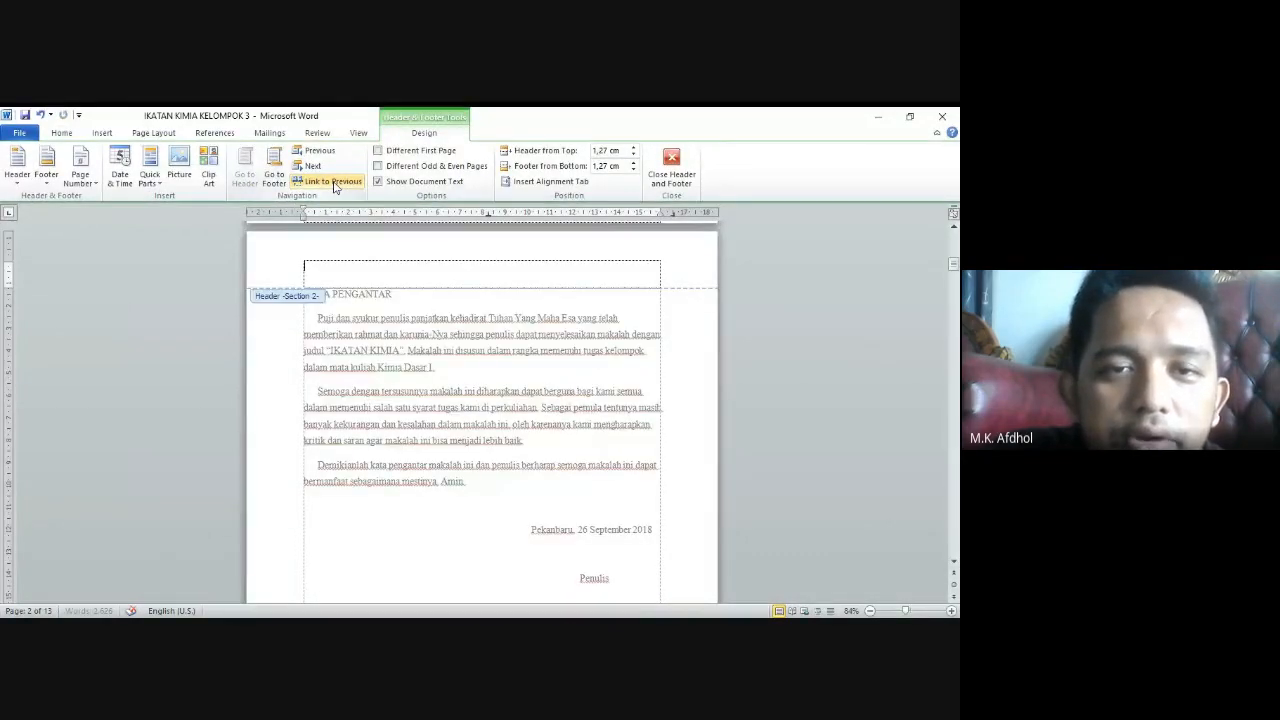
Unlink the section 2 footer below DAFTAR TABEL from the previous section's footer
scroll(450, 350, "up", 10)
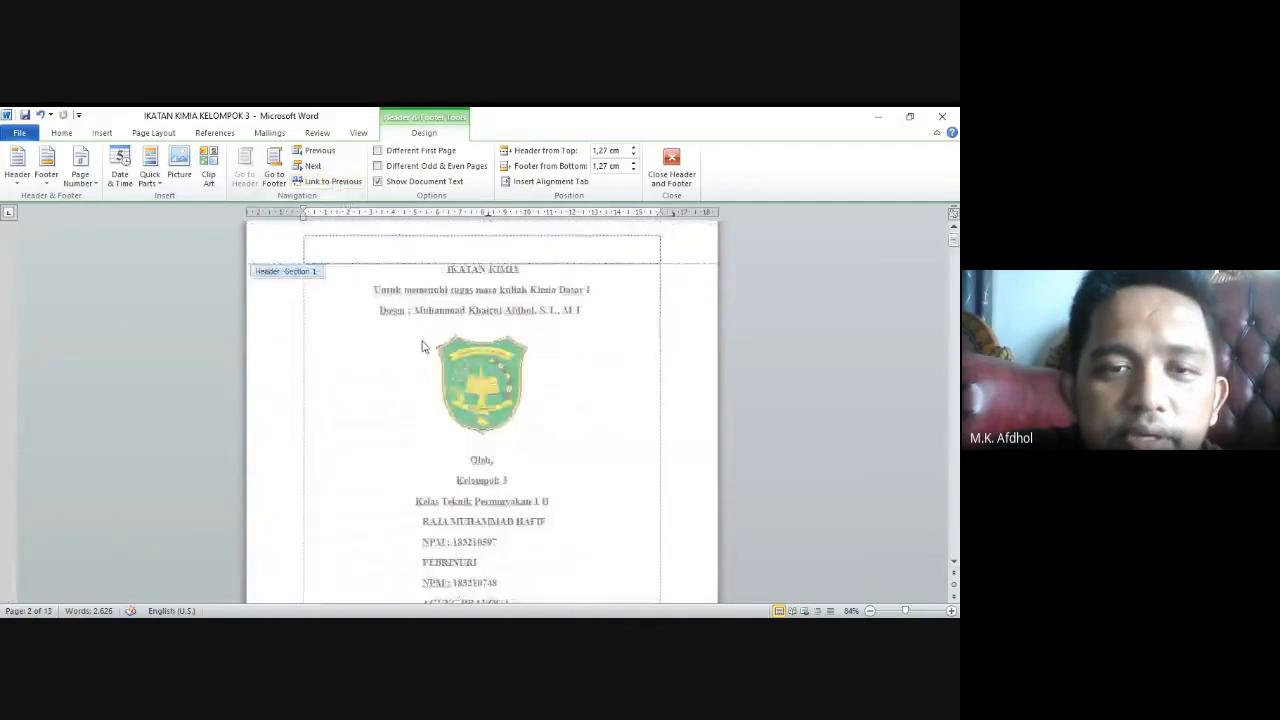
left_click(462, 252)
scroll(460, 300, "down", 10)
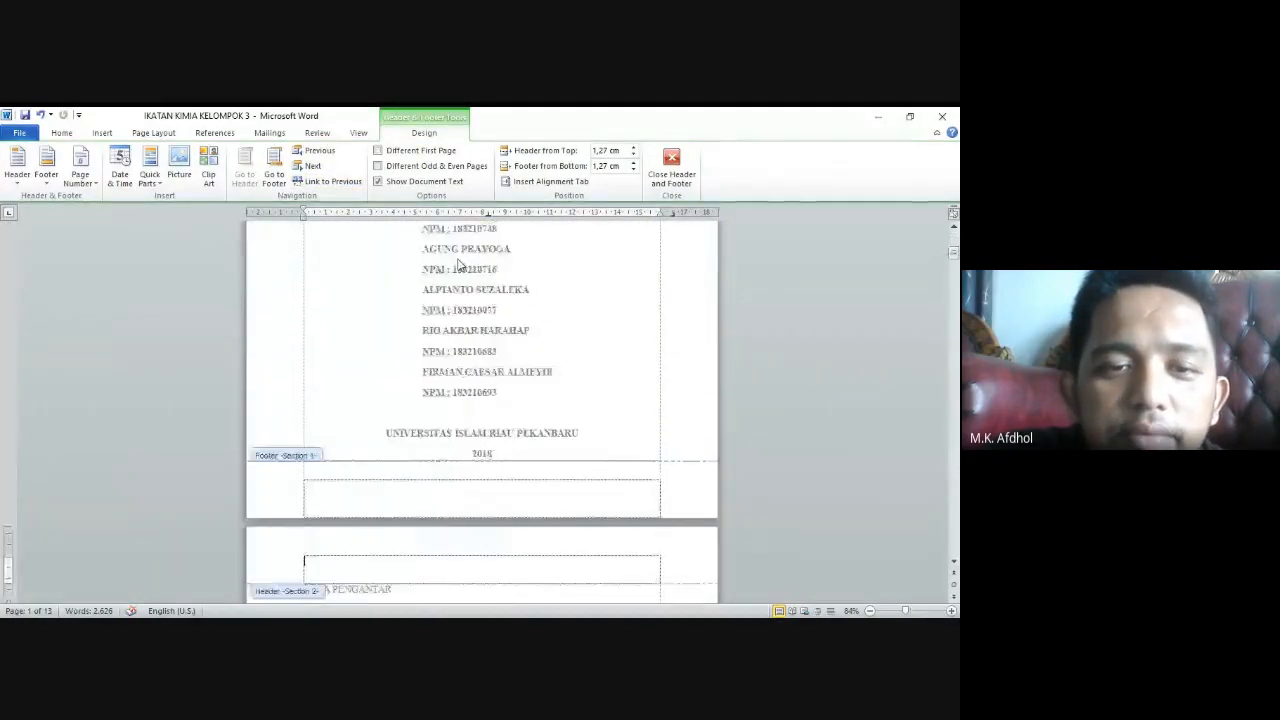
left_click(418, 357)
scroll(400, 380, "down", 8)
scroll(370, 420, "down", 2)
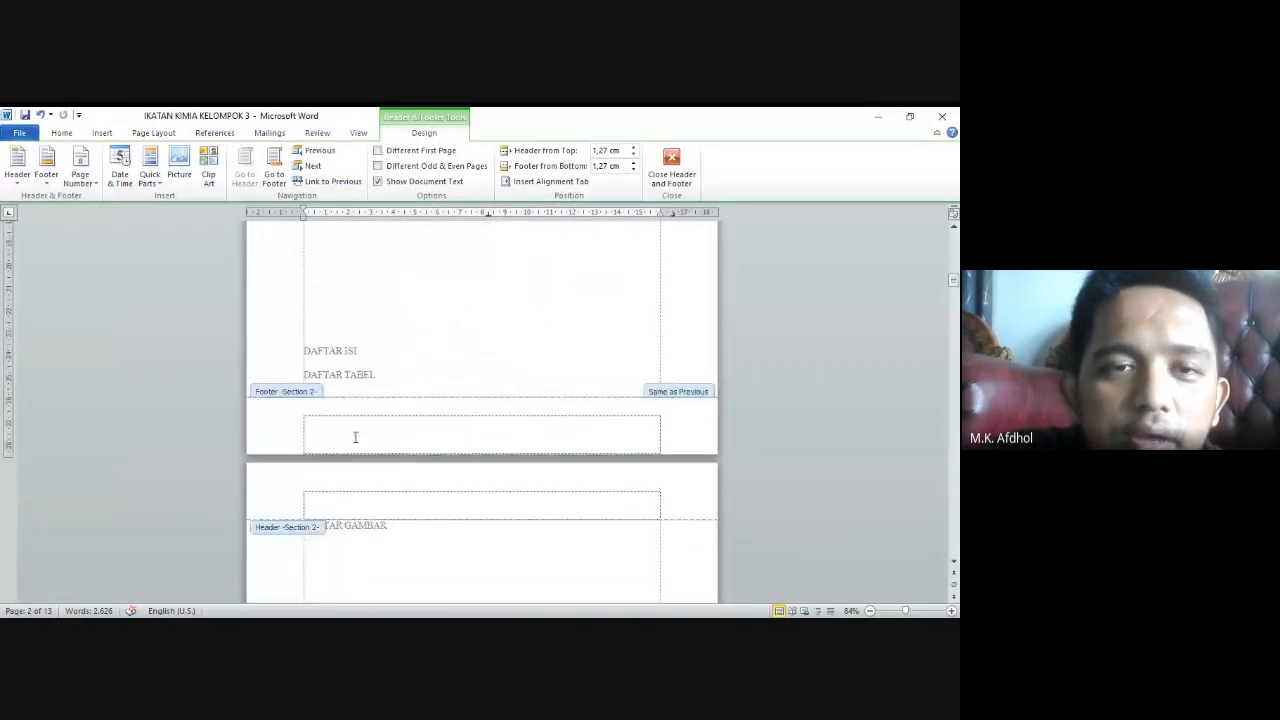
left_click(355, 434)
left_click(326, 181)
scroll(400, 277, "up", 10)
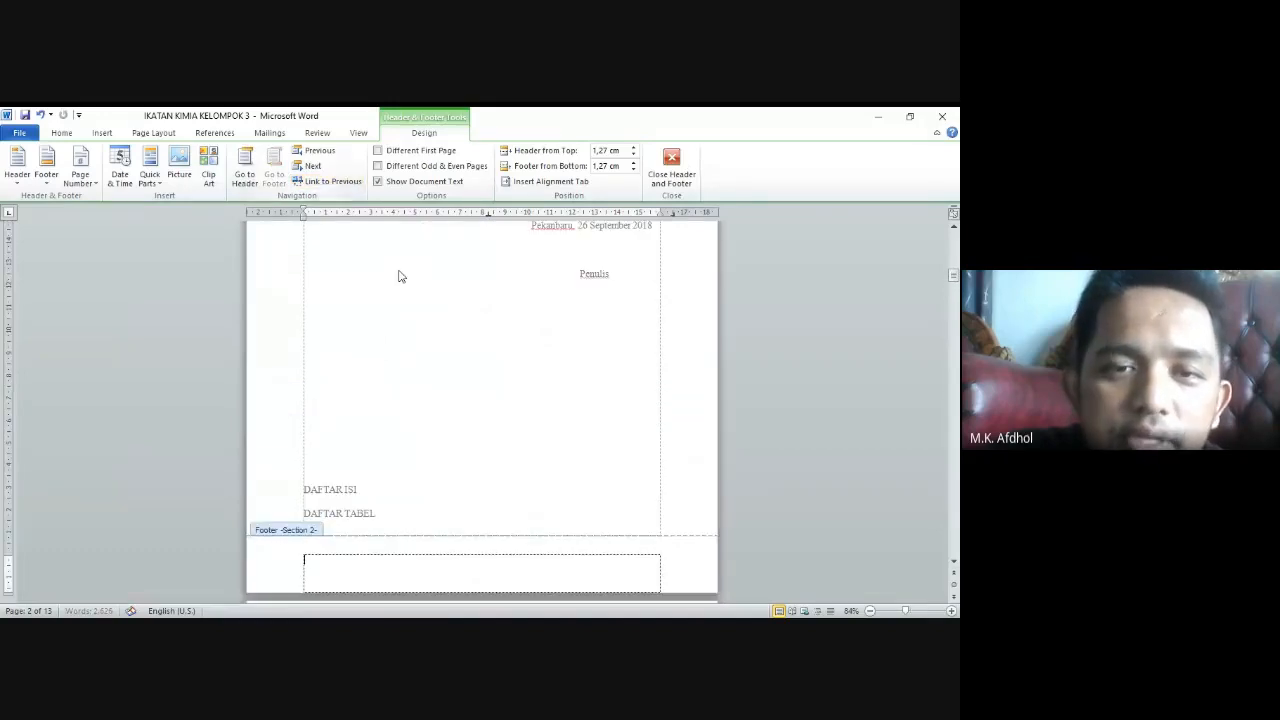
left_click(423, 300)
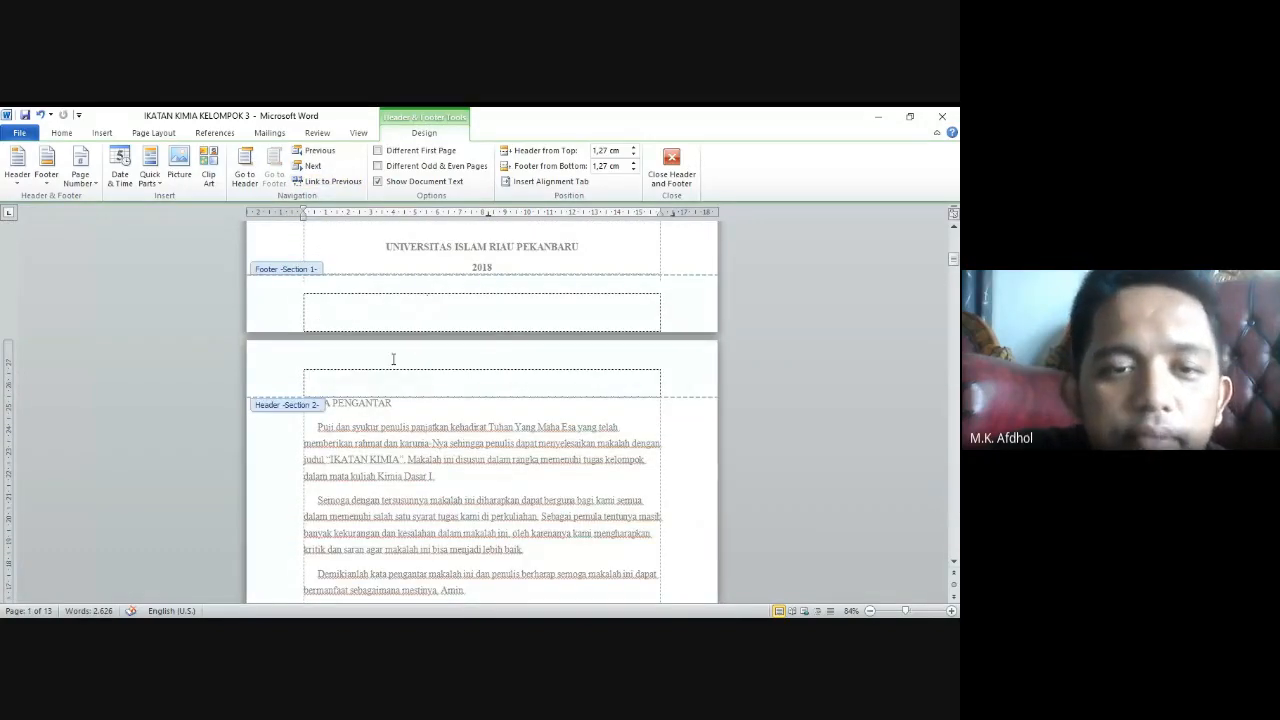
Unlink the section 3 header on the PEMBAHASAN page from the previous section's header
scroll(486, 385, "down", 5)
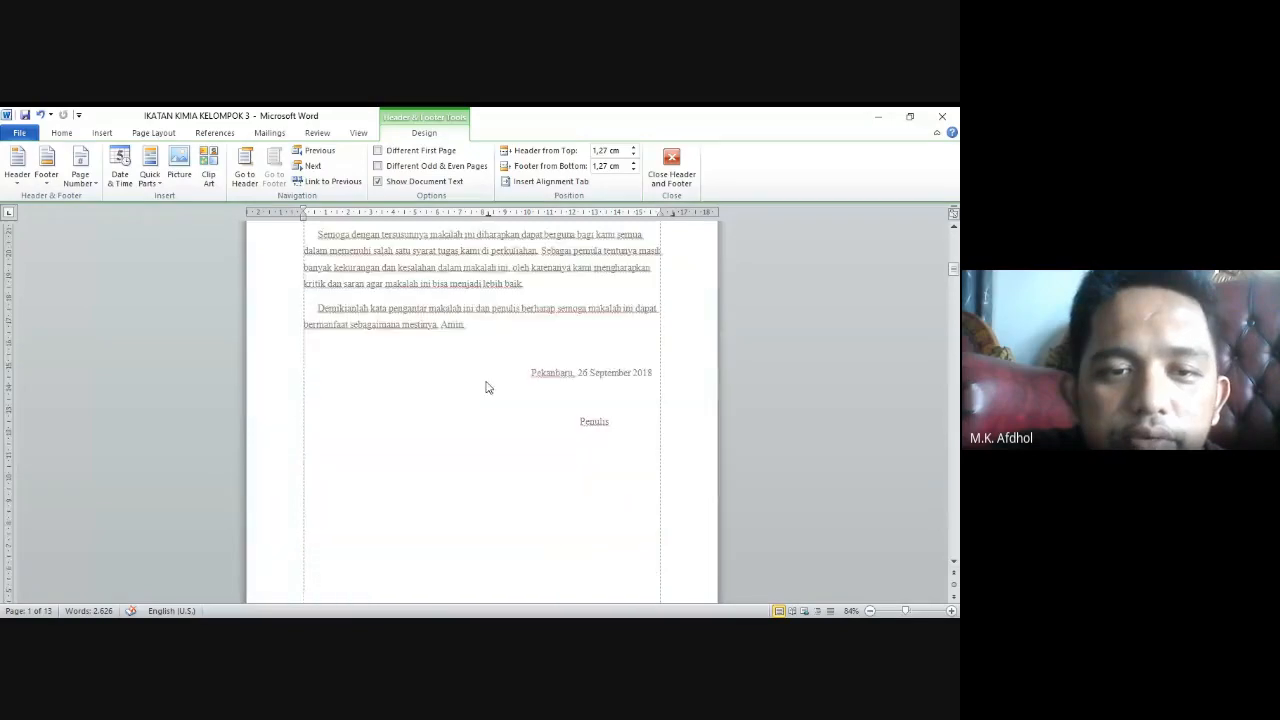
scroll(486, 387, "down", 8)
scroll(486, 387, "up", 6)
scroll(486, 387, "down", 4)
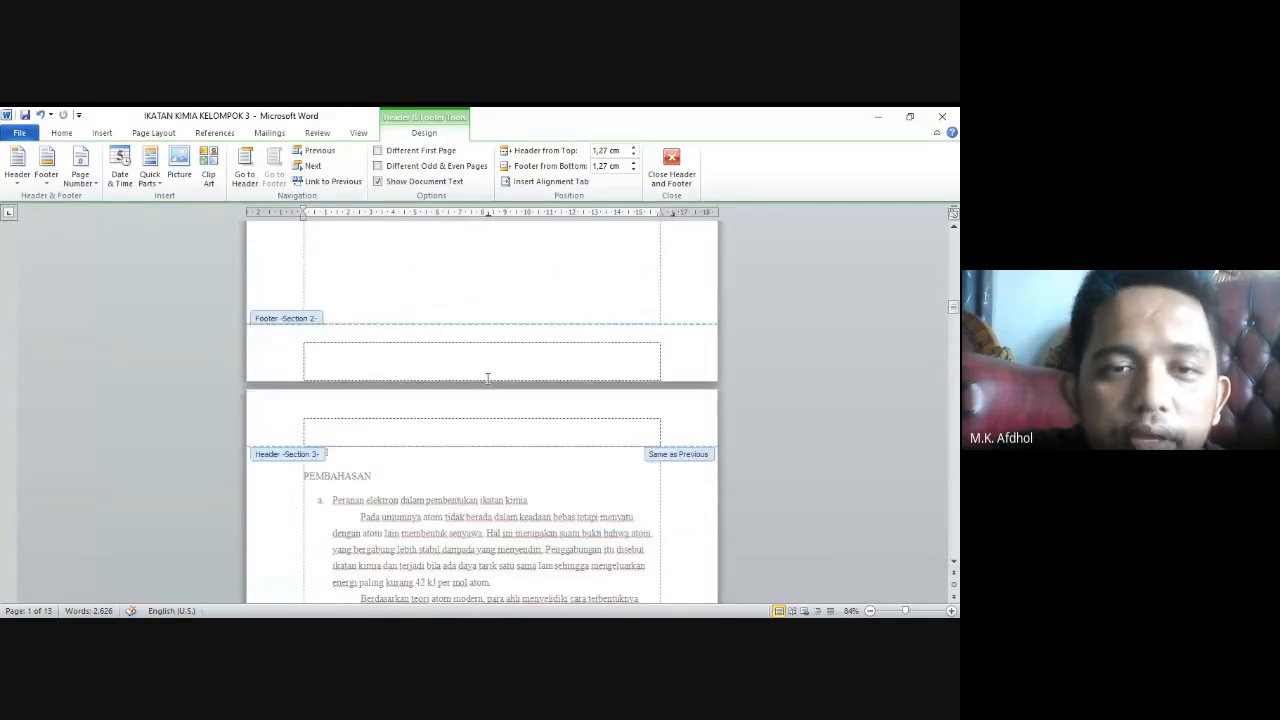
scroll(487, 377, "down", 1)
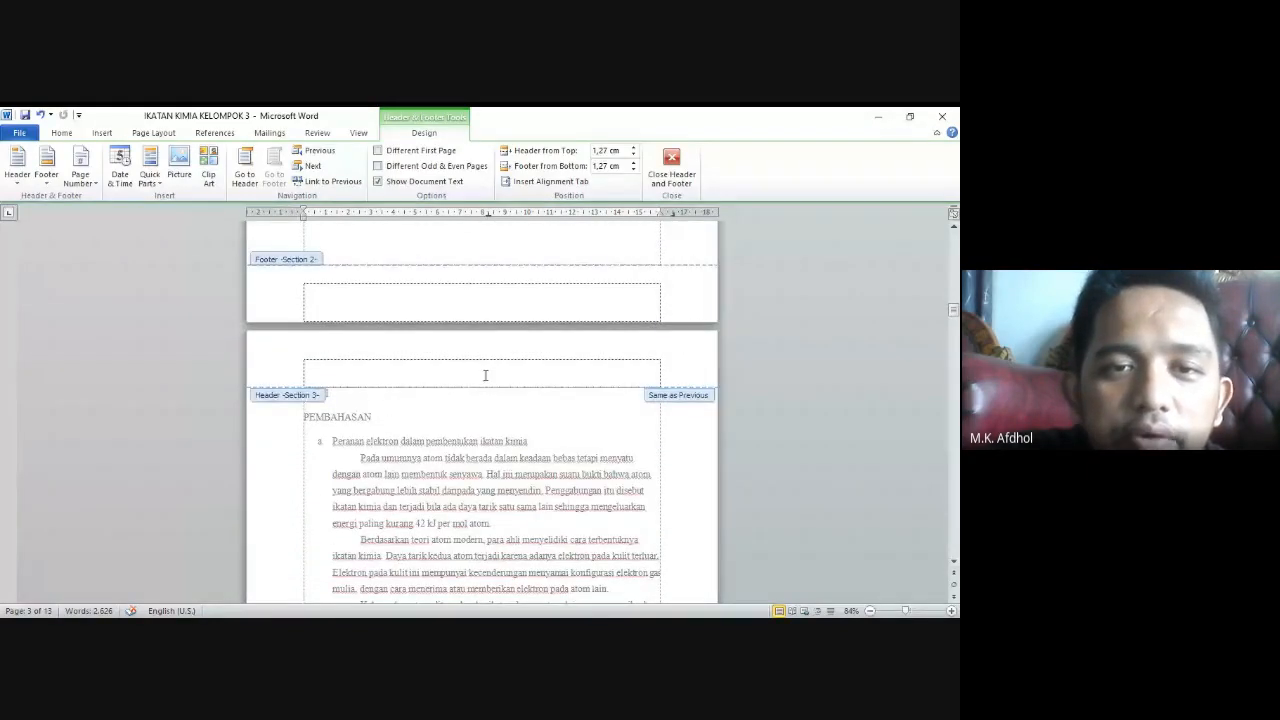
left_click(461, 306)
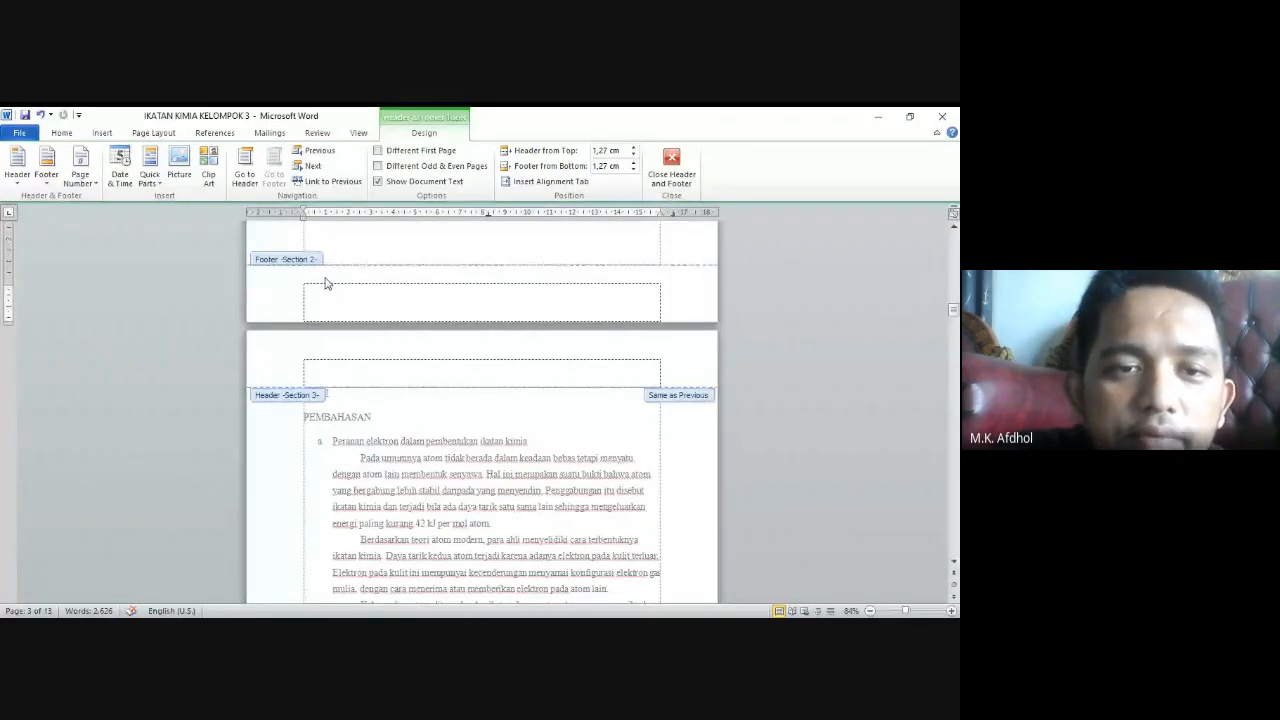
key("Down")
left_click(345, 182)
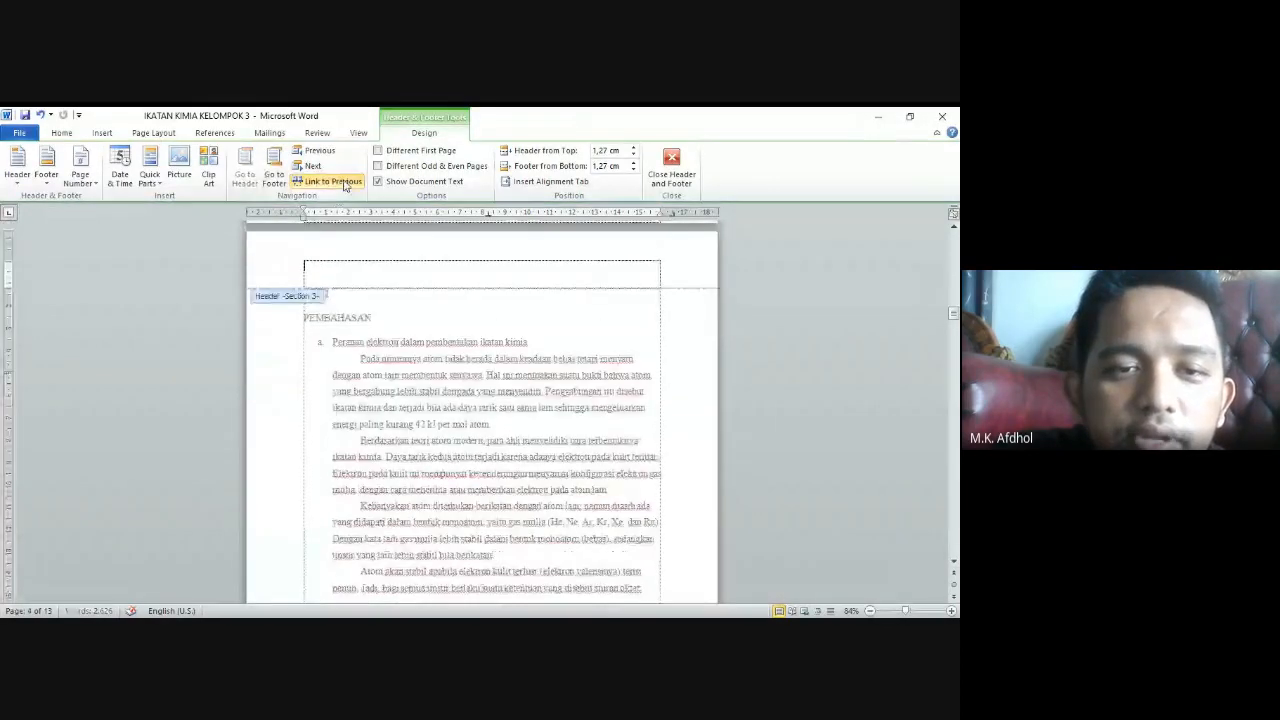
Unlink the section 3 footer at the end of the first PEMBAHASAN page from the previous section
scroll(372, 301, "down", 7)
scroll(372, 301, "down", 3)
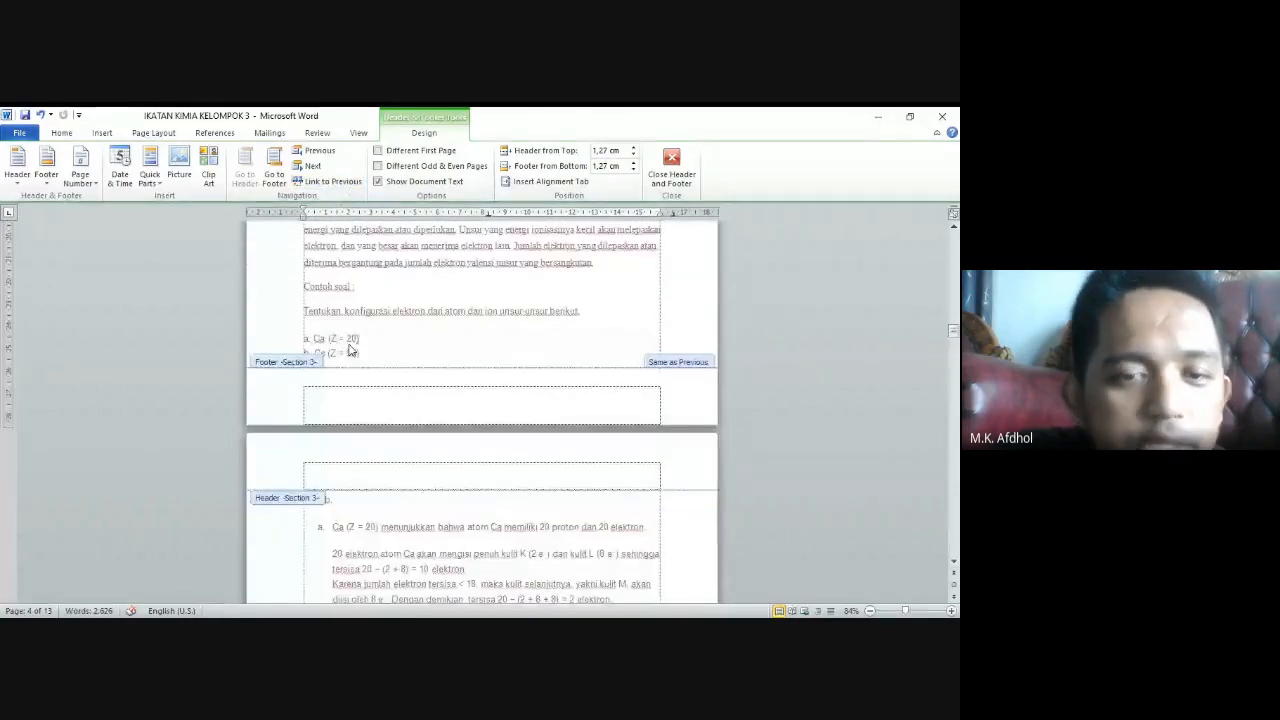
left_click(347, 393)
left_click(320, 184)
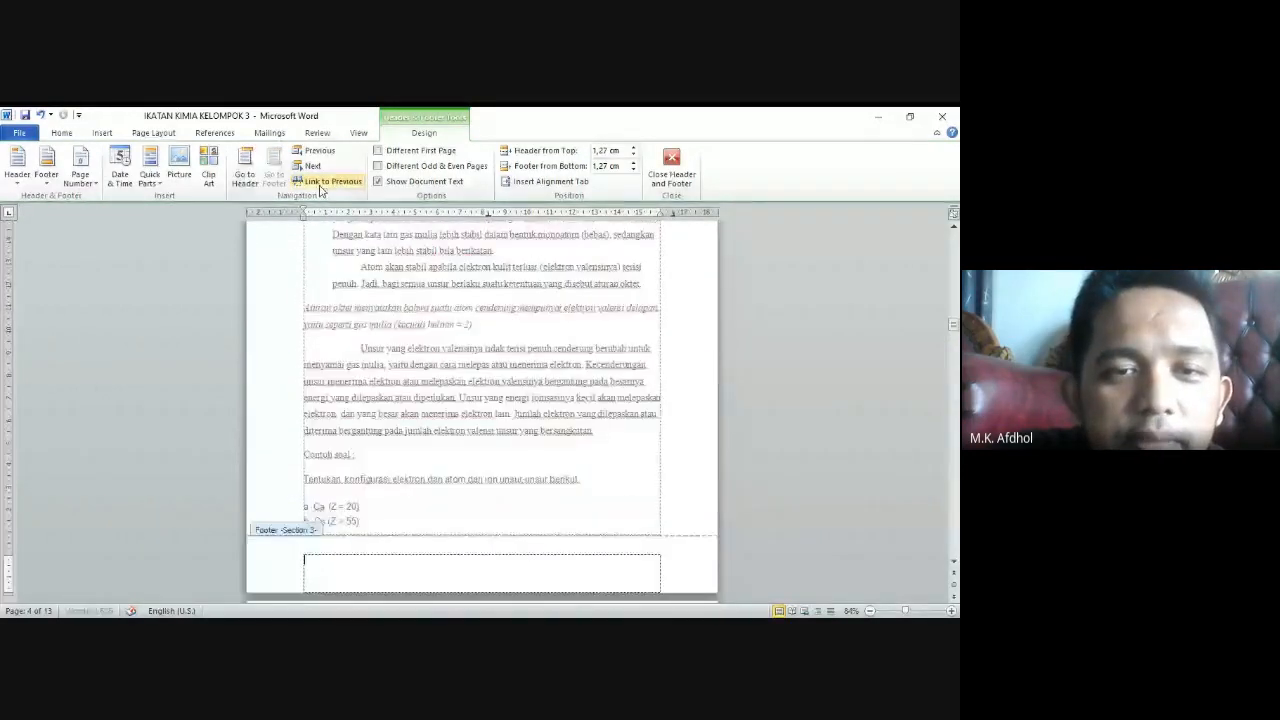
Check the headers and footers on the remaining section 3 pages through to the end of the report
scroll(354, 371, "down", 20)
scroll(360, 380, "down", 6)
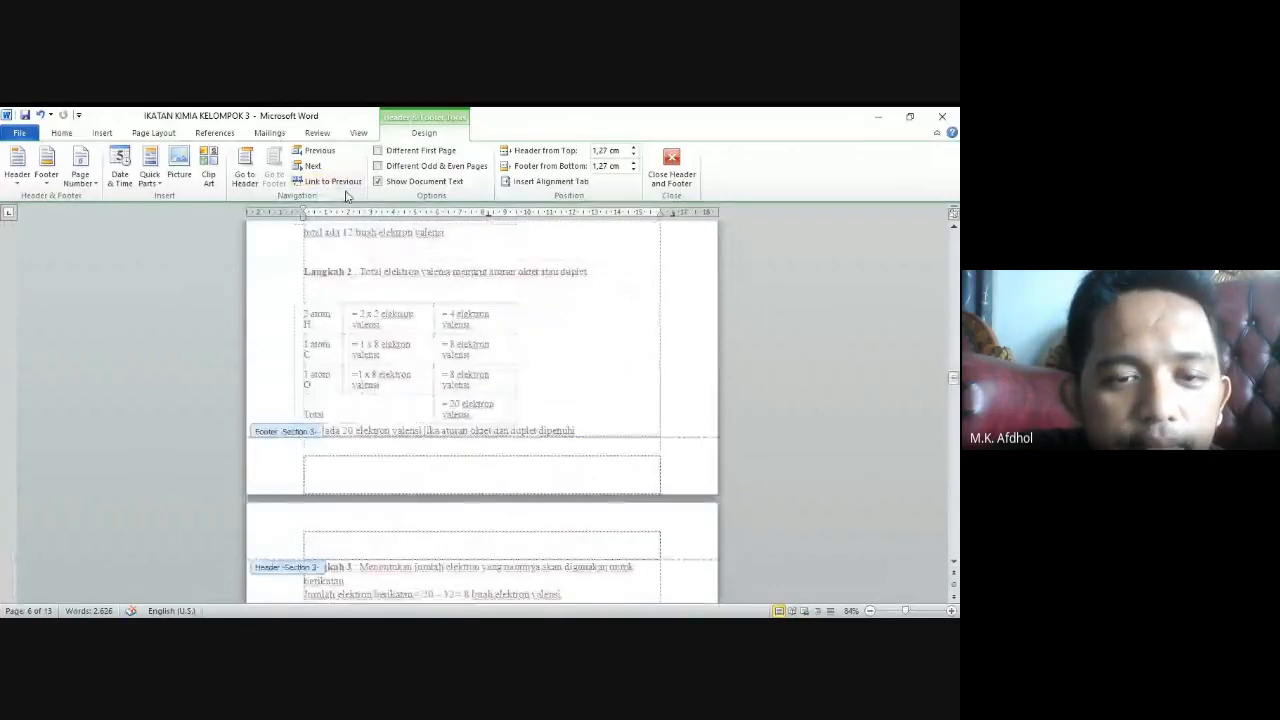
scroll(396, 403, "up", 15)
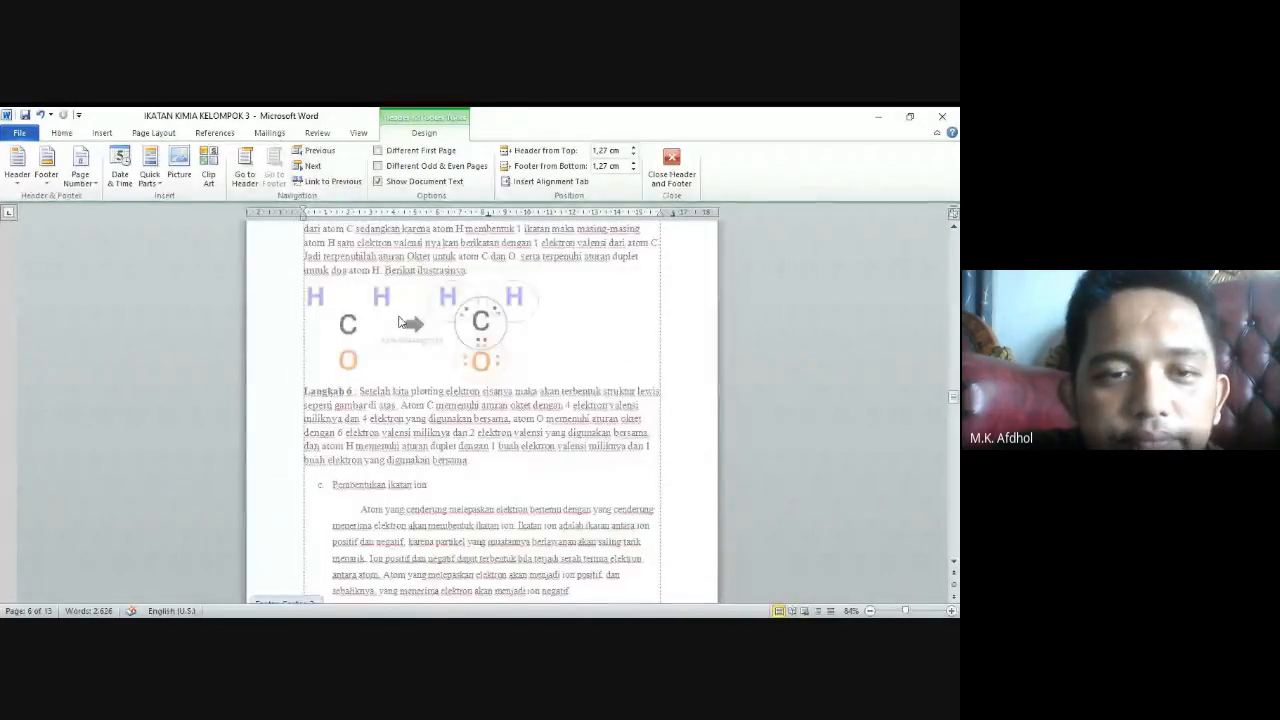
scroll(397, 316, "down", 20)
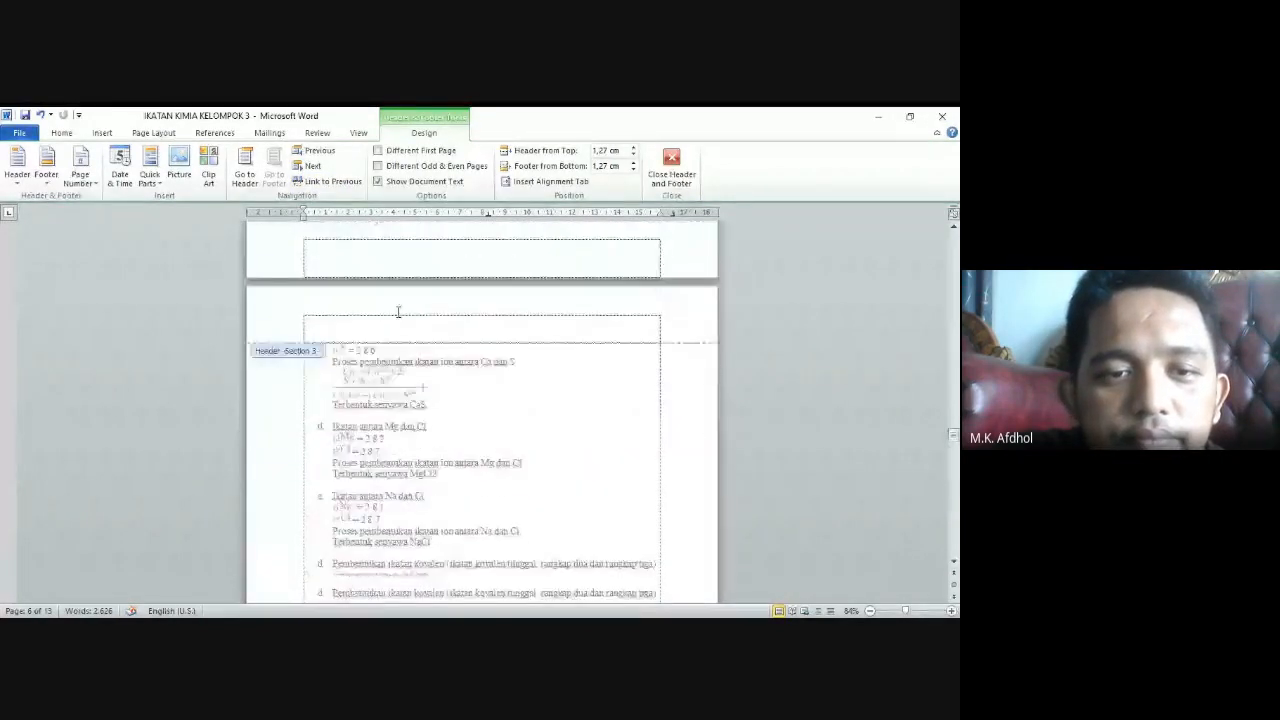
scroll(397, 316, "down", 10)
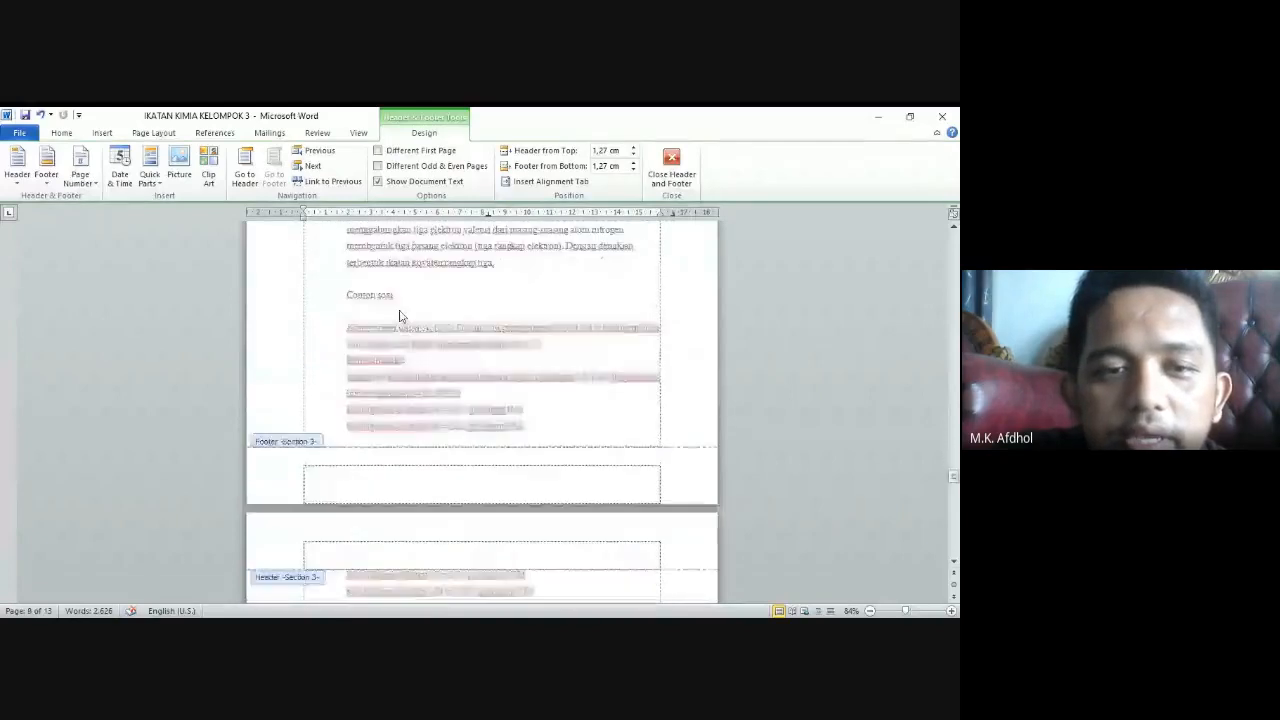
scroll(399, 316, "down", 10)
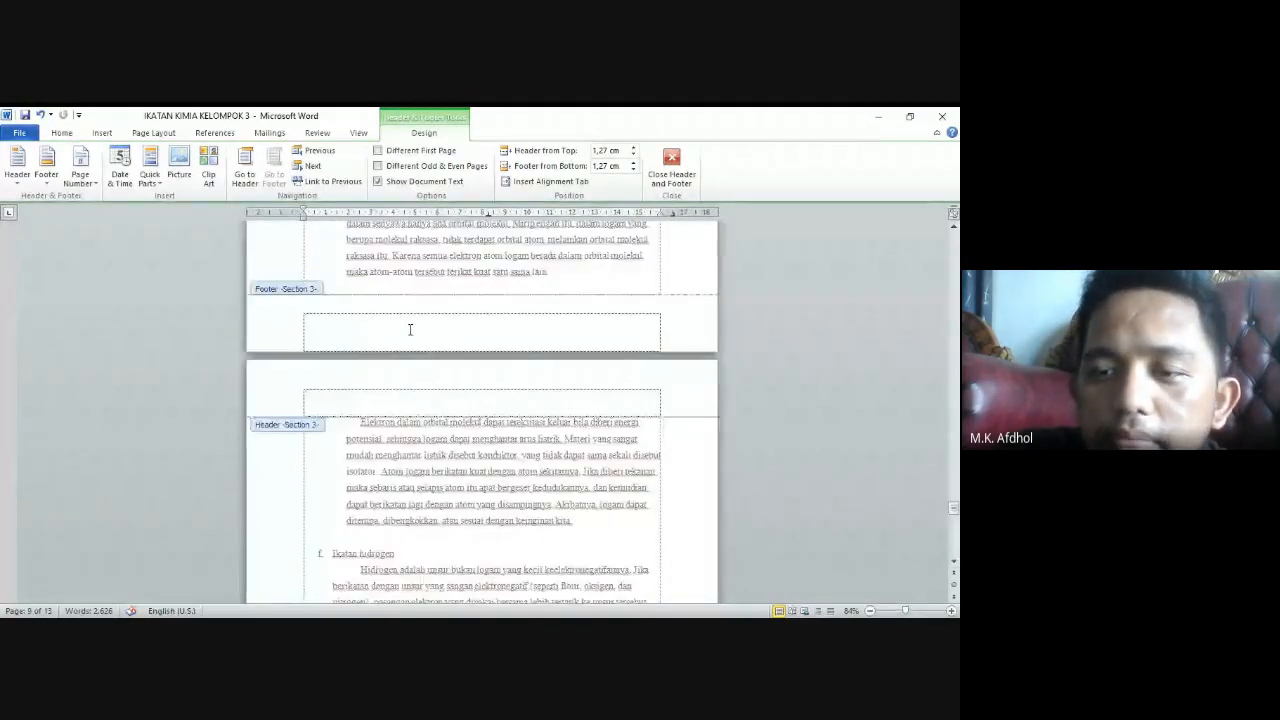
scroll(410, 329, "down", 10)
scroll(418, 382, "down", 8)
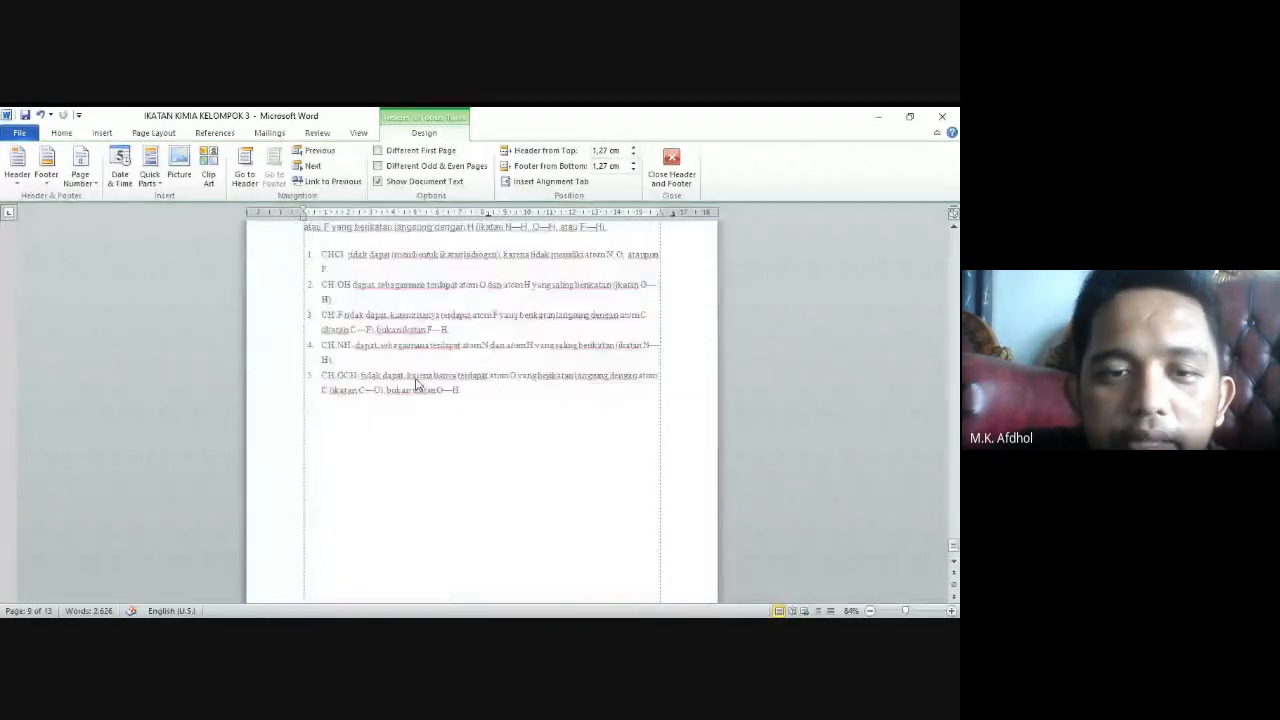
Review the cover and KATA PENGANTAR pages from the start of the report to locate where the front-part numbering belongs
left_click_drag(954, 548, 938, 231)
scroll(490, 393, "down", 12)
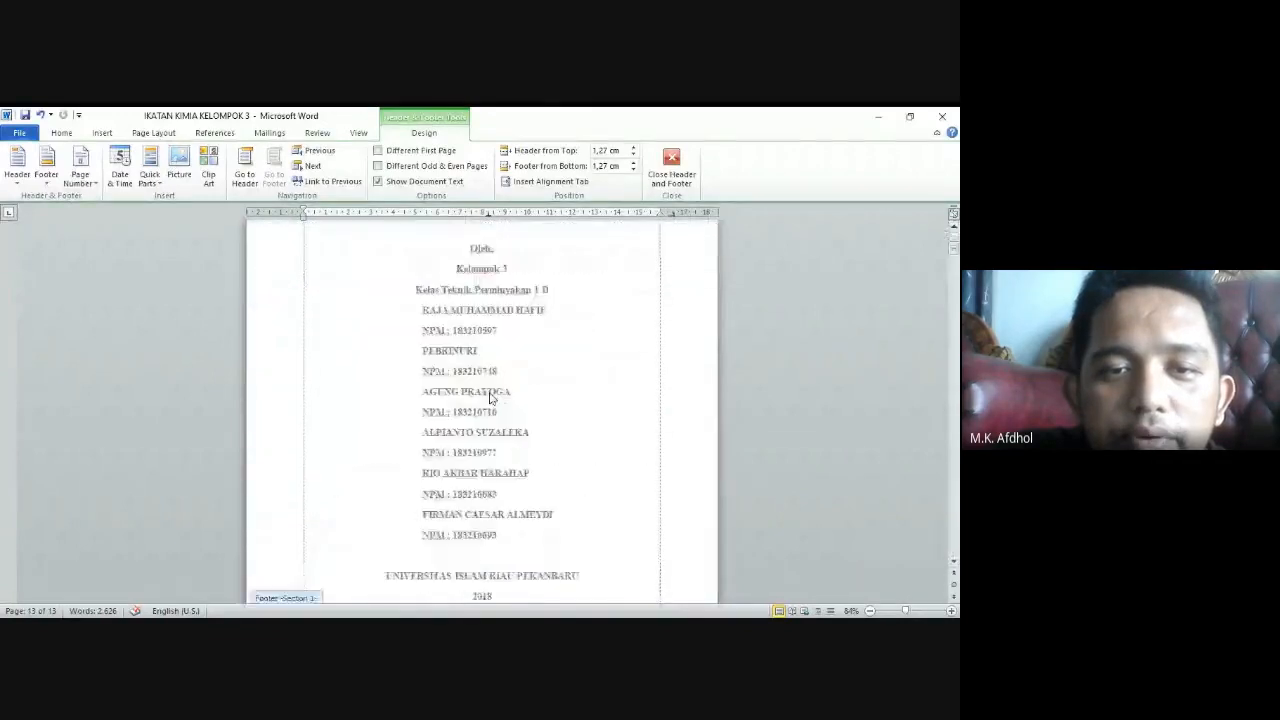
scroll(490, 393, "down", 5)
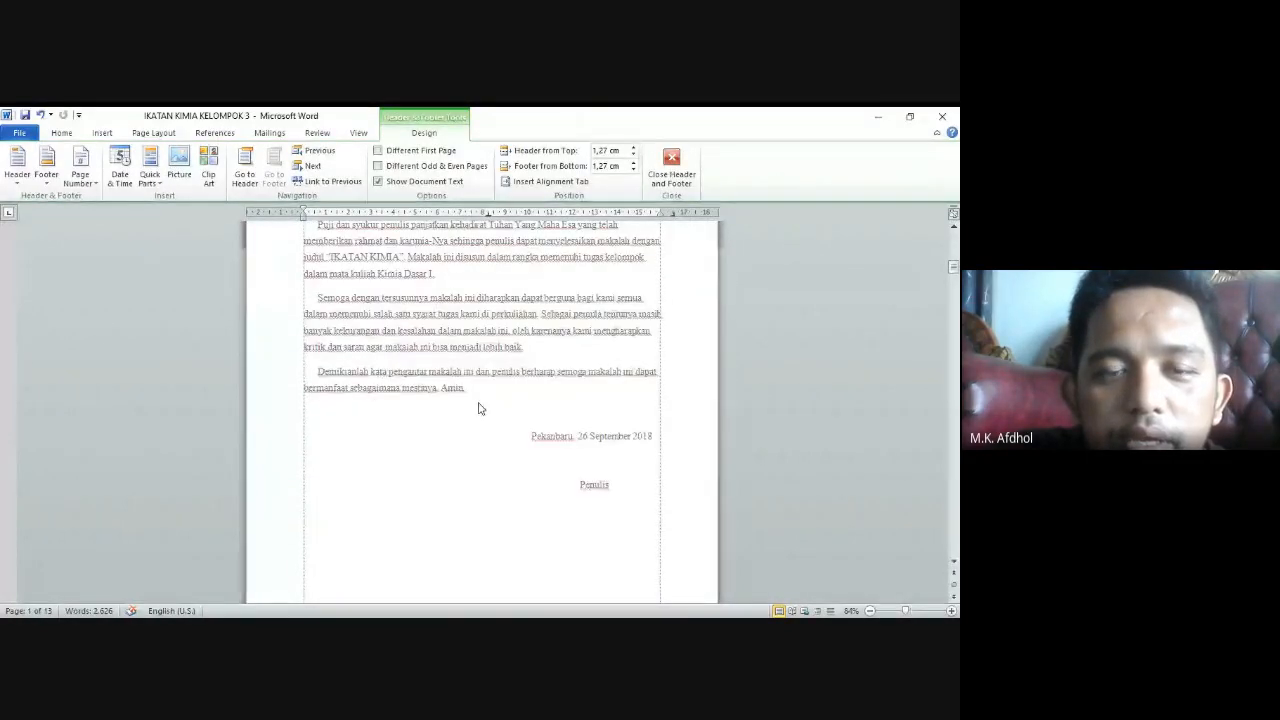
scroll(480, 408, "up", 3)
scroll(479, 408, "down", 5)
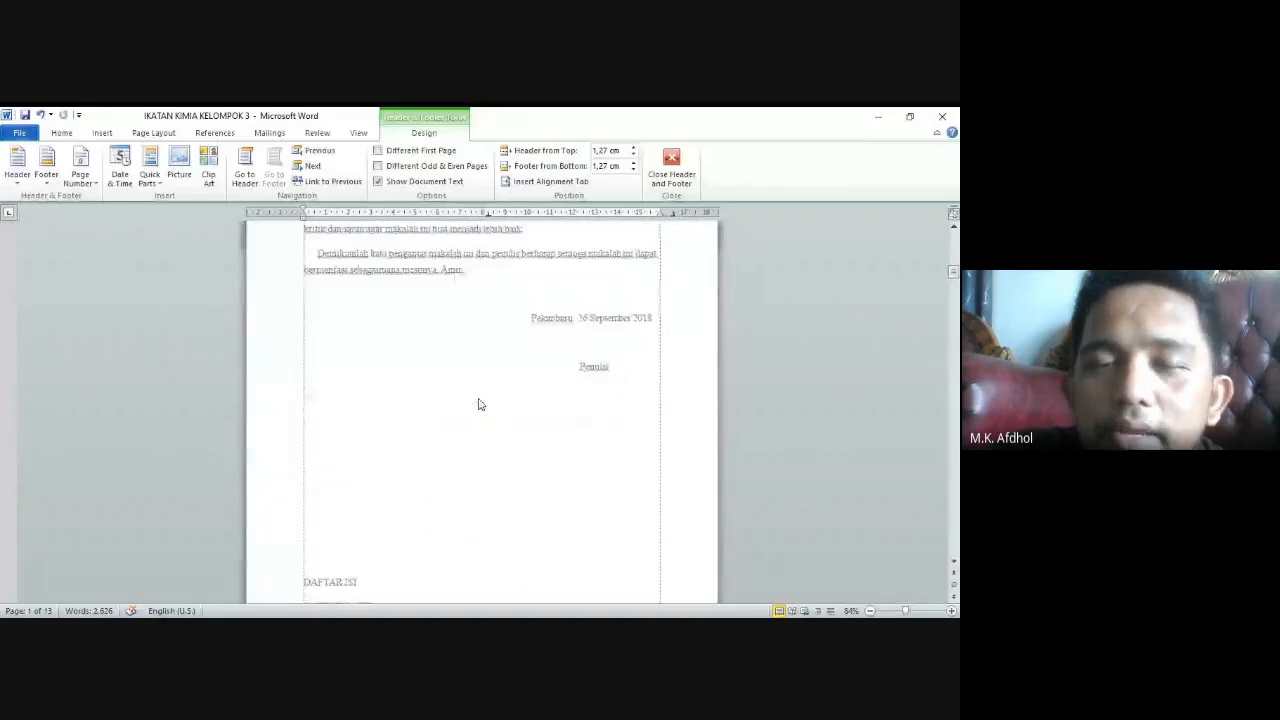
scroll(475, 405, "up", 4)
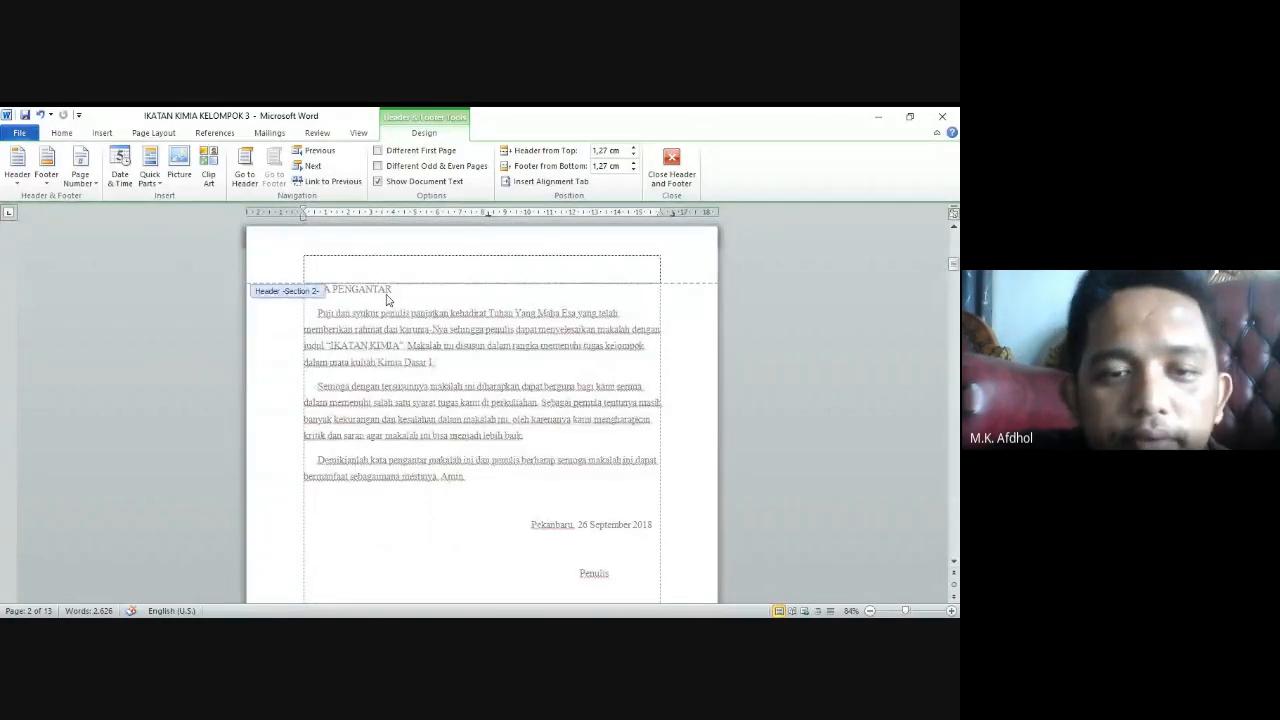
scroll(389, 297, "down", 5)
scroll(395, 320, "up", 3)
scroll(403, 334, "up", 3)
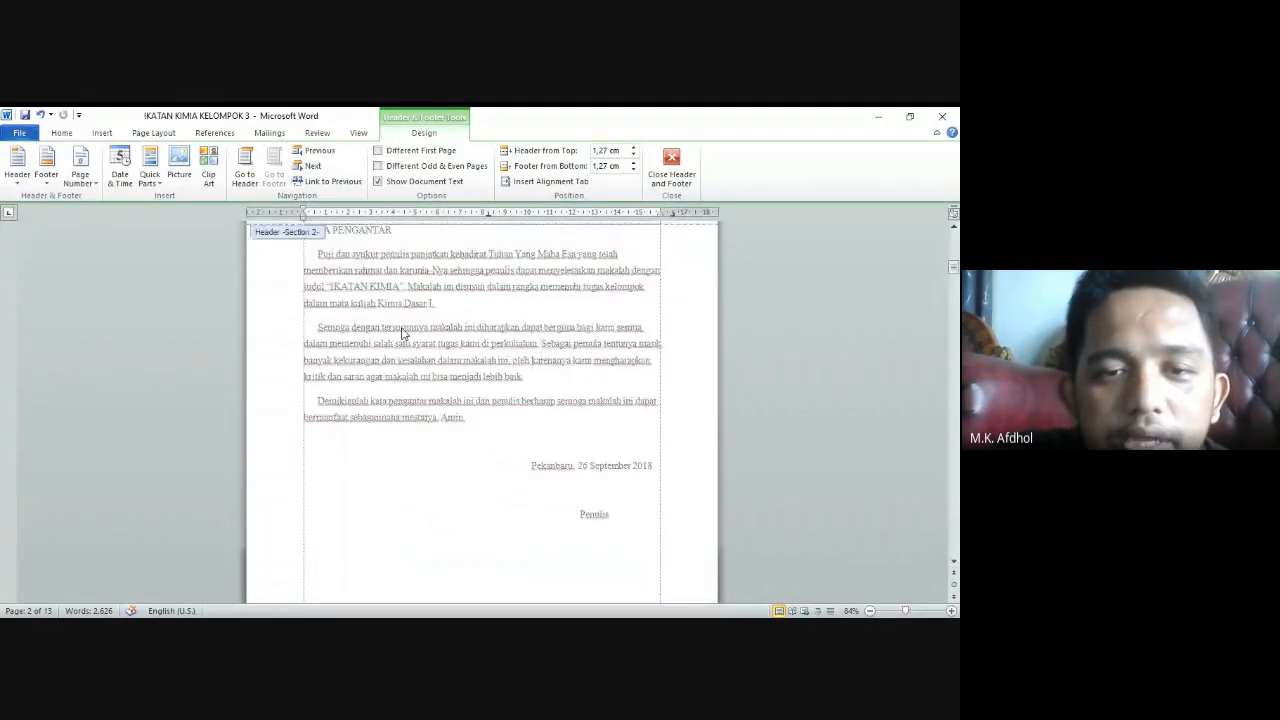
scroll(401, 334, "down", 5)
Insert a Plain Number 2 page number at the bottom of the page in the section 2 footer below DAFTAR TABEL
left_click(456, 446)
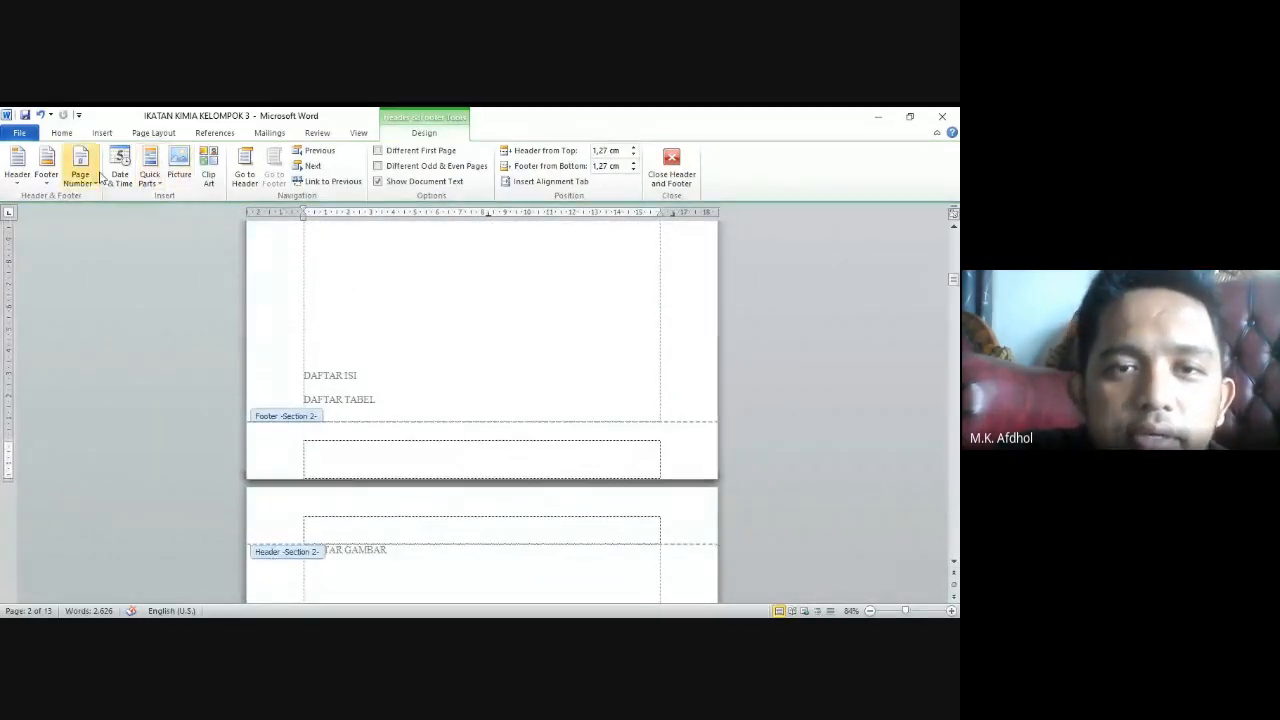
left_click(102, 132)
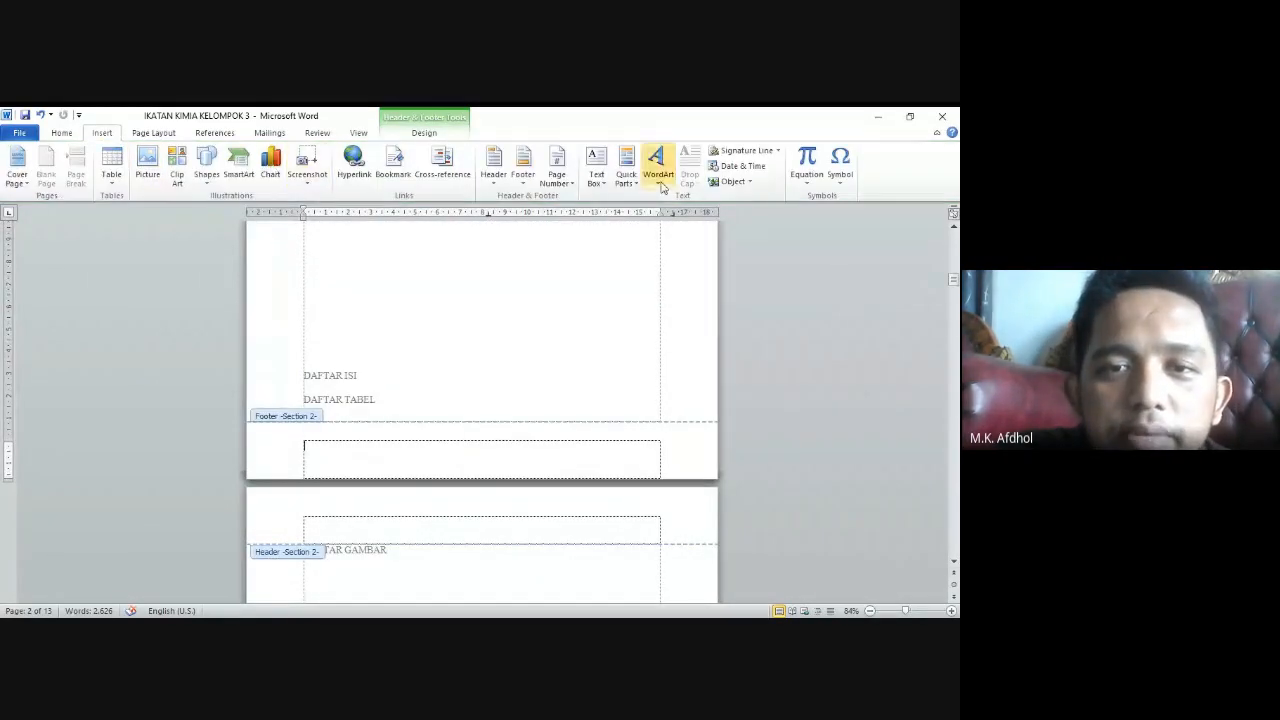
left_click(557, 172)
mouse_move(589, 217)
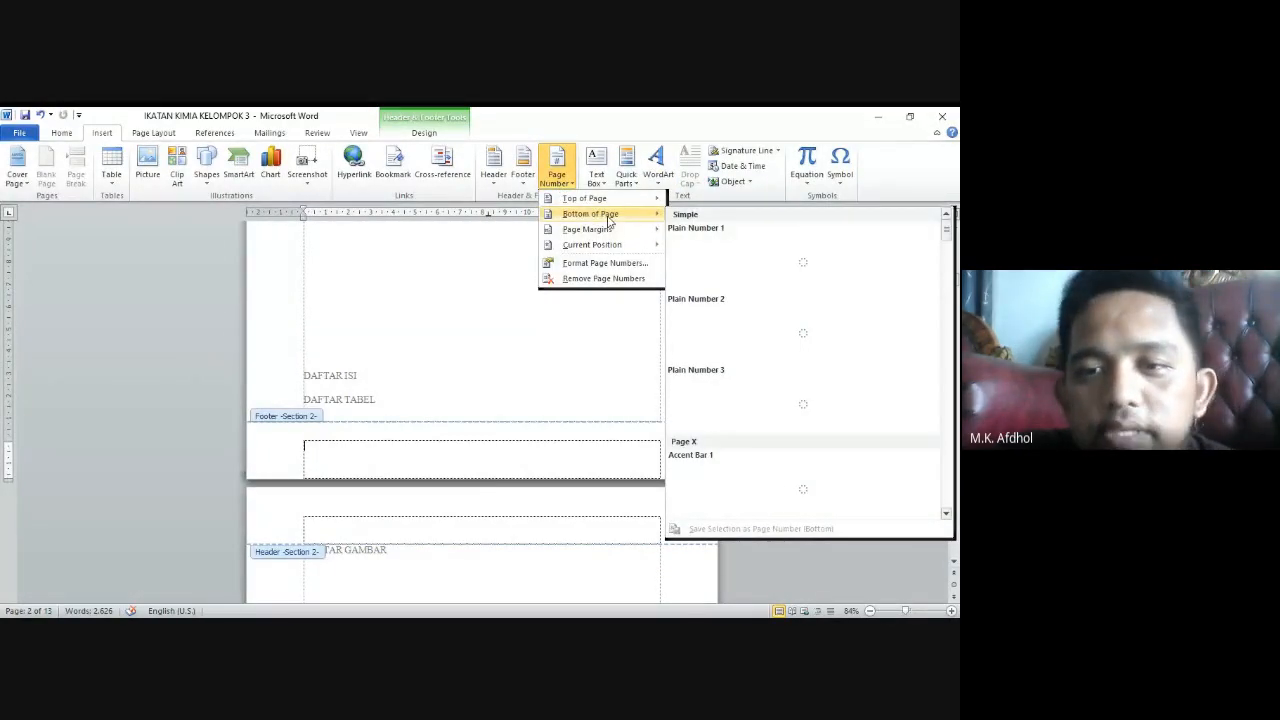
left_click(795, 345)
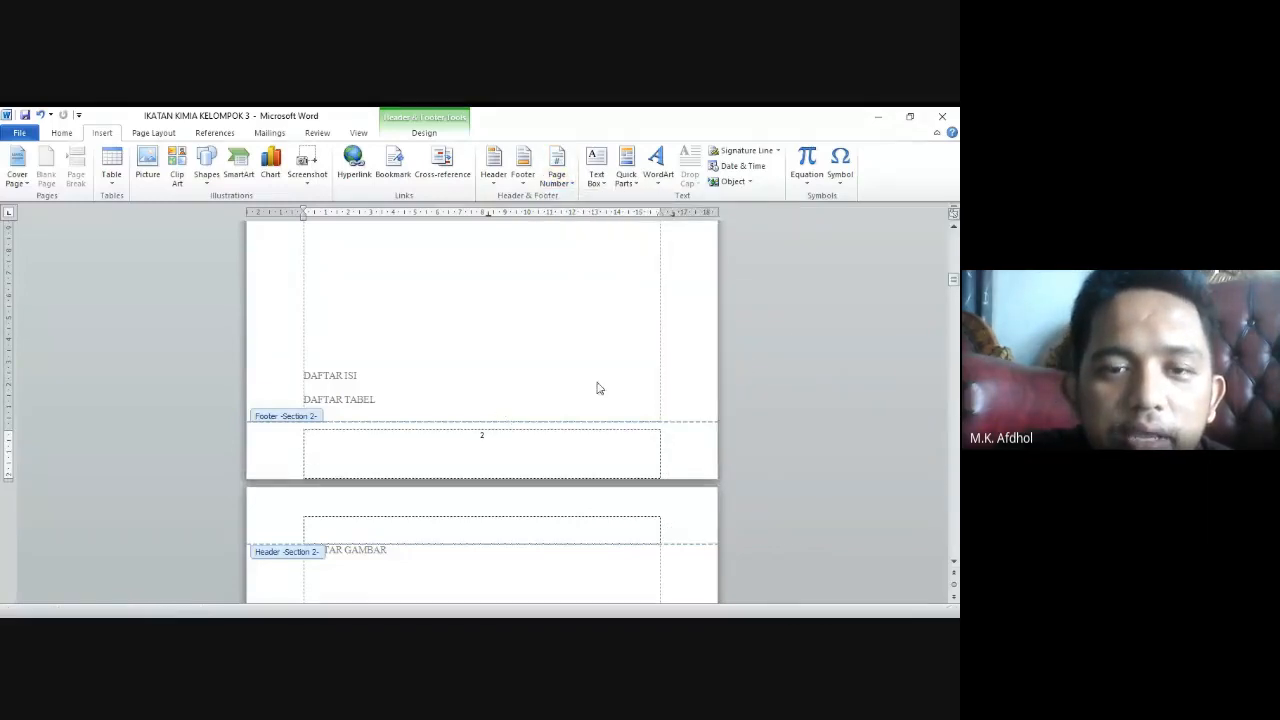
scroll(495, 449, "up", 5)
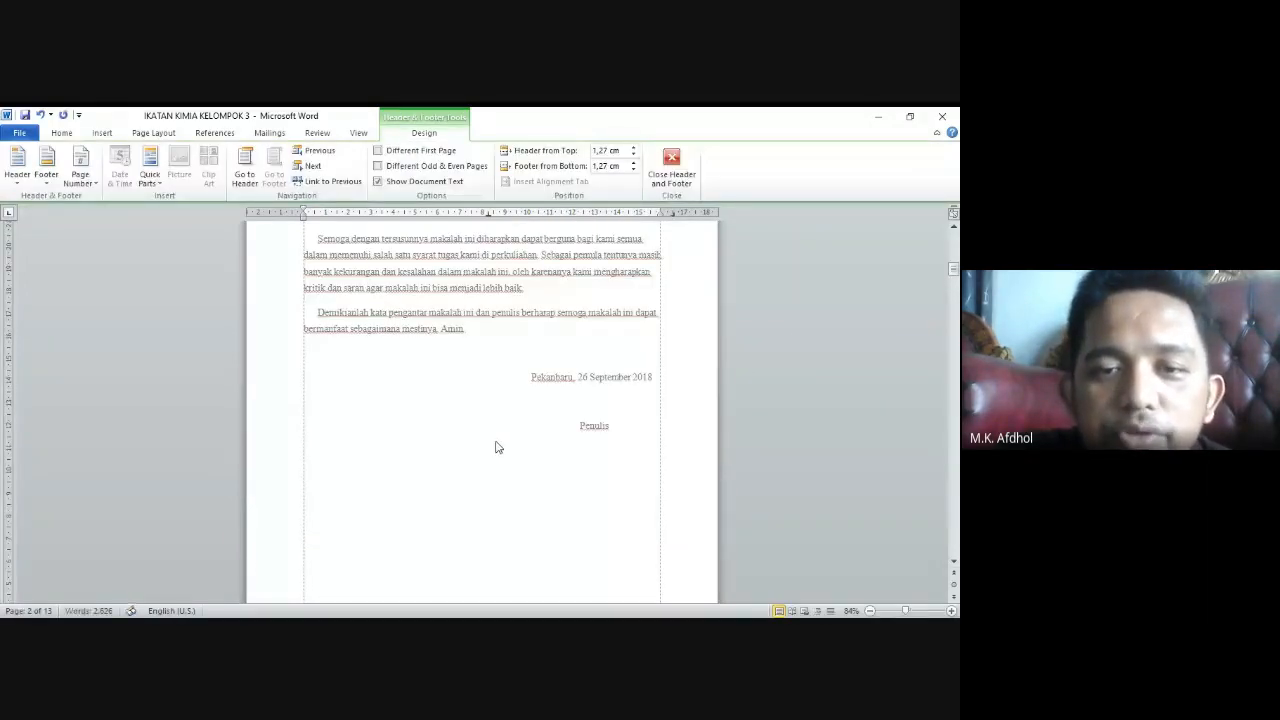
scroll(495, 449, "up", 5)
scroll(515, 437, "down", 9)
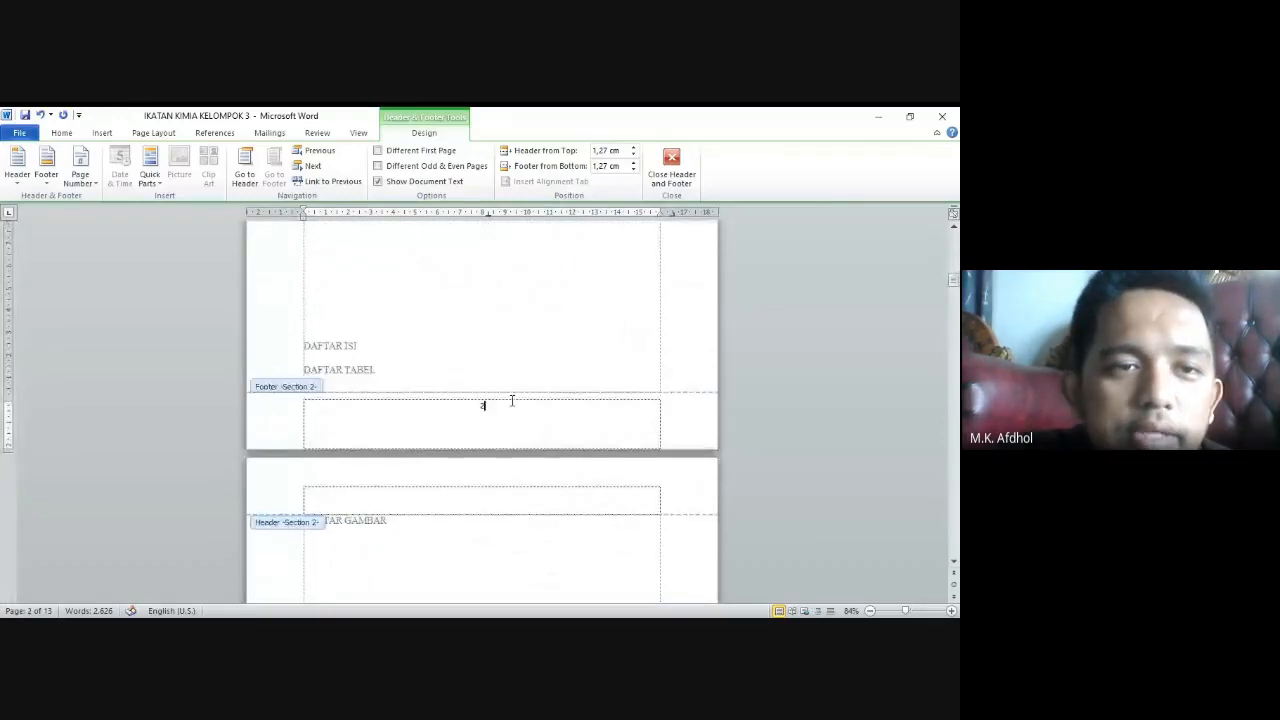
Format the section 2 page numbers as lowercase Roman numerals (i, ii, iii) starting at the first number
left_click(80, 168)
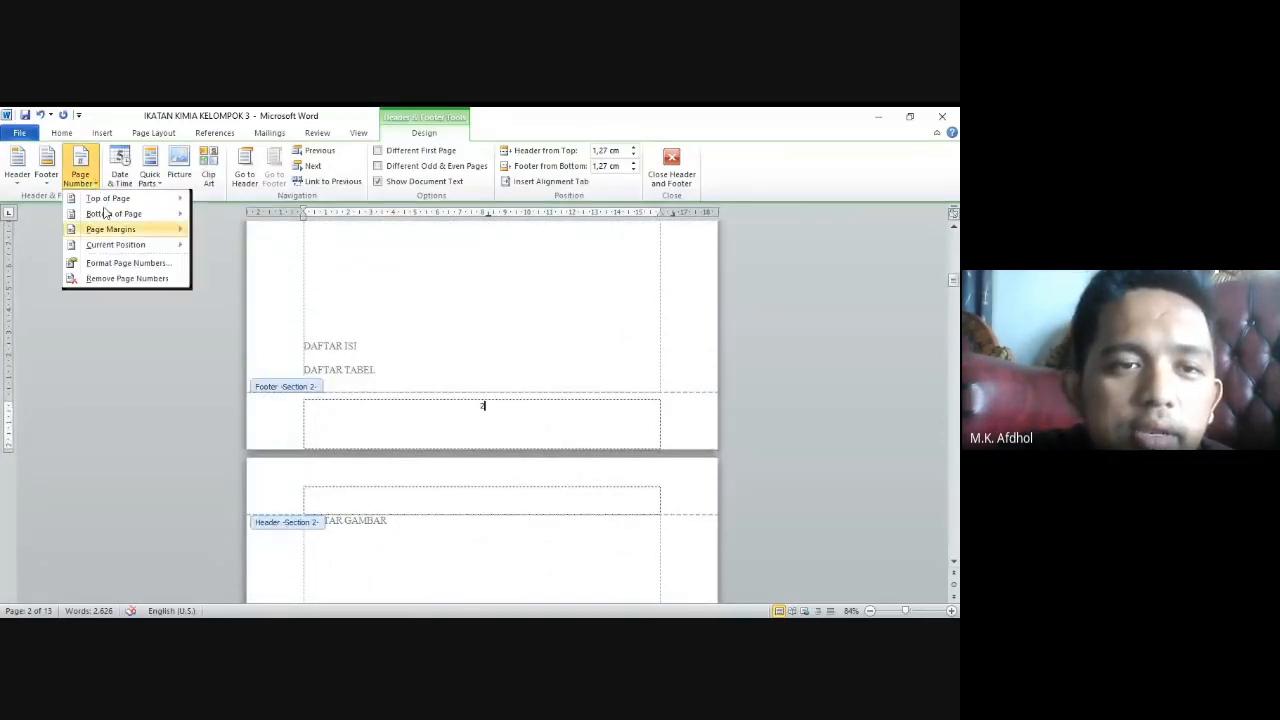
mouse_move(118, 248)
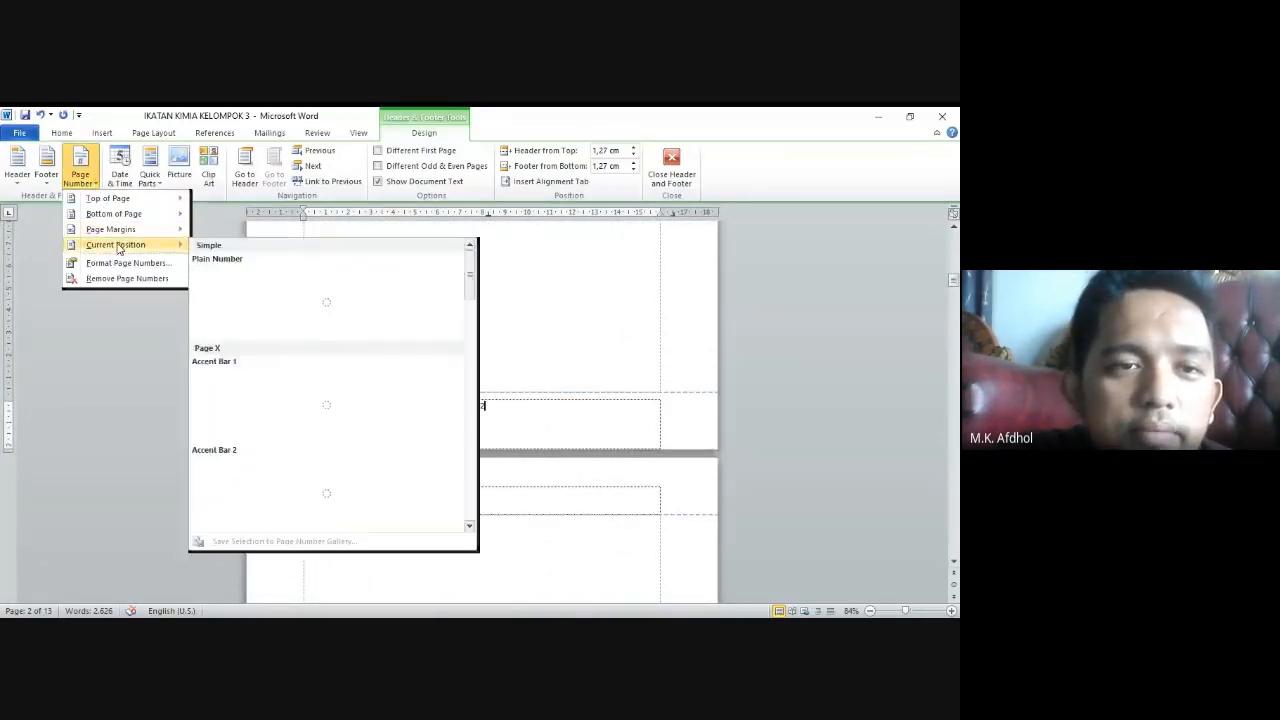
left_click(122, 263)
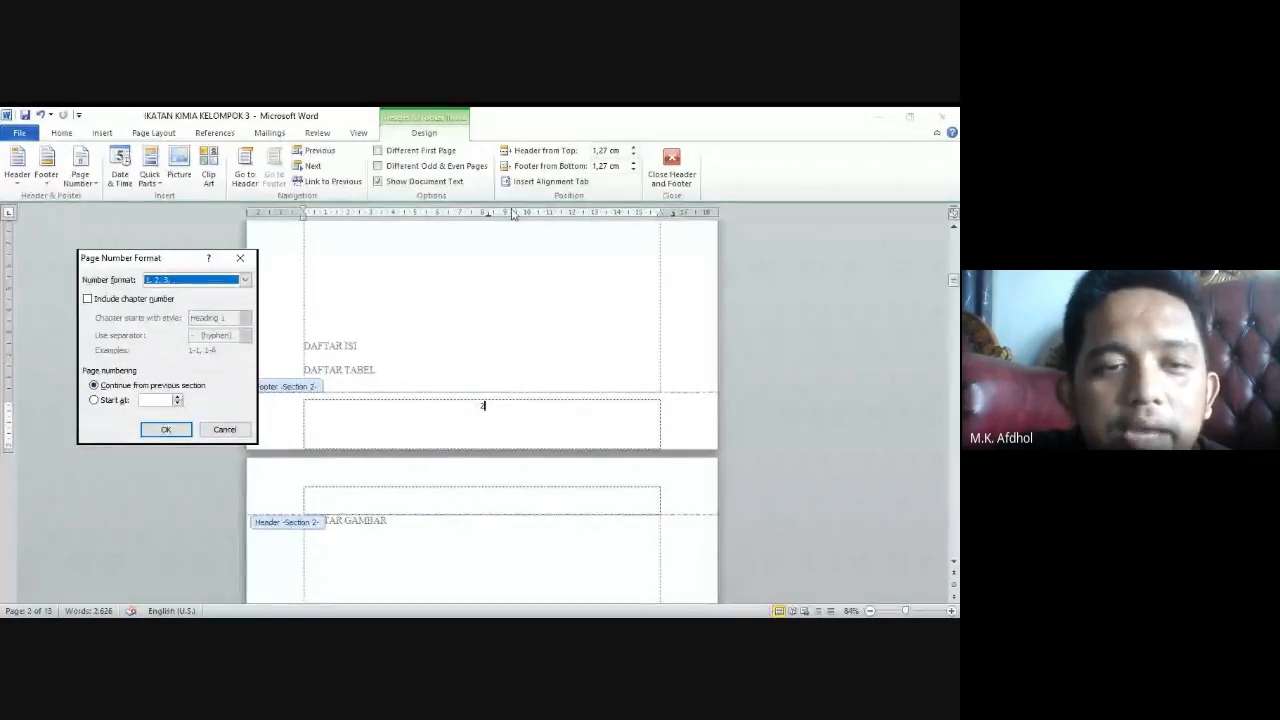
left_click(99, 402)
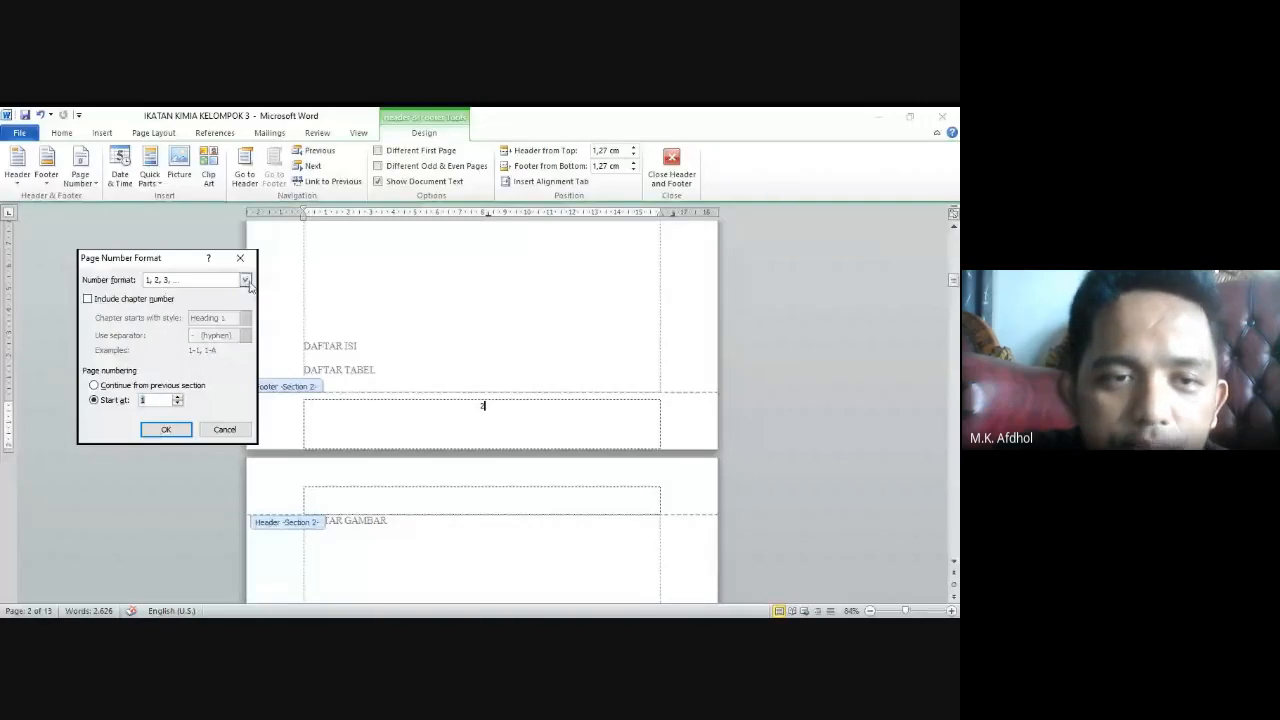
left_click(246, 281)
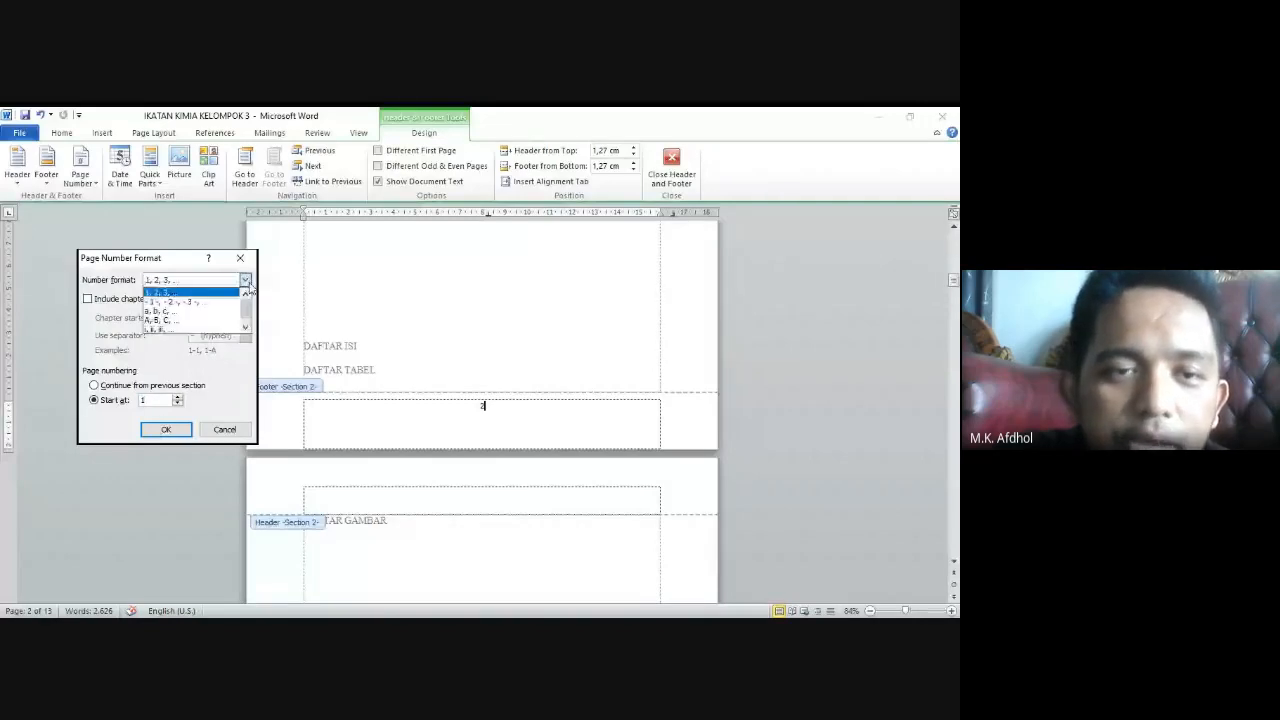
left_click(186, 337)
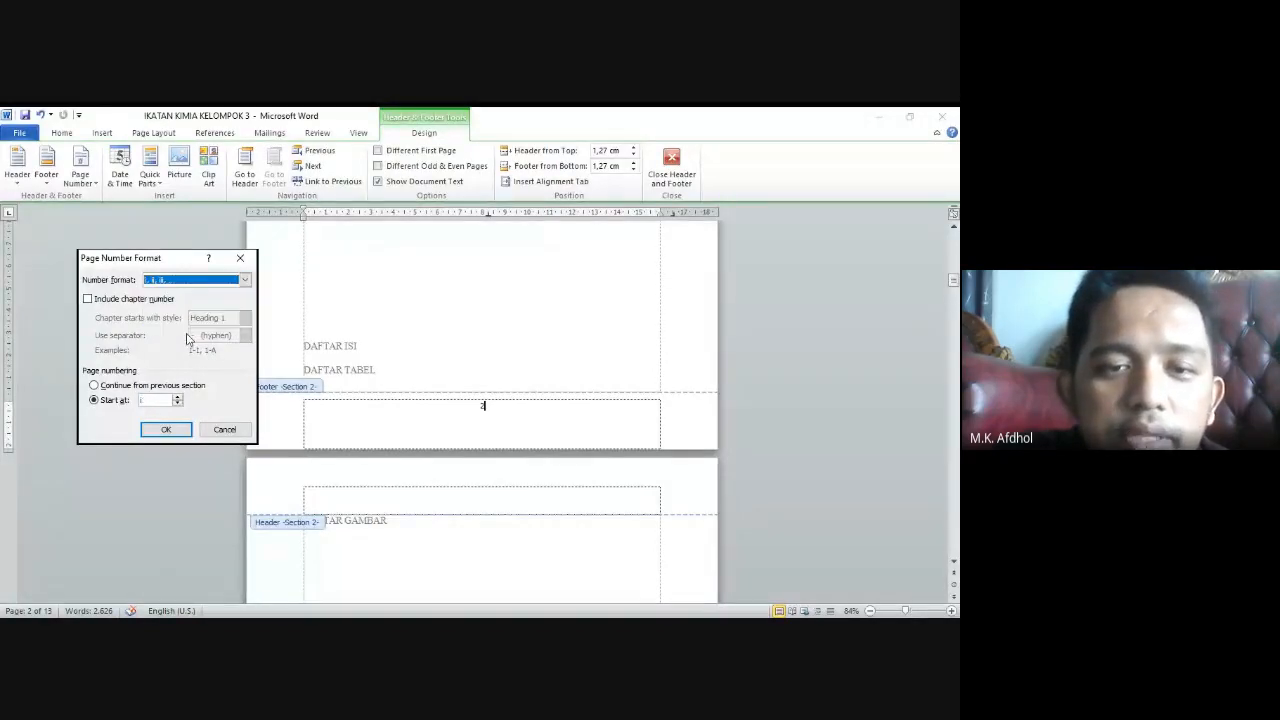
left_click(168, 430)
Check the page numbering in the footers from the cover through the section 2 pages
scroll(175, 430, "up", 3)
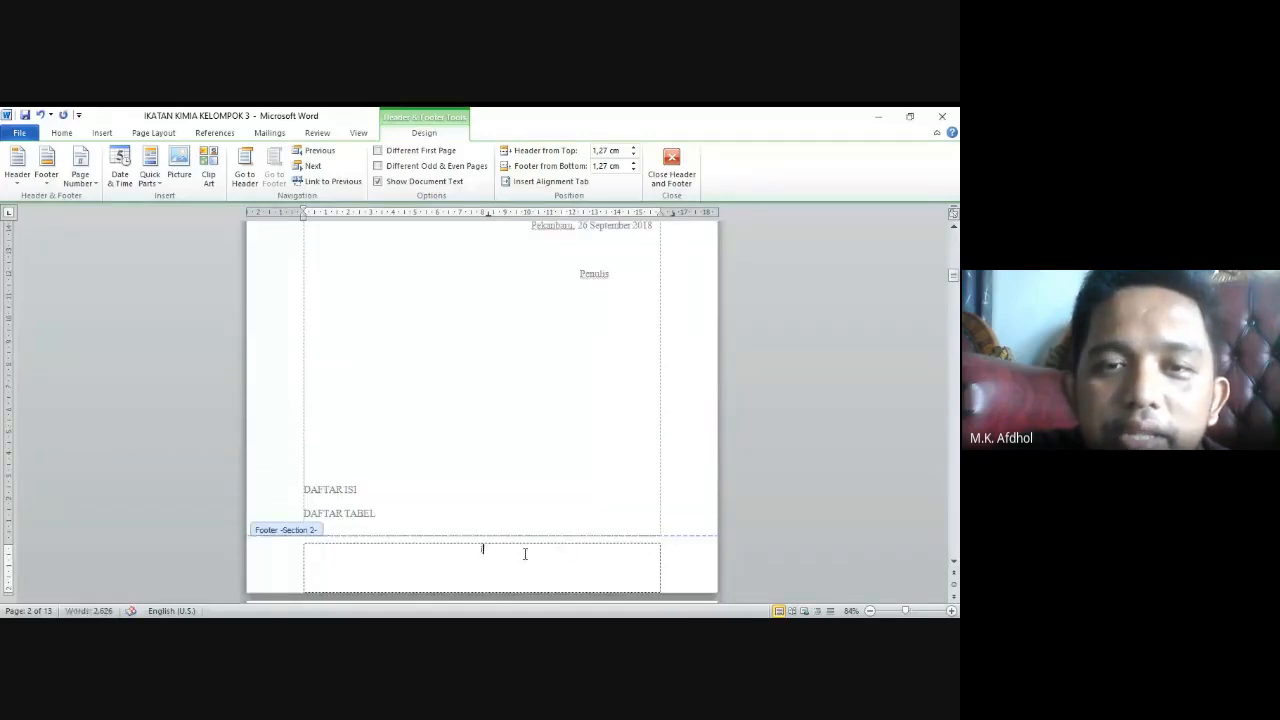
scroll(520, 543, "up", 5)
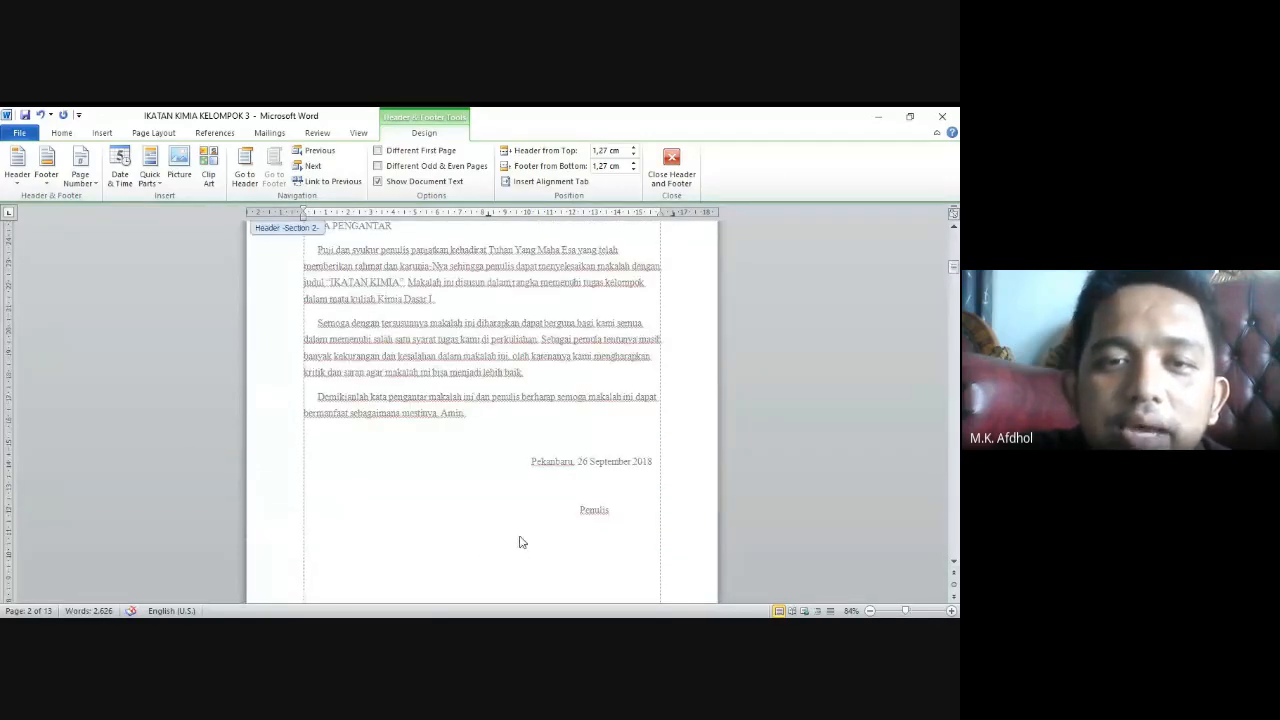
scroll(520, 543, "up", 4)
scroll(520, 543, "up", 1)
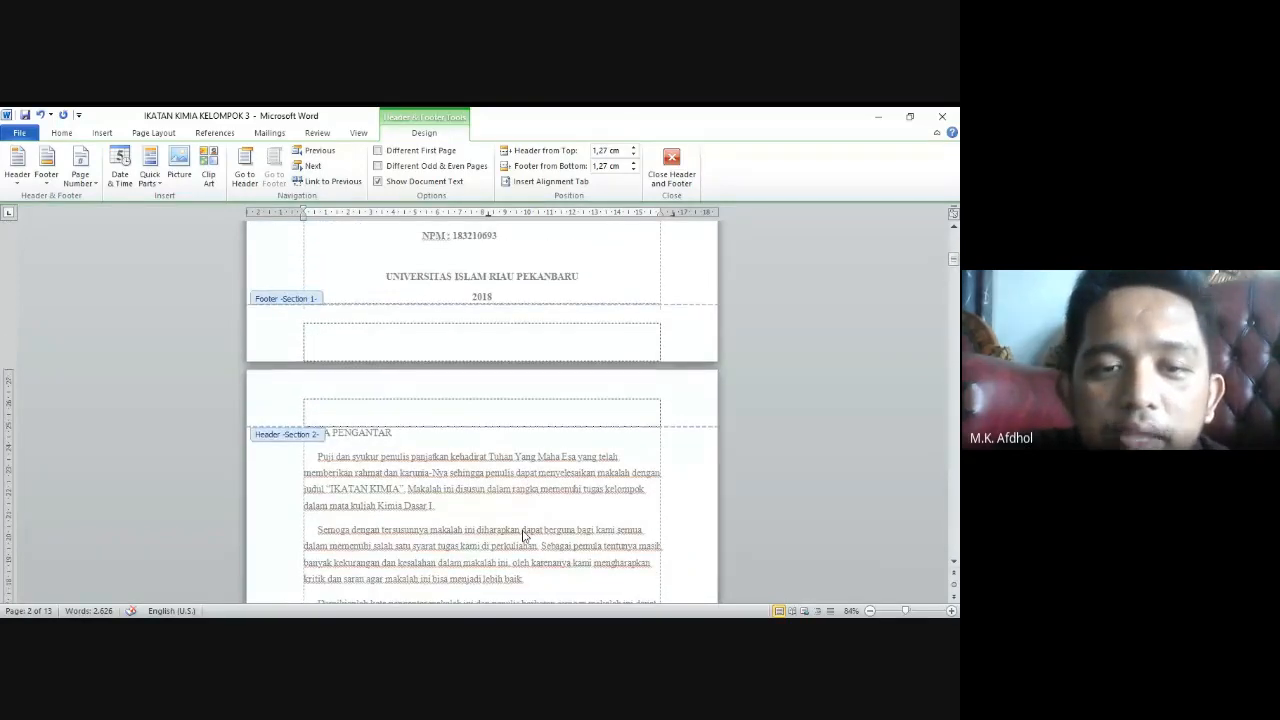
scroll(523, 535, "down", 10)
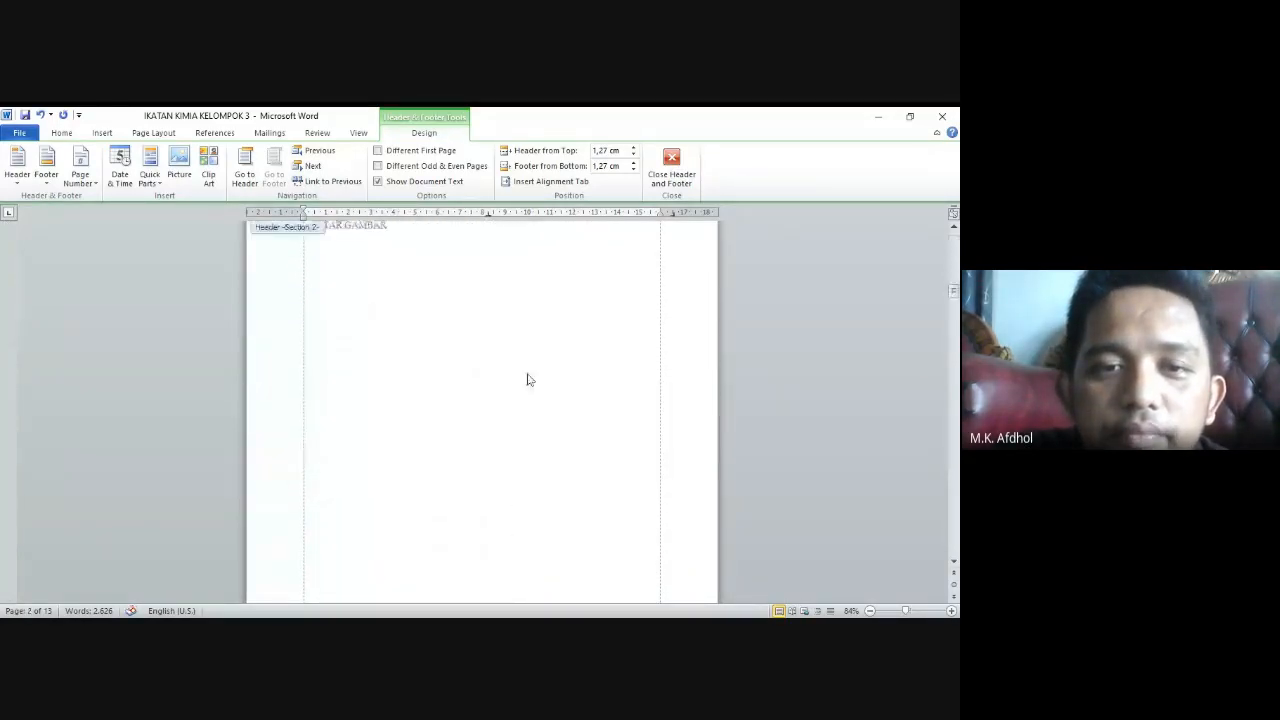
scroll(528, 379, "down", 10)
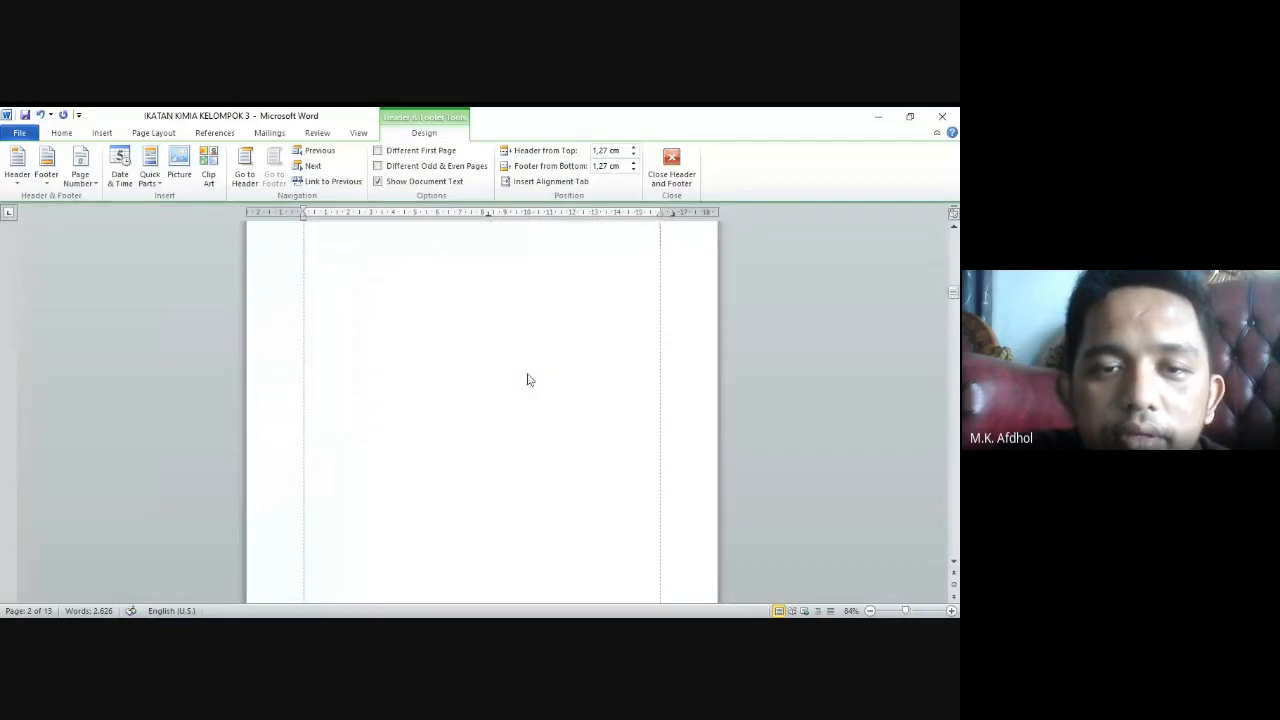
scroll(528, 376, "up", 8)
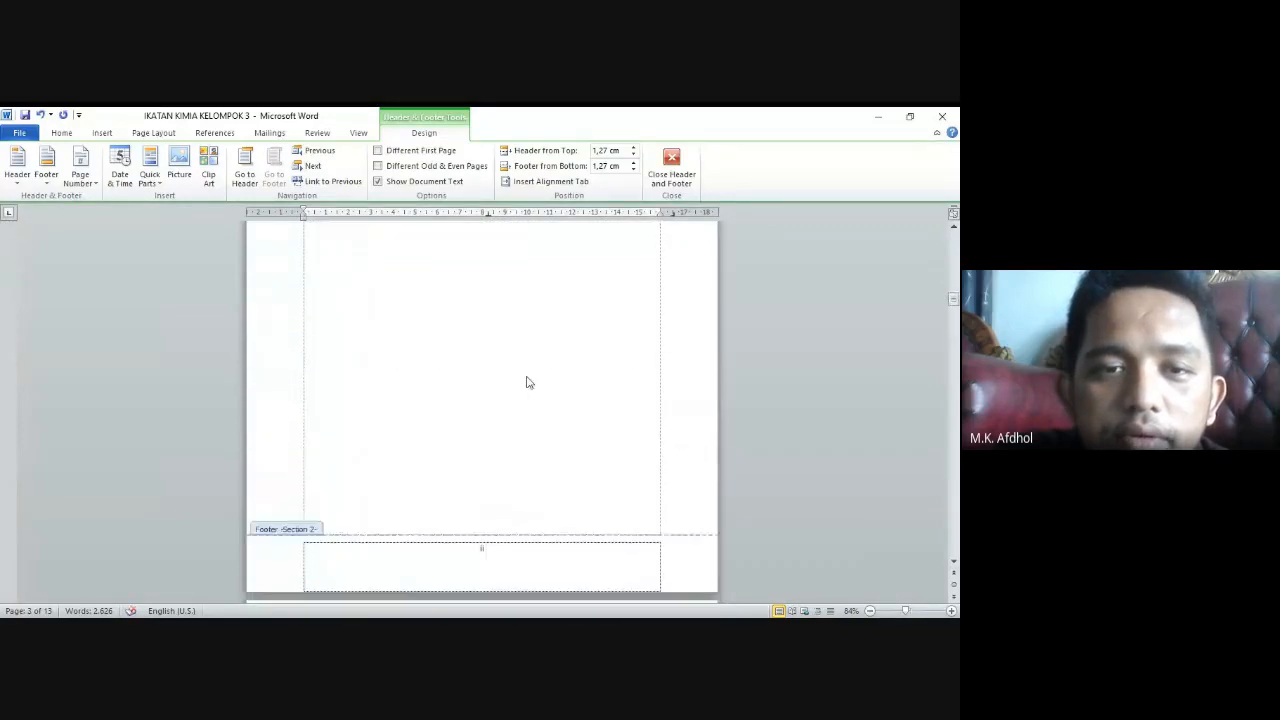
left_click(528, 377)
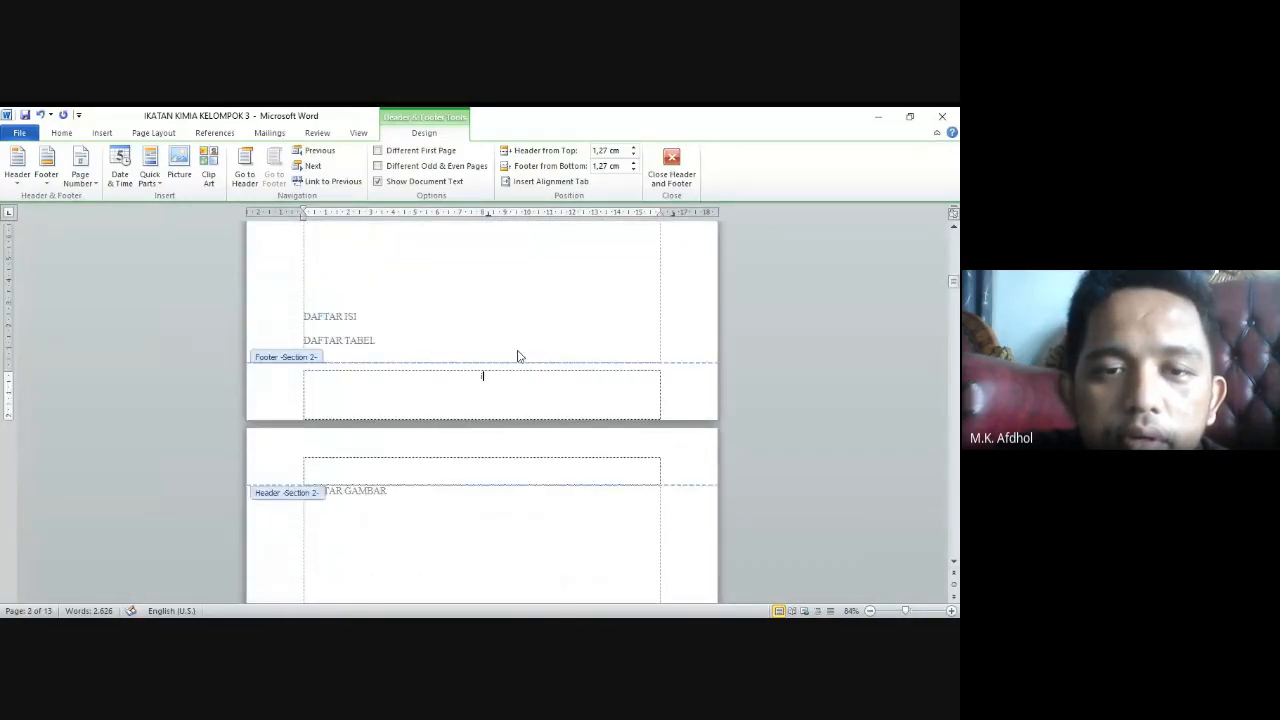
Leave footer editing and insert a next-page section break before the DAFTAR ISI heading
double_click(518, 356)
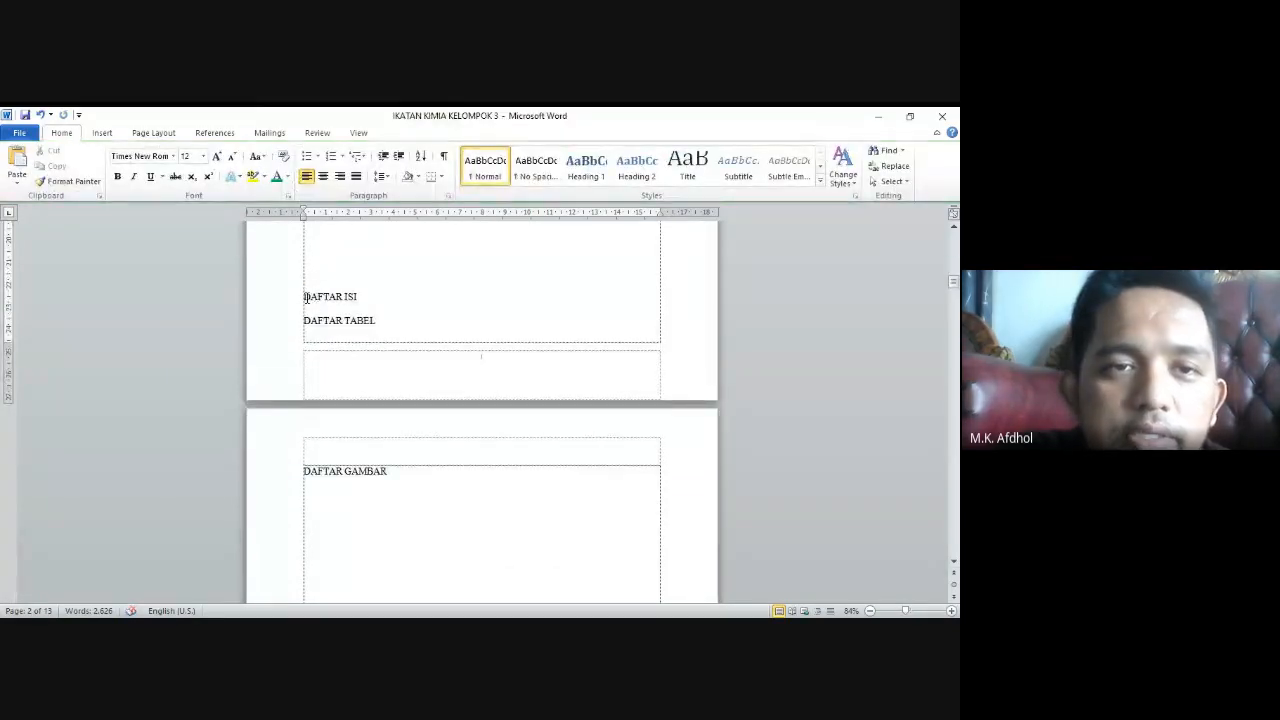
left_click(153, 132)
left_click(257, 150)
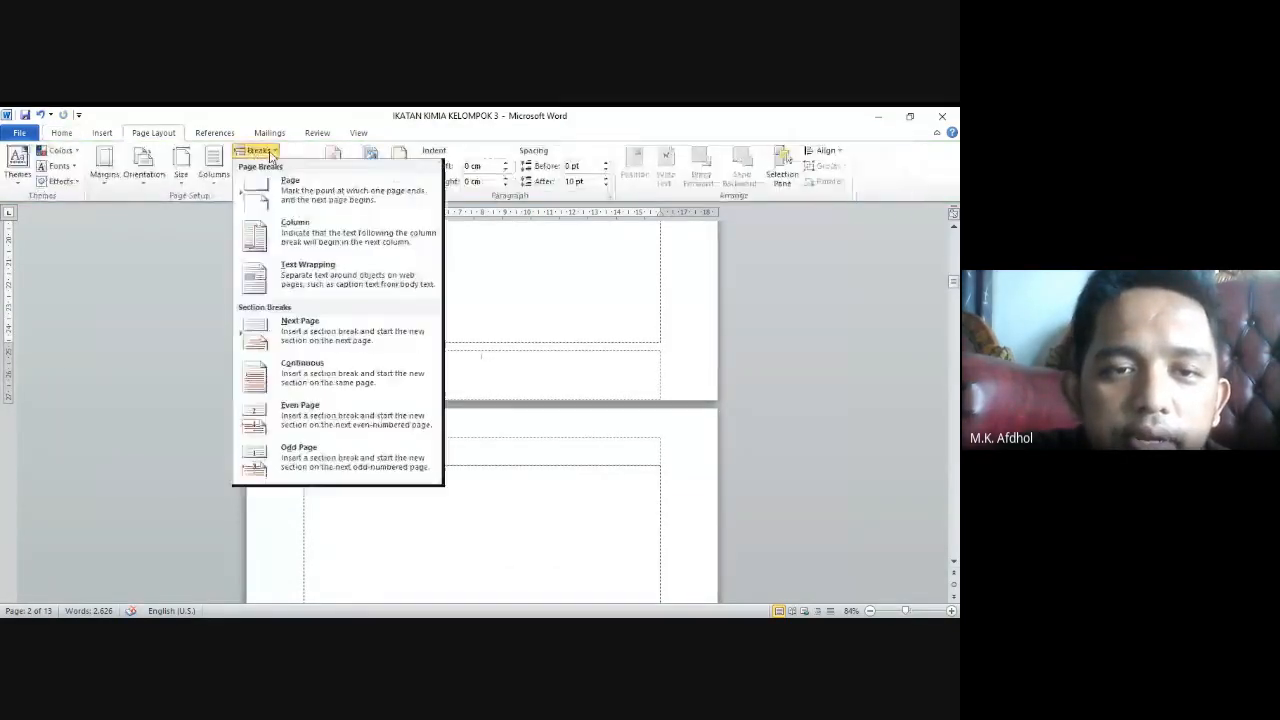
left_click(297, 190)
scroll(340, 360, "down", 1)
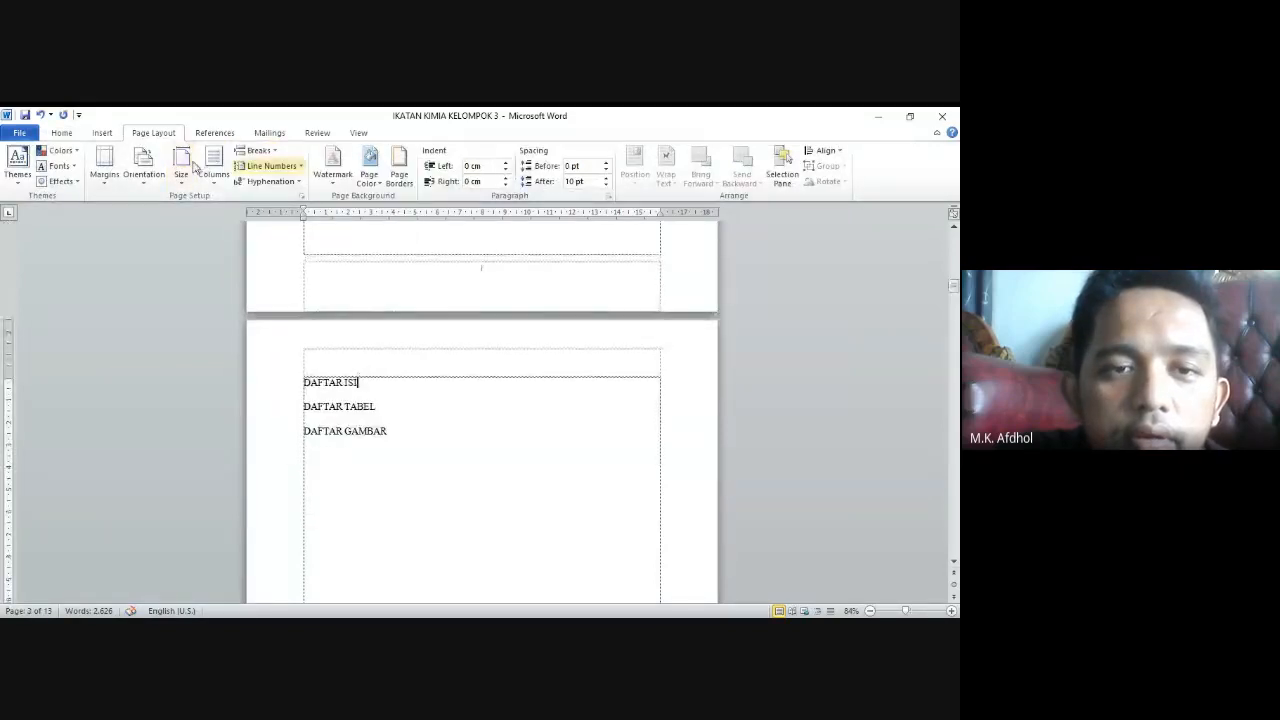
Insert a next-page section break after DAFTAR ISI and delete the empty line above DAFTAR TABEL
left_click(279, 150)
left_click(286, 334)
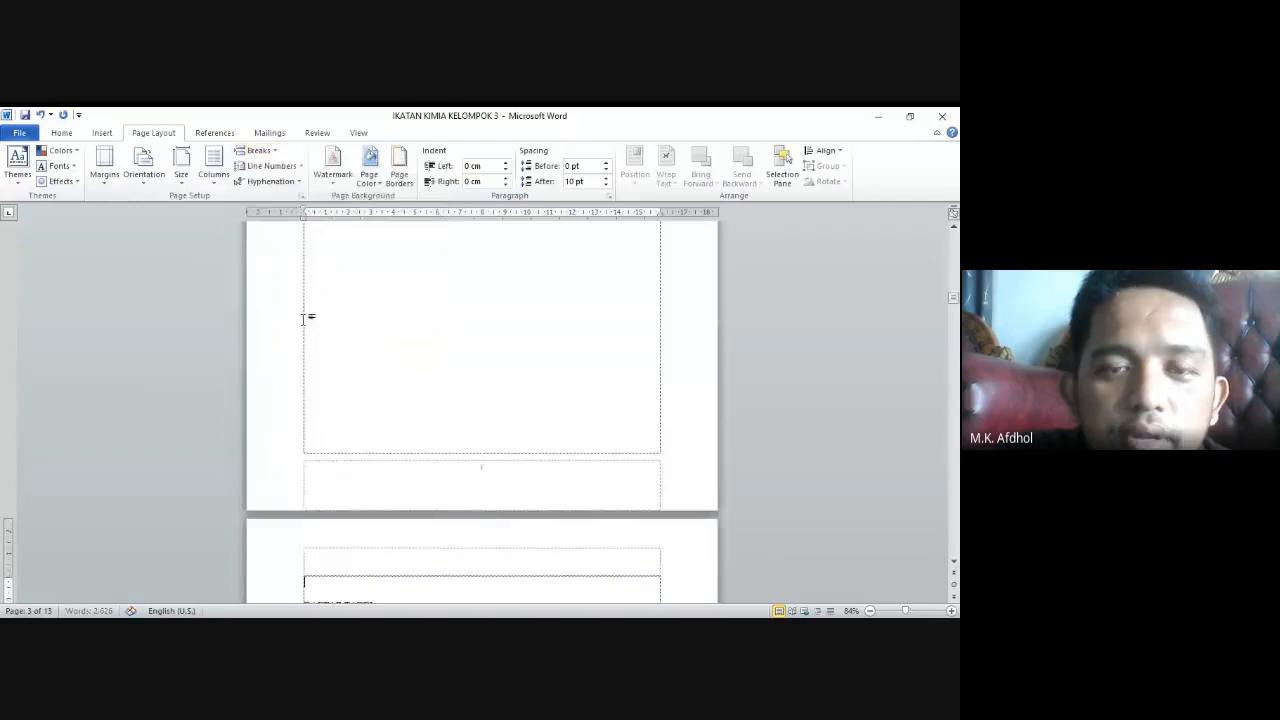
key("Delete")
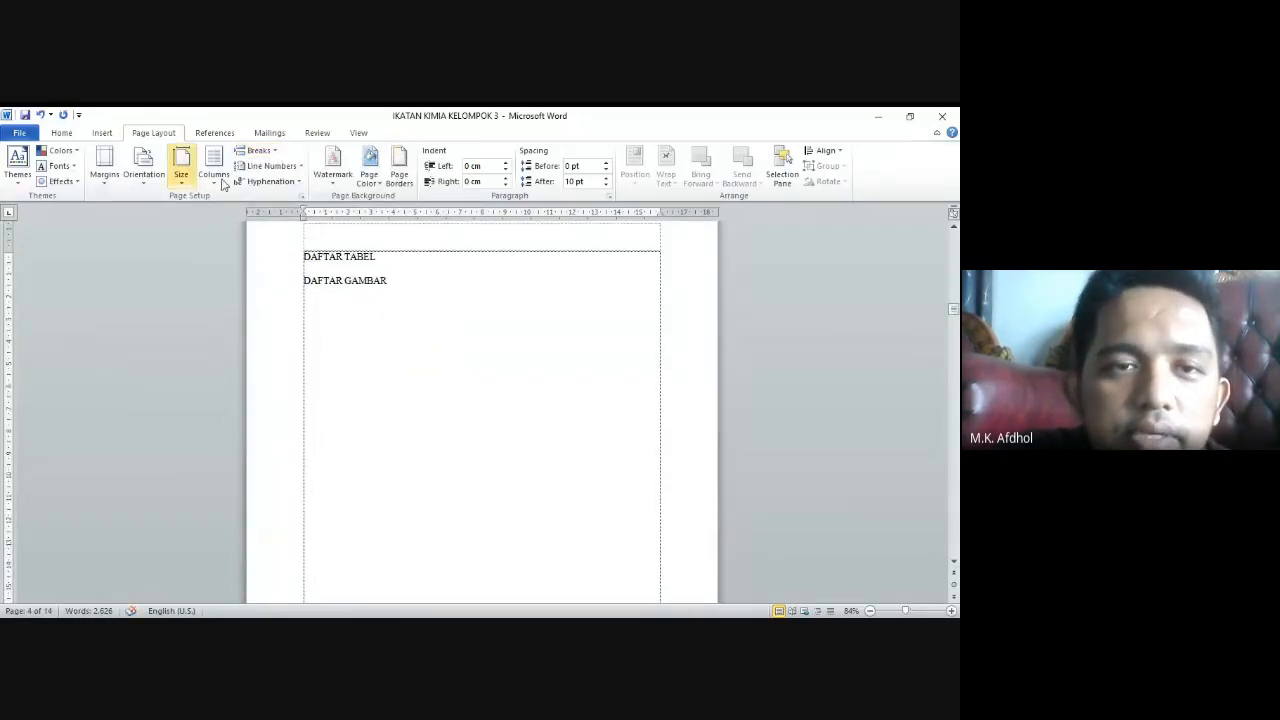
Insert a next-page section break after DAFTAR TABEL so DAFTAR GAMBAR starts on its own page
left_click(280, 151)
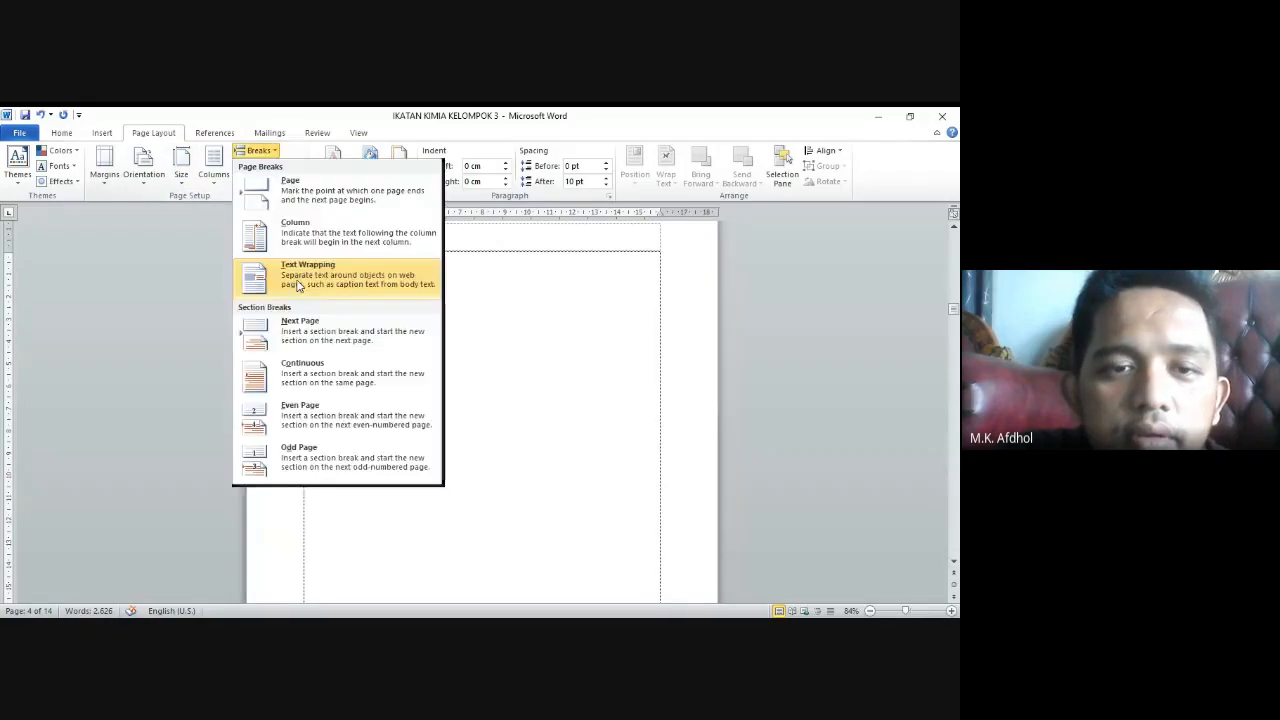
left_click(320, 335)
scroll(427, 366, "down", 3)
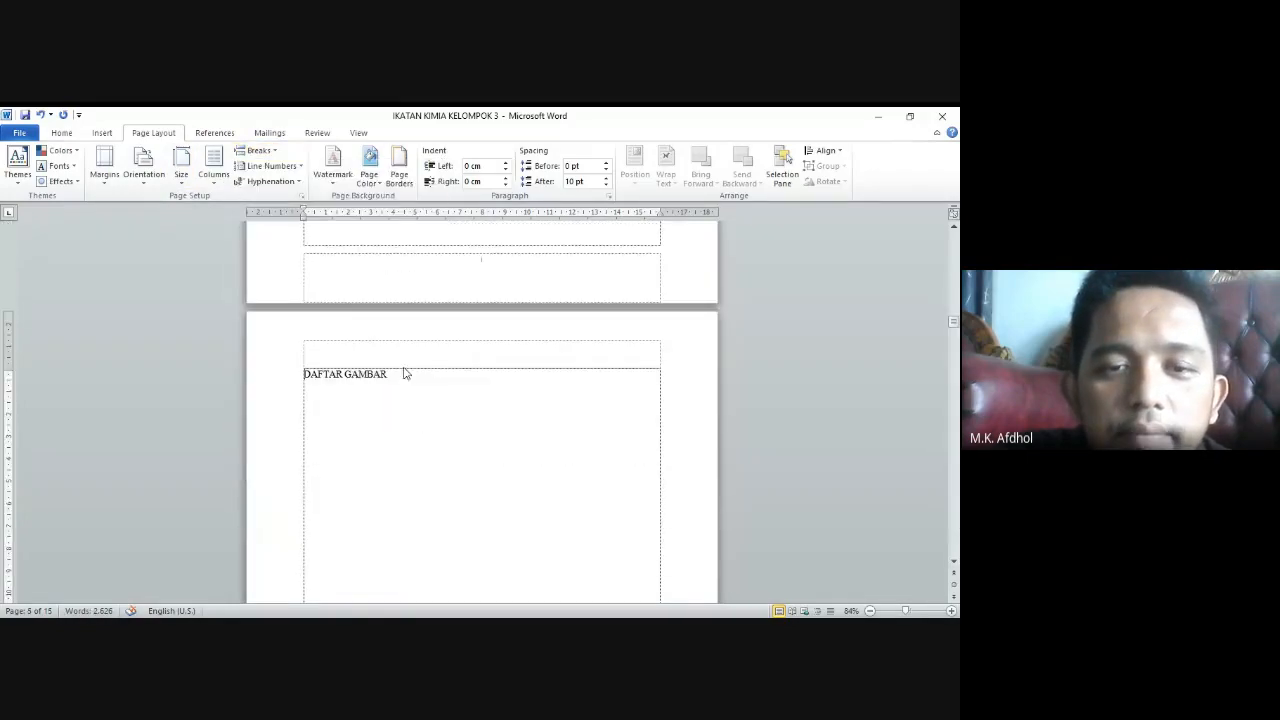
Examine the section labels and previous-section links in the headers and footers around the DAFTAR GAMBAR and PEMBAHASAN pages, ending in the body text
scroll(429, 368, "down", 7)
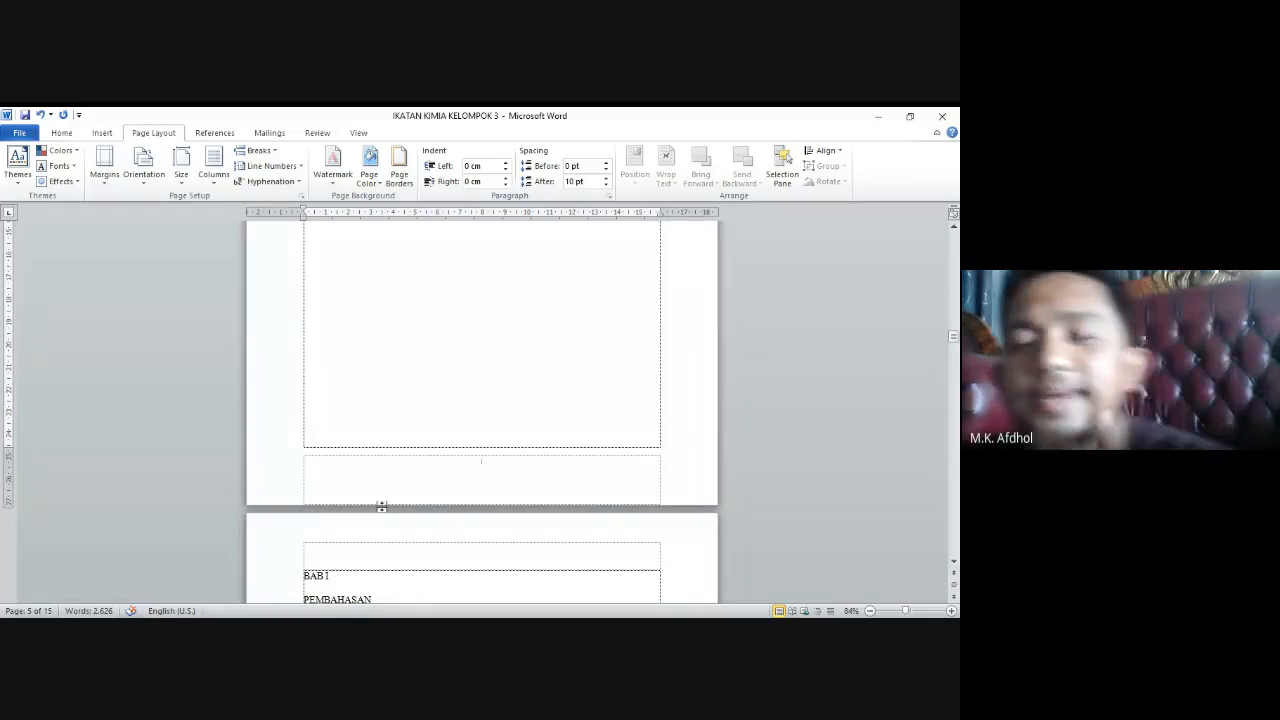
double_click(382, 471)
scroll(336, 477, "down", 4)
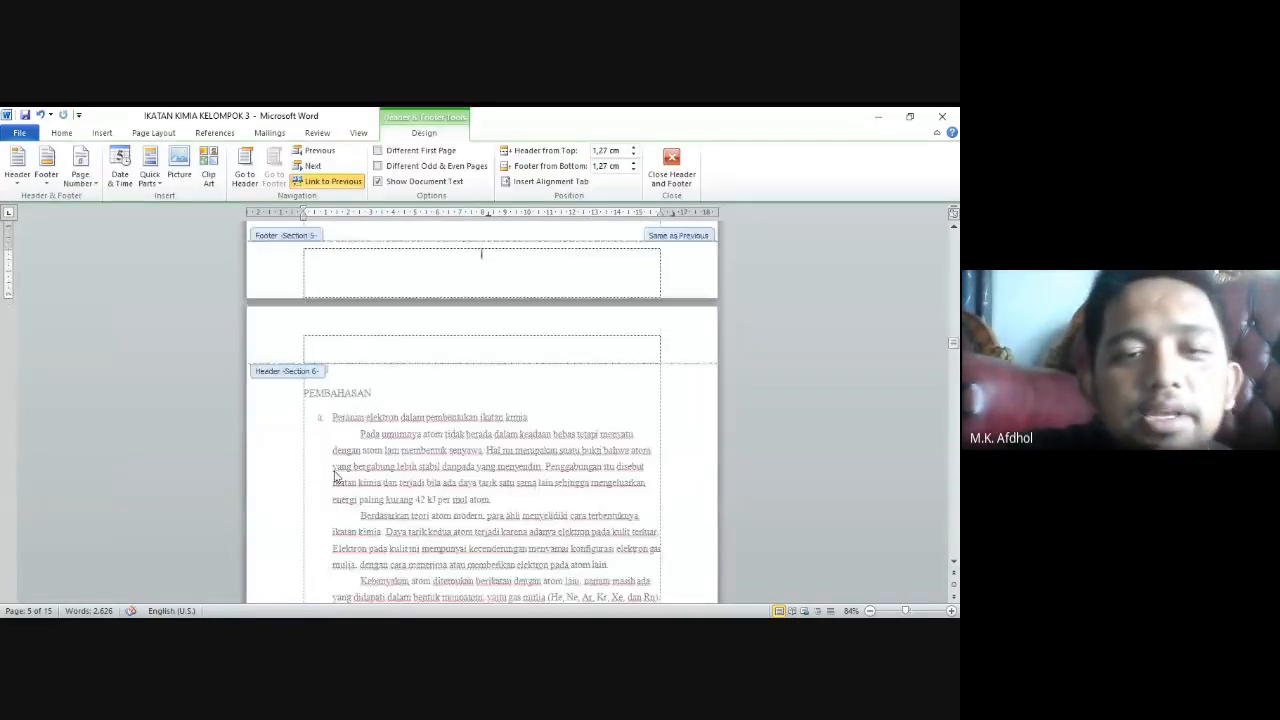
scroll(336, 477, "up", 10)
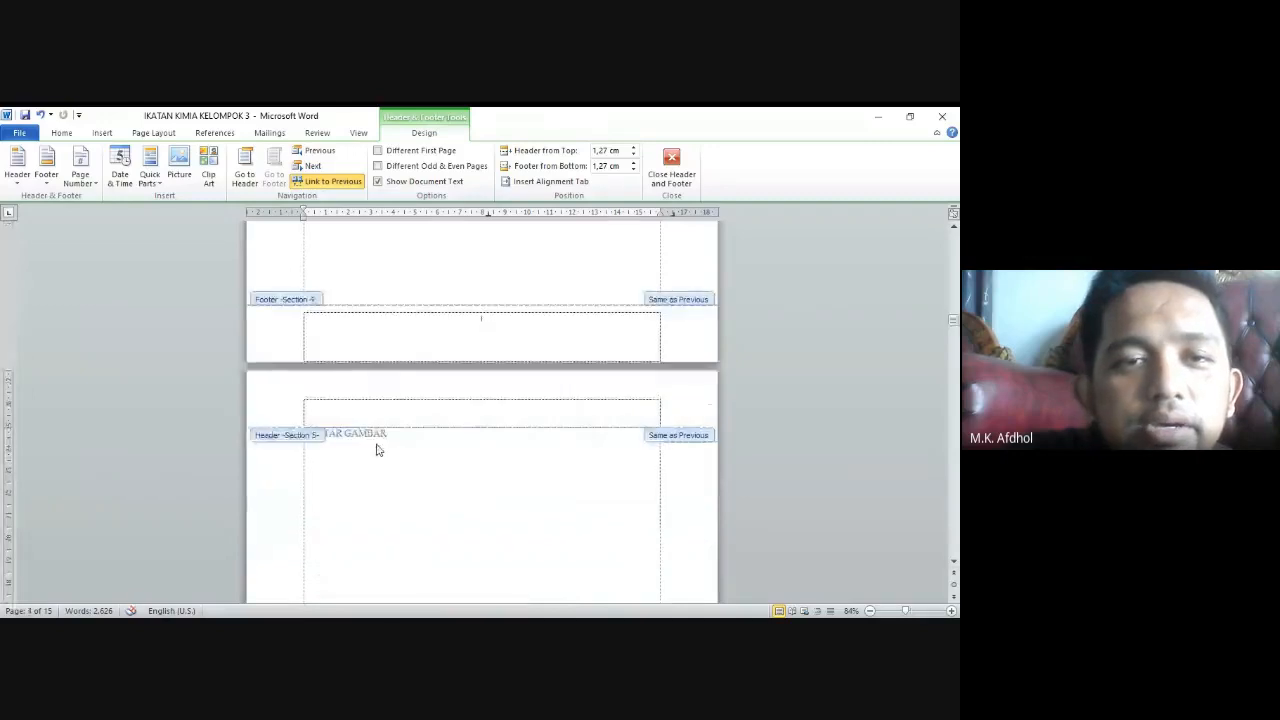
double_click(376, 449)
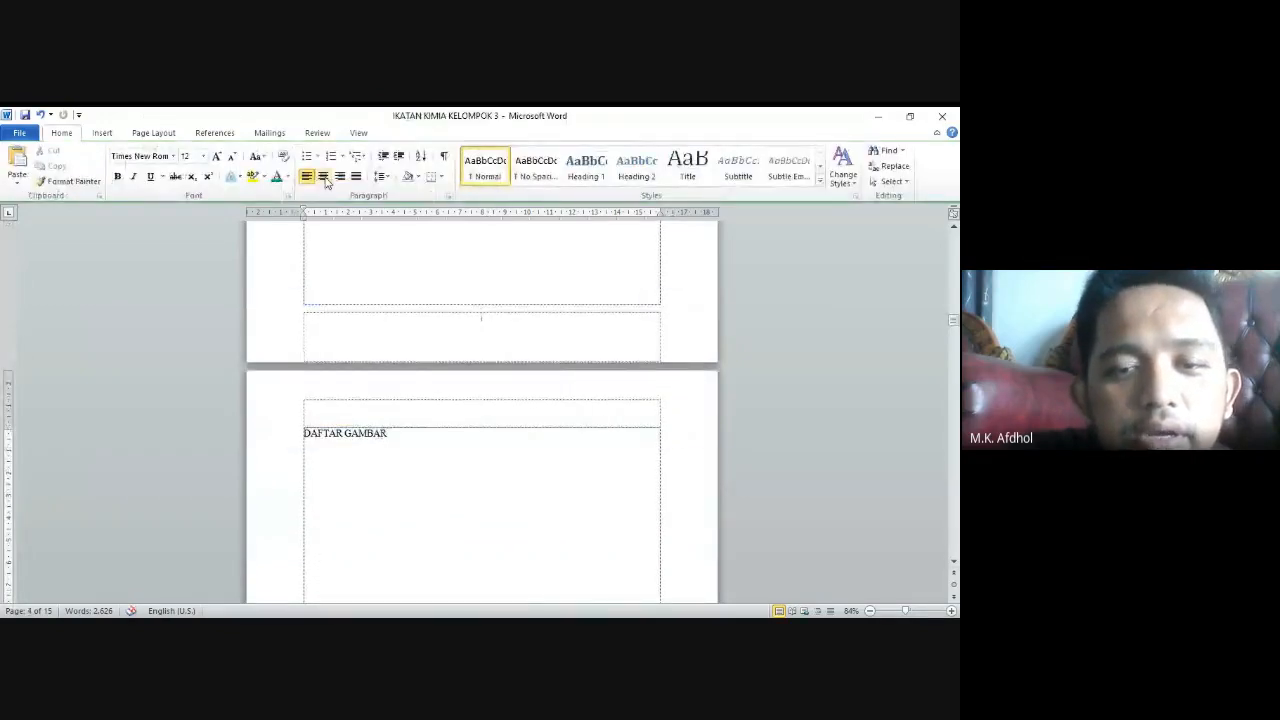
Center the DAFTAR GAMBAR heading on its page
left_click(323, 177)
scroll(413, 333, "up", 3)
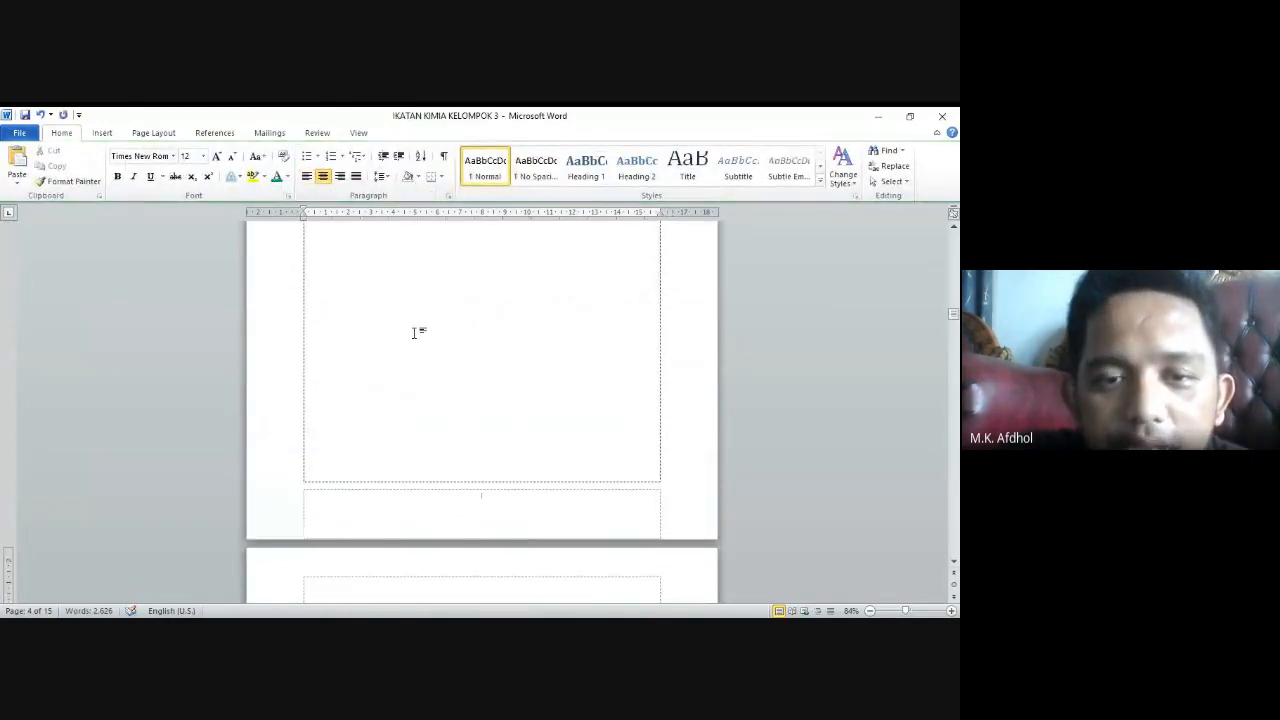
scroll(413, 333, "down", 3)
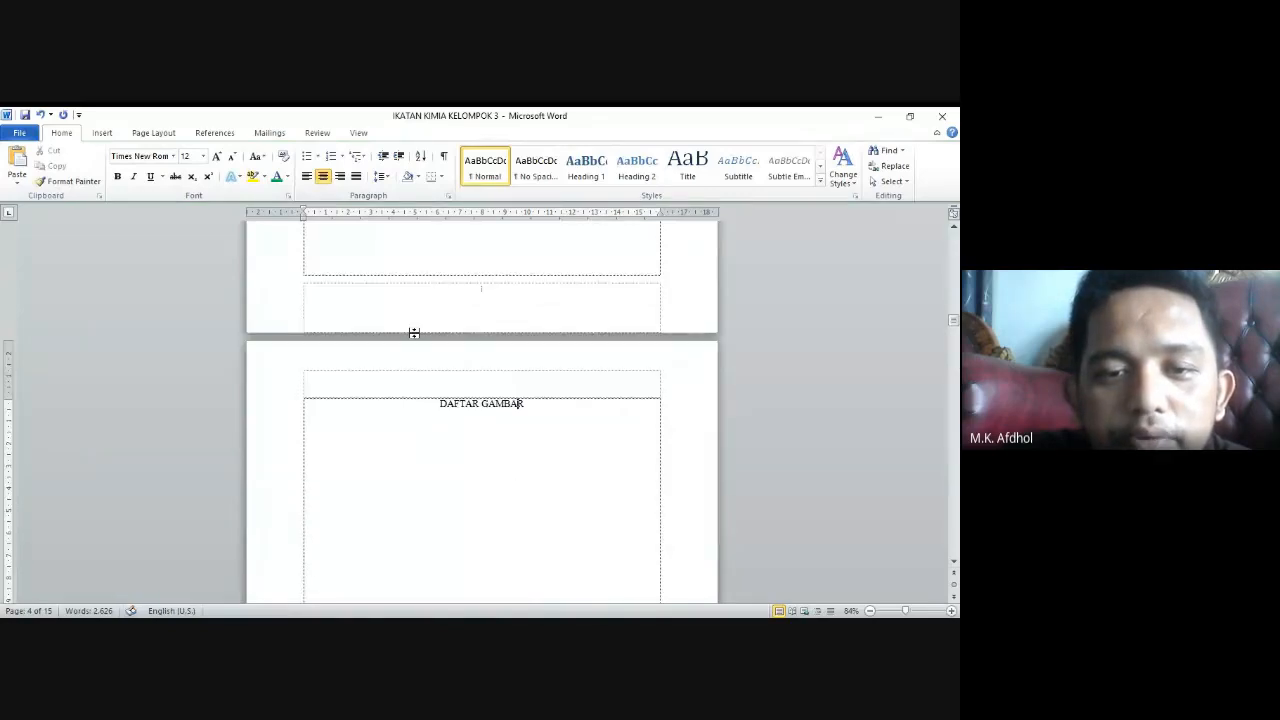
Set the page numbering in the DAFTAR TABEL section's footer to continue from the previous section
scroll(413, 333, "down", 8)
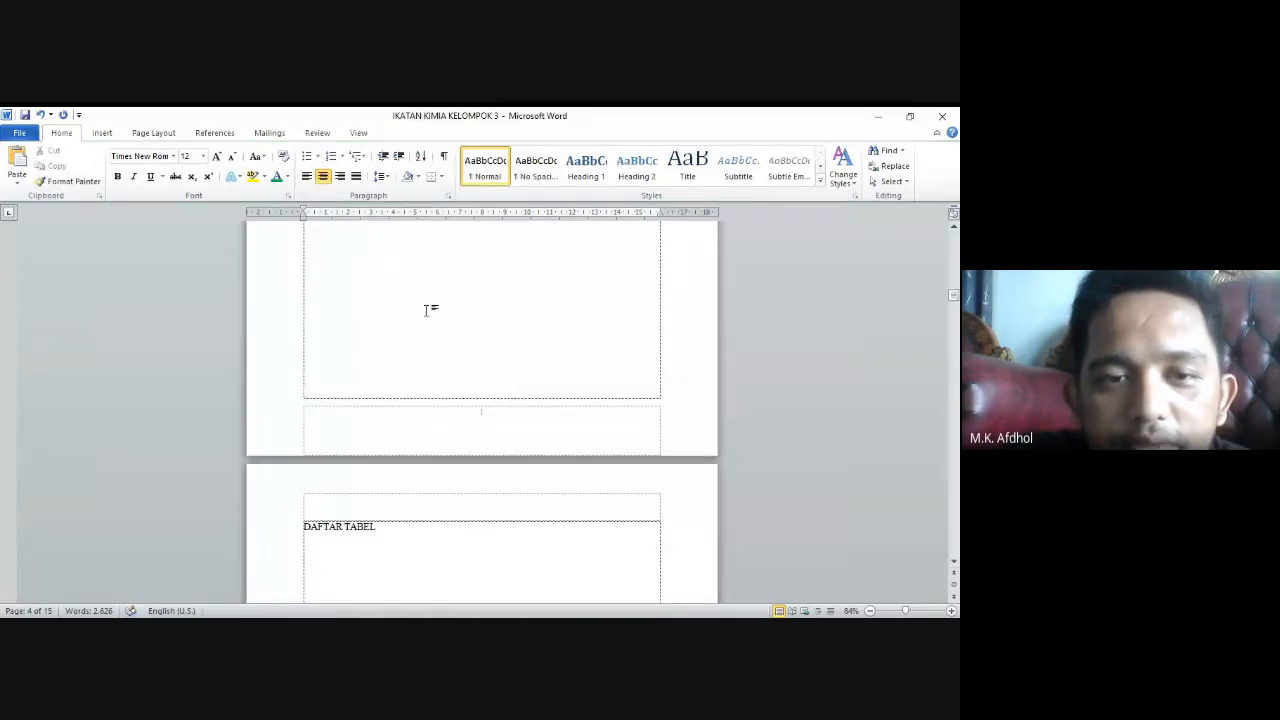
scroll(470, 400, "up", 5)
scroll(494, 414, "down", 10)
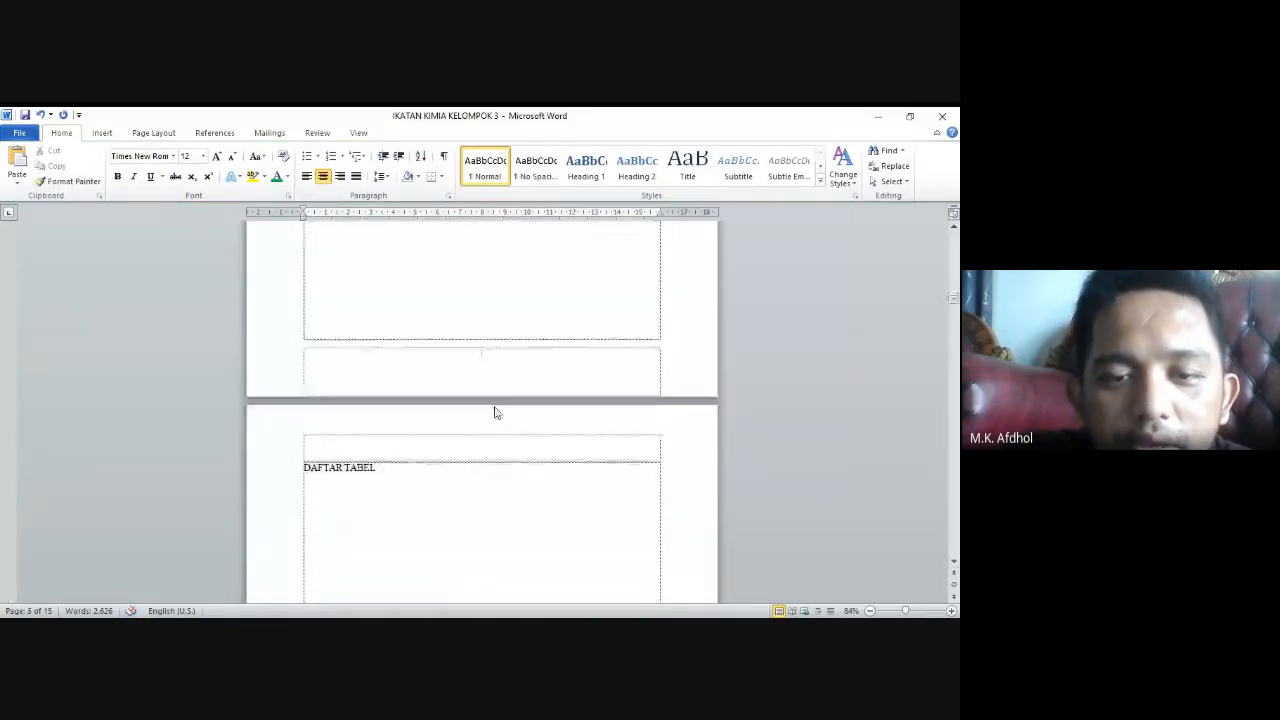
double_click(487, 532)
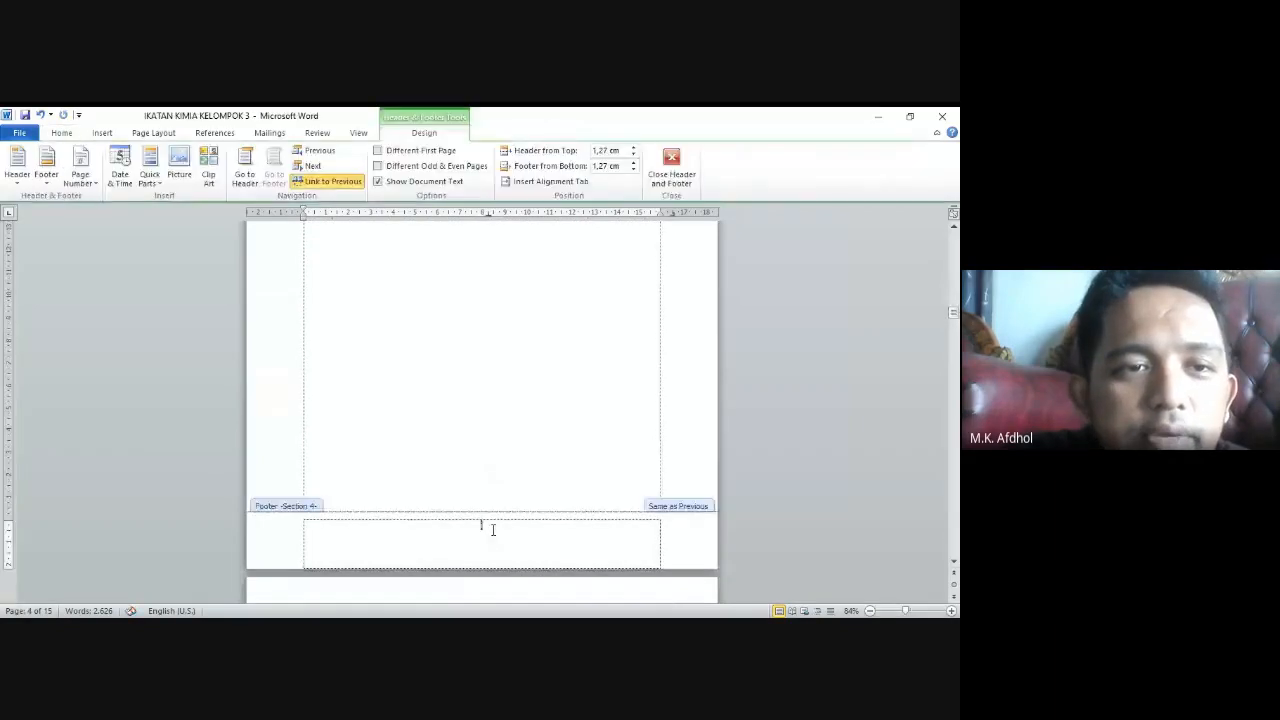
left_click(90, 178)
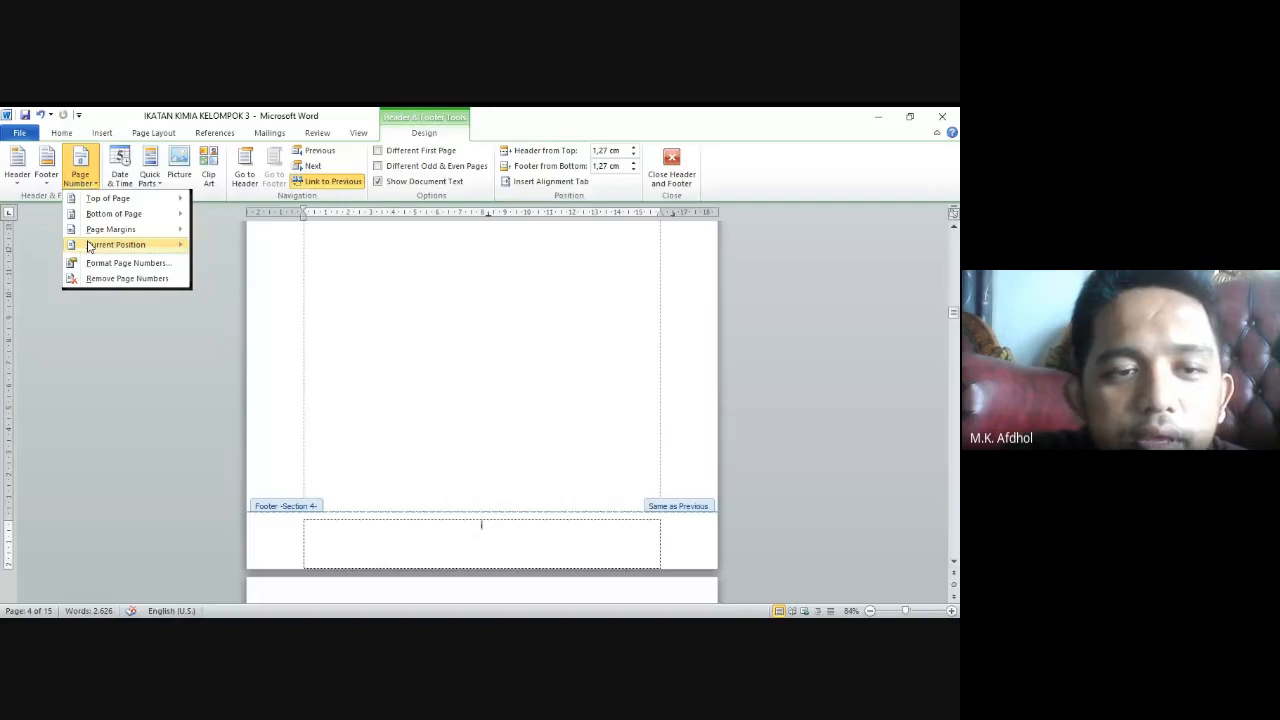
left_click(125, 262)
left_click(150, 385)
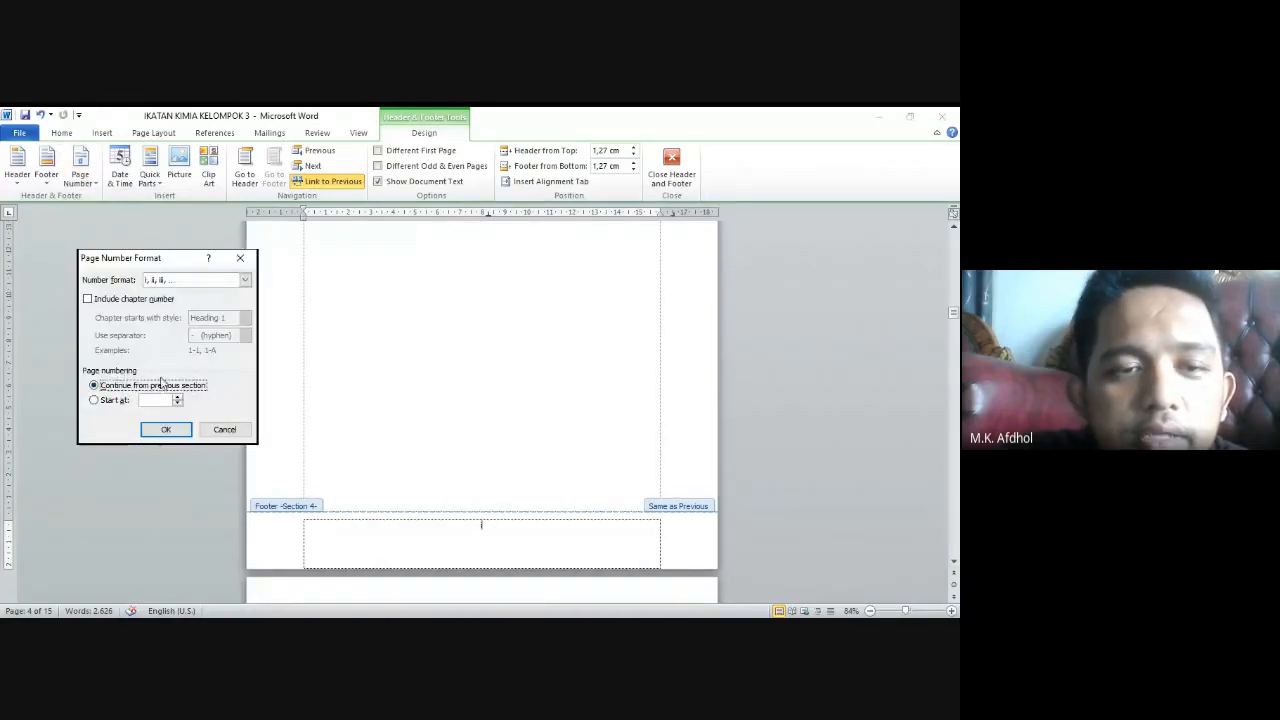
left_click(167, 431)
Set the page numbering in the DAFTAR GAMBAR section's footer to continue from the previous section
scroll(431, 537, "down", 5)
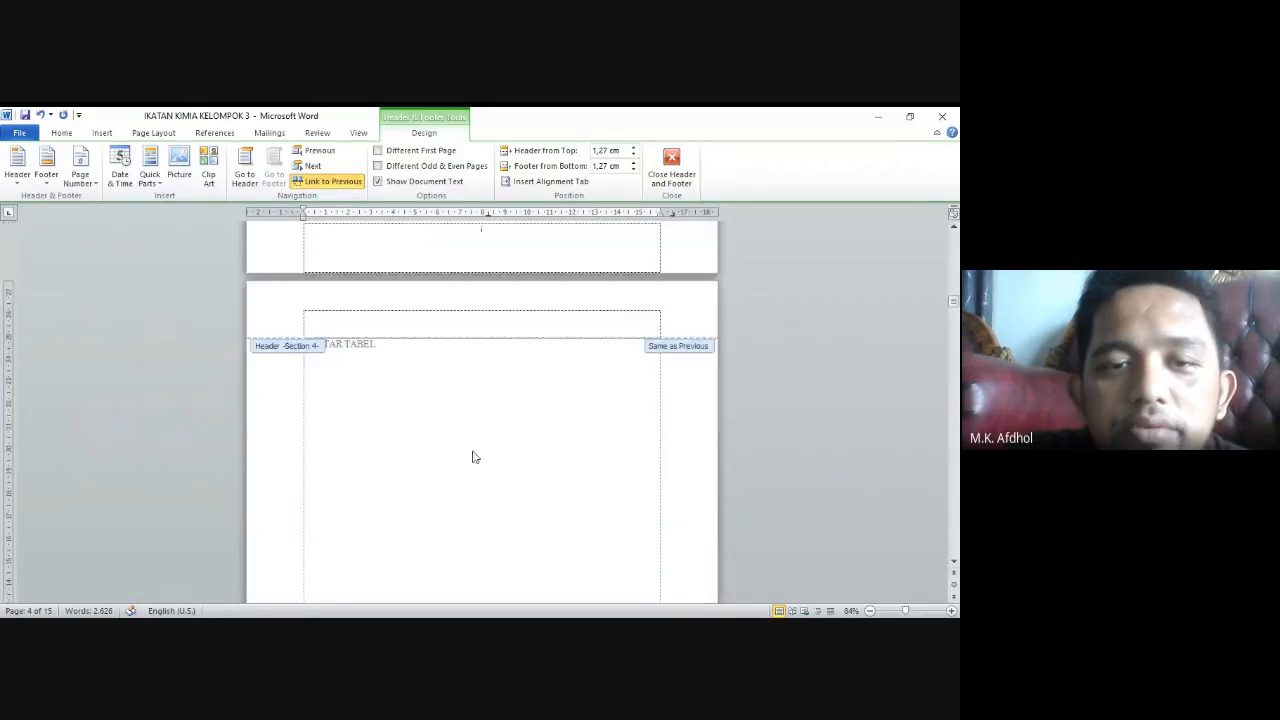
scroll(482, 281, "down", 10)
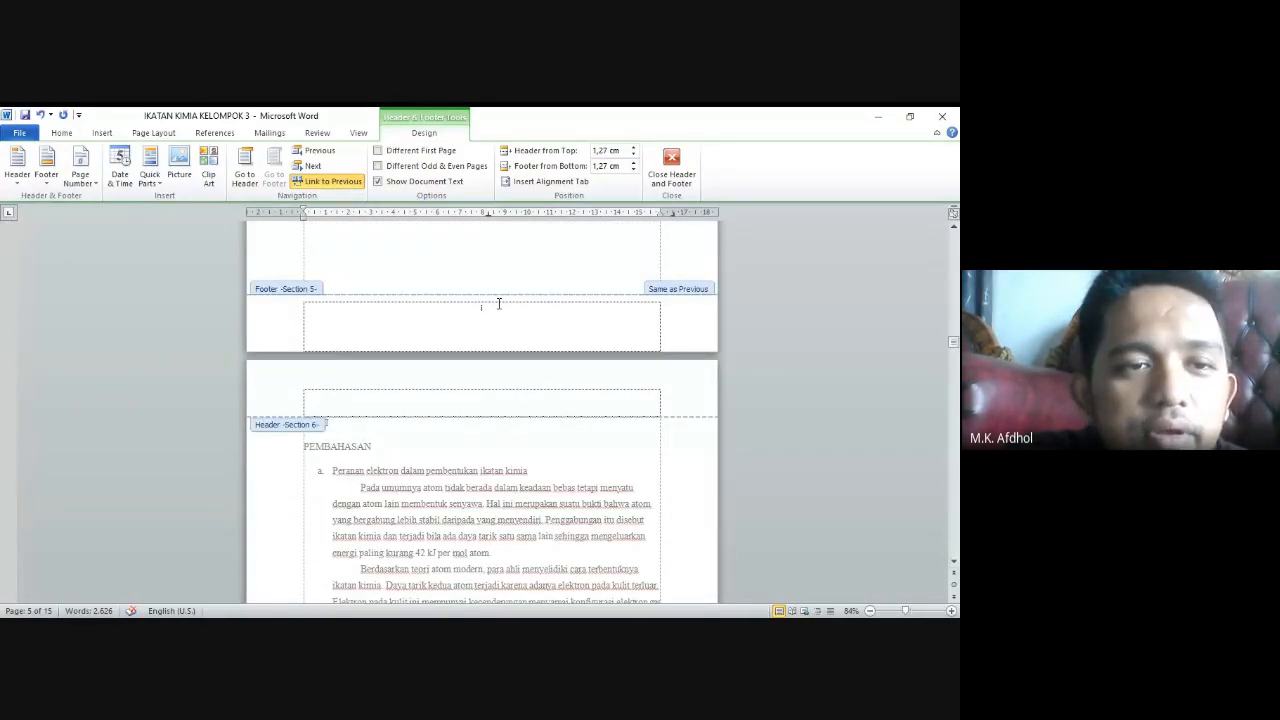
left_click(80, 165)
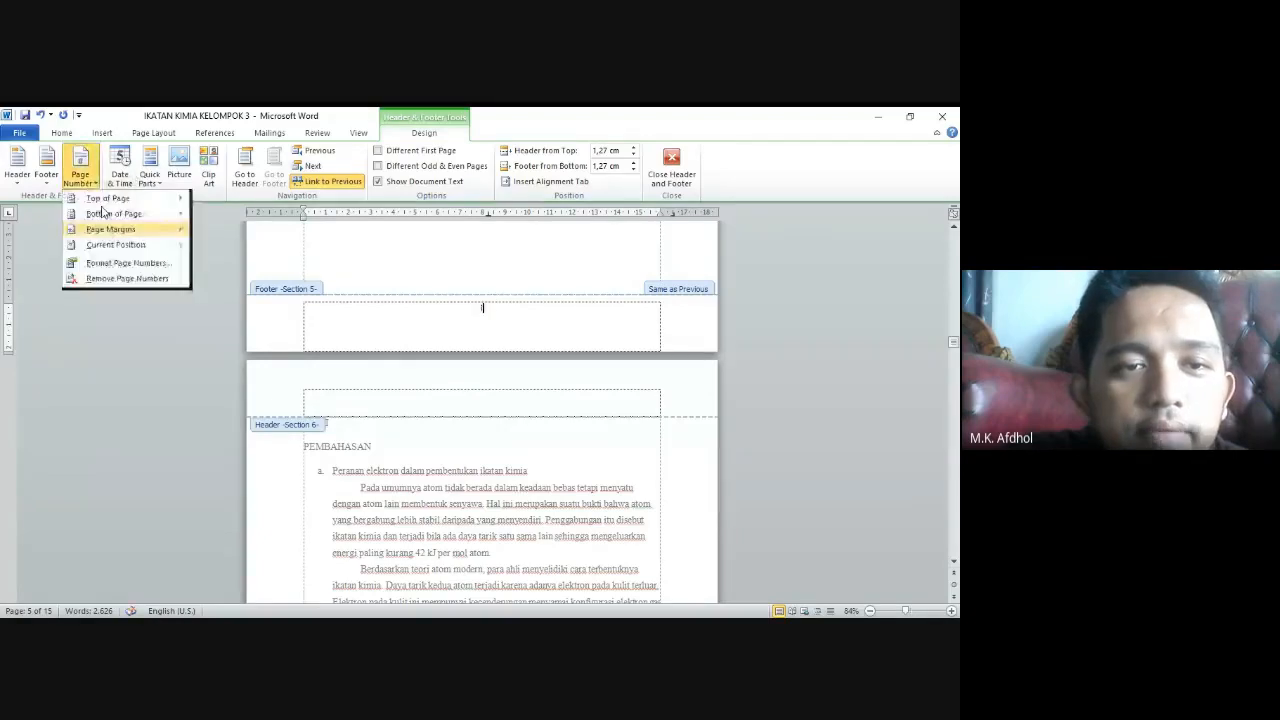
left_click(140, 263)
left_click(140, 385)
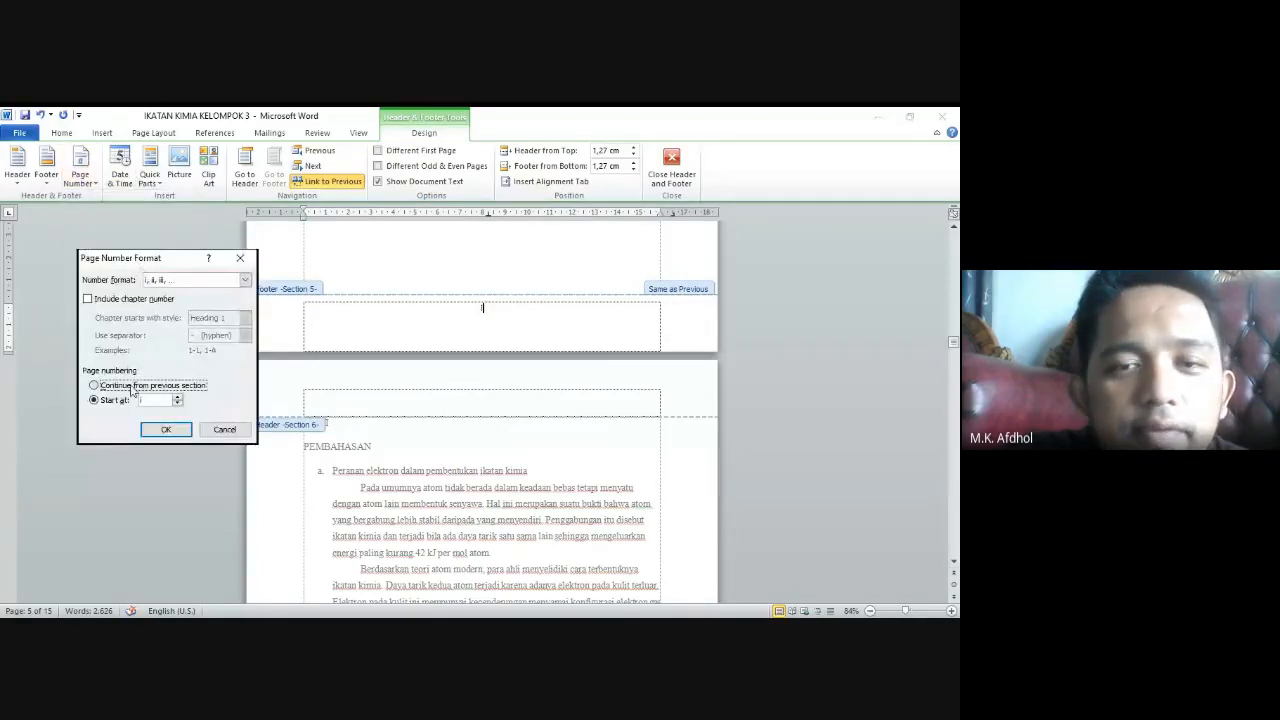
left_click(160, 428)
Review the footer page numbers from KATA PENGANTAR through the front-part lists to the first PEMBAHASAN page
scroll(459, 392, "down", 2)
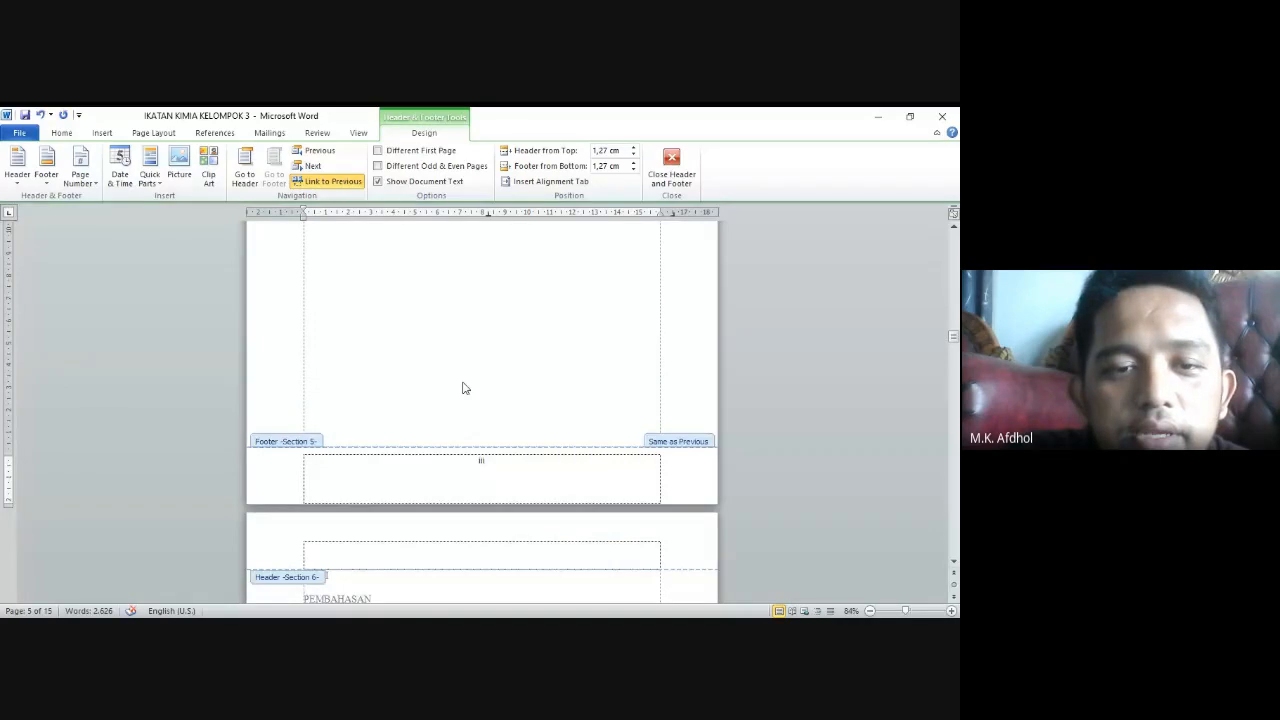
scroll(463, 388, "down", 1)
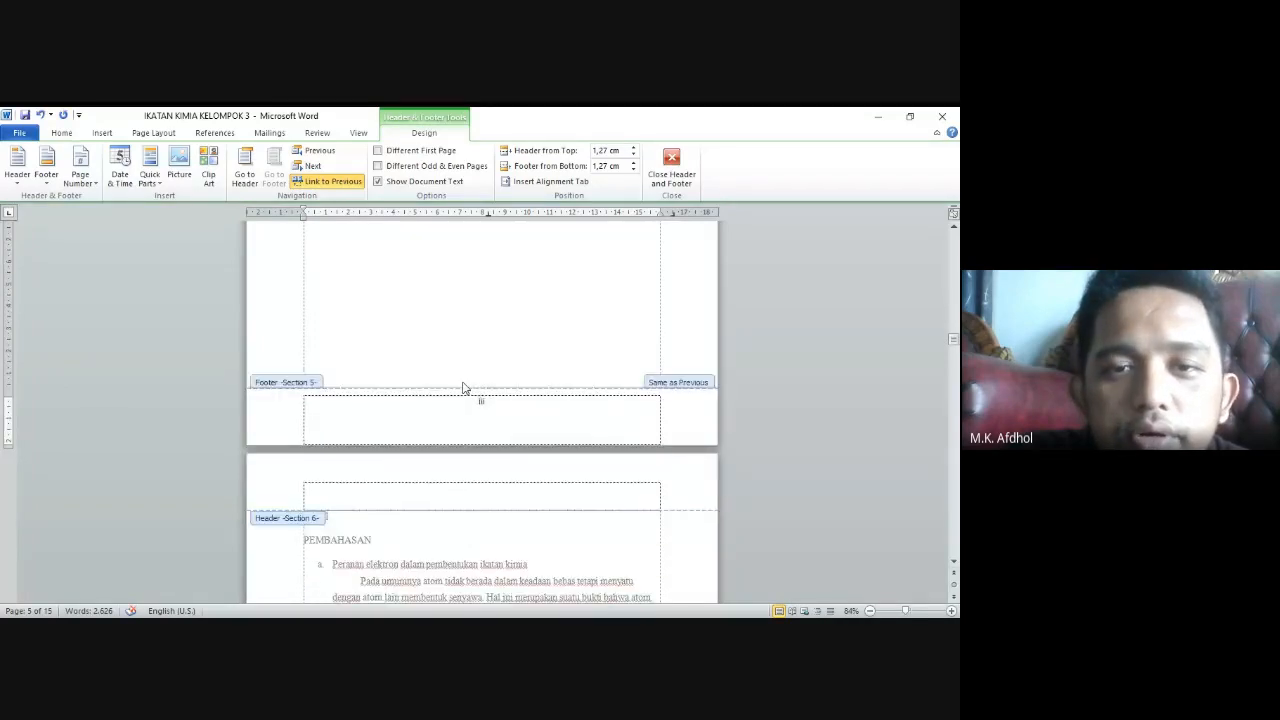
scroll(463, 388, "down", 3)
scroll(468, 378, "up", 10)
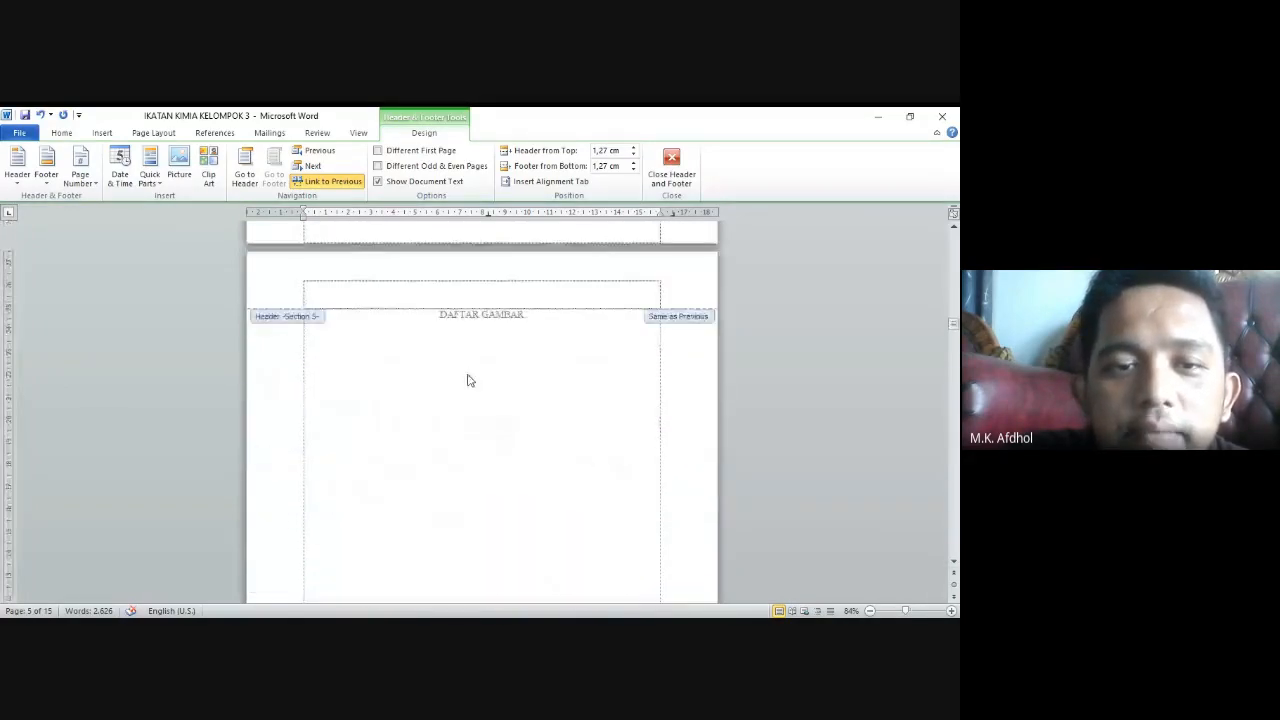
scroll(480, 350, "up", 15)
scroll(497, 311, "up", 20)
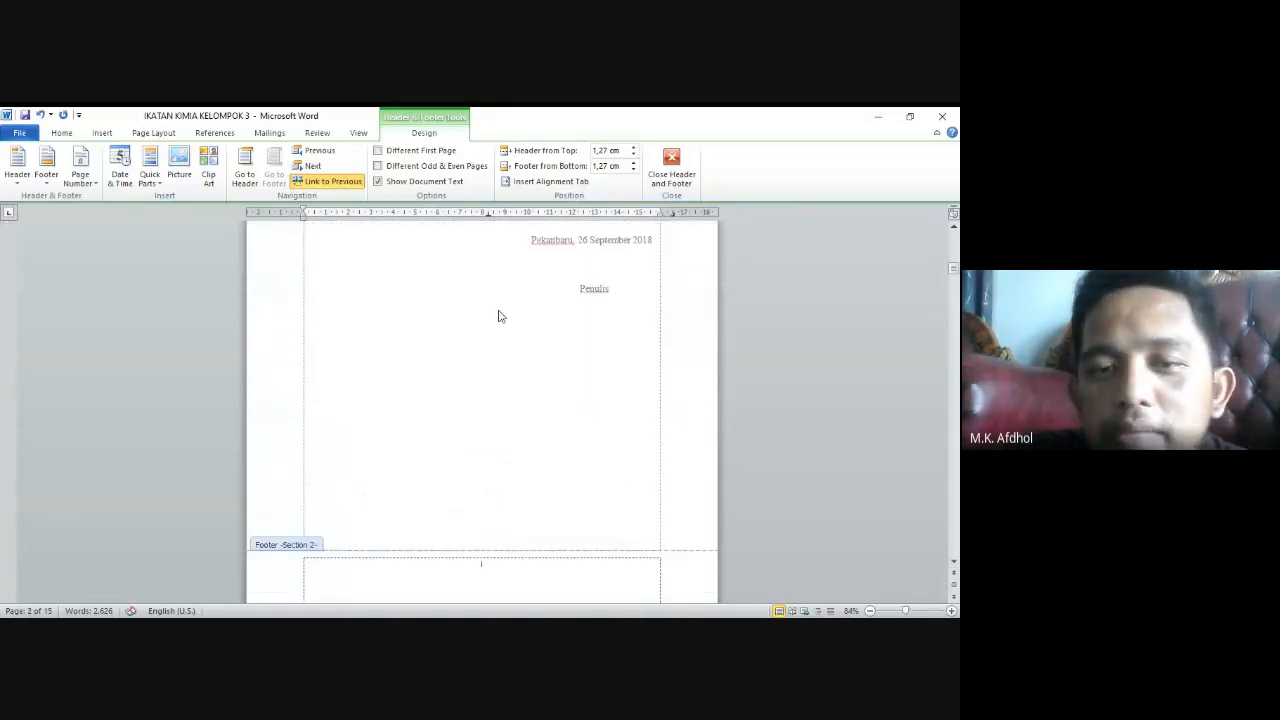
scroll(500, 316, "up", 3)
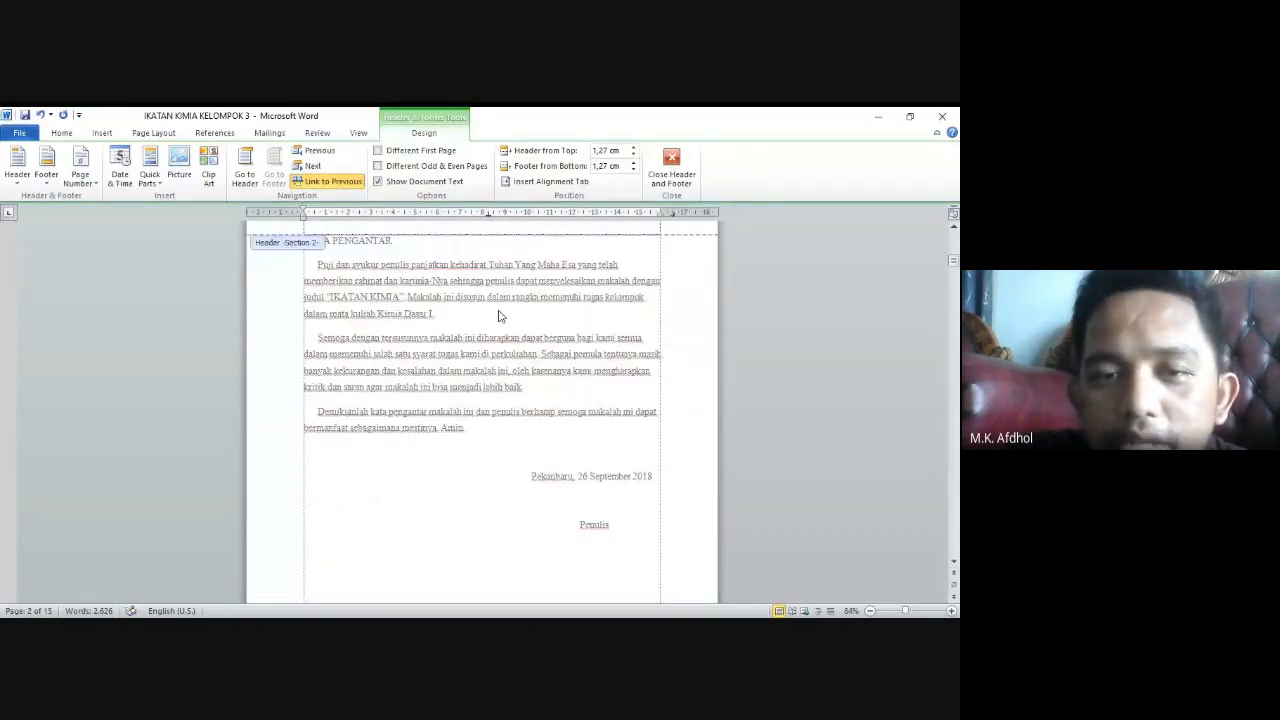
scroll(500, 316, "down", 20)
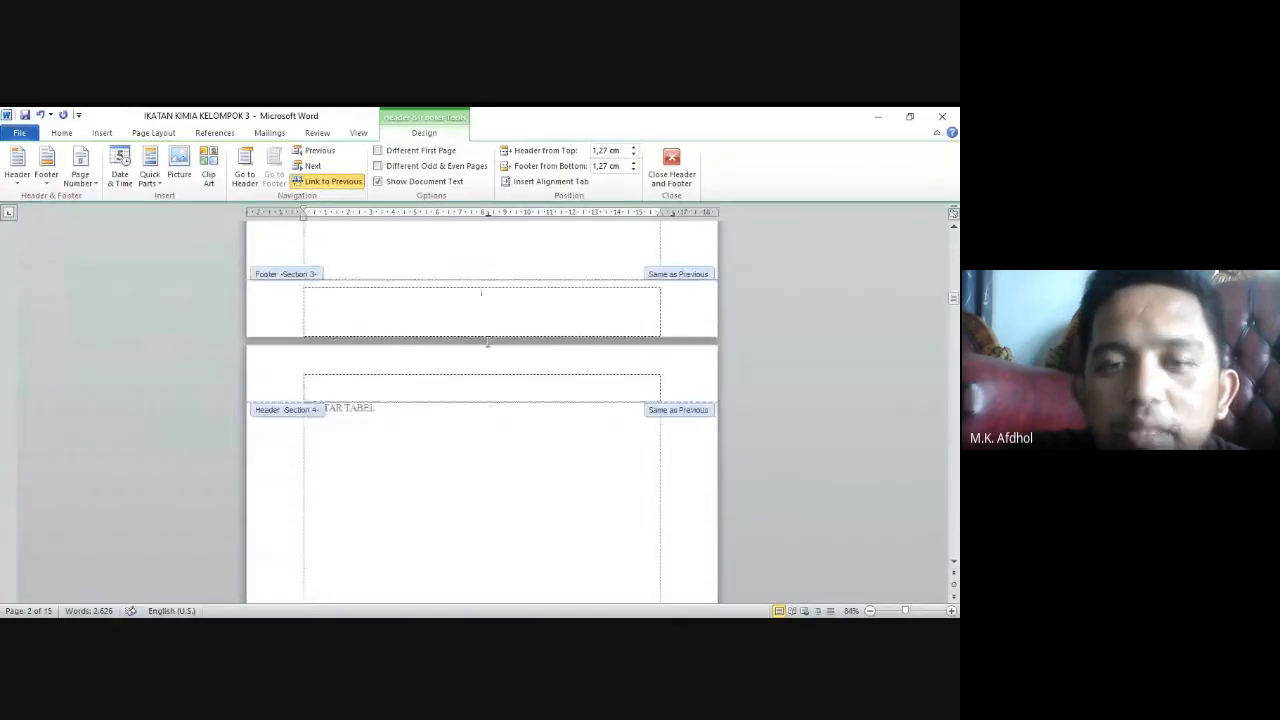
scroll(487, 341, "down", 20)
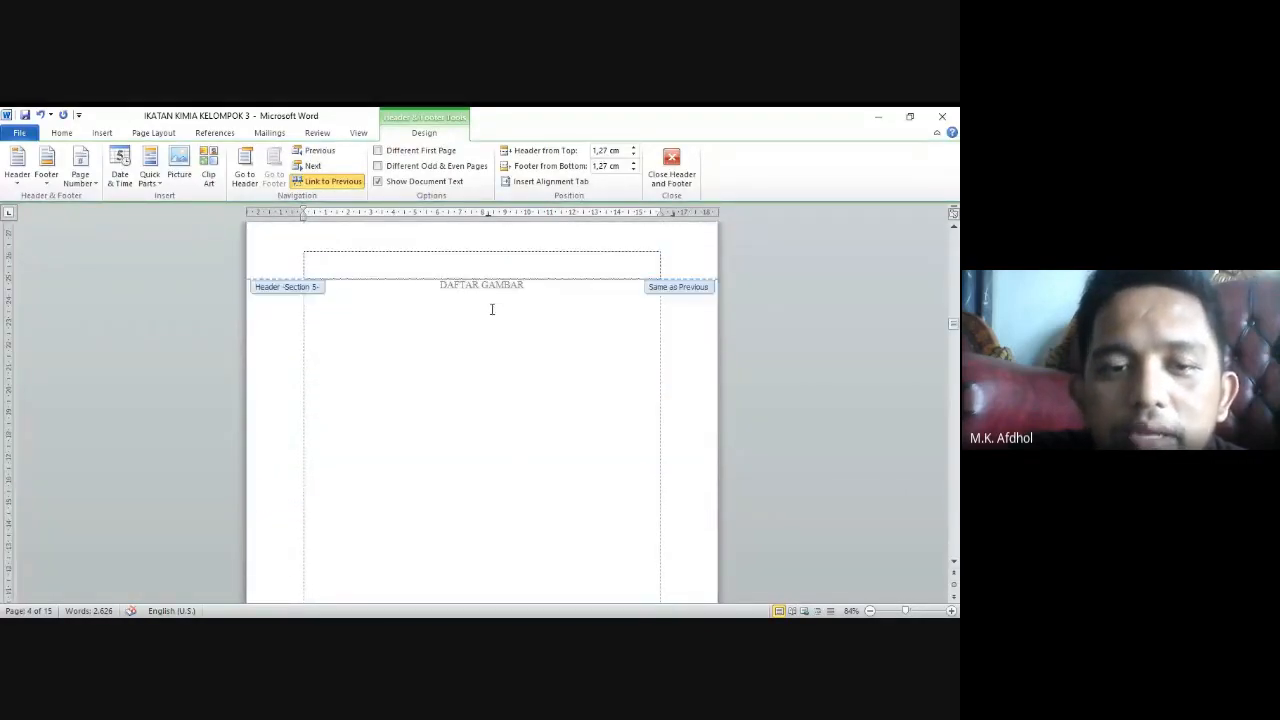
scroll(491, 310, "down", 10)
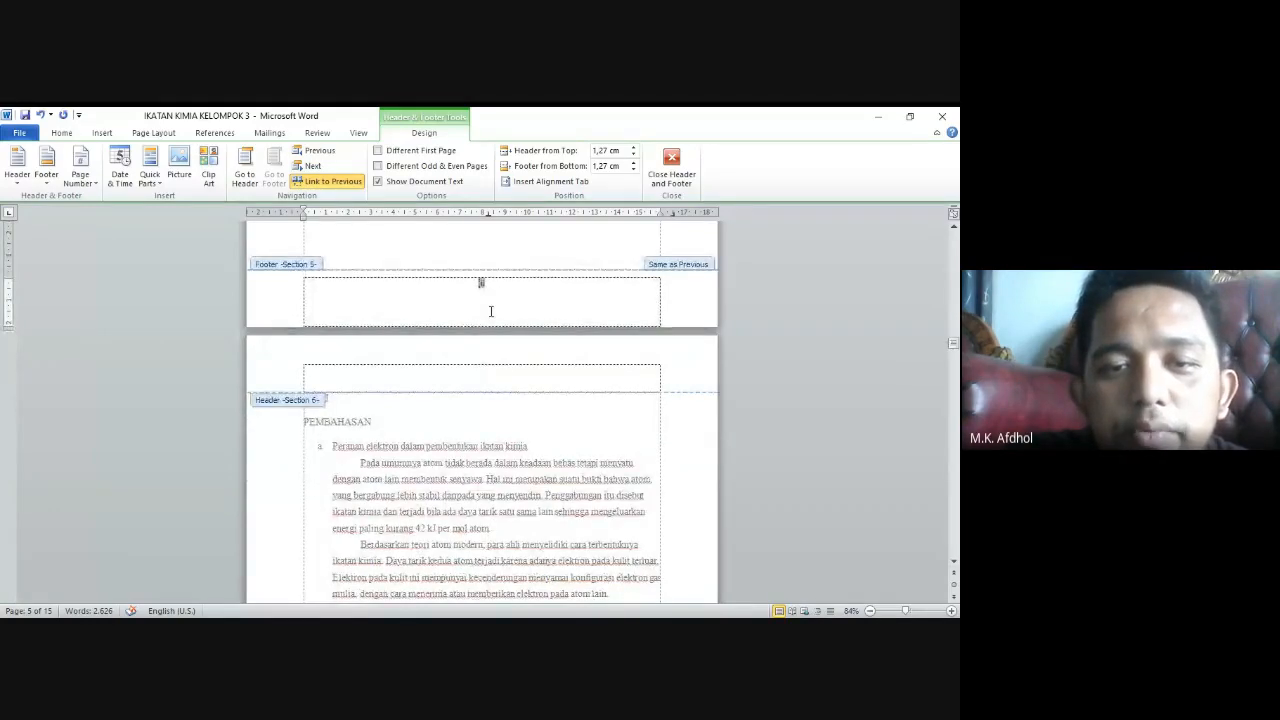
scroll(463, 375, "down", 2)
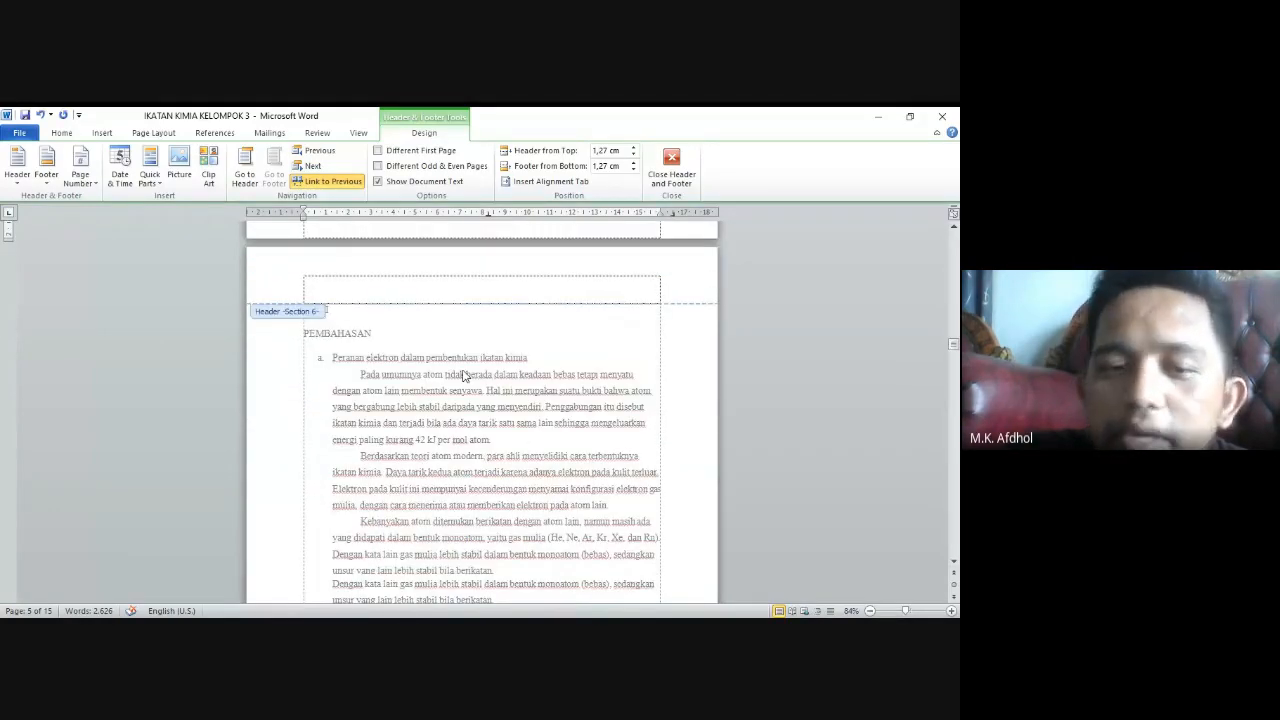
scroll(460, 390, "down", 8)
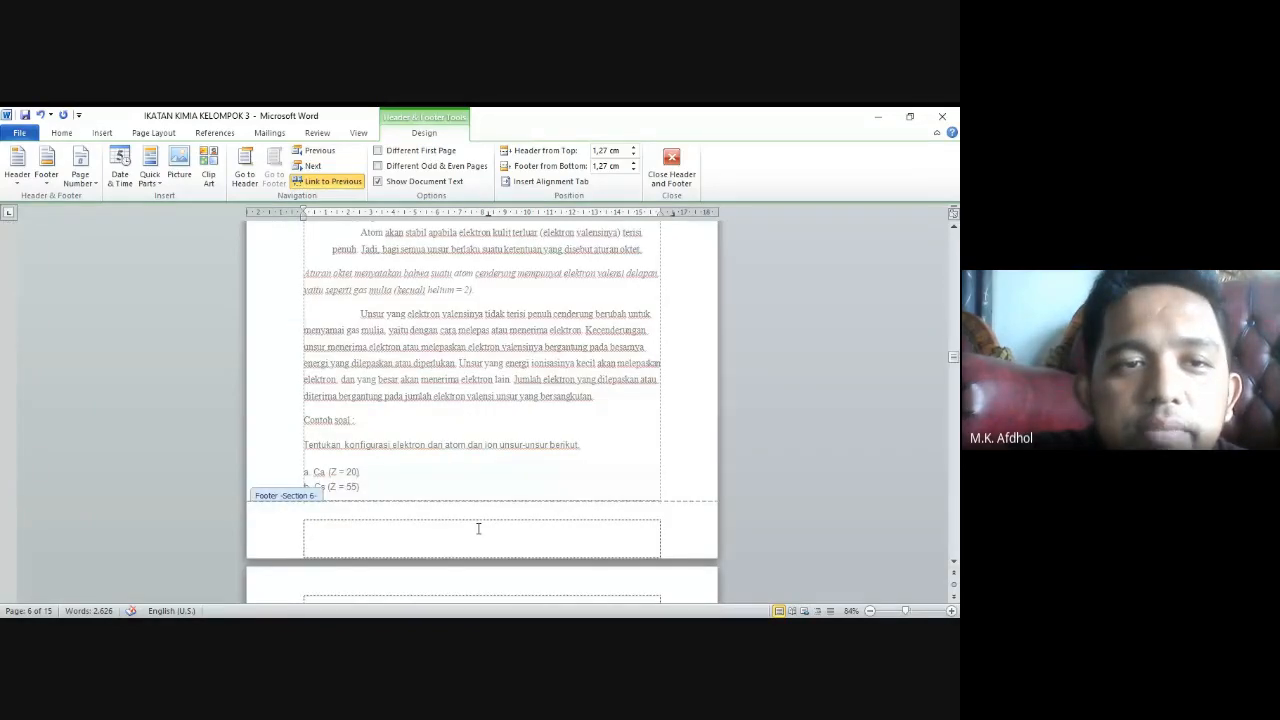
scroll(475, 358, "up", 12)
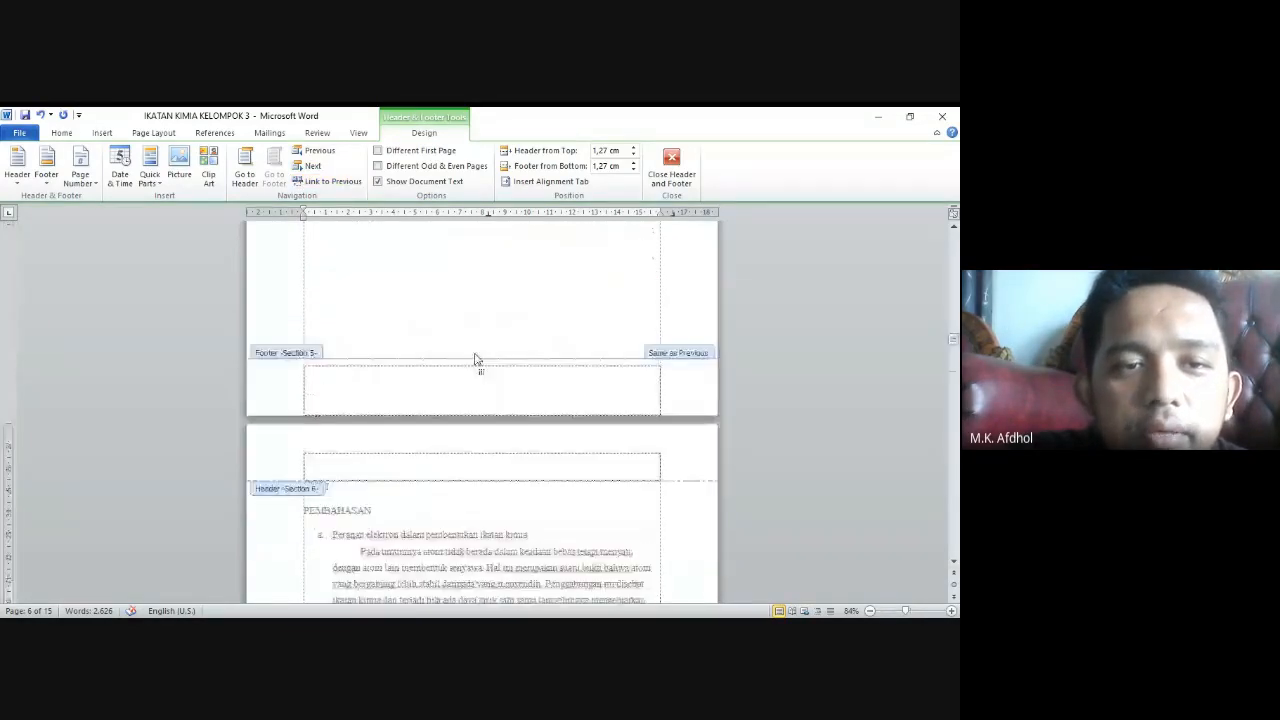
Insert a Plain Number 2 page number at the bottom of the pages in the PEMBAHASAN section
scroll(475, 358, "down", 3)
left_click(80, 165)
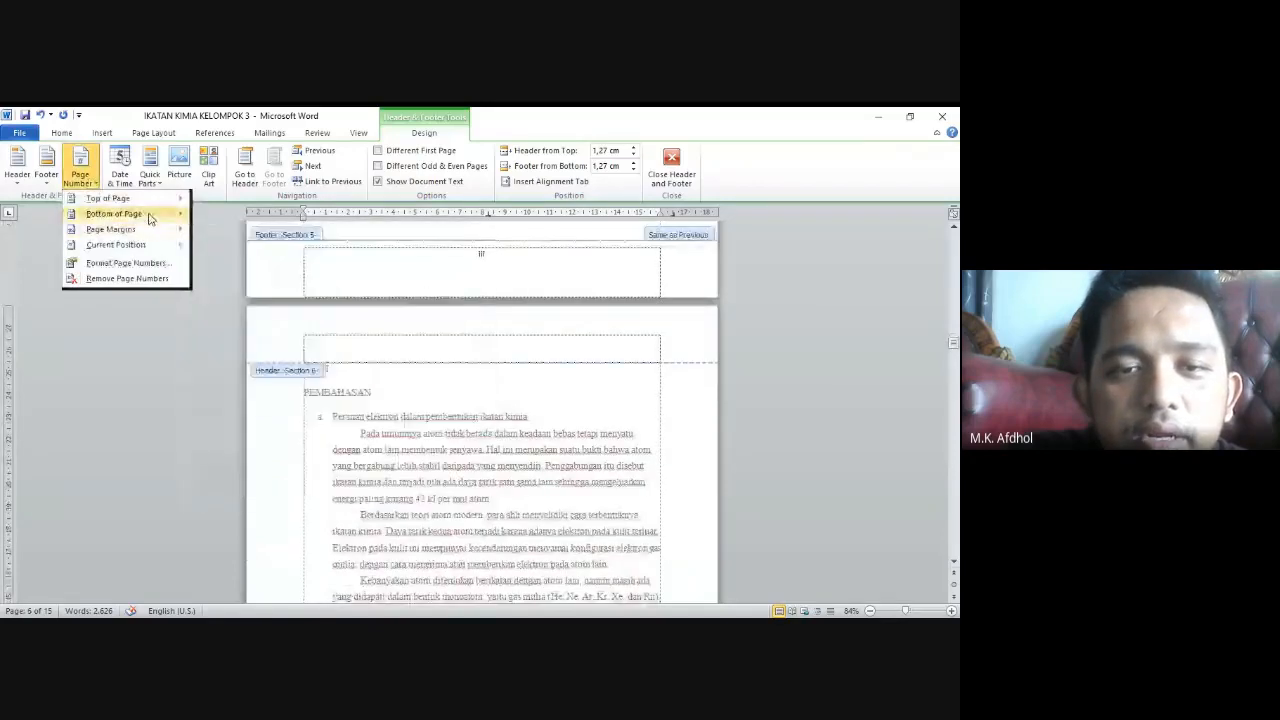
mouse_move(149, 216)
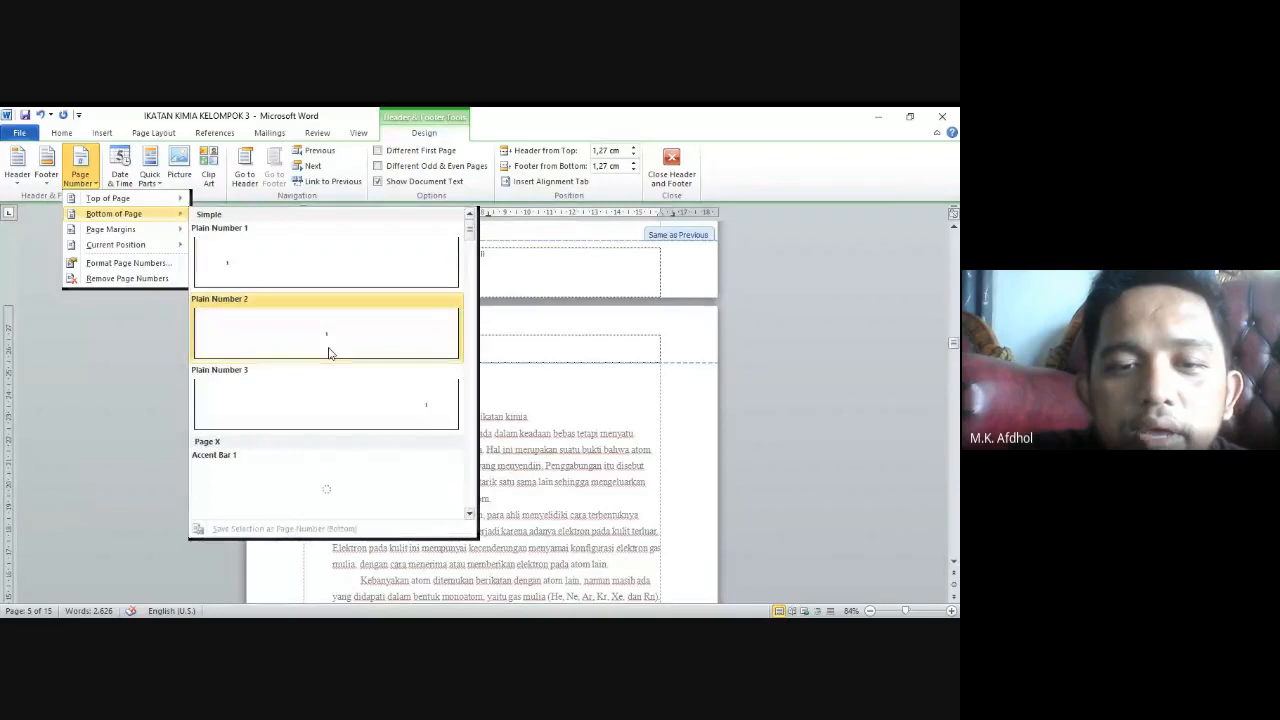
left_click(330, 350)
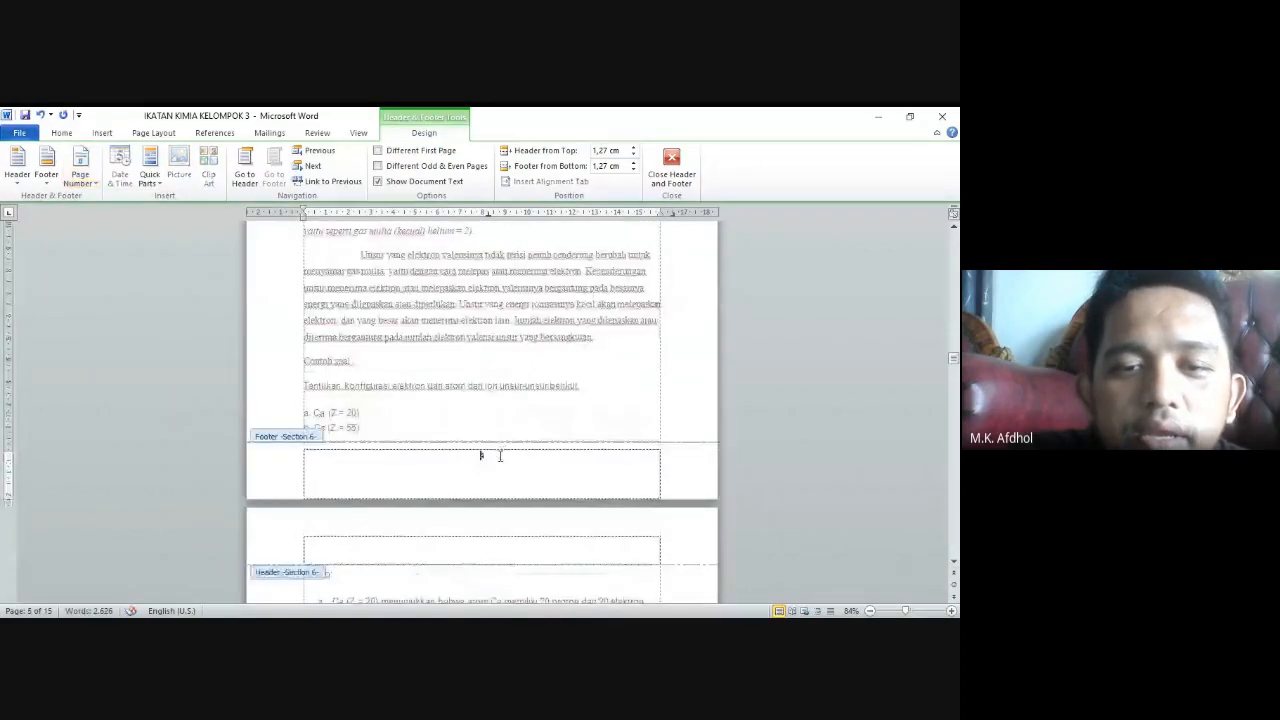
Format the PEMBAHASAN section's page numbers as 1, 2, 3 with numbering starting at 1
left_click(489, 461)
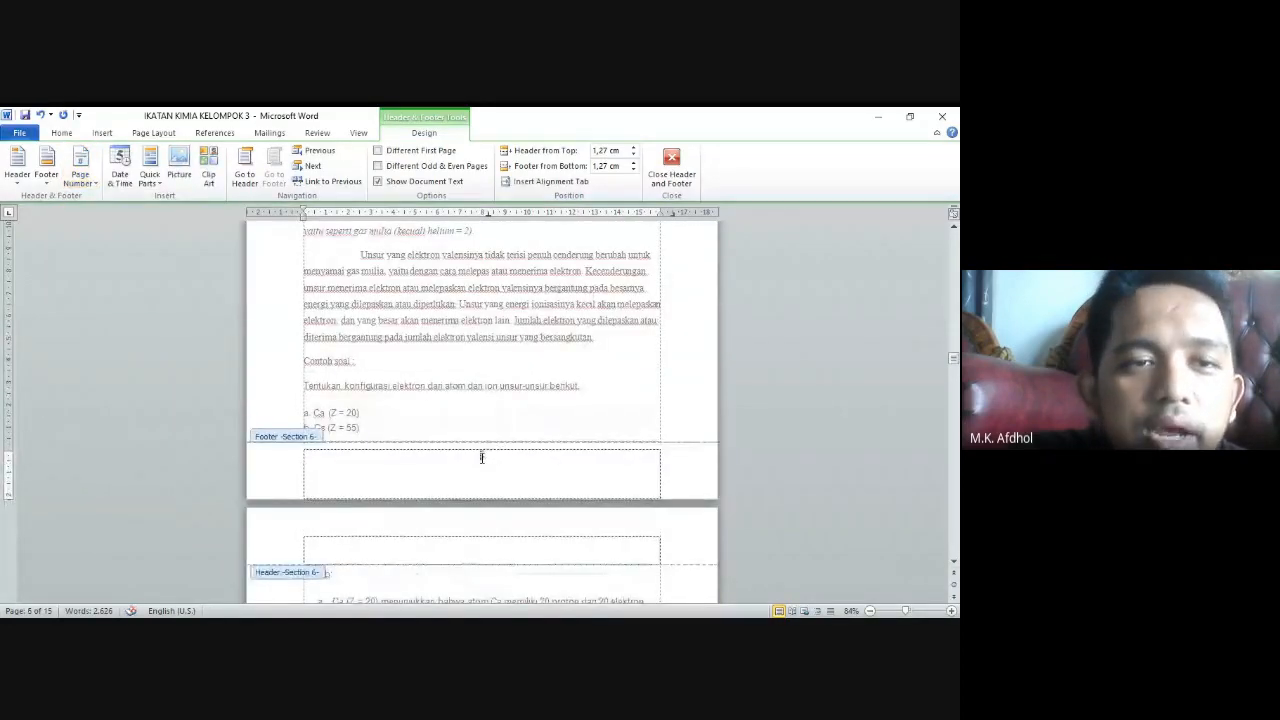
left_click(98, 181)
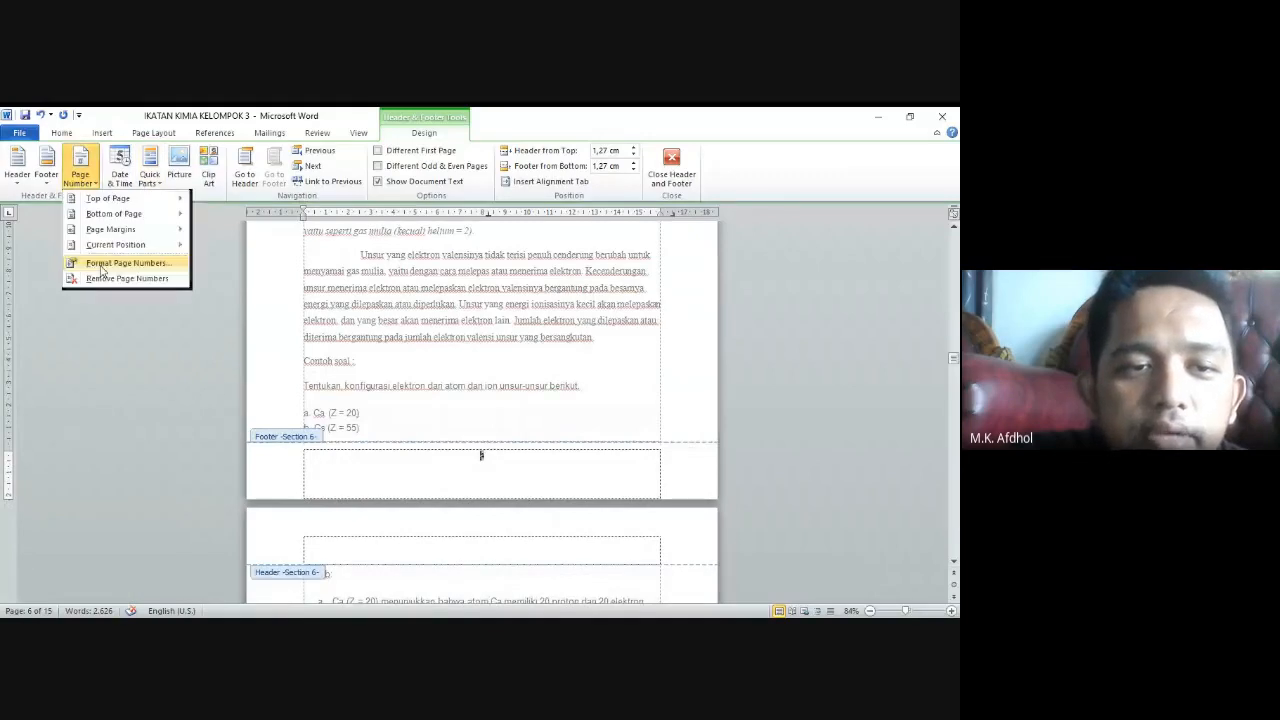
left_click(104, 266)
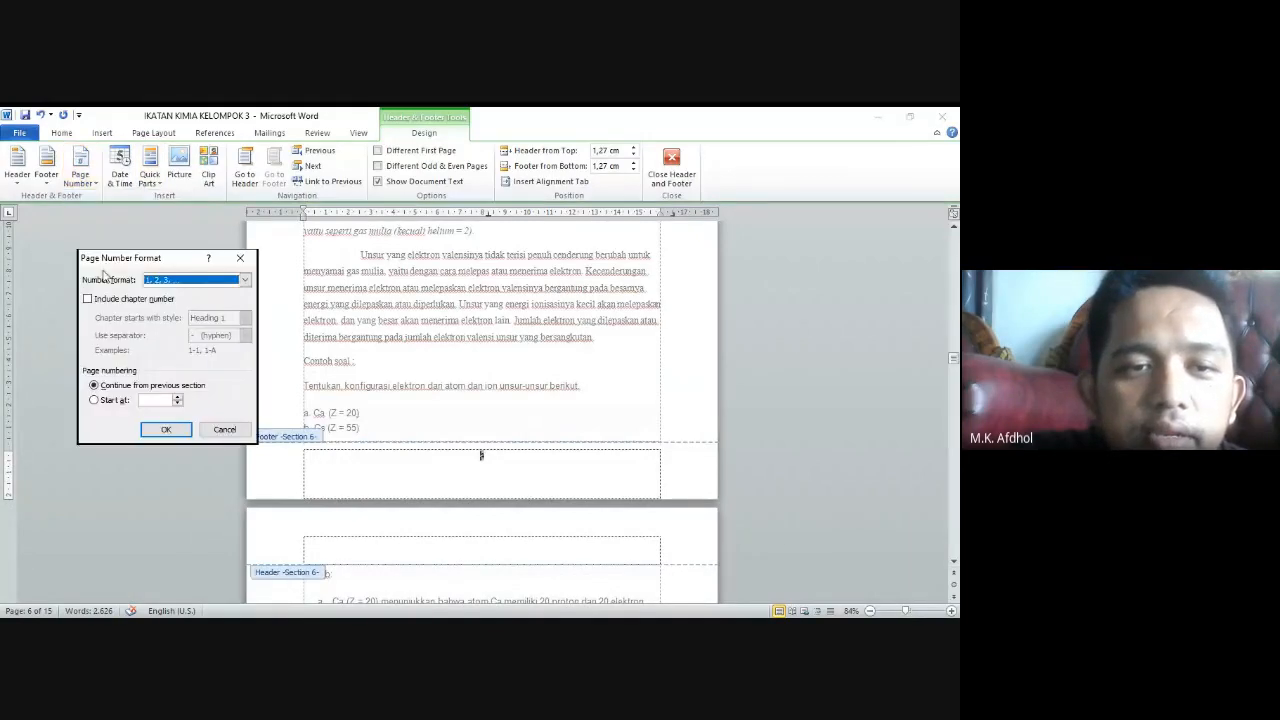
left_click(113, 405)
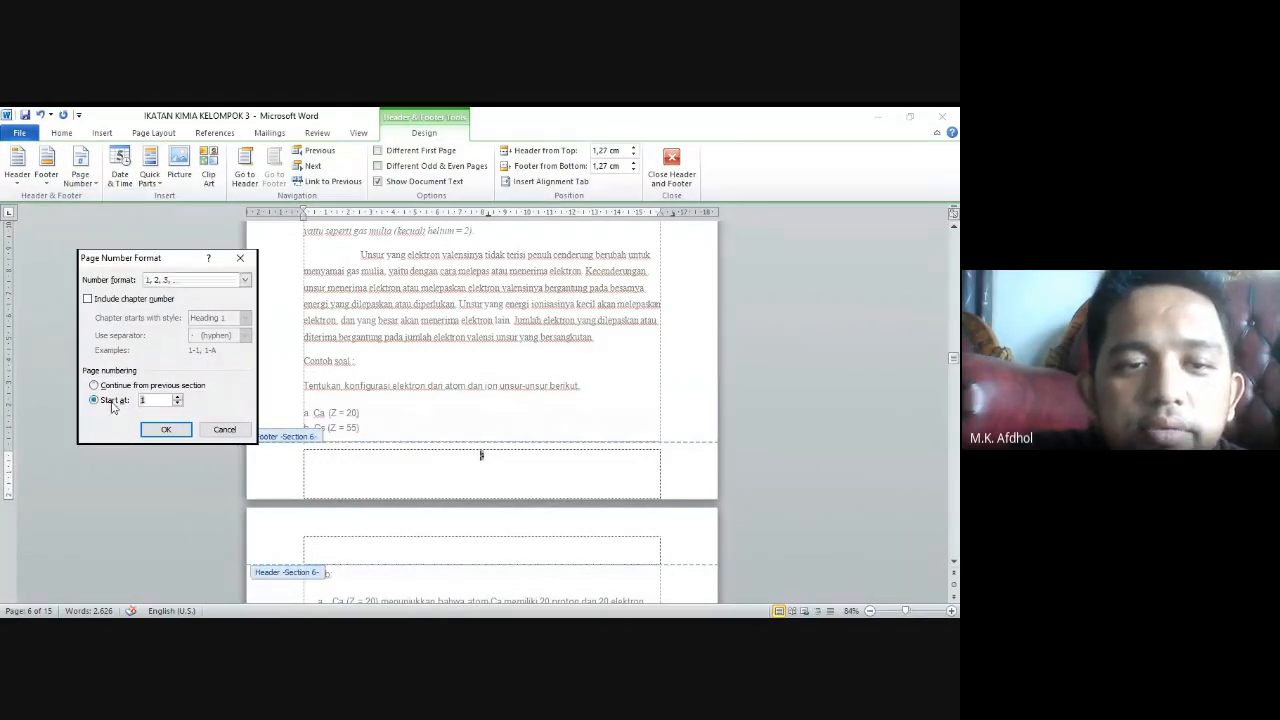
left_click(170, 430)
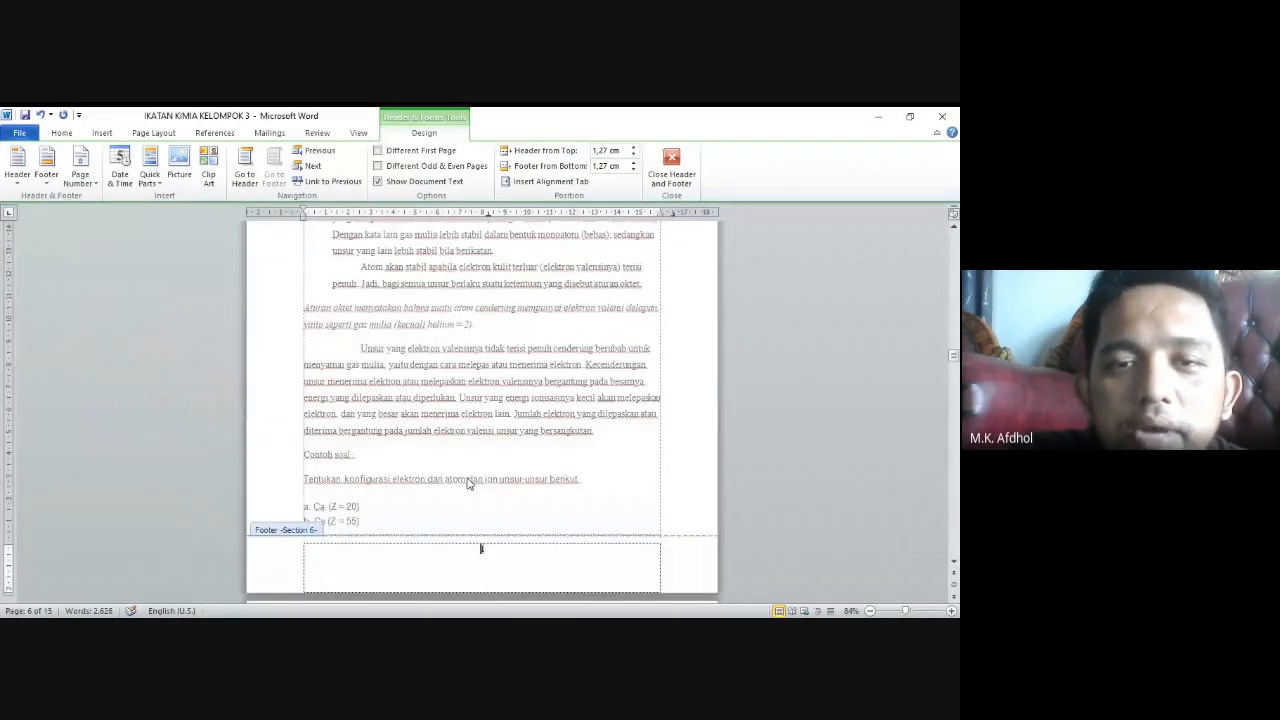
Check the footer numbering on the DAFTAR GAMBAR and PEMBAHASAN pages, and return to the body text
scroll(473, 480, "up", 10)
scroll(597, 277, "up", 5)
scroll(567, 316, "down", 6)
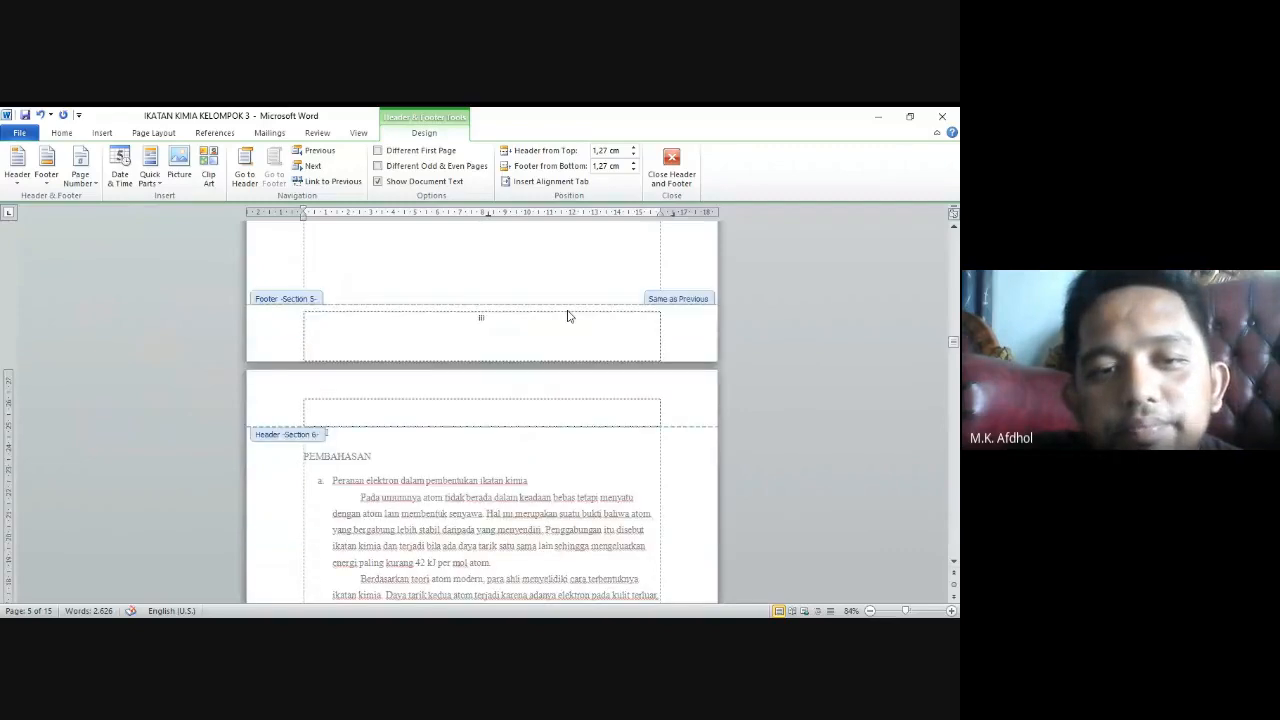
scroll(567, 316, "down", 3)
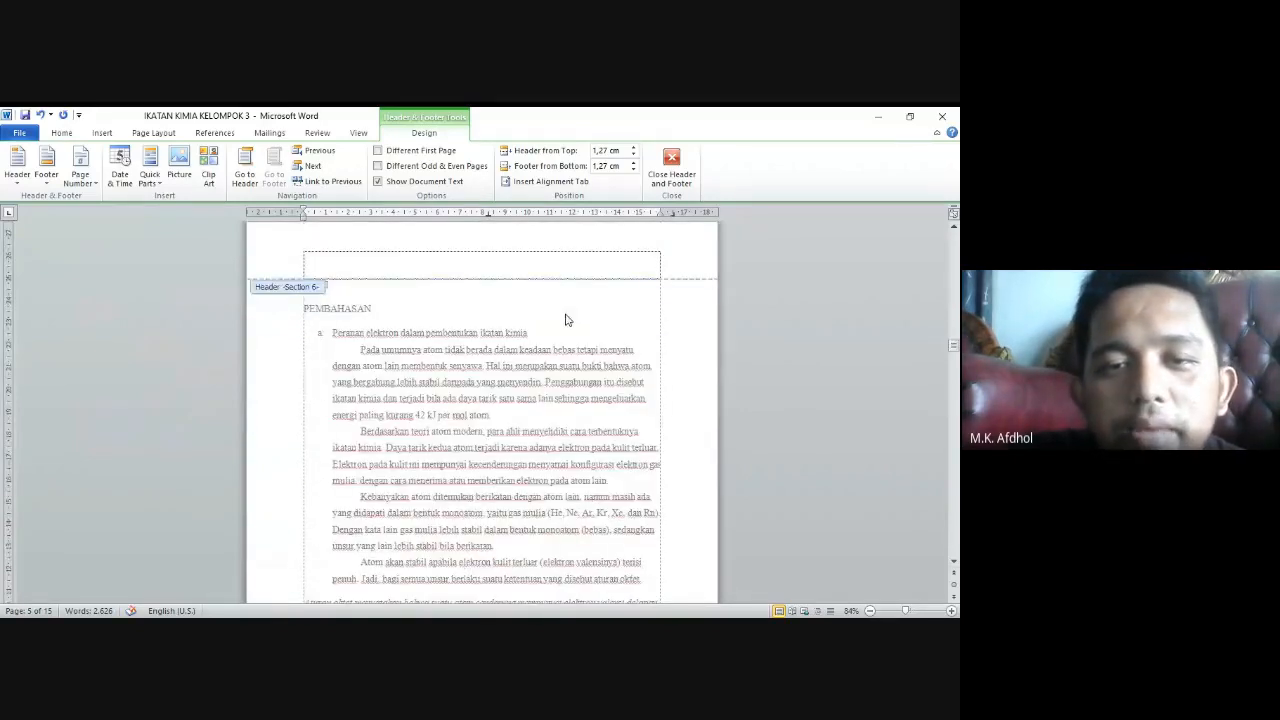
scroll(565, 319, "down", 12)
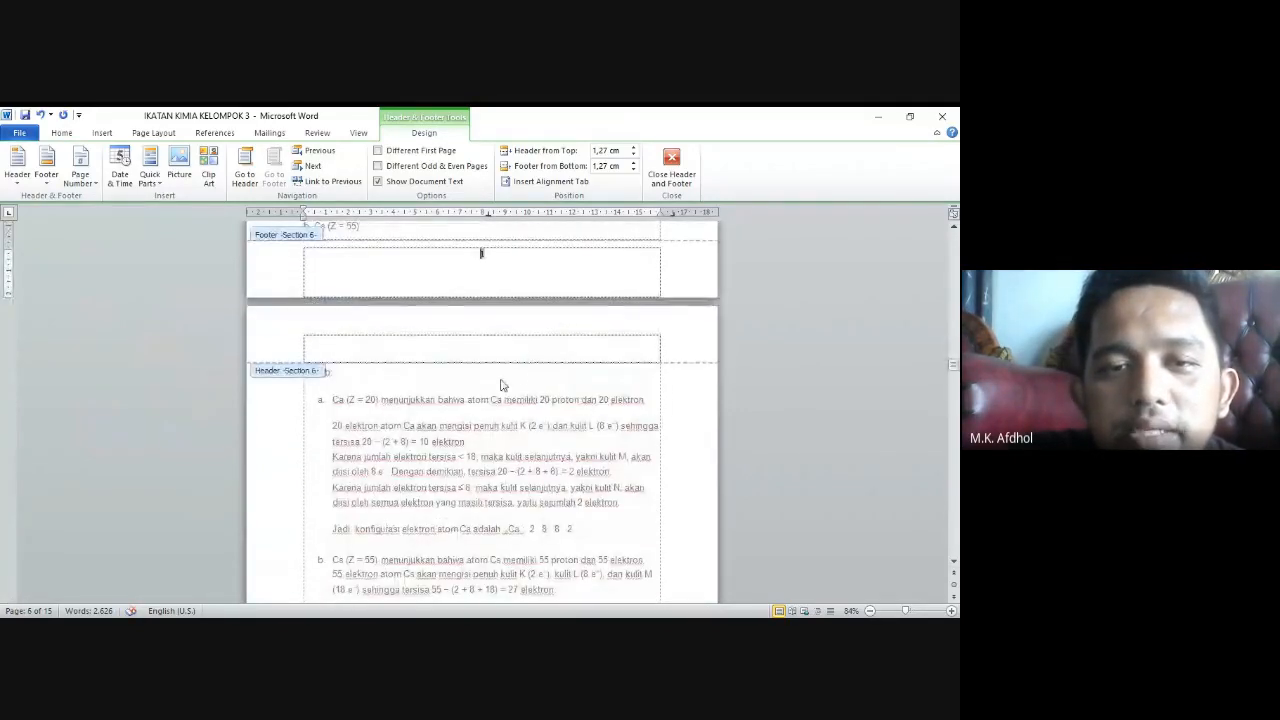
scroll(519, 352, "up", 10)
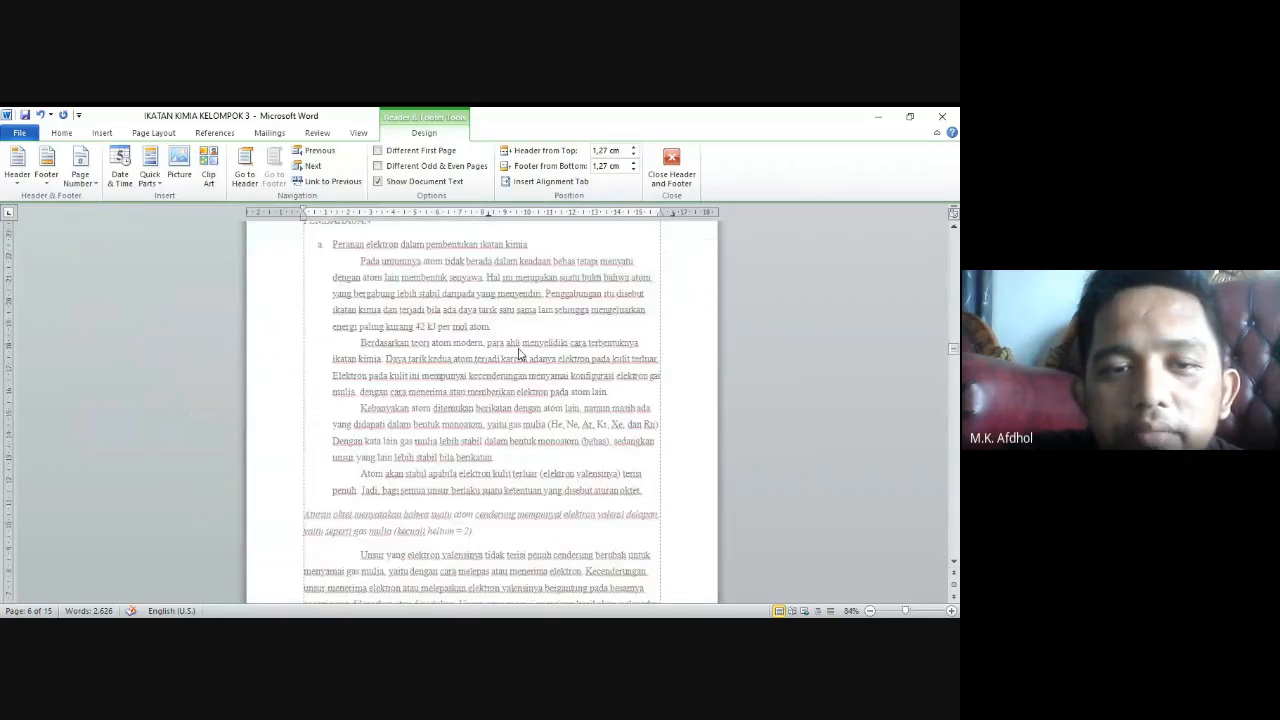
scroll(519, 352, "up", 3)
double_click(363, 363)
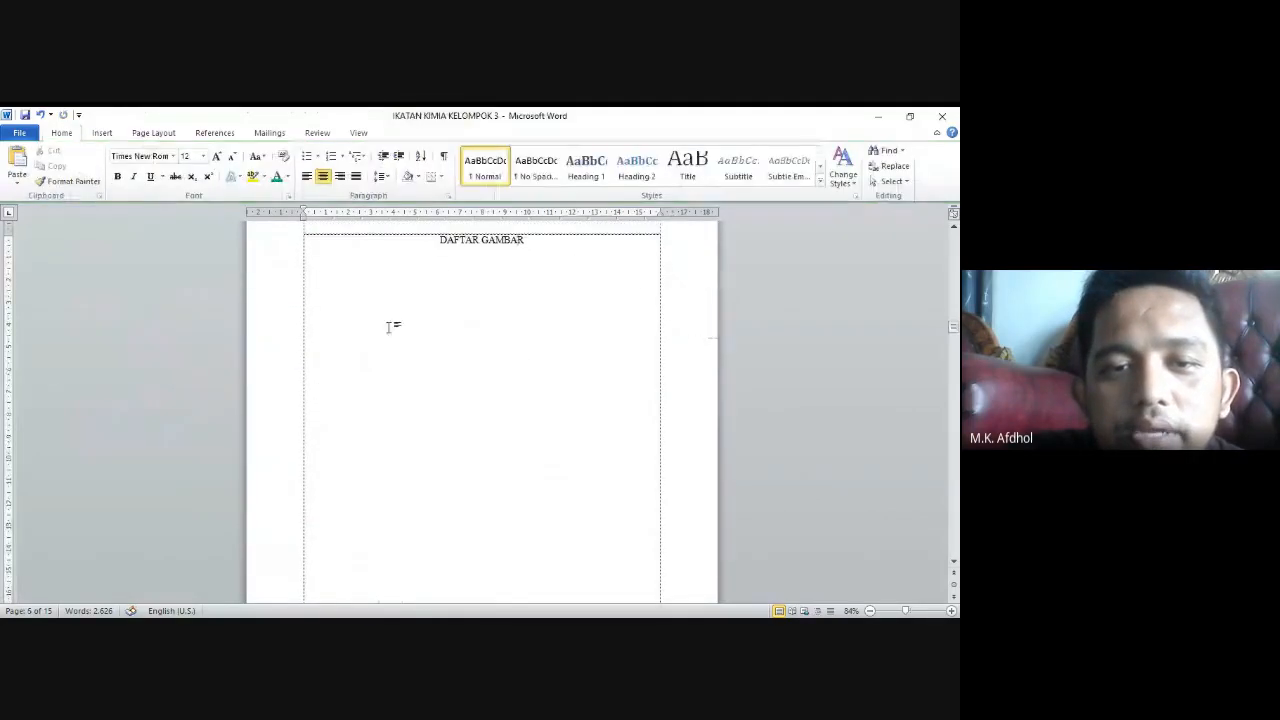
Review the footer page numbers at the start of BAB I PEMBAHASAN and on its following pages
scroll(402, 323, "down", 16)
scroll(400, 325, "up", 5)
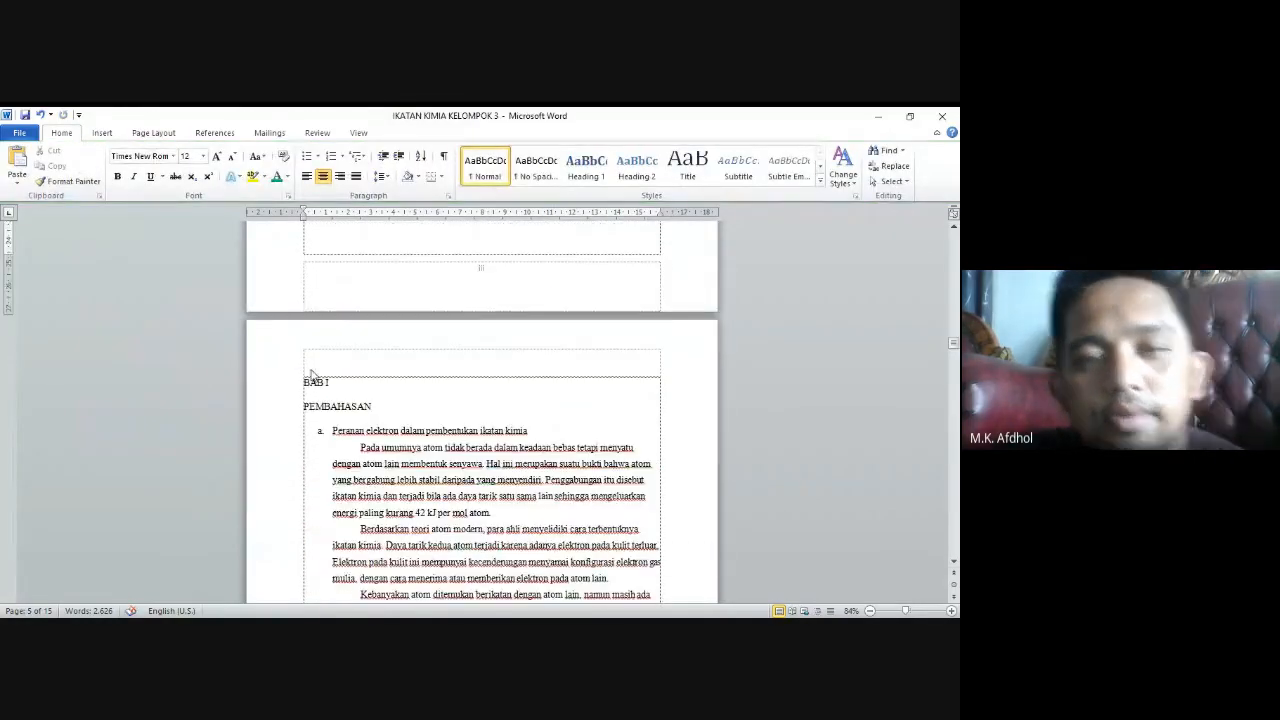
left_click(312, 376)
scroll(346, 381, "down", 4)
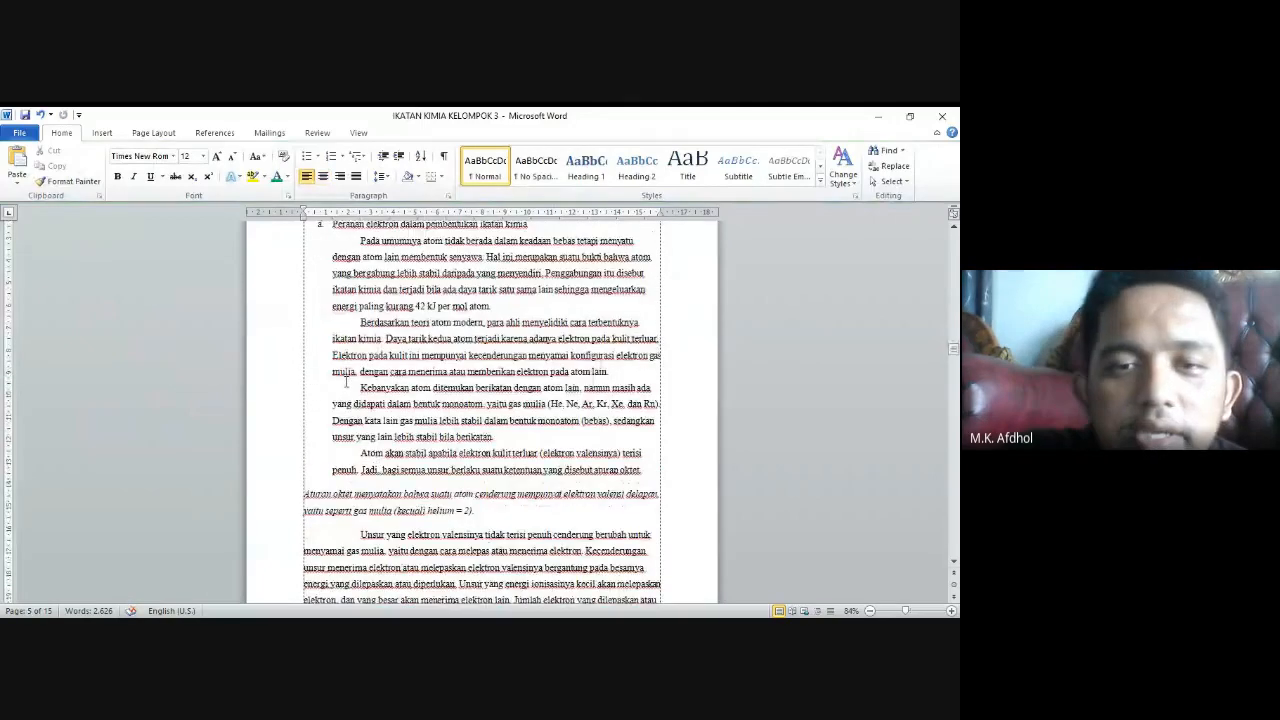
scroll(490, 415, "down", 10)
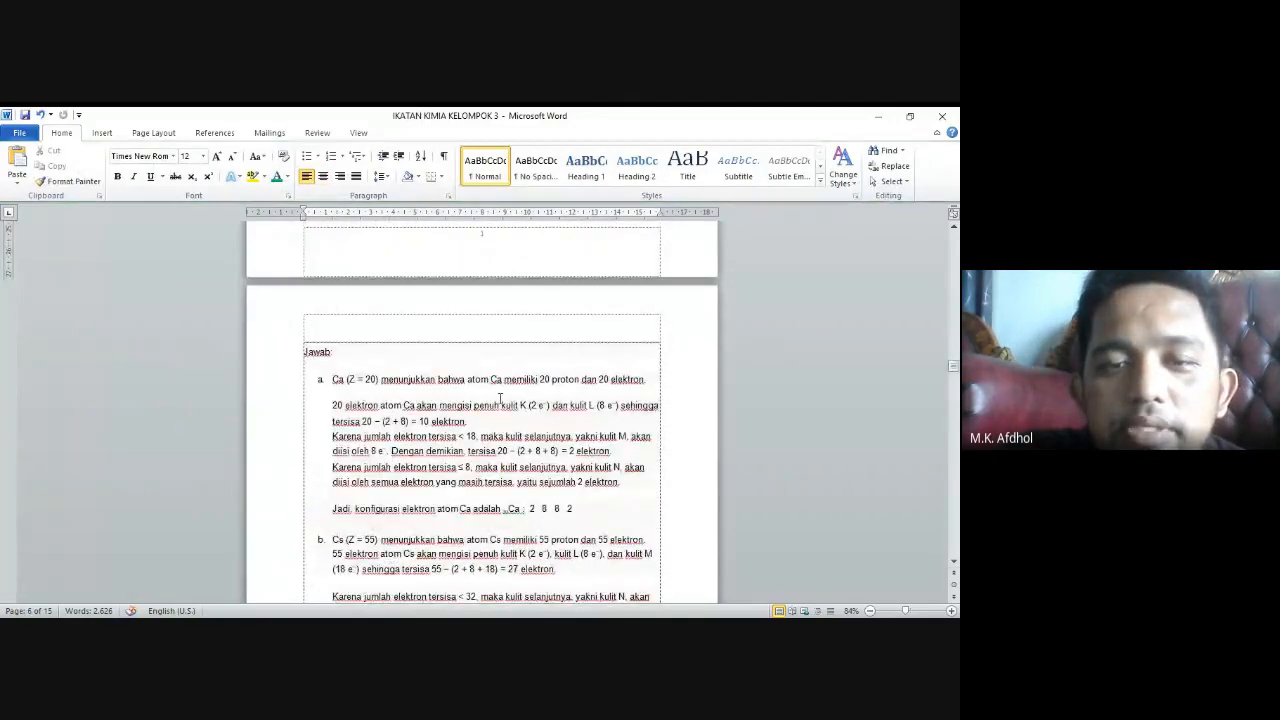
scroll(497, 419, "down", 9)
scroll(497, 419, "up", 9)
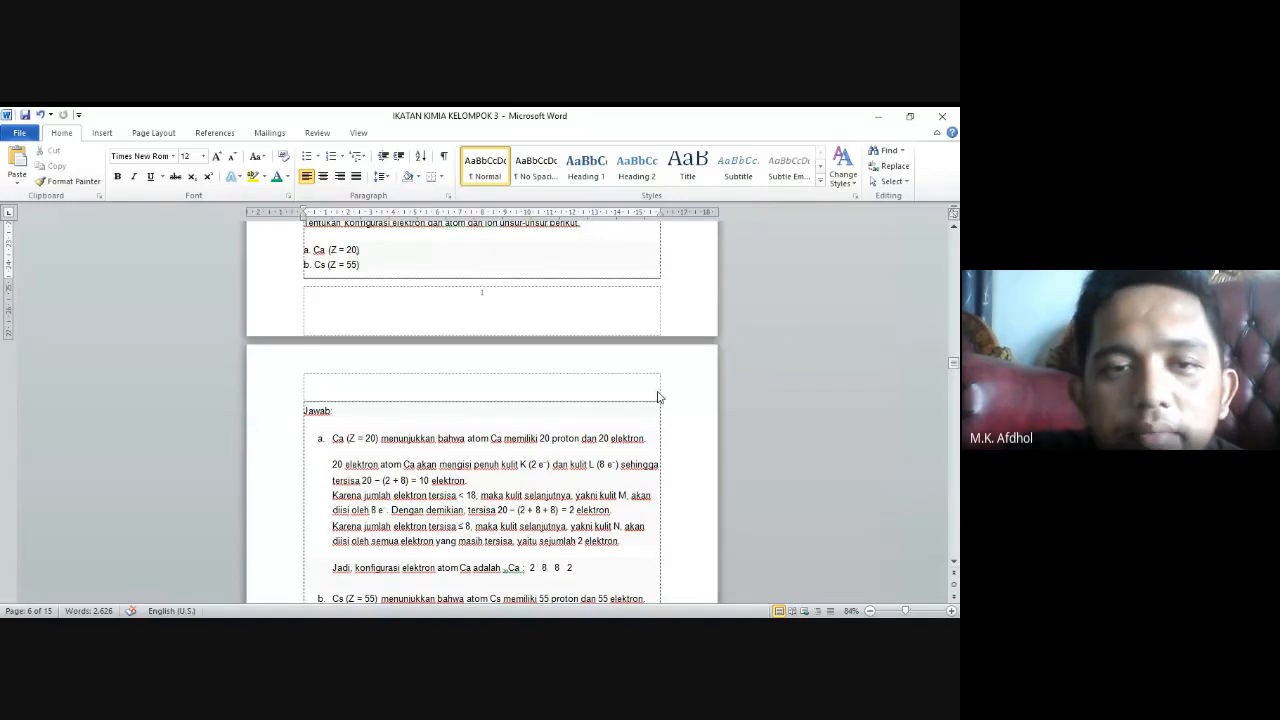
scroll(620, 398, "up", 1)
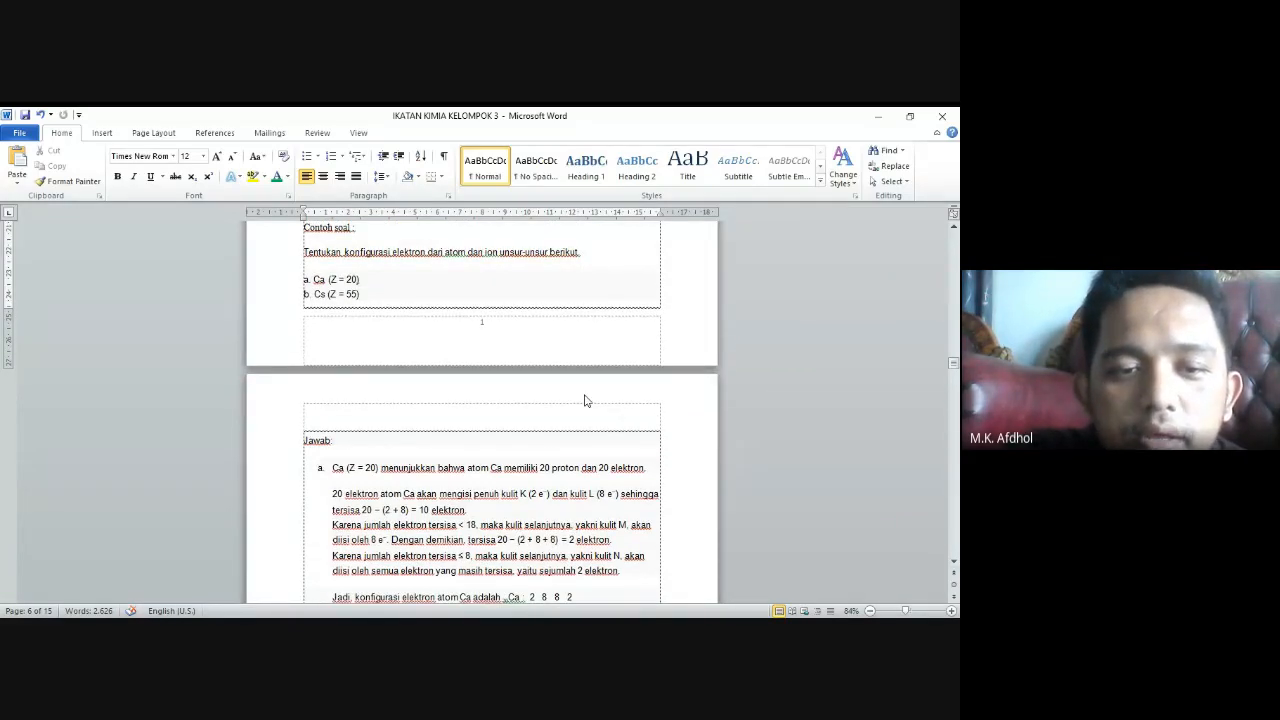
Remove the existing break before "Jawab:" and insert a next-page section break there, after the first PEMBAHASAN page
scroll(586, 401, "up", 3)
left_click(311, 523)
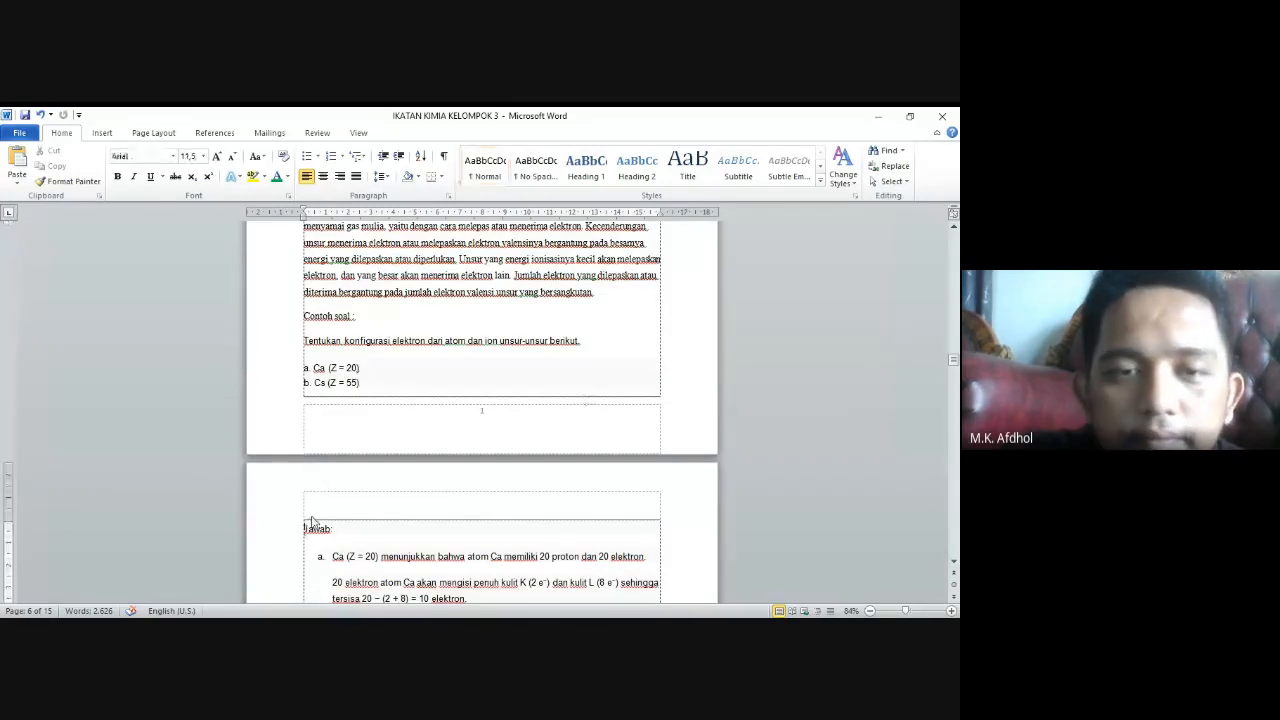
key("BackSpace")
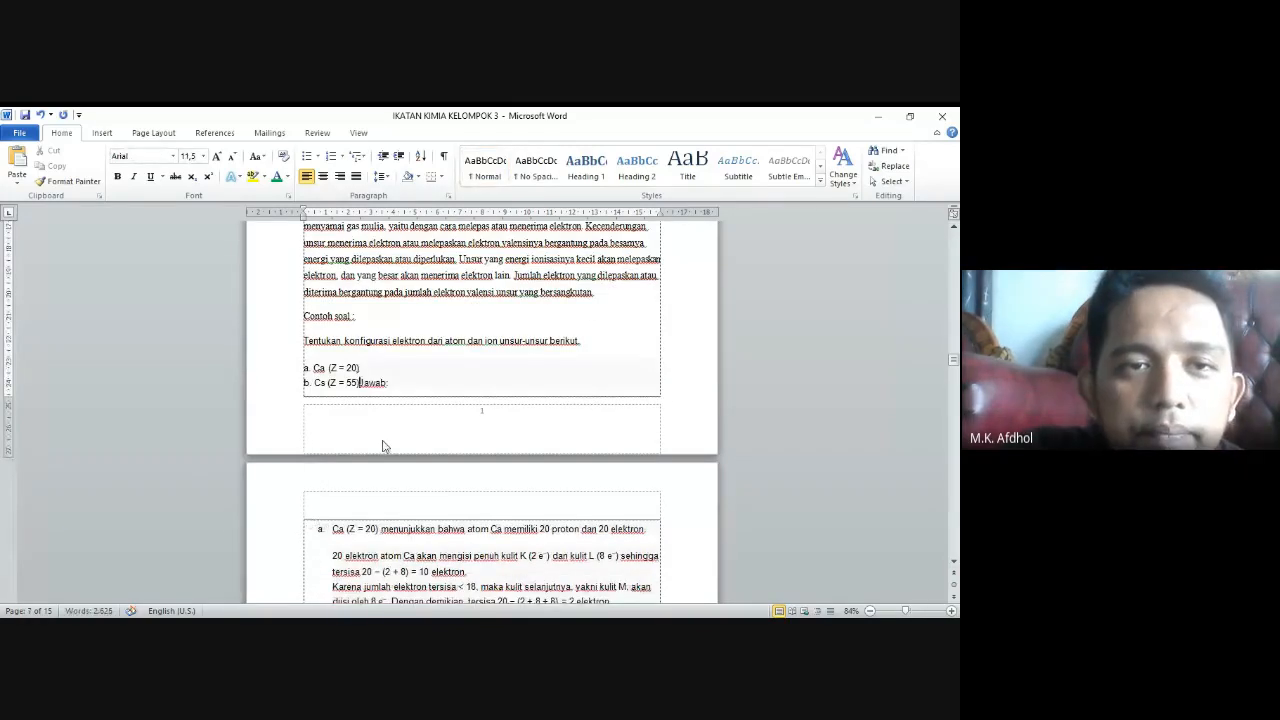
left_click(154, 133)
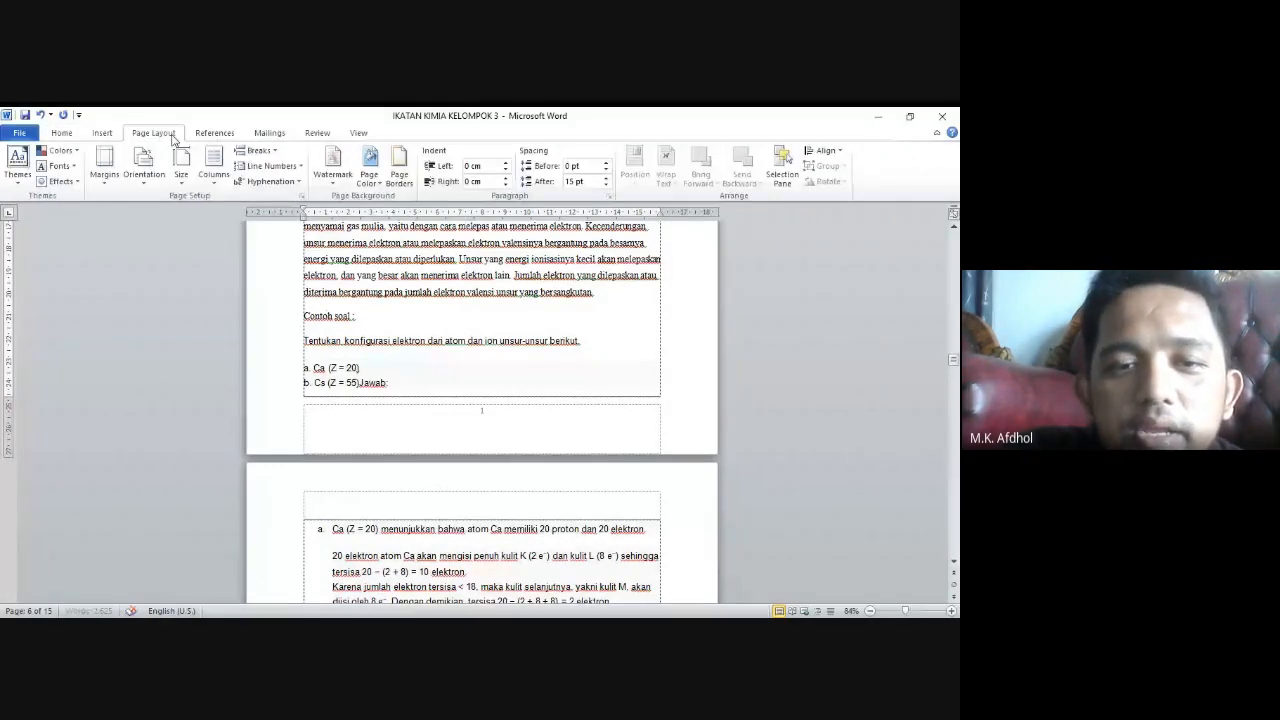
left_click(256, 150)
left_click(300, 325)
Unlink both the header and the footer of Section 7 from the previous section
double_click(352, 398)
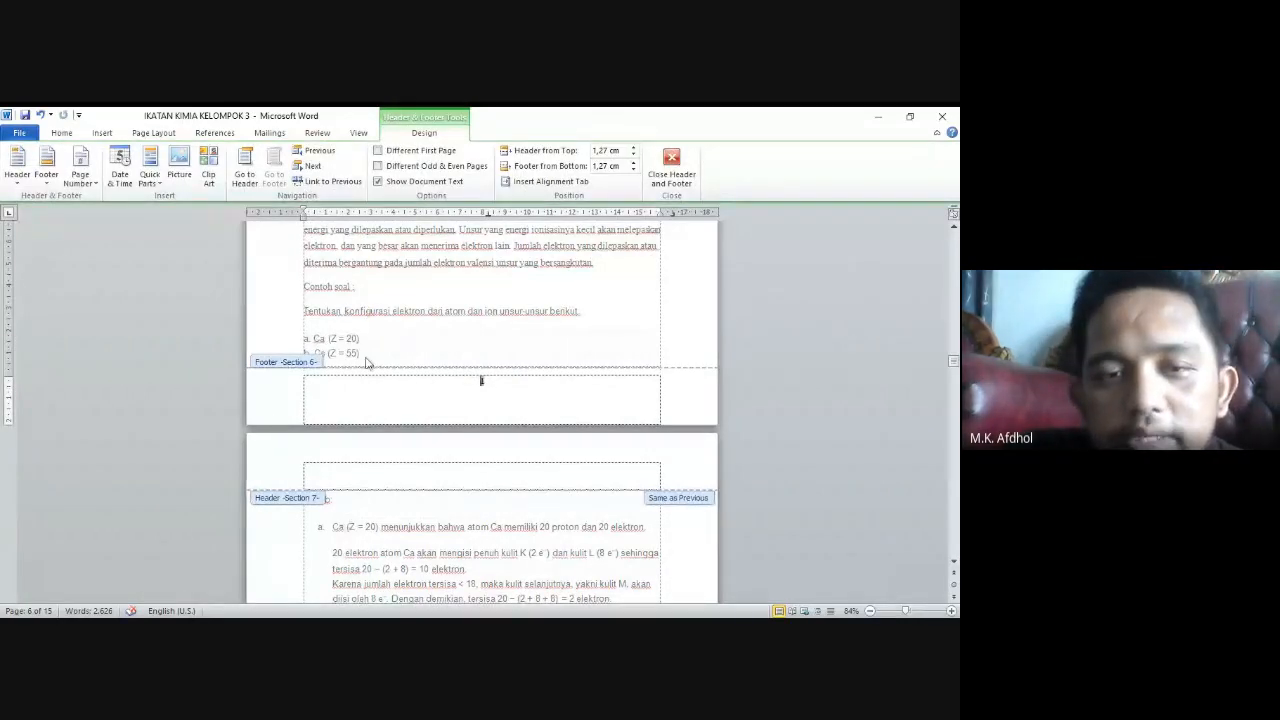
scroll(385, 346, "down", 1)
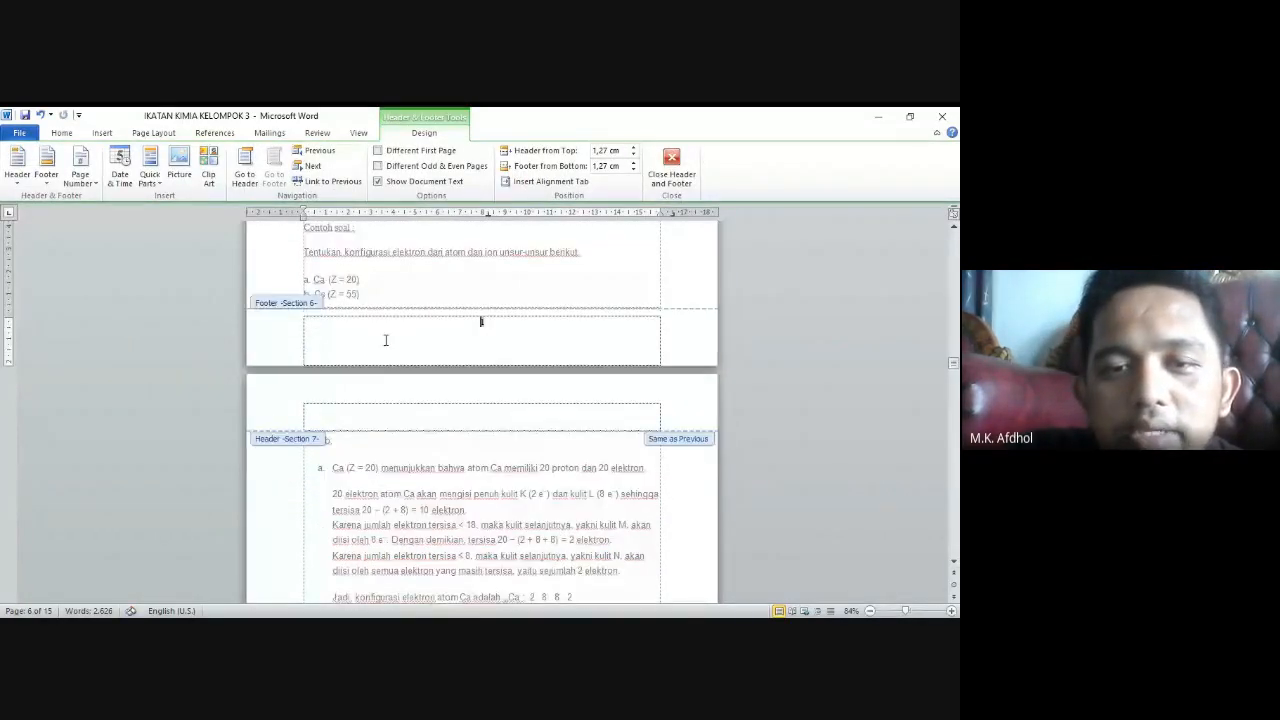
left_click(622, 410)
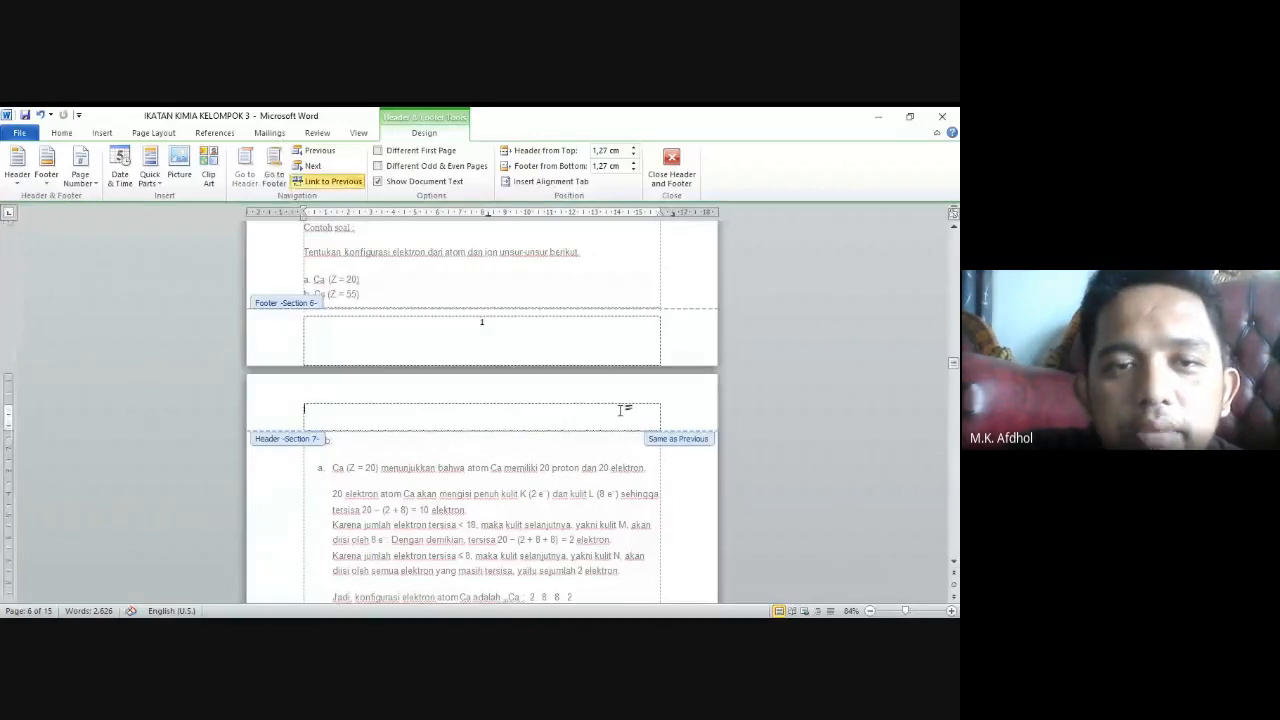
left_click(333, 181)
scroll(458, 320, "down", 2)
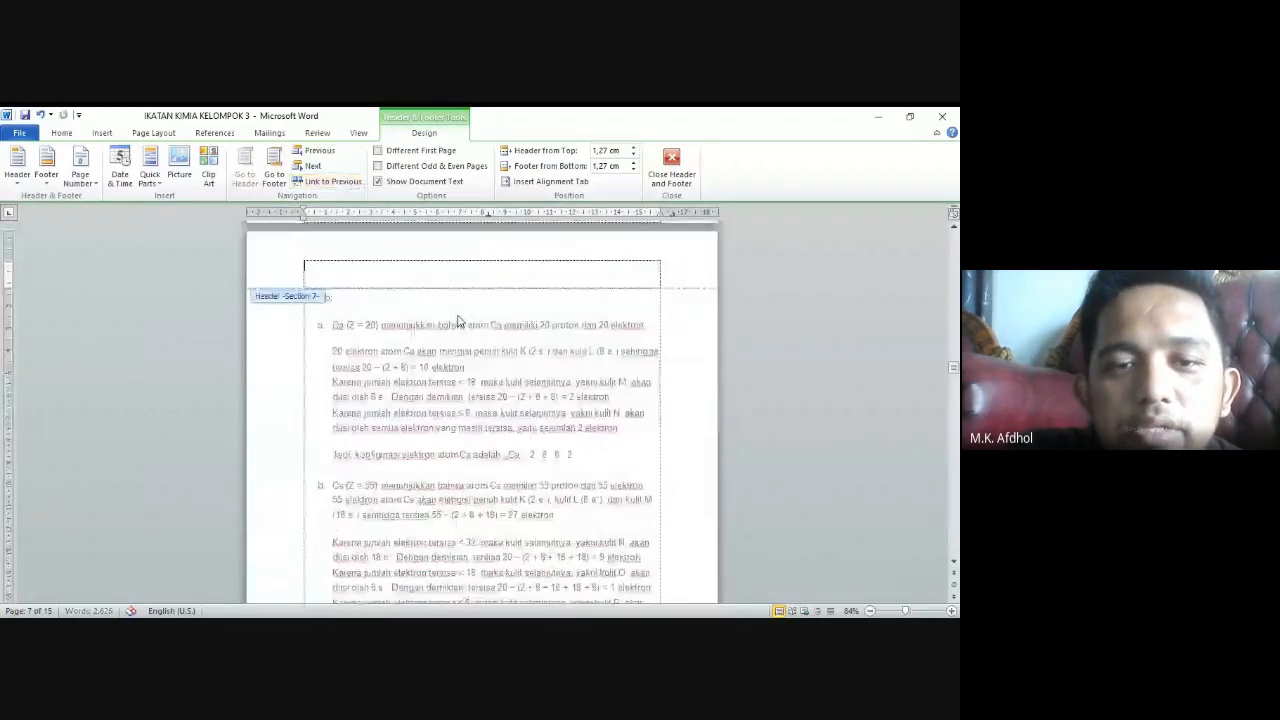
scroll(458, 320, "down", 4)
scroll(458, 320, "down", 3)
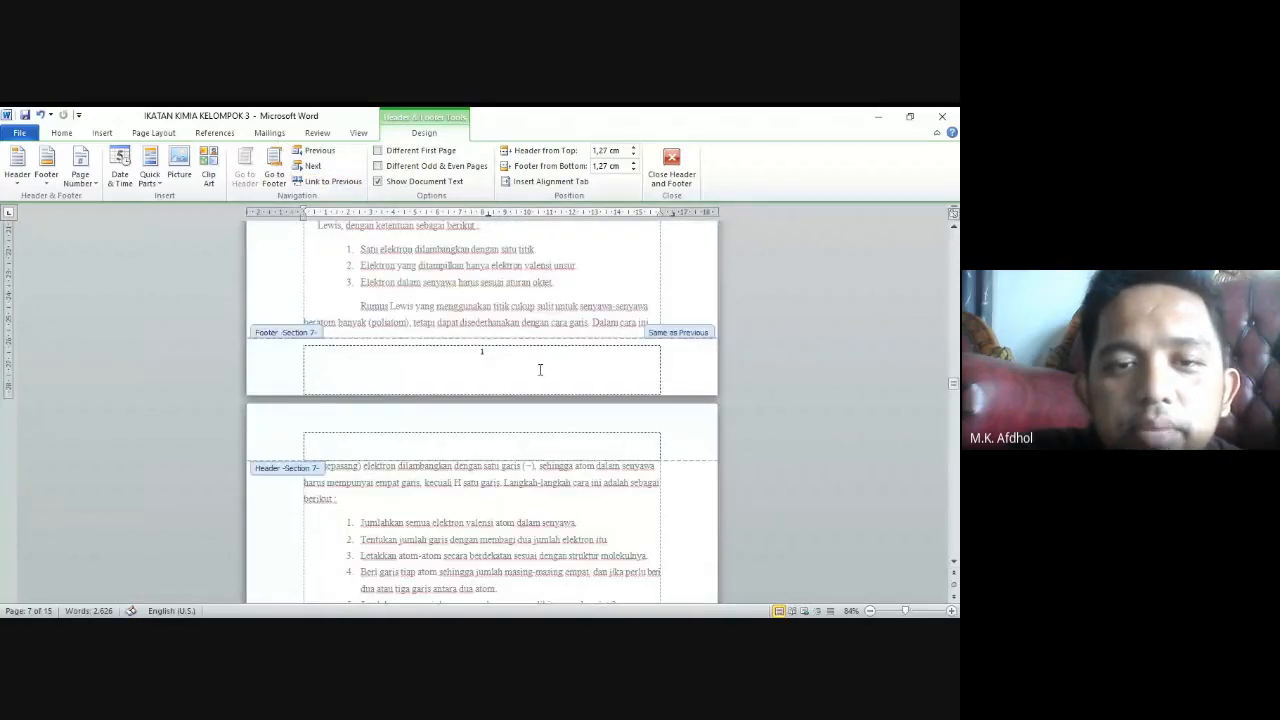
scroll(540, 370, "up", 3)
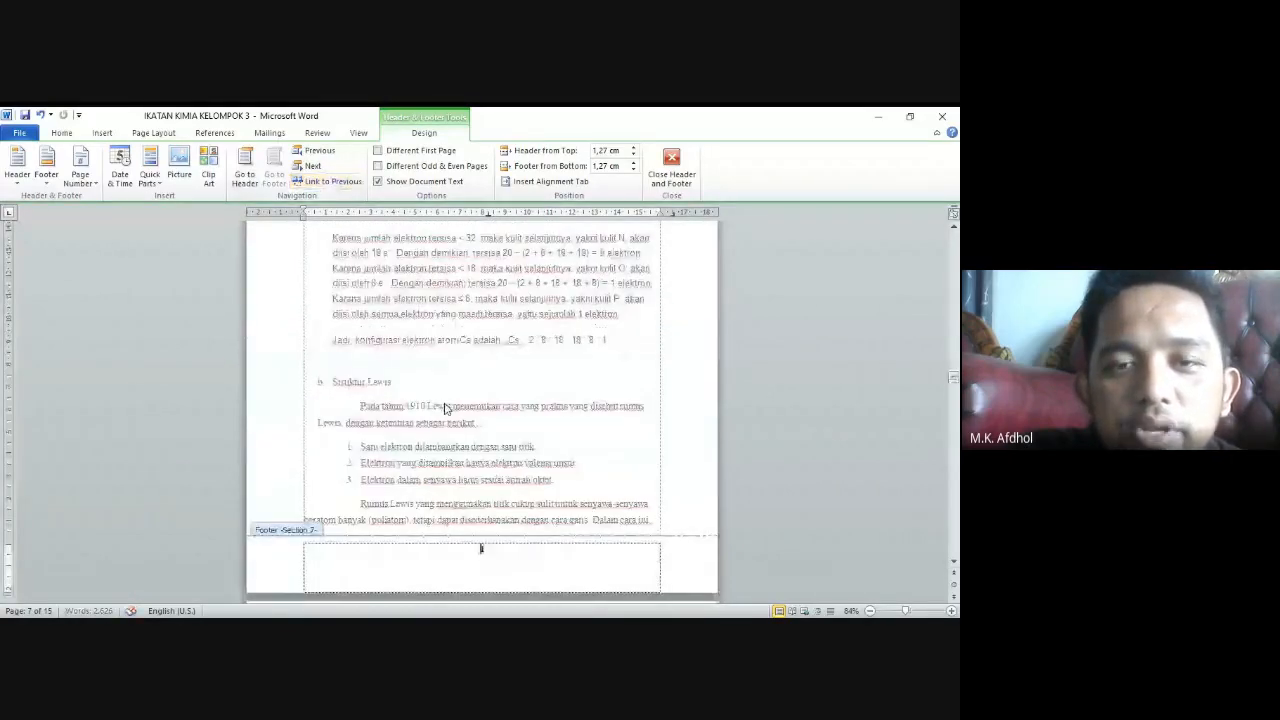
scroll(446, 407, "up", 15)
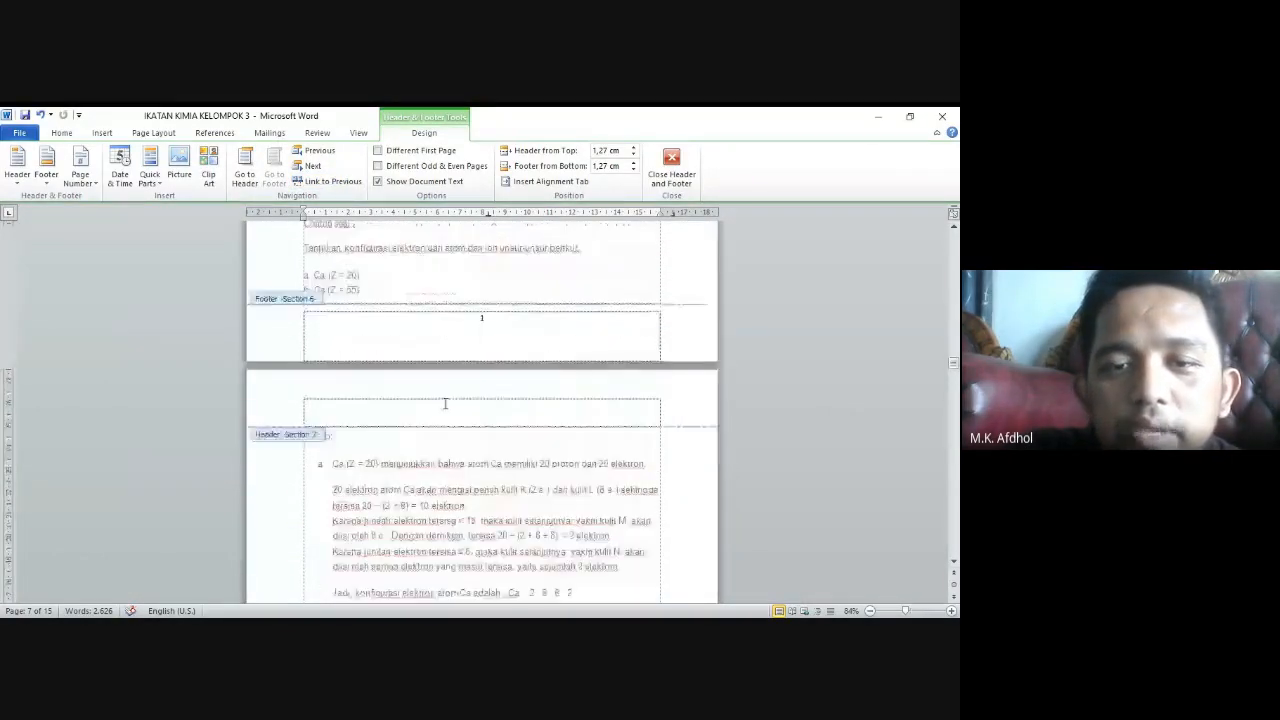
scroll(460, 410, "down", 15)
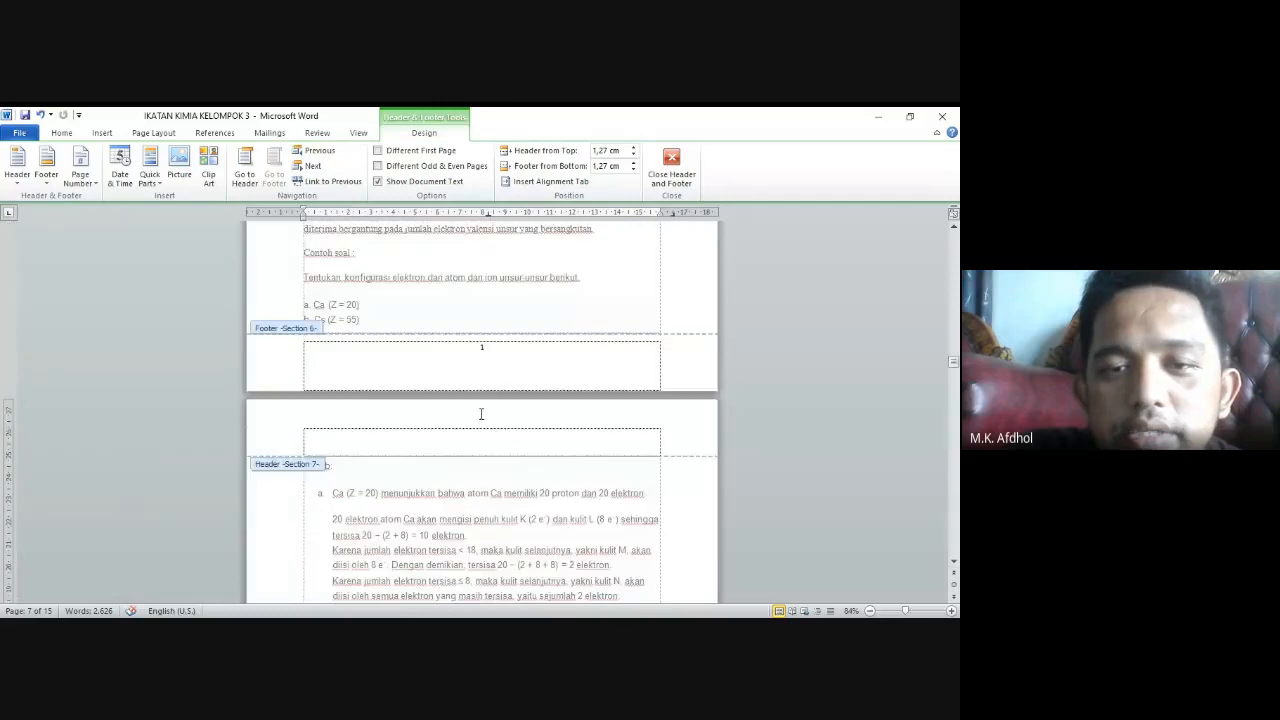
Insert a Plain Number 3 page number at the top of the pages in Section 7
left_click(652, 436)
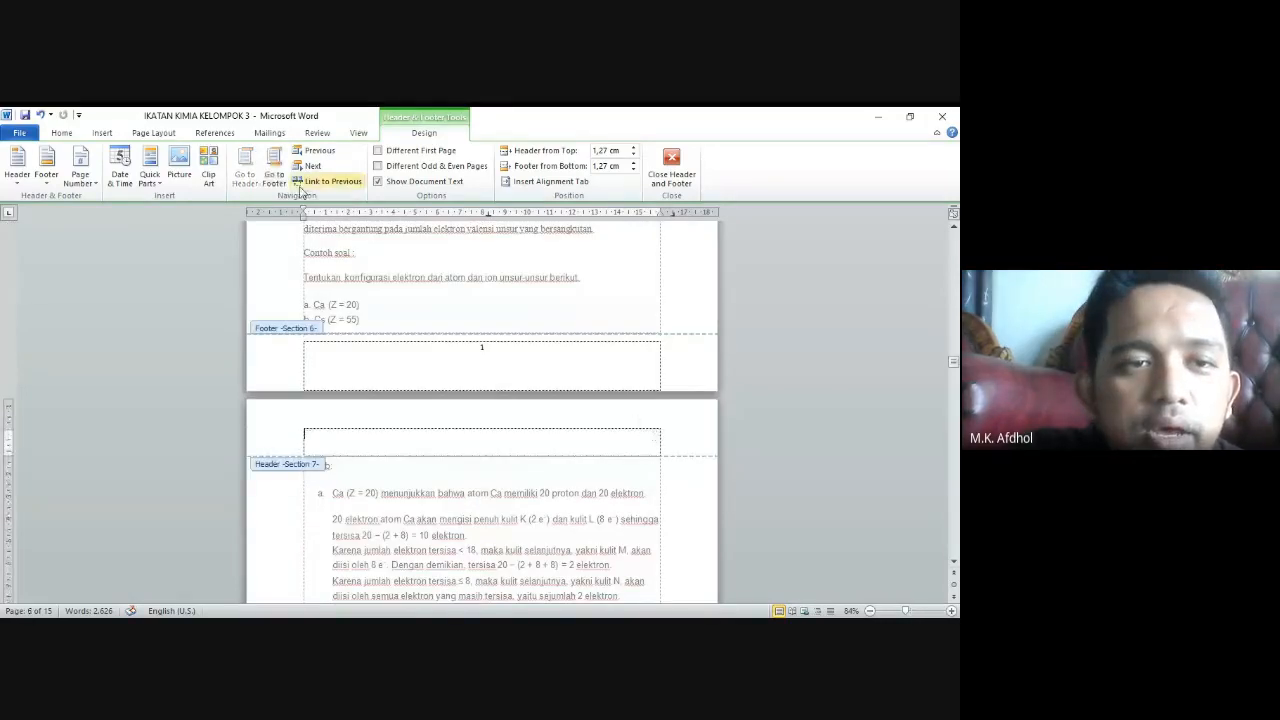
left_click(97, 185)
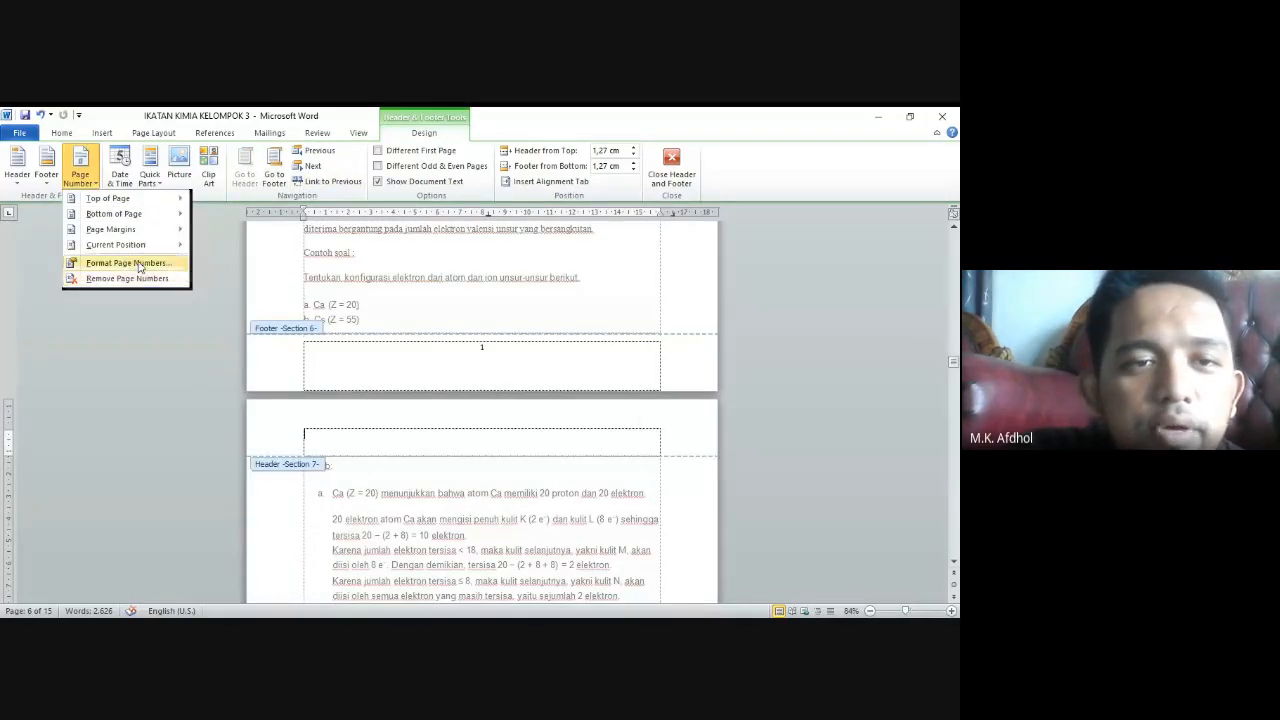
mouse_move(155, 204)
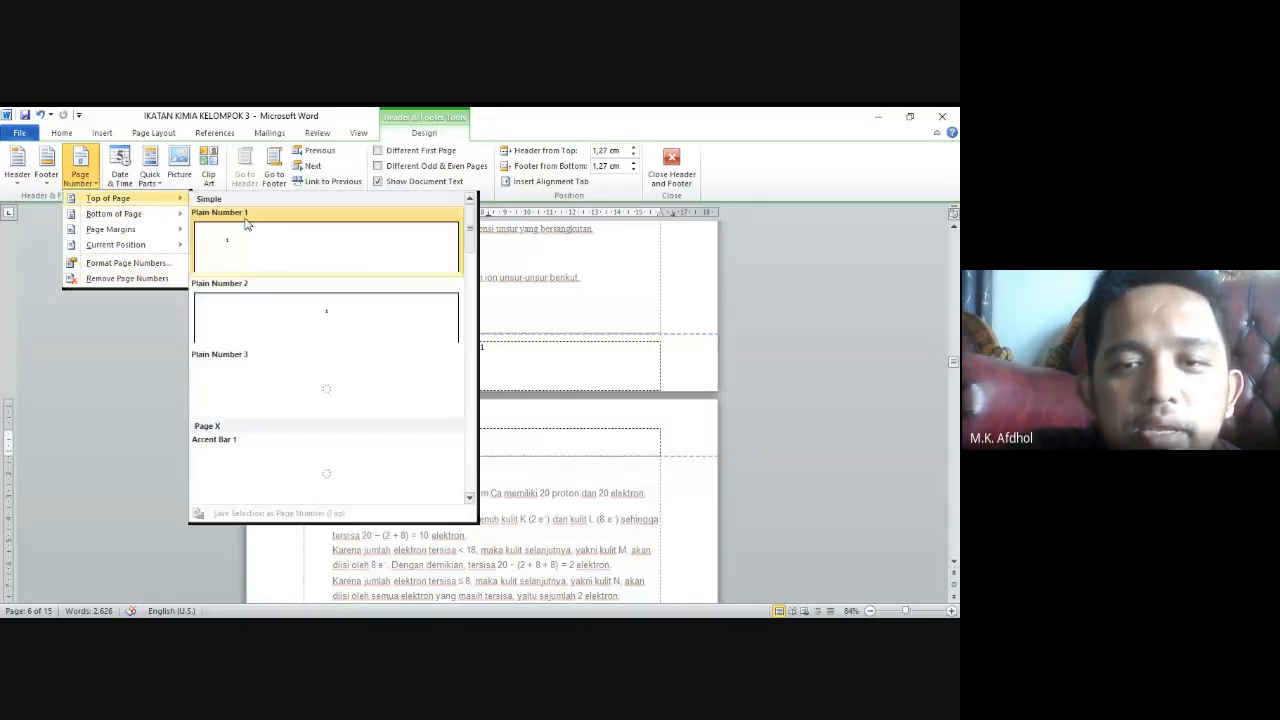
left_click(369, 384)
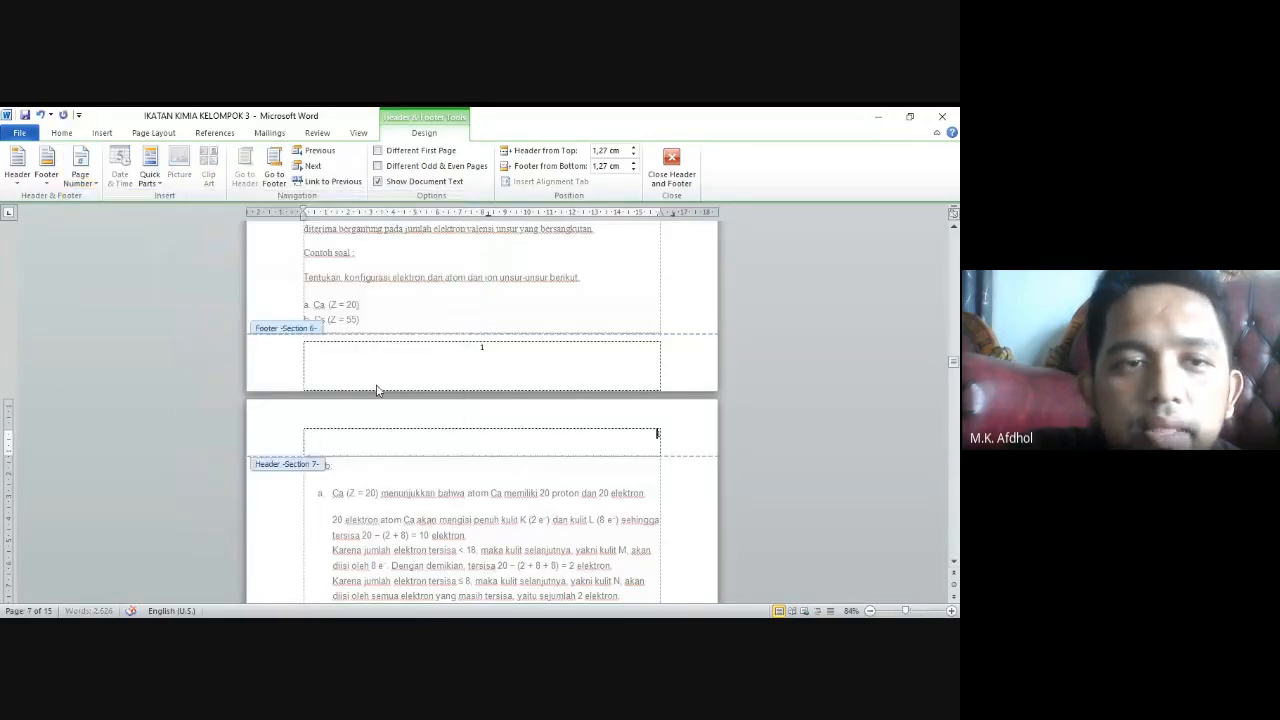
Format the Section 7 page numbers to continue from the previous section
left_click(80, 172)
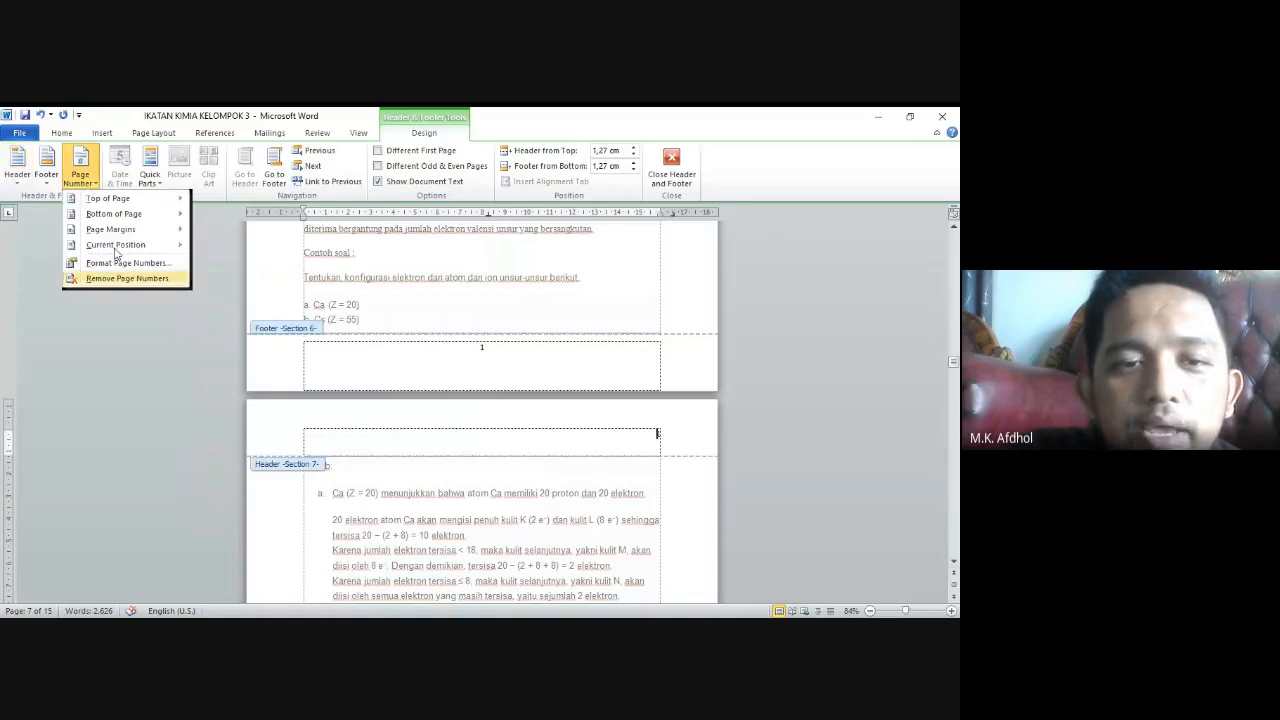
left_click(126, 266)
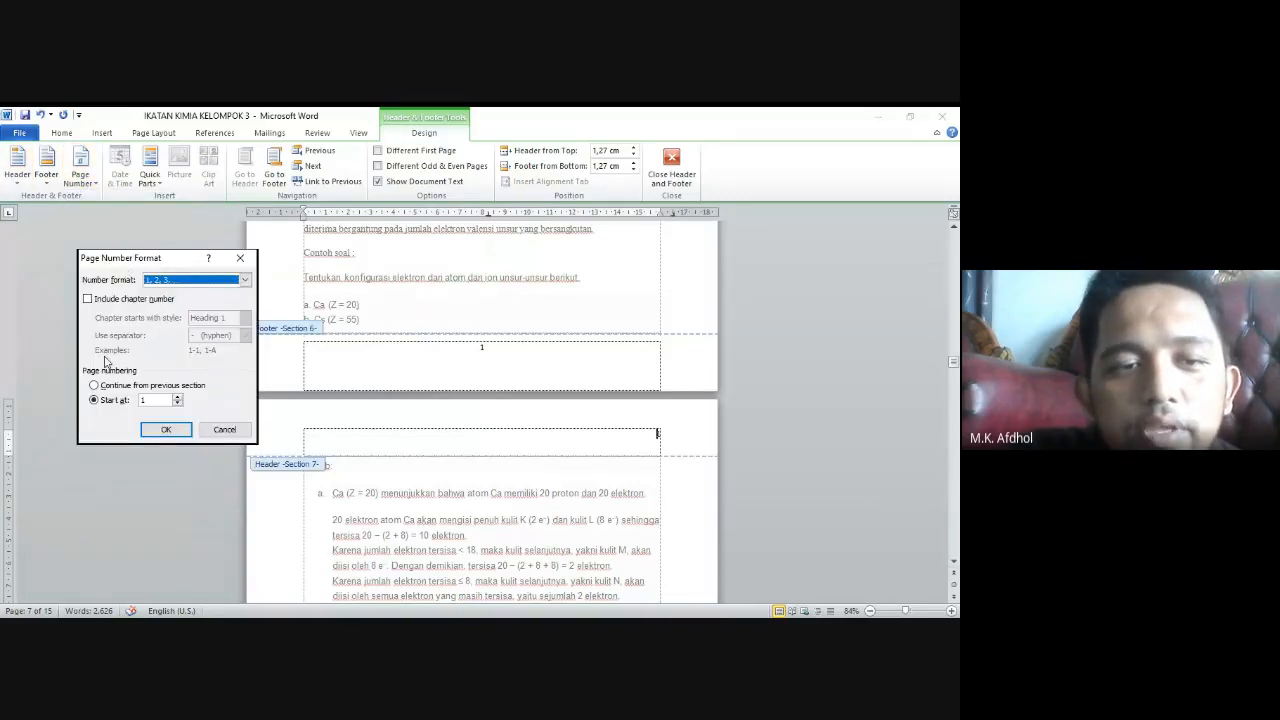
left_click(150, 385)
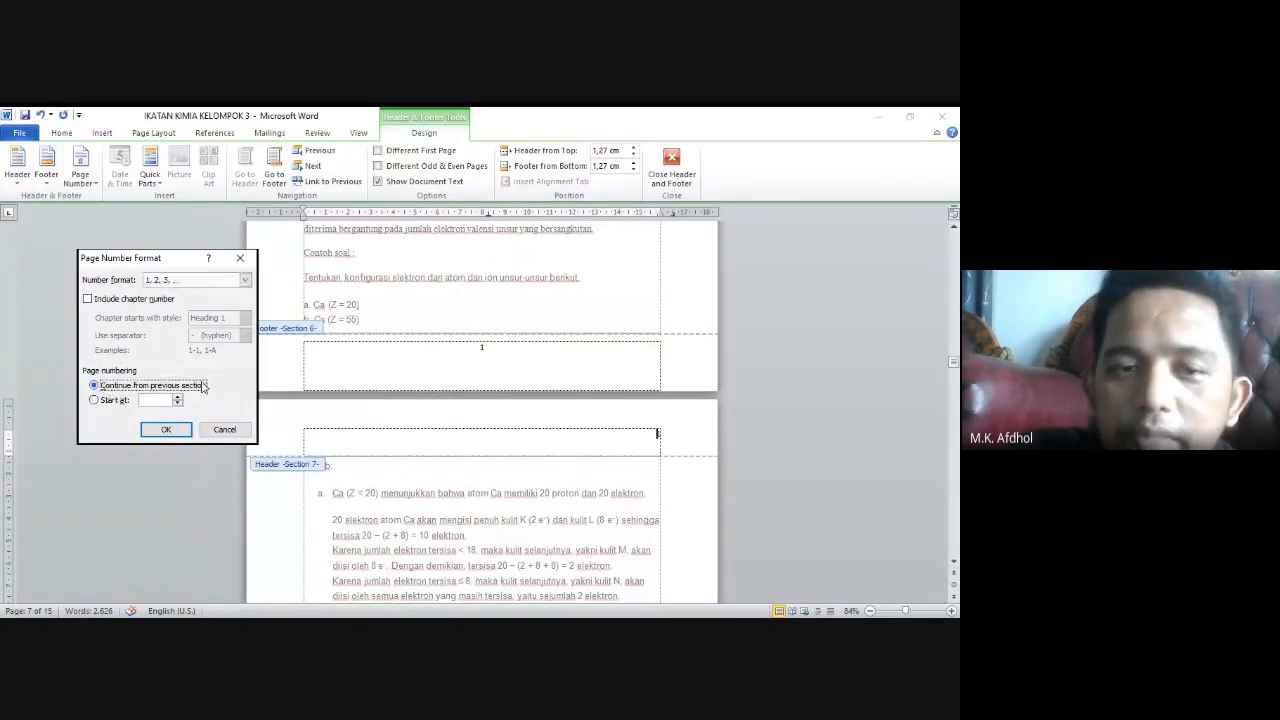
left_click(166, 429)
Delete the centred page number from the Section 7 footer
scroll(535, 362, "up", 5)
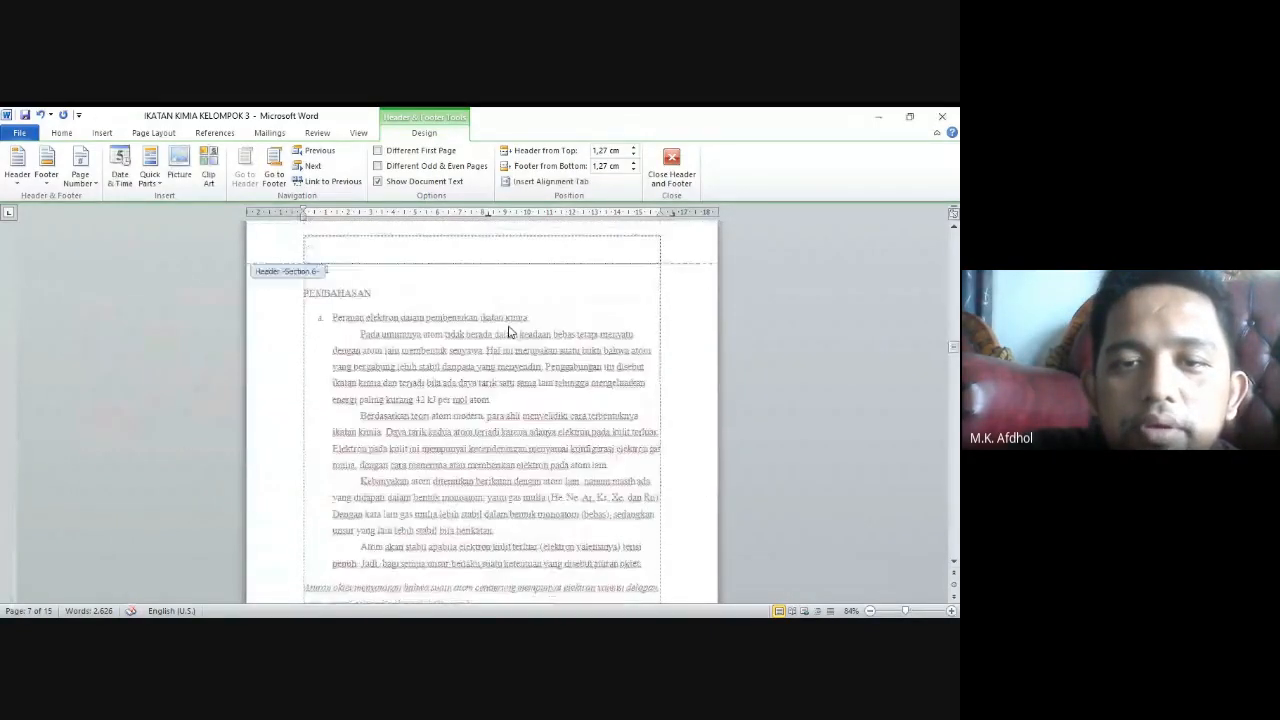
scroll(543, 338, "down", 10)
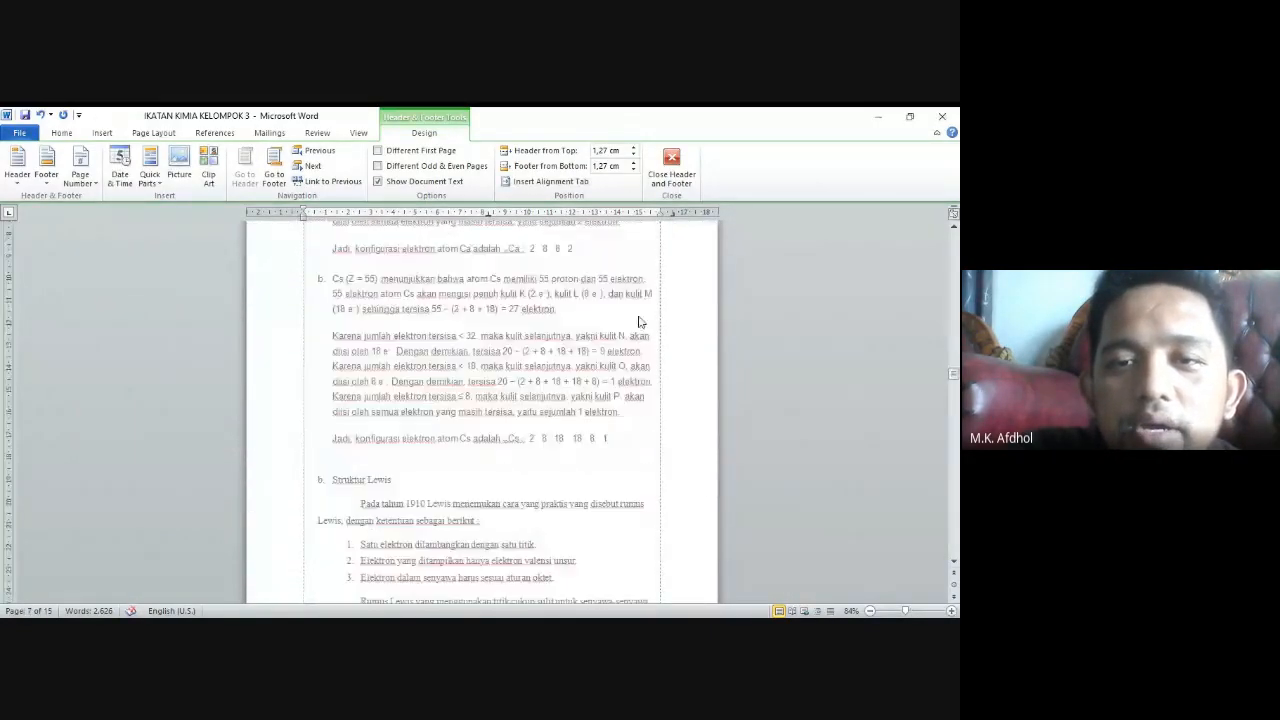
scroll(634, 334, "up", 3)
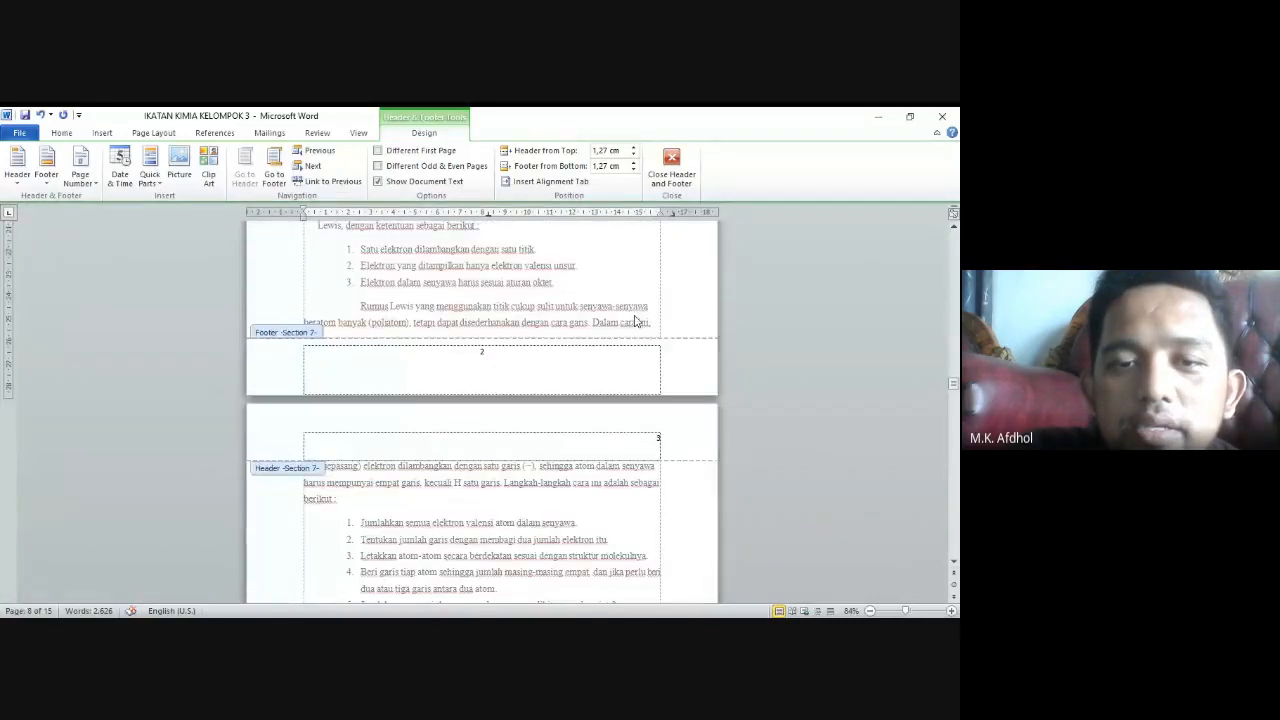
left_click(486, 355)
key("BackSpace")
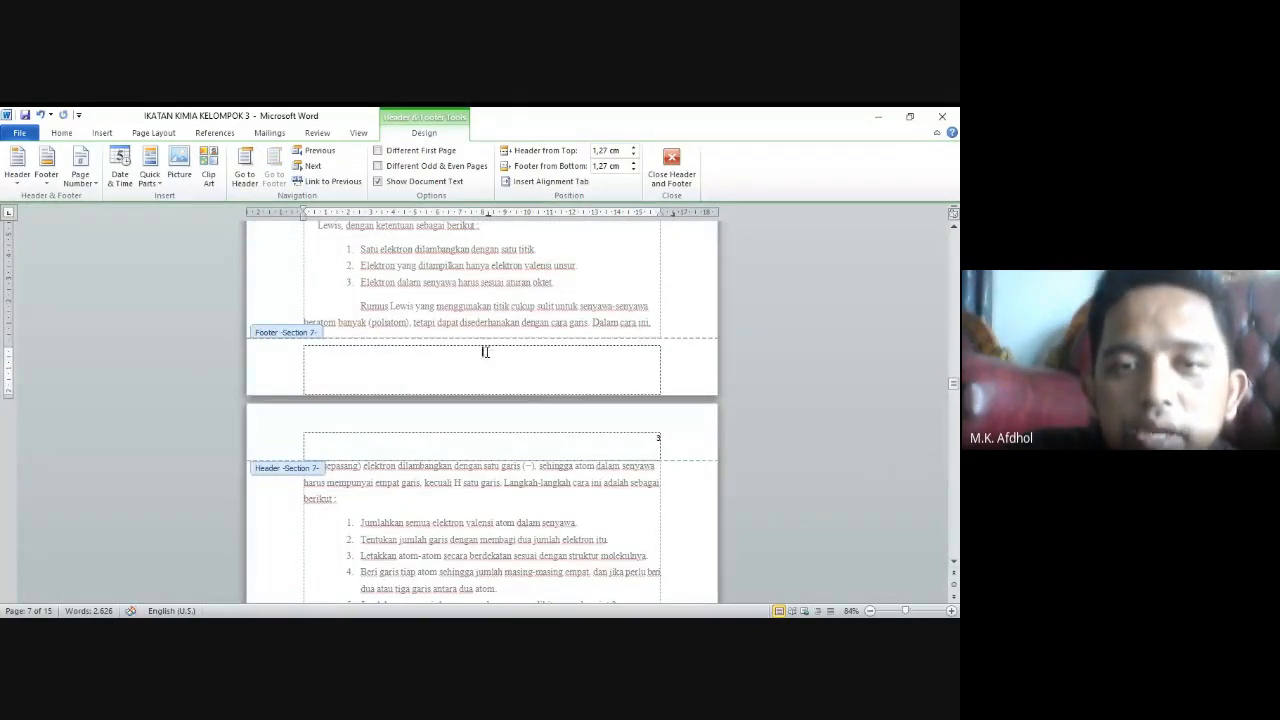
Check the page numbers from the first PEMBAHASAN page's footer through the headers of the following Section 7 pages
scroll(487, 352, "up", 10)
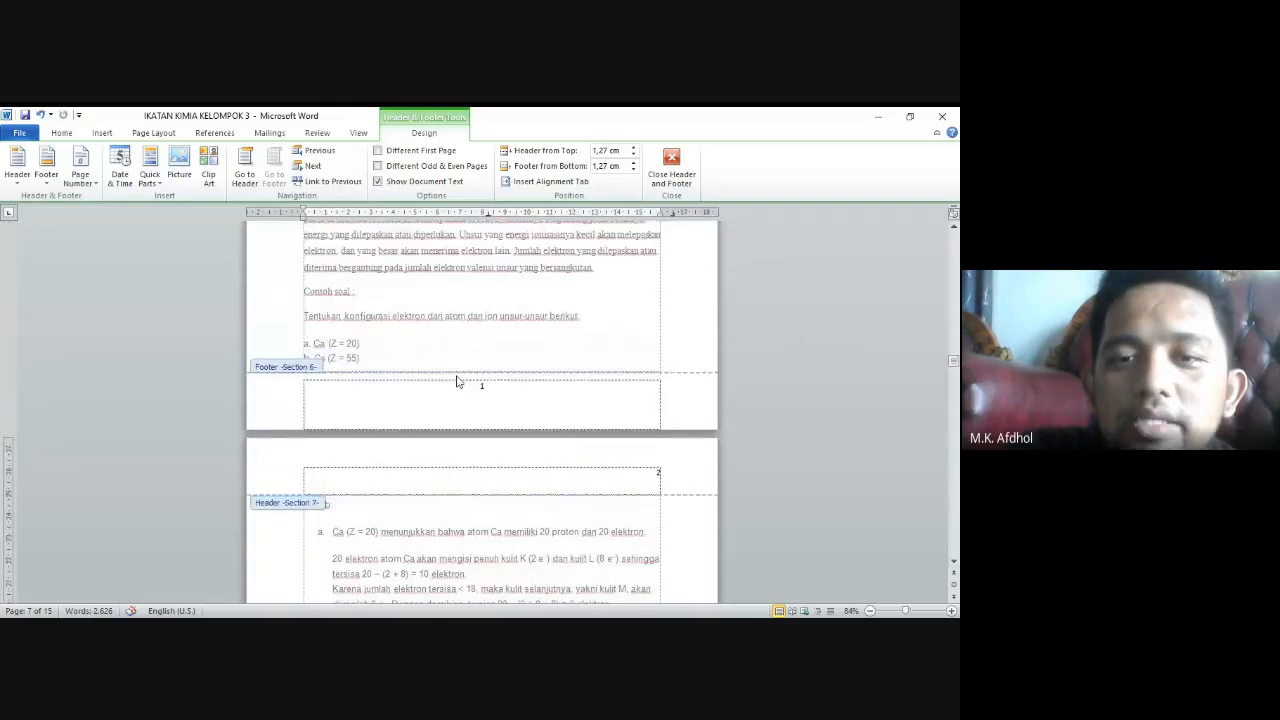
scroll(487, 385, "down", 10)
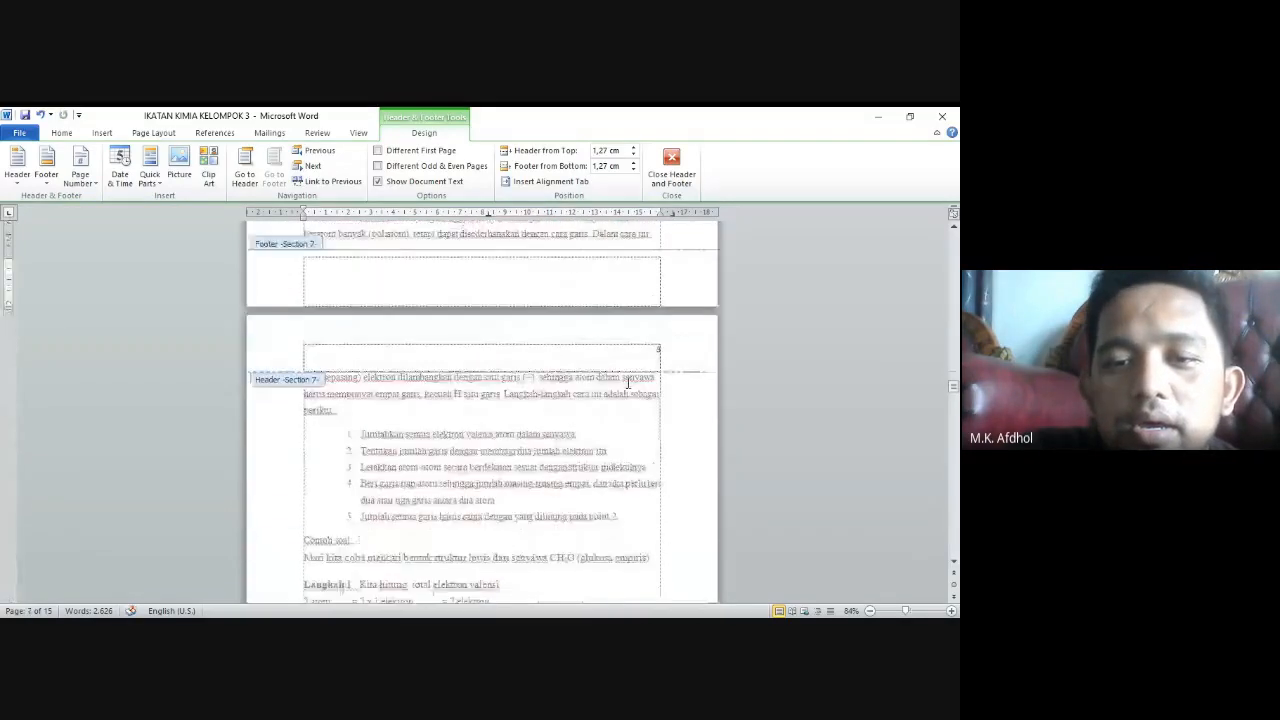
scroll(640, 373, "down", 15)
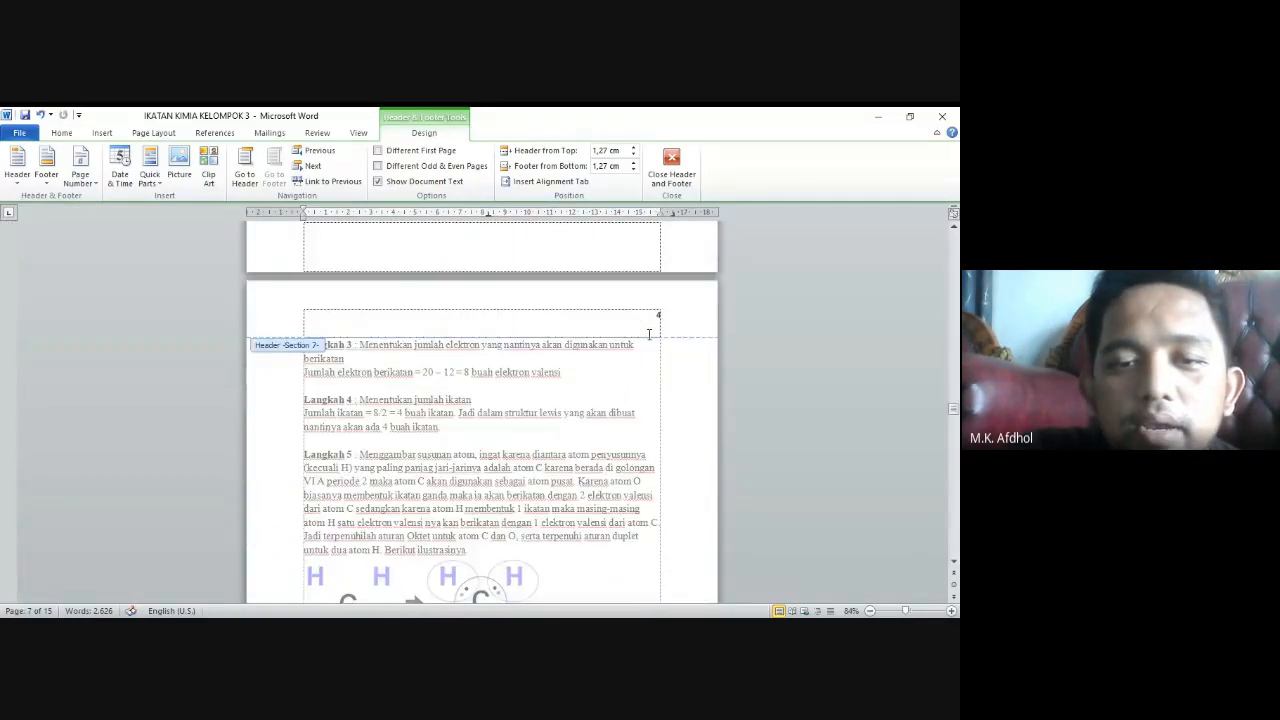
scroll(640, 352, "down", 15)
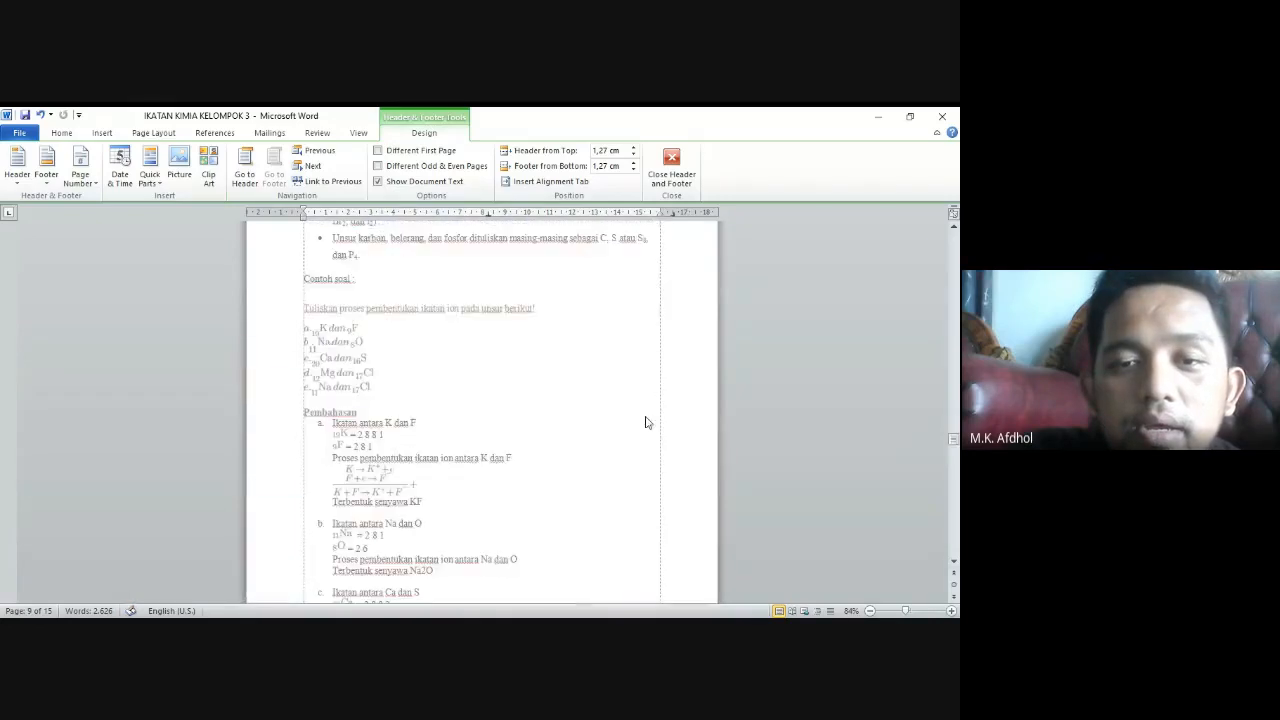
scroll(648, 418, "down", 12)
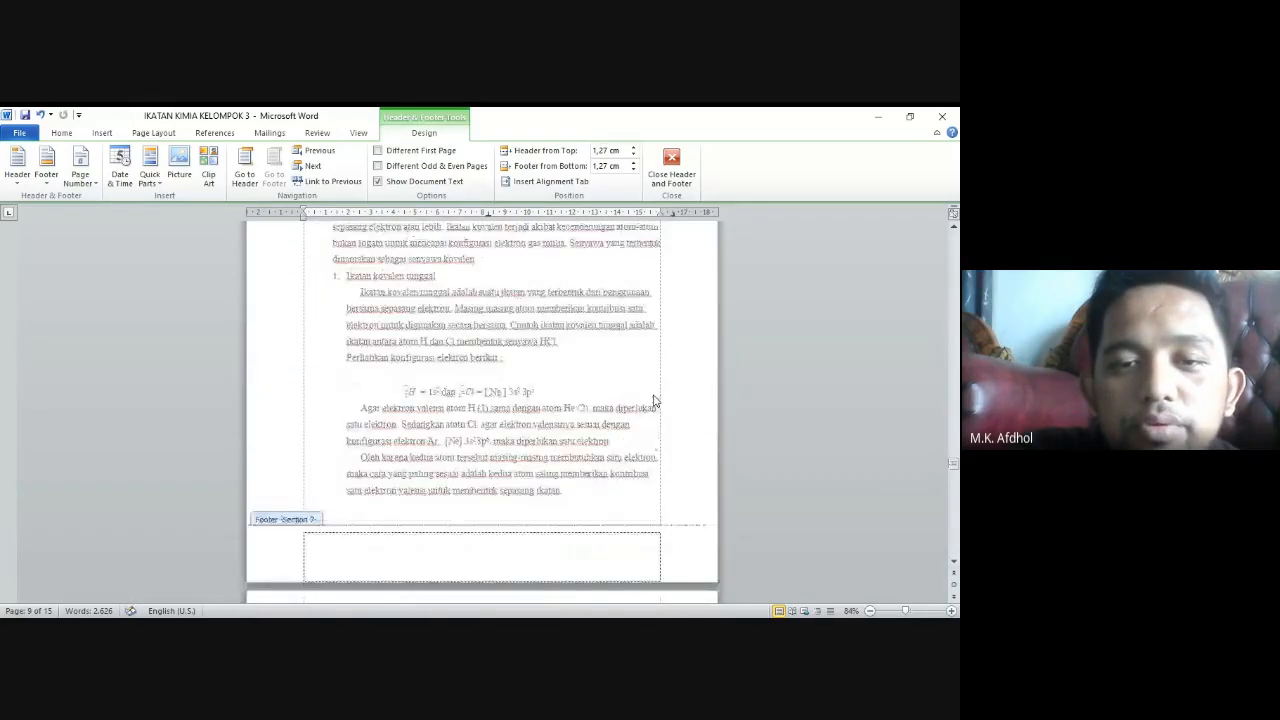
scroll(652, 400, "down", 12)
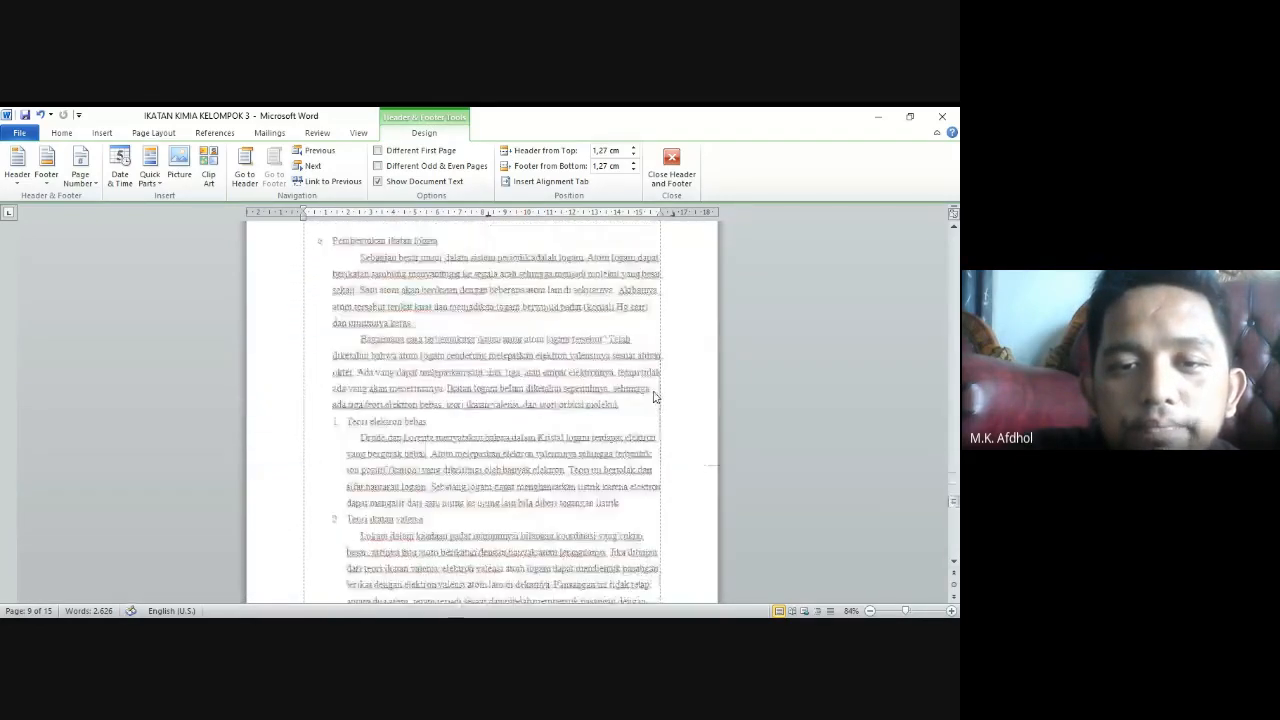
scroll(657, 380, "down", 20)
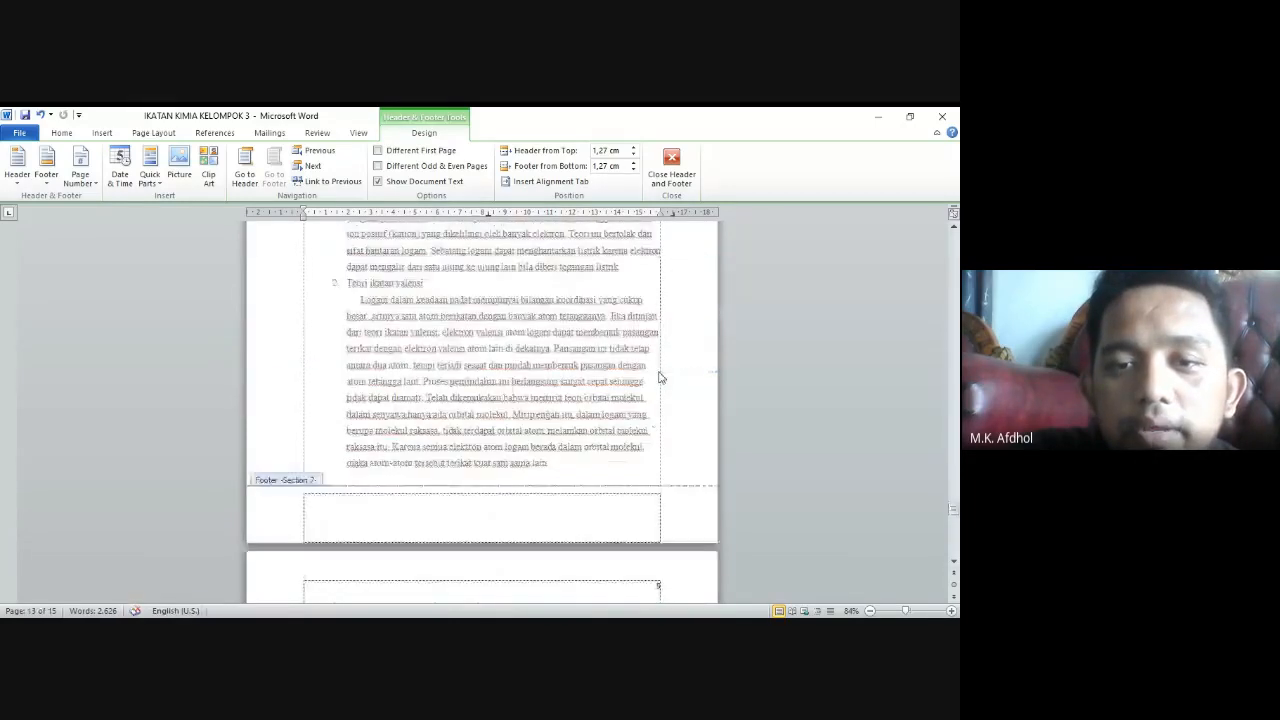
scroll(660, 370, "down", 20)
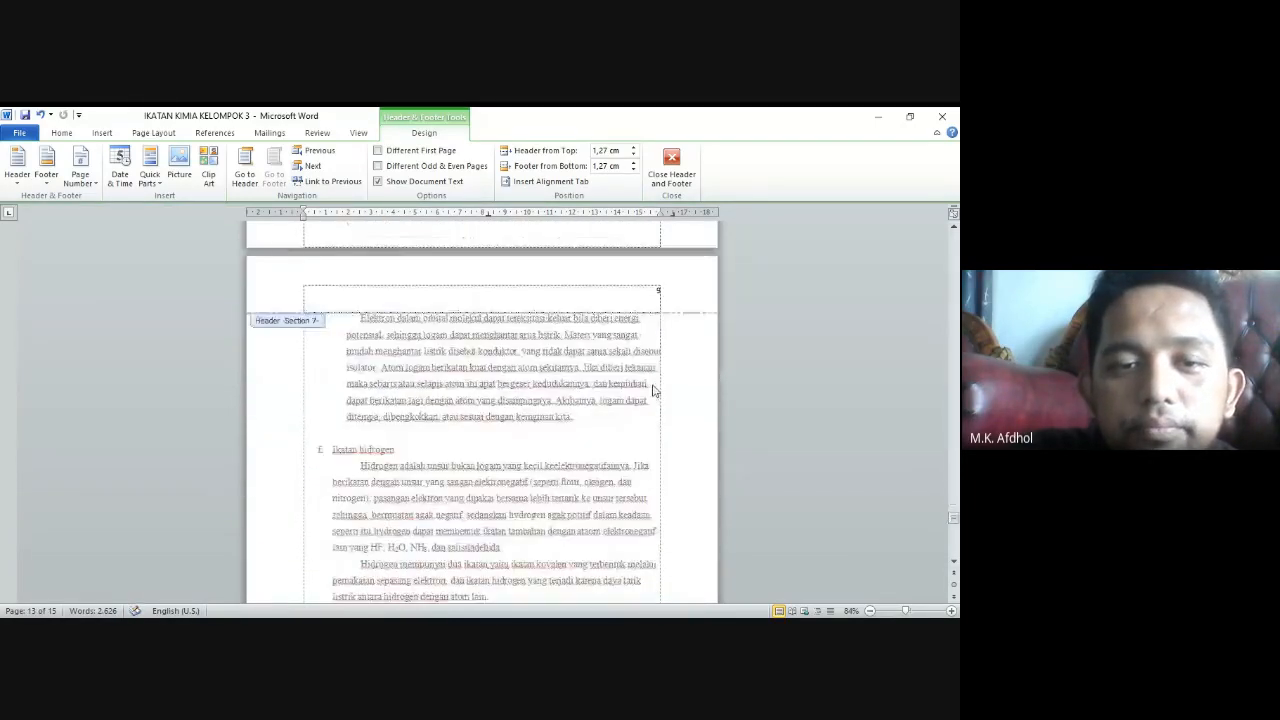
Check the header and footer page numbers from the last Section 7 page back to the DAFTAR GAMBAR page
scroll(655, 383, "down", 10)
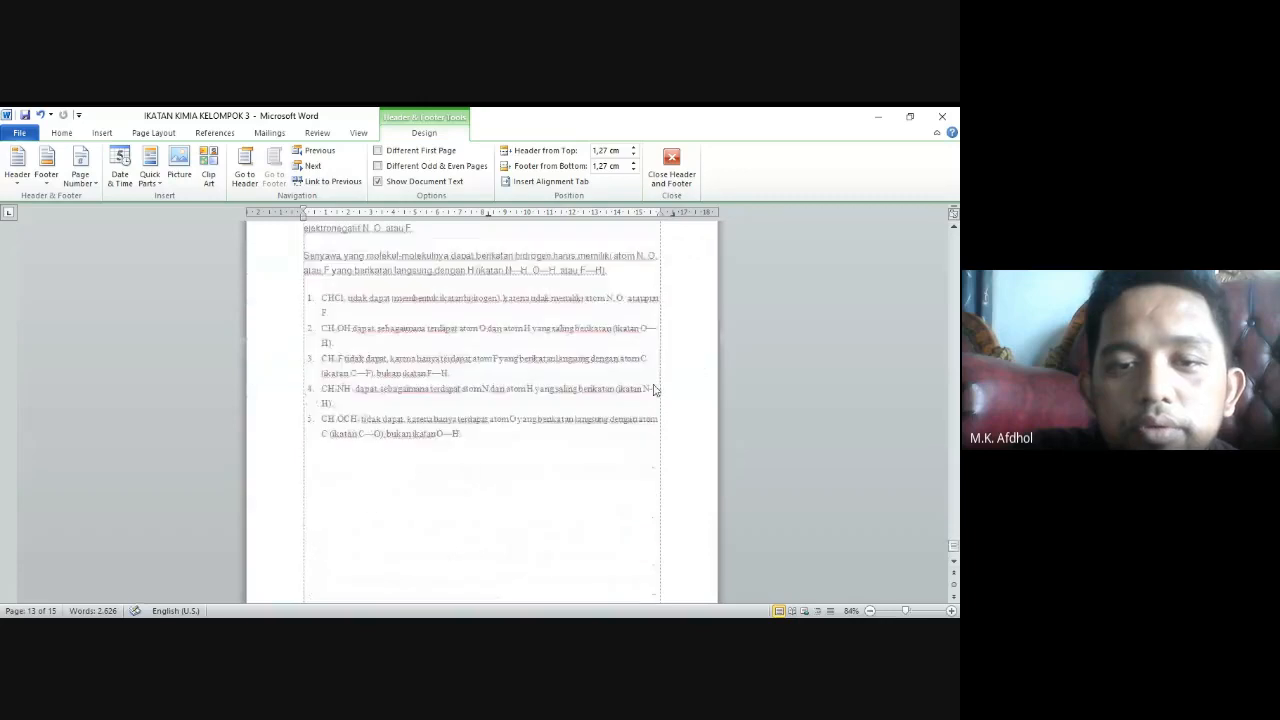
scroll(641, 390, "down", 15)
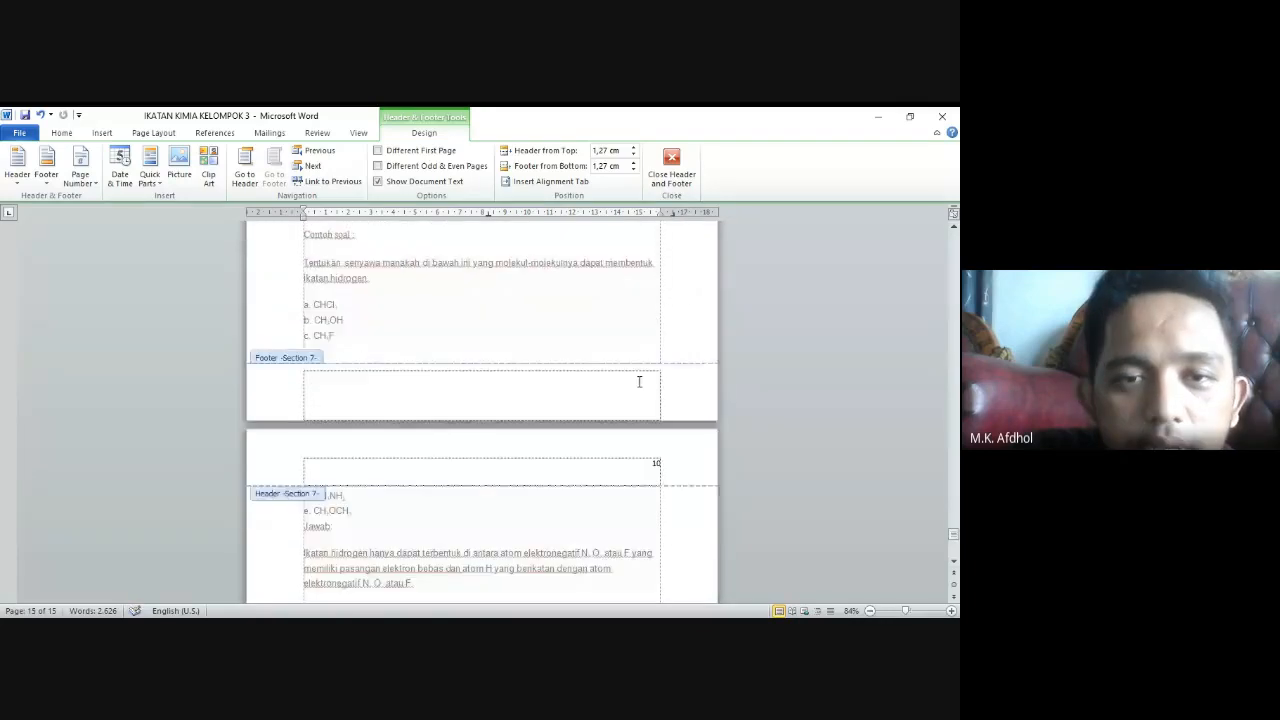
scroll(641, 388, "up", 5)
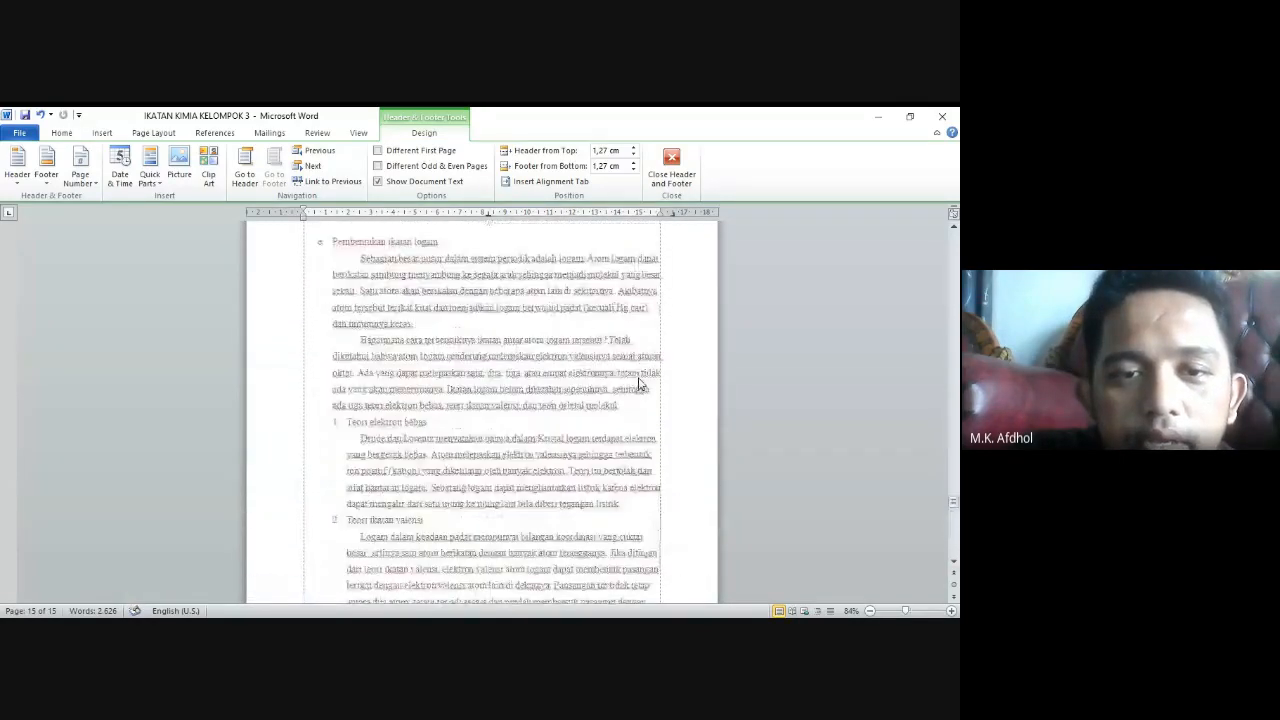
scroll(641, 383, "up", 8)
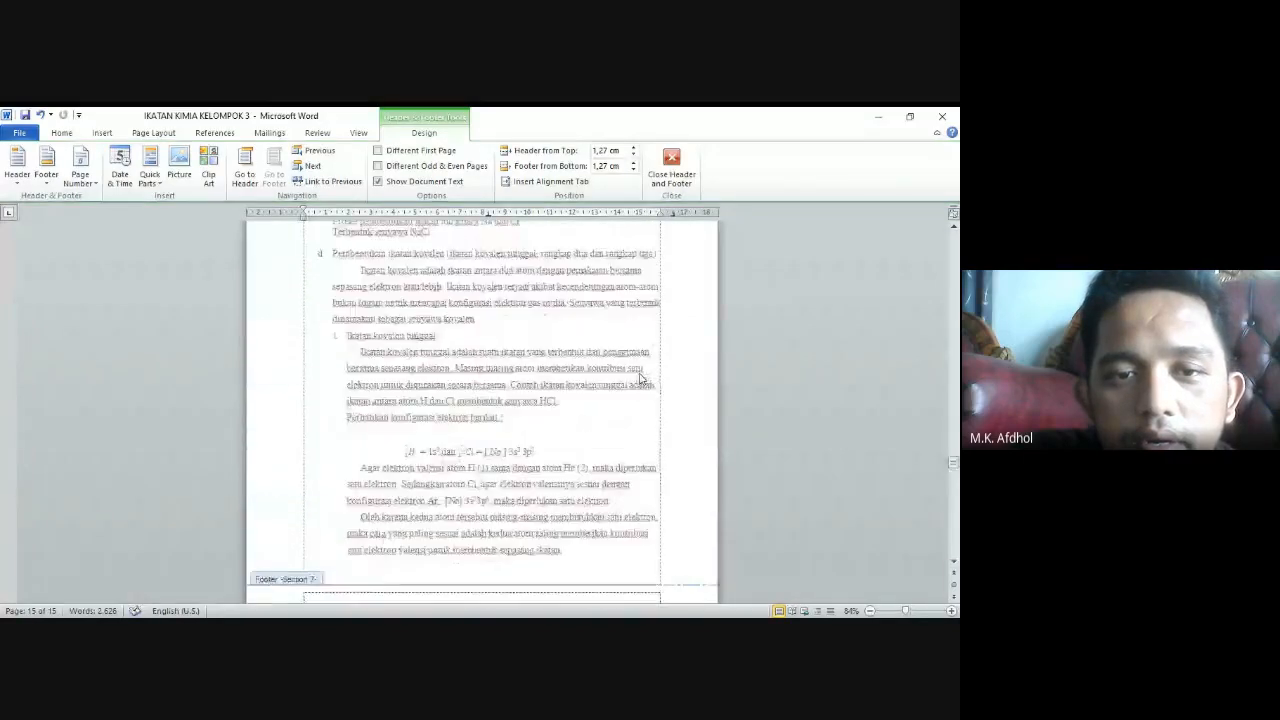
scroll(641, 378, "up", 10)
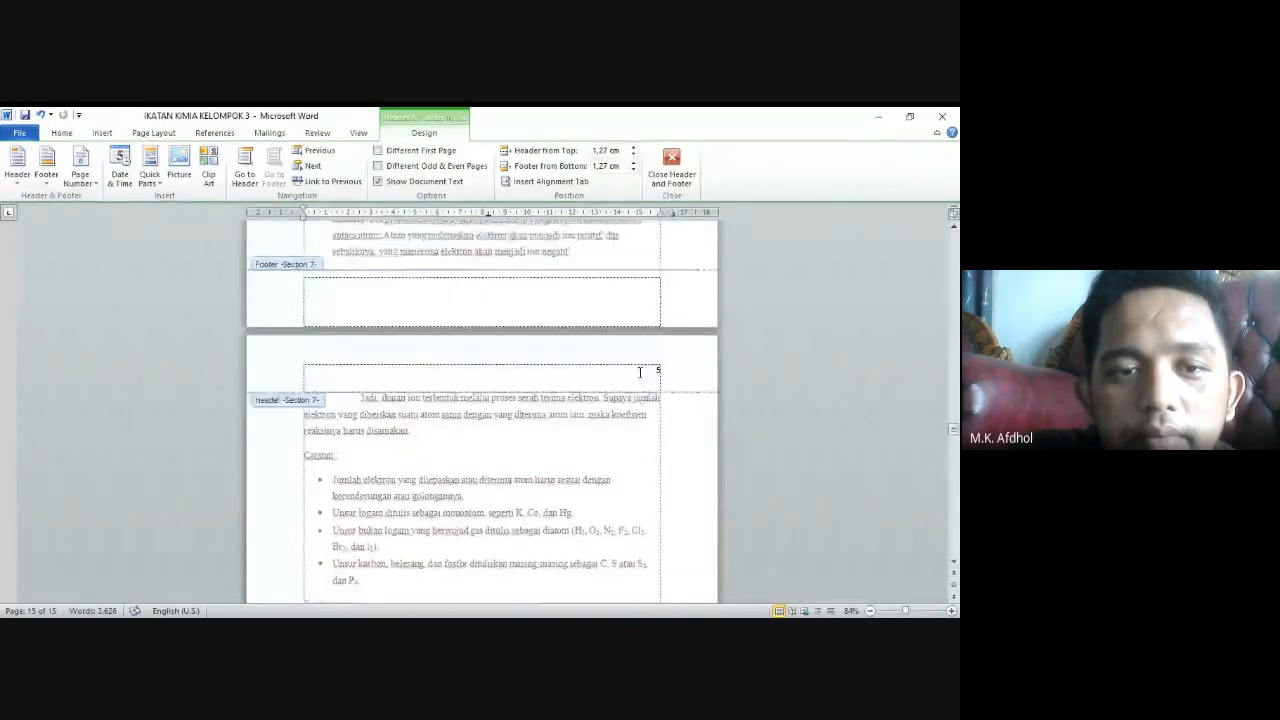
scroll(641, 375, "up", 10)
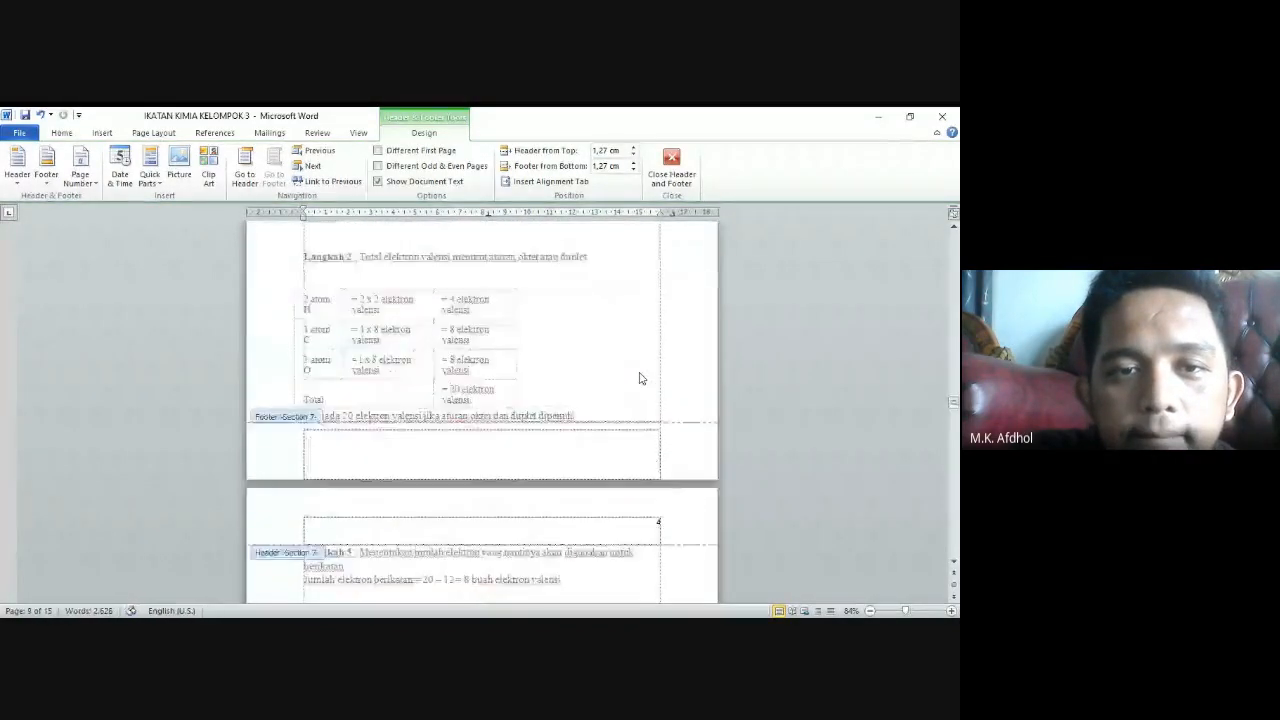
scroll(641, 378, "up", 10)
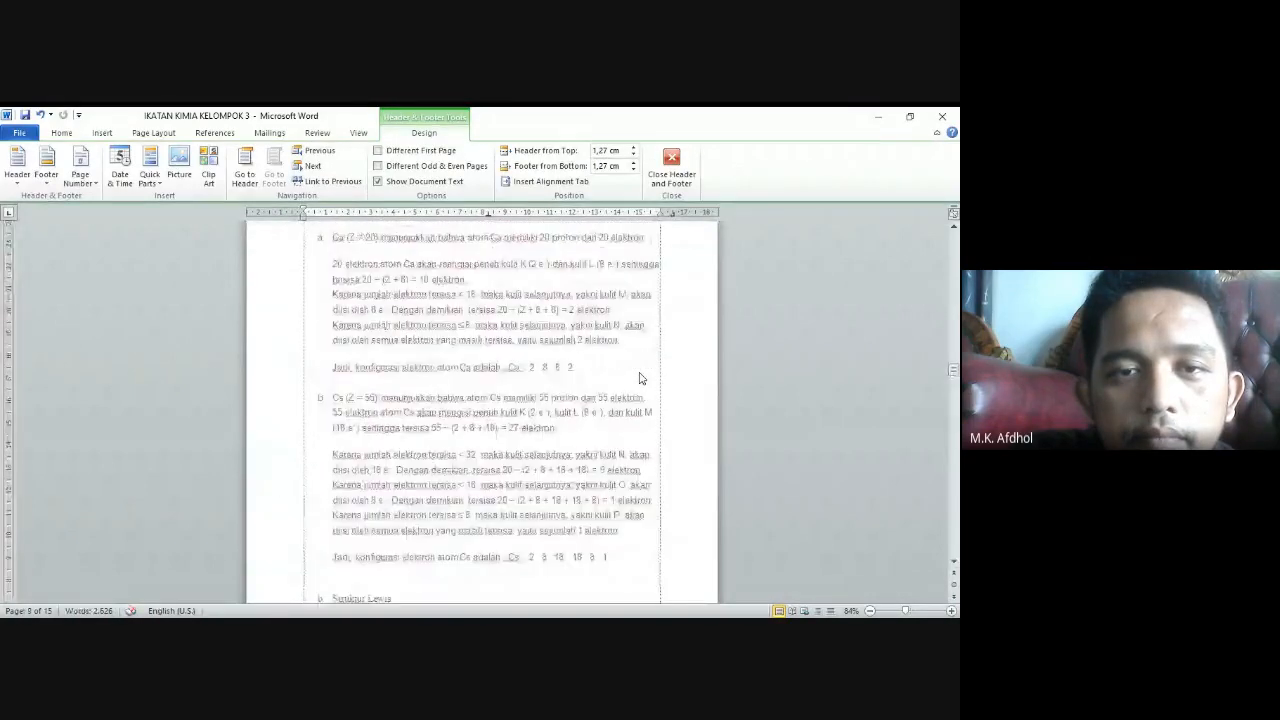
scroll(641, 378, "up", 4)
scroll(640, 372, "up", 20)
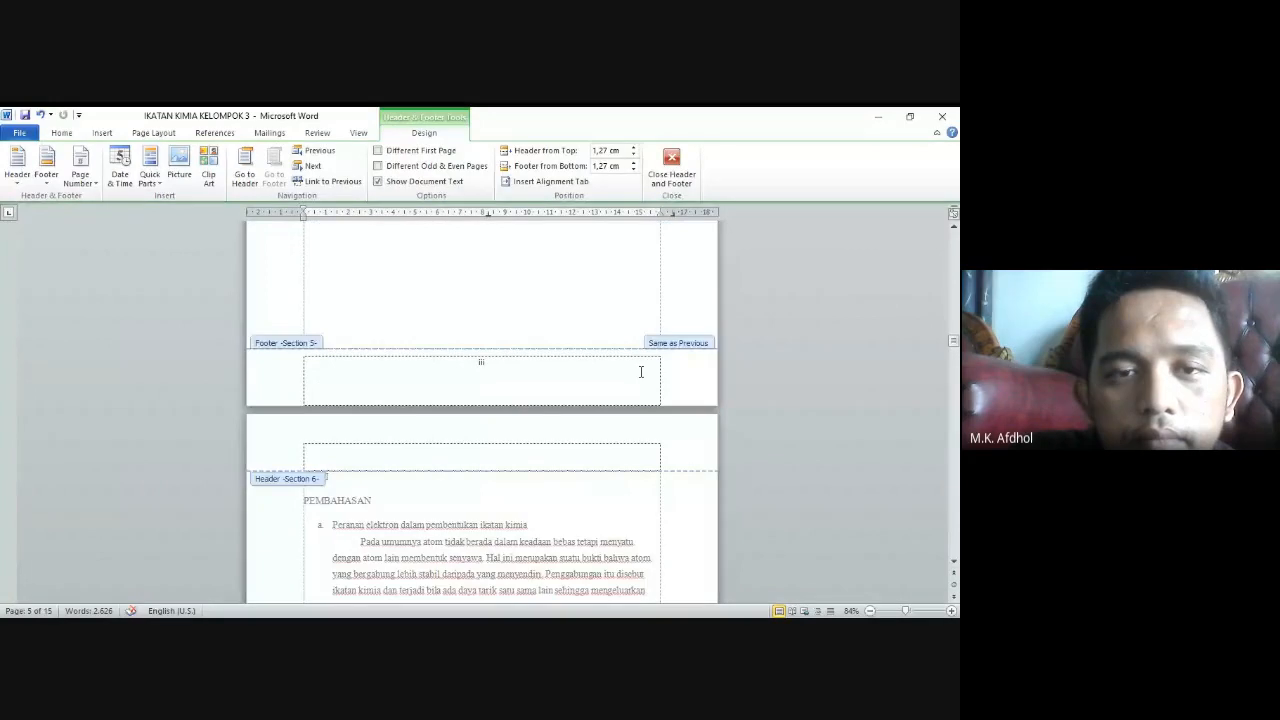
scroll(641, 375, "up", 10)
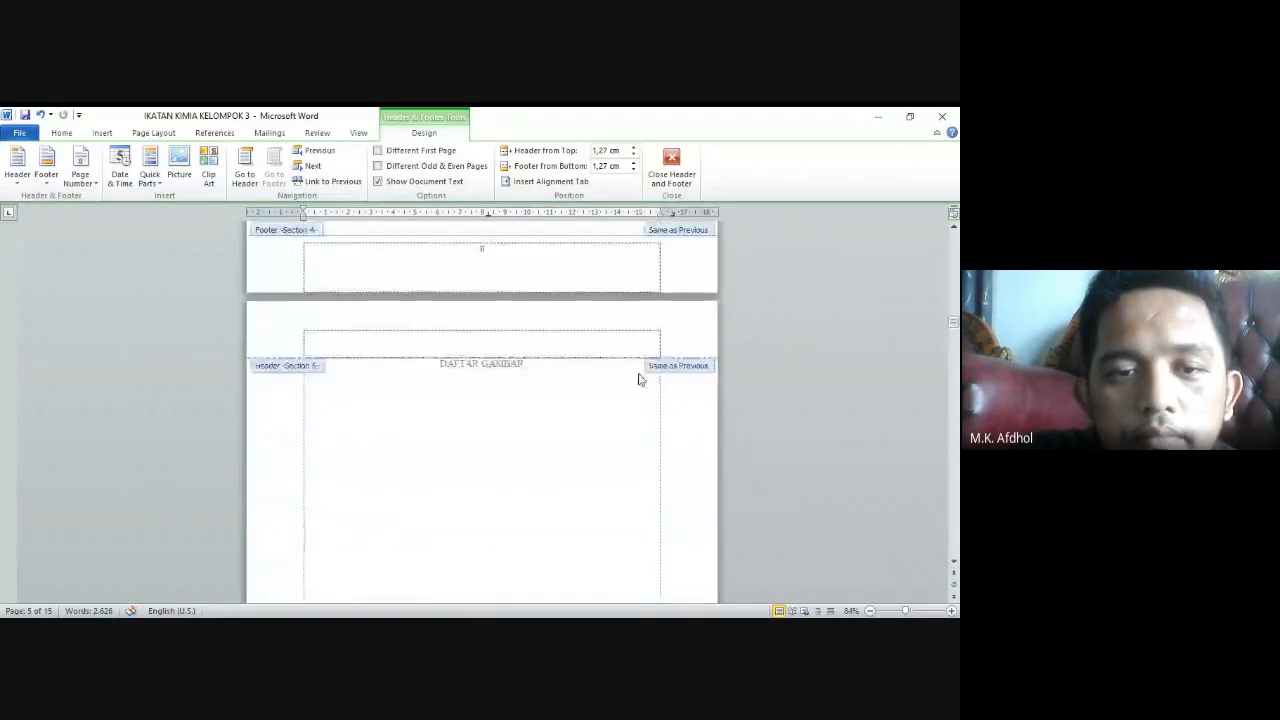
Recheck the page numbering from the first PEMBAHASAN page forward to the end of the document
scroll(641, 378, "down", 20)
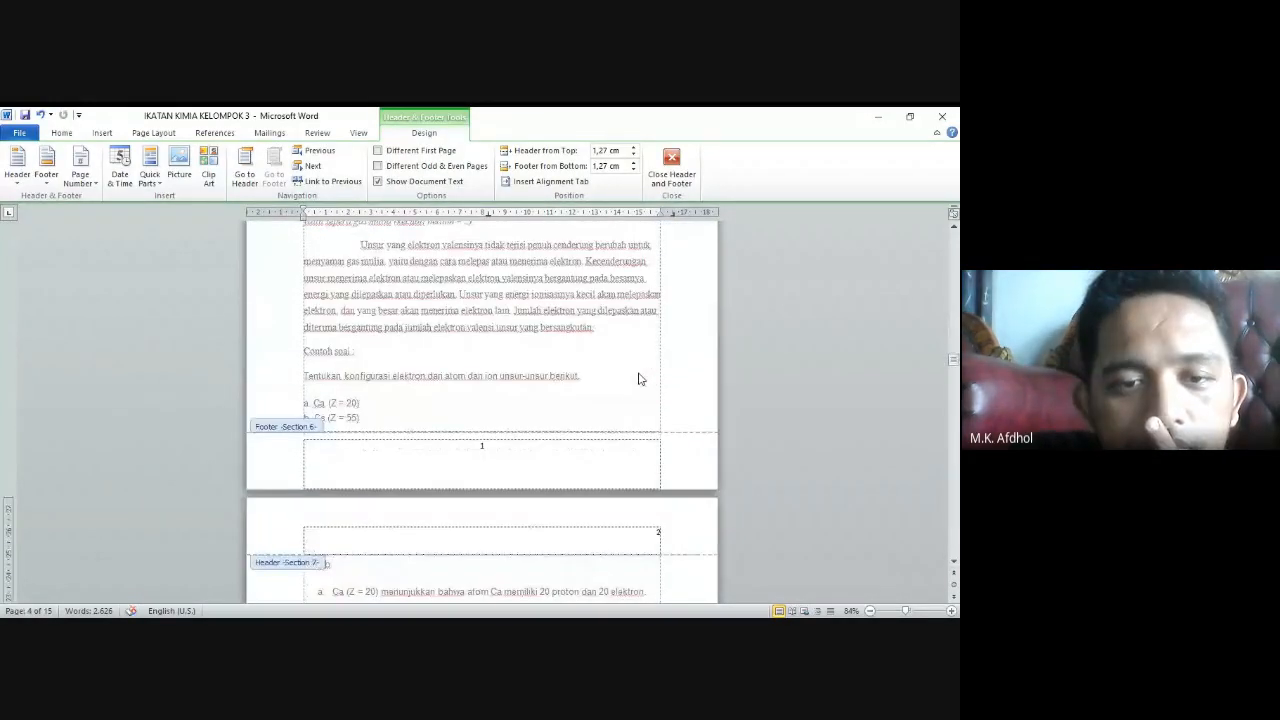
scroll(640, 379, "down", 20)
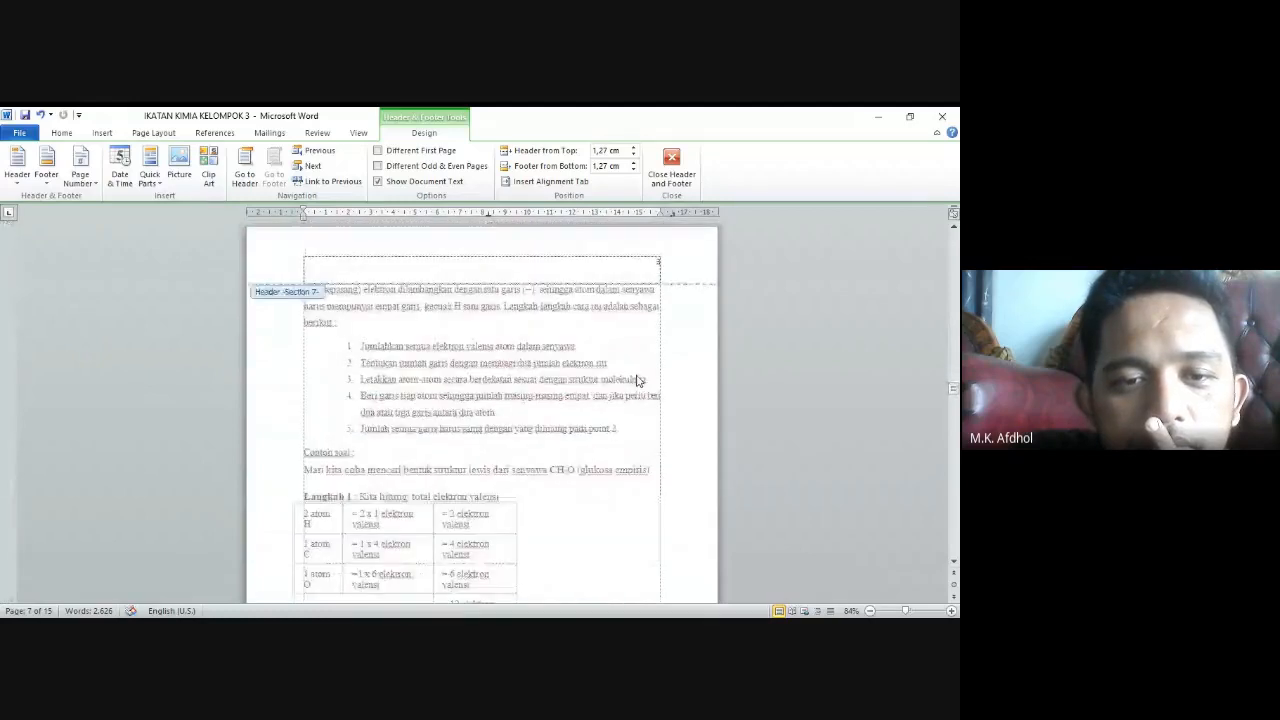
scroll(638, 380, "down", 15)
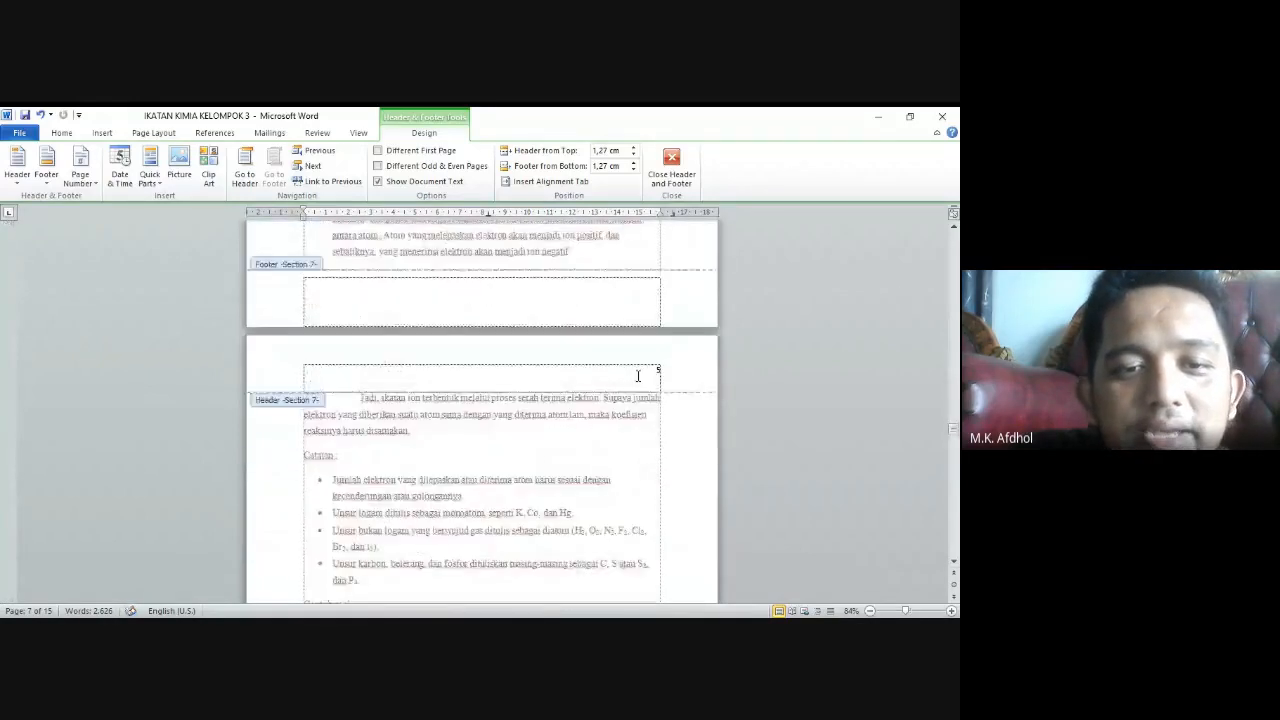
scroll(637, 378, "down", 15)
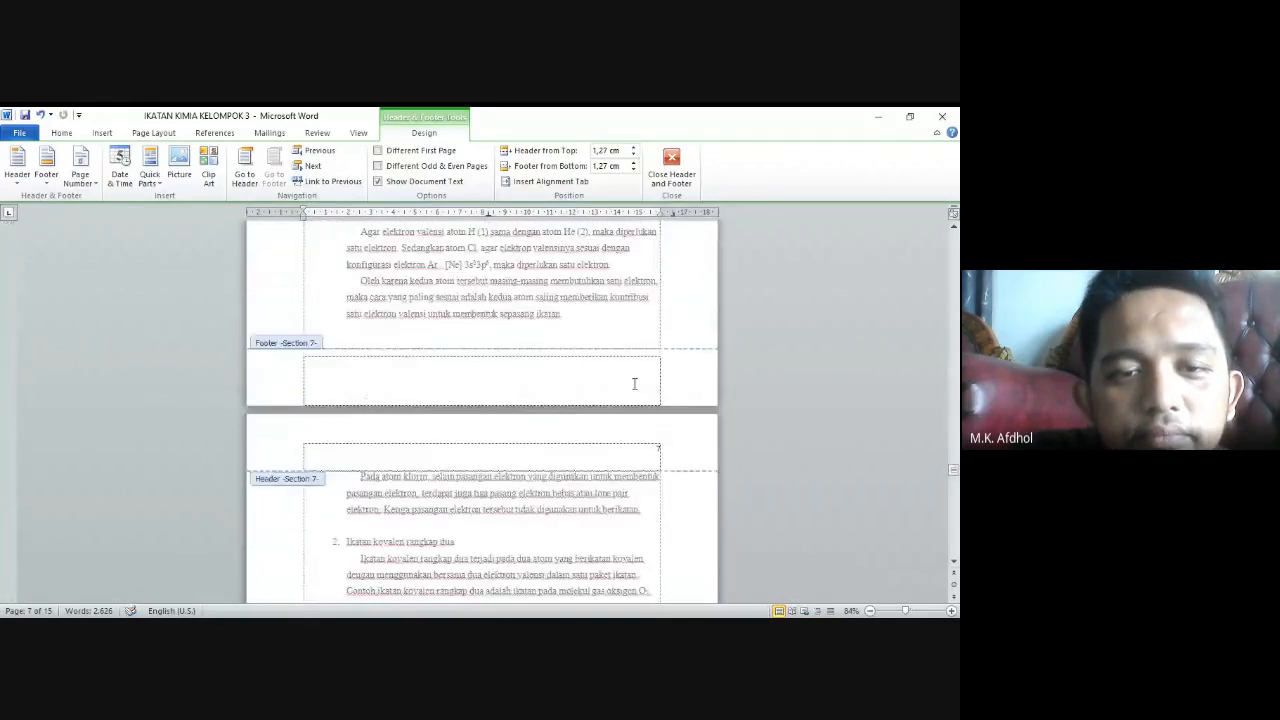
scroll(634, 385, "down", 15)
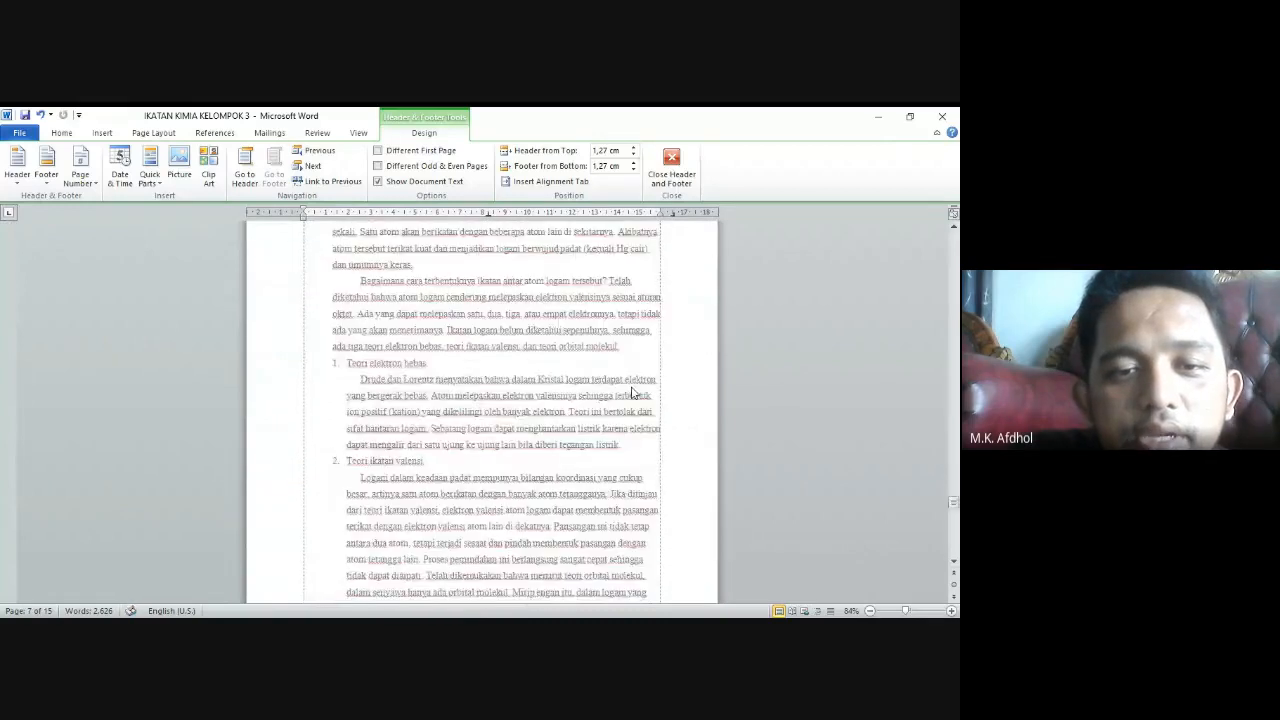
scroll(634, 388, "down", 15)
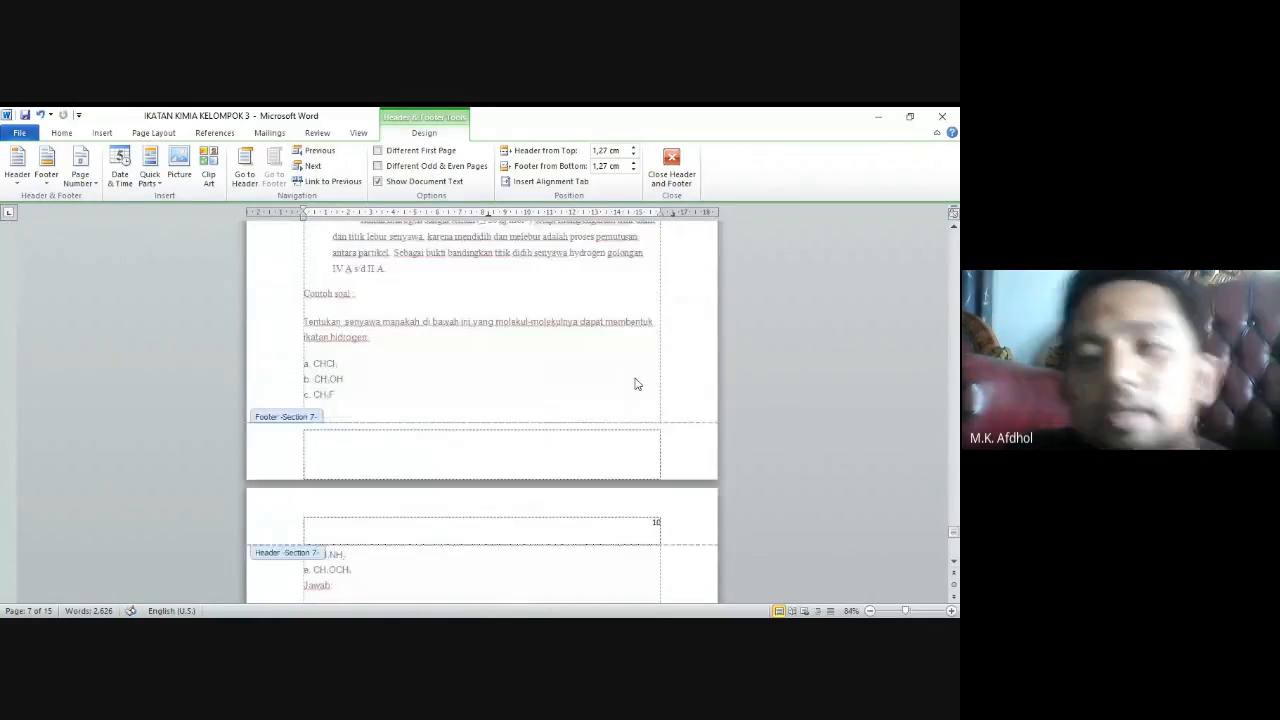
scroll(636, 385, "down", 15)
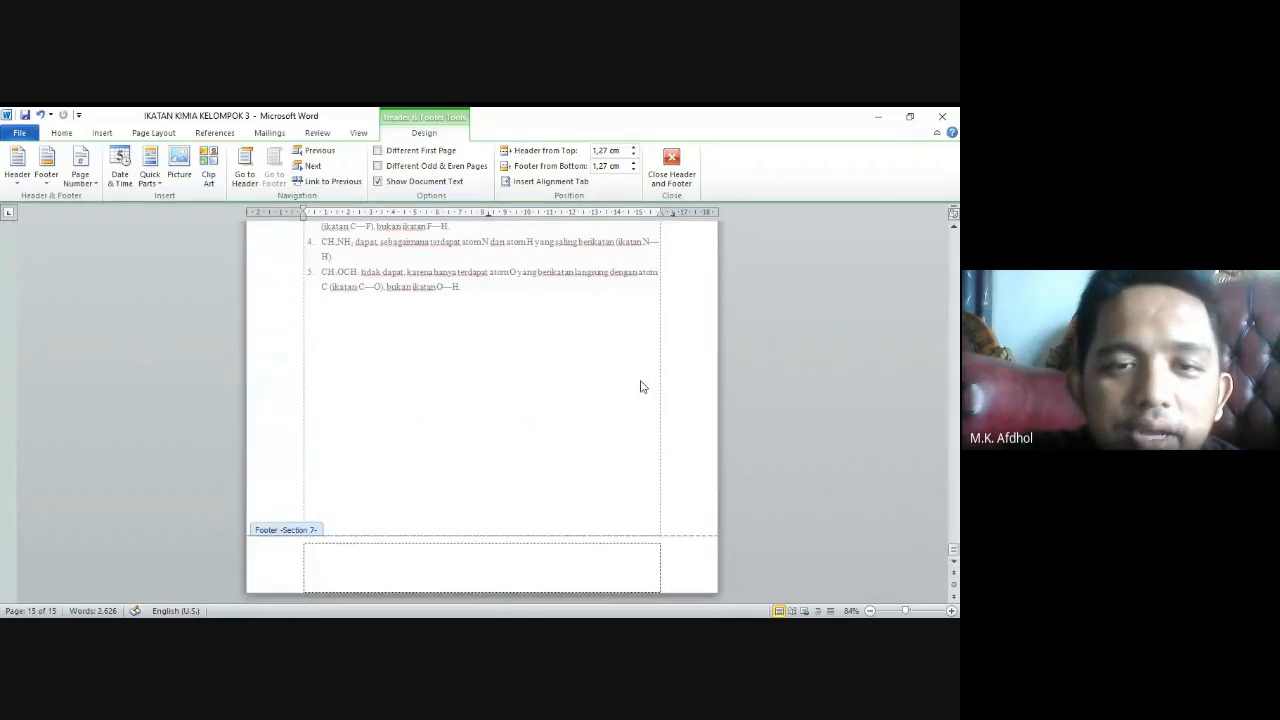
Leave header and footer editing and return to the body text on the first Section 7 page
scroll(640, 387, "up", 6)
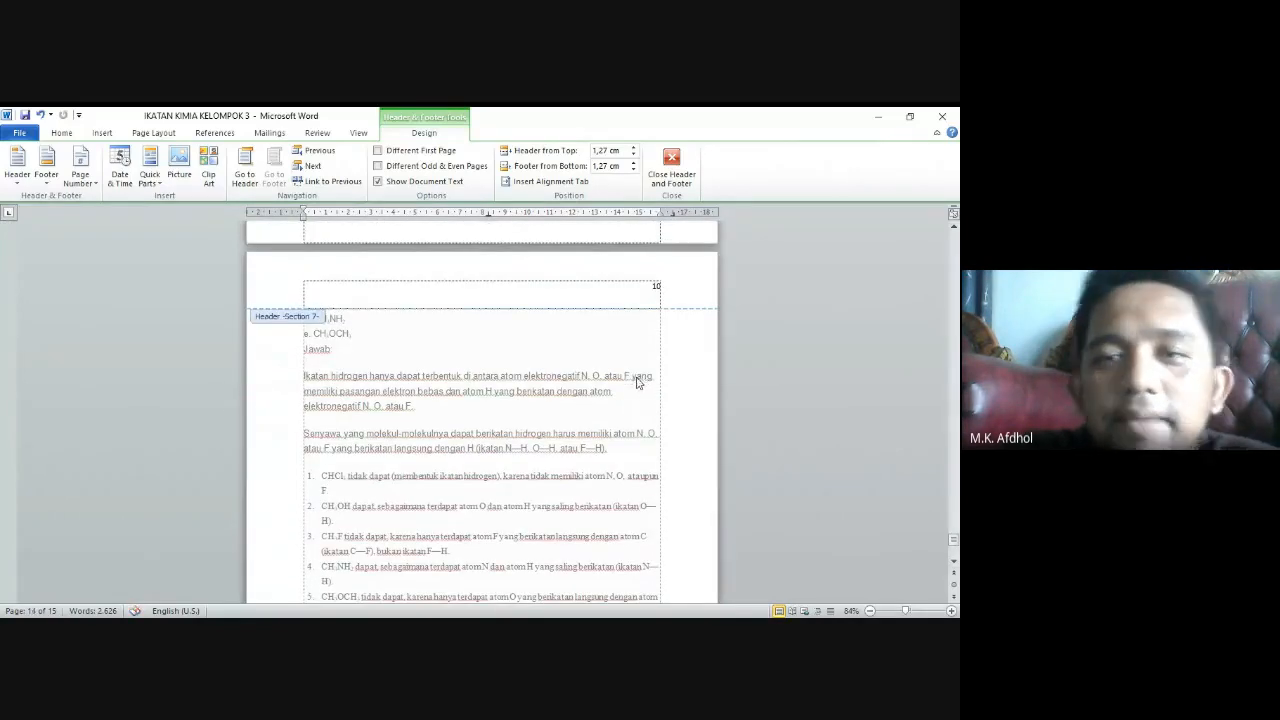
scroll(637, 383, "up", 8)
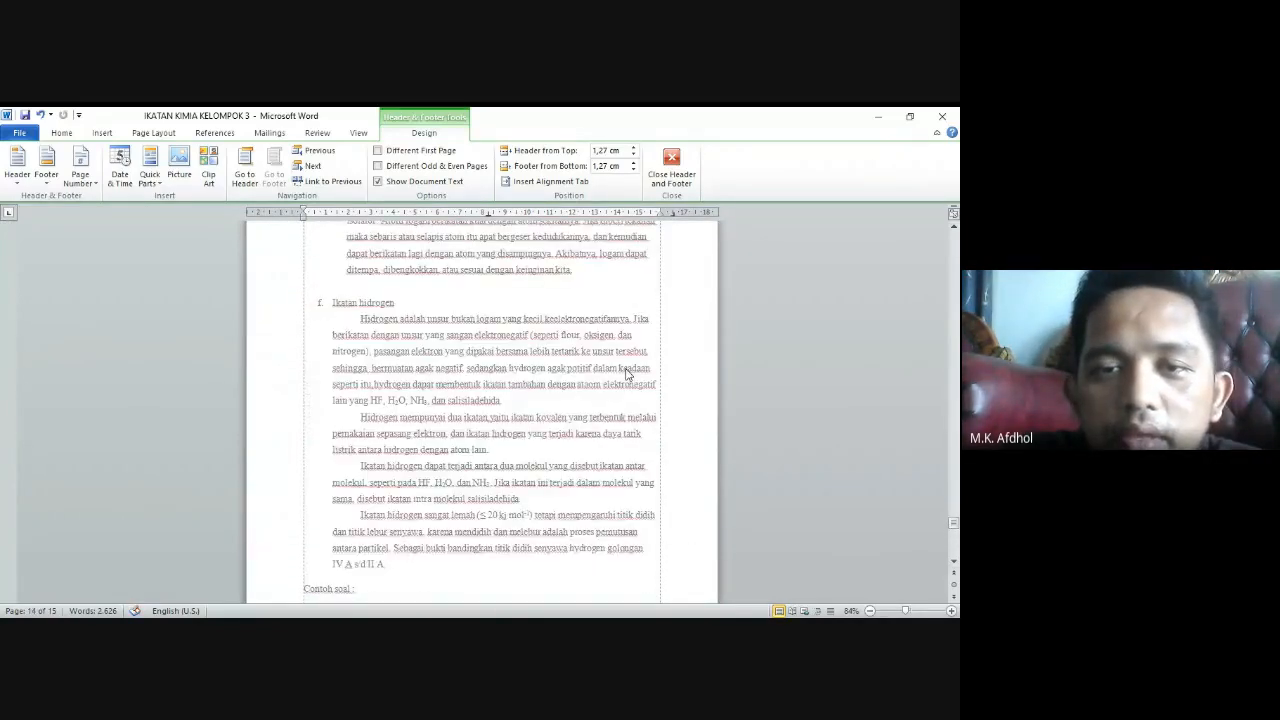
scroll(628, 373, "up", 6)
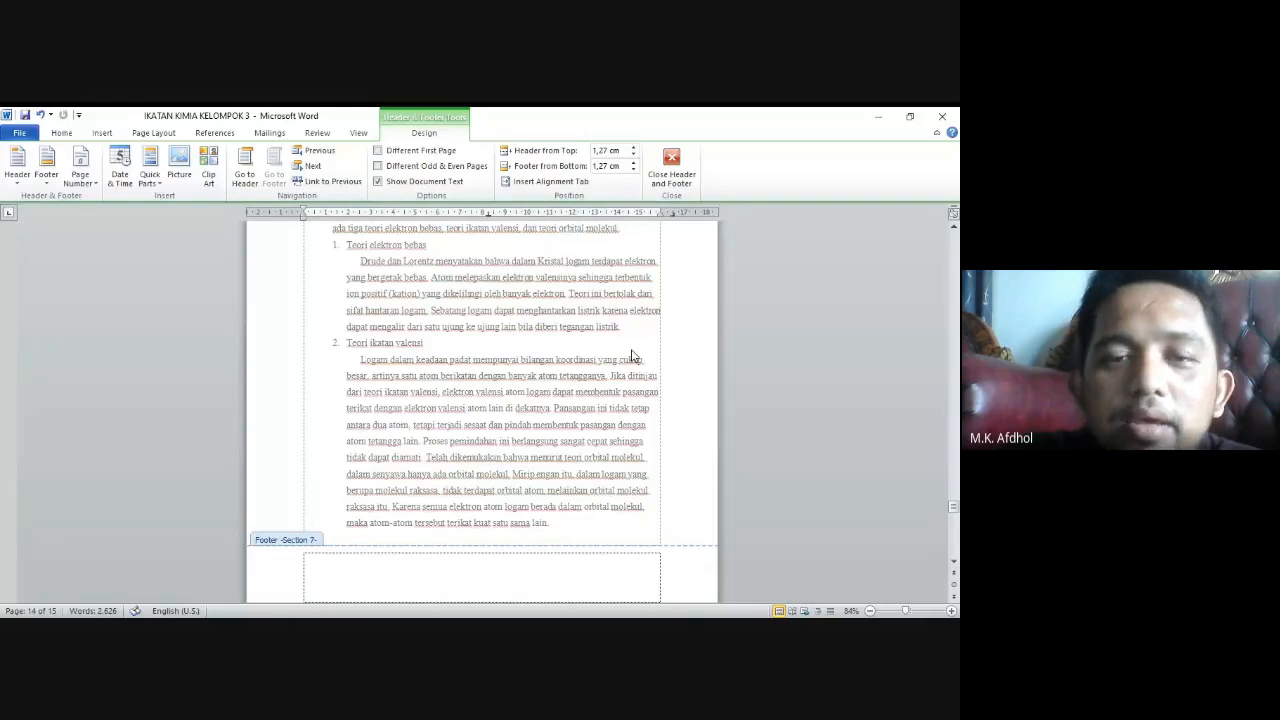
scroll(534, 360, "up", 15)
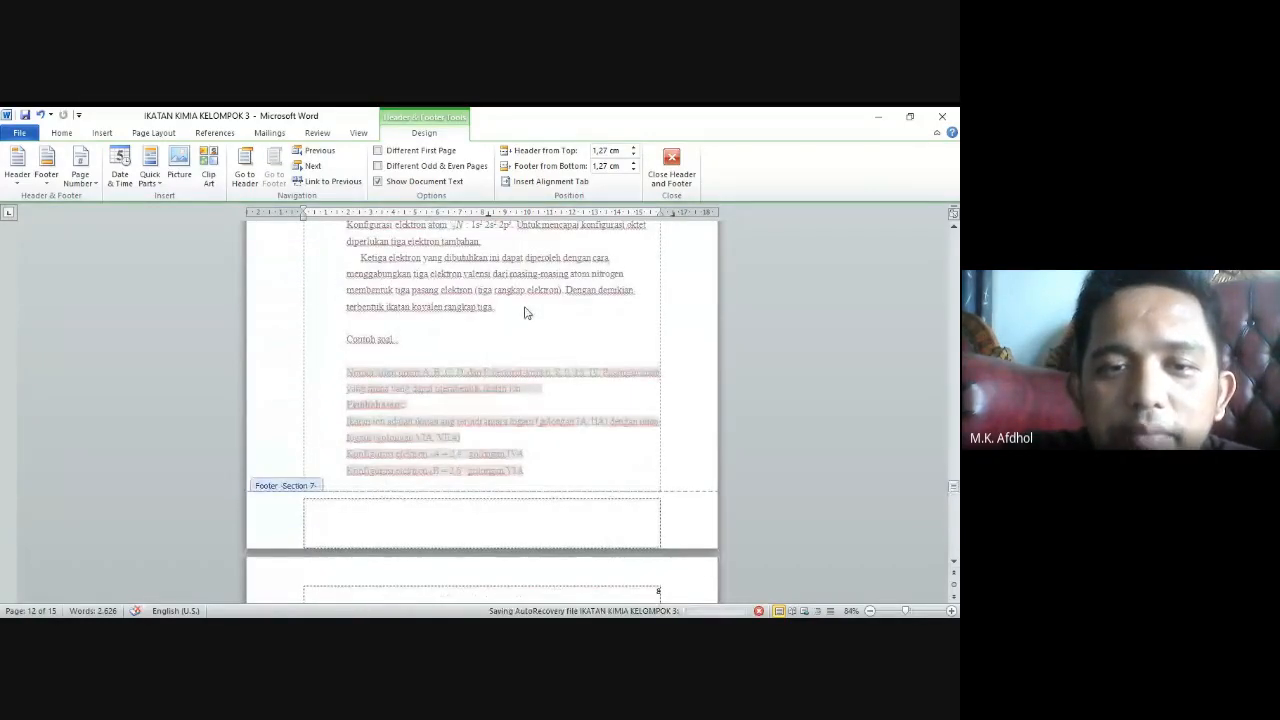
scroll(524, 314, "up", 1)
scroll(512, 328, "up", 10)
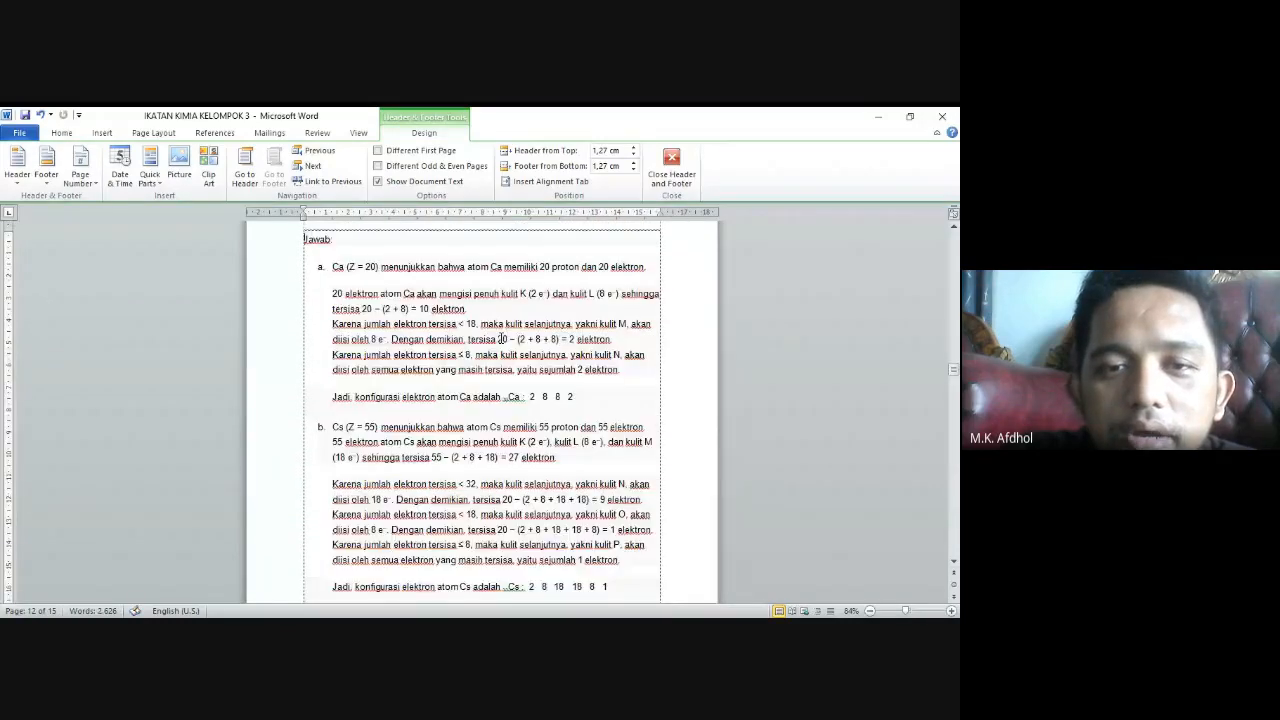
double_click(502, 338)
Review the cover, KATA PENGANTAR, DAFTAR ISI and DAFTAR TABEL pages and their front-part page numbers
scroll(520, 350, "up", 20)
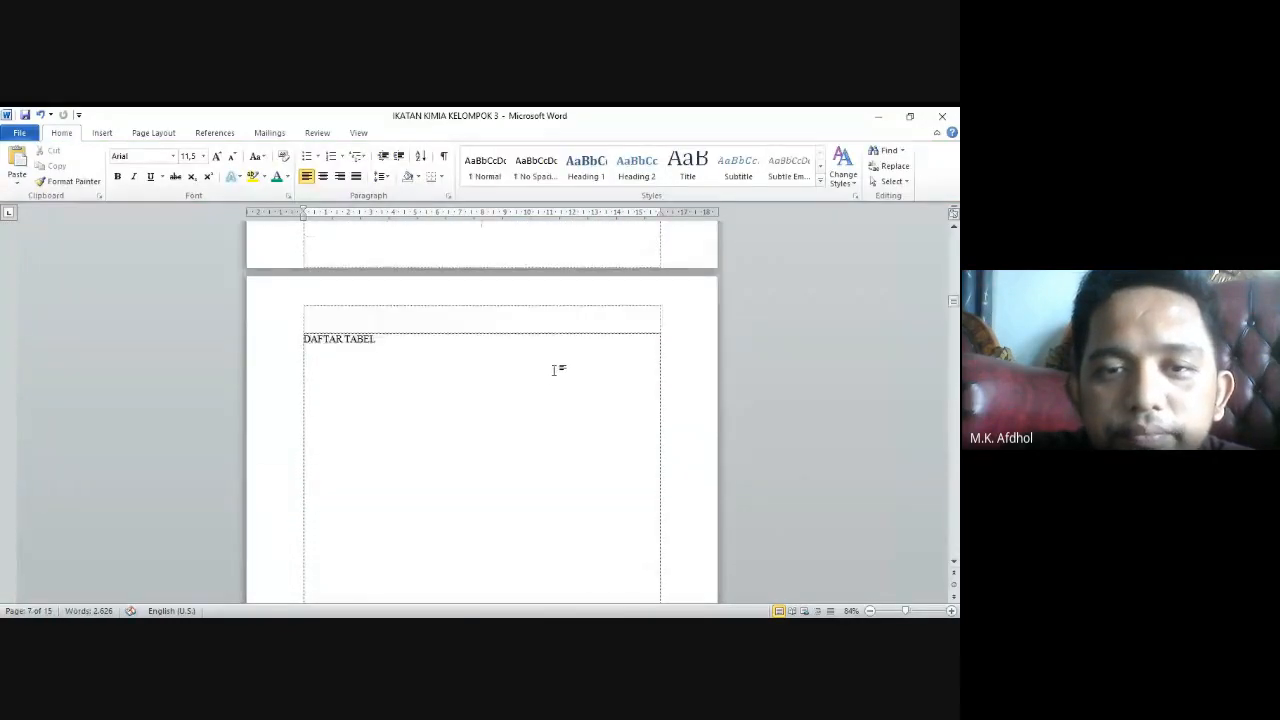
scroll(557, 370, "up", 12)
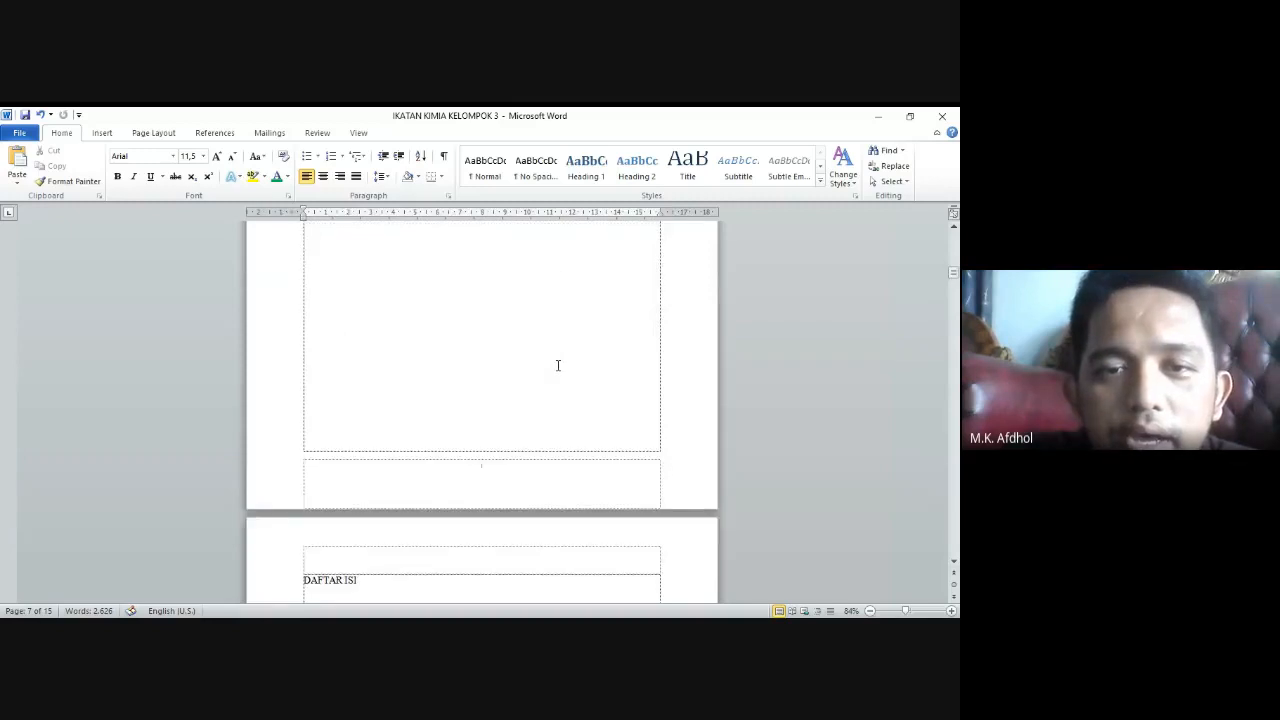
scroll(557, 366, "up", 20)
scroll(560, 362, "down", 3)
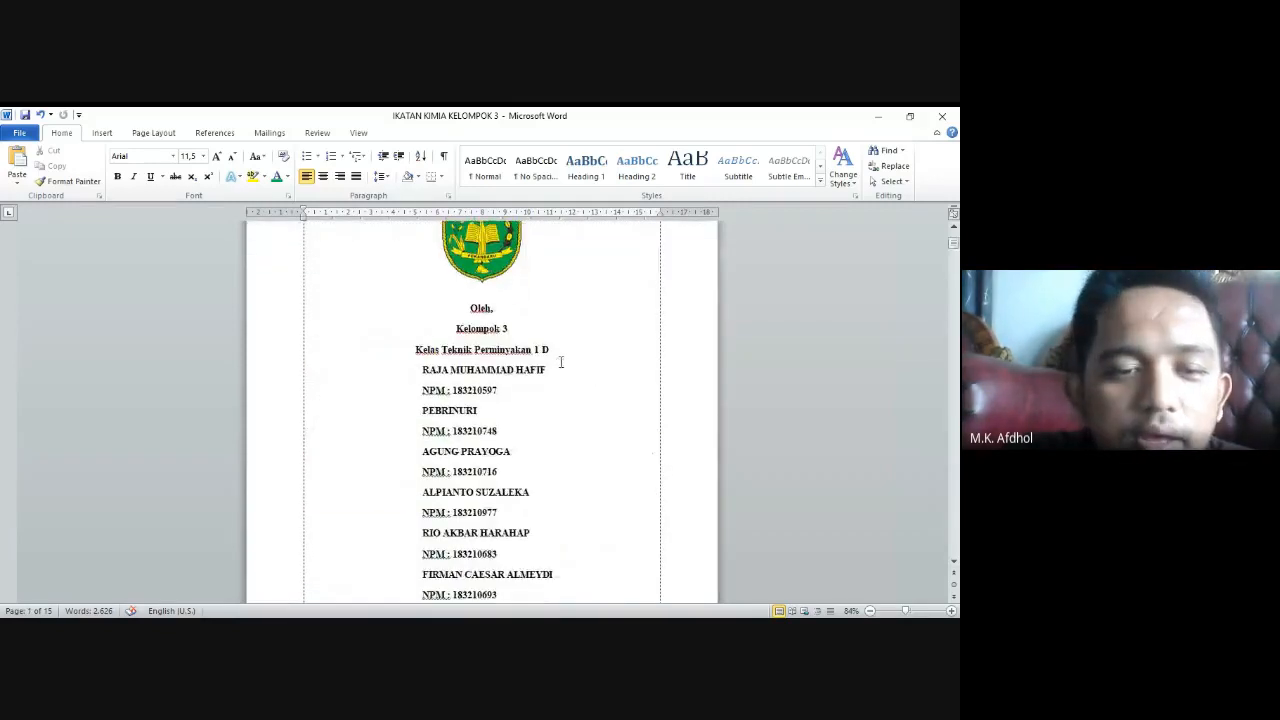
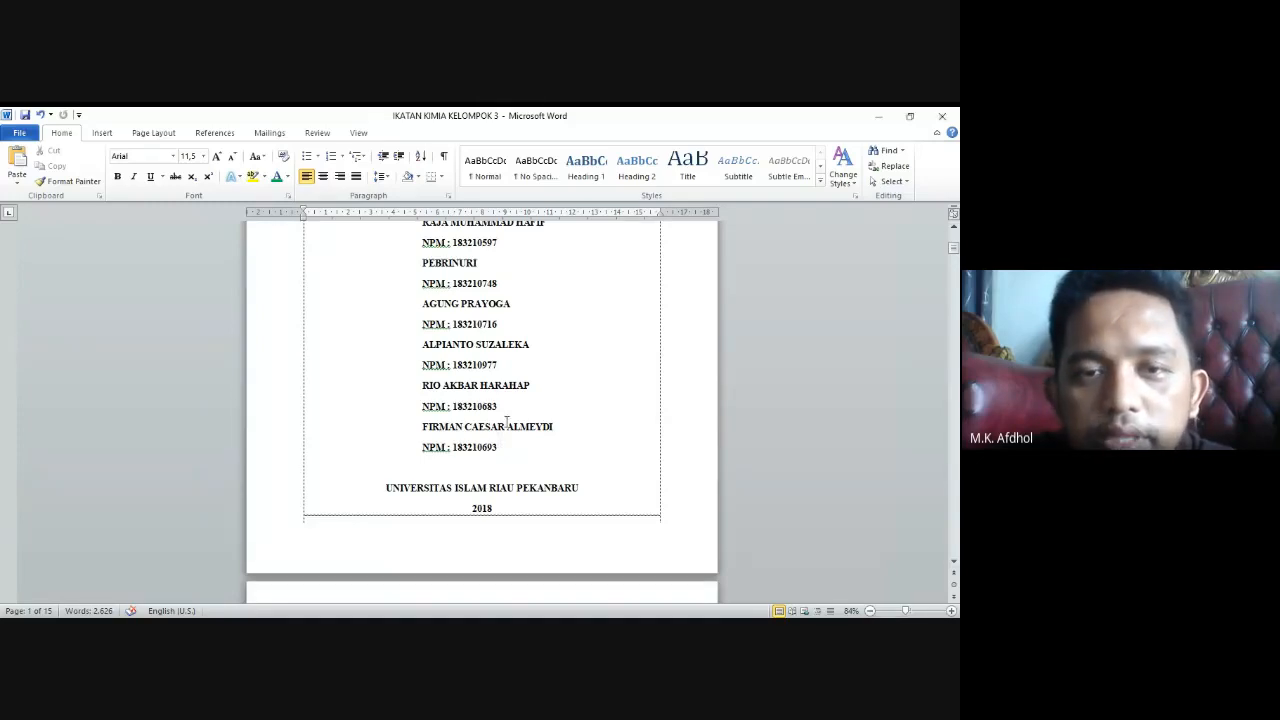
scroll(511, 417, "up", 6)
scroll(511, 417, "down", 3)
scroll(511, 417, "down", 10)
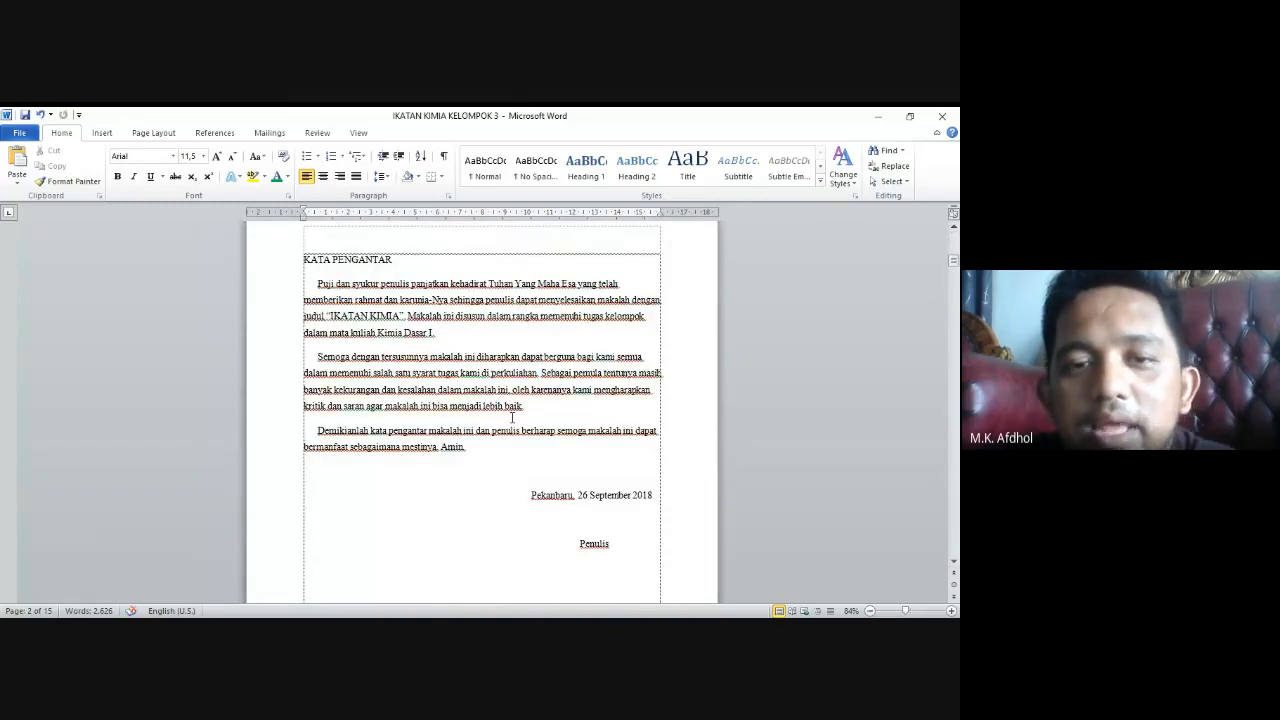
scroll(512, 417, "up", 4)
scroll(515, 452, "down", 5)
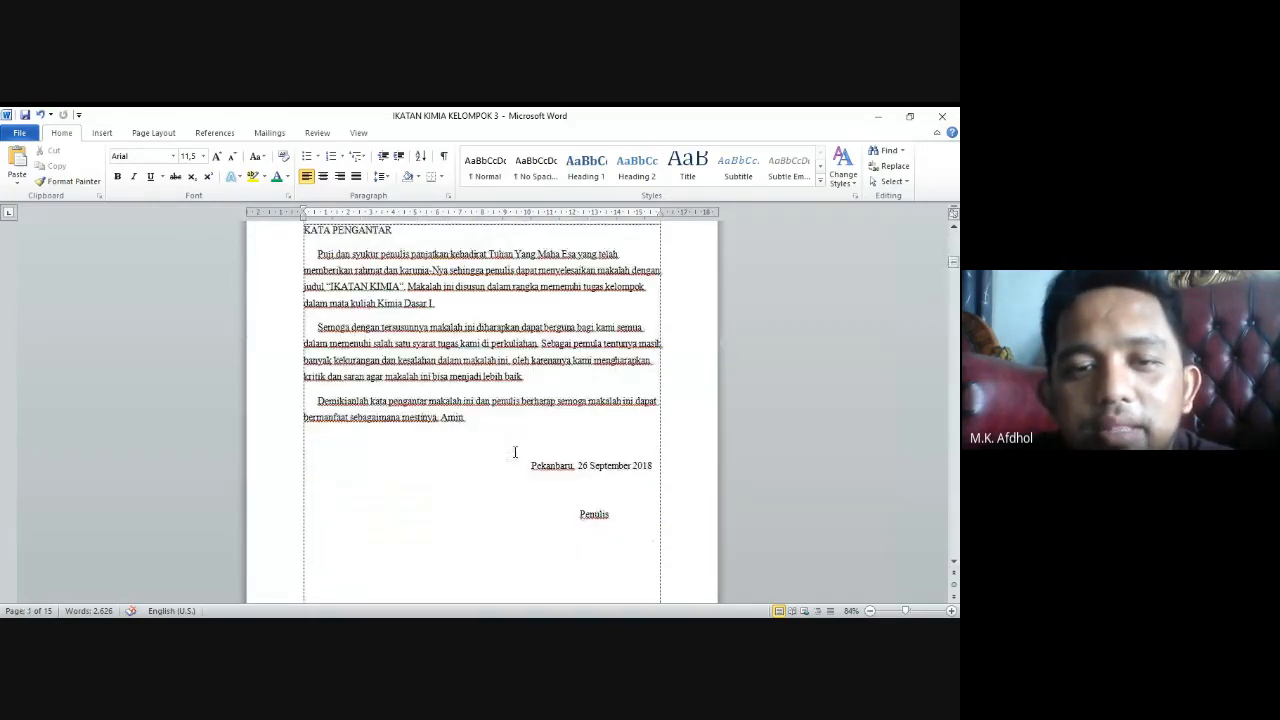
scroll(515, 452, "down", 9)
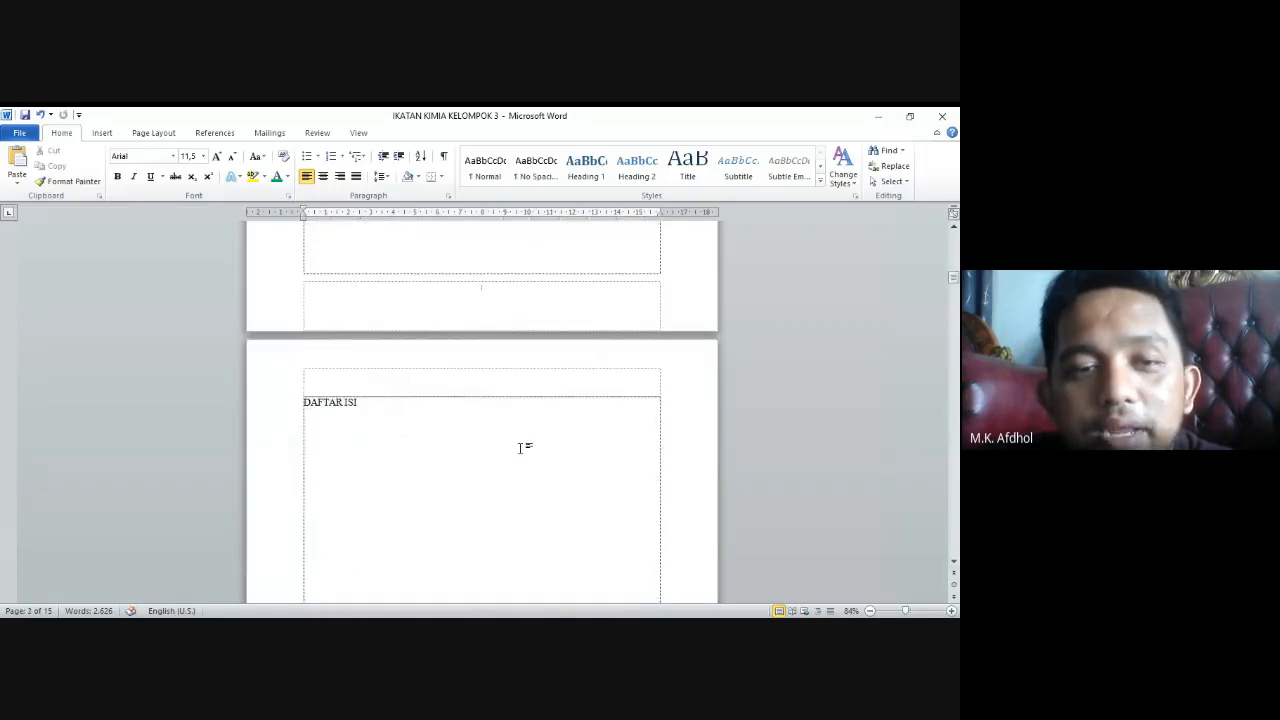
scroll(519, 447, "down", 10)
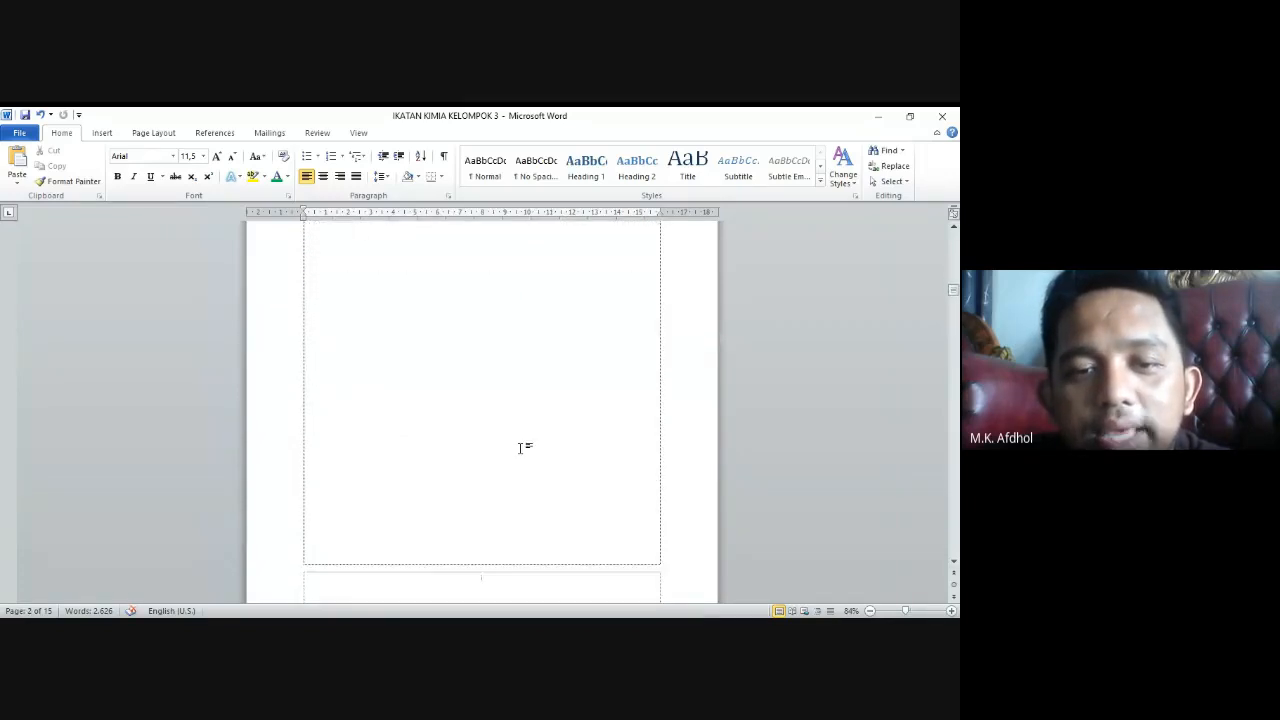
scroll(521, 456, "down", 5)
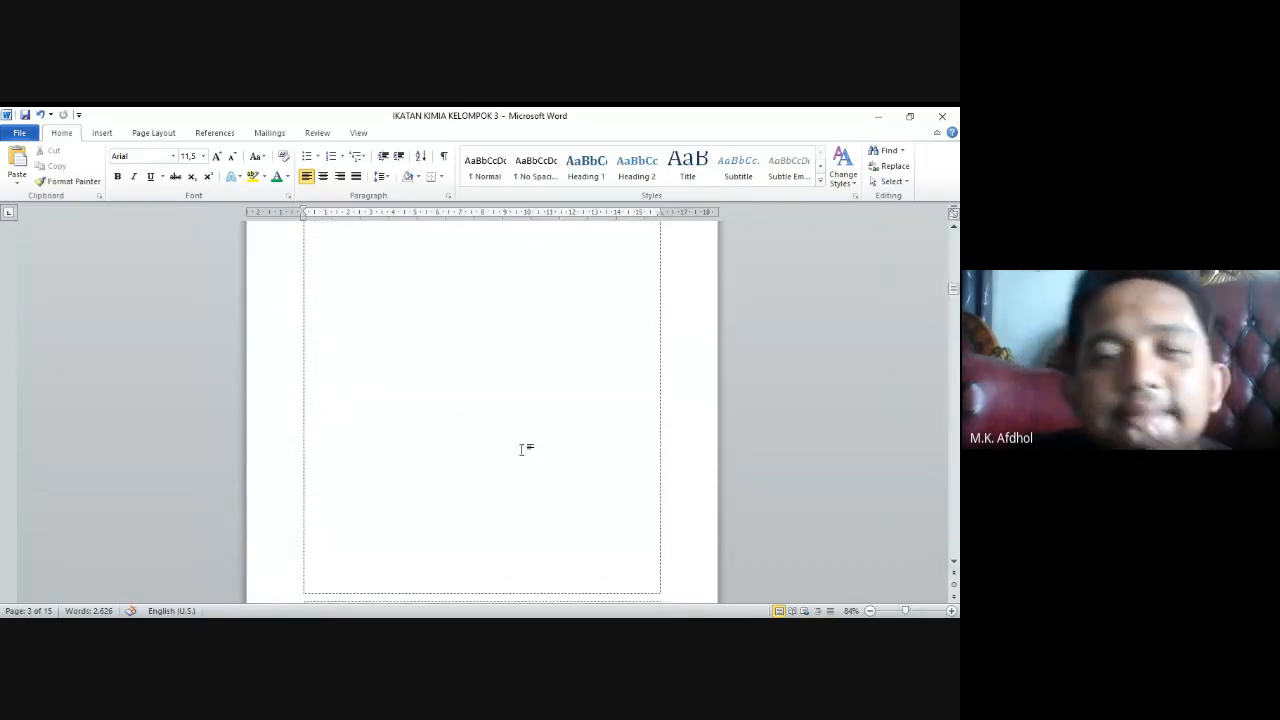
scroll(521, 449, "up", 10)
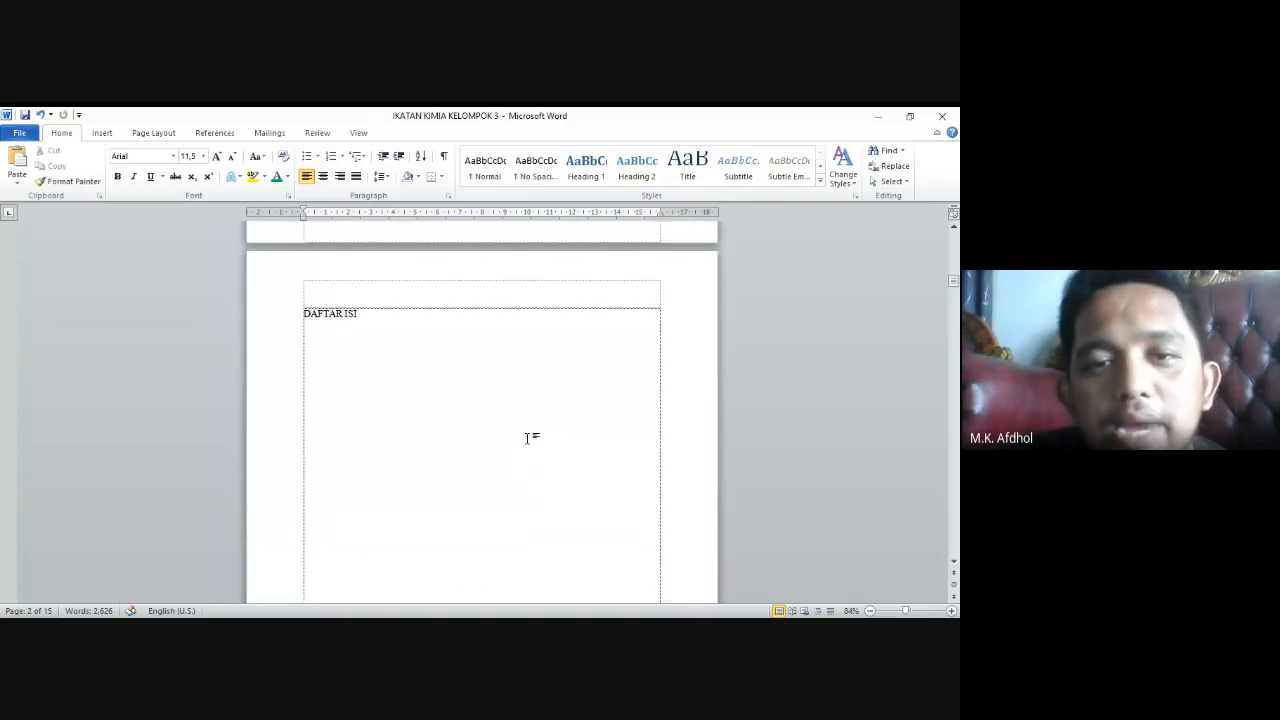
scroll(528, 438, "up", 5)
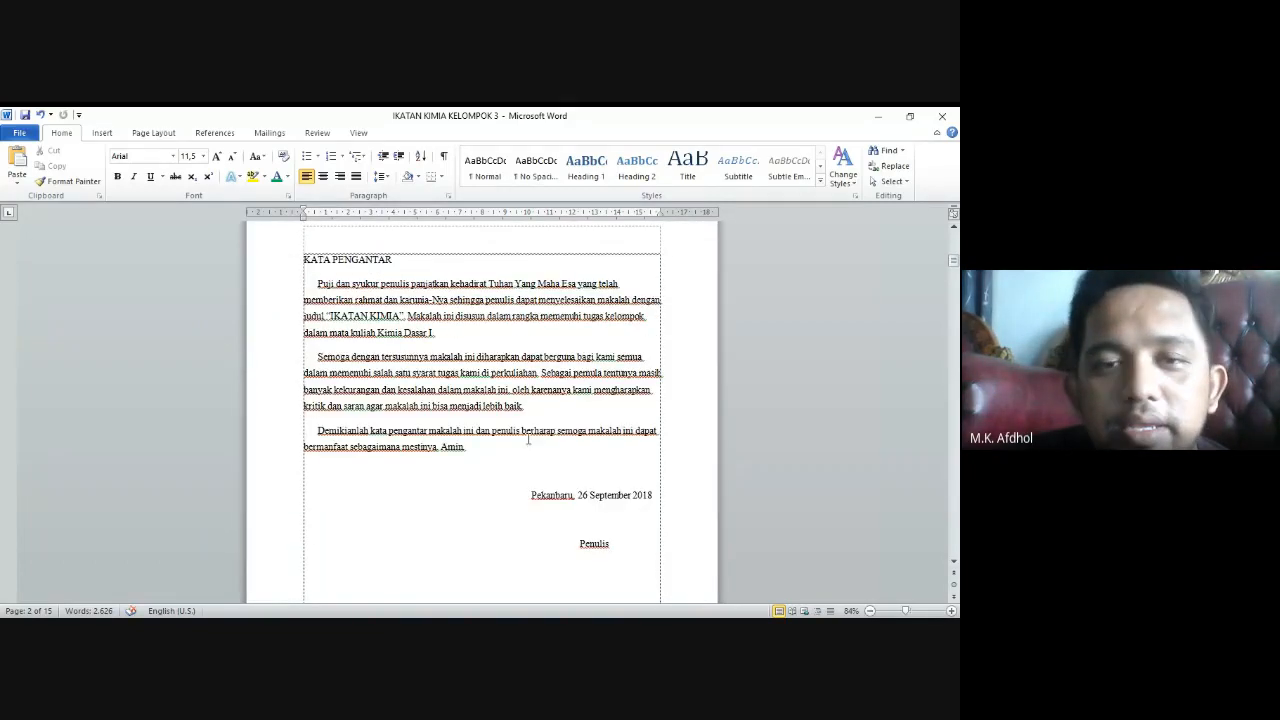
scroll(528, 438, "up", 6)
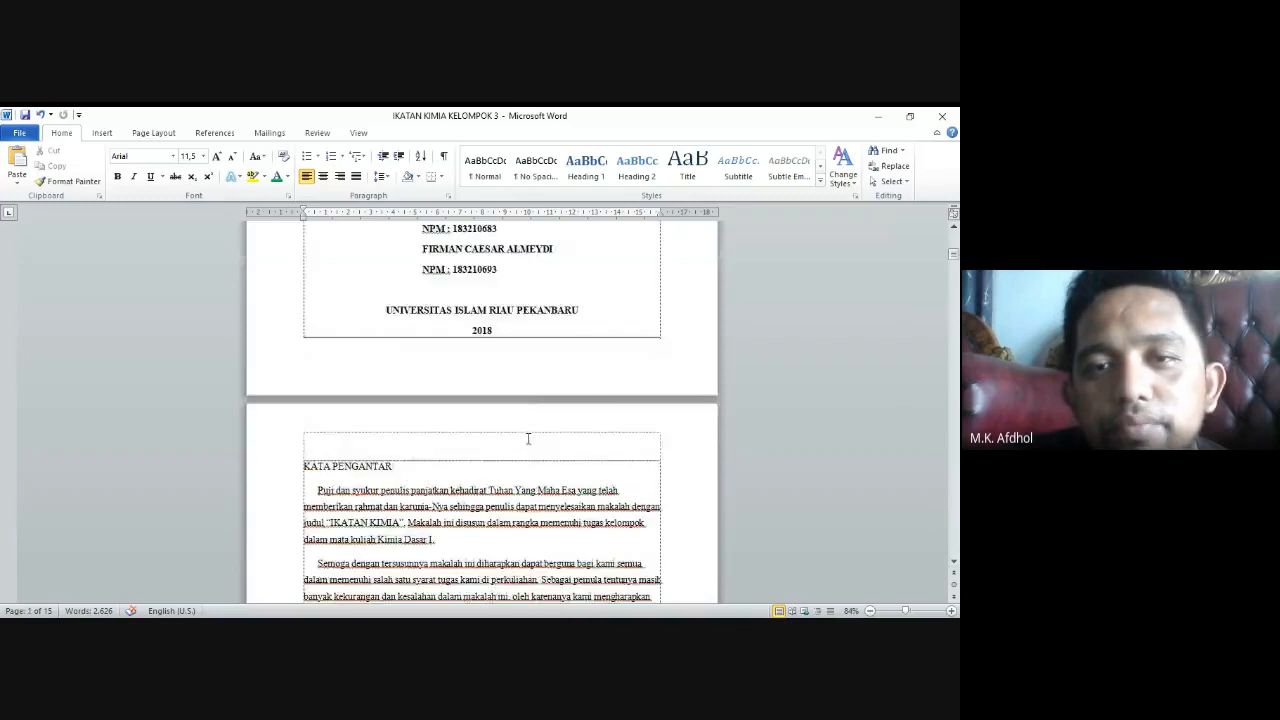
scroll(528, 438, "up", 3)
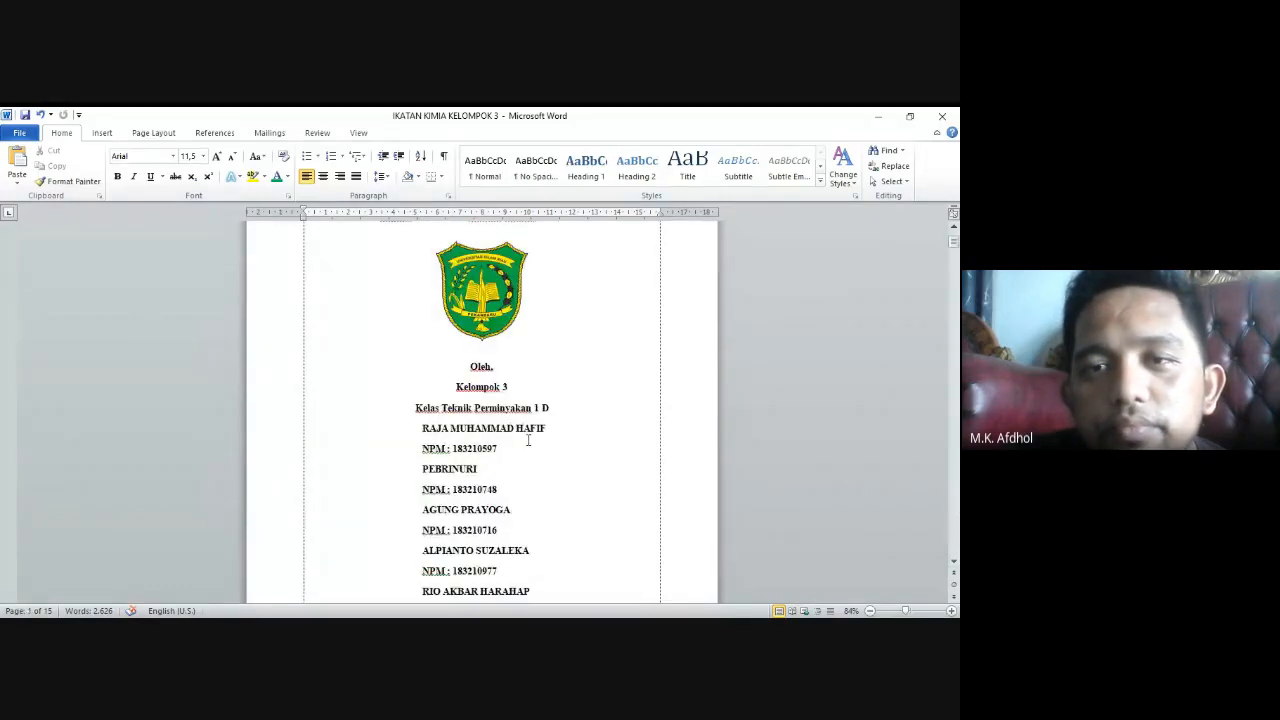
Look over the full set of available quick text styles without applying one to the cover page
scroll(528, 440, "down", 3)
left_click(820, 182)
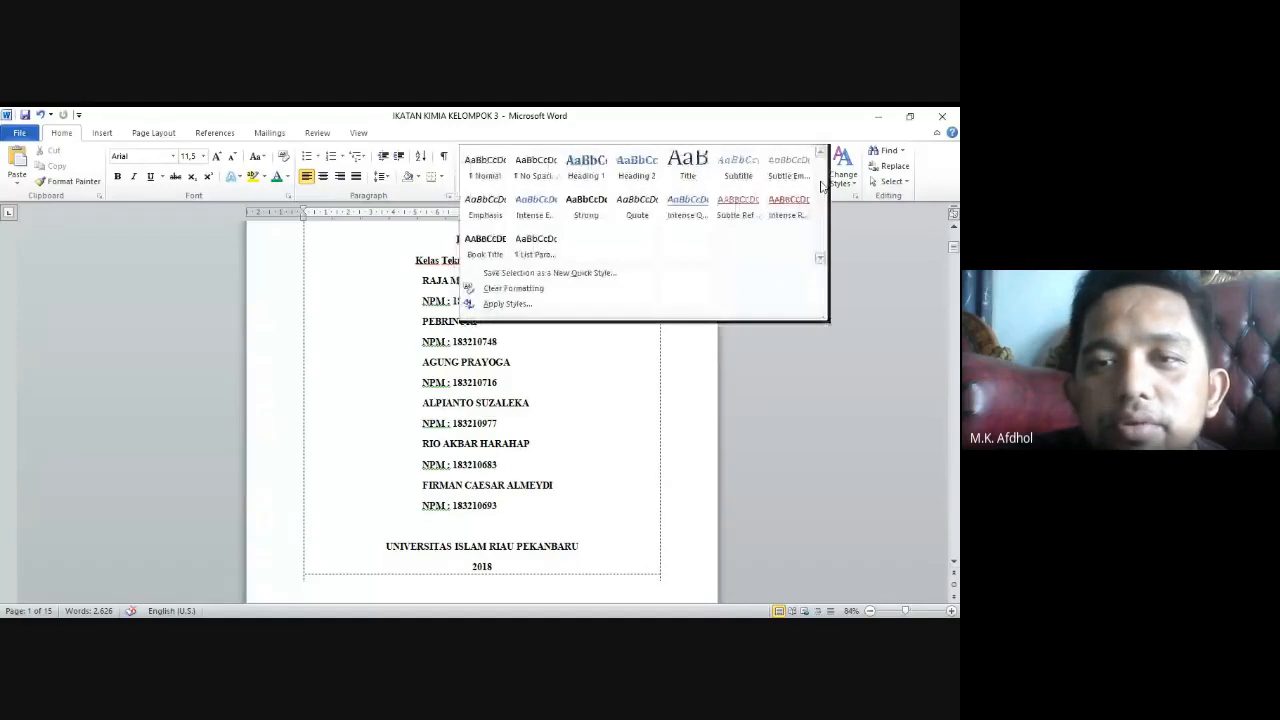
left_click(859, 265)
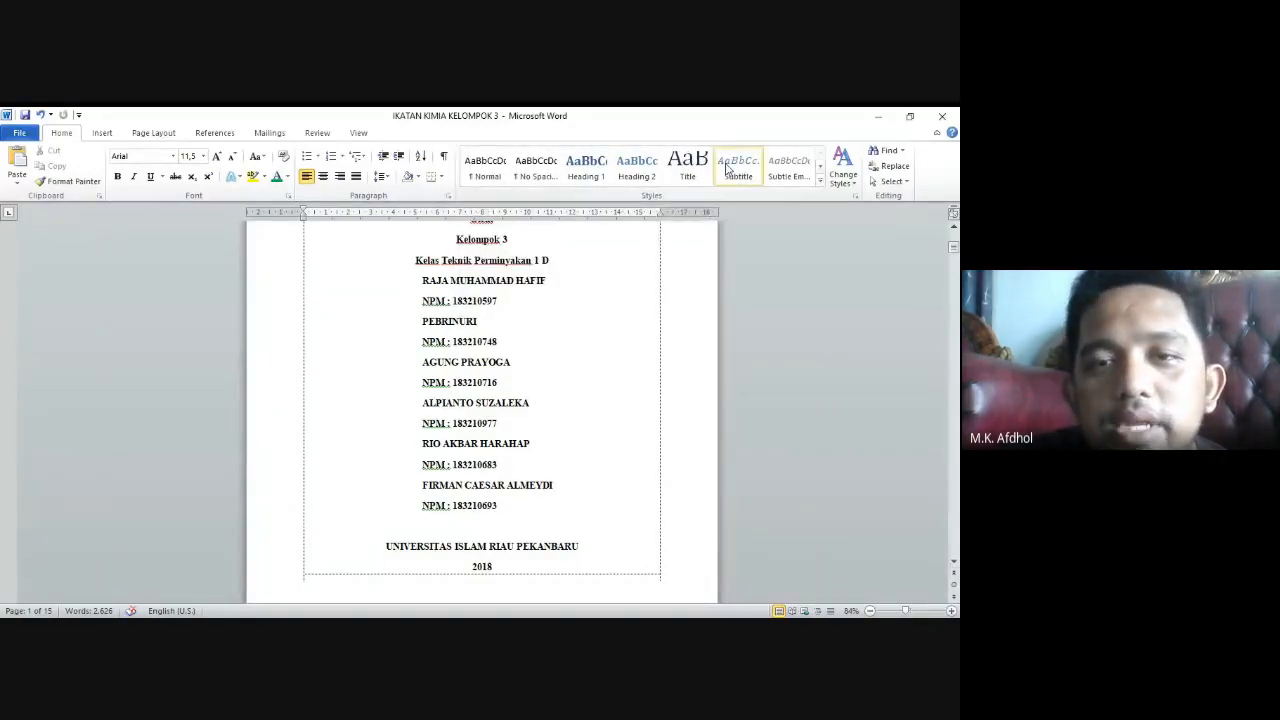
left_click(820, 181)
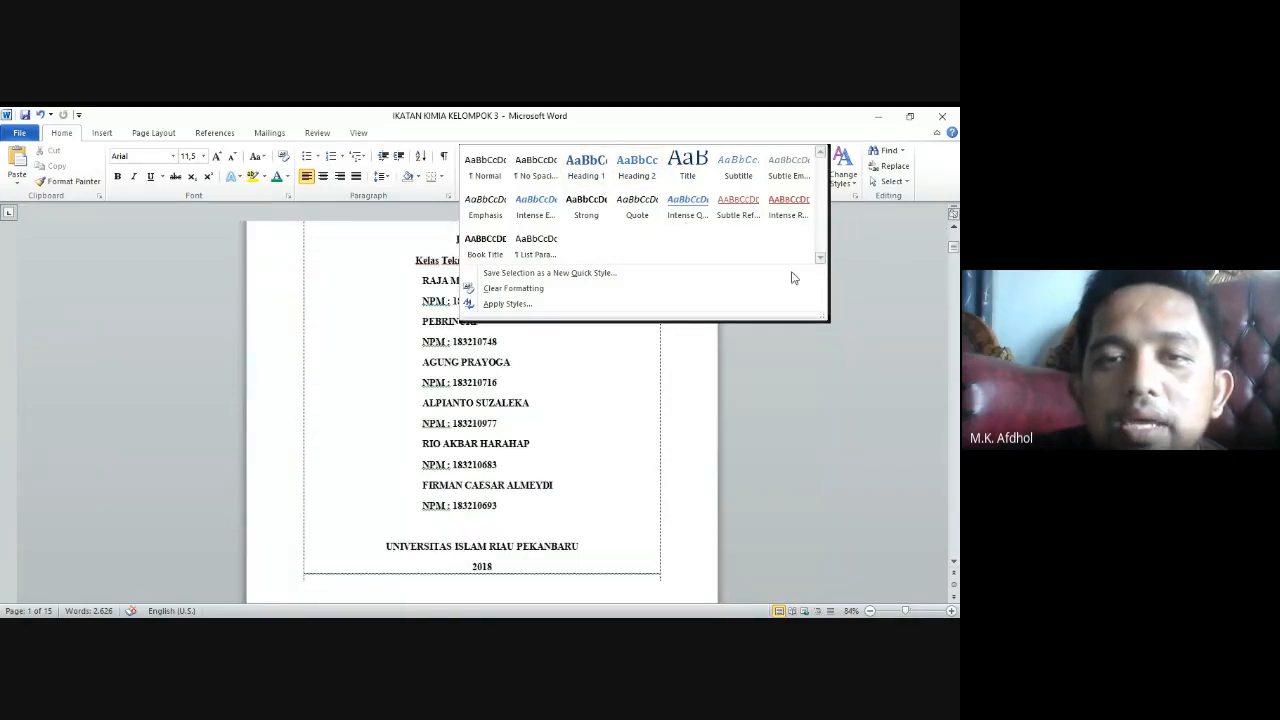
left_click(934, 323)
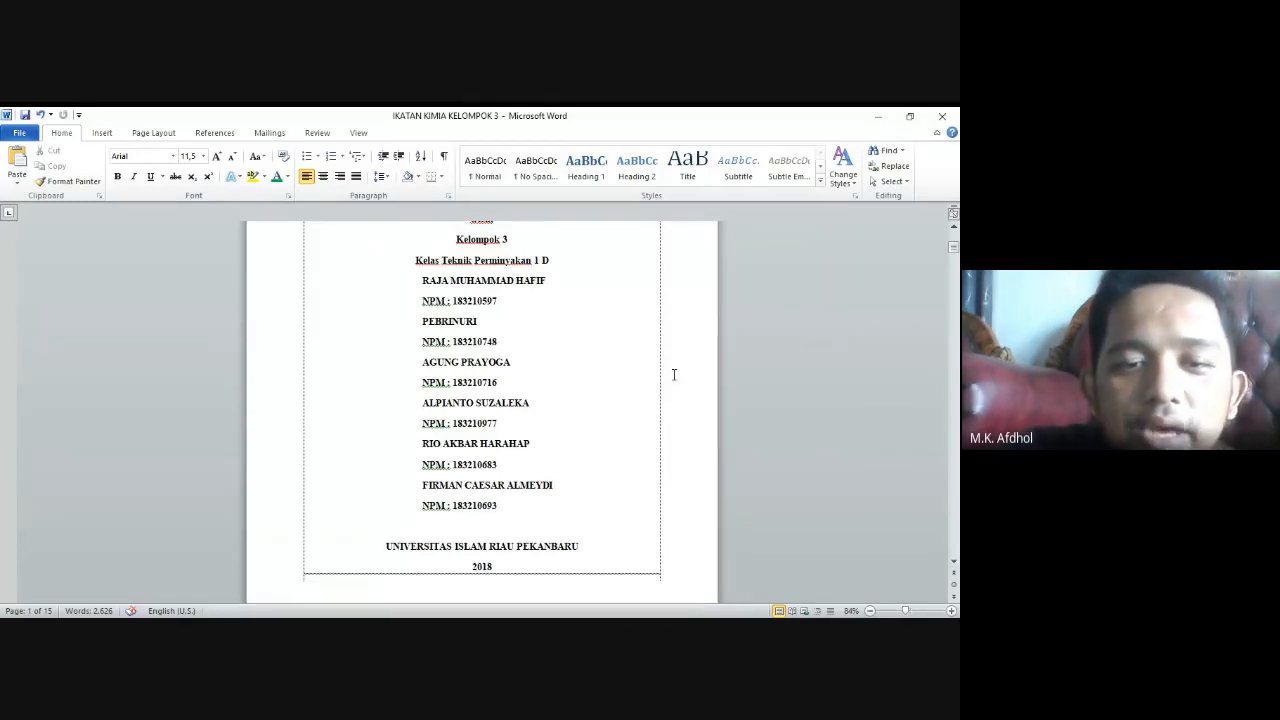
Go through the front-part headings KATA PENGANTAR, DAFTAR ISI, DAFTAR TABEL and DAFTAR GAMBAR, marking out the heading lines along the way
scroll(606, 405, "down", 6)
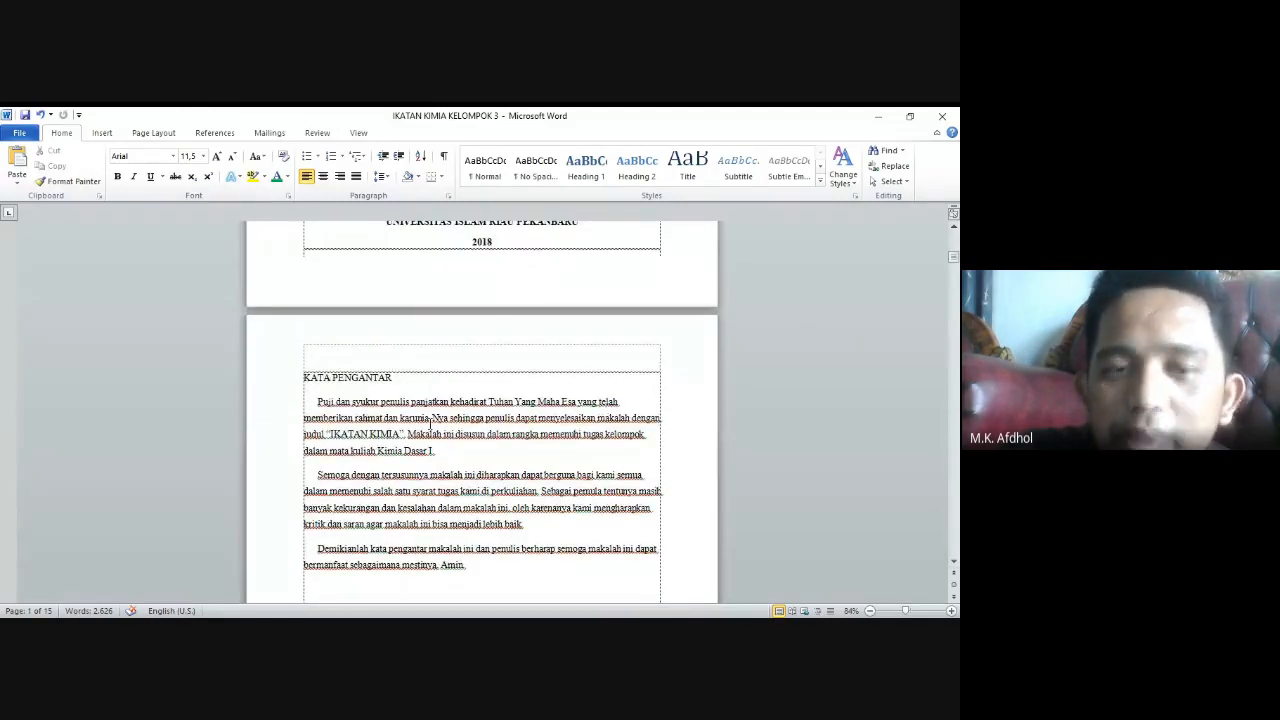
left_click(290, 386)
scroll(320, 414, "down", 10)
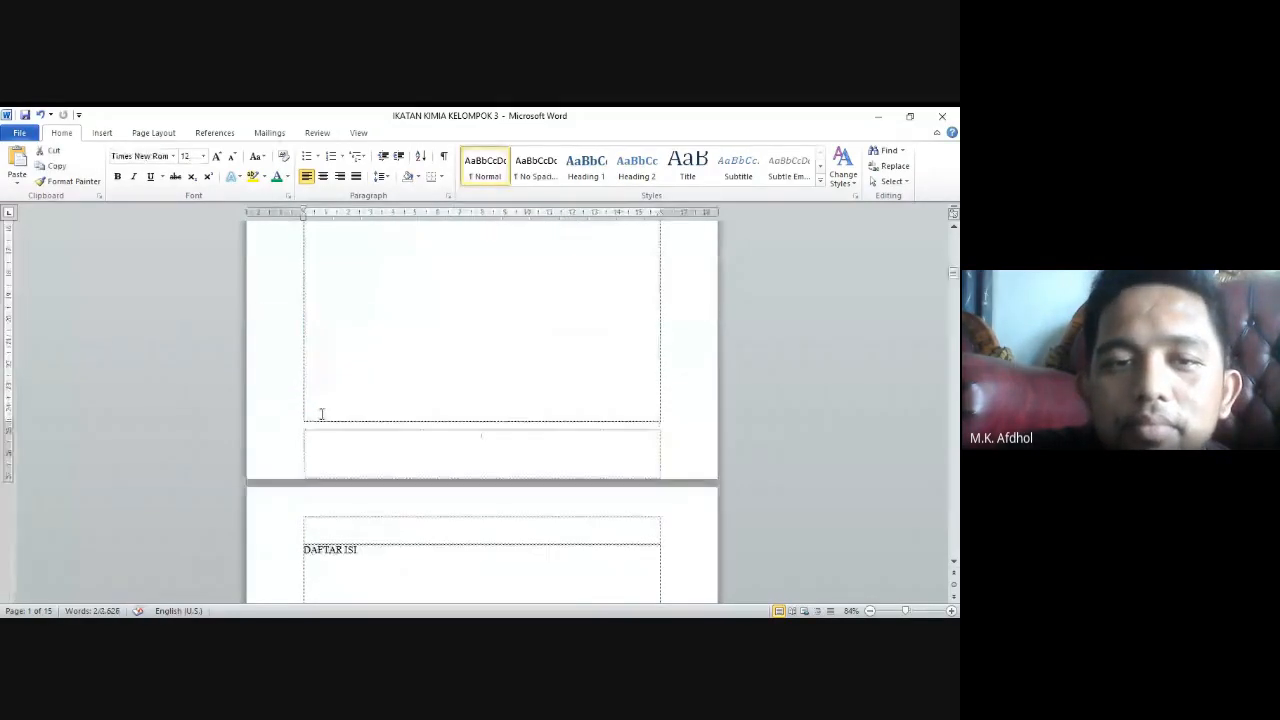
double_click(348, 342)
triple_click(348, 342)
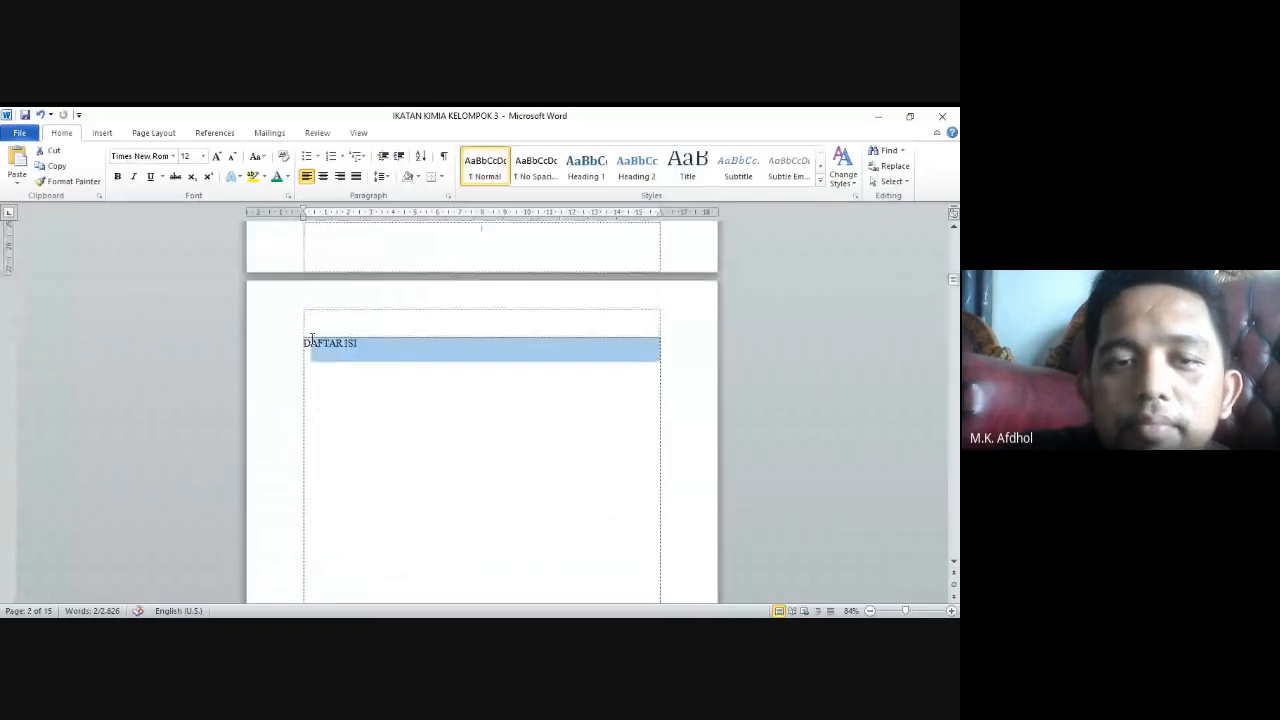
scroll(334, 400, "down", 5)
scroll(343, 430, "down", 4)
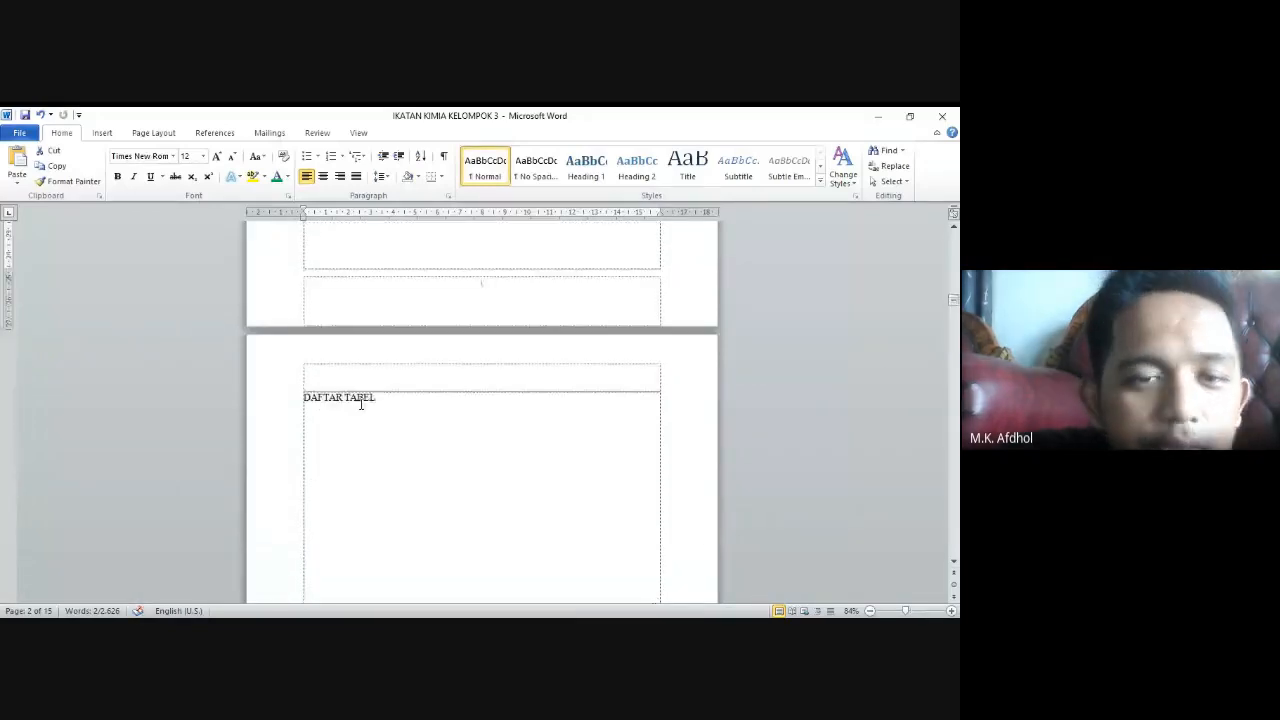
triple_click(376, 397)
scroll(331, 423, "down", 10)
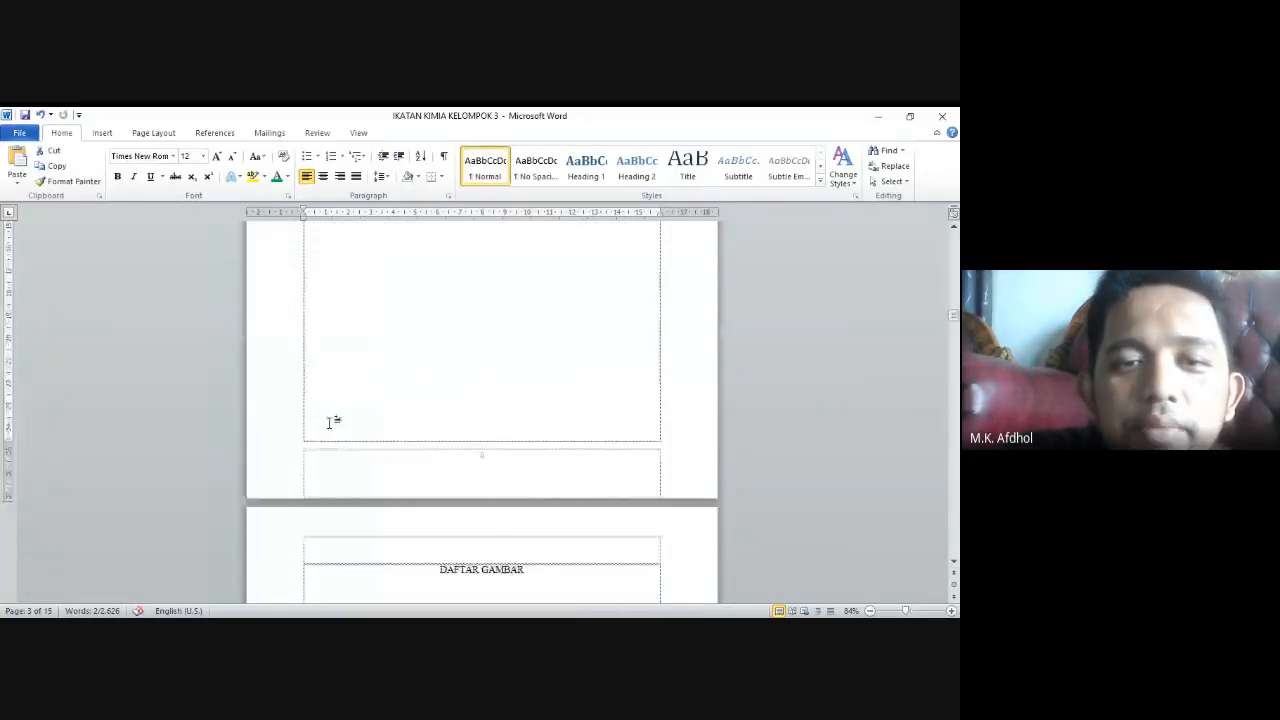
triple_click(520, 336)
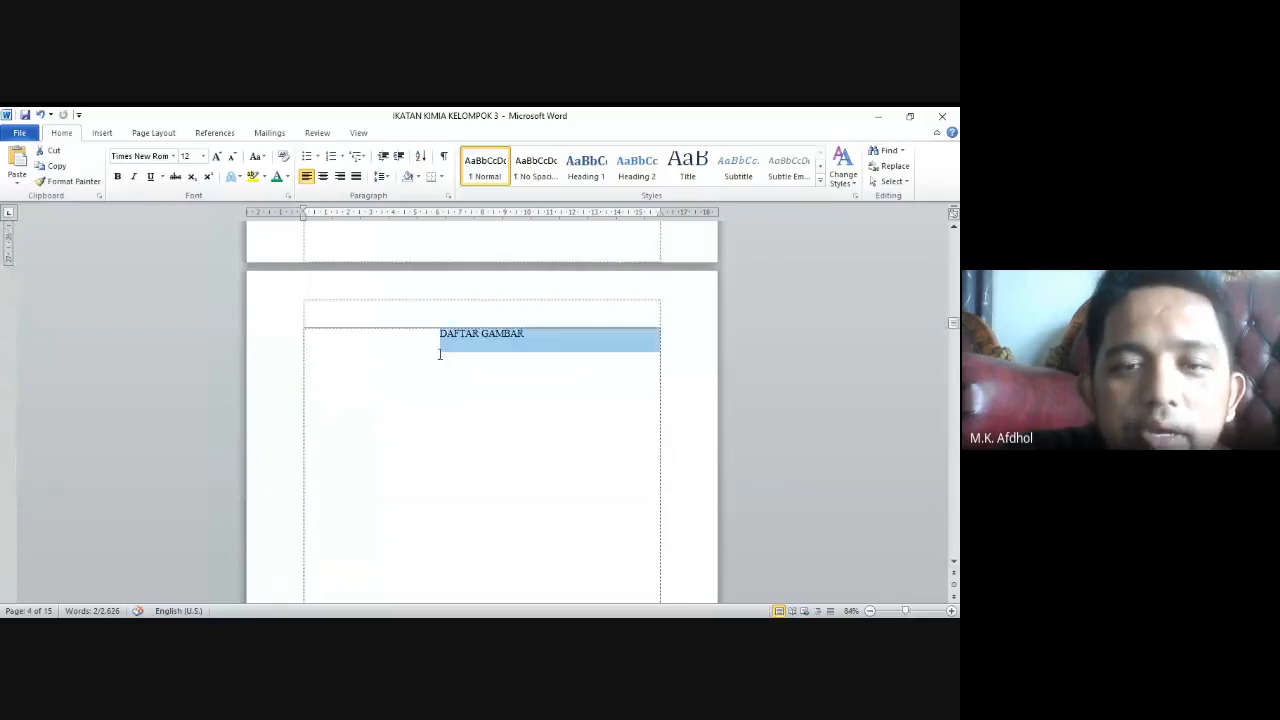
scroll(446, 360, "down", 5)
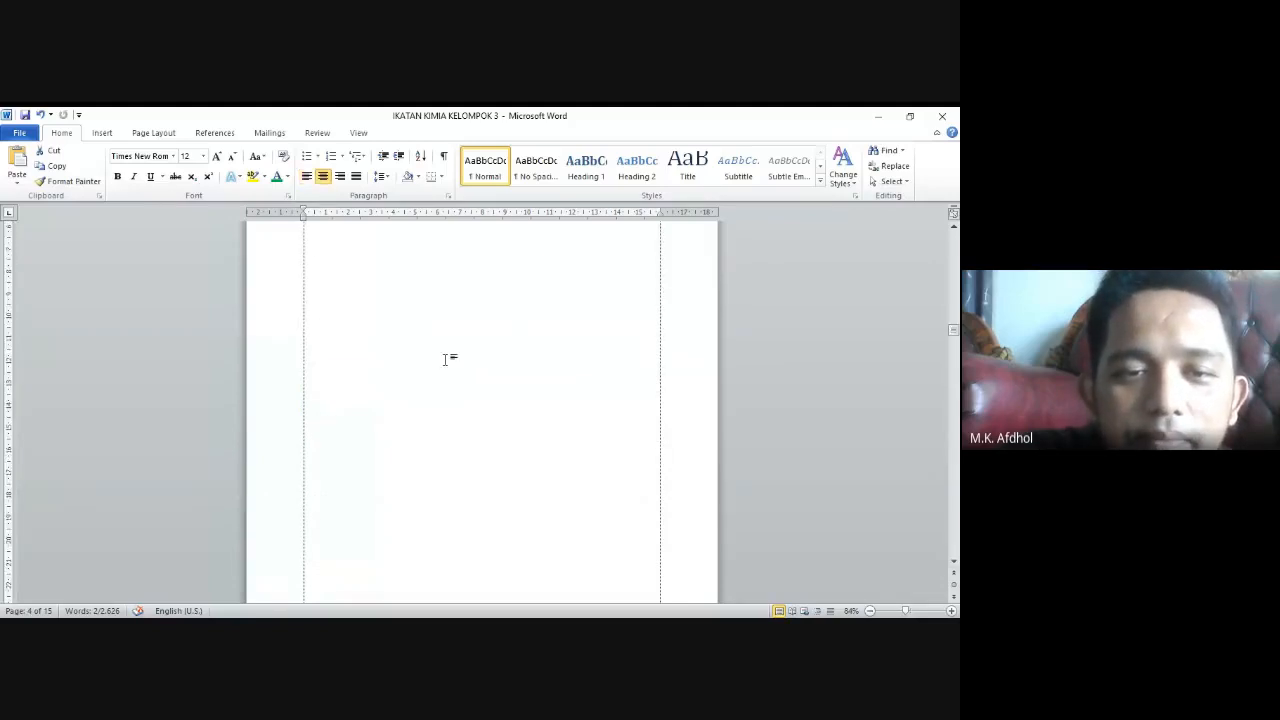
Select the BAB I PEMBAHASAN heading, then examine the chapter's subheadings forward through the document
scroll(447, 358, "down", 5)
left_click_drag(304, 386, 367, 414)
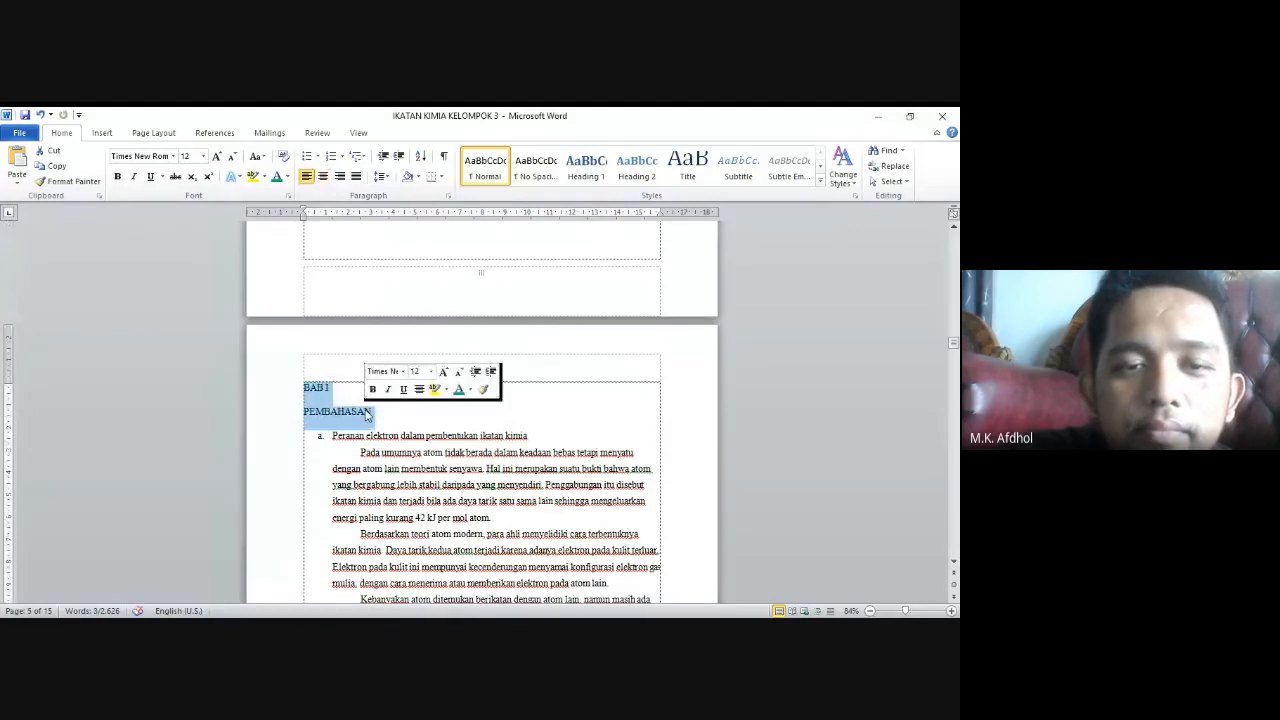
scroll(367, 410, "down", 5)
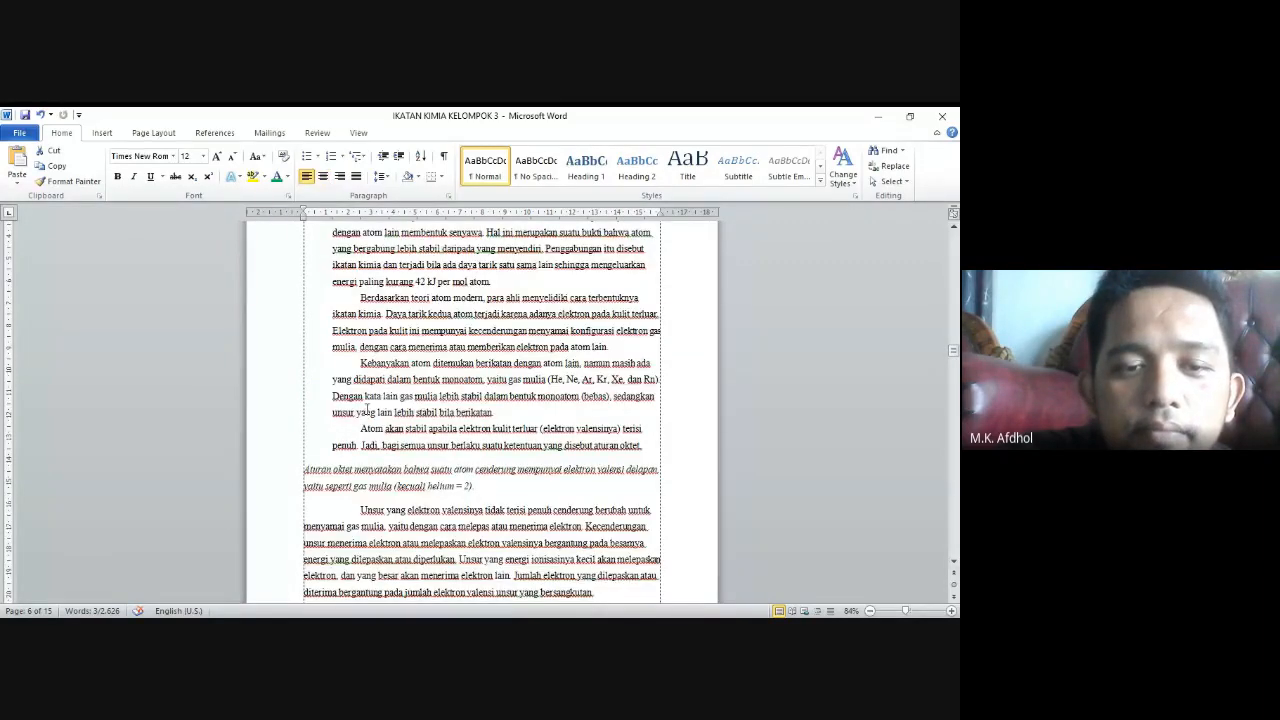
scroll(367, 410, "down", 10)
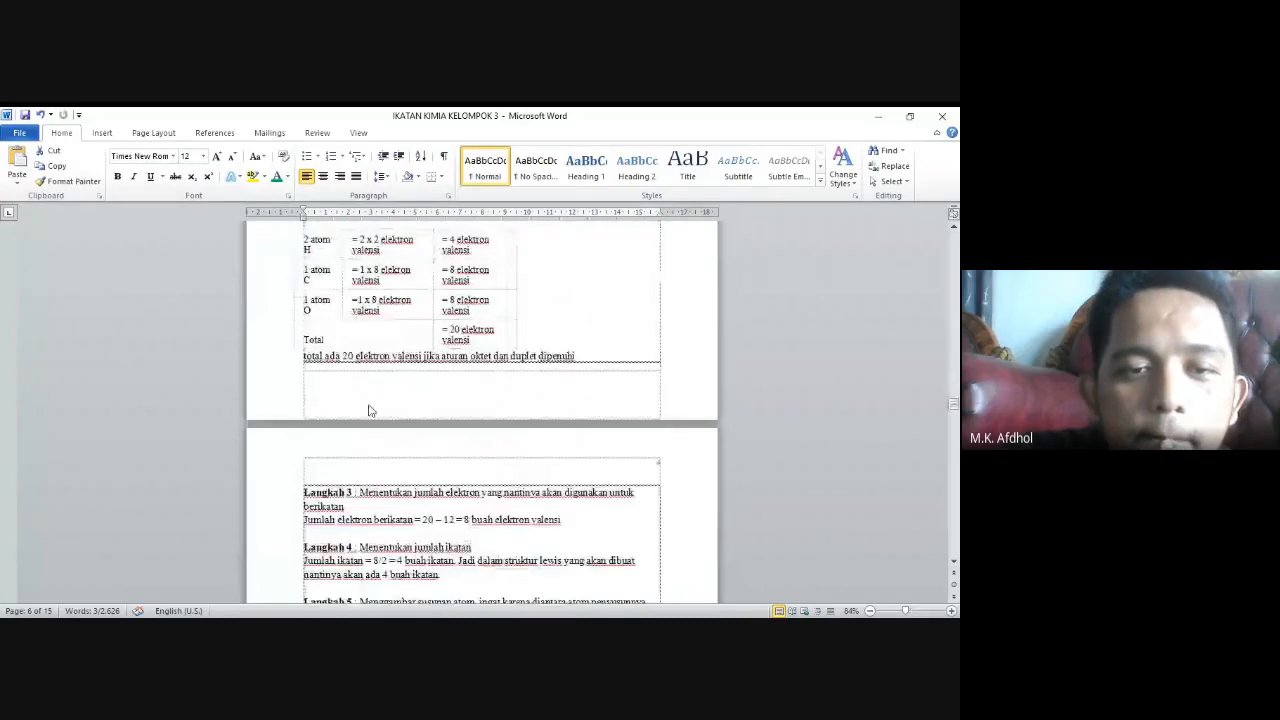
scroll(369, 410, "down", 5)
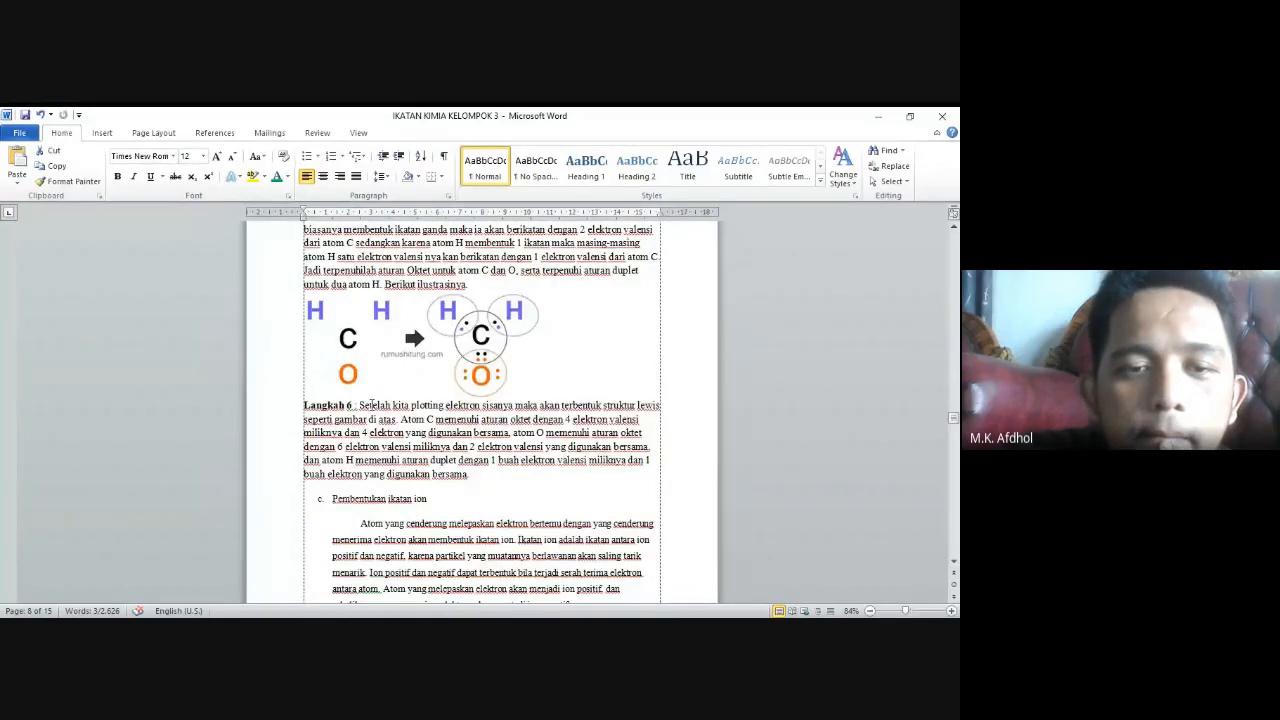
scroll(371, 405, "down", 15)
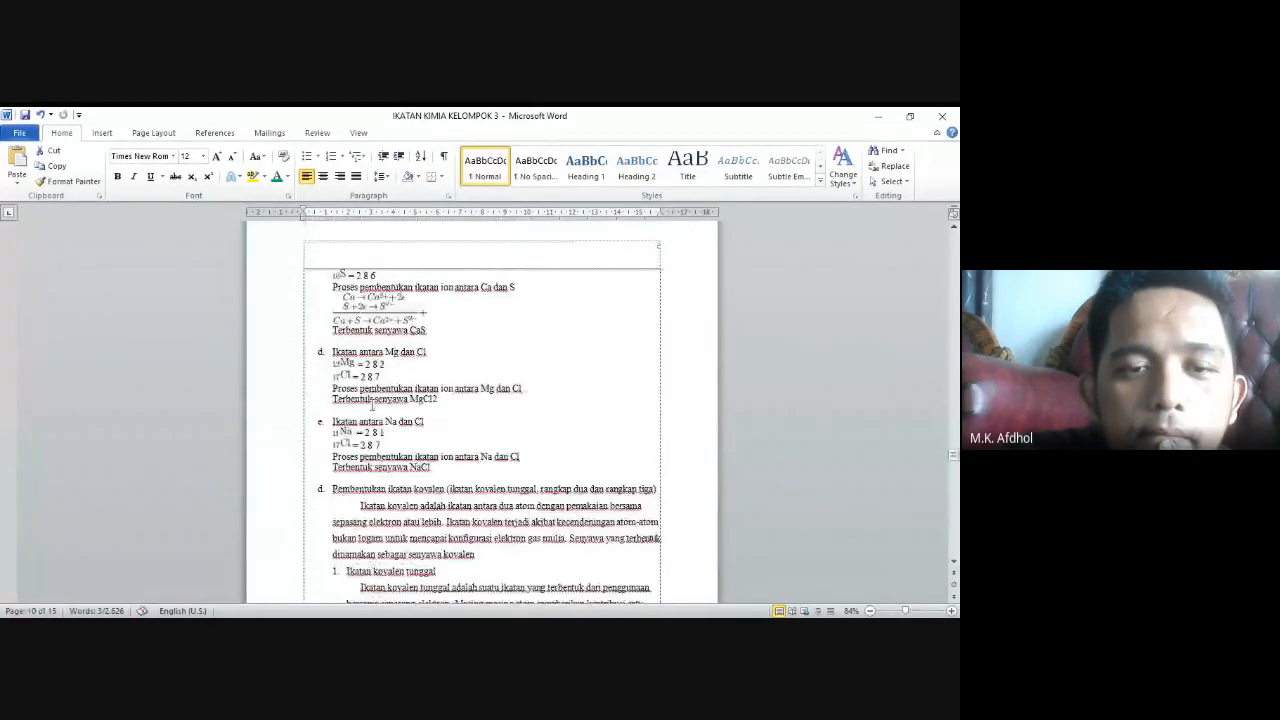
scroll(371, 405, "down", 10)
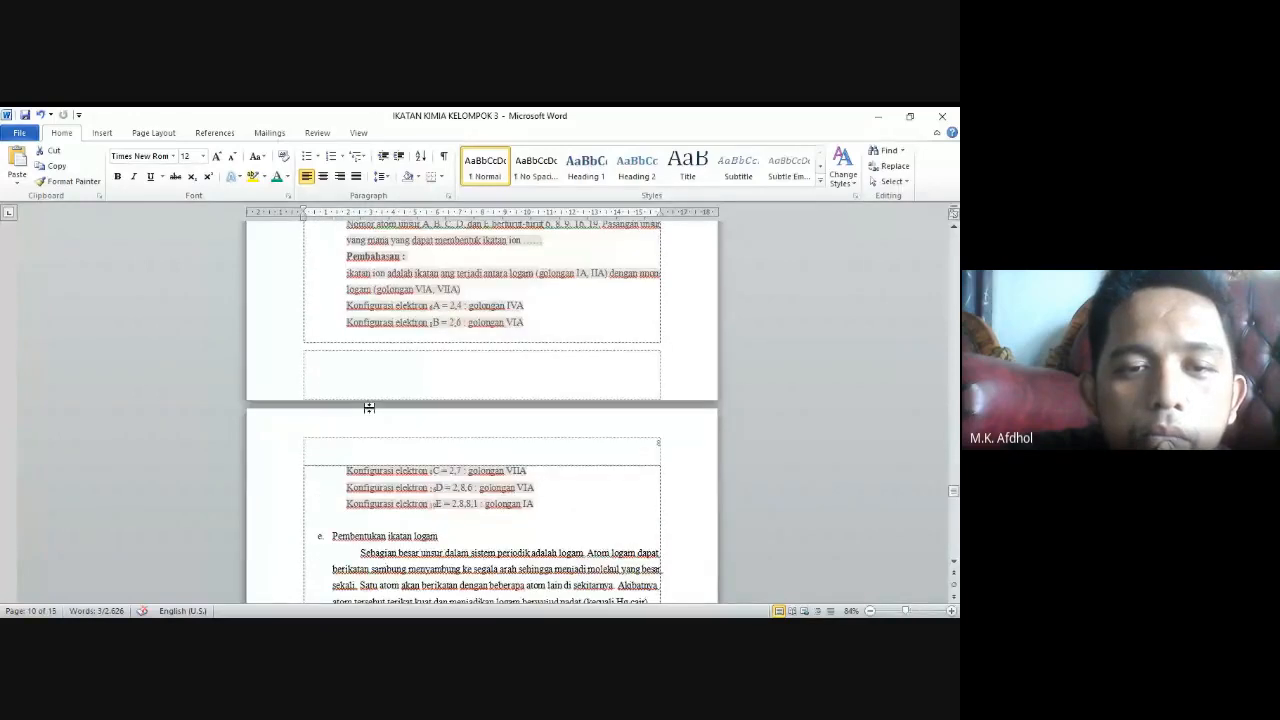
scroll(369, 408, "down", 5)
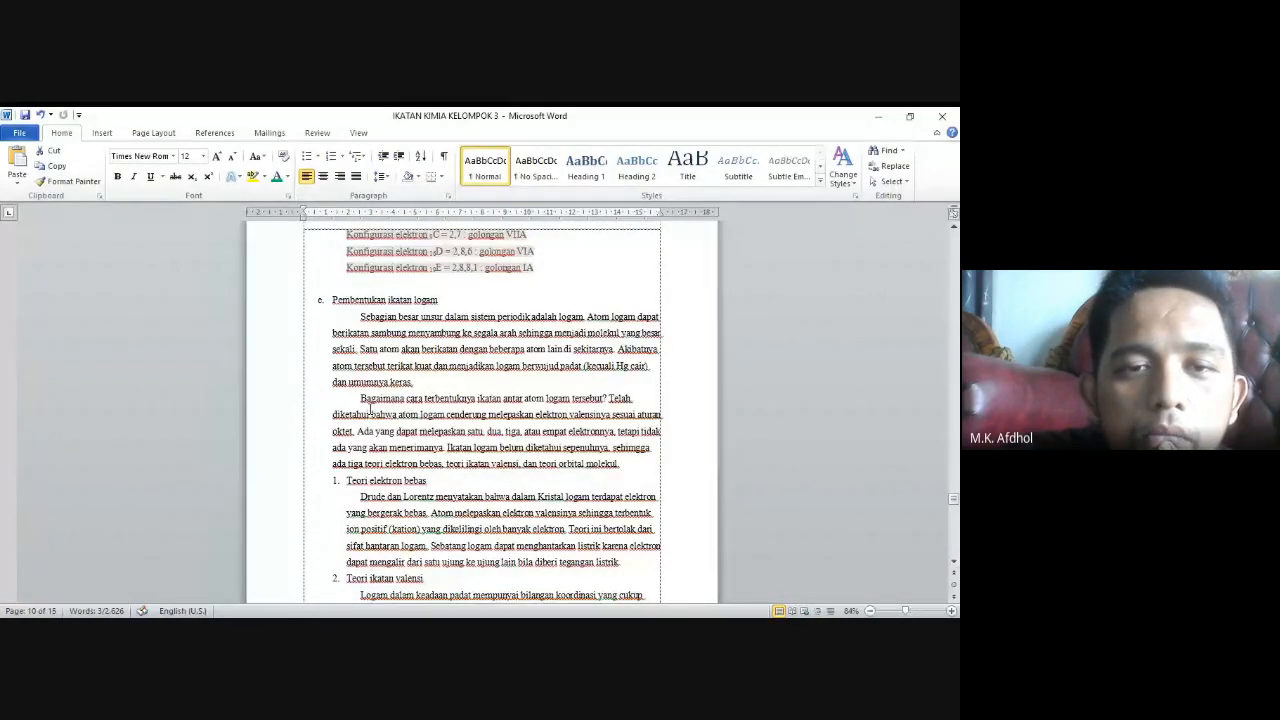
scroll(370, 408, "down", 20)
Review the subheadings backward from Pembentukan ikatan logam to the start of BAB I PEMBAHASAN
scroll(370, 408, "up", 20)
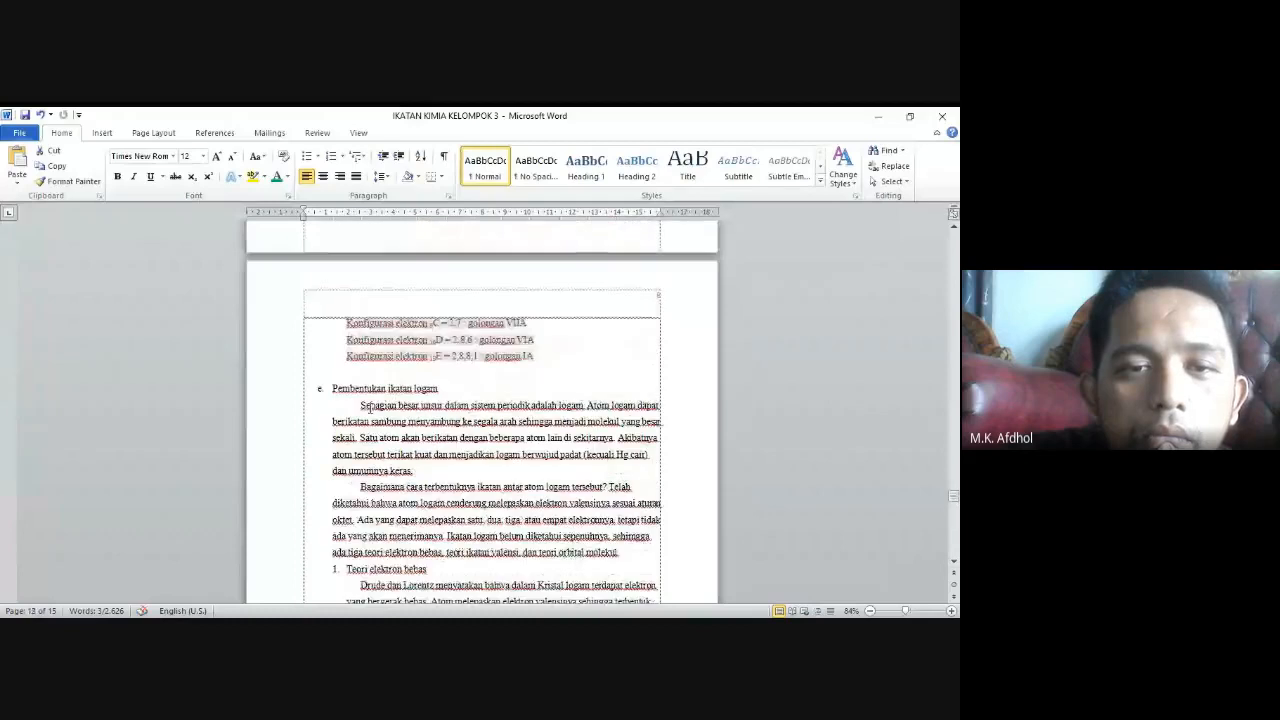
scroll(370, 407, "up", 10)
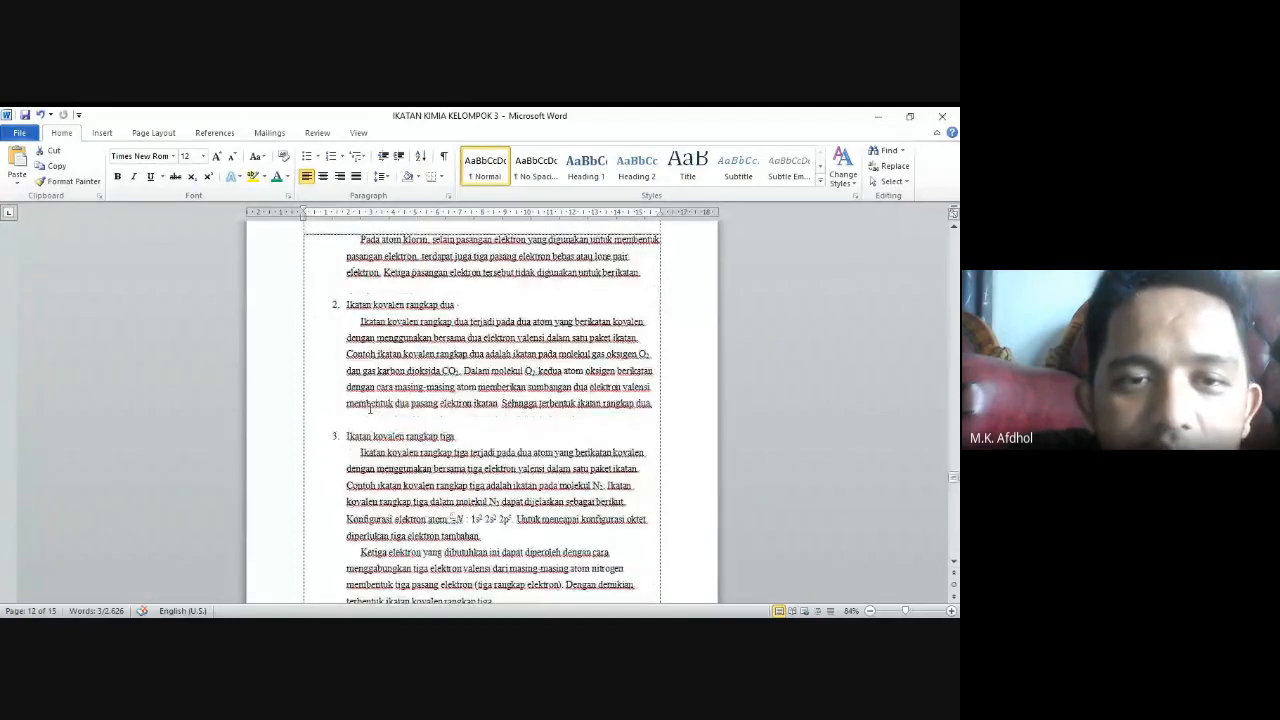
scroll(369, 408, "up", 5)
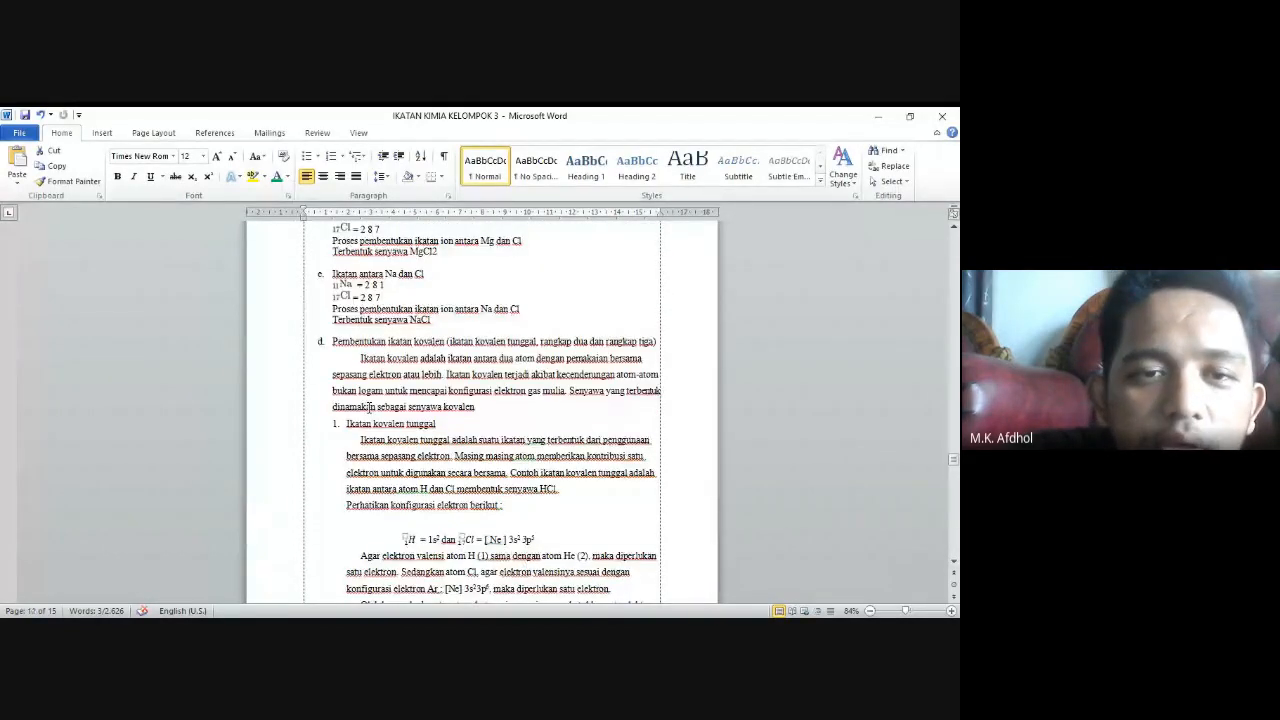
scroll(369, 408, "up", 10)
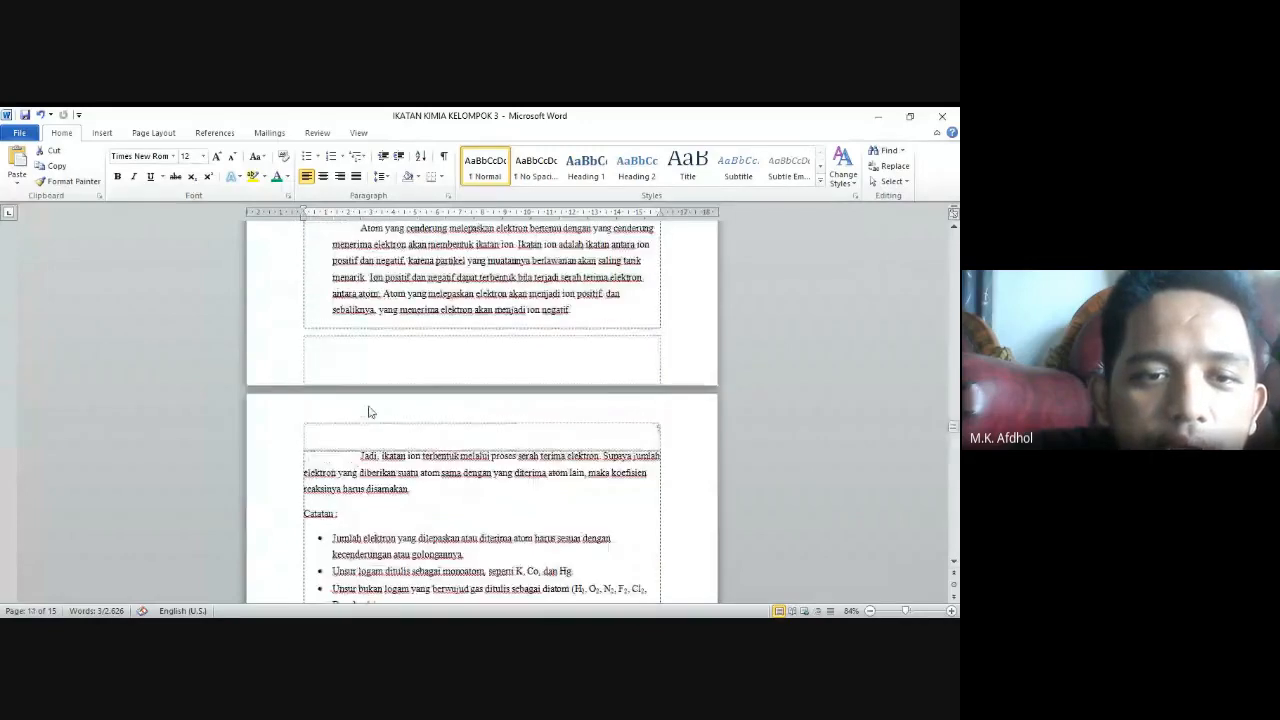
scroll(369, 410, "up", 20)
scroll(369, 408, "up", 10)
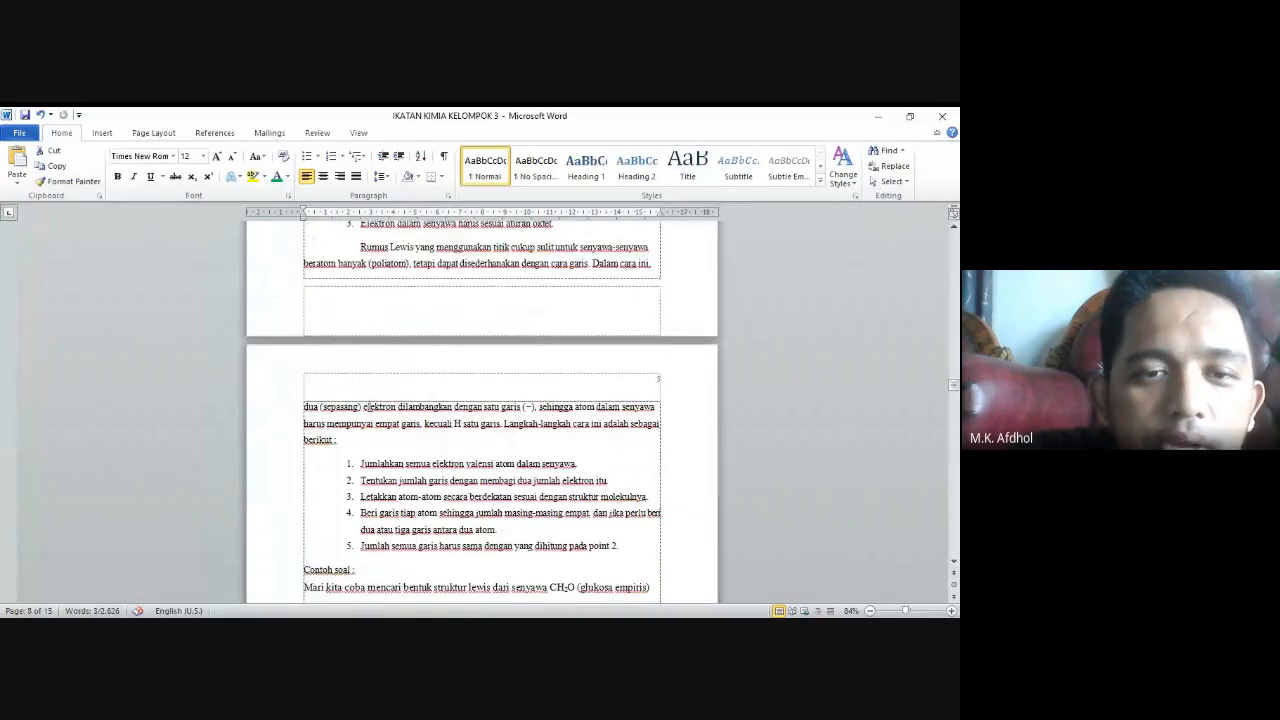
scroll(366, 407, "up", 15)
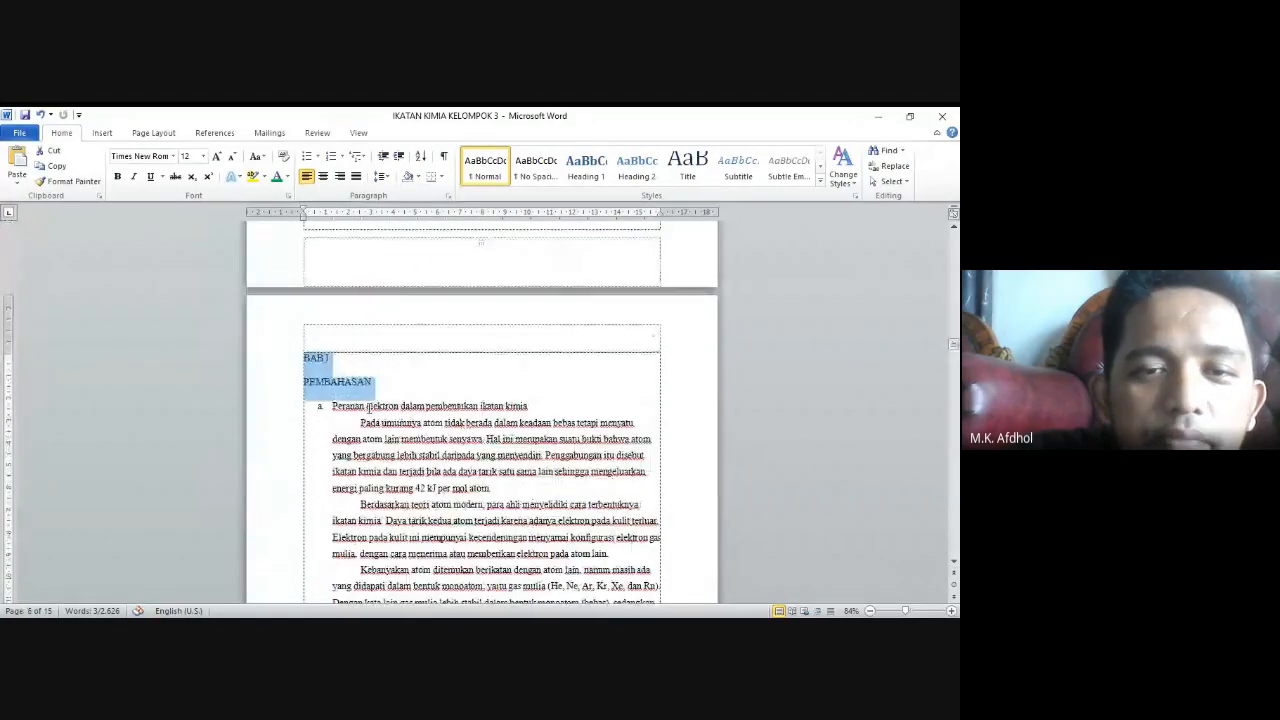
scroll(368, 408, "down", 2)
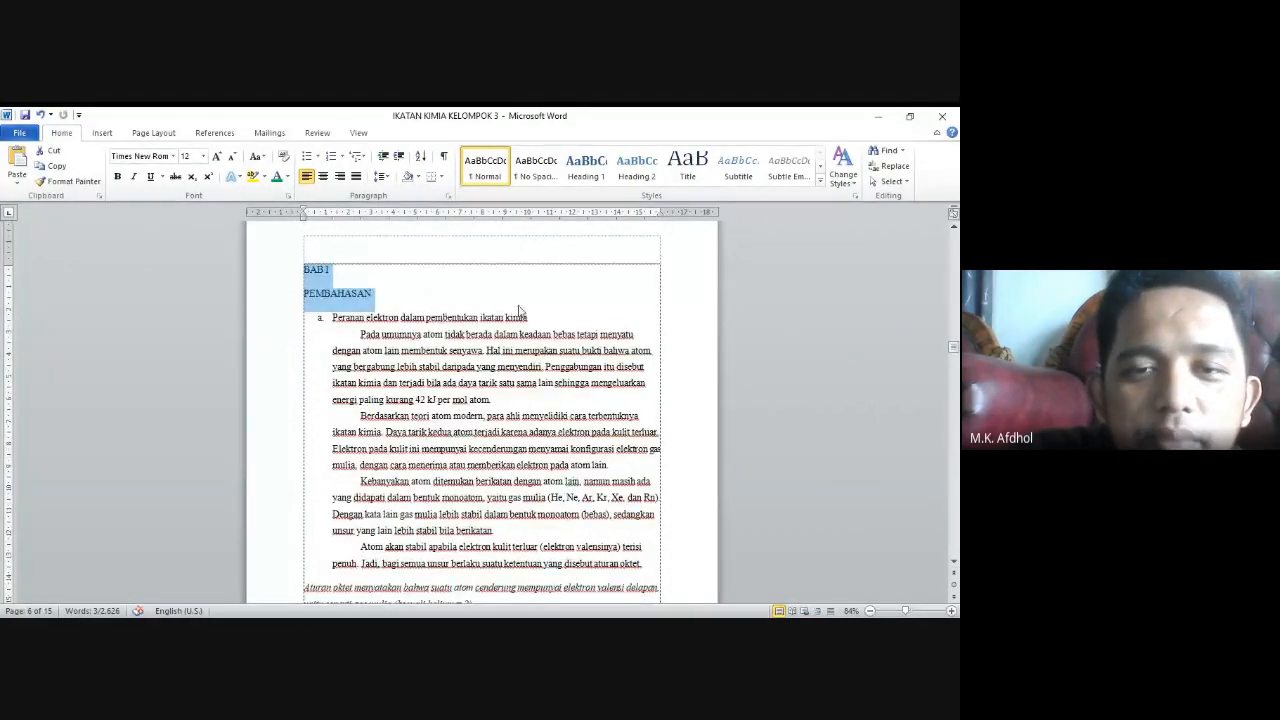
Renumber the subheading "Peranan elektron dalam pembentukan ikatan kimia" as 1. and make it bold
left_click_drag(527, 318, 332, 326)
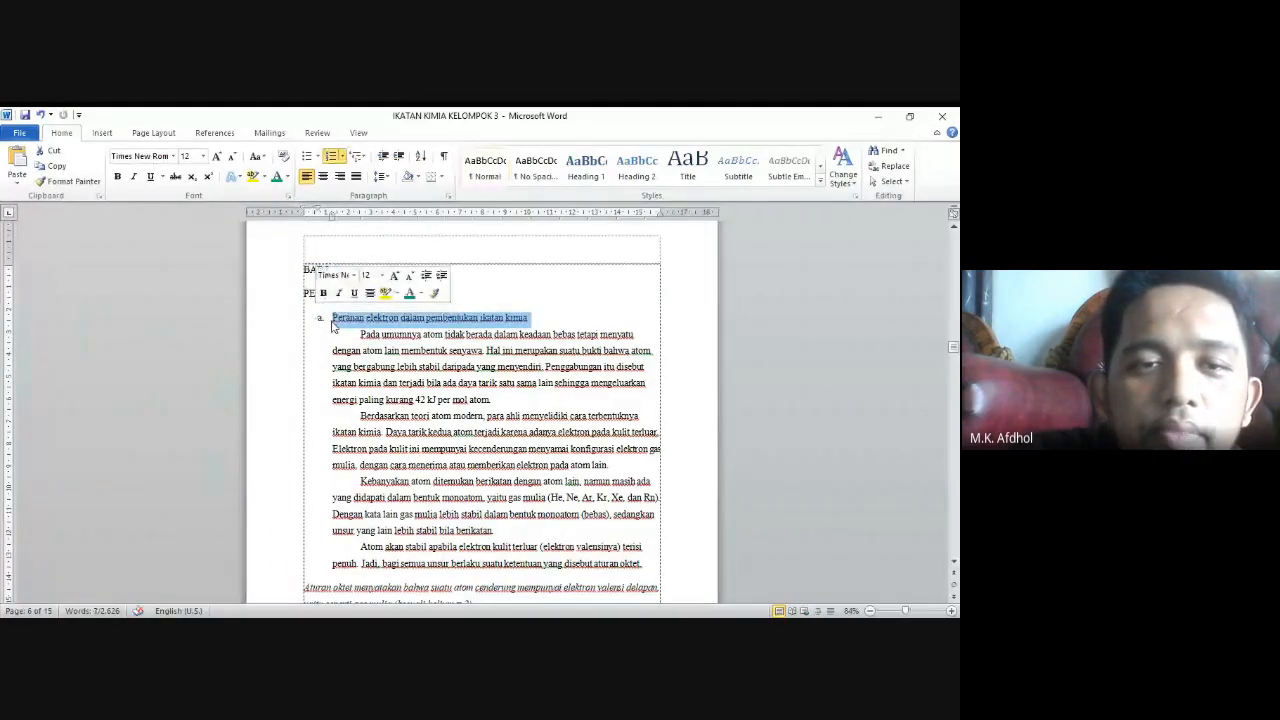
left_click(332, 319)
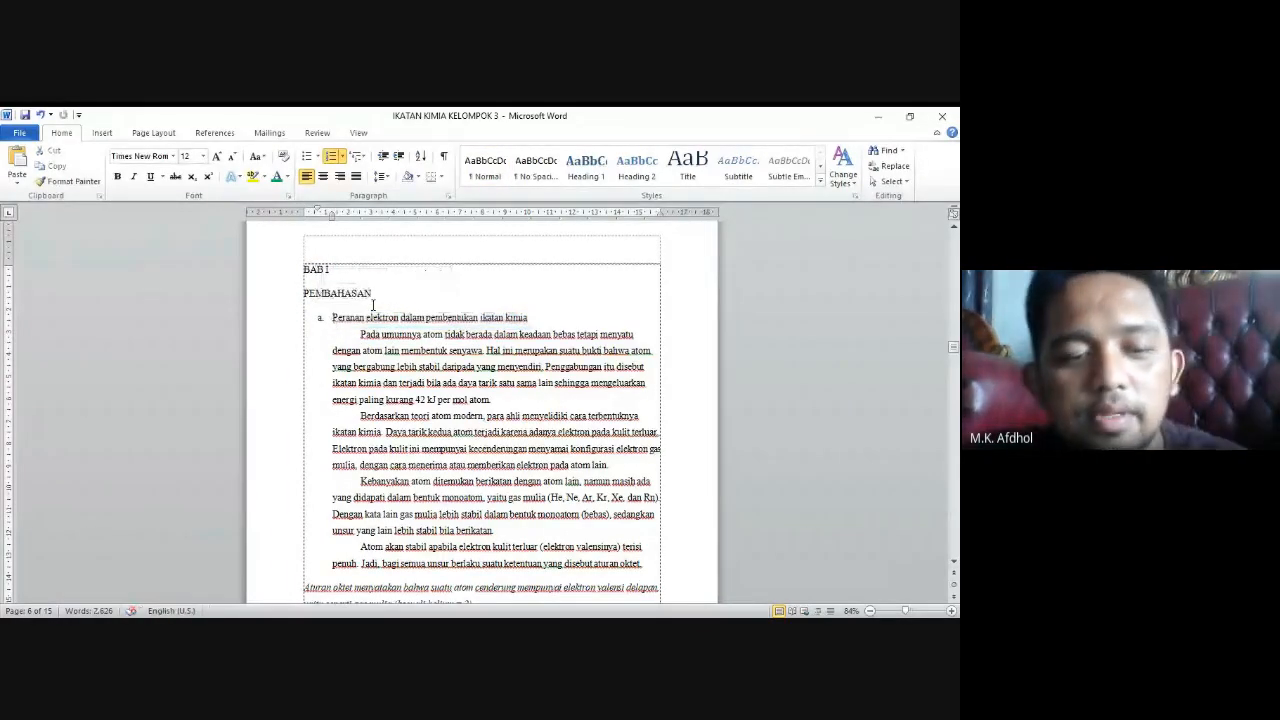
key("BackSpace")
key("BackSpace")
key("BackSpace")
key("Return")
type("1.")
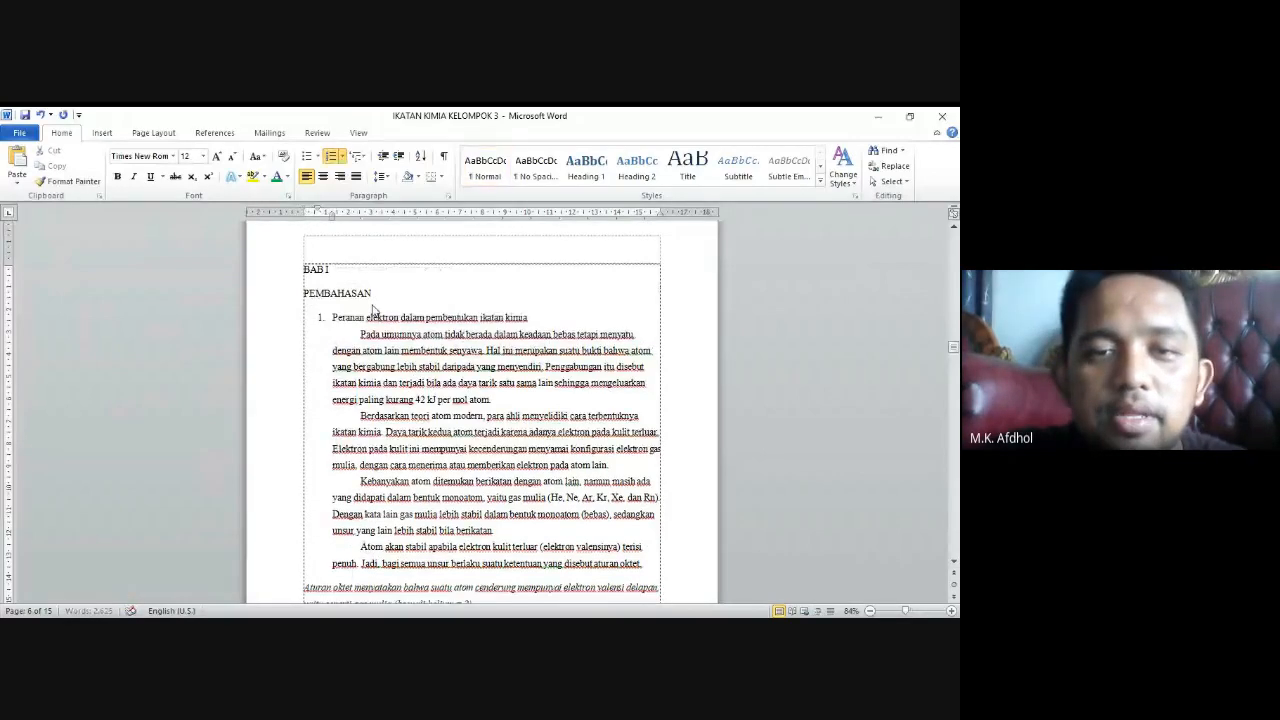
left_click_drag(528, 318, 322, 314)
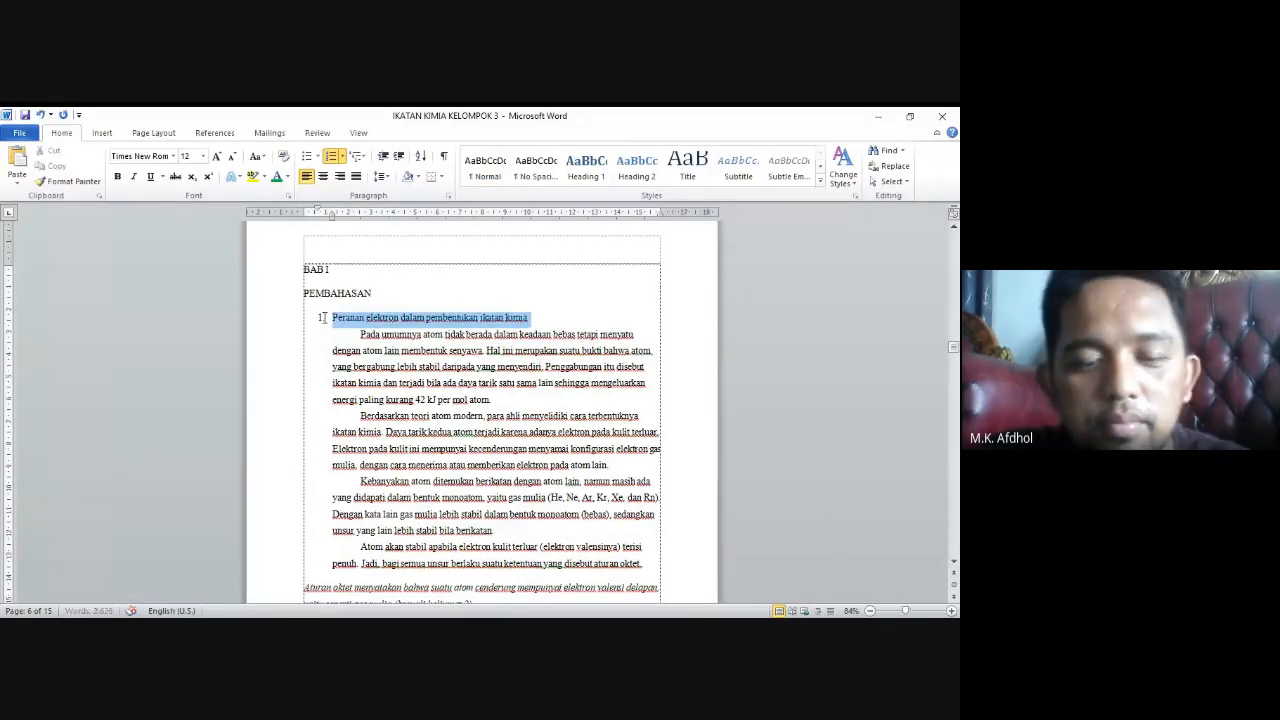
key("ctrl+b")
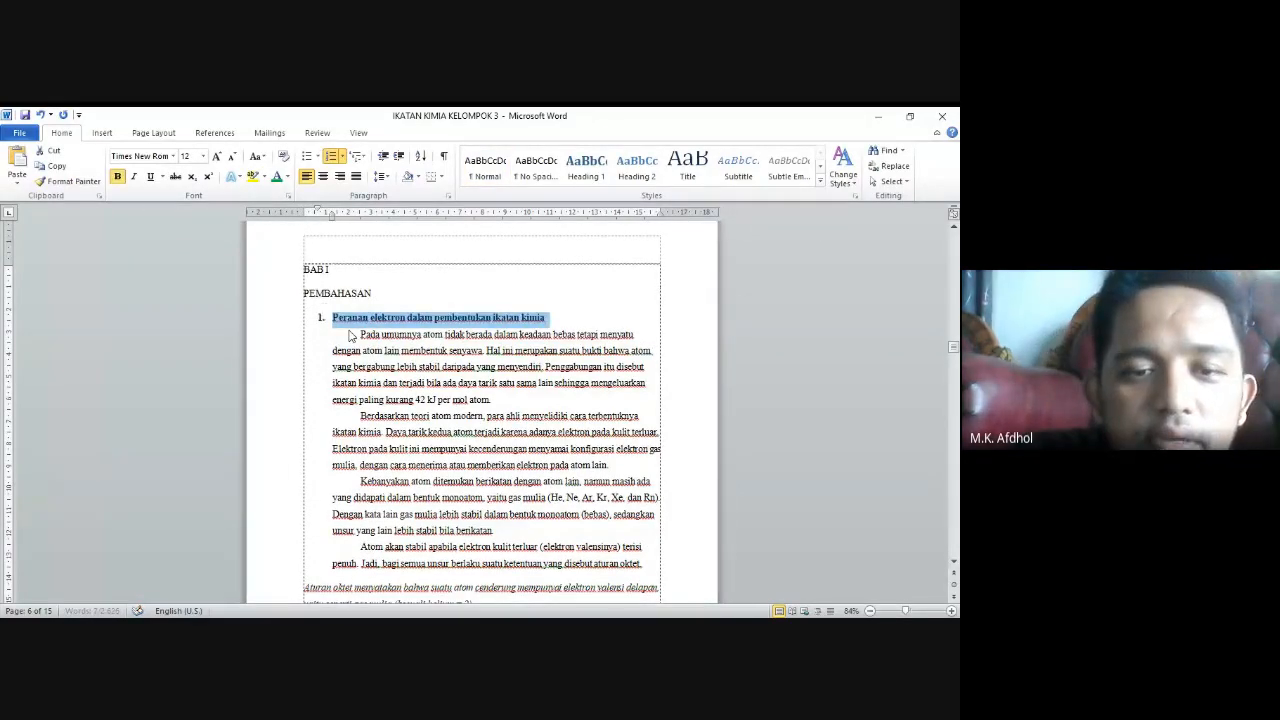
Find the Struktur Lewis subheading further on in the PEMBAHASAN chapter
scroll(350, 340, "down", 1)
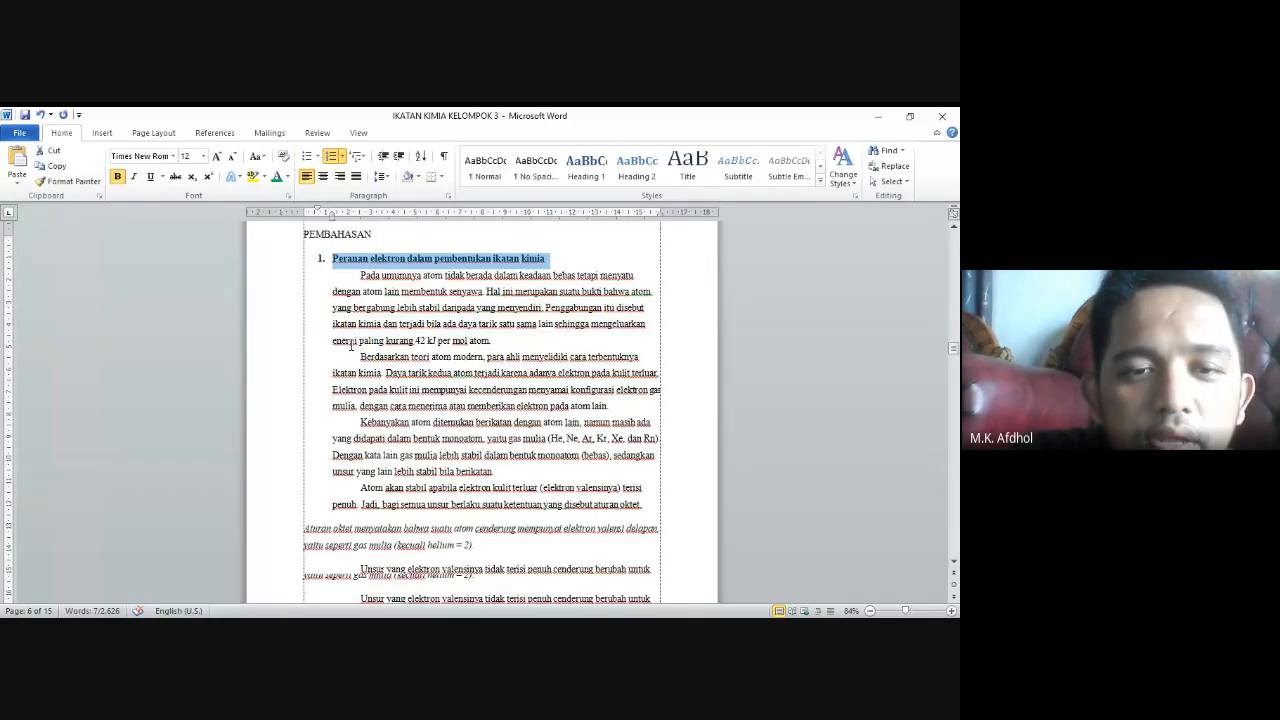
scroll(350, 345, "down", 8)
scroll(351, 347, "up", 7)
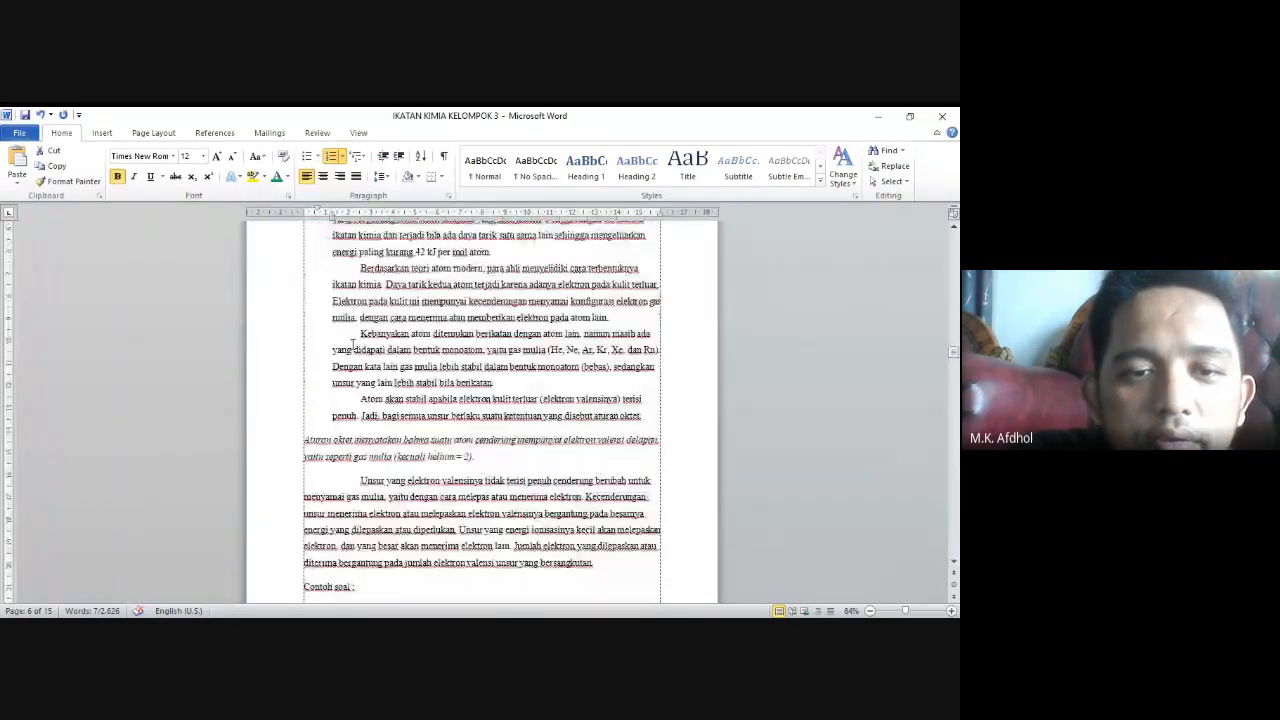
scroll(352, 343, "down", 12)
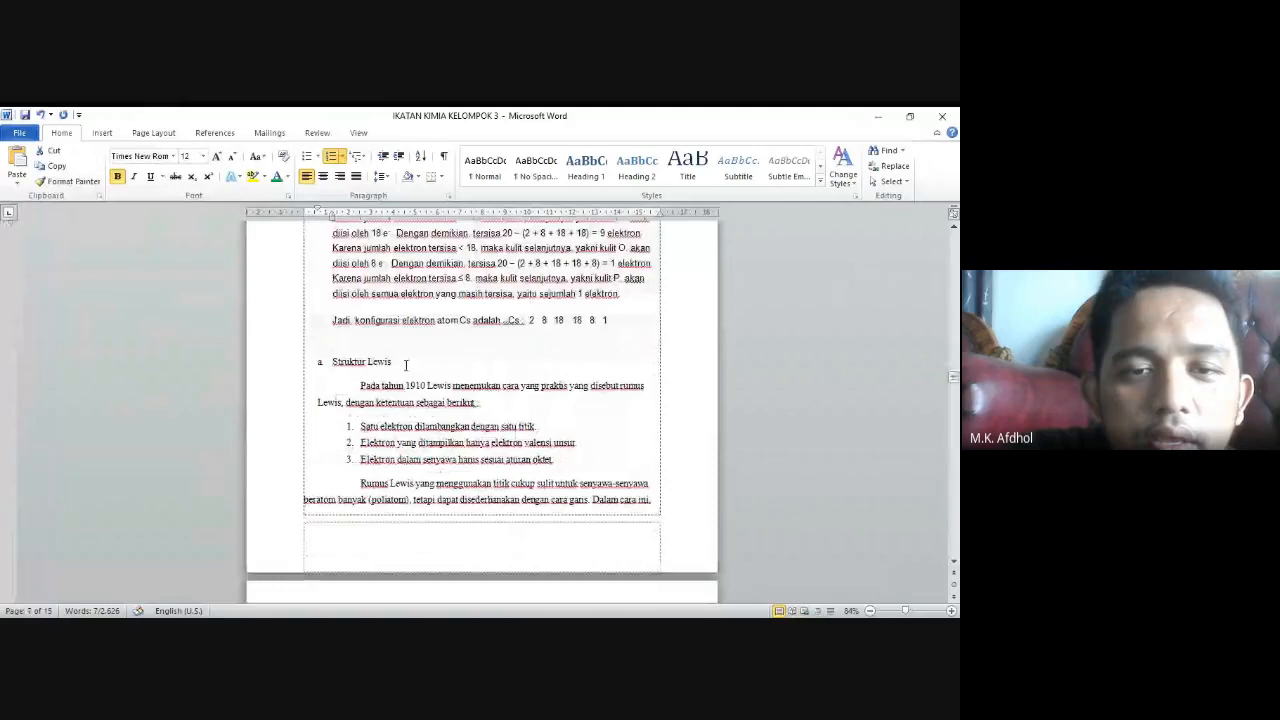
Renumber the "Struktur Lewis" heading from a letter to "2." and make it bold
left_click_drag(406, 350, 388, 359)
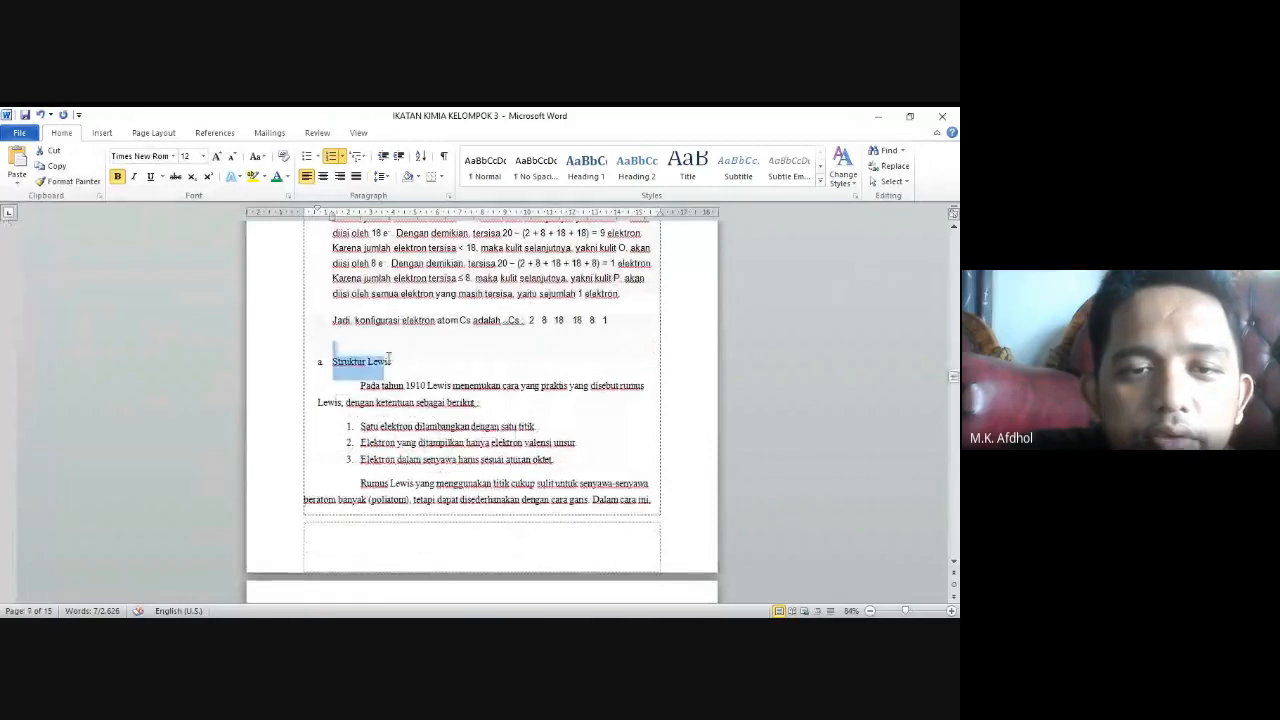
left_click(335, 364)
key("BackSpace")
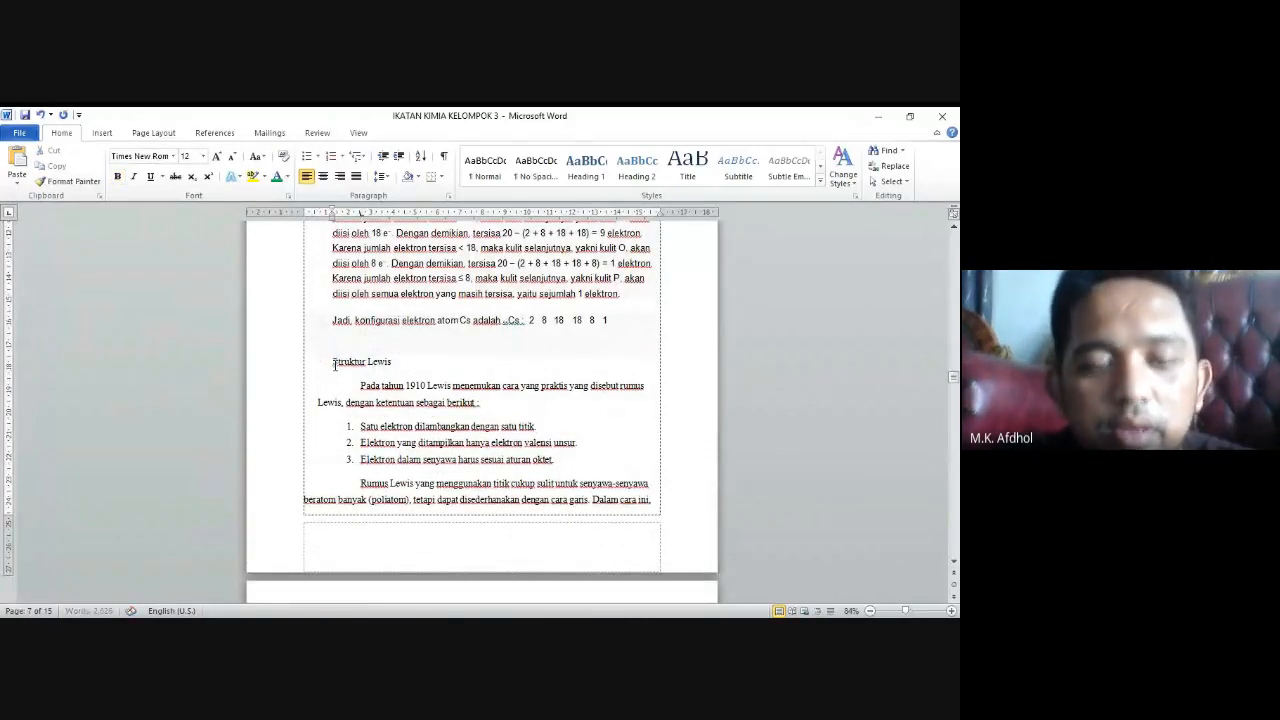
key("BackSpace")
type("2.")
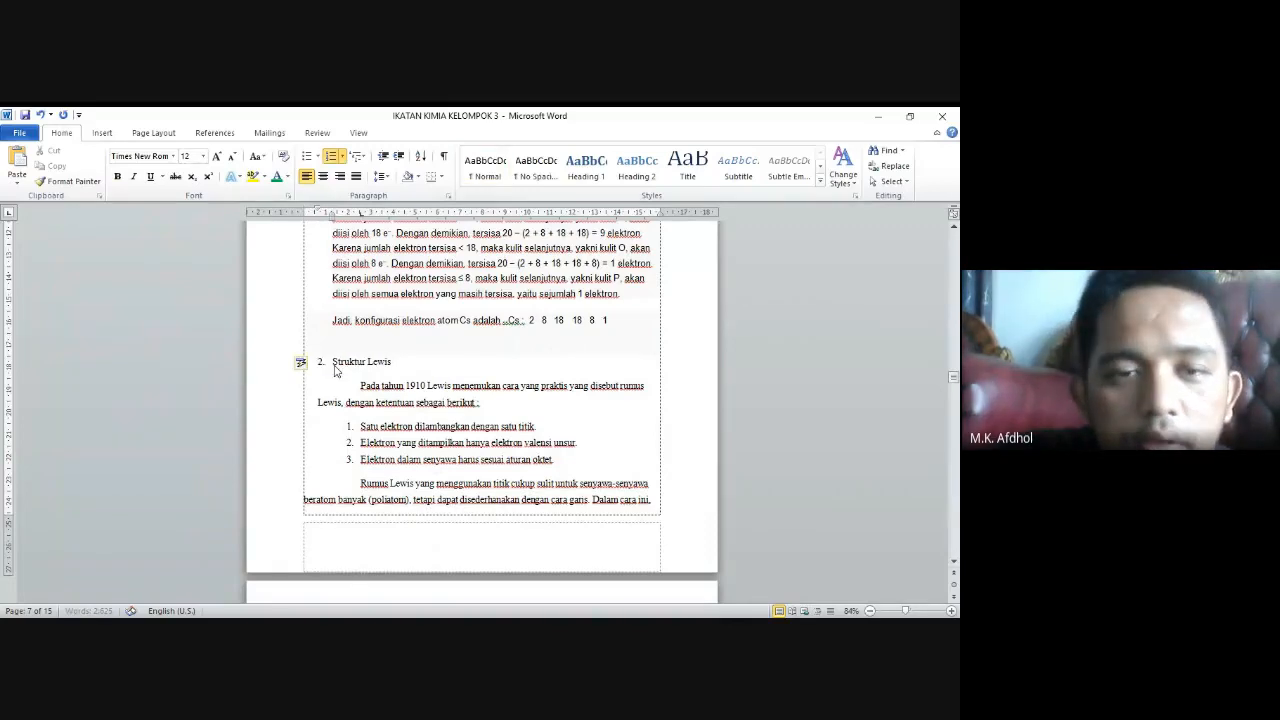
left_click(307, 367)
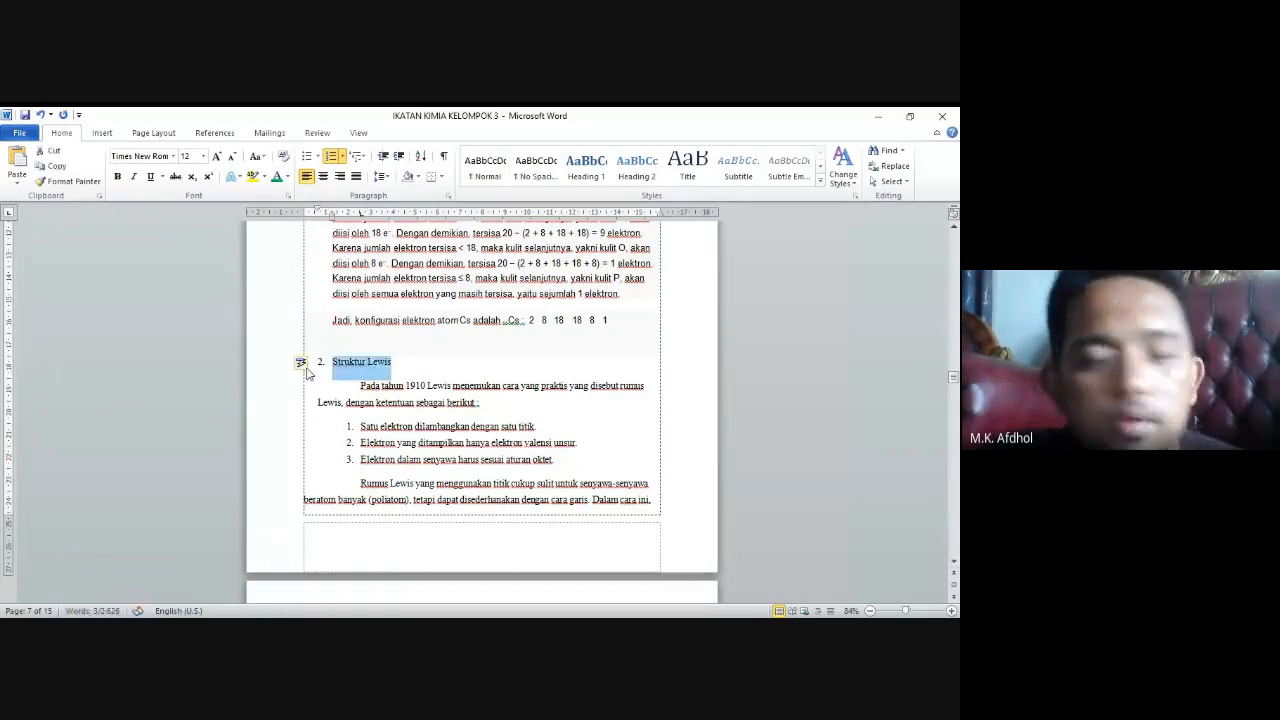
Make the "Pembentukan ikatan ion" heading bold
scroll(333, 387, "down", 3)
scroll(335, 386, "down", 4)
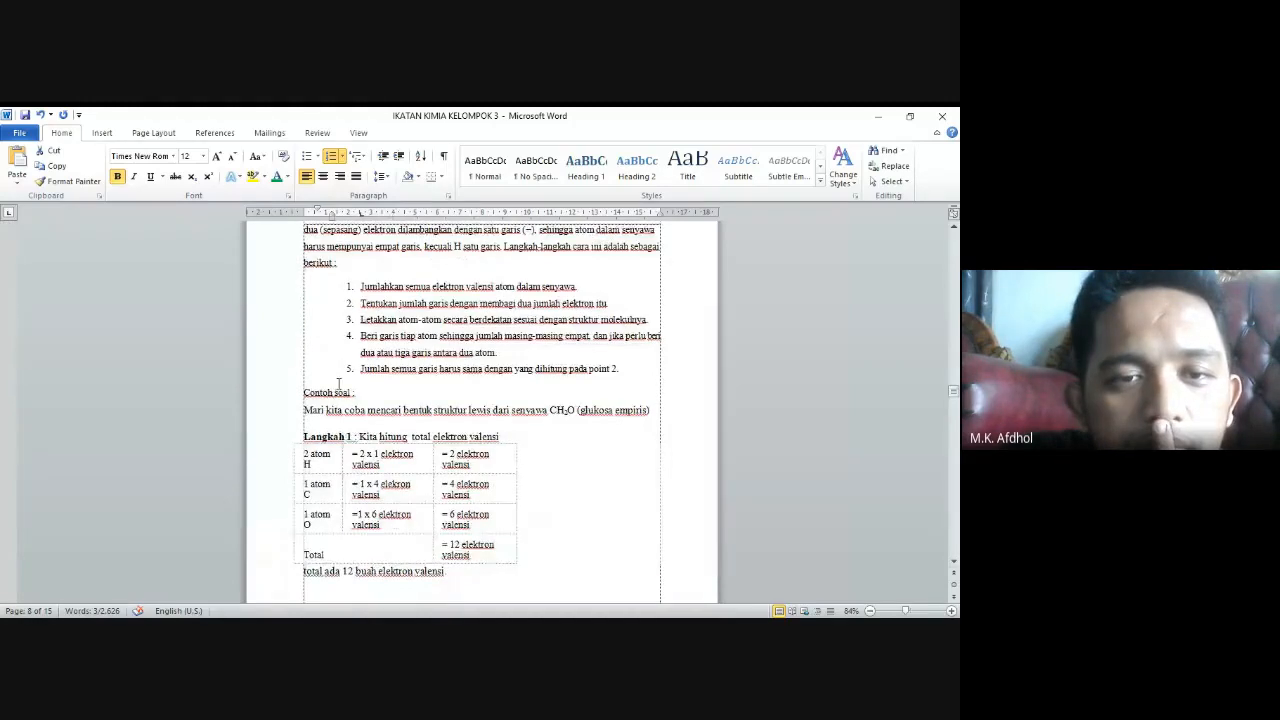
scroll(339, 384, "down", 4)
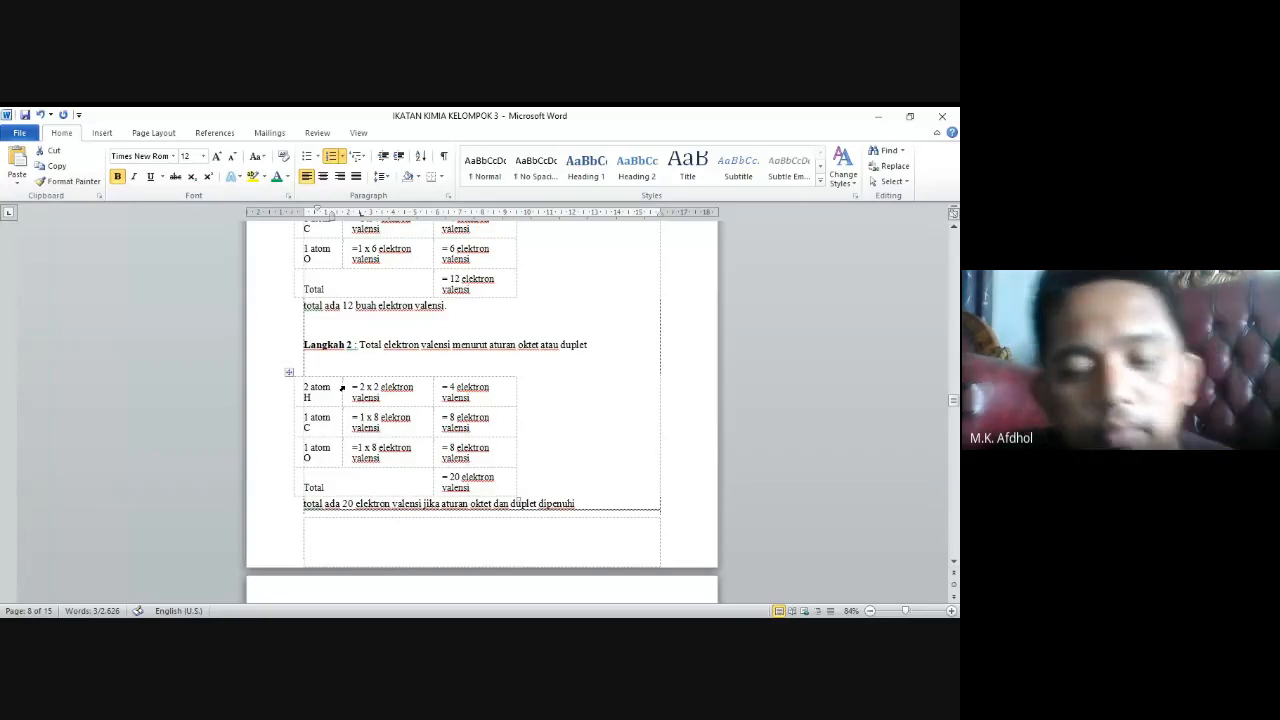
scroll(342, 388, "down", 11)
left_click_drag(429, 382, 327, 384)
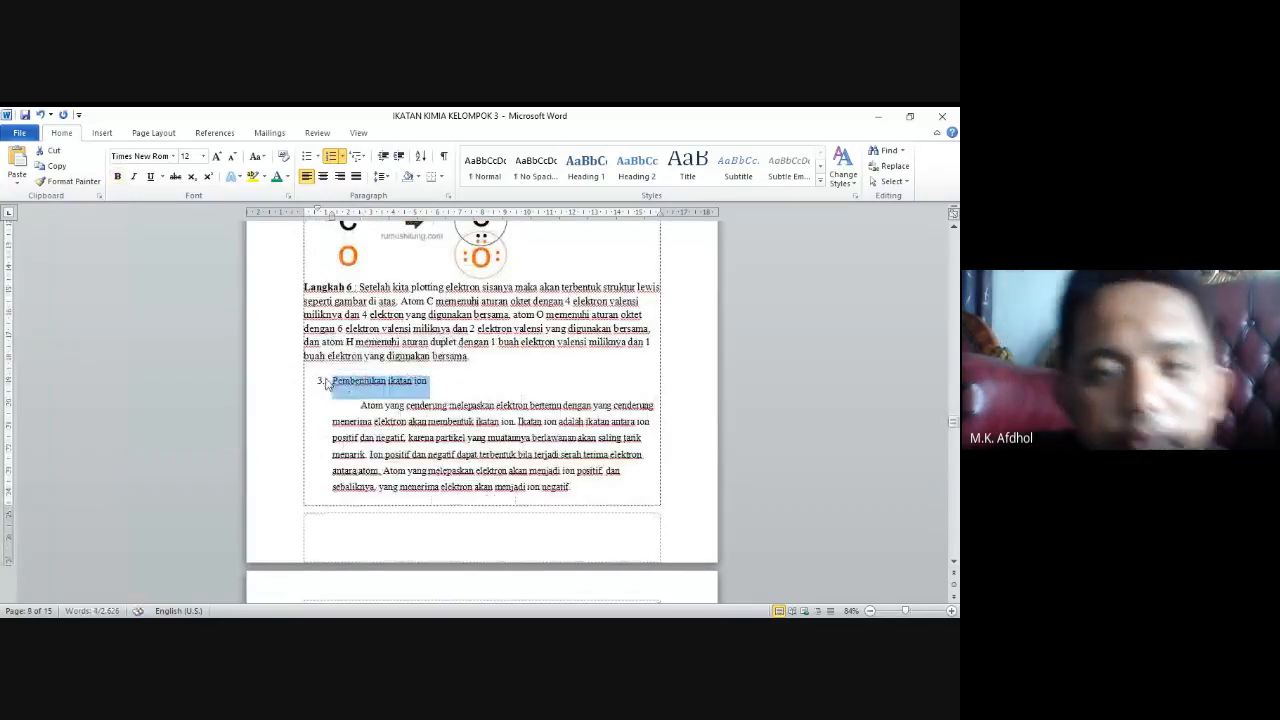
key("ctrl+b")
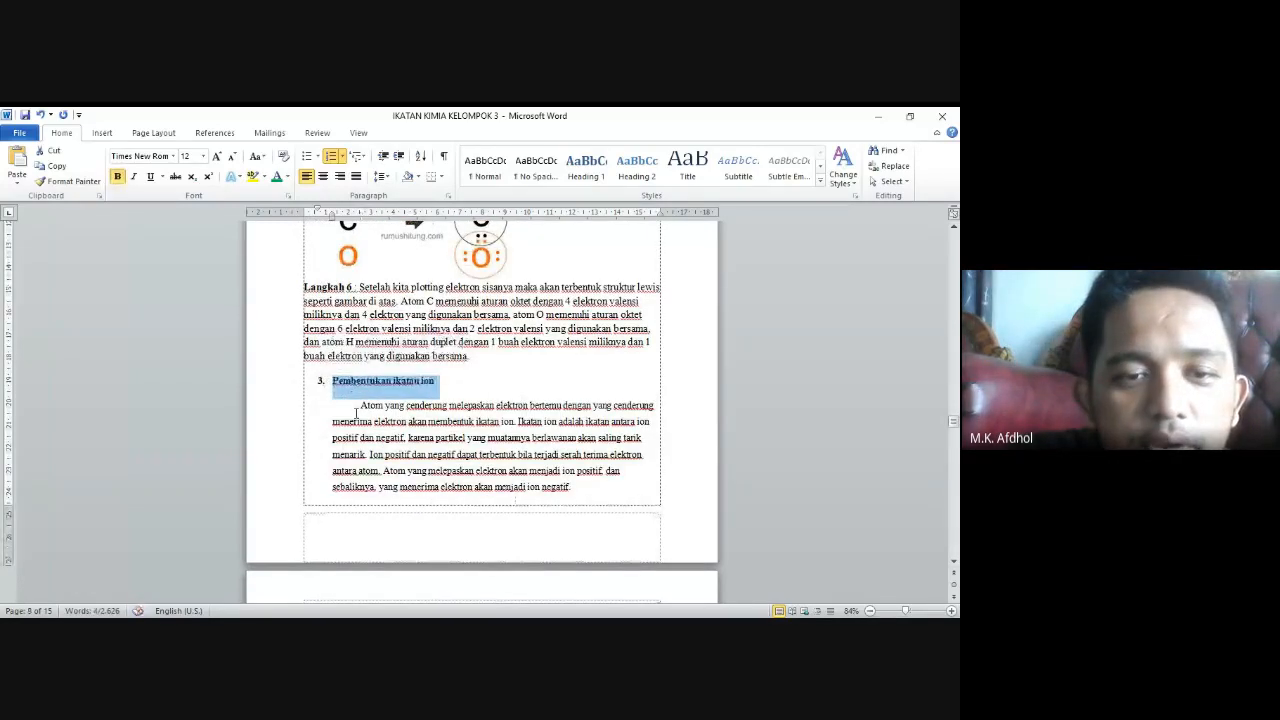
Make heading 4, "Pembentukan ikatan kovalen (ikatan kovalen tunggal, rangkap dua dan rangkap tiga)", bold
scroll(355, 412, "down", 15)
scroll(366, 411, "down", 4)
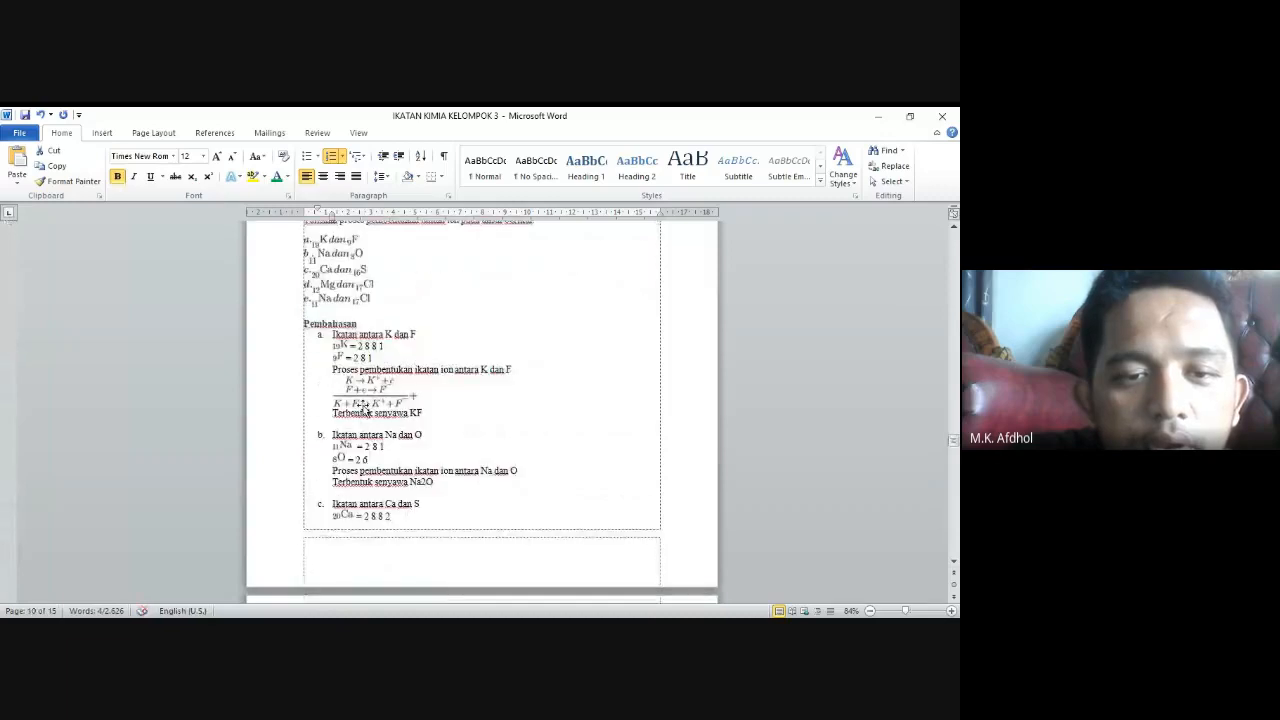
scroll(366, 411, "down", 7)
scroll(366, 411, "down", 3)
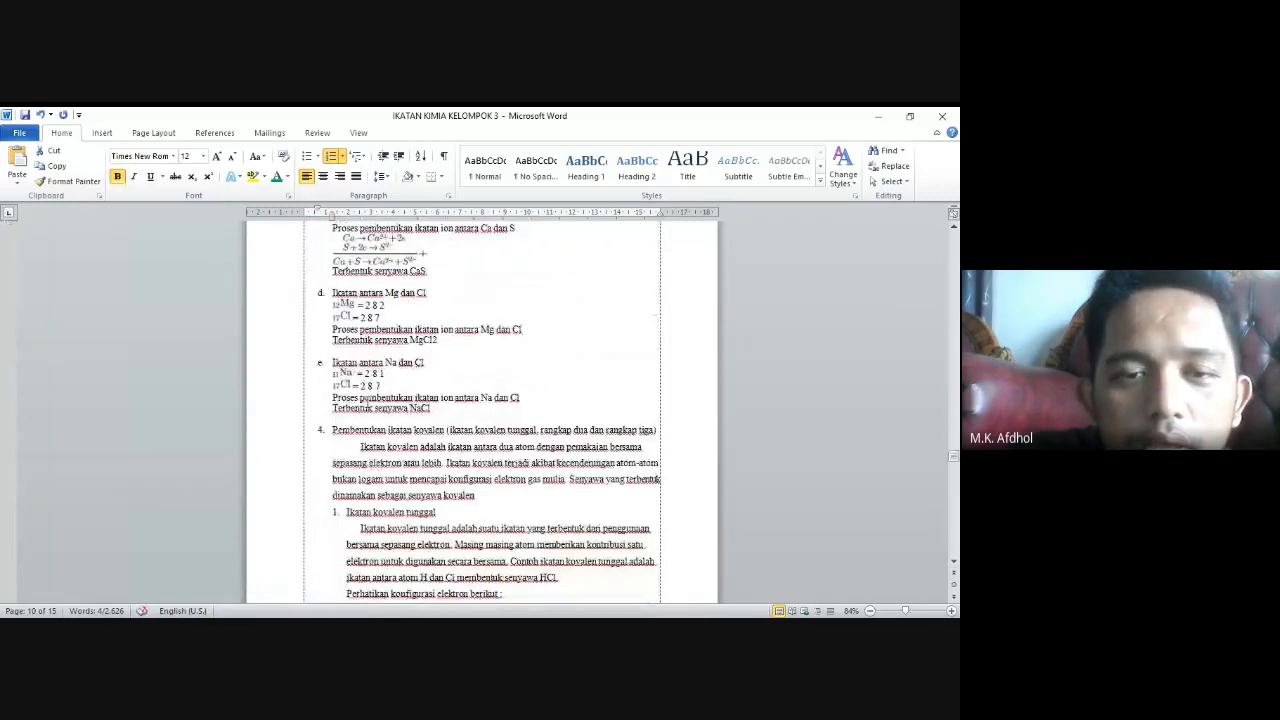
scroll(364, 397, "down", 1)
left_click(316, 405)
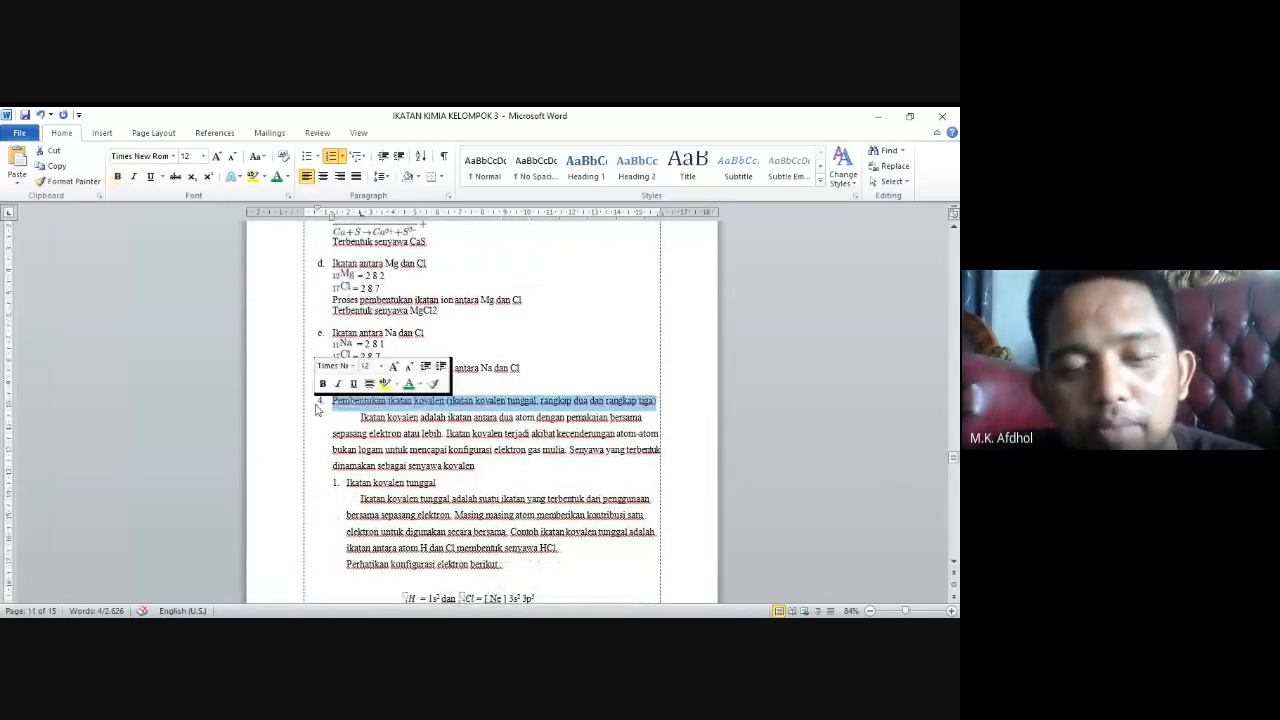
key("ctrl+b")
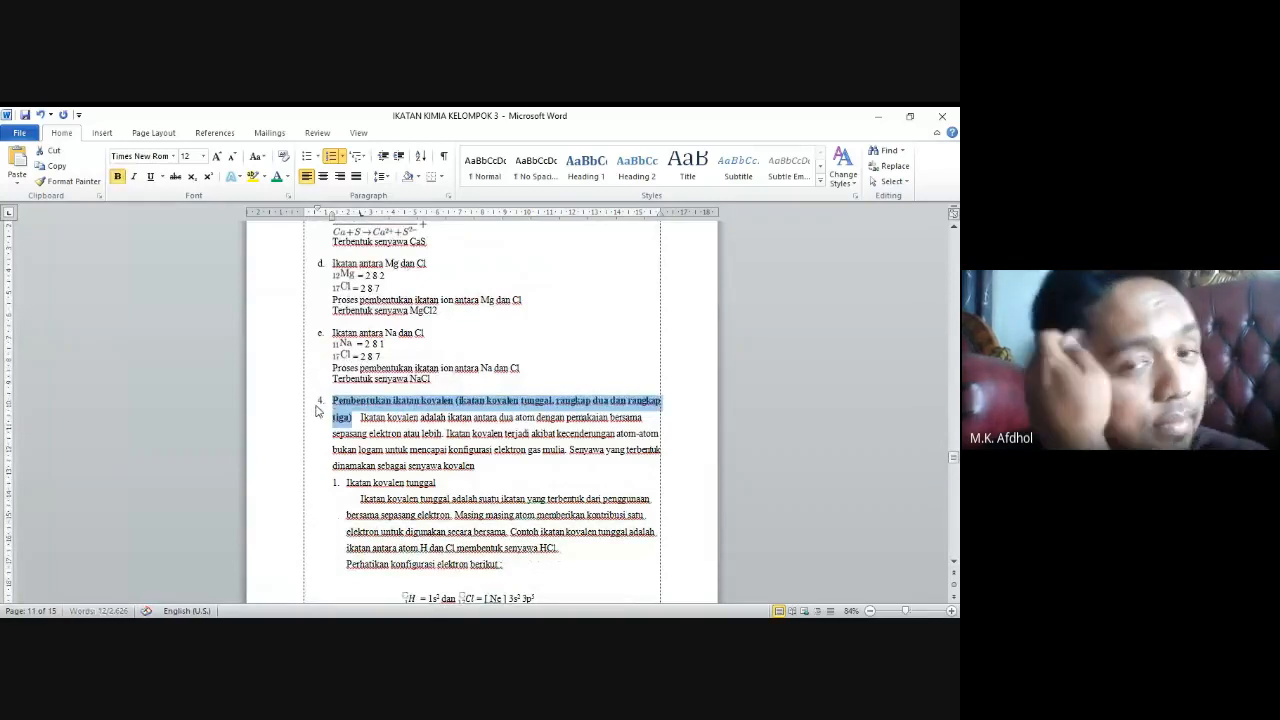
With the "Ikatan kovalen tunggal" subheading selected, modify the Heading 1 style: rename it BAB and set its font colour to black
left_click(336, 483)
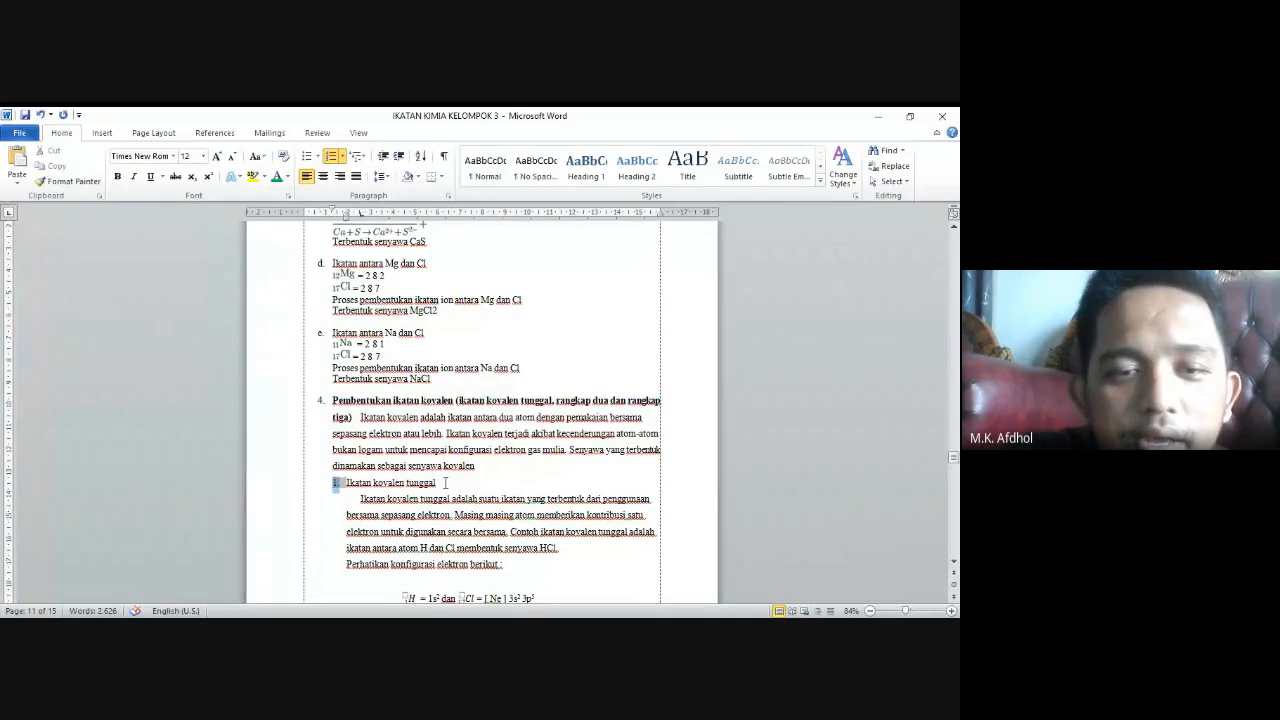
left_click_drag(446, 484, 339, 489)
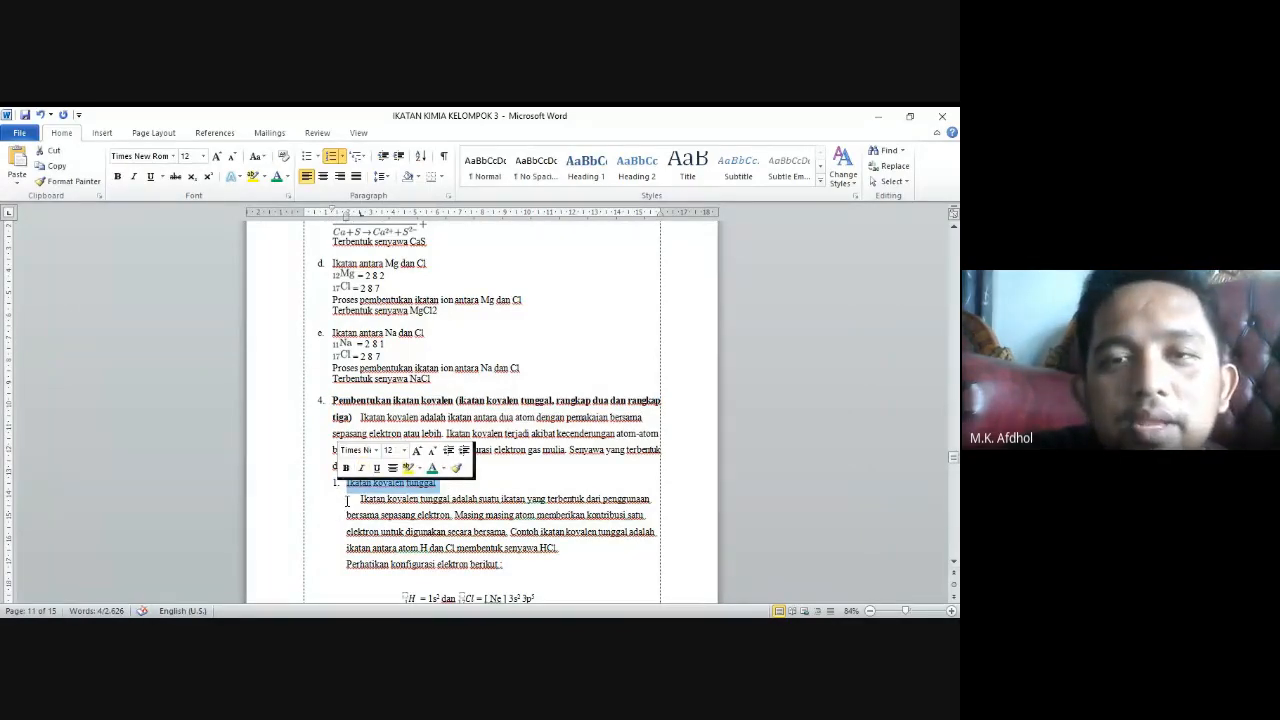
left_click(581, 176)
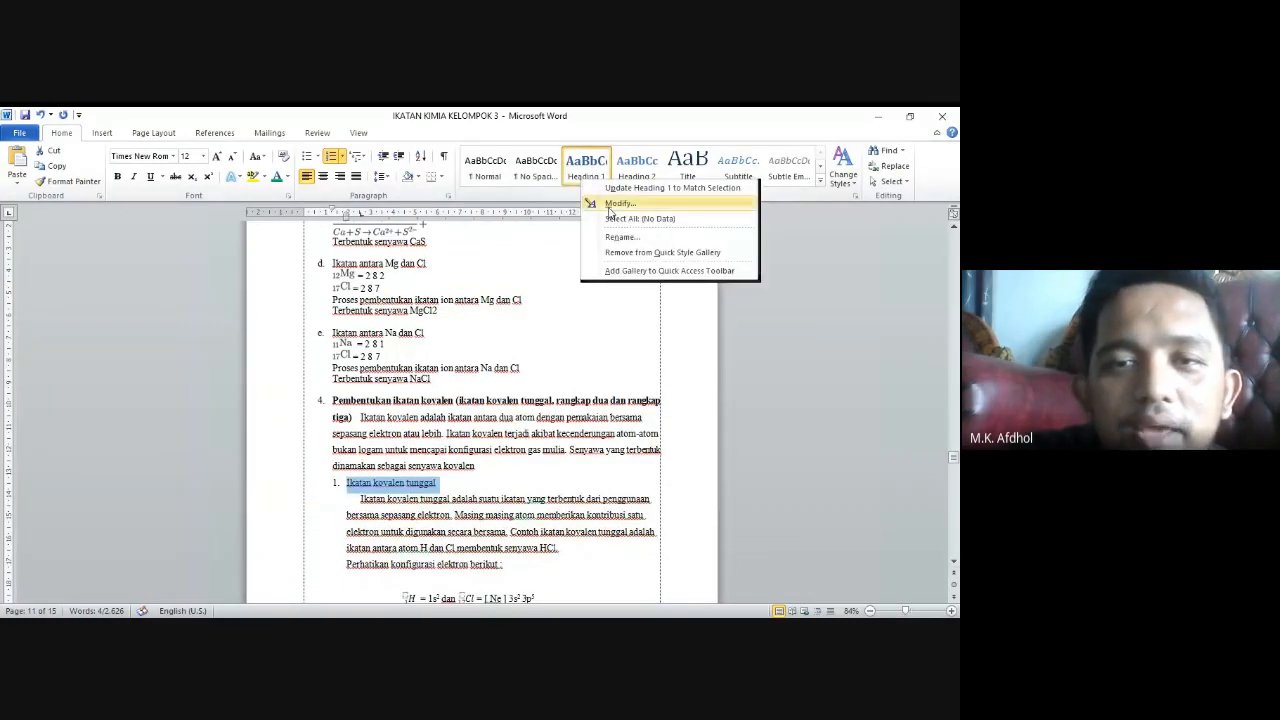
left_click(618, 203)
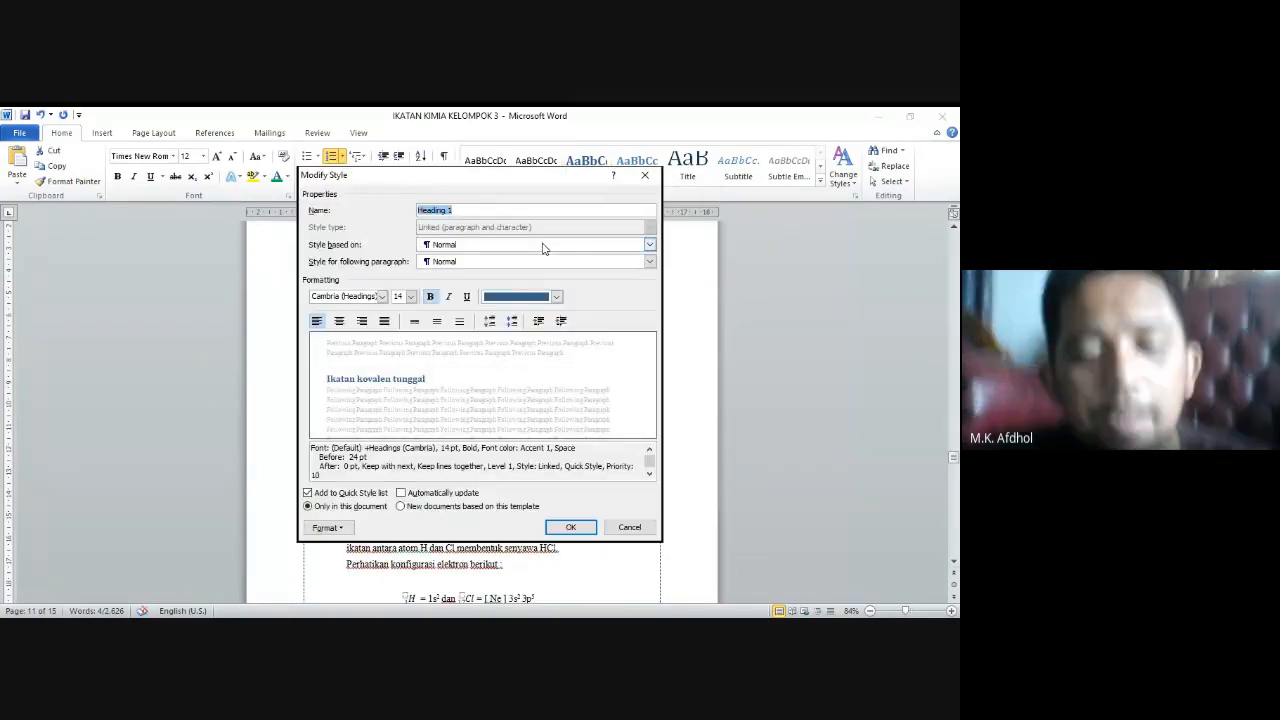
type("BAB")
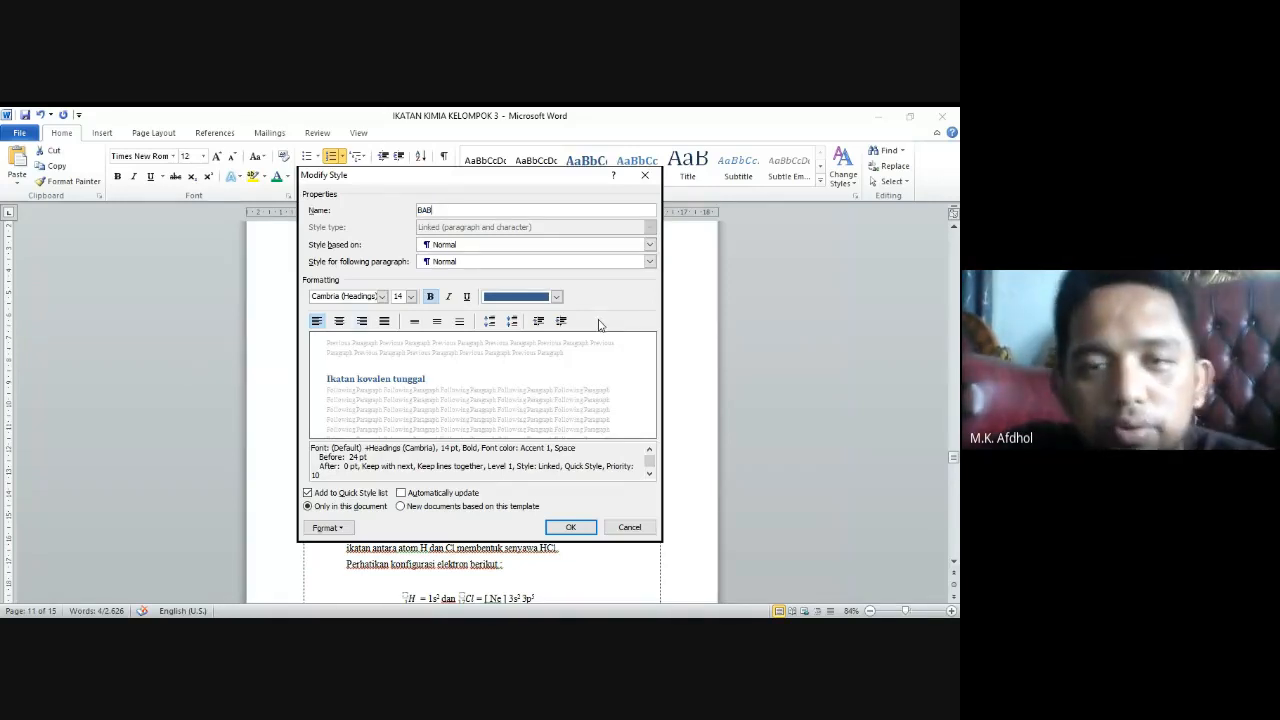
left_click(557, 297)
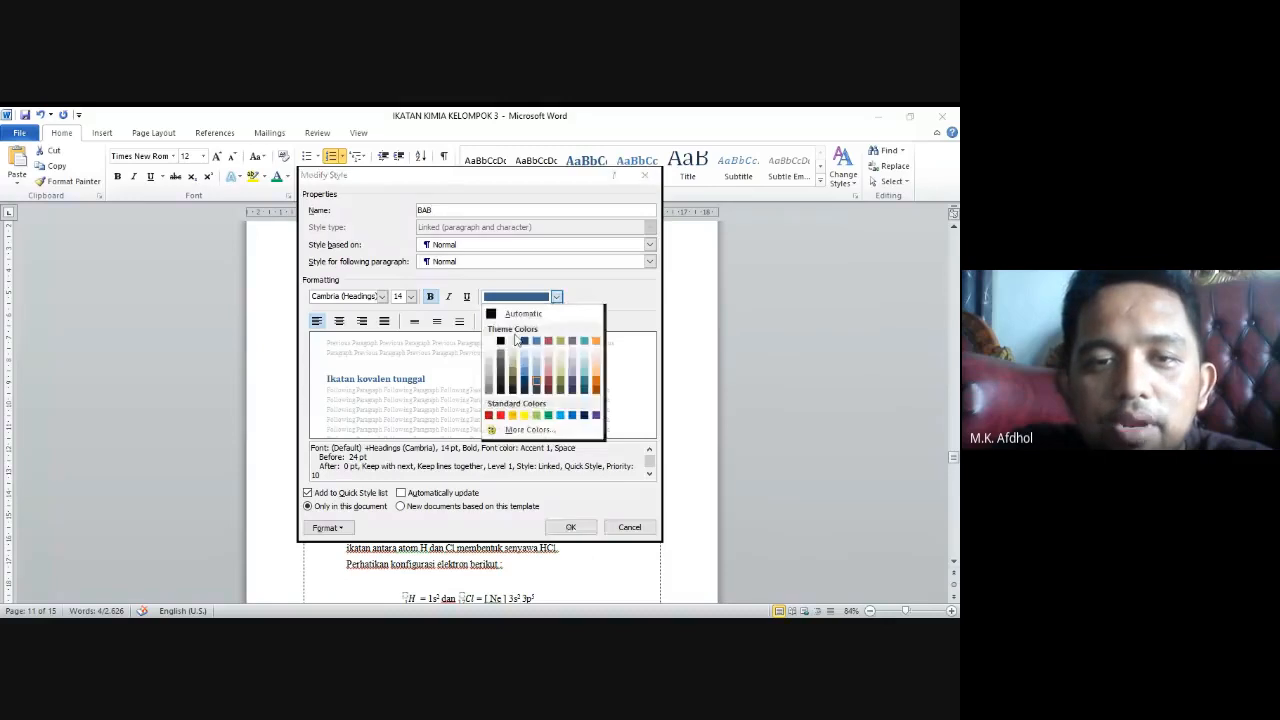
left_click(504, 343)
Set the BAB style to 12 pt Times New Roman with centred alignment and save the style changes
left_click(409, 300)
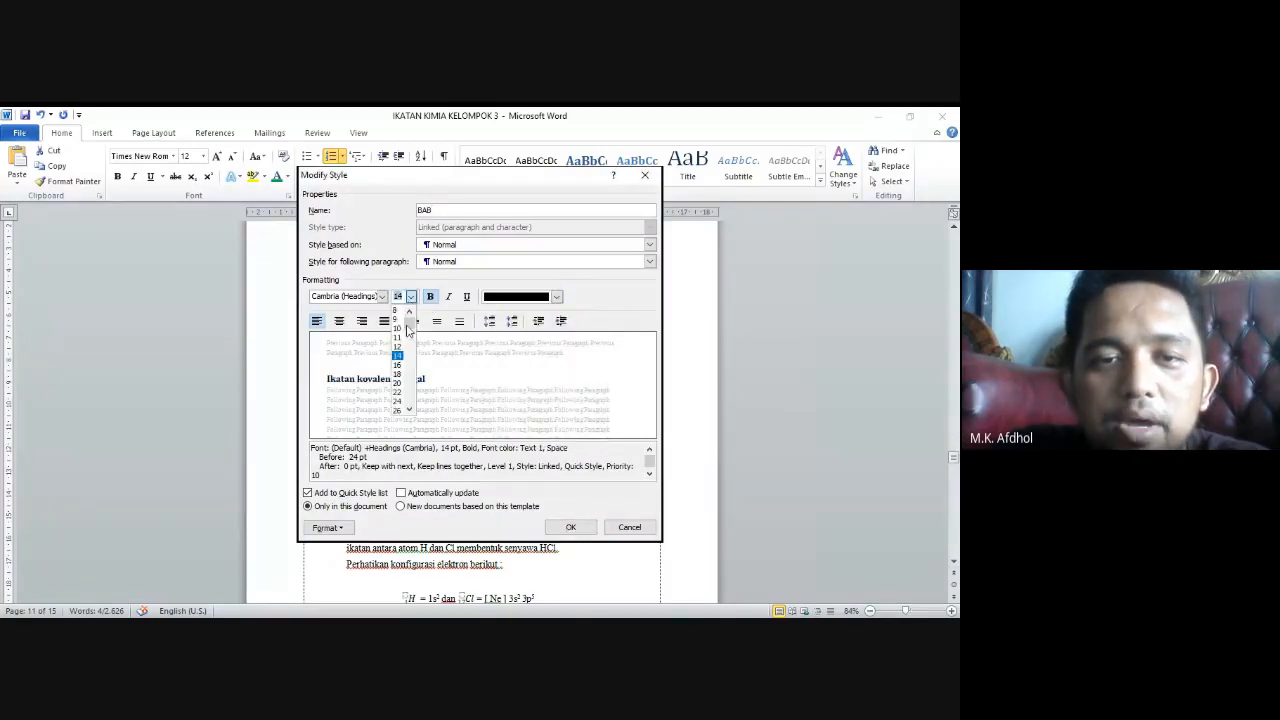
left_click(400, 350)
left_click(381, 300)
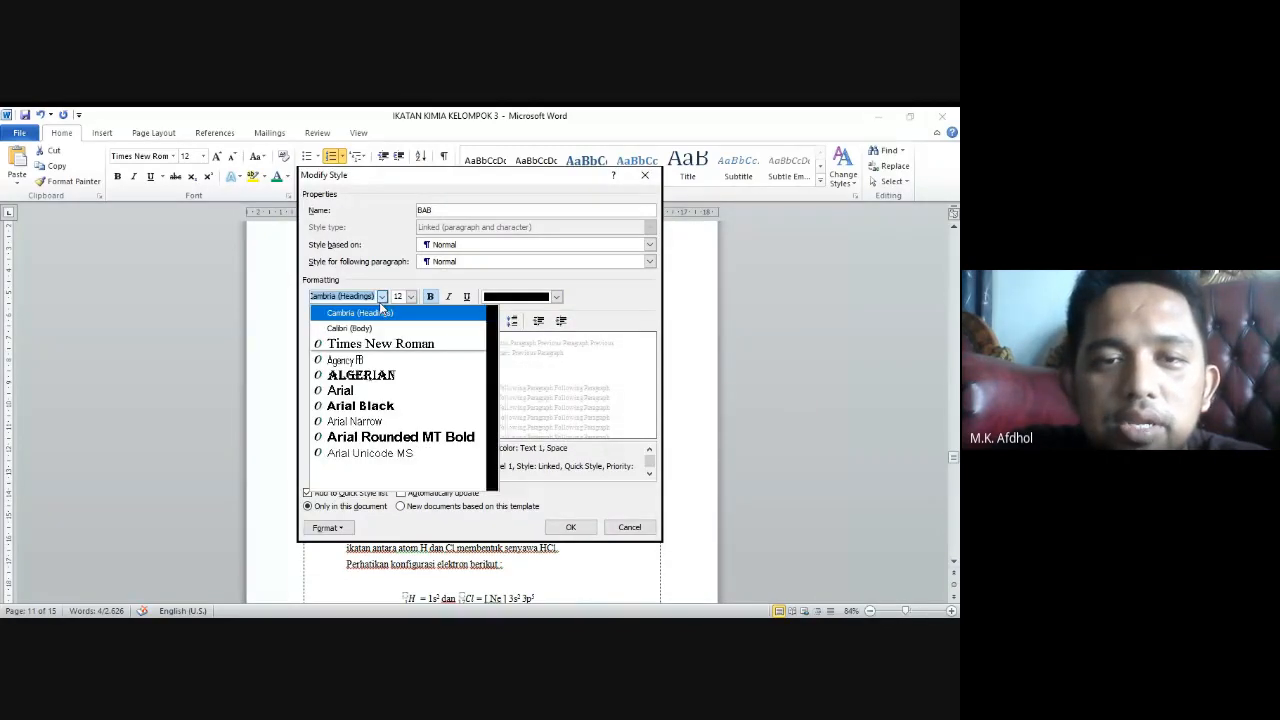
left_click(375, 334)
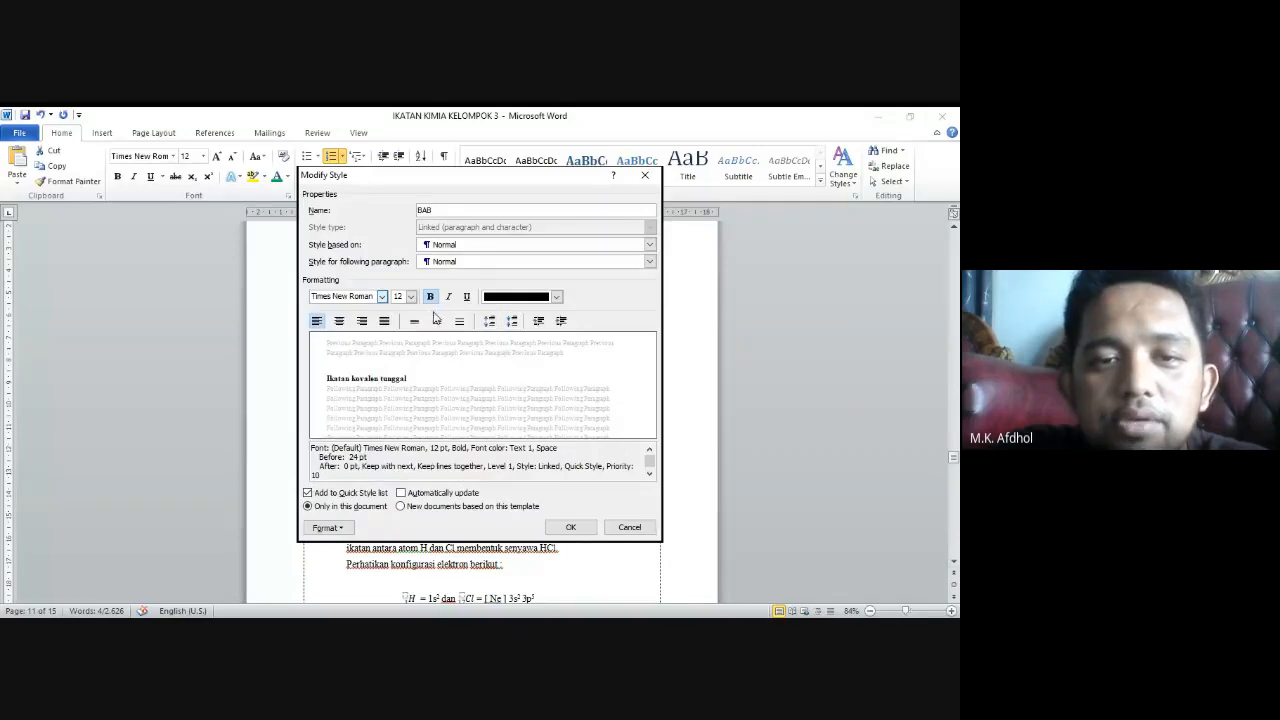
left_click(339, 322)
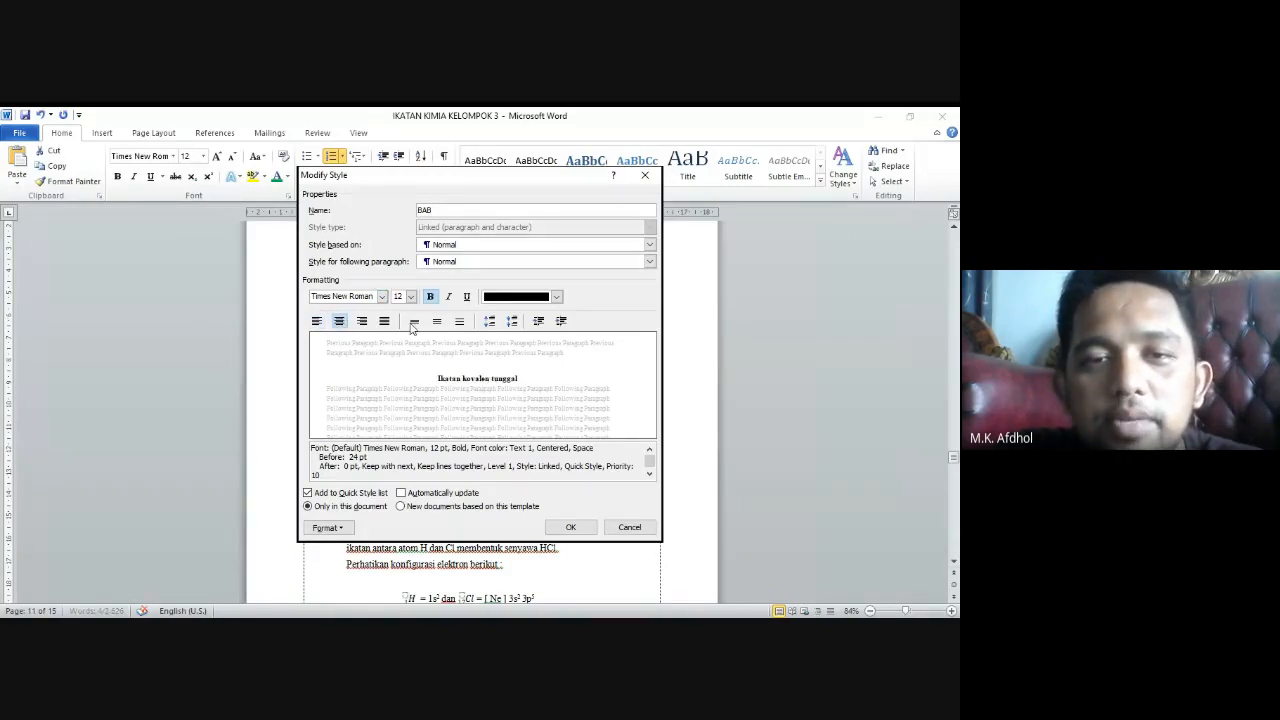
left_click(570, 528)
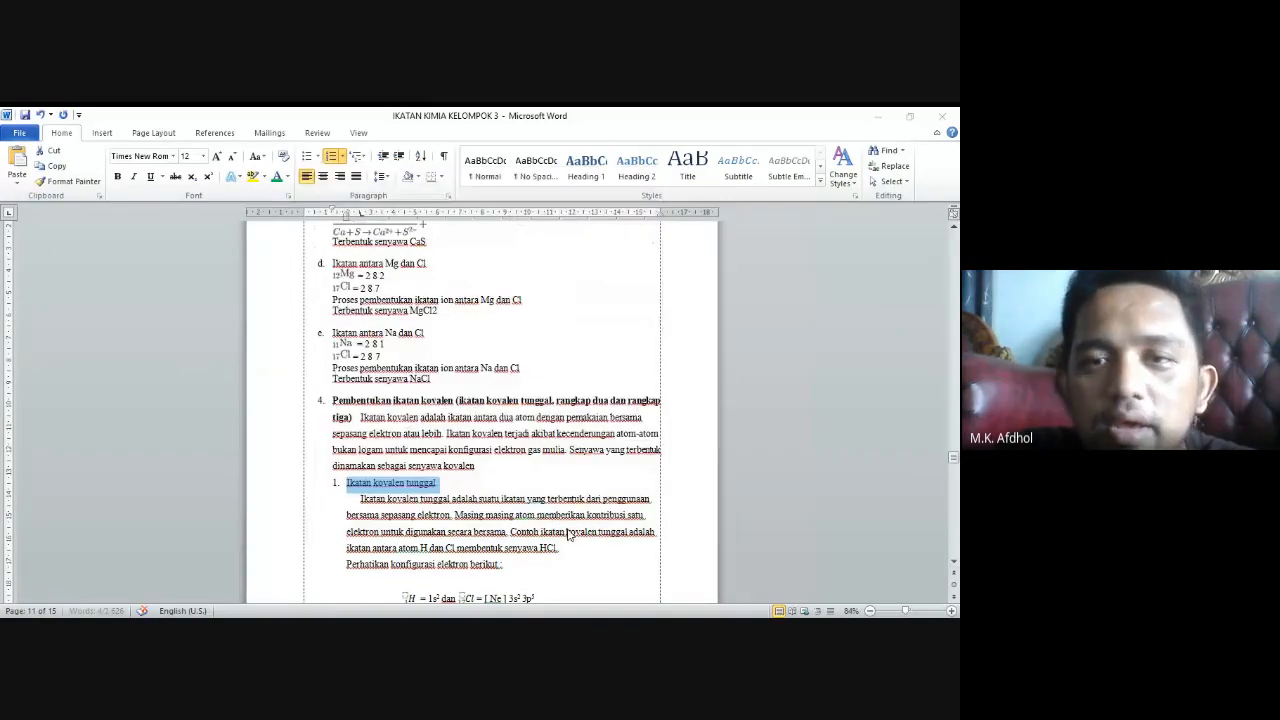
left_click(567, 533)
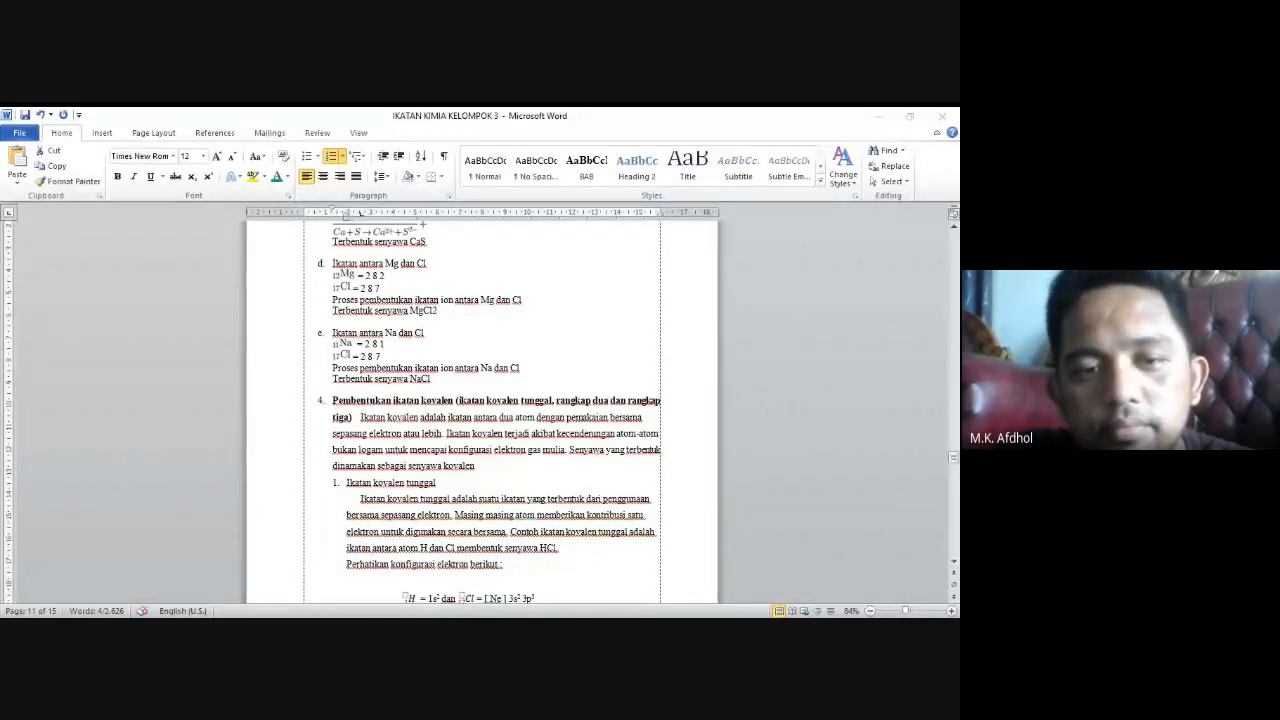
left_click(450, 464)
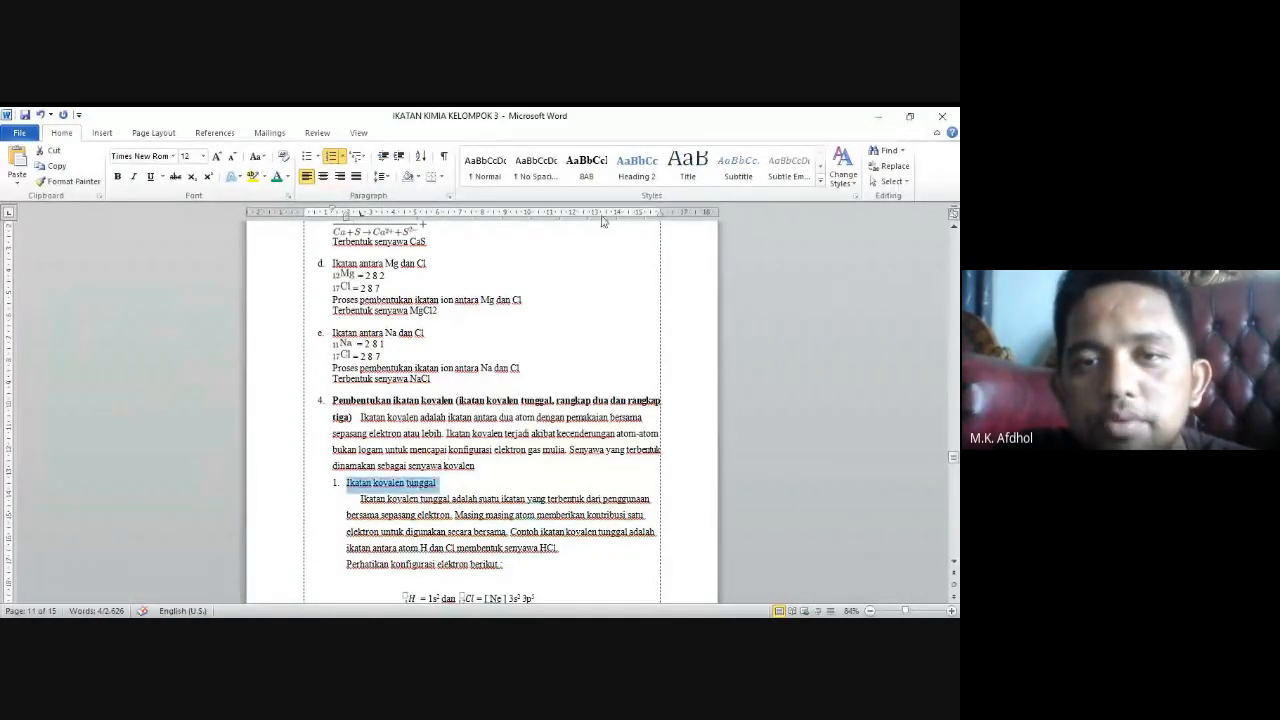
Modify the Heading 2 style, renaming it SUB-BAB and setting its font colour to black
right_click(628, 173)
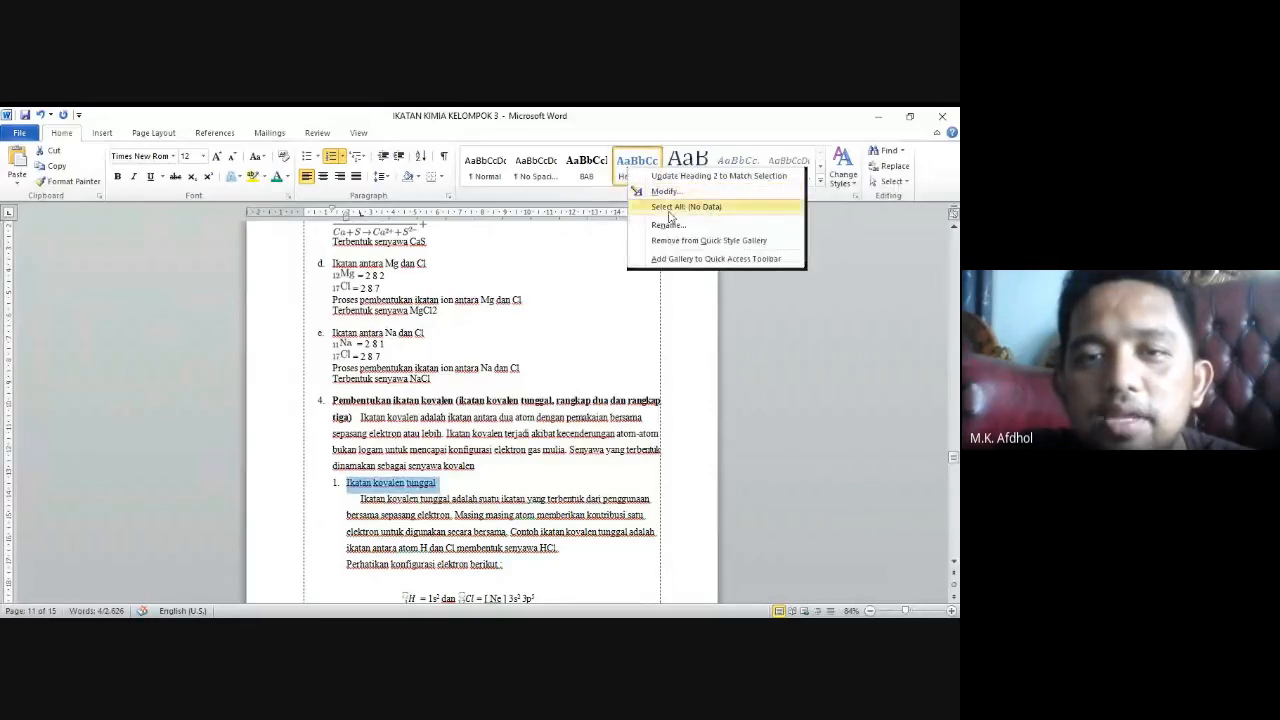
left_click(670, 191)
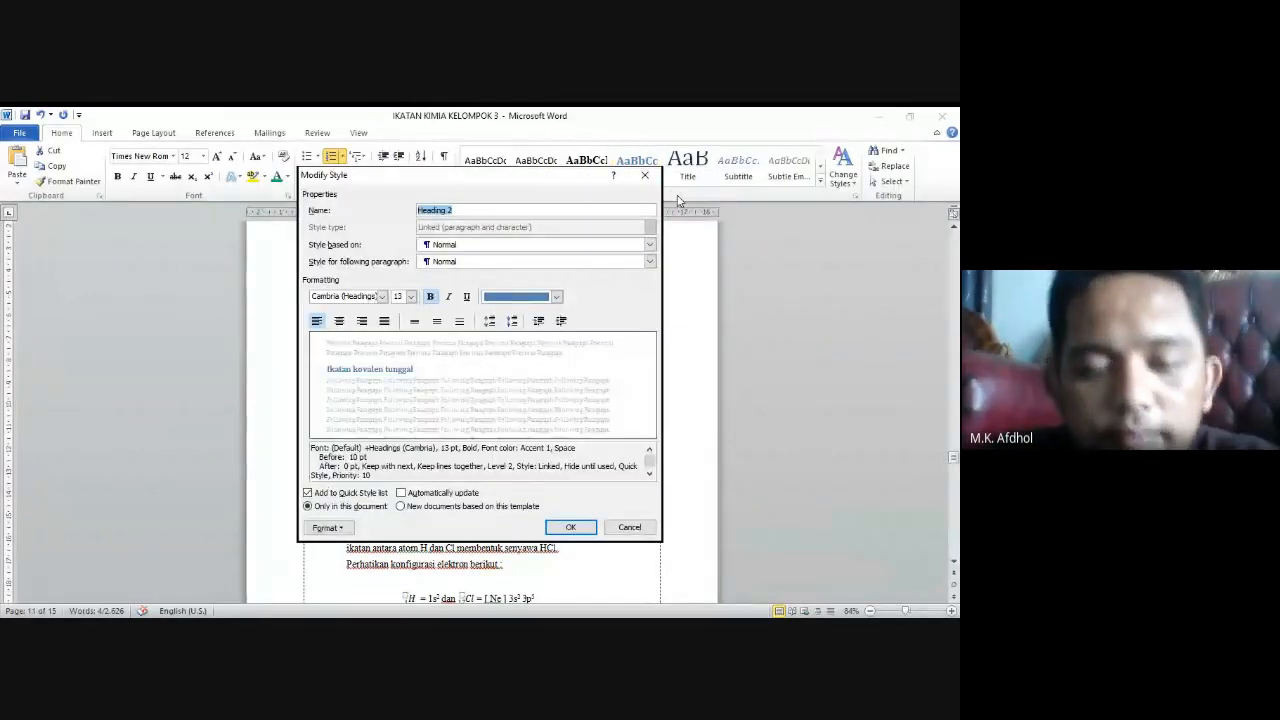
type("SUB")
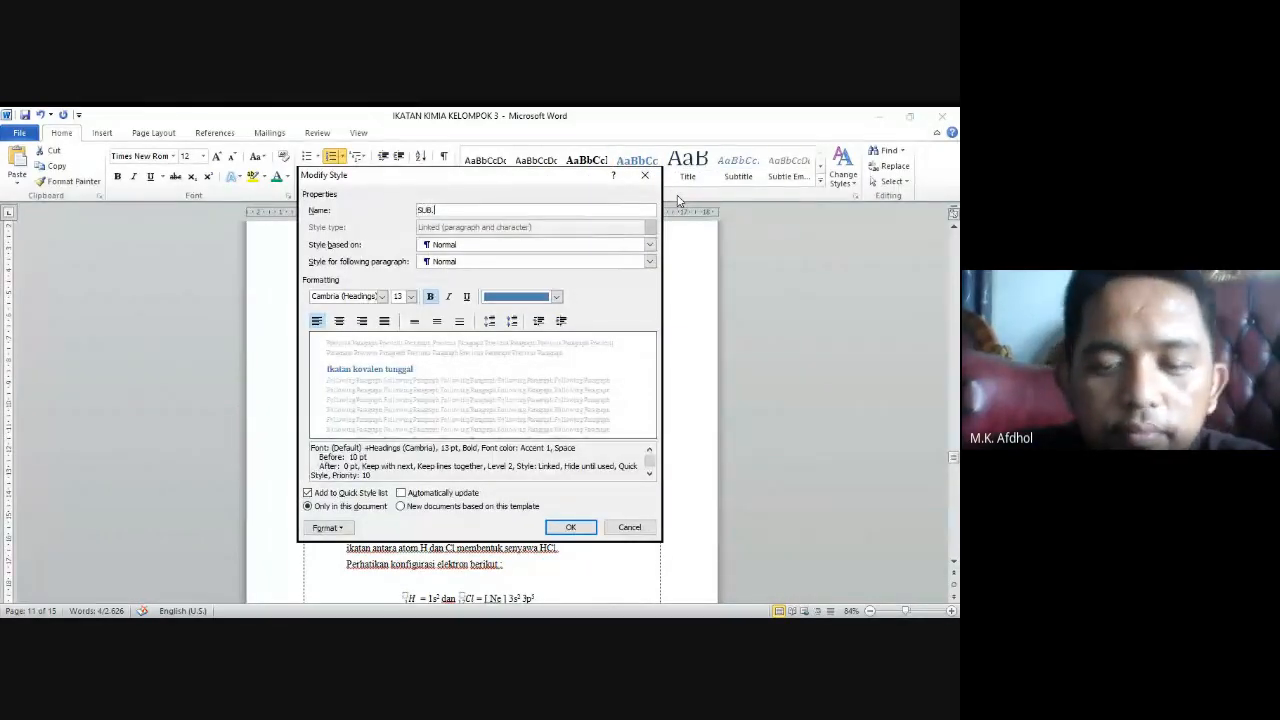
type("-BAB")
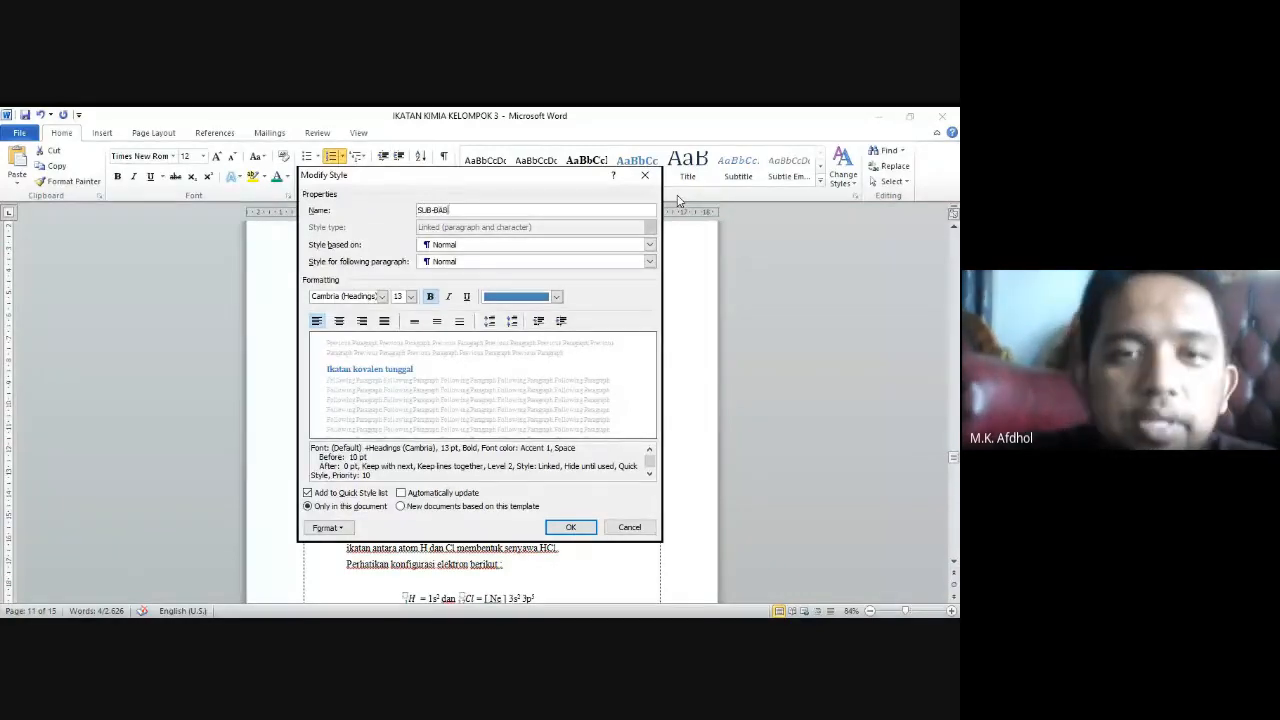
left_click(557, 297)
left_click(512, 342)
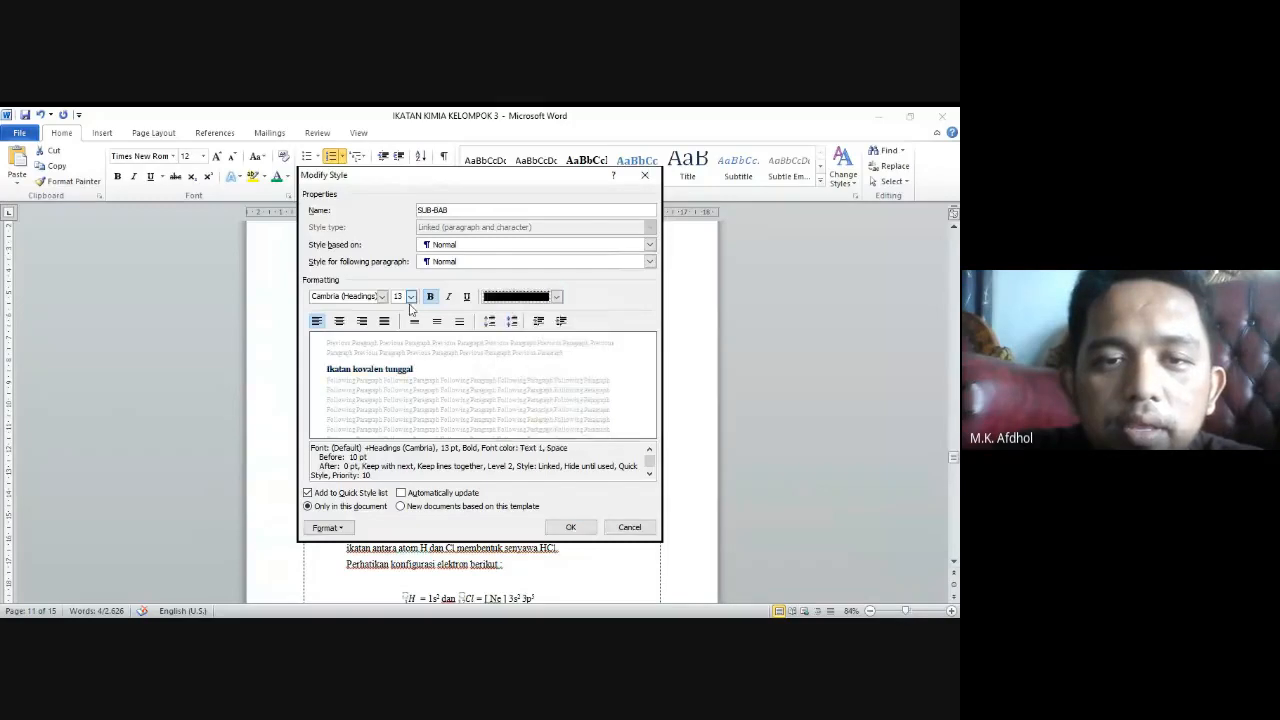
Set the SUB-BAB style to 12 pt Times New Roman with justified alignment and save the style changes
left_click(410, 297)
left_click(397, 345)
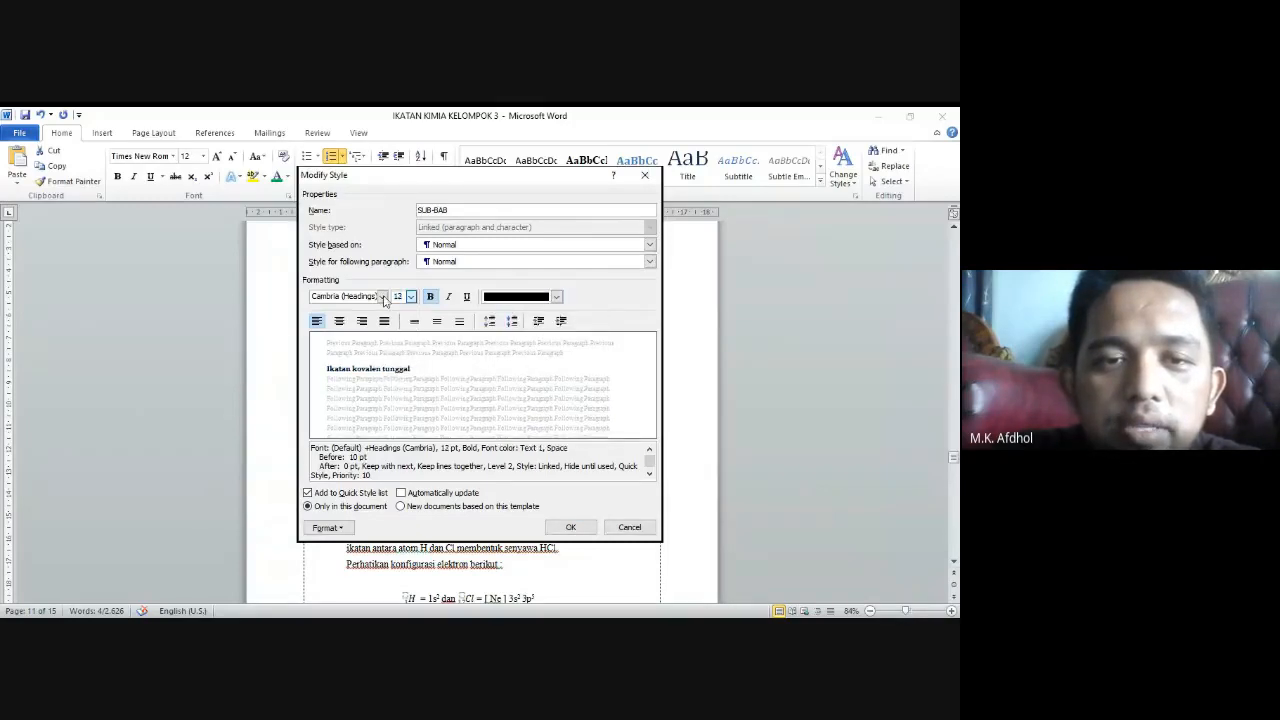
left_click(381, 297)
left_click(393, 348)
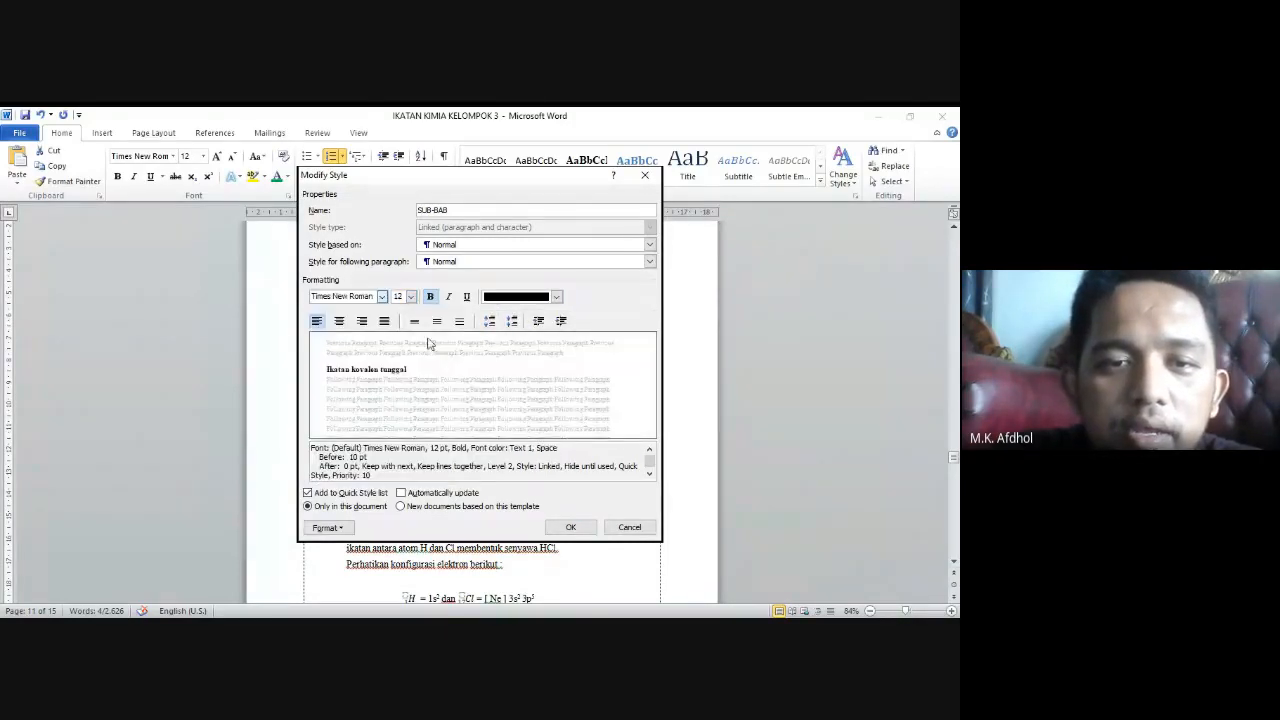
left_click(385, 321)
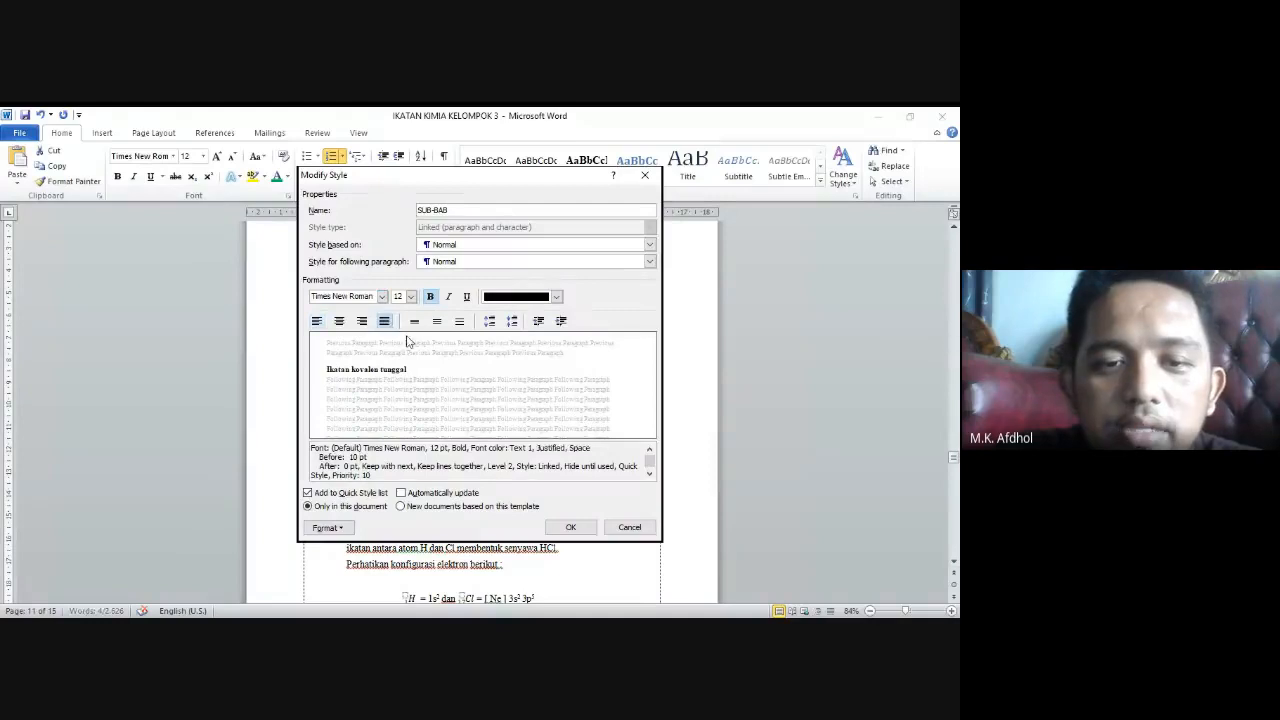
left_click(571, 528)
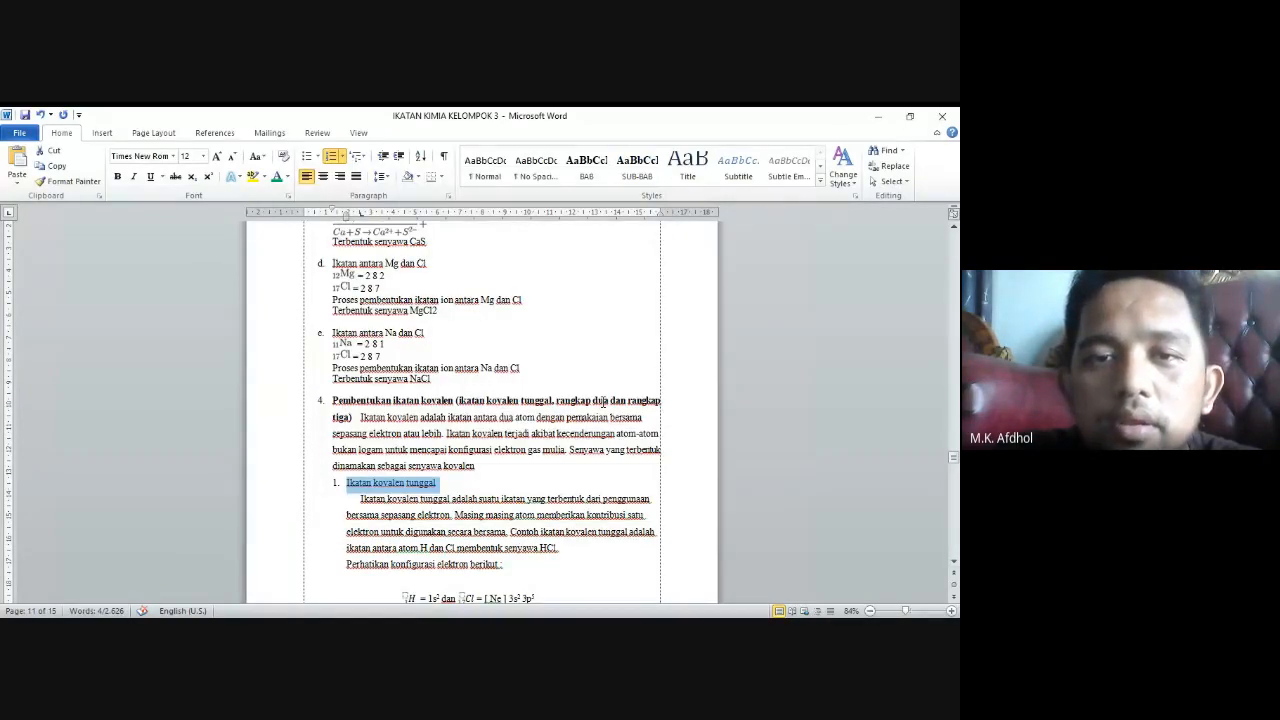
Apply the SUB-BAB style to the selected "Ikatan kovalen tunggal" subheading
left_click(820, 182)
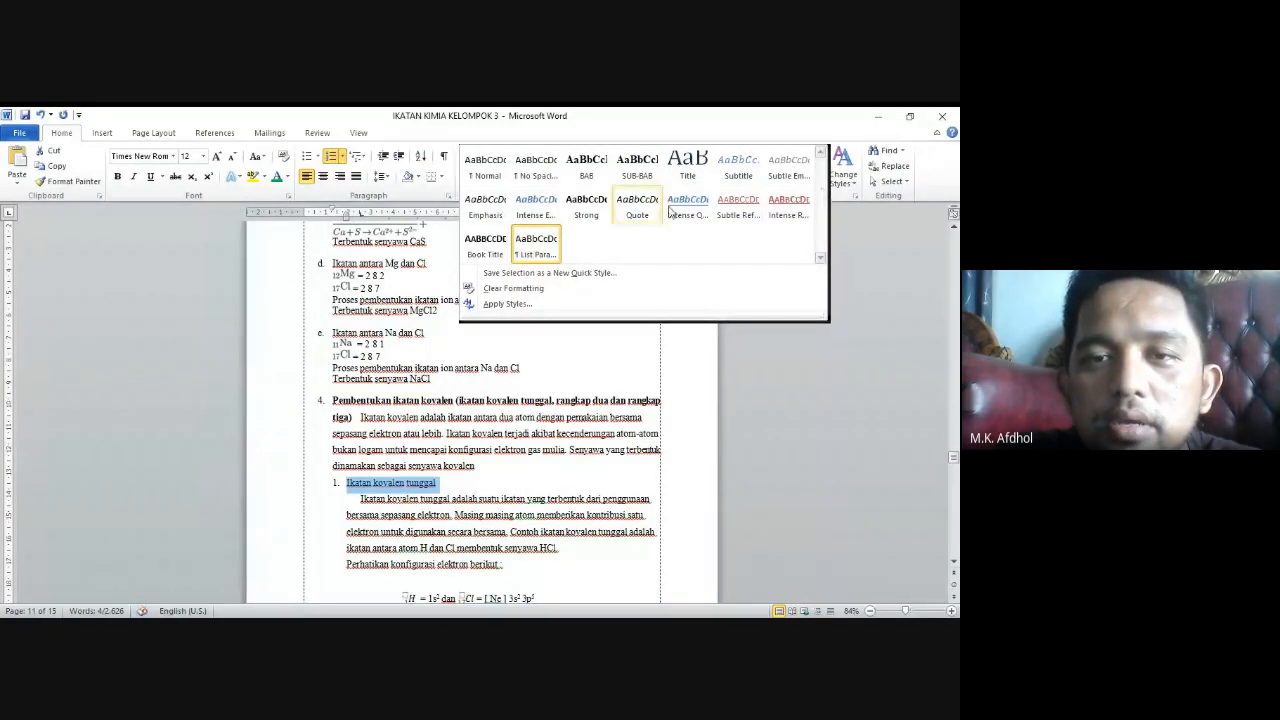
left_click(647, 180)
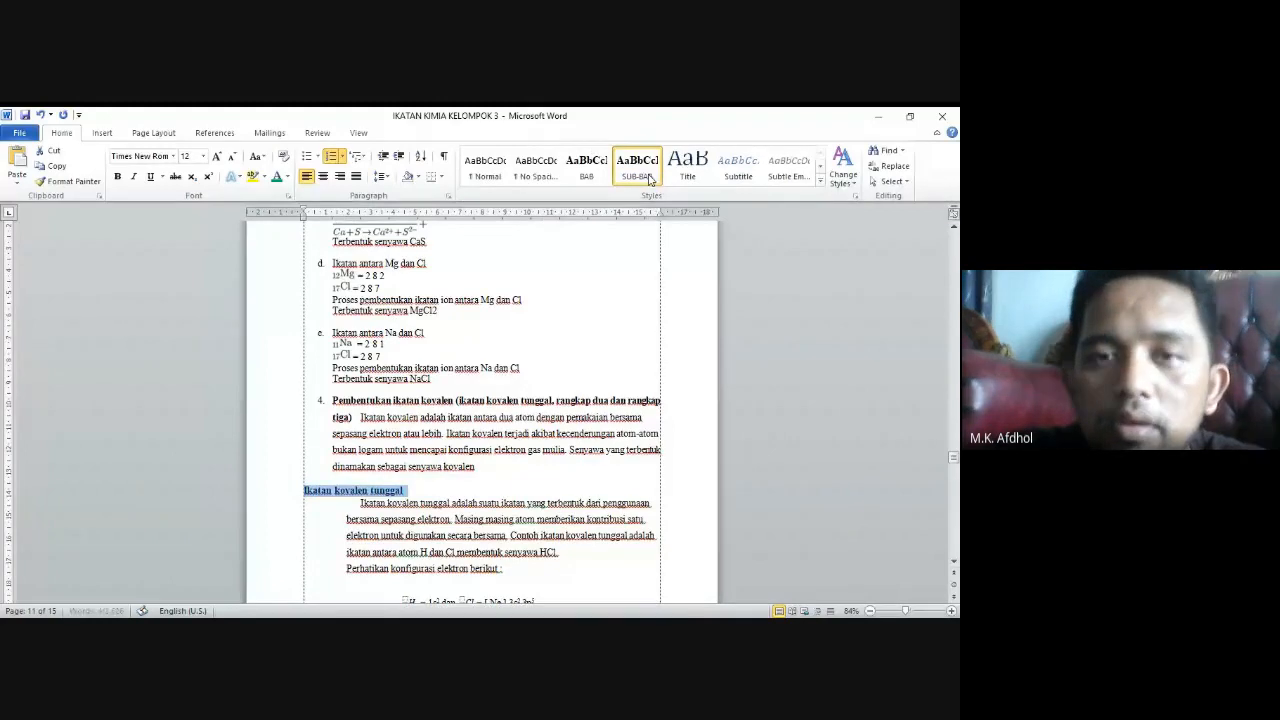
key("Down")
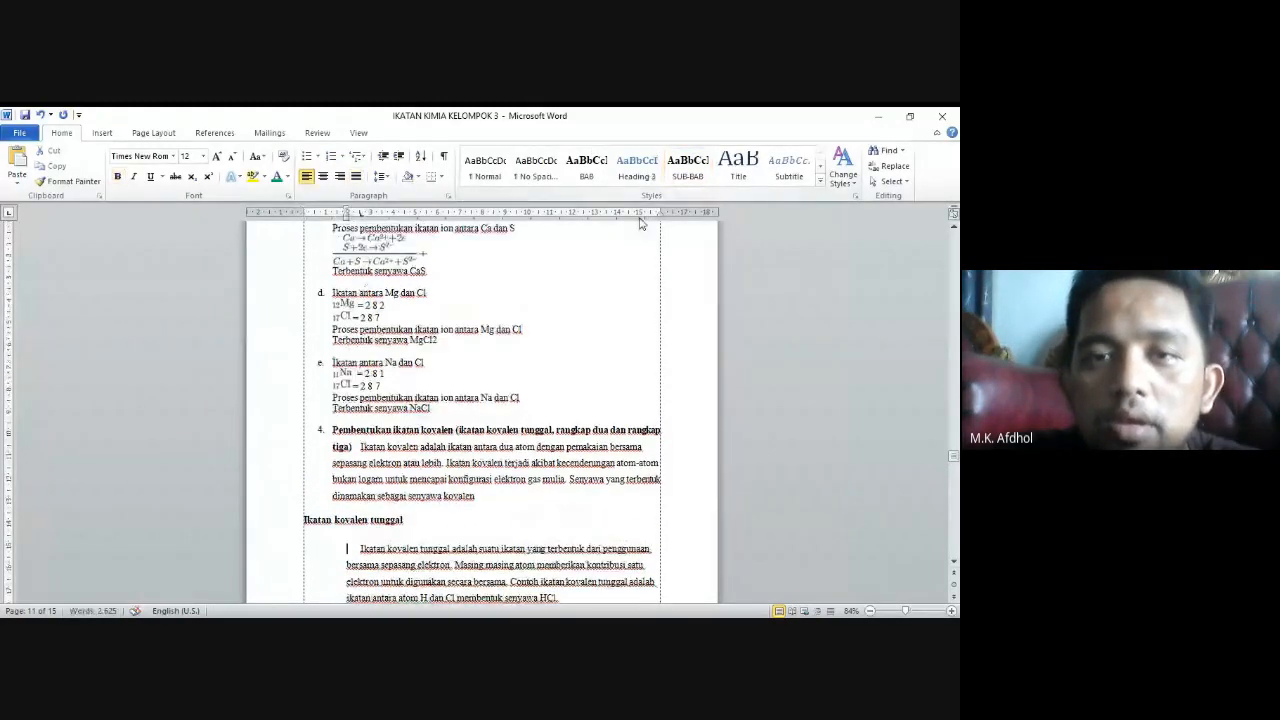
Modify the Heading 3 style, renaming it SUB-SUBBAB and setting its font colour to black
right_click(626, 177)
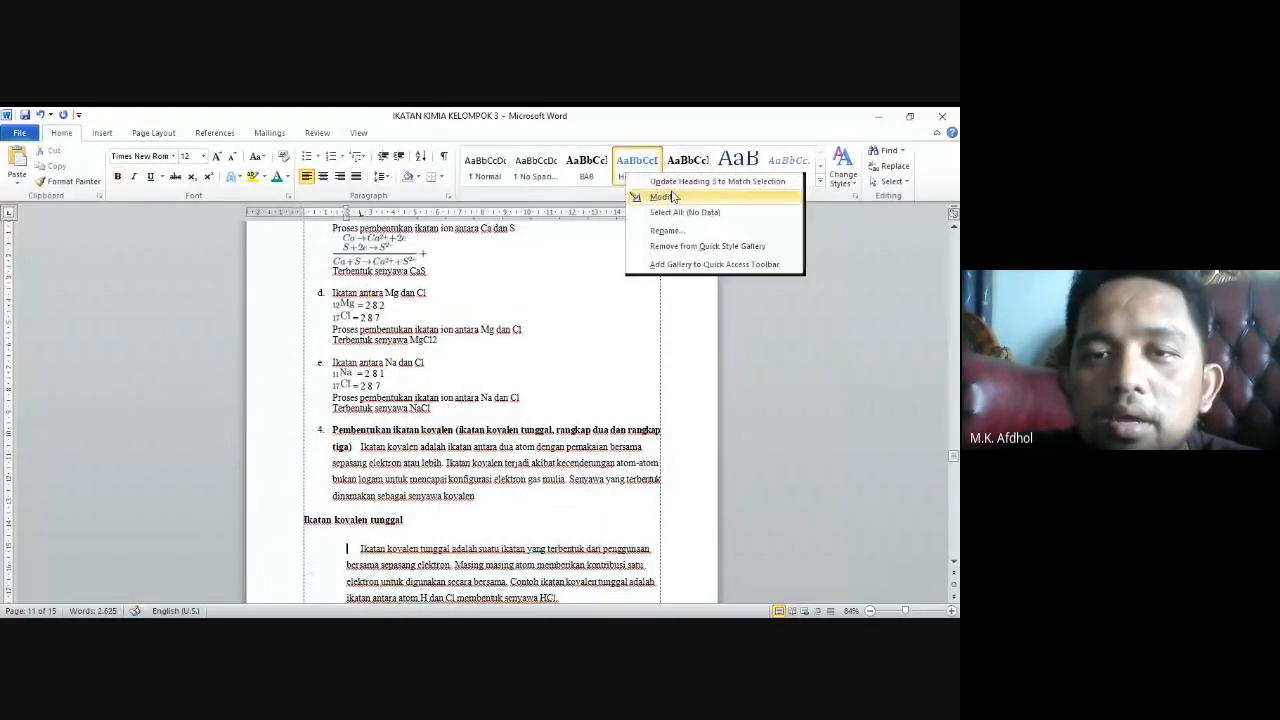
left_click(663, 197)
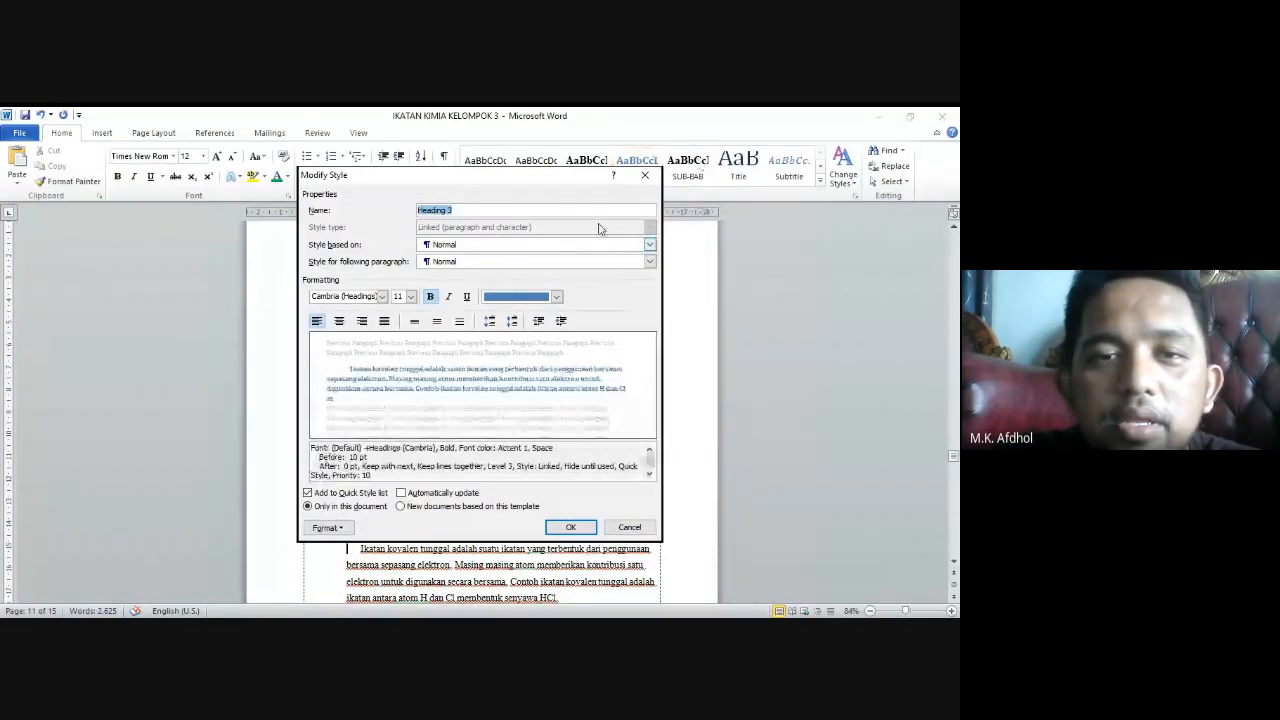
type("SU")
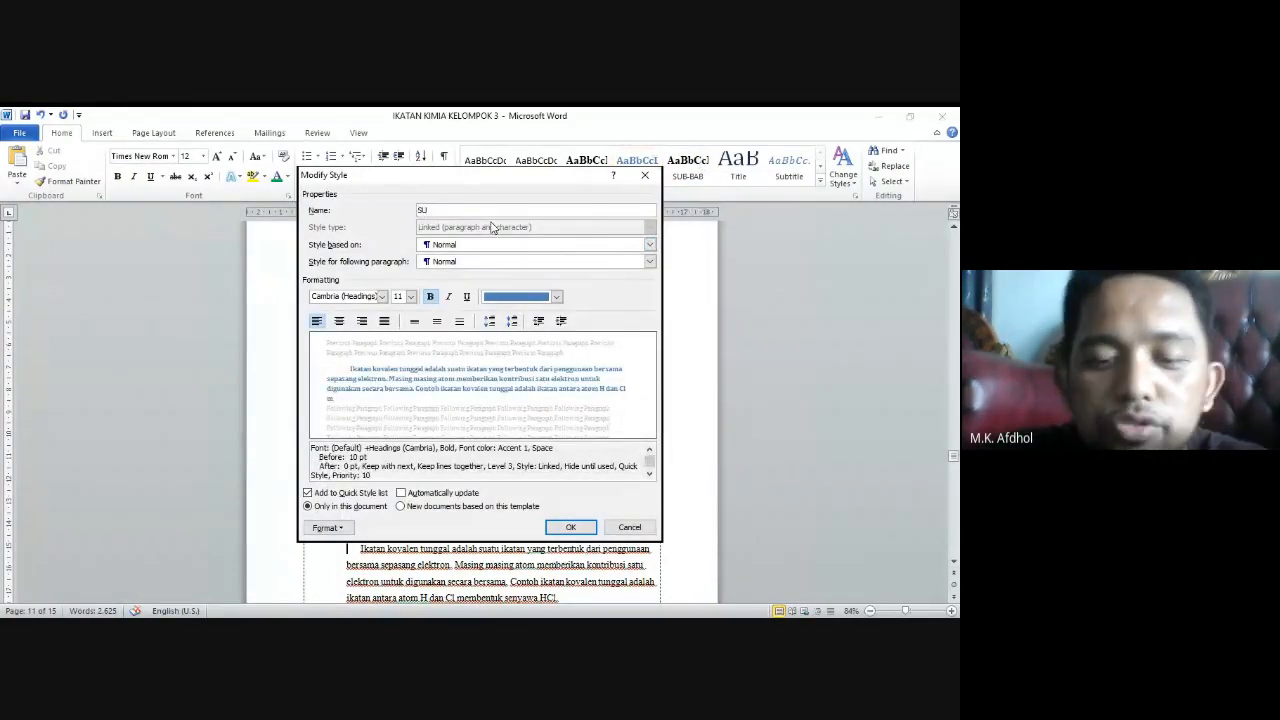
type("B-SU")
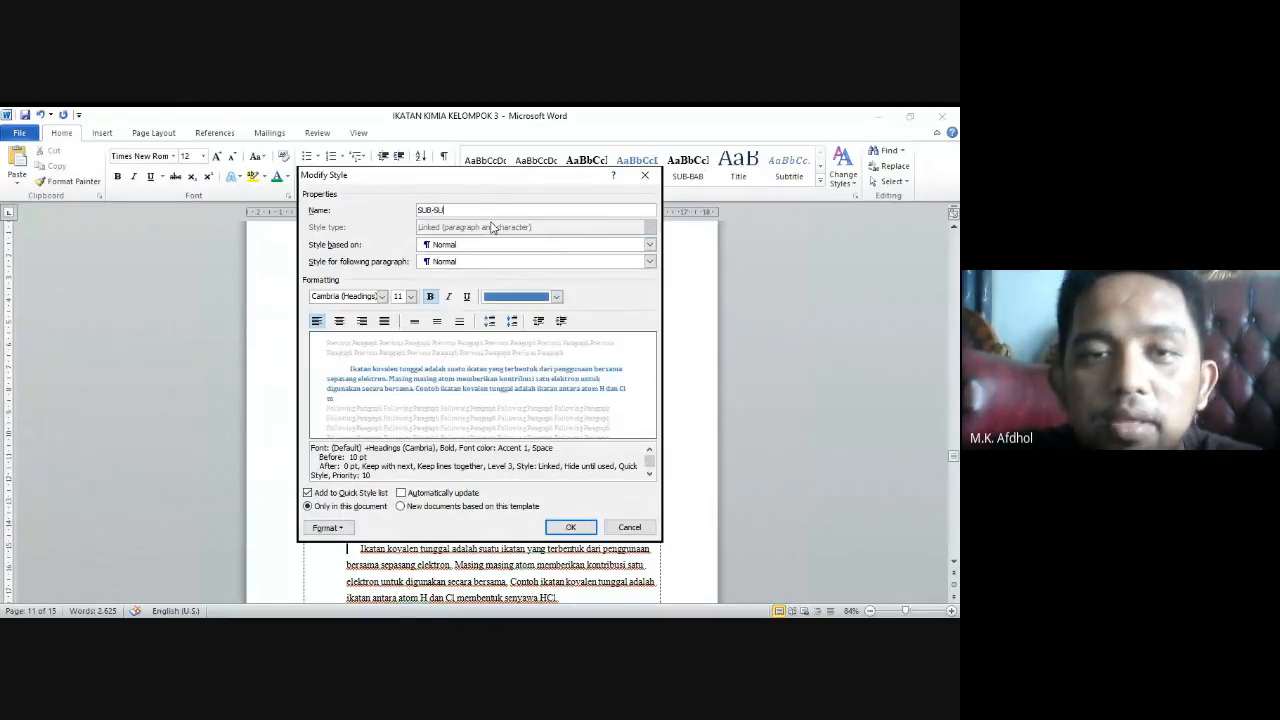
type("BBAB")
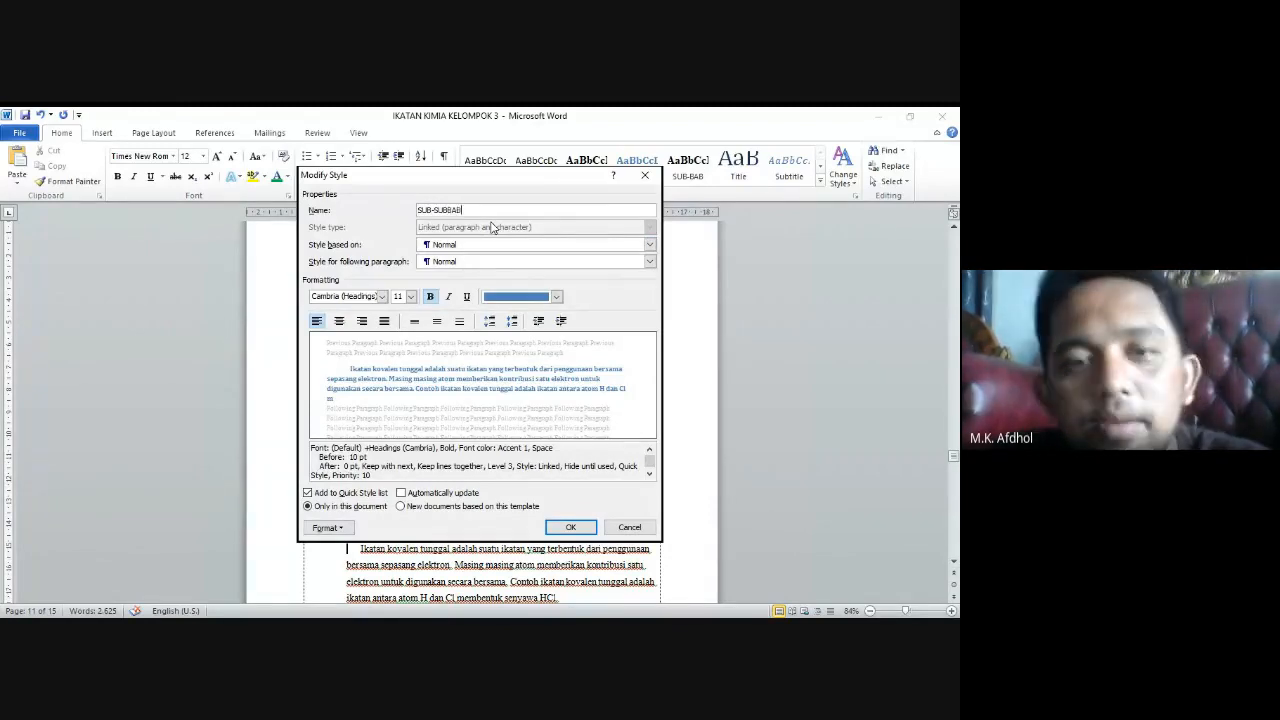
left_click(556, 297)
left_click(500, 343)
Set the SUB-SUBBAB style to 12 pt Times New Roman and save the style changes
left_click(410, 297)
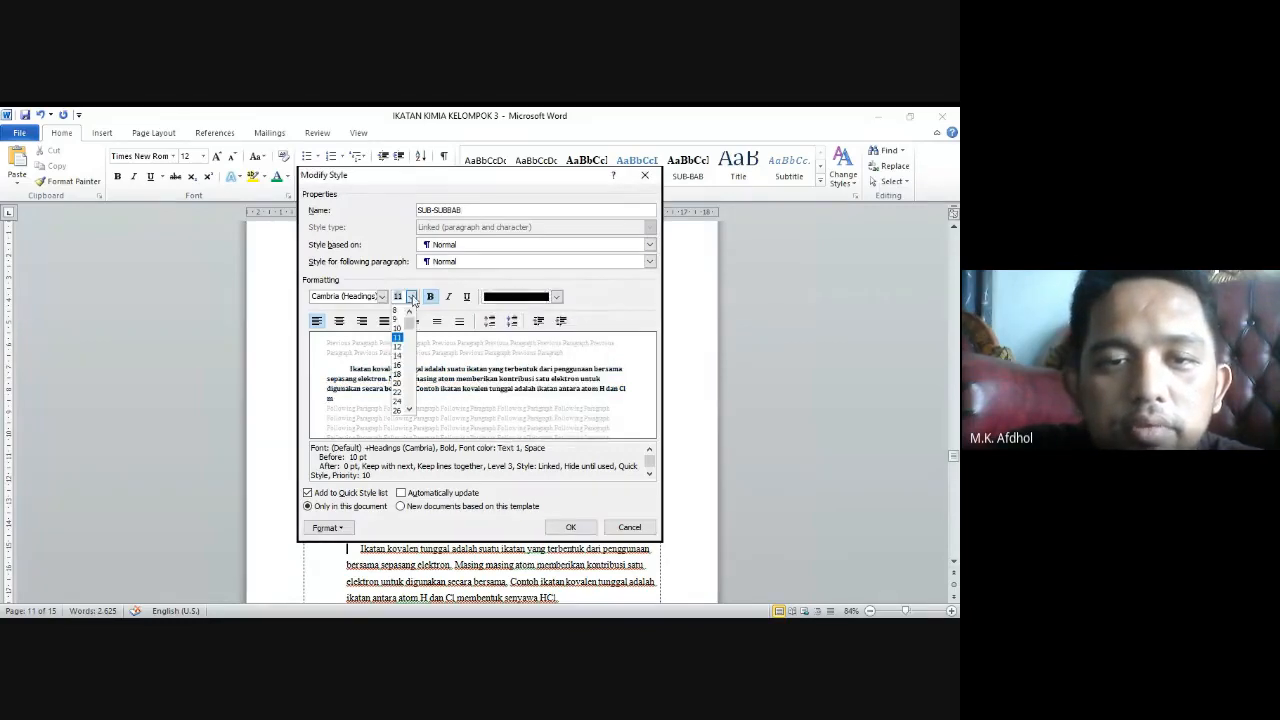
left_click(396, 346)
left_click(381, 297)
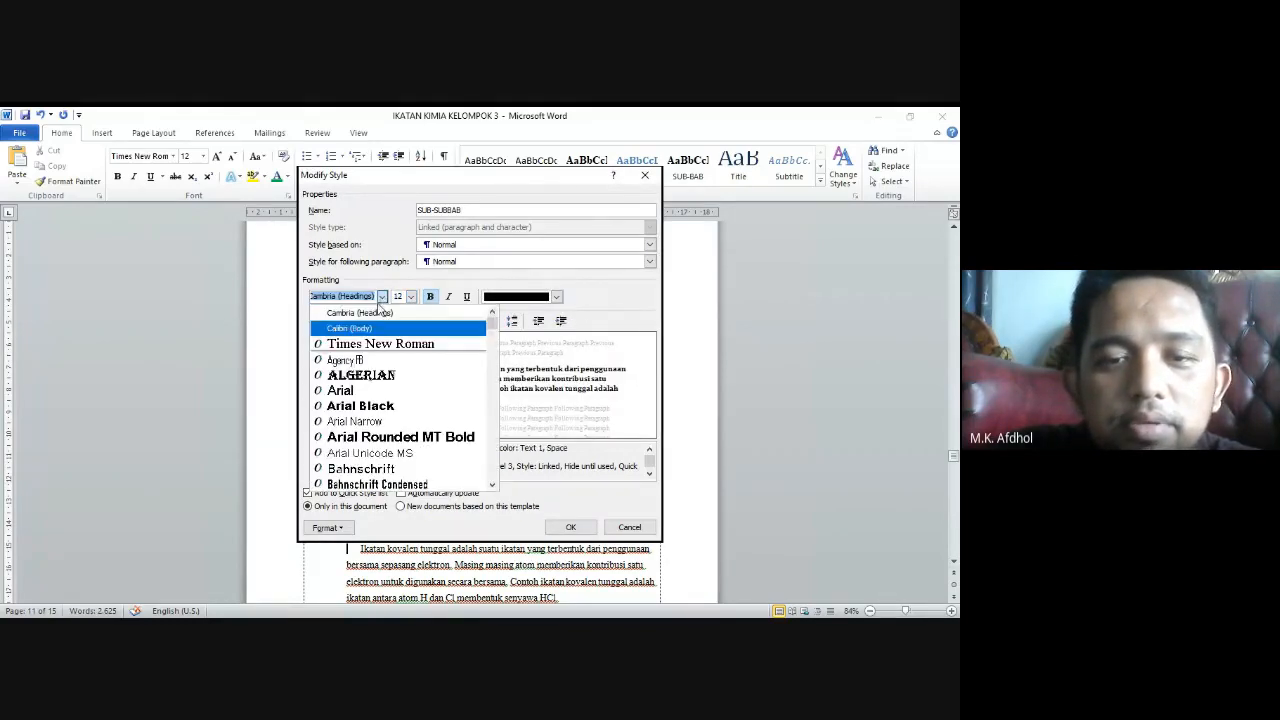
left_click(400, 346)
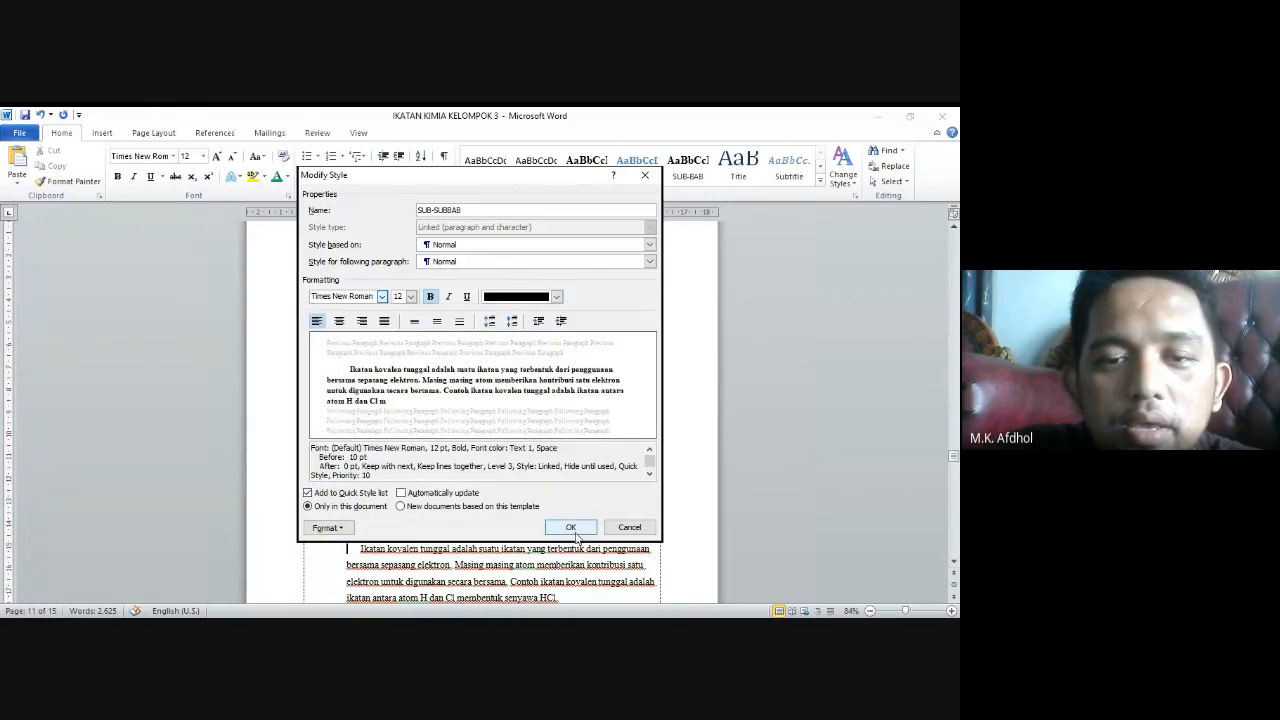
left_click(570, 527)
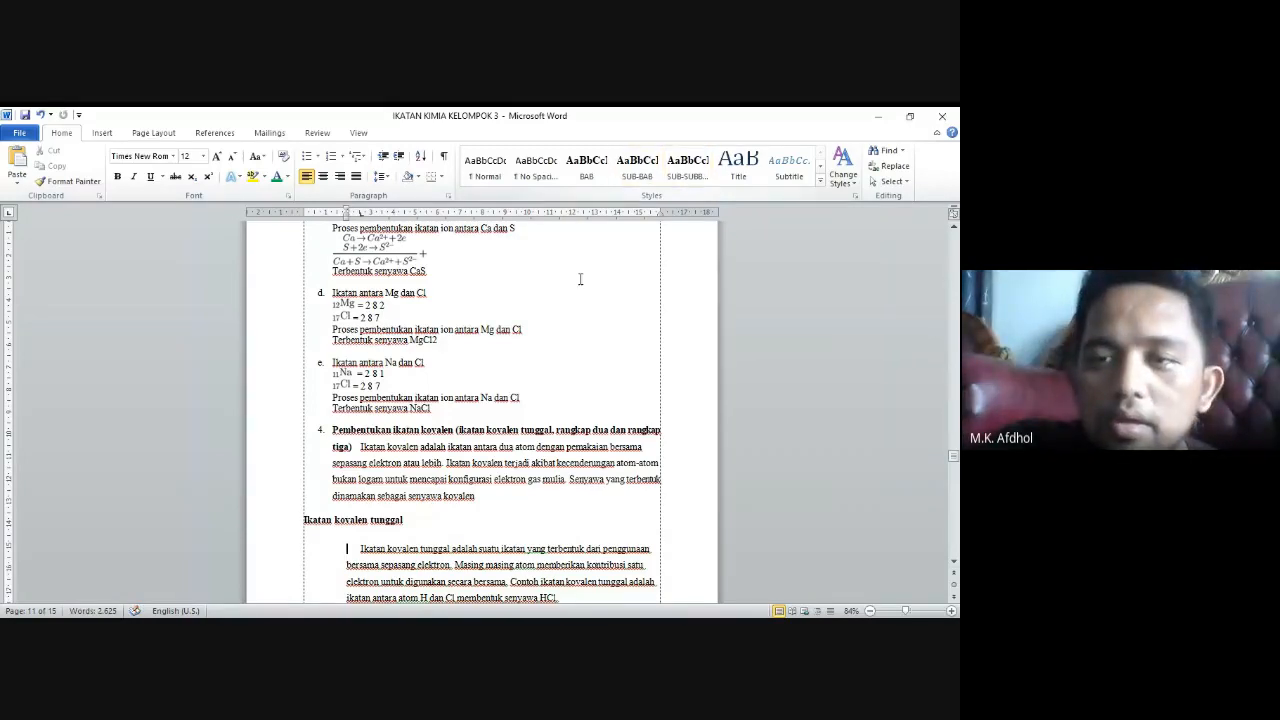
Apply the BAB style to the "KATA PENGANTAR" heading near the start of the document
scroll(503, 363, "up", 5)
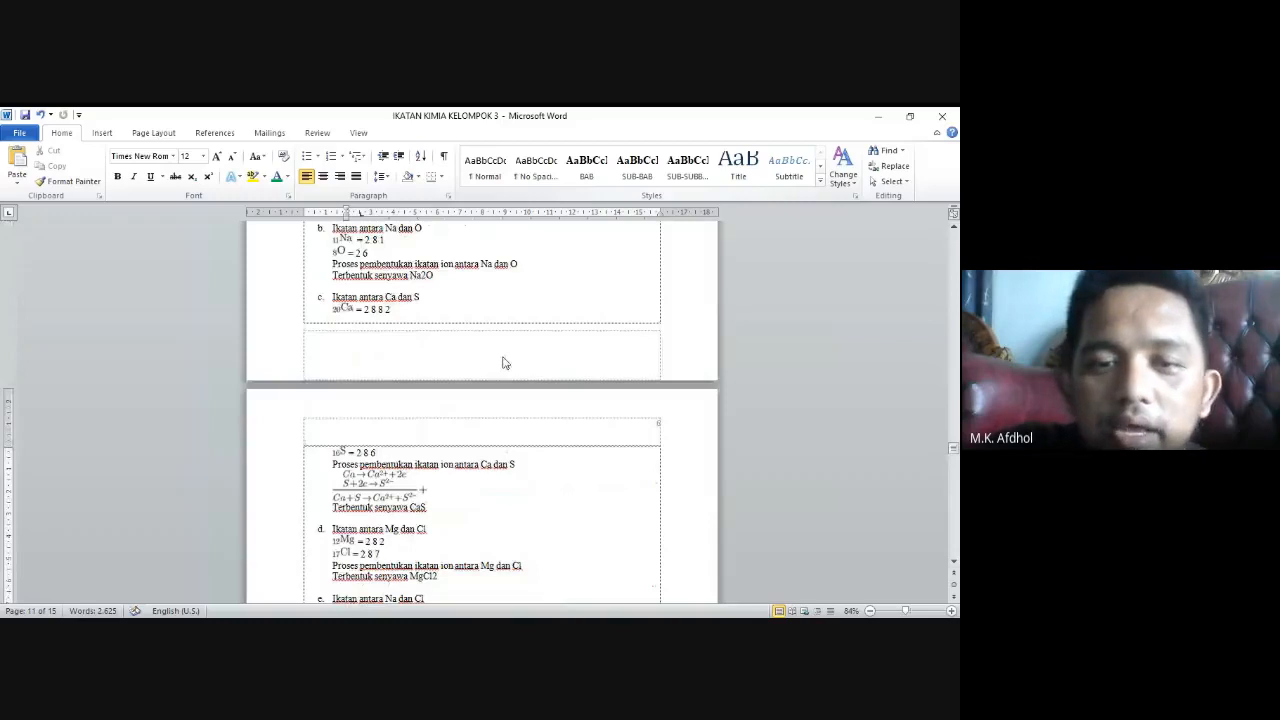
left_click_drag(953, 447, 953, 240)
scroll(505, 375, "up", 5)
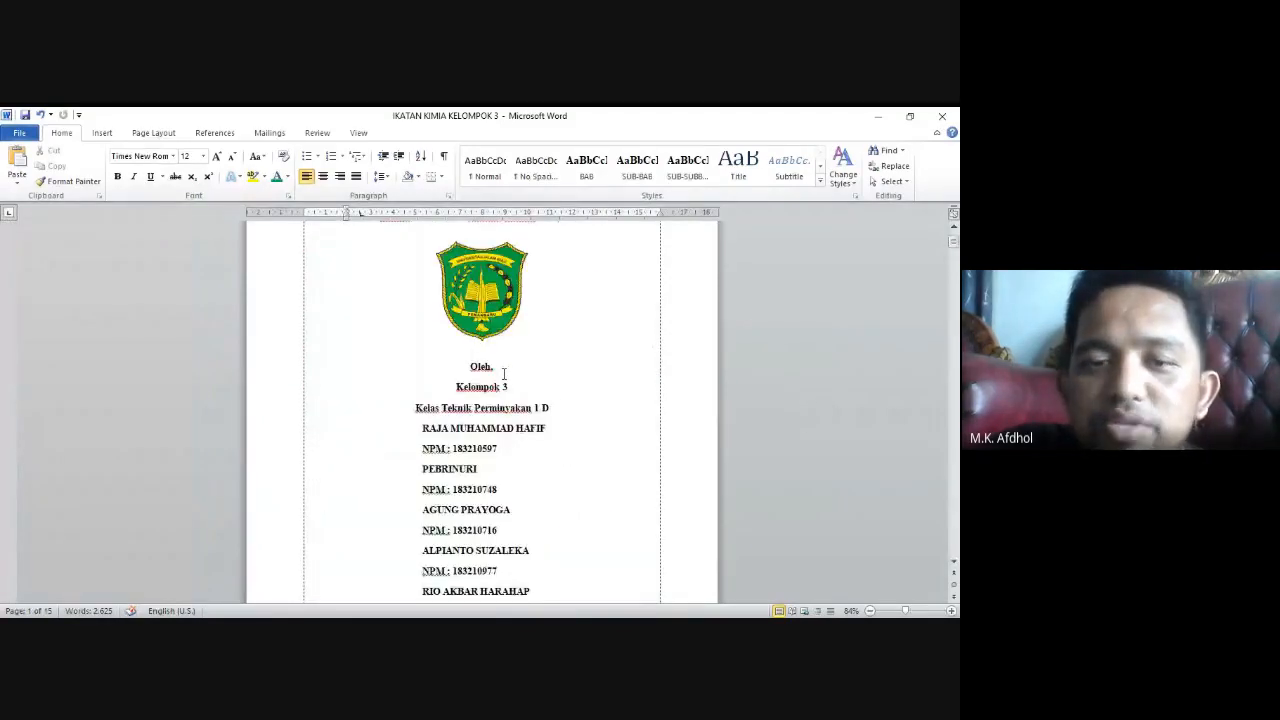
scroll(504, 374, "up", 3)
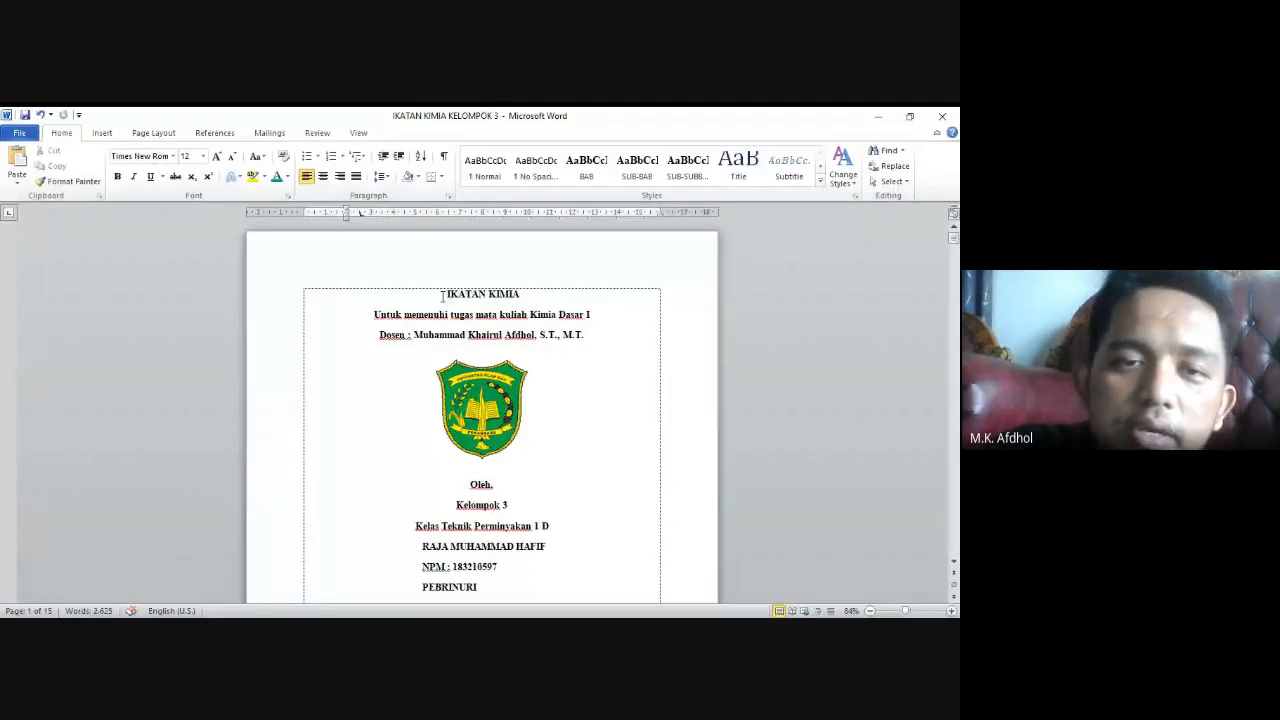
scroll(443, 296, "down", 11)
left_click_drag(397, 319, 311, 326)
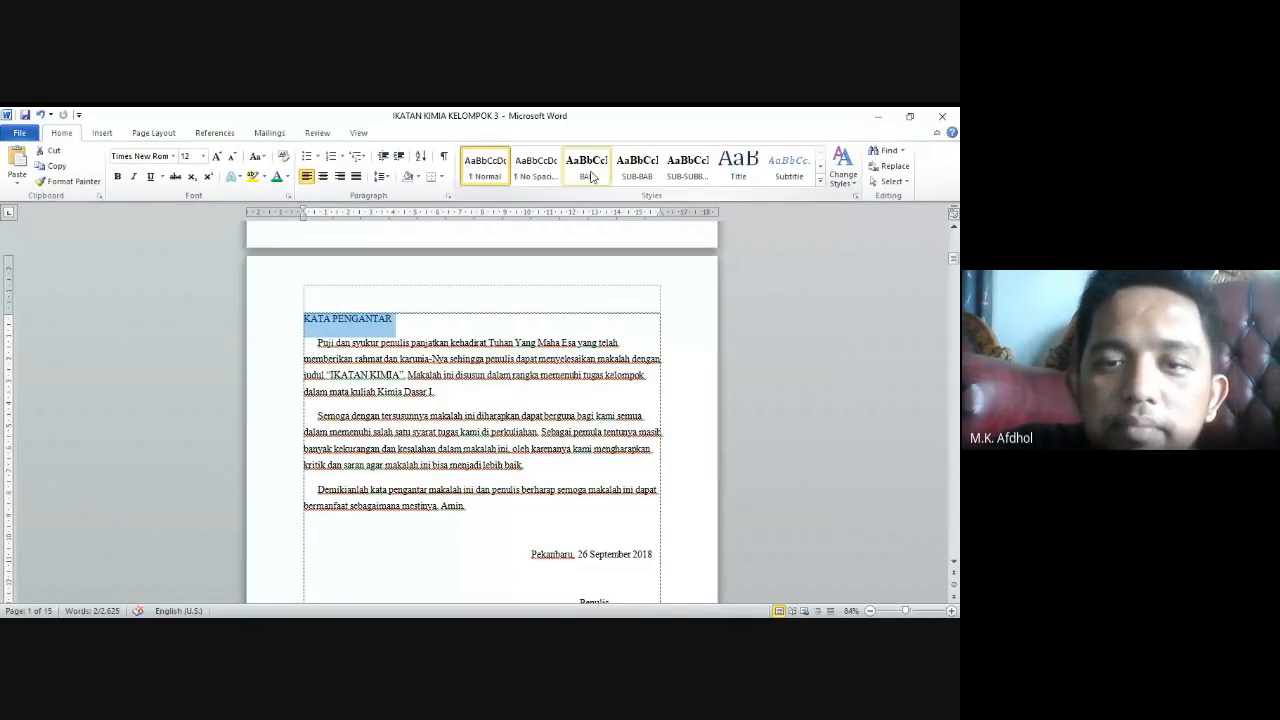
left_click(590, 176)
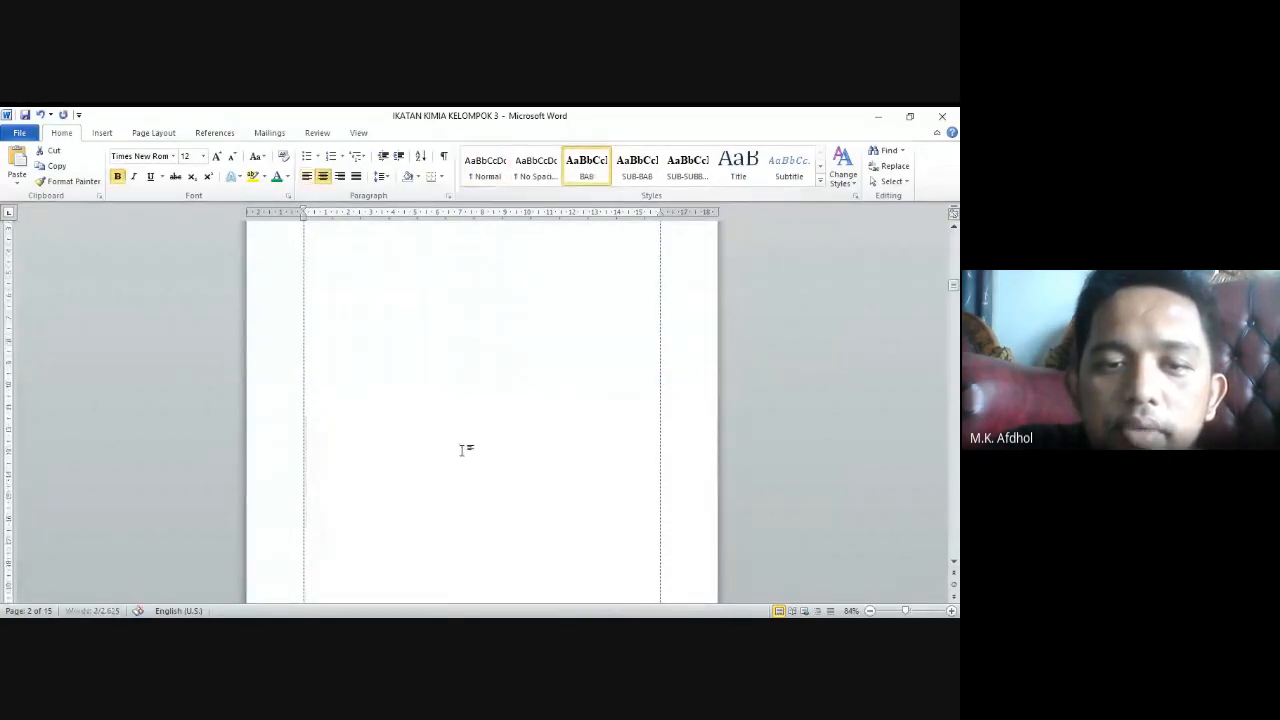
Apply the BAB style to the "DAFTAR TABEL" and "DAFTAR GAMBAR" headings
scroll(462, 450, "down", 4)
scroll(462, 447, "down", 4)
left_click_drag(304, 456, 374, 460)
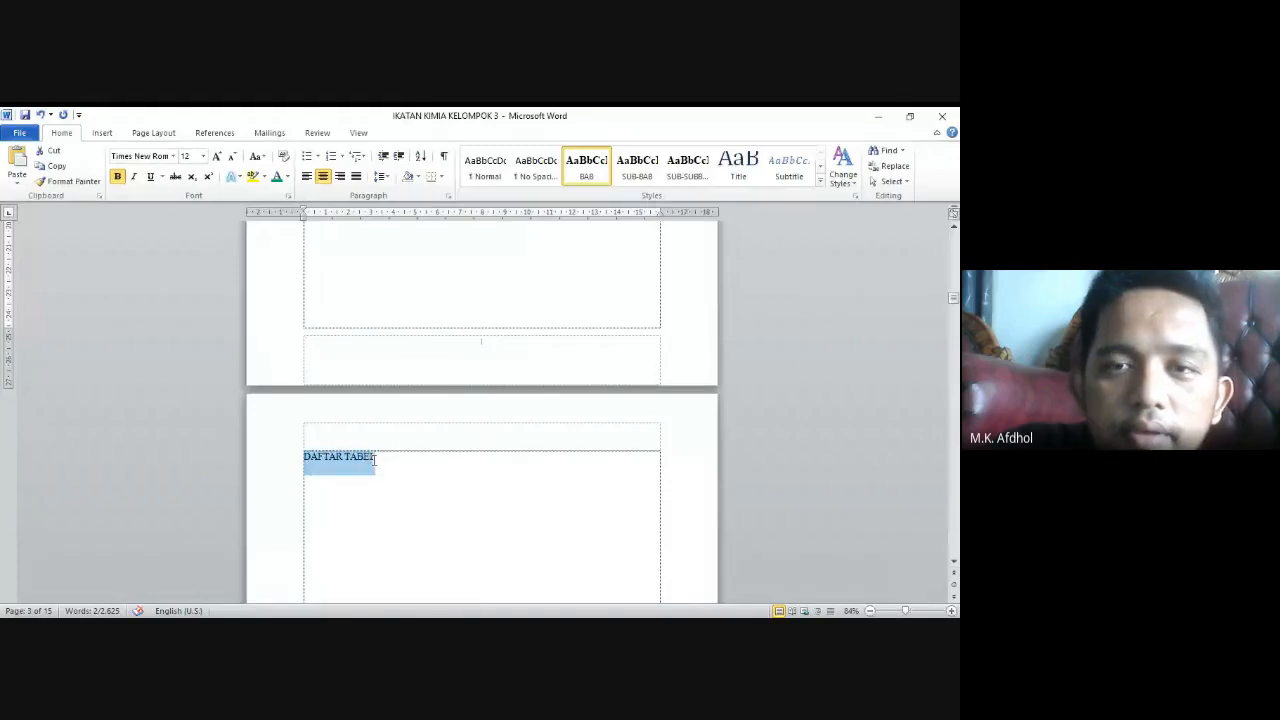
left_click(588, 168)
scroll(571, 238, "up", 3)
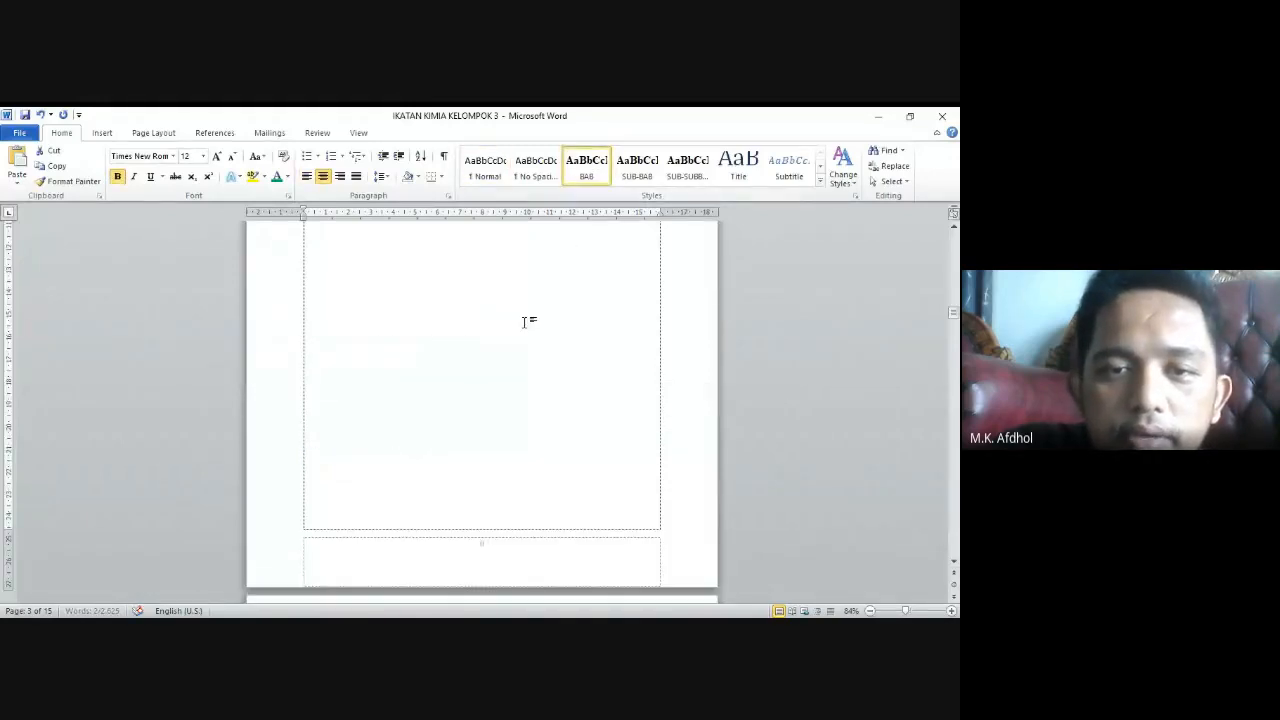
scroll(523, 321, "down", 5)
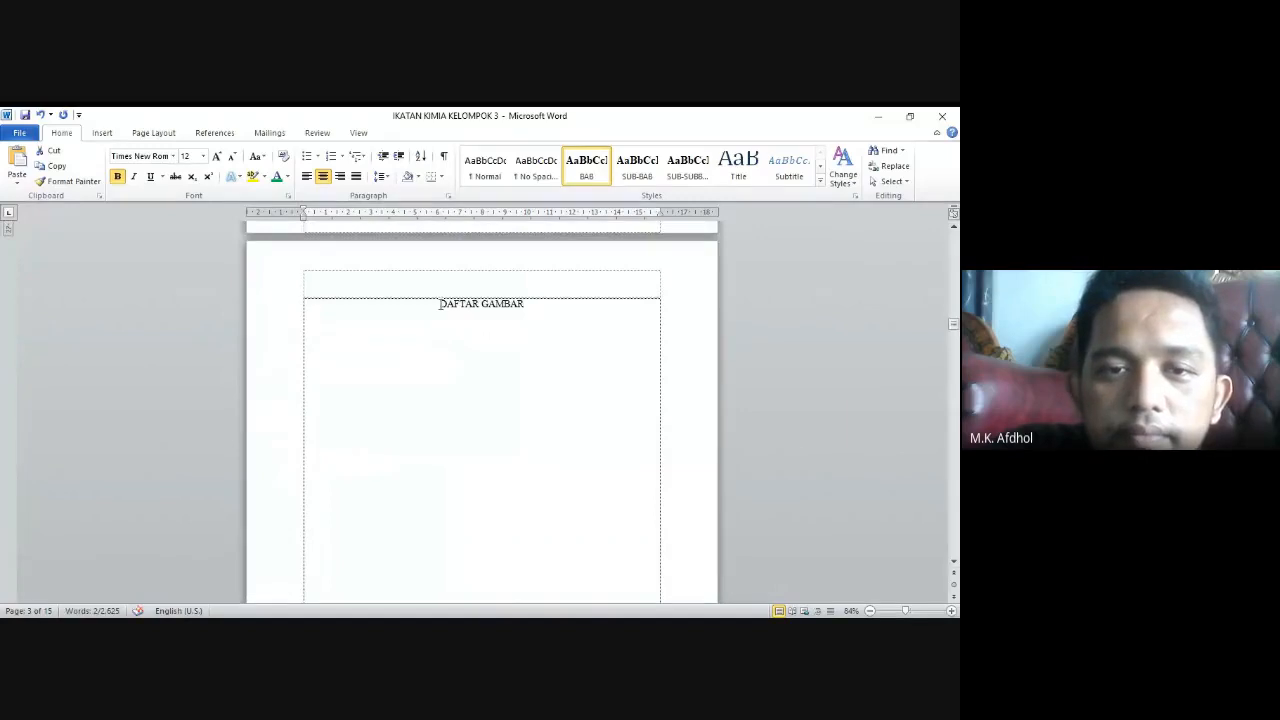
left_click_drag(440, 303, 523, 305)
left_click(588, 179)
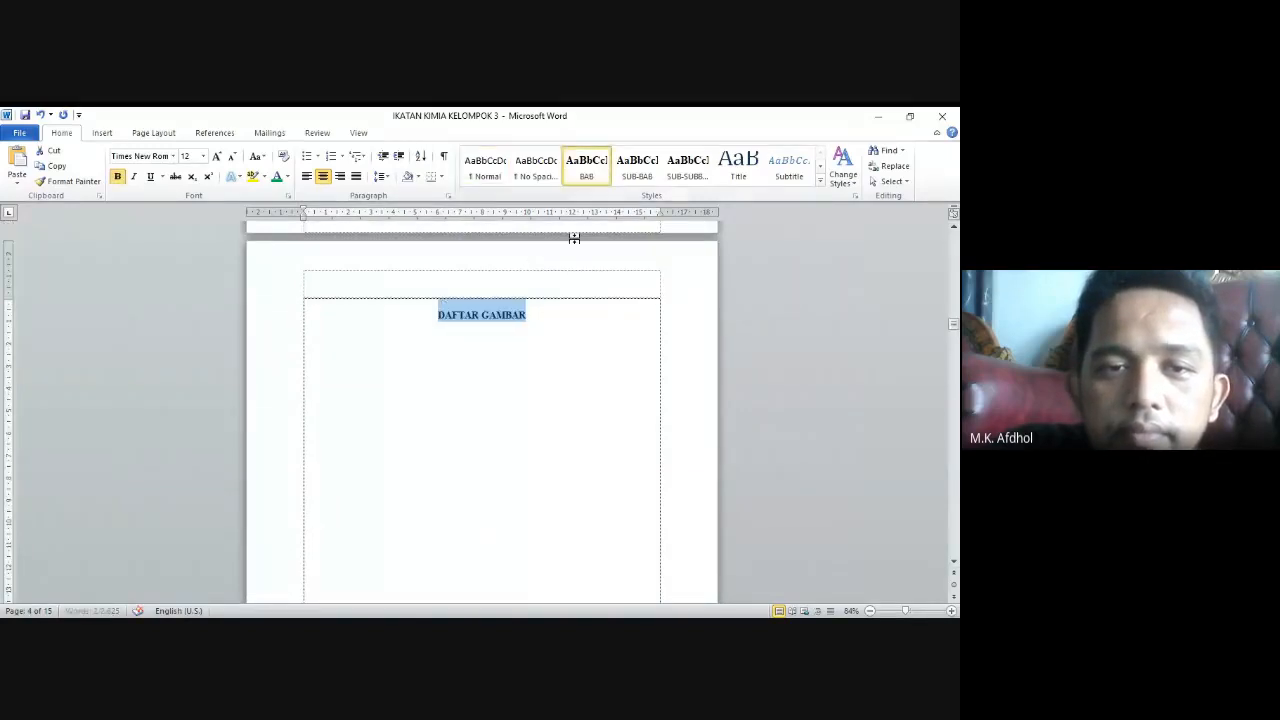
Apply the BAB style to "BAB I" and "PEMBAHASAN", and merge both lines into one heading paragraph separated by a line break
left_click_drag(304, 269, 376, 293)
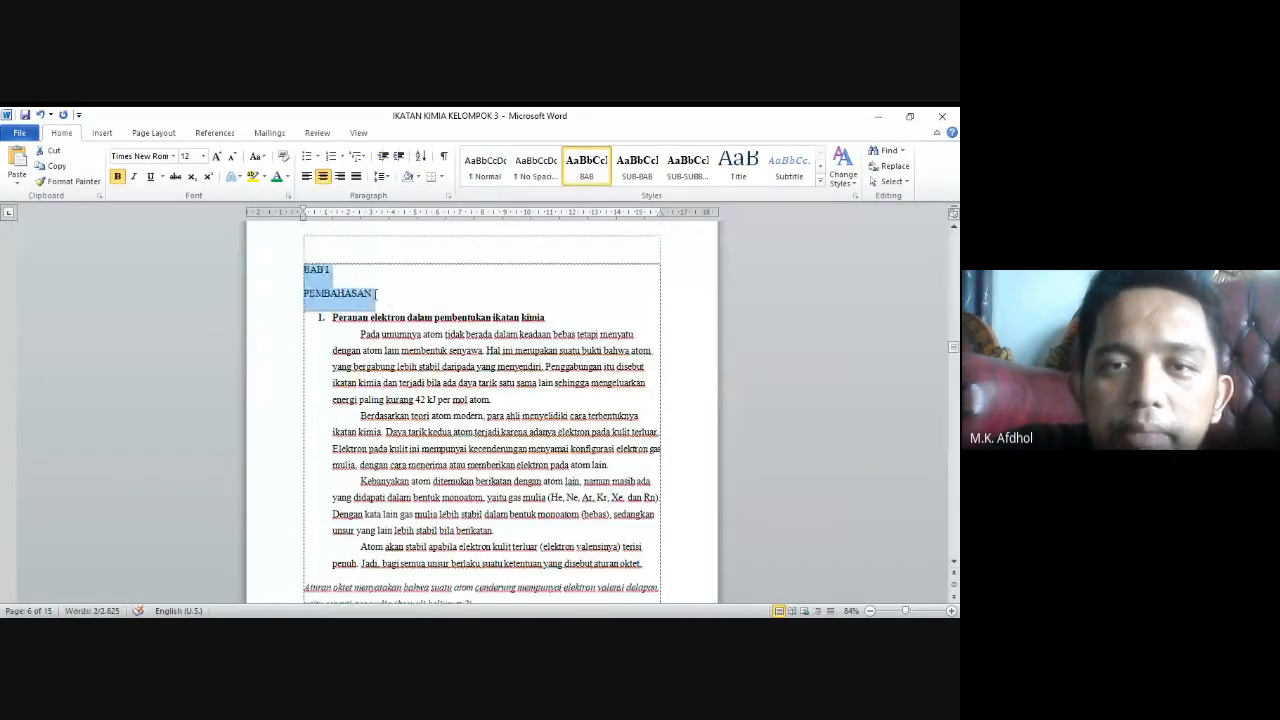
left_click(587, 175)
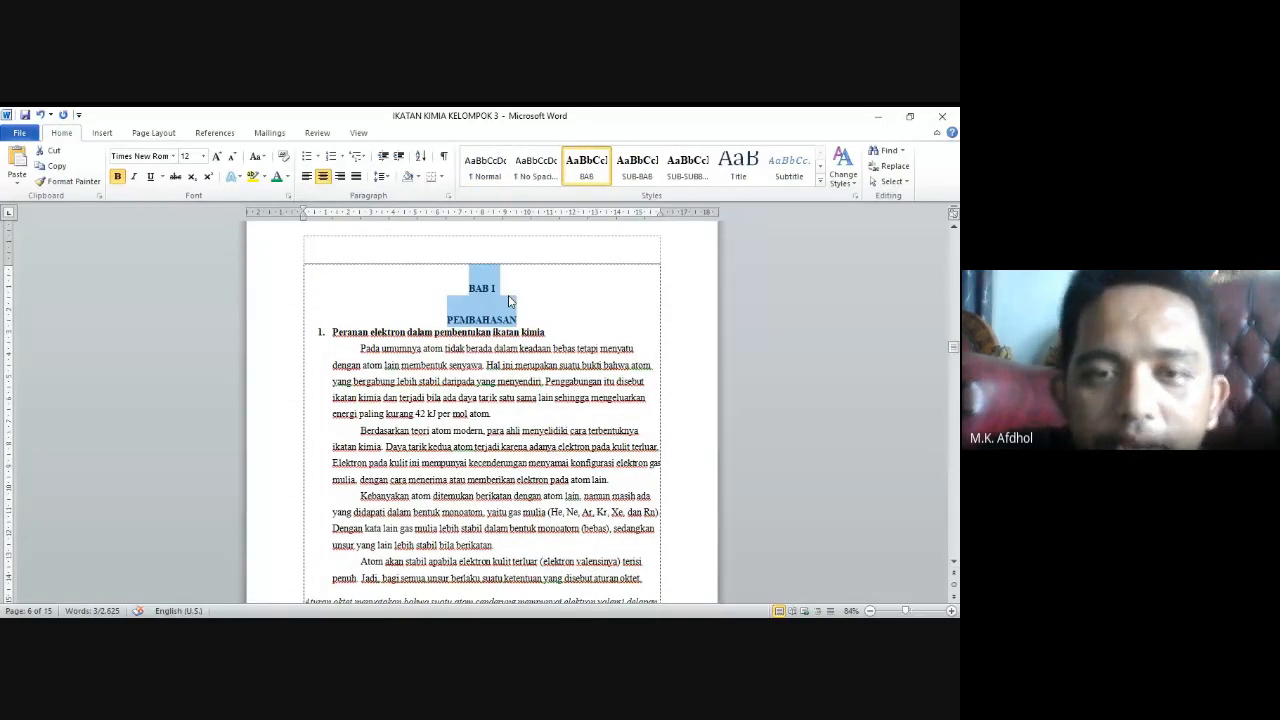
left_click(499, 290)
key("Delete")
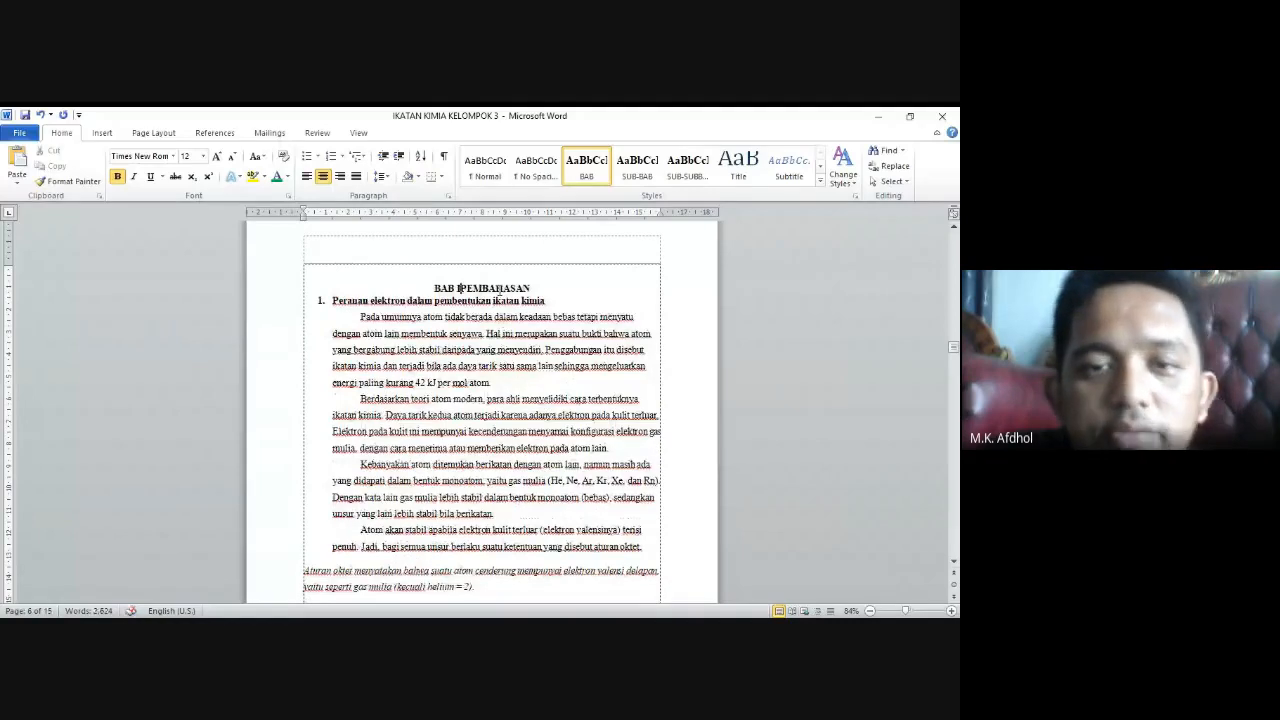
key("Return")
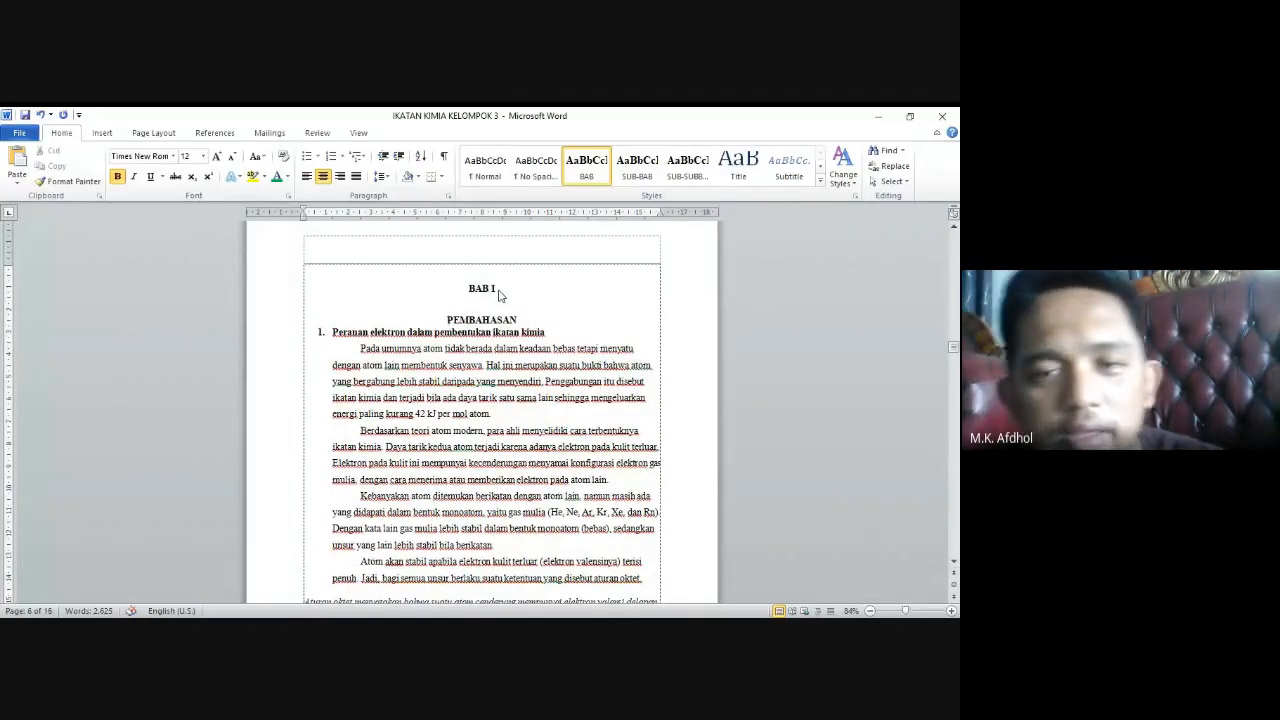
key("BackSpace")
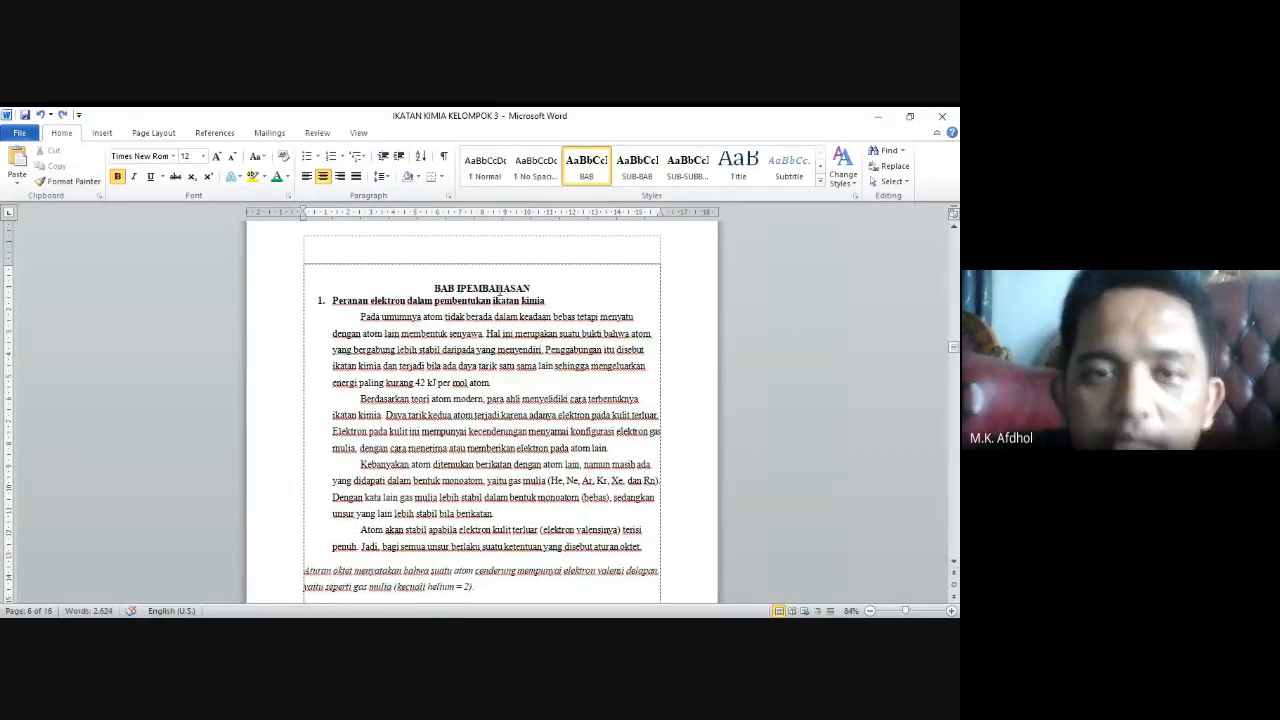
key("Return")
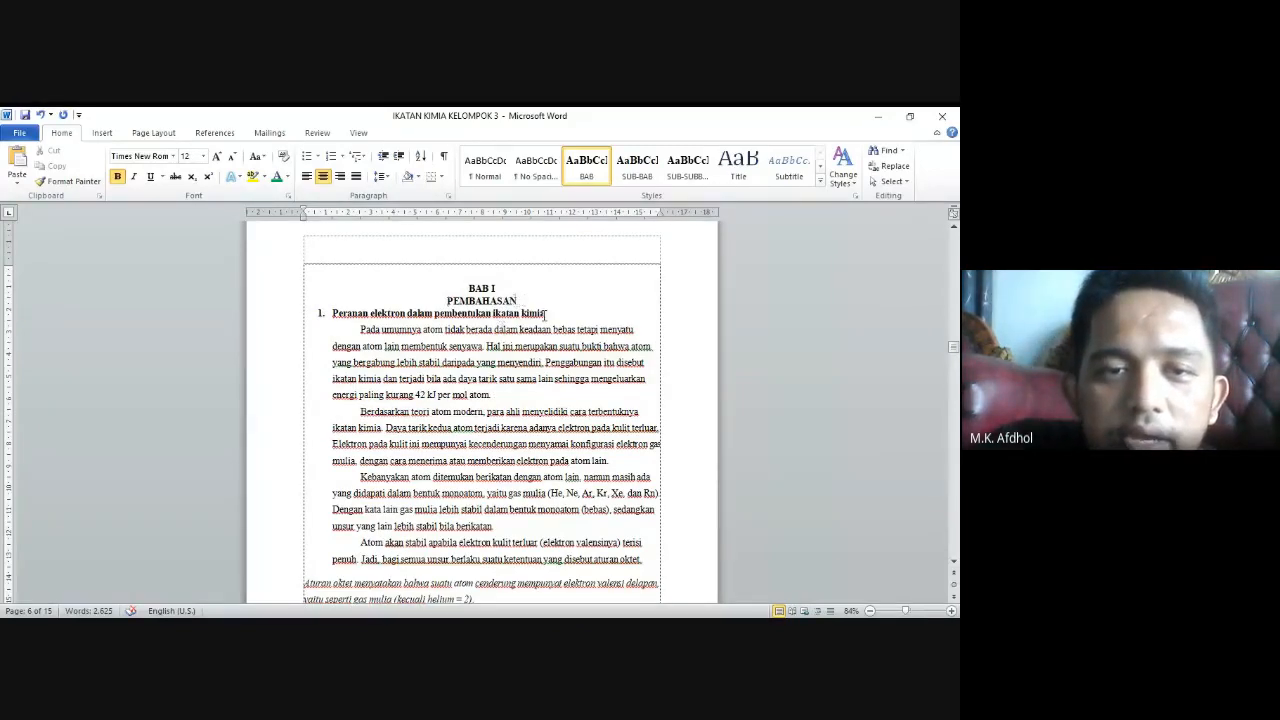
Apply the SUB-BAB style to the "Peranan elektron dalam pembentukan ikatan kimia" and "Struktur Lewis" subheadings
left_click_drag(545, 315, 333, 322)
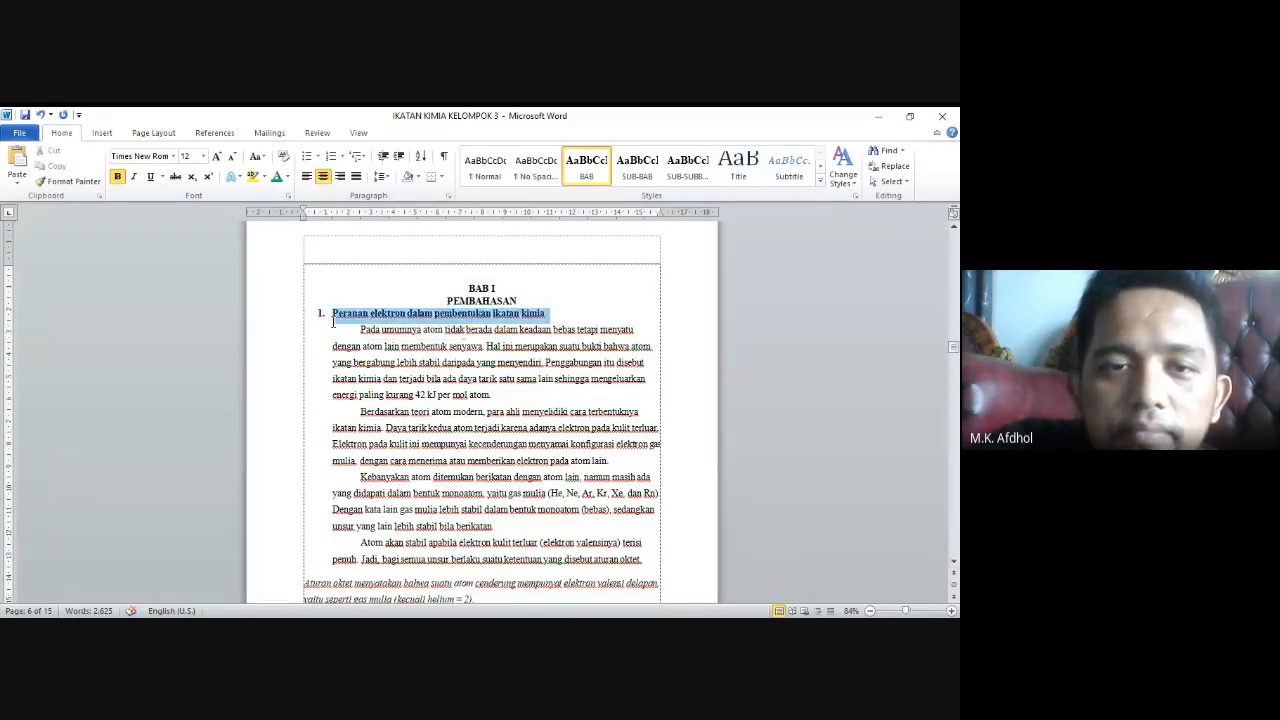
left_click(628, 176)
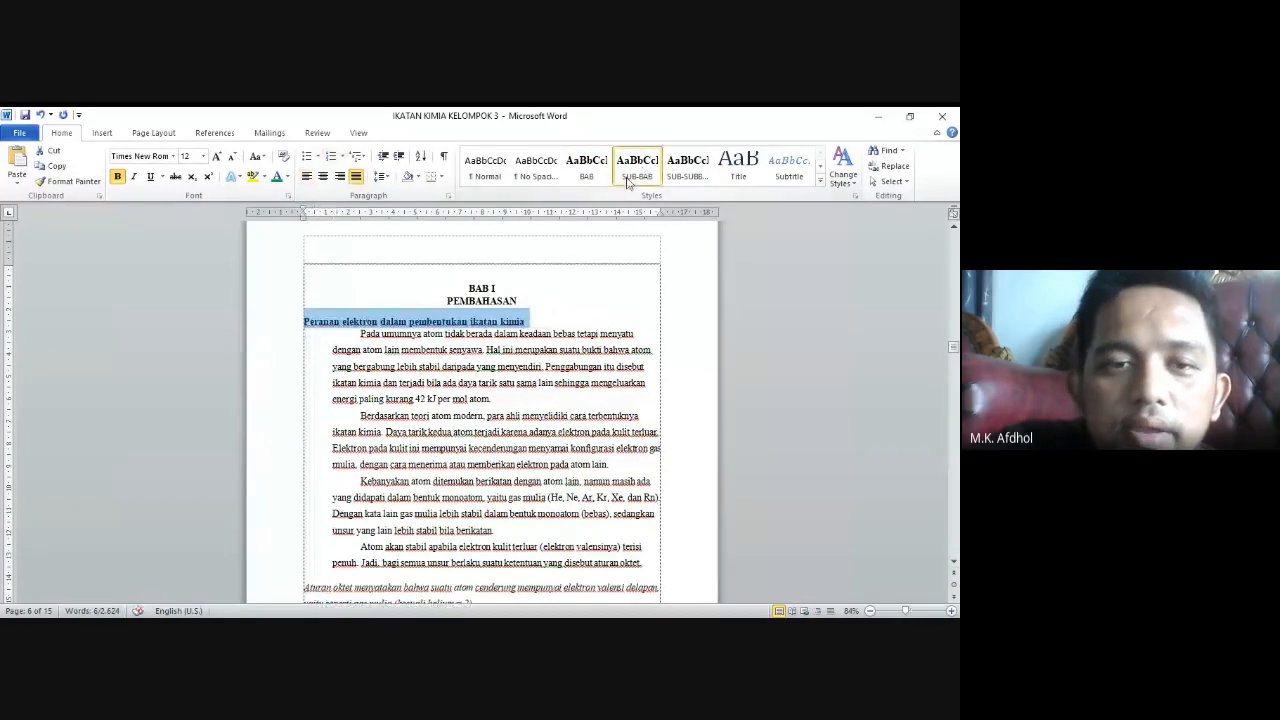
scroll(462, 336, "down", 12)
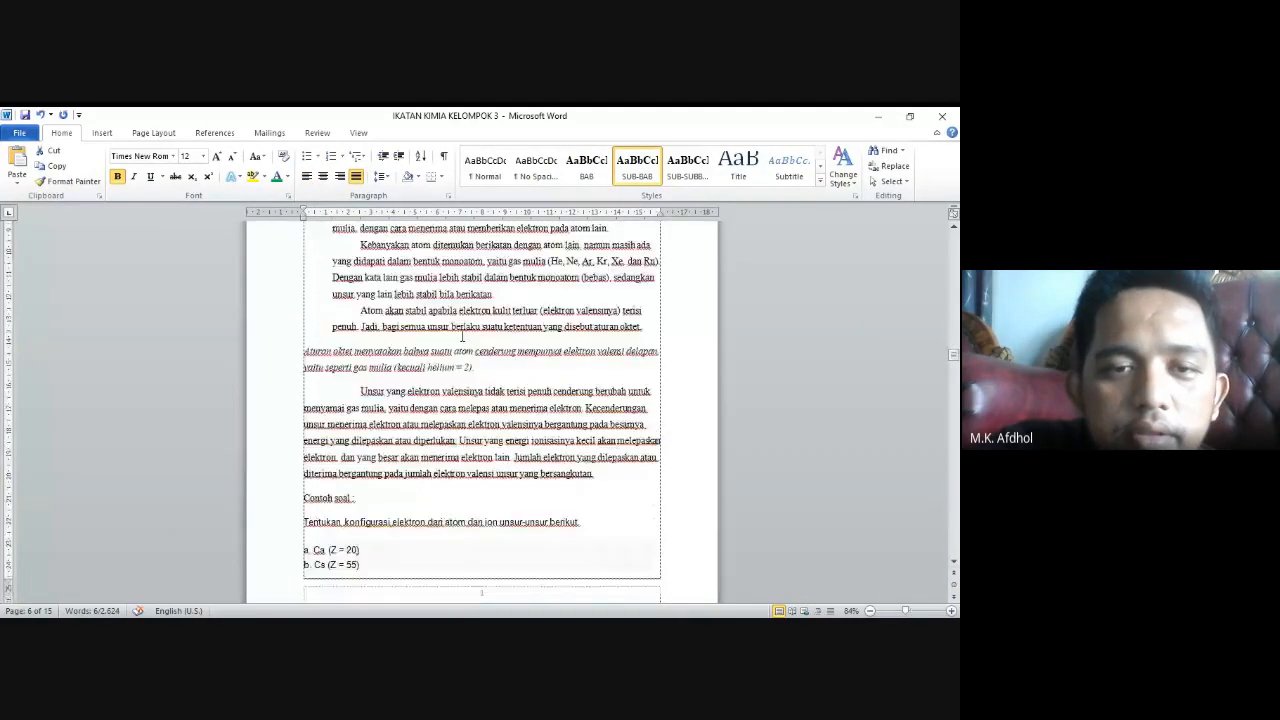
left_click_drag(403, 245, 311, 260)
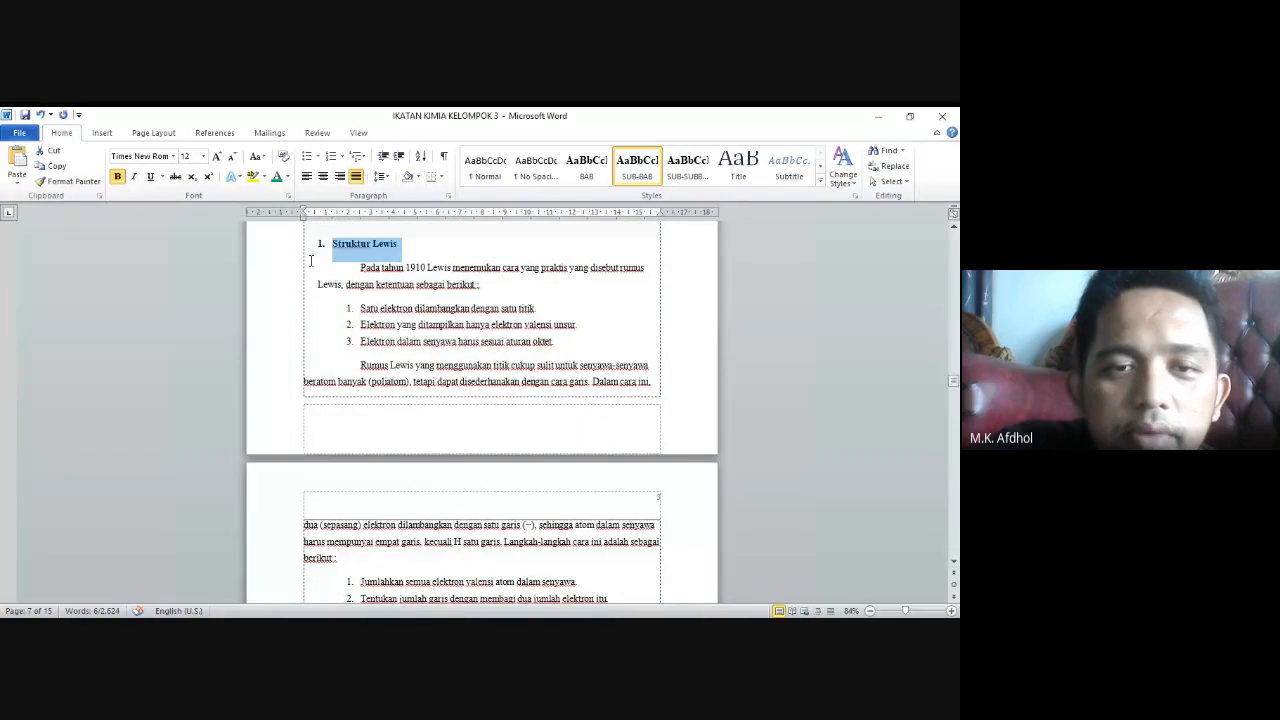
left_click(645, 170)
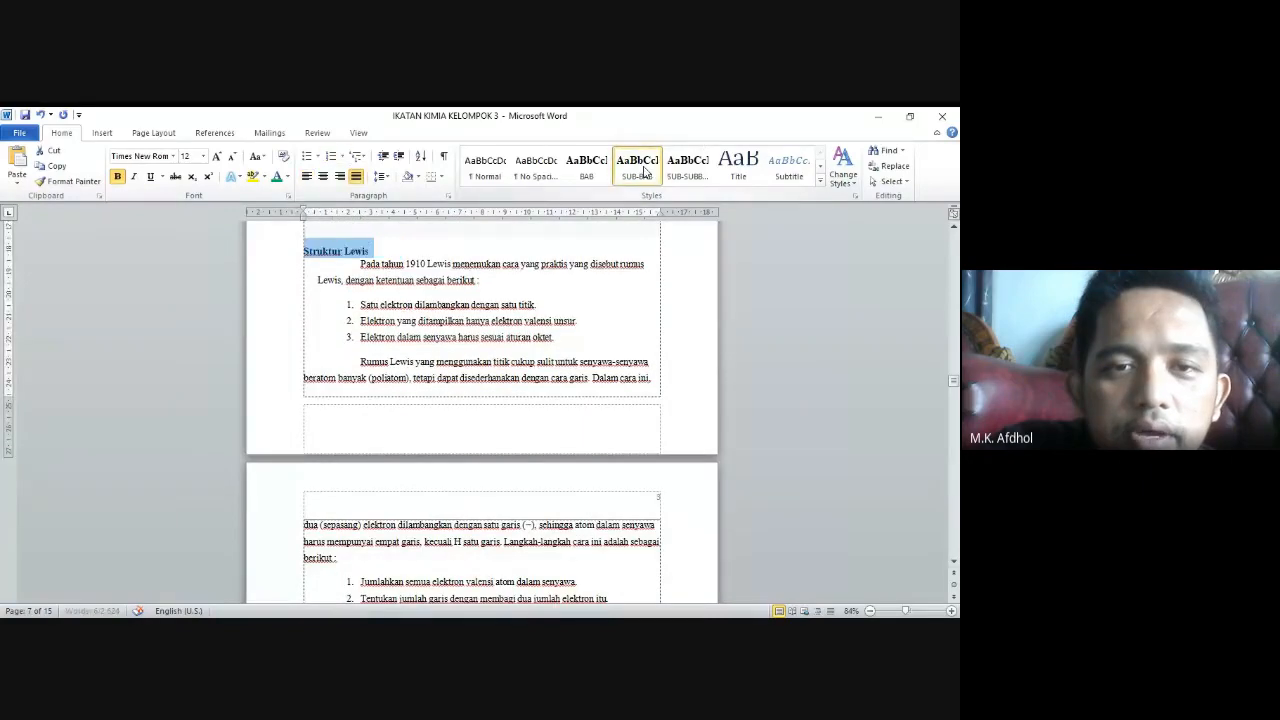
Apply the SUB-BAB style to the "Pembentukan ikatan ion" subheading
scroll(468, 335, "down", 15)
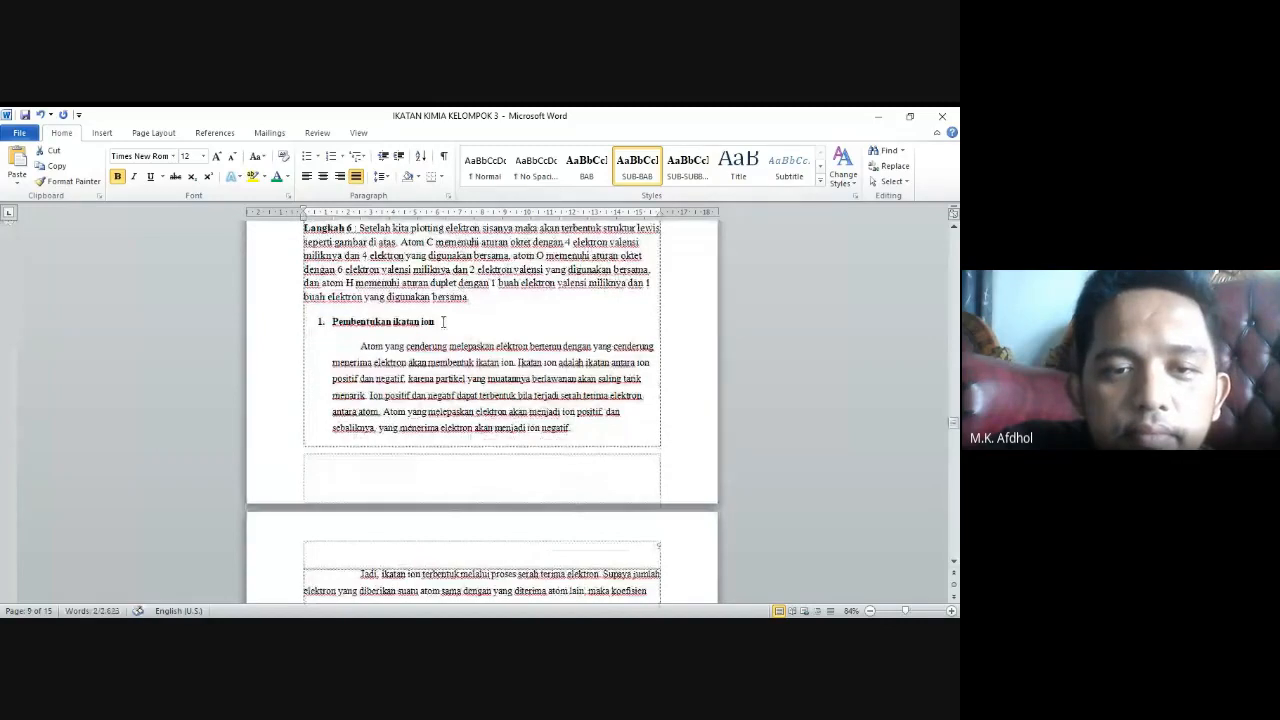
left_click_drag(443, 321, 332, 322)
left_click(636, 172)
scroll(532, 280, "down", 12)
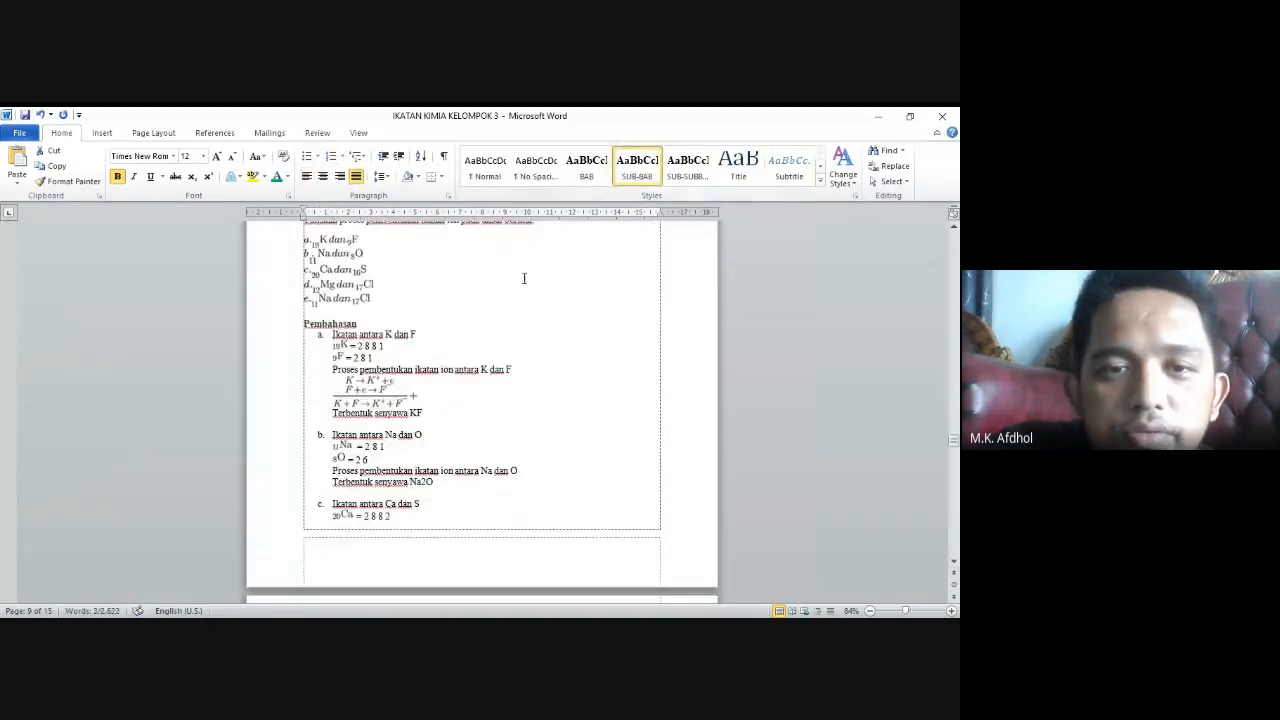
scroll(520, 283, "down", 15)
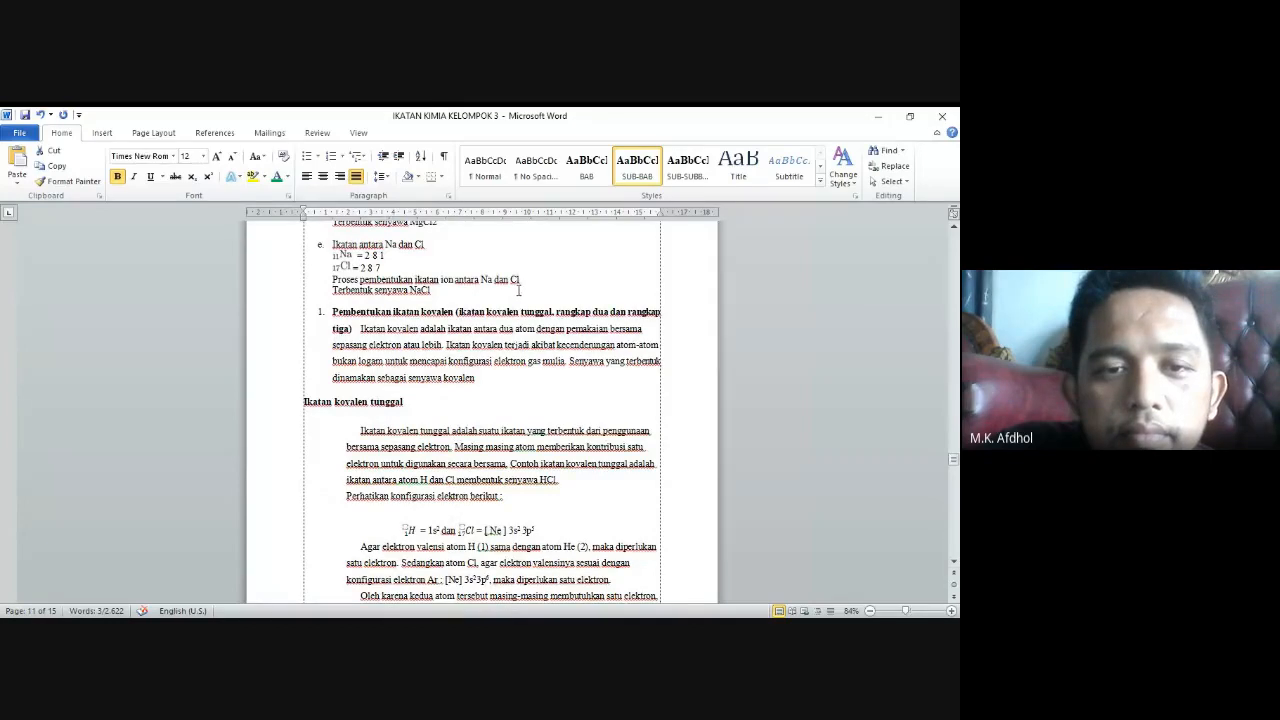
Split the covalent bond heading ending in "tiga)" from its body text and apply the SUB-BAB style to that heading
left_click(361, 330)
key("Return")
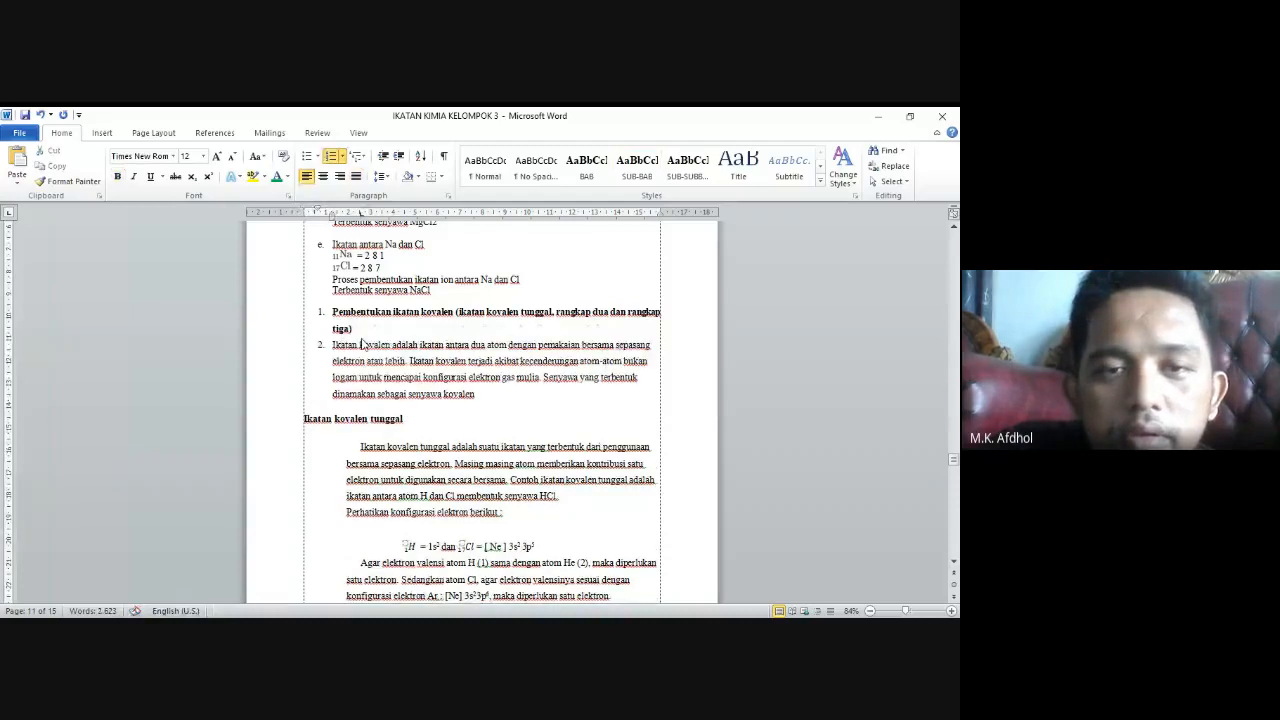
left_click_drag(363, 333, 326, 318)
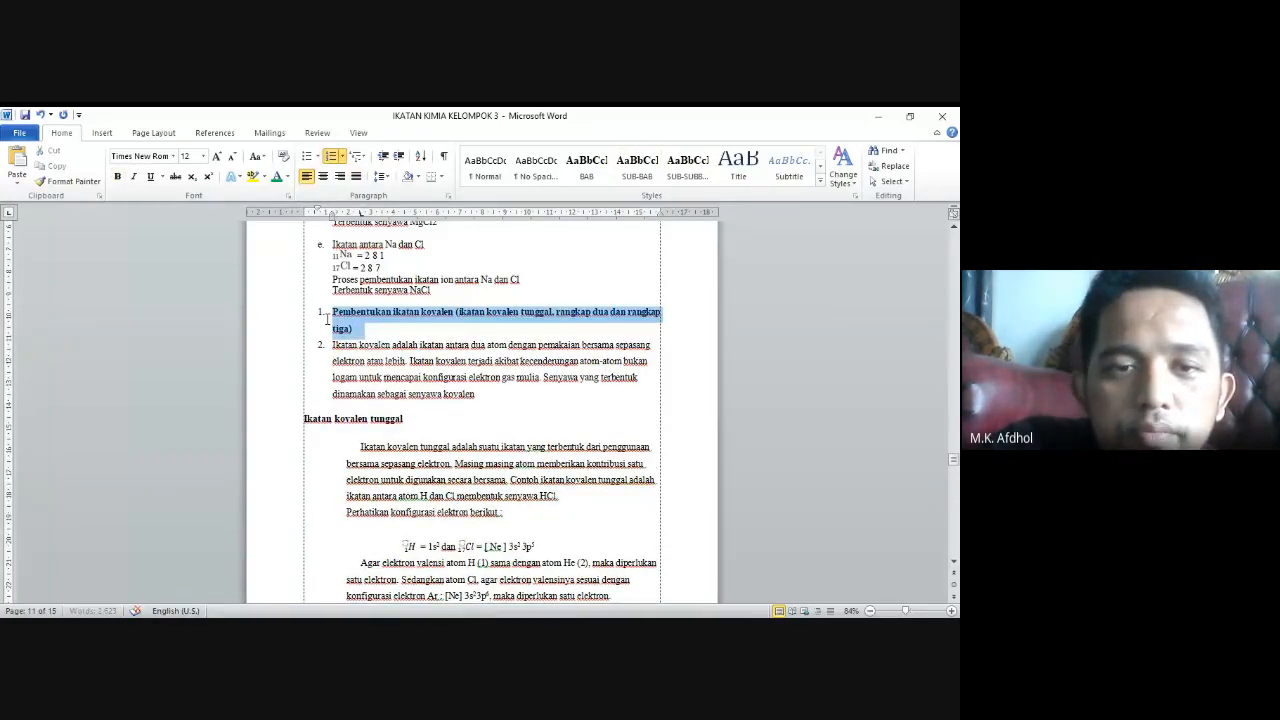
left_click(637, 165)
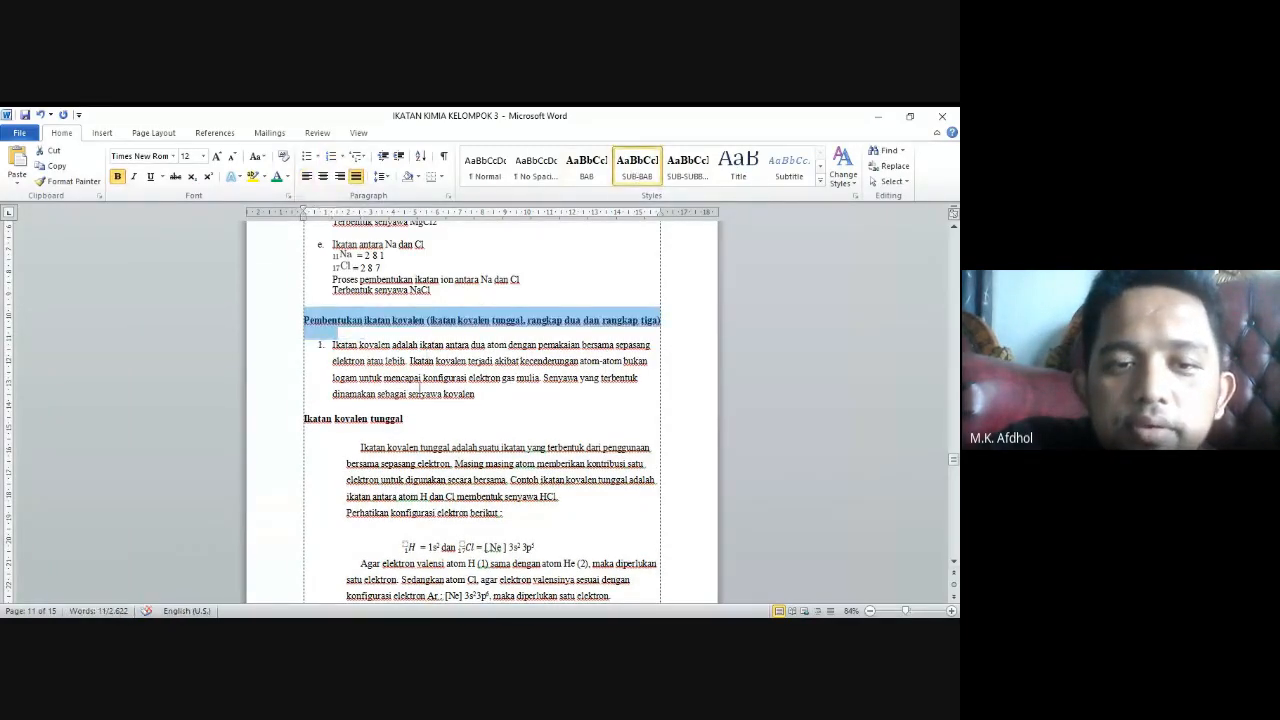
Apply the SUB-SUBBAB style to the "Ikatan kovalen tunggal" heading and number it 1
scroll(417, 306, "down", 2)
left_click_drag(410, 301, 305, 301)
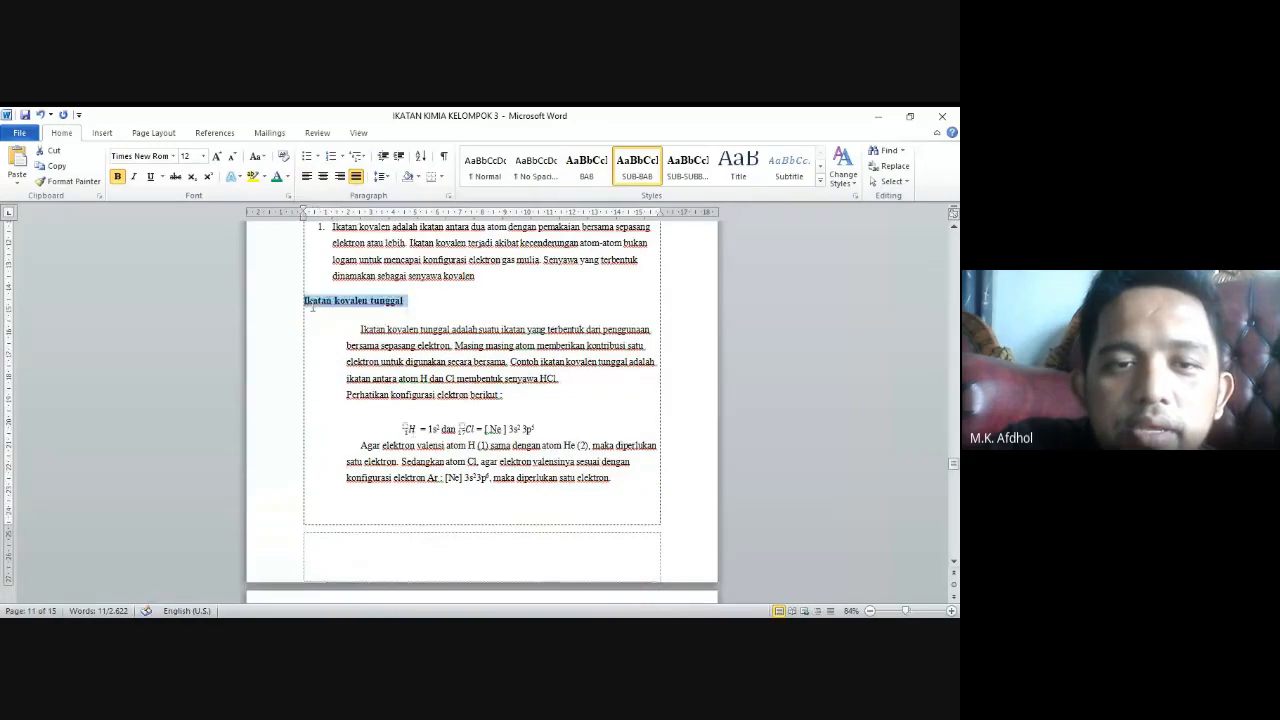
left_click(682, 175)
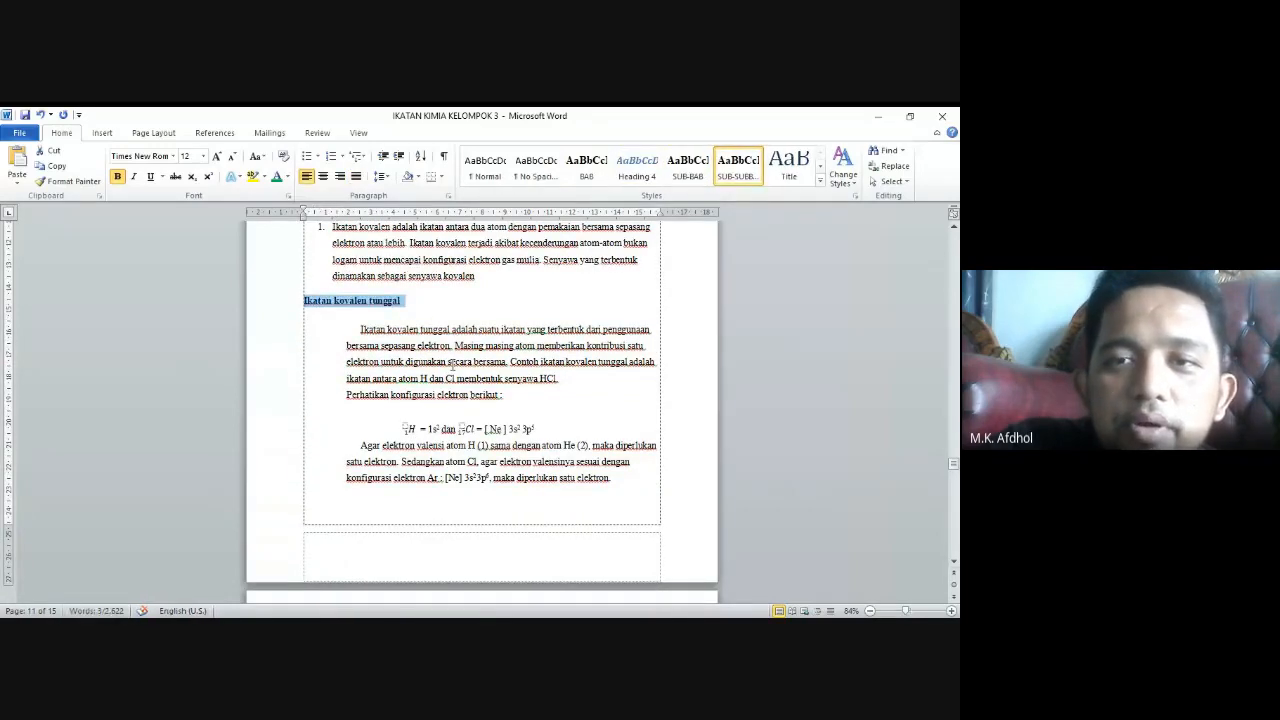
scroll(452, 366, "up", 1)
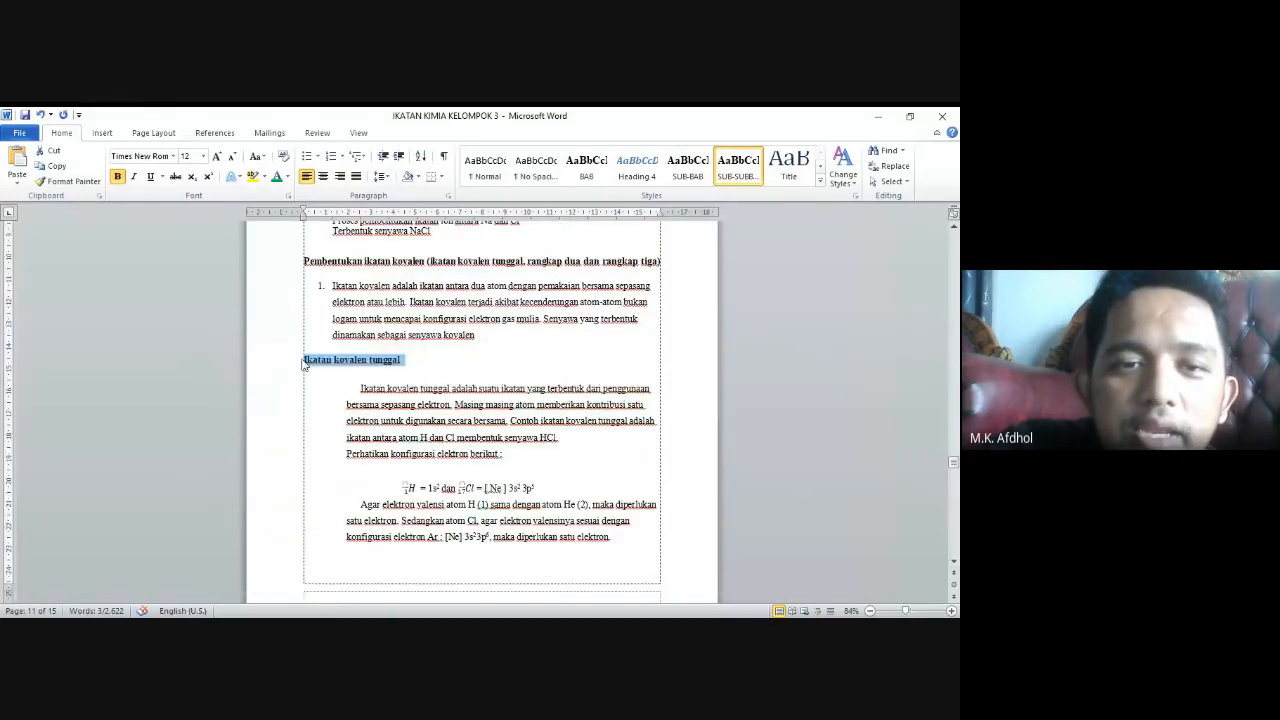
key("Left")
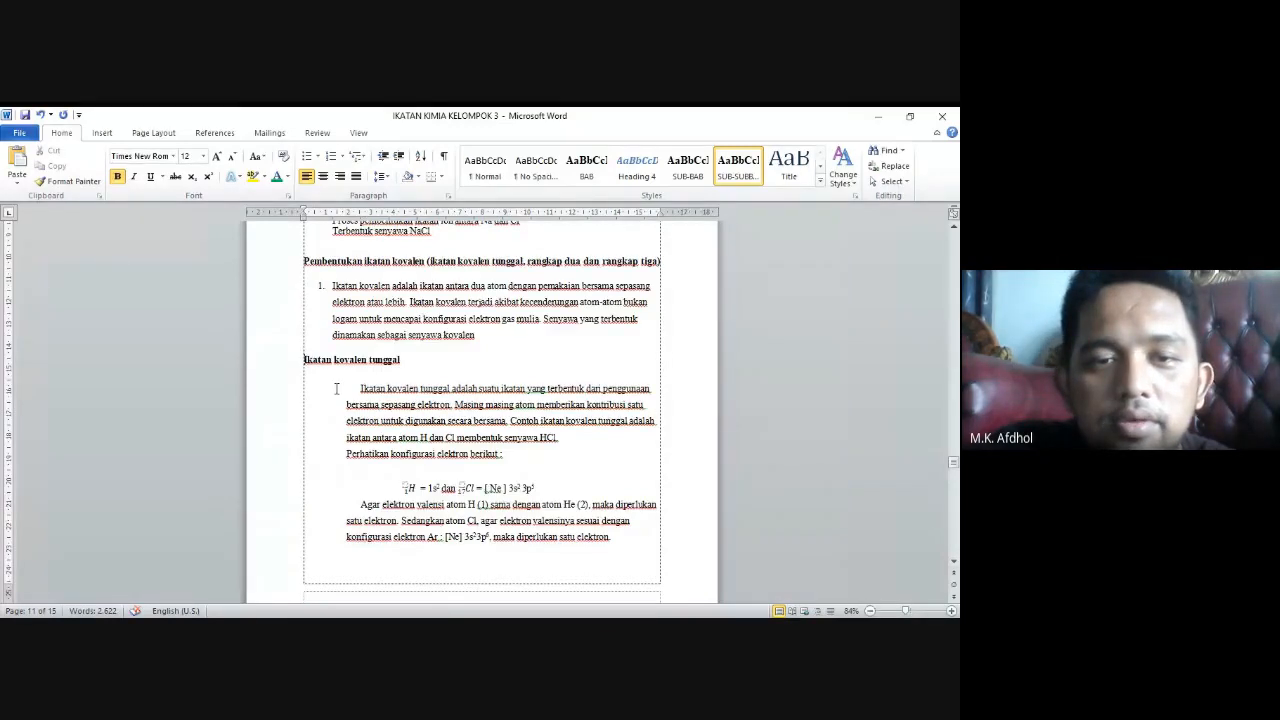
type("1.")
Apply the SUB-SUBBAB style to the "Ikatan kovalen rangkap dua" heading and number it 2
scroll(370, 380, "down", 6)
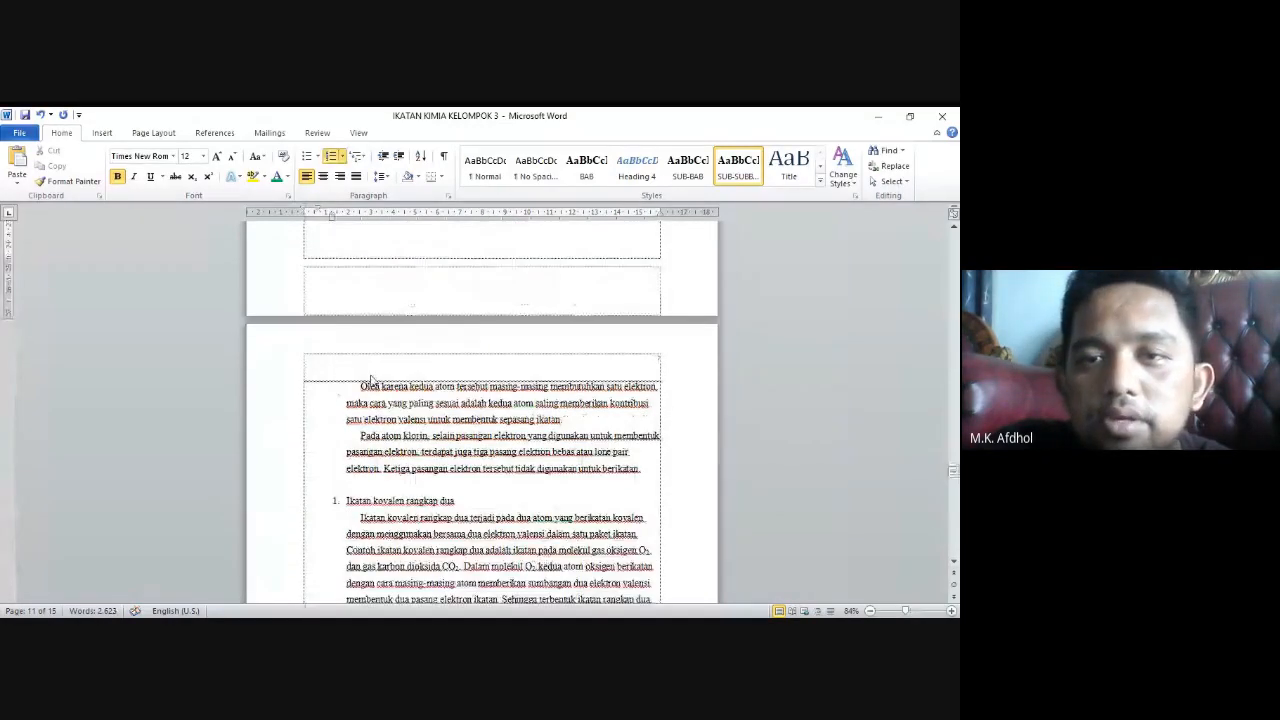
scroll(371, 380, "down", 3)
triple_click(449, 357)
left_click(743, 175)
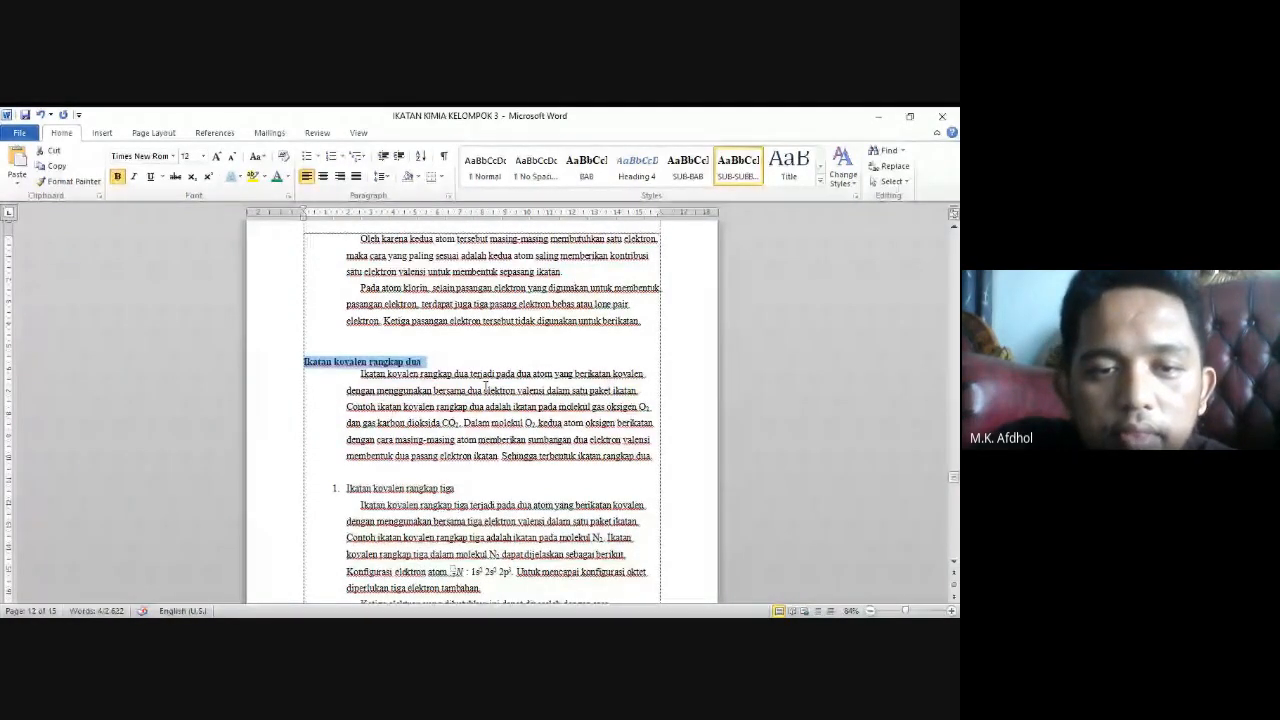
key("Home")
type("2.")
Apply the SUB-SUBBAB style to the "Ikatan kovalen rangkap tiga" heading and number it 3
left_click(348, 490)
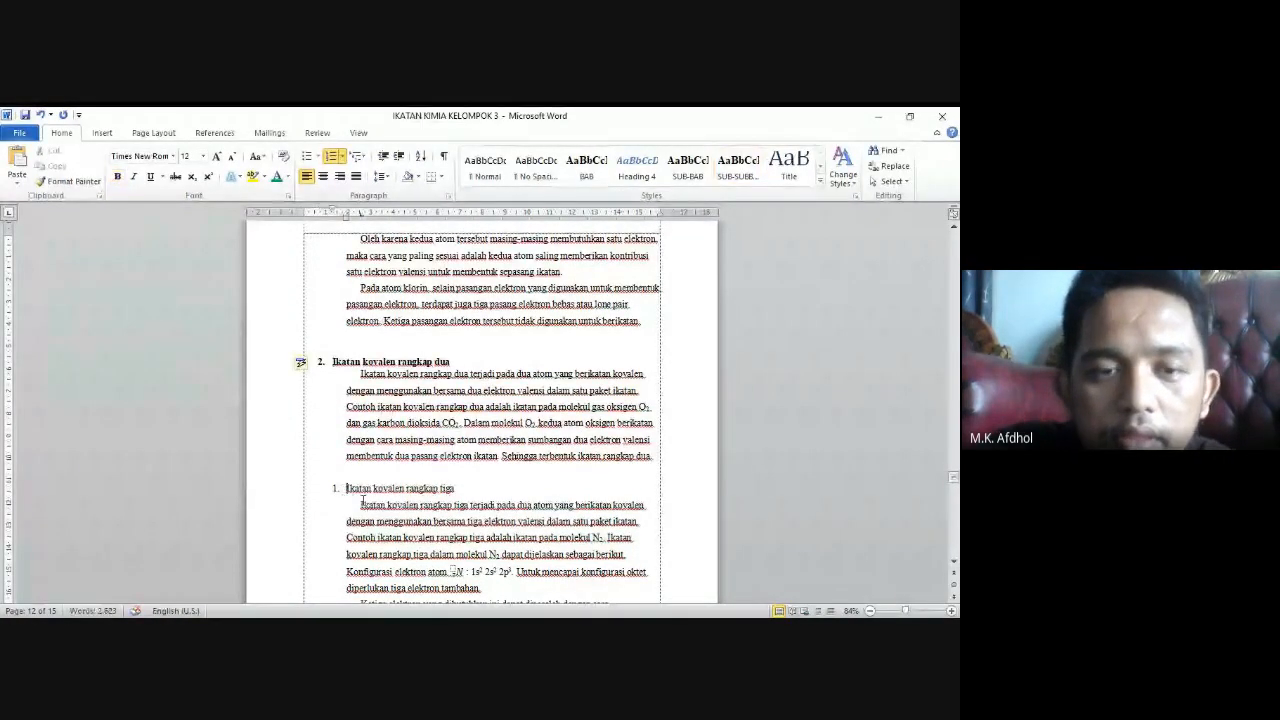
key("BackSpace")
type("3.")
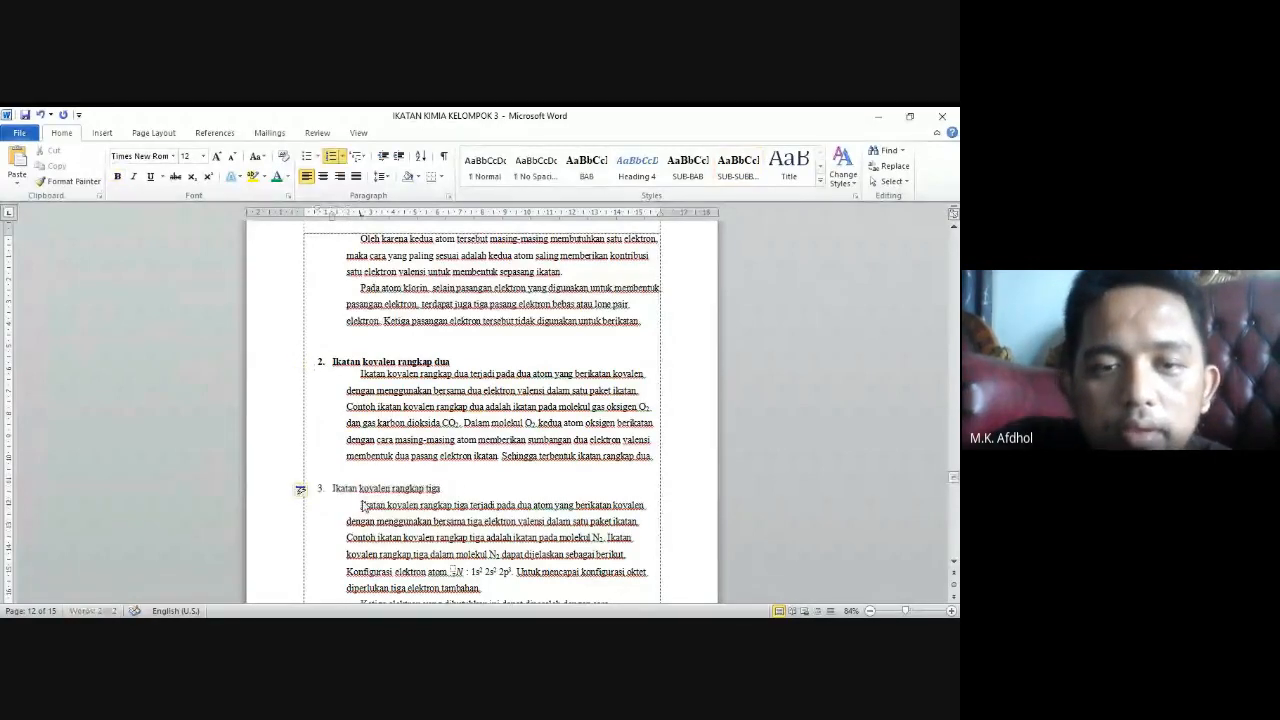
left_click_drag(432, 494, 353, 494)
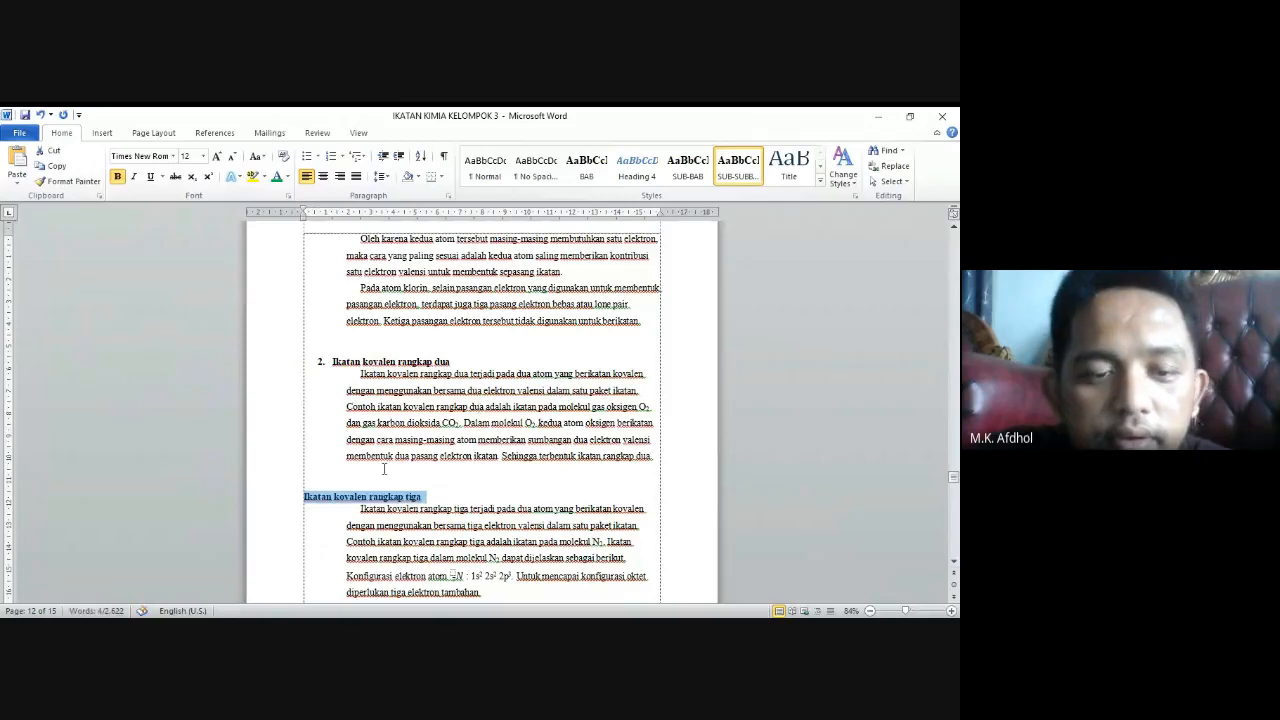
key("Left")
type("3.")
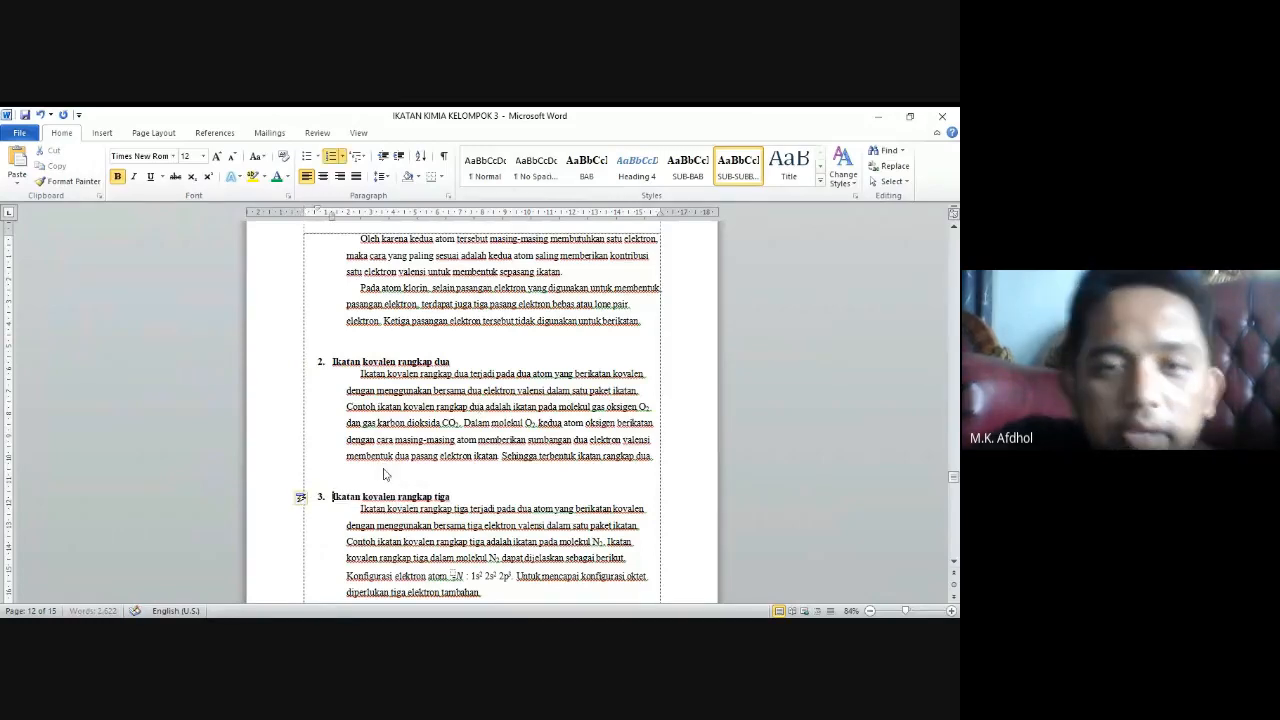
Apply the SUB-BAB style to the "Pembentukan ikatan logam" subheading
scroll(383, 474, "down", 5)
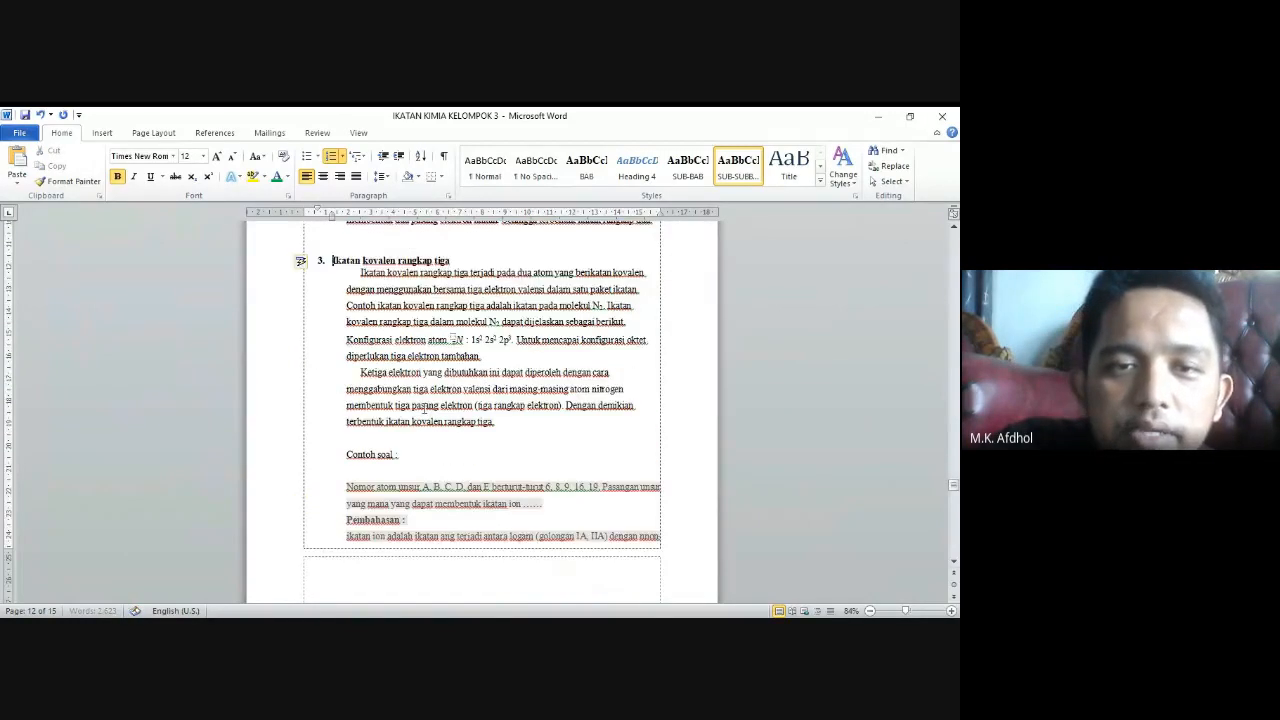
scroll(424, 409, "down", 12)
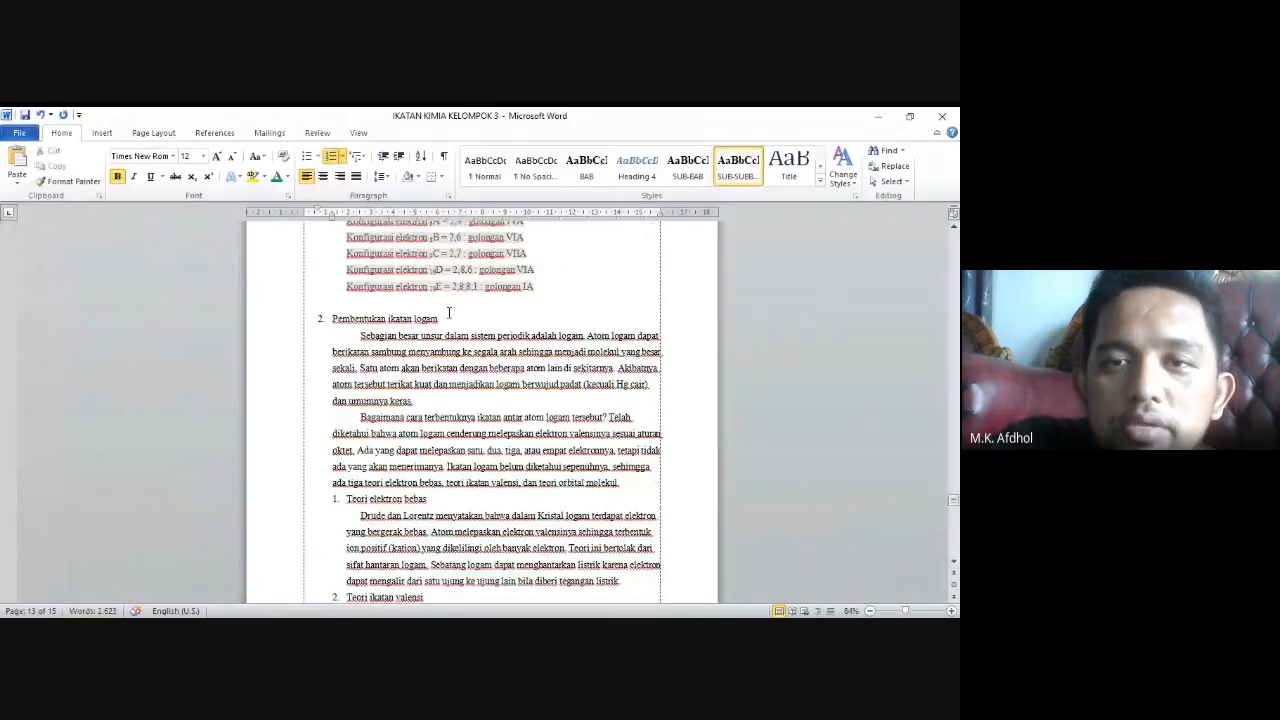
left_click_drag(449, 313, 332, 319)
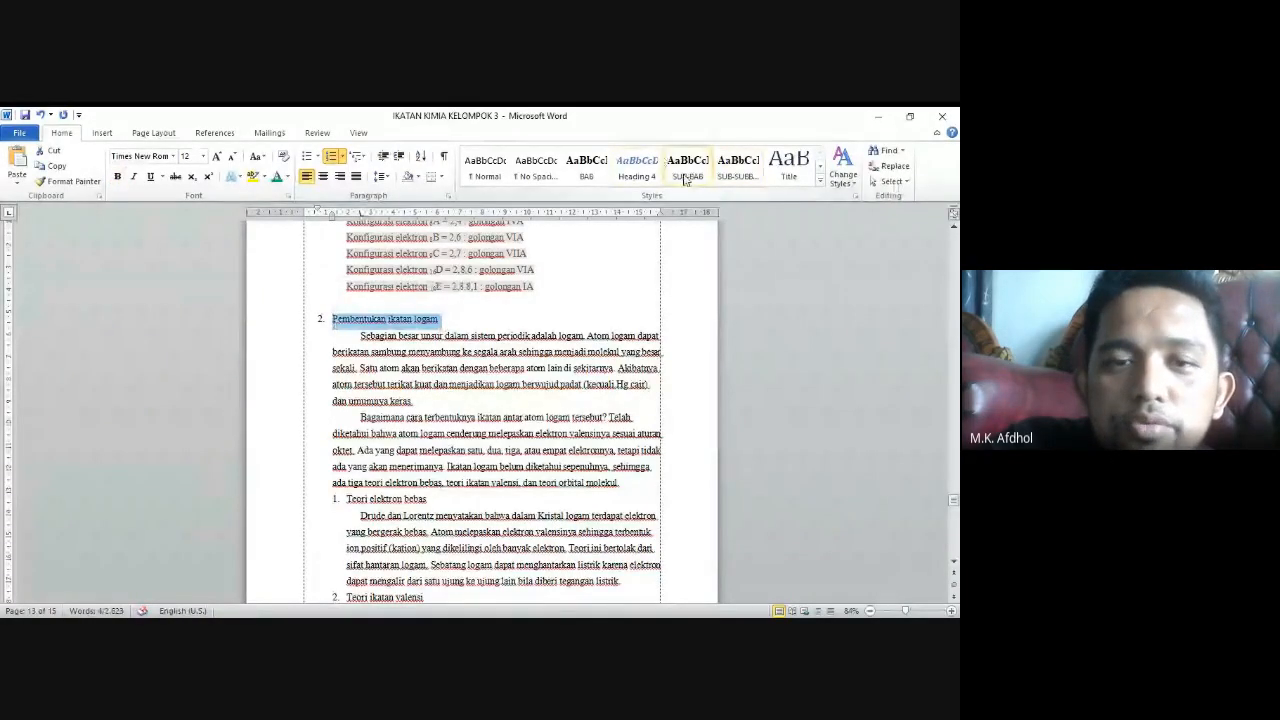
left_click(686, 180)
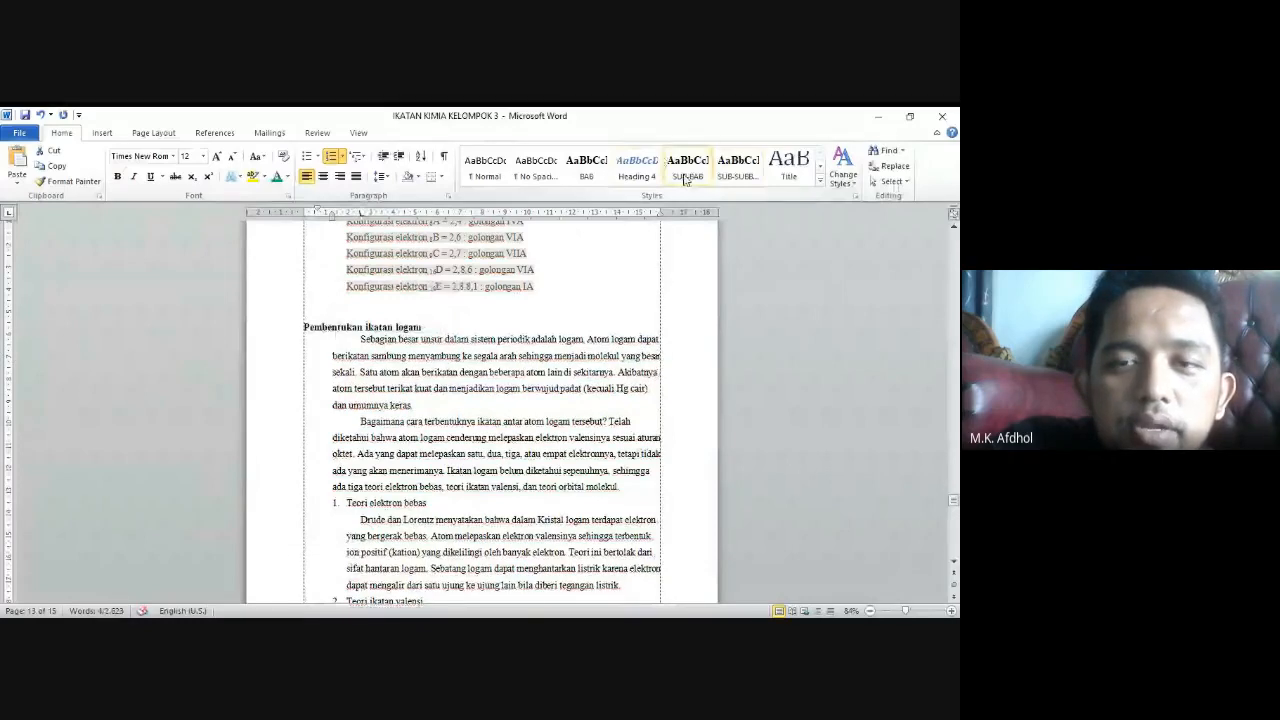
Apply the SUB-SUBBAB style to the "Teori elektron bebas" and "Teori ikatan valensi" headings
scroll(363, 357, "down", 3)
triple_click(363, 357)
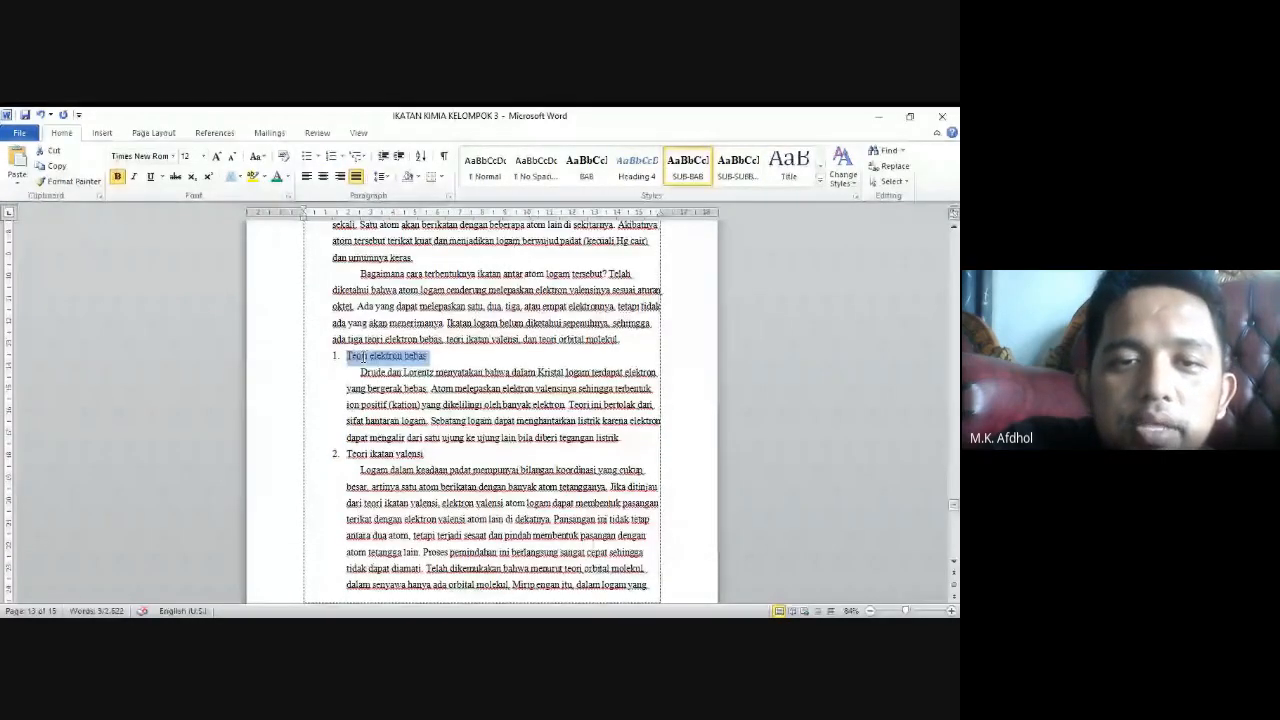
left_click(738, 168)
left_click_drag(424, 429, 403, 428)
Apply the SUB-BAB style to the "Ikatan hidrogen" subheading and check the remaining pages for further headings
scroll(451, 366, "down", 7)
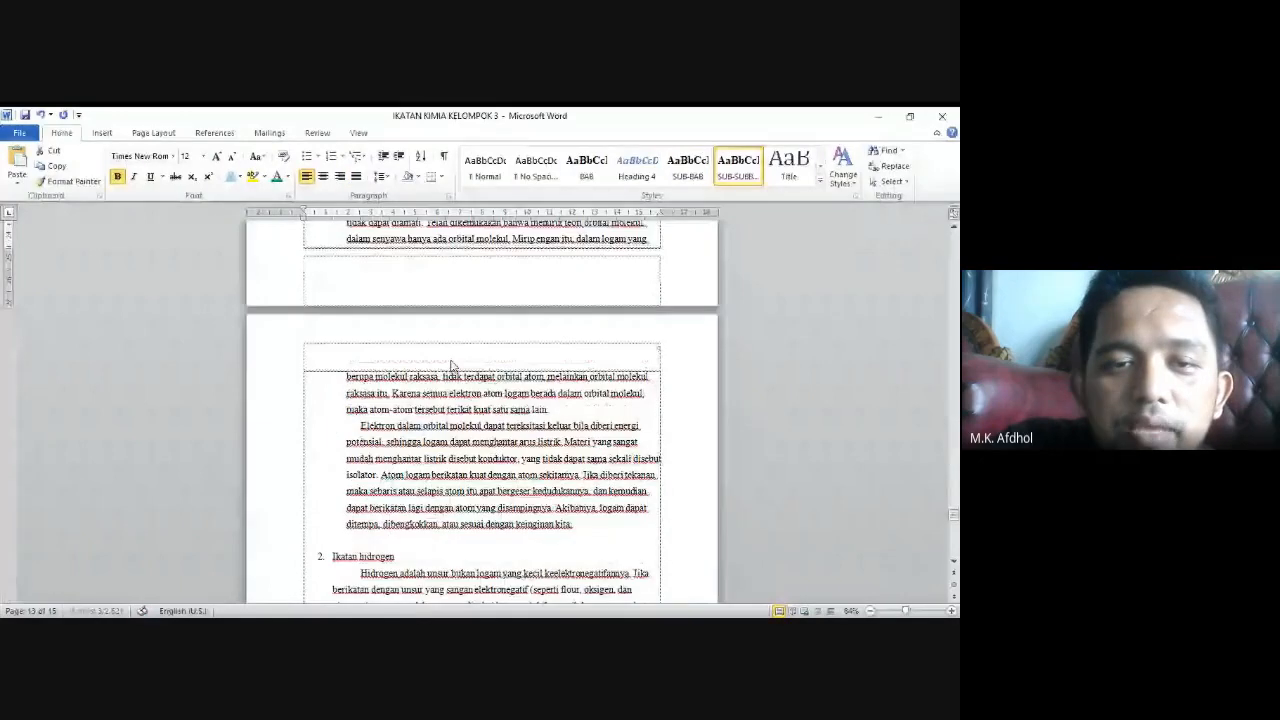
scroll(451, 366, "down", 4)
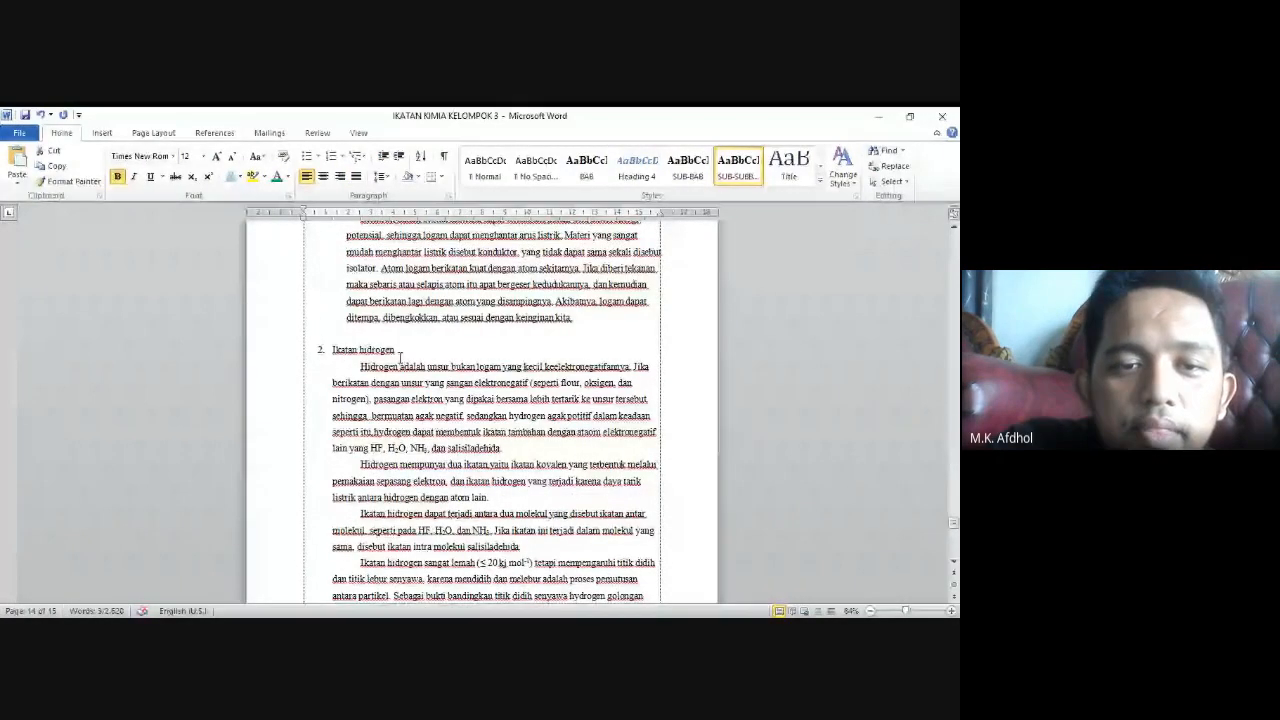
left_click_drag(400, 357, 317, 354)
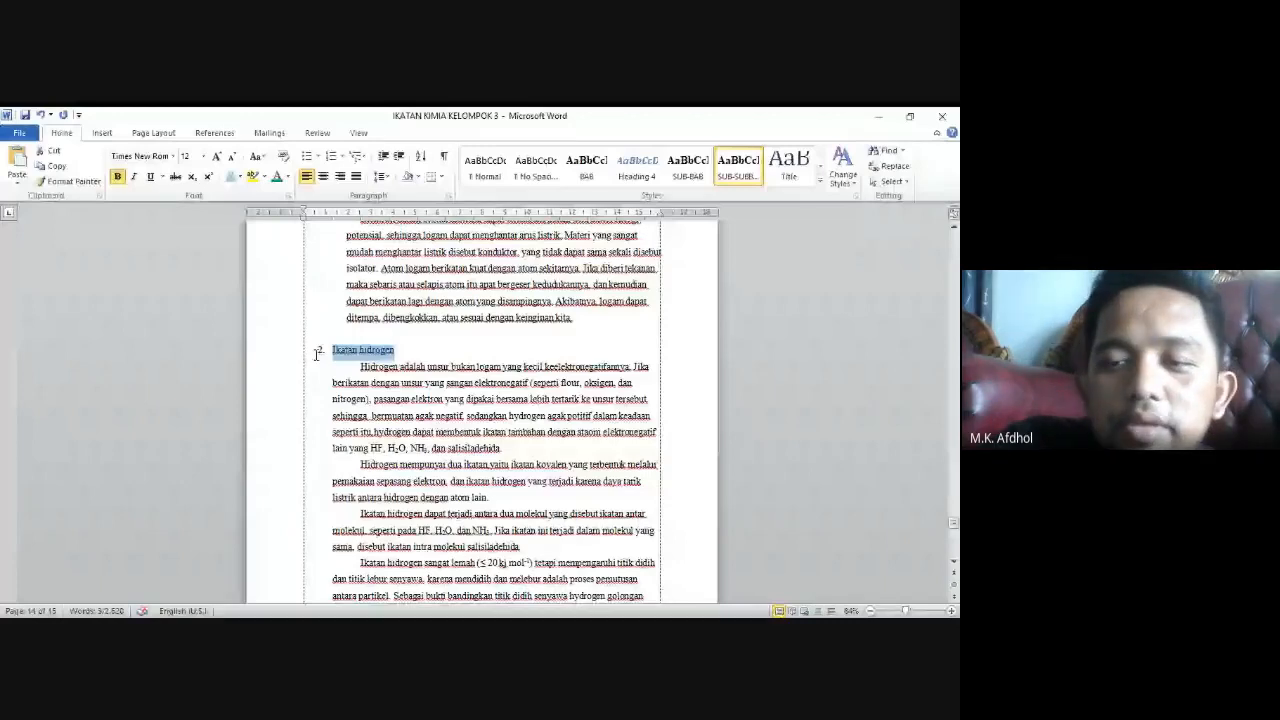
scroll(460, 357, "down", 5)
left_click(460, 357)
scroll(460, 357, "down", 12)
scroll(460, 357, "up", 5)
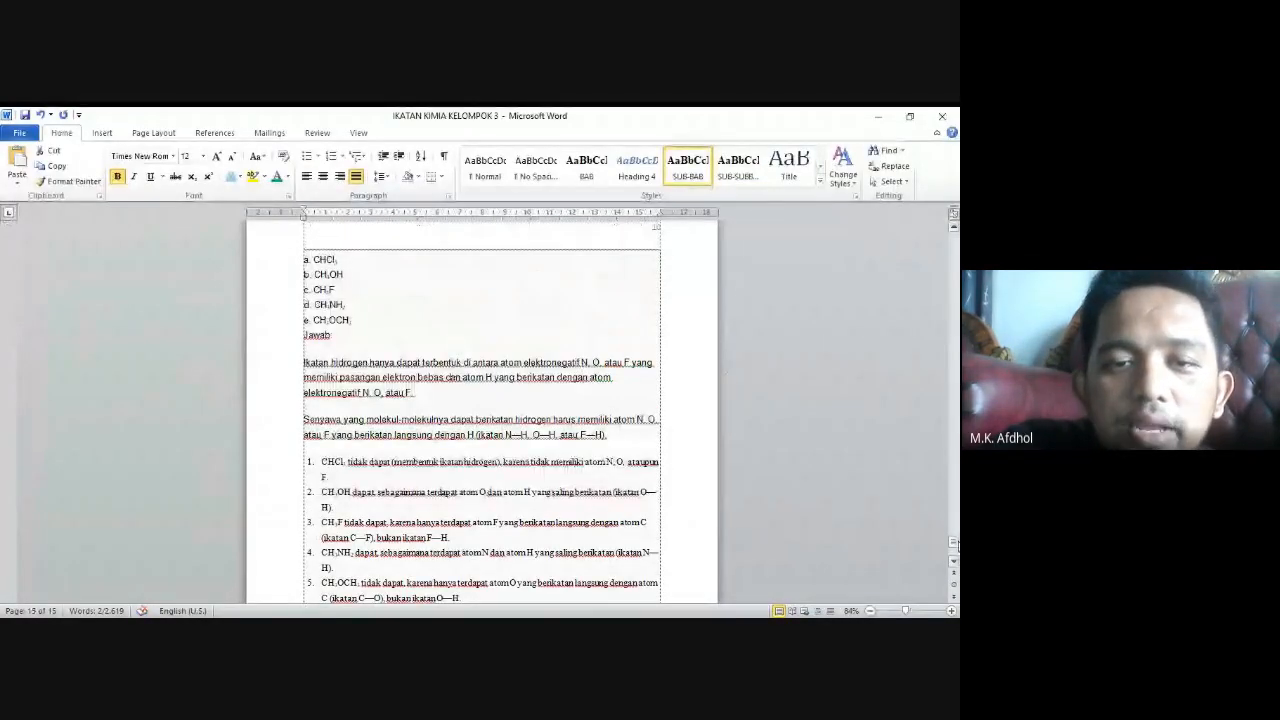
Insert an Automatic Table 1 table of contents below the "DAFTAR ISI" heading
left_click_drag(956, 544, 956, 236)
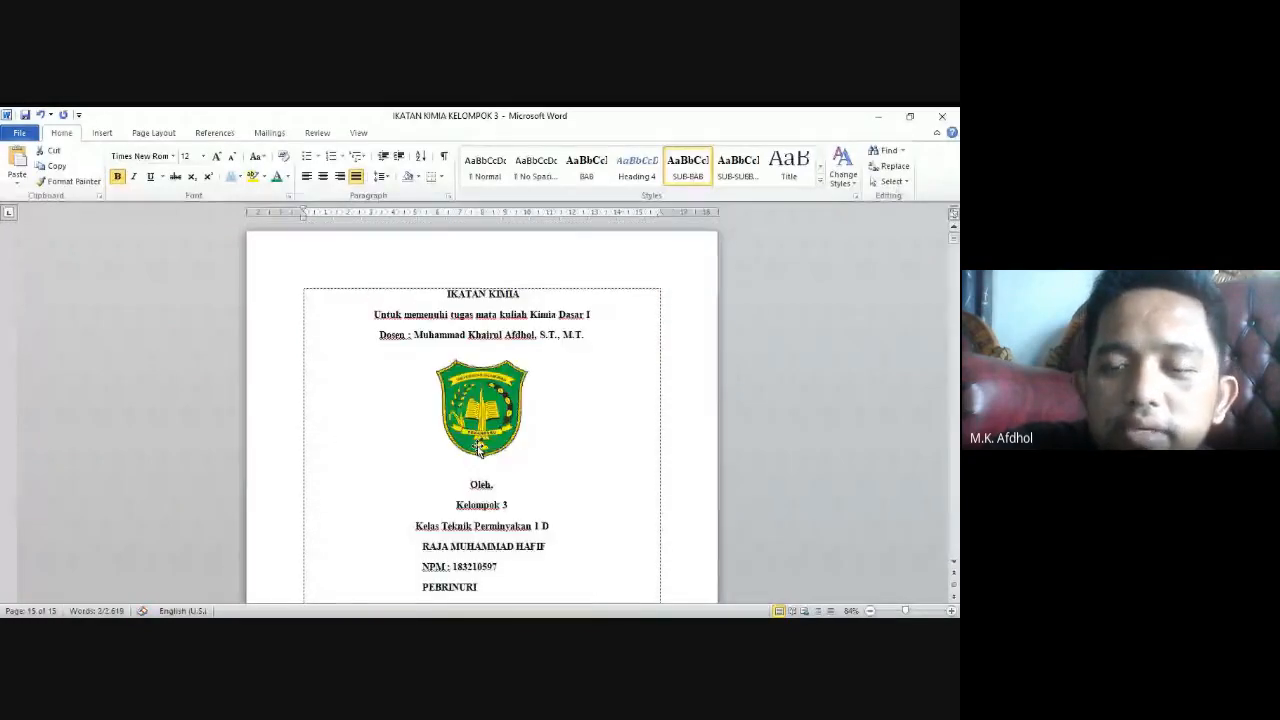
scroll(478, 450, "down", 15)
left_click(540, 359)
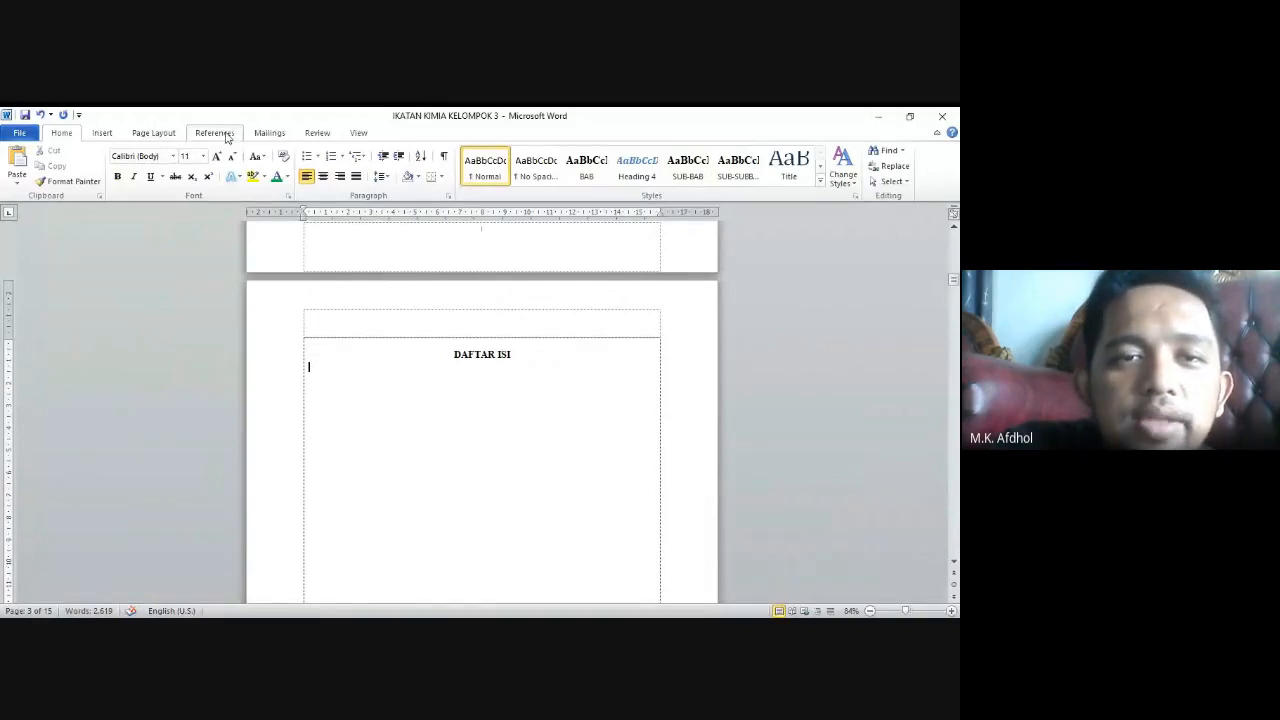
left_click(222, 134)
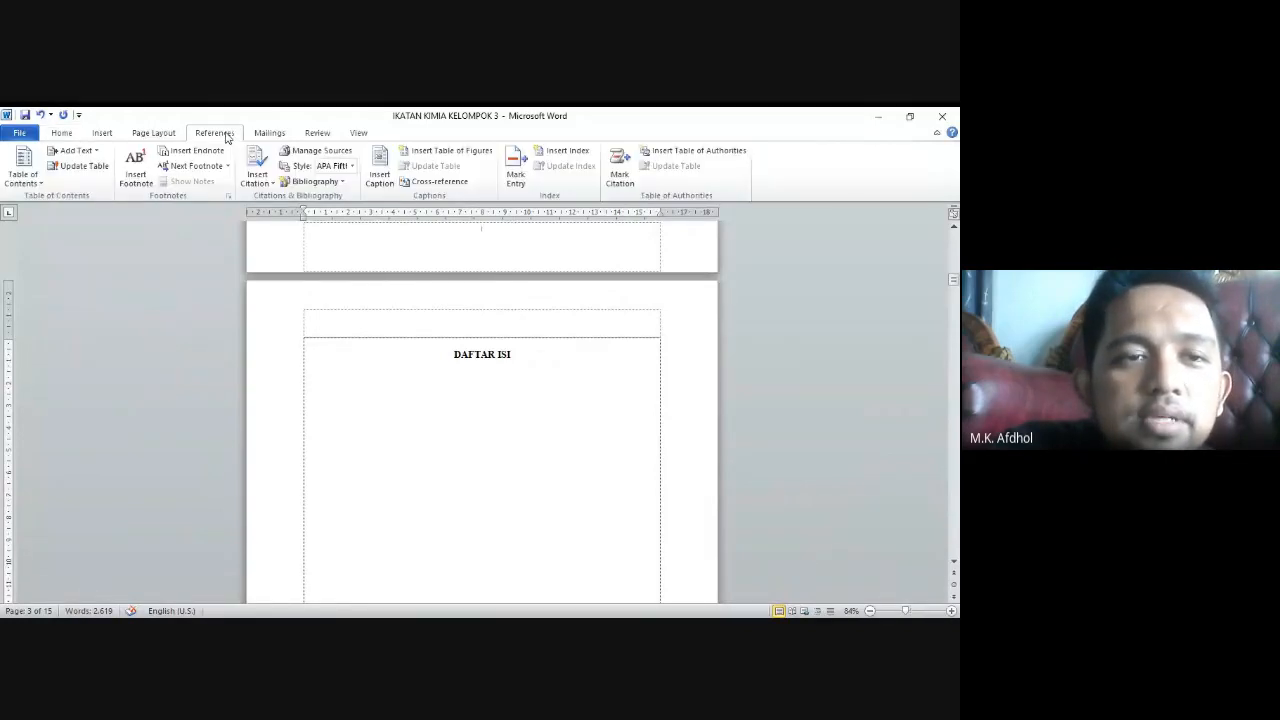
left_click(30, 178)
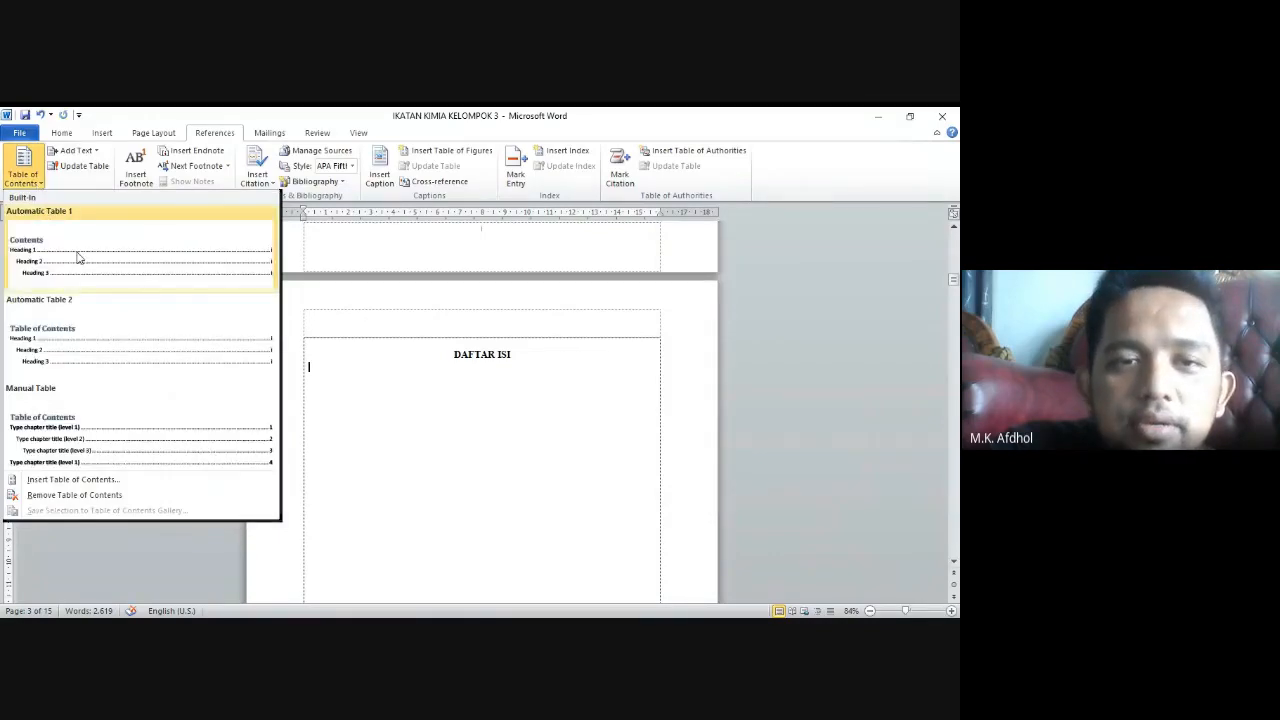
left_click(78, 258)
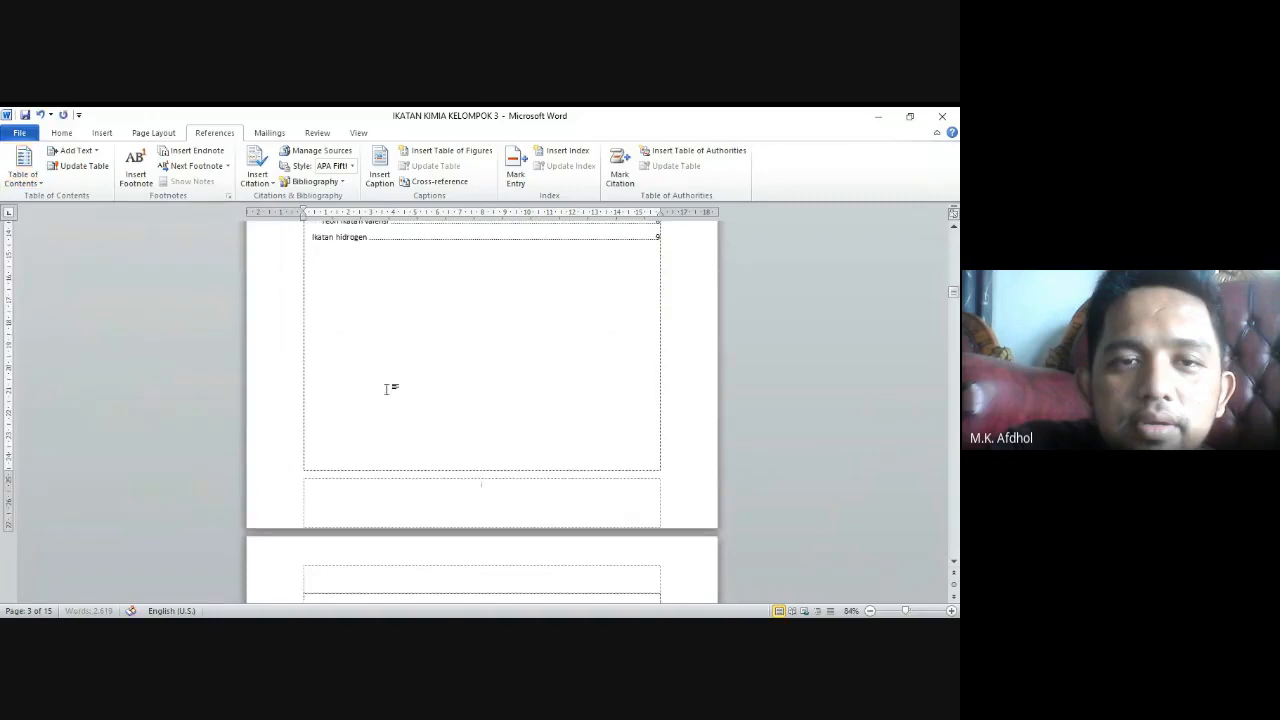
Delete the built-in "Contents" title above the entries of the table of contents
scroll(387, 389, "up", 3)
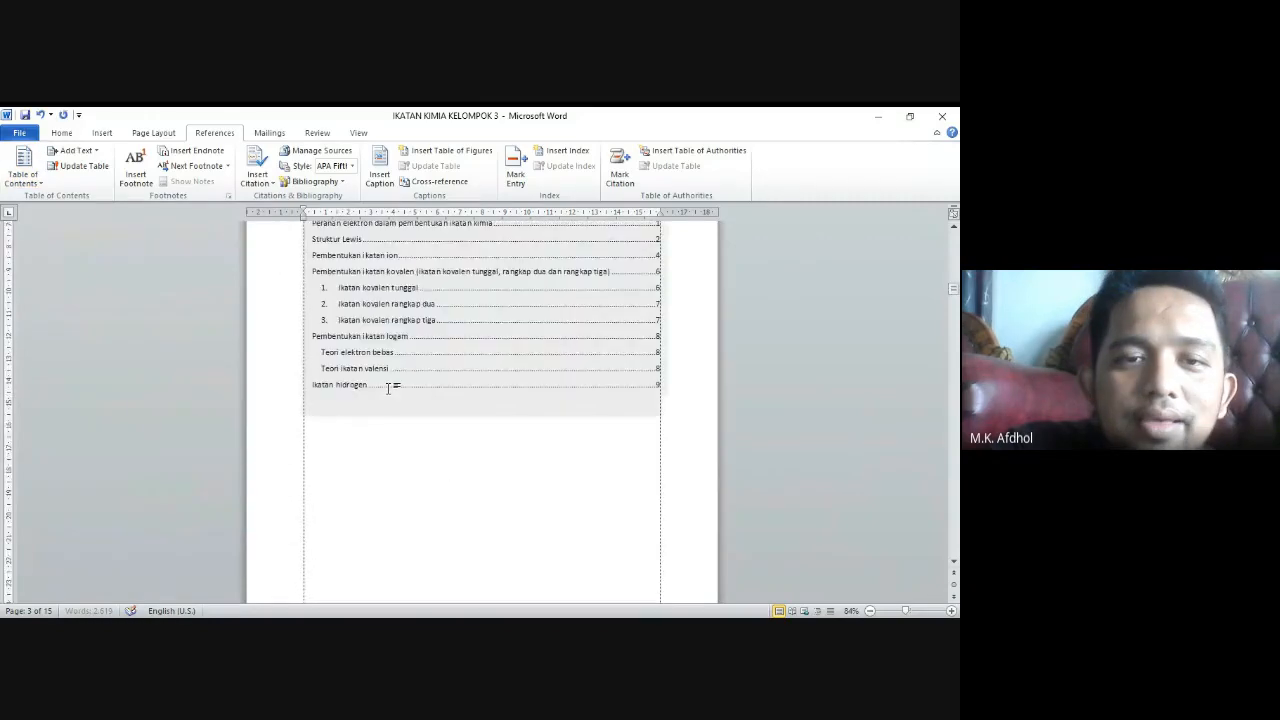
scroll(387, 389, "up", 1)
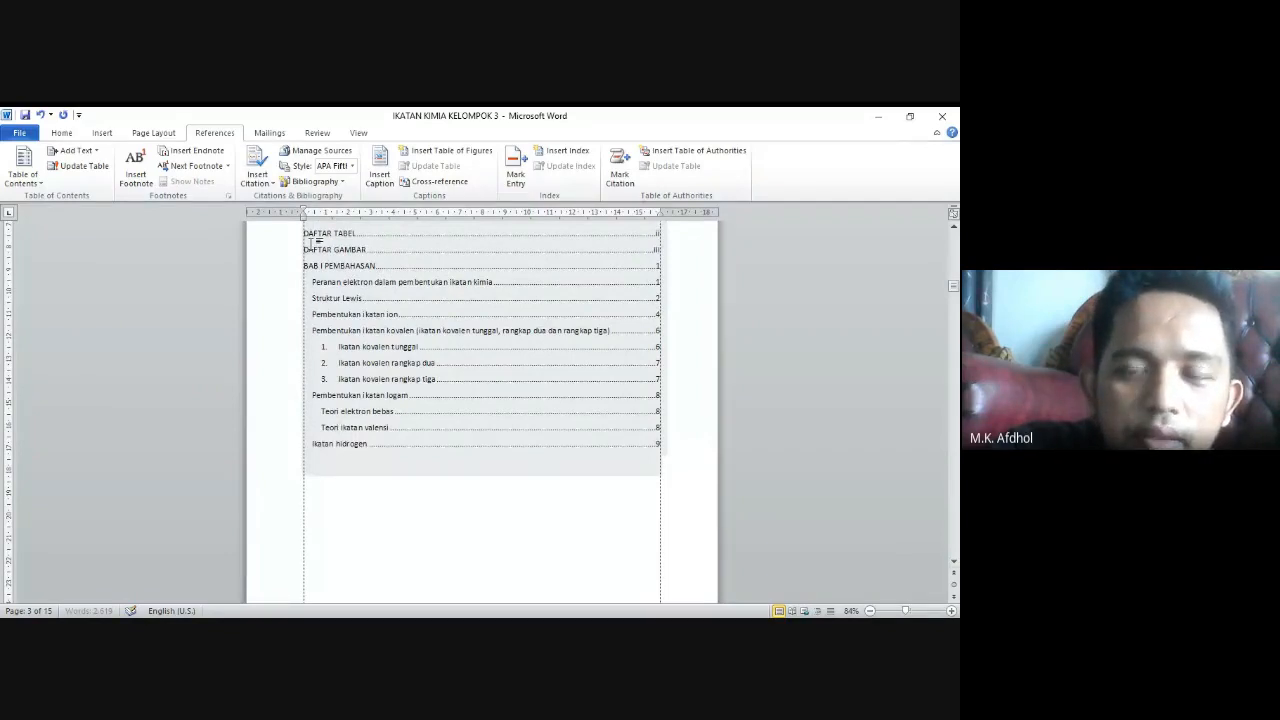
scroll(363, 260, "up", 2)
left_click(363, 277)
key("BackSpace")
key("BackSpace")
key("BackSpace")
key("BackSpace")
key("BackSpace")
key("BackSpace")
key("BackSpace")
key("BackSpace")
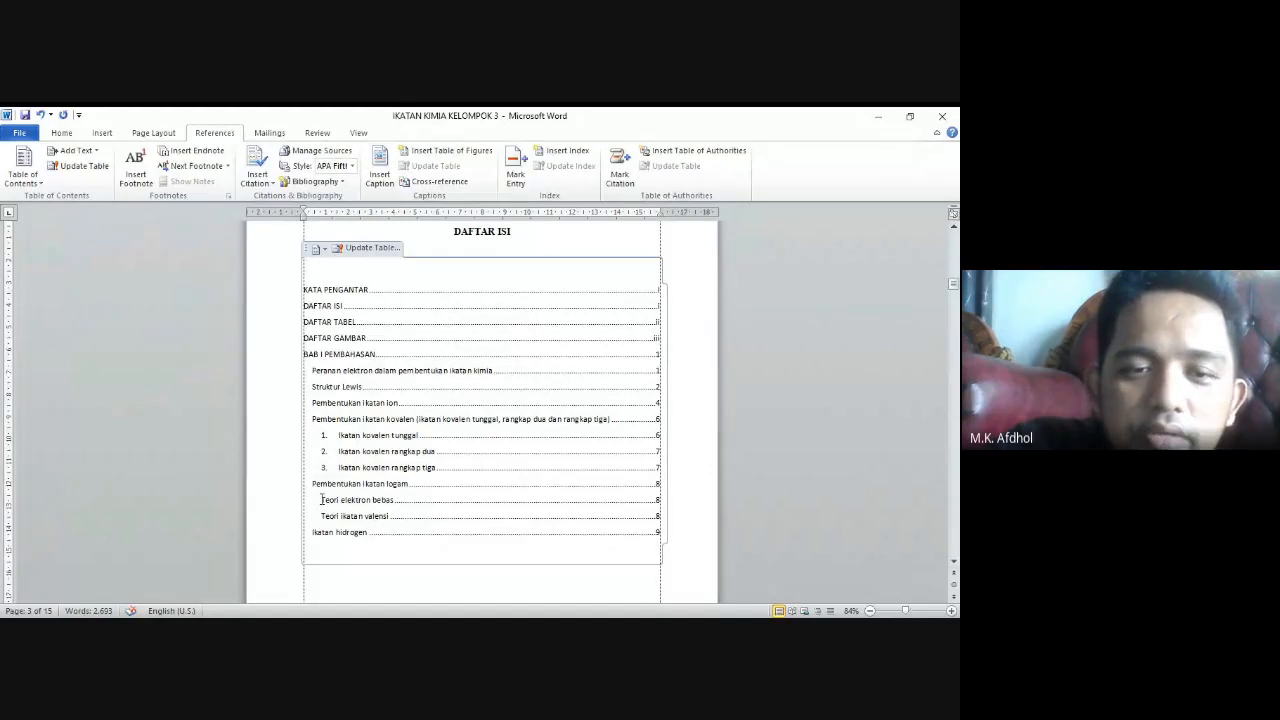
Update the table of contents with the option to update the entire table
left_click_drag(322, 500, 389, 519)
left_click(377, 520)
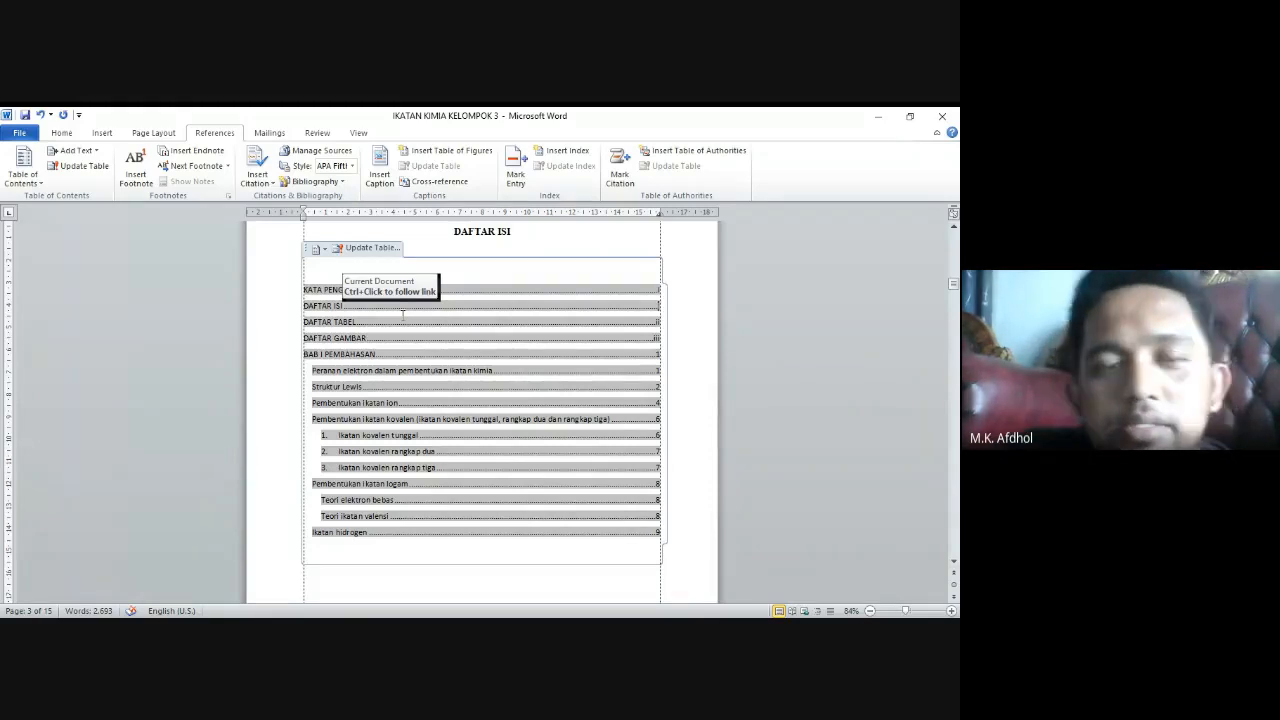
left_click(381, 253)
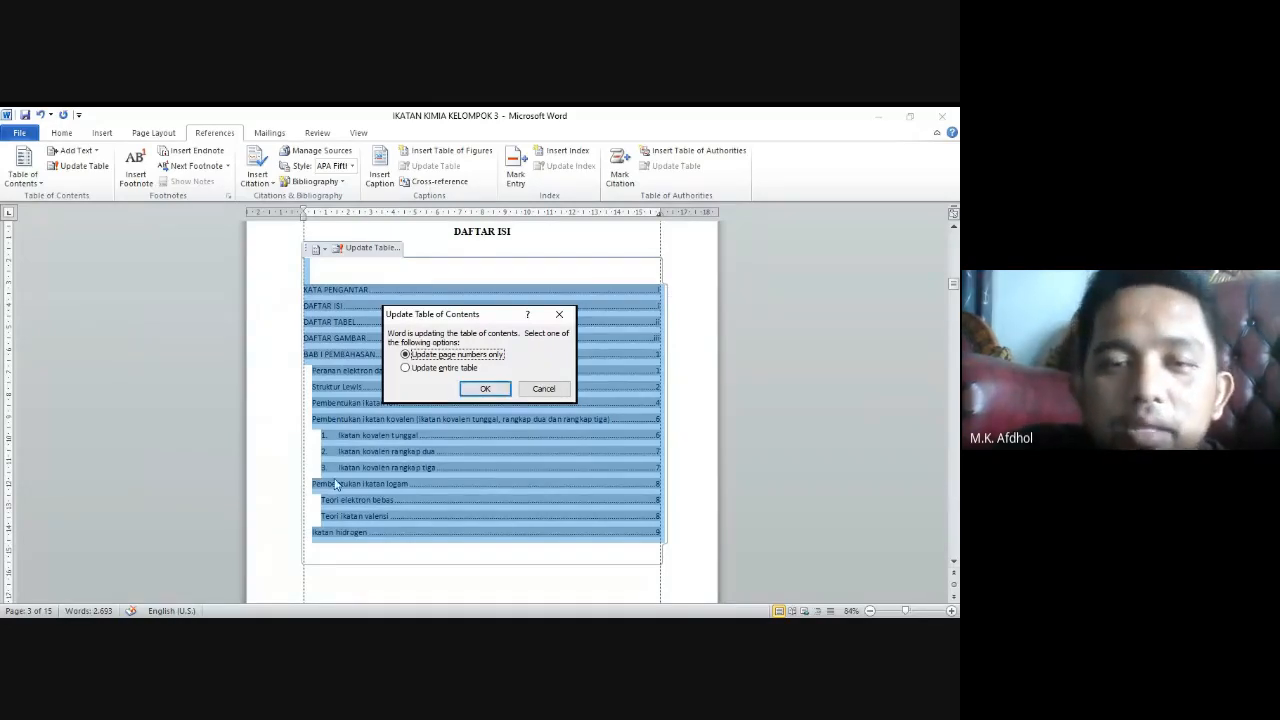
left_click(406, 367)
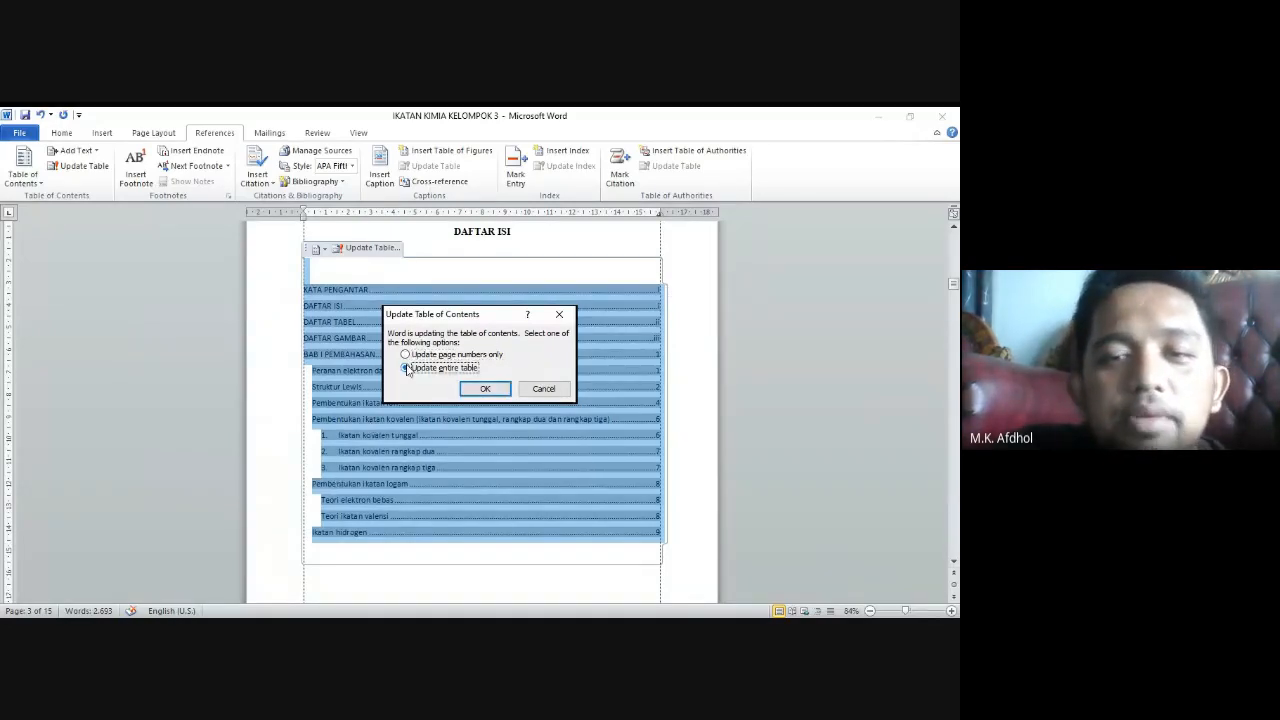
left_click(499, 394)
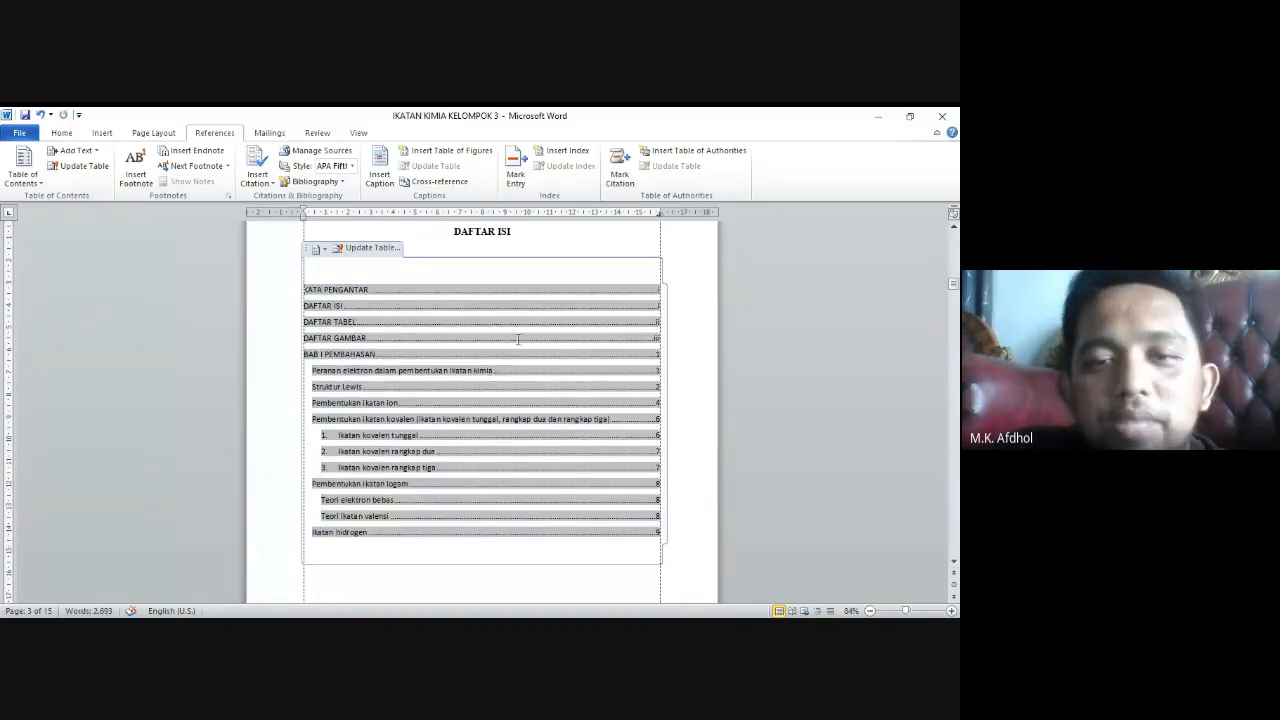
scroll(517, 340, "down", 10)
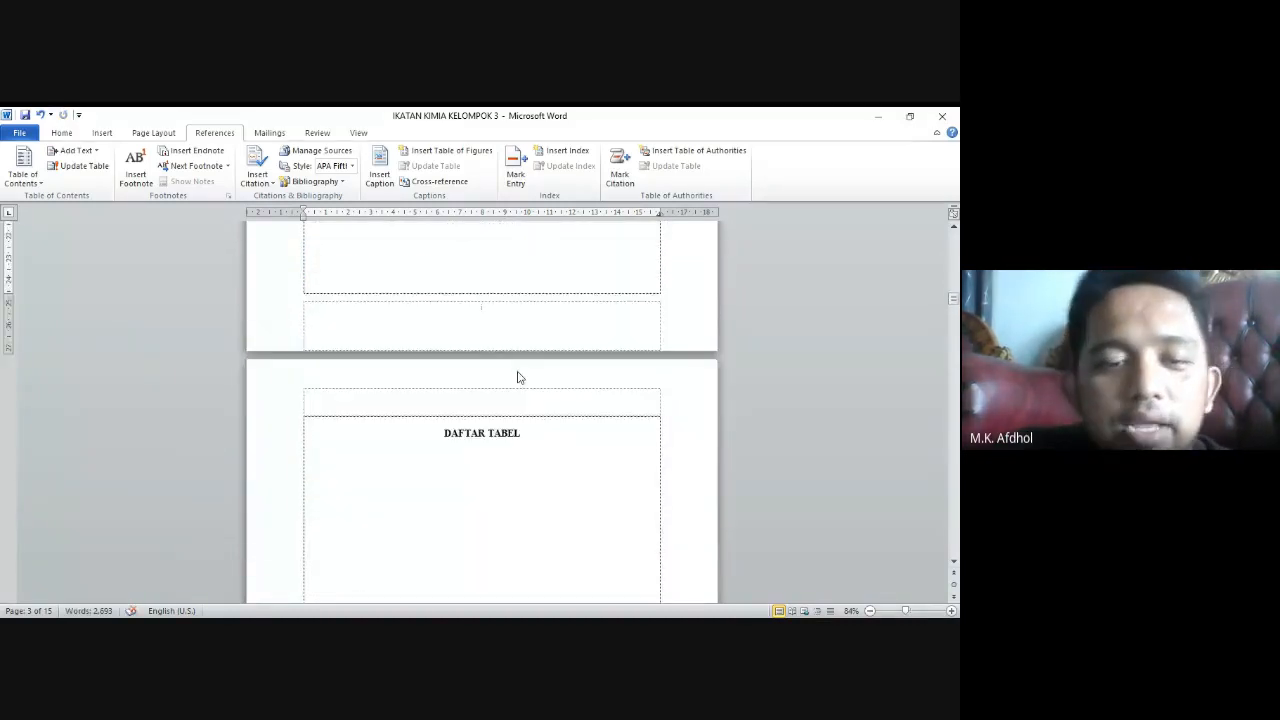
Justify the first three body paragraphs under "Peranan elektron dalam pembentukan ikatan kimia" and apply a line spacing to them
scroll(517, 377, "up", 8)
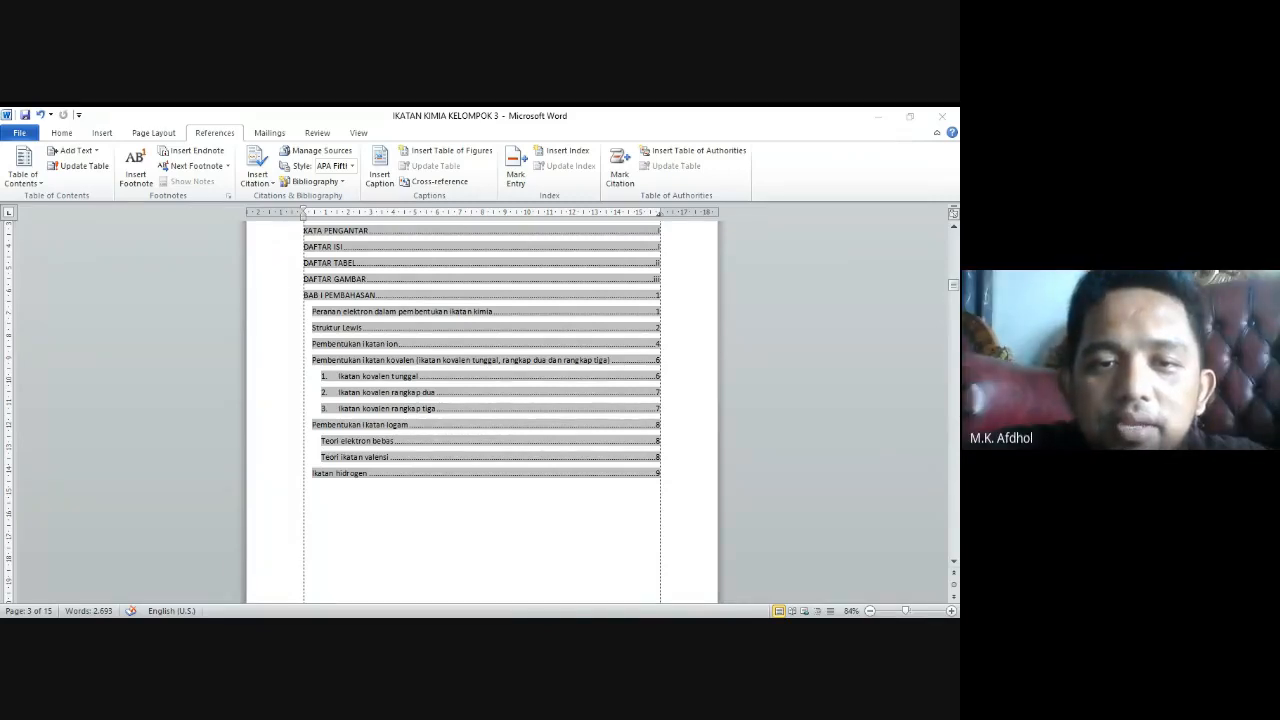
scroll(473, 432, "down", 5)
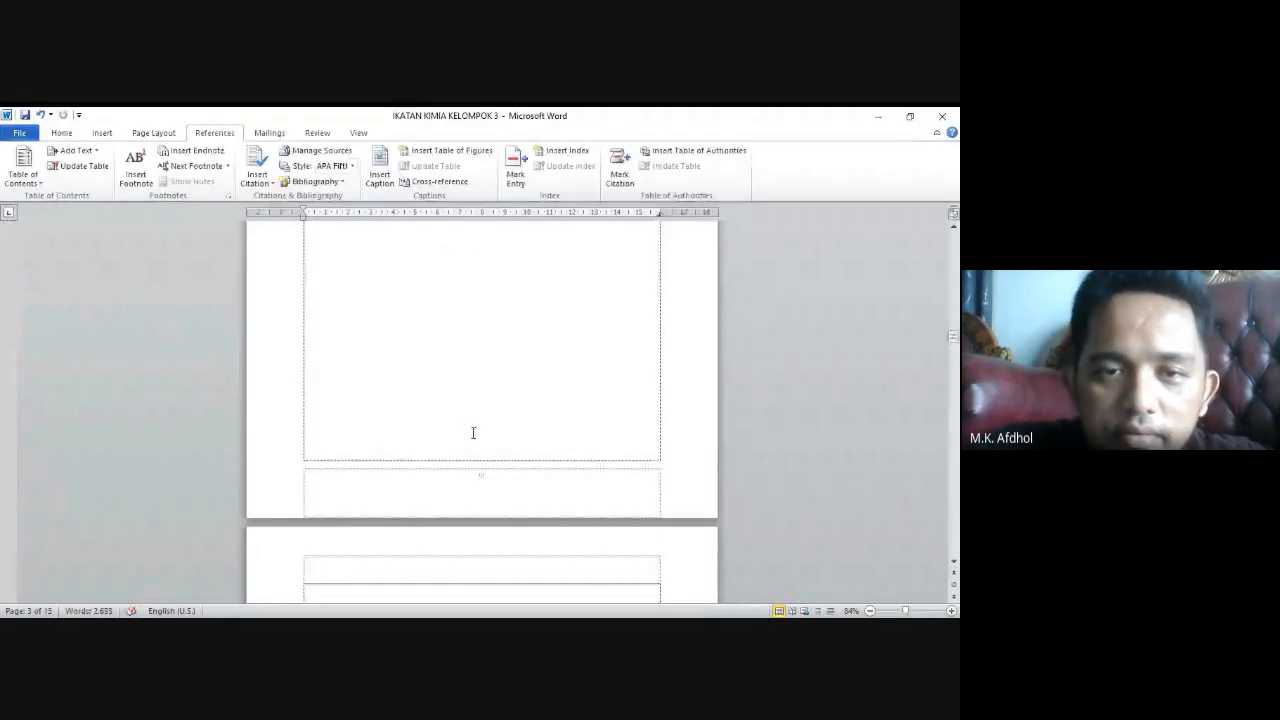
scroll(473, 432, "down", 3)
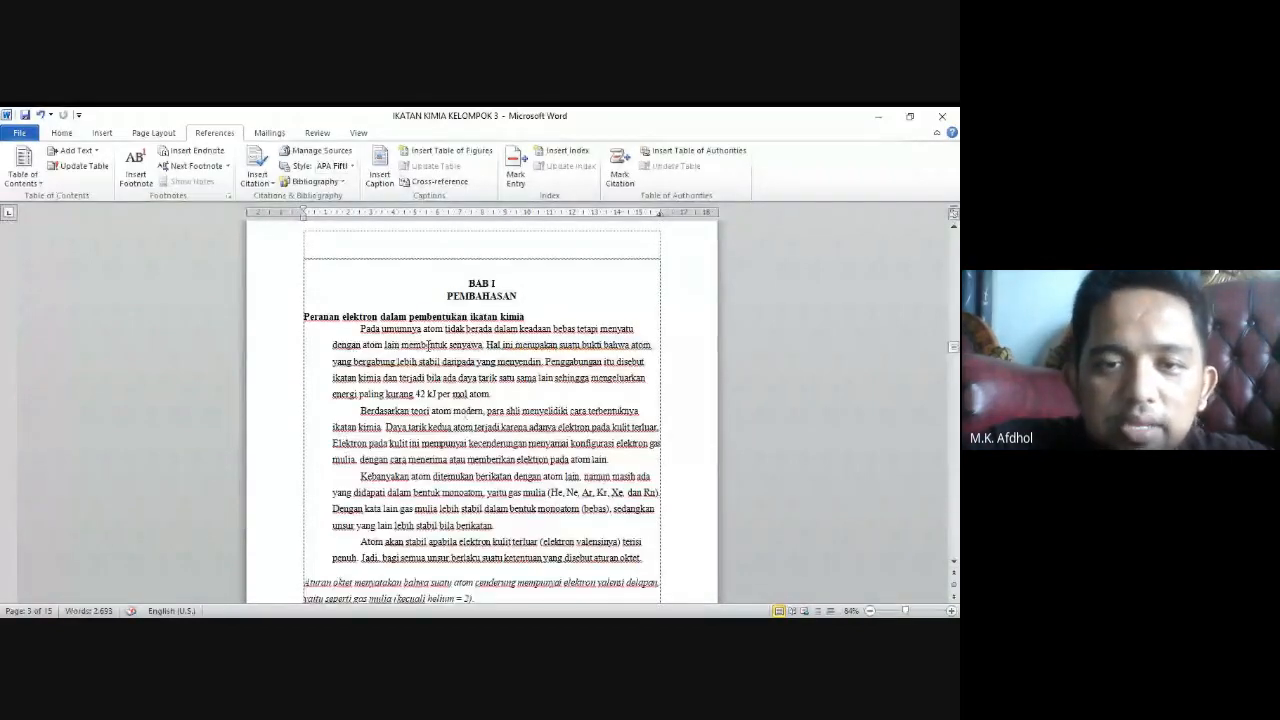
left_click_drag(360, 328, 514, 350)
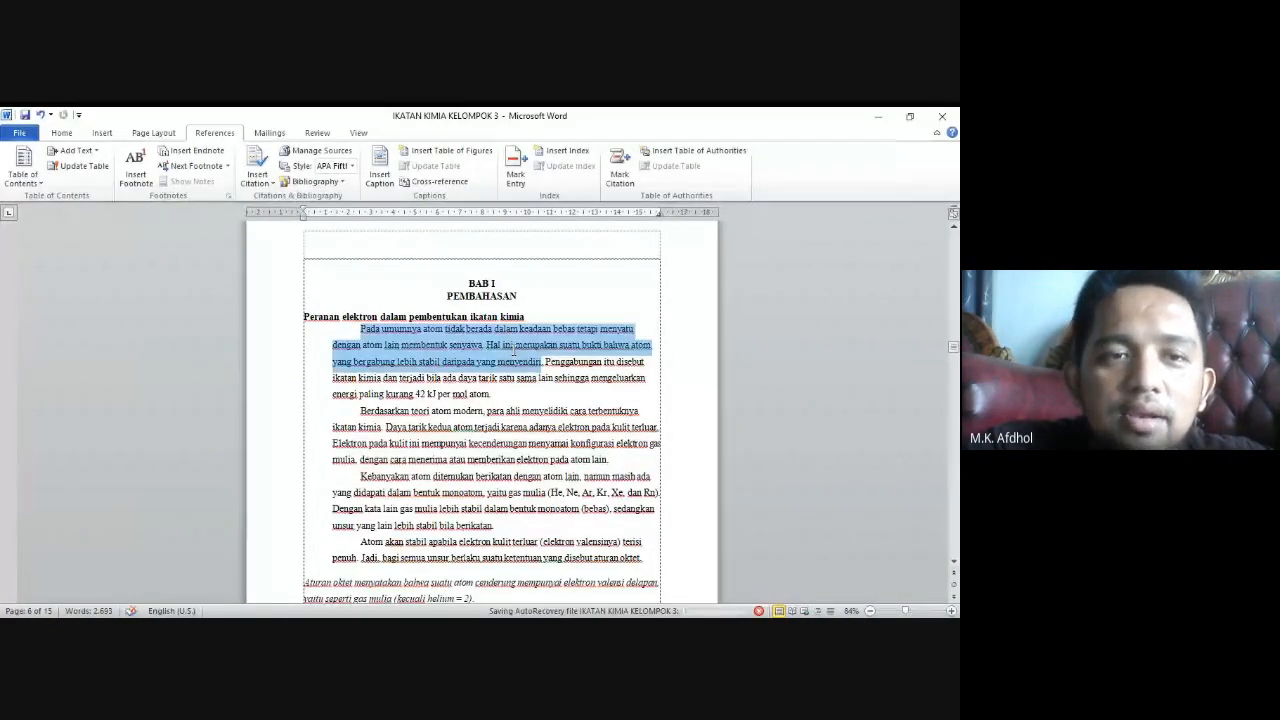
left_click_drag(514, 350, 496, 526)
left_click(62, 133)
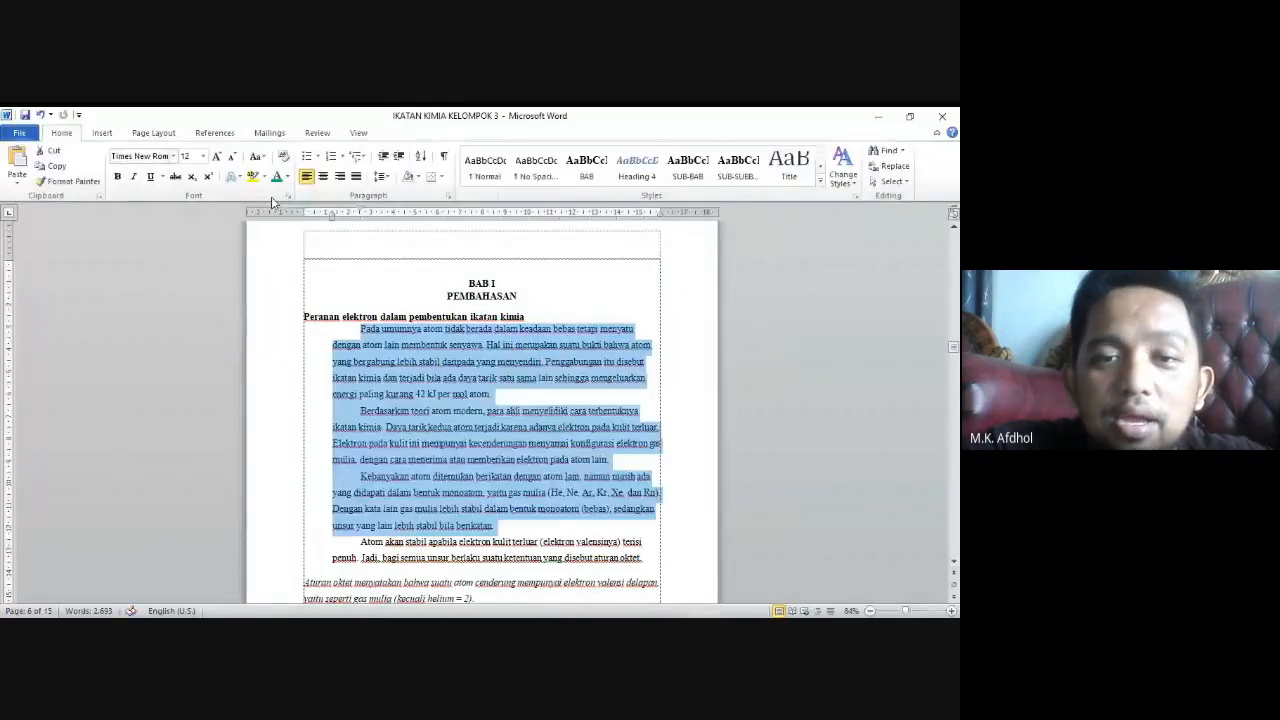
left_click(355, 176)
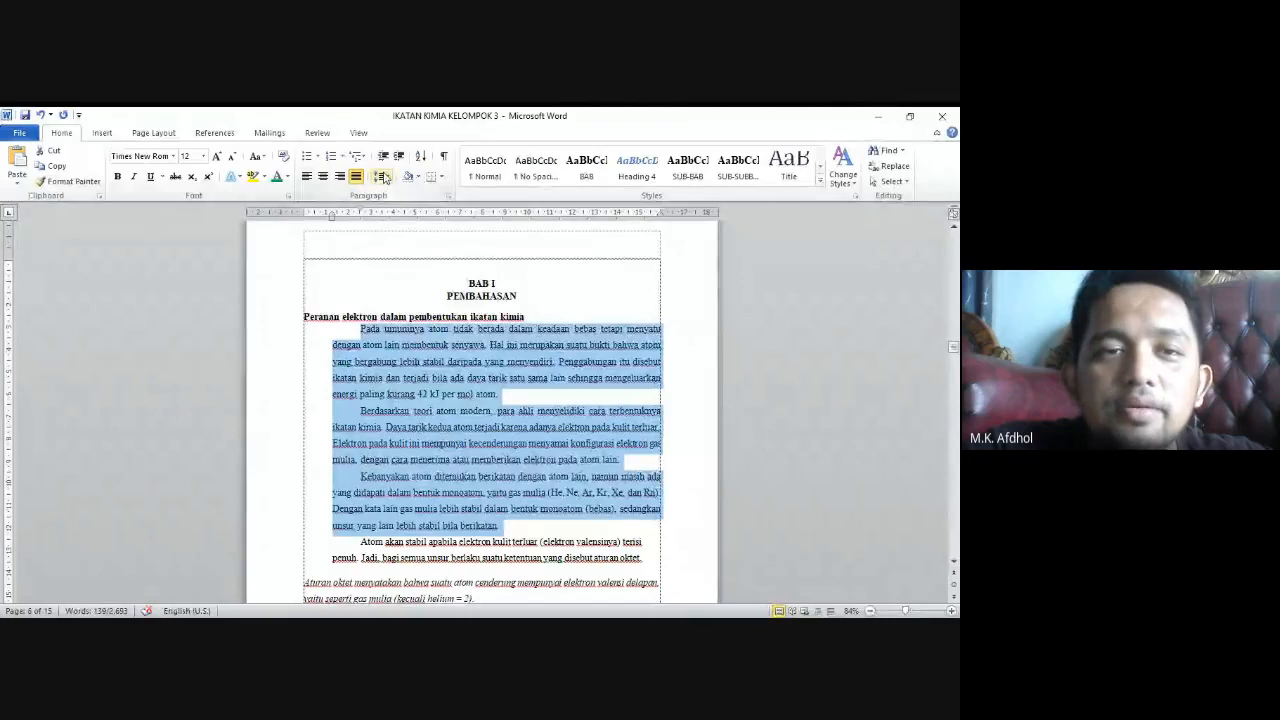
left_click(382, 178)
left_click(403, 231)
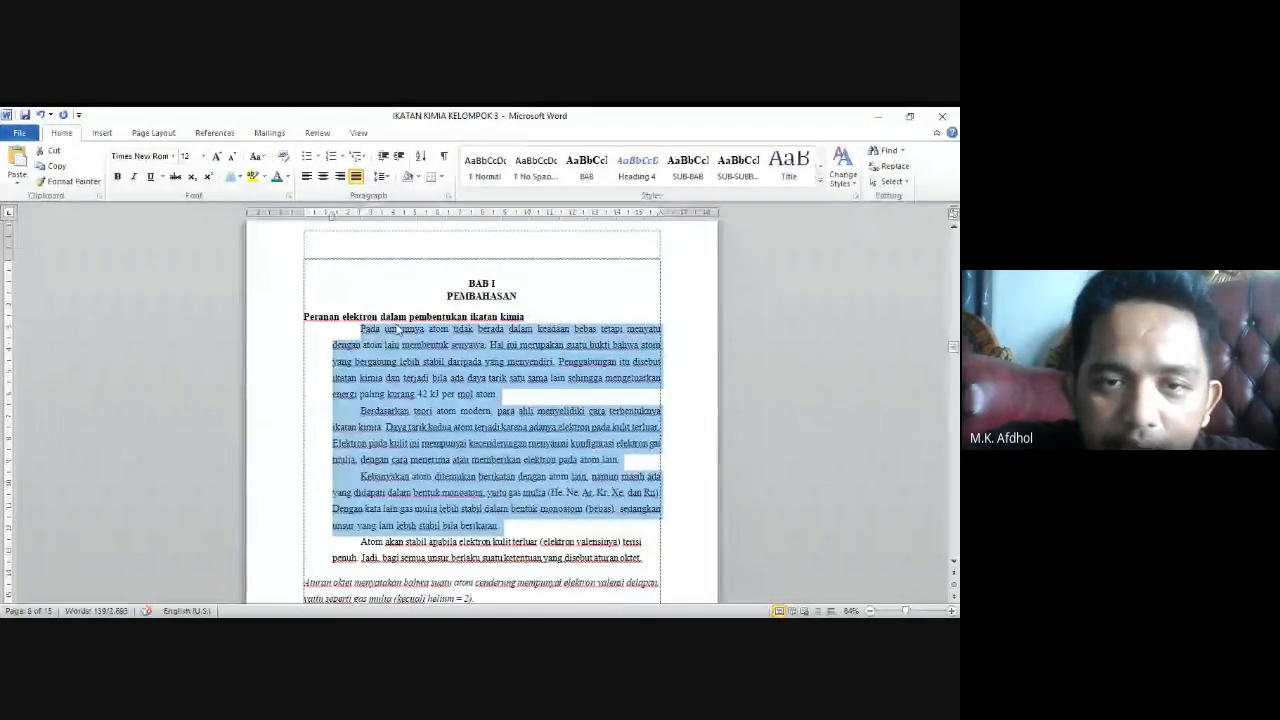
Try a spacing of 54 pt after the "Peranan elektron dalam pembentukan ikatan kimia" subheading
left_click_drag(362, 330, 500, 397)
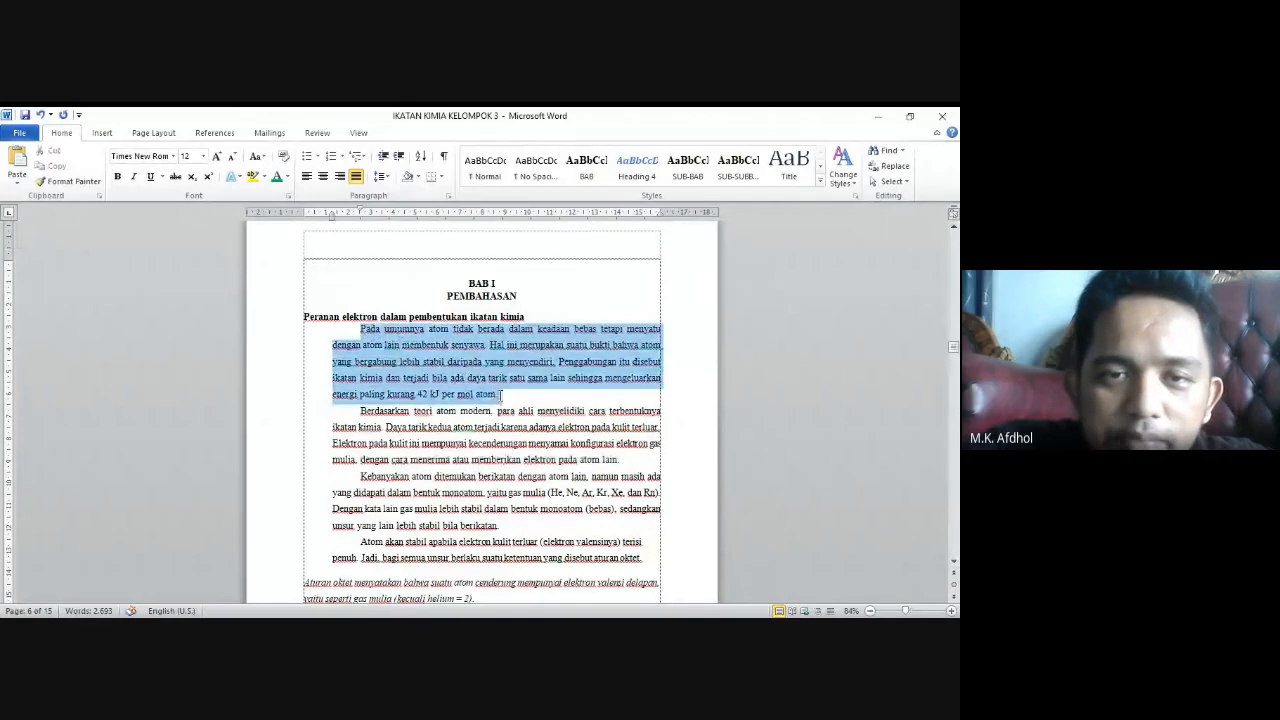
left_click(395, 316)
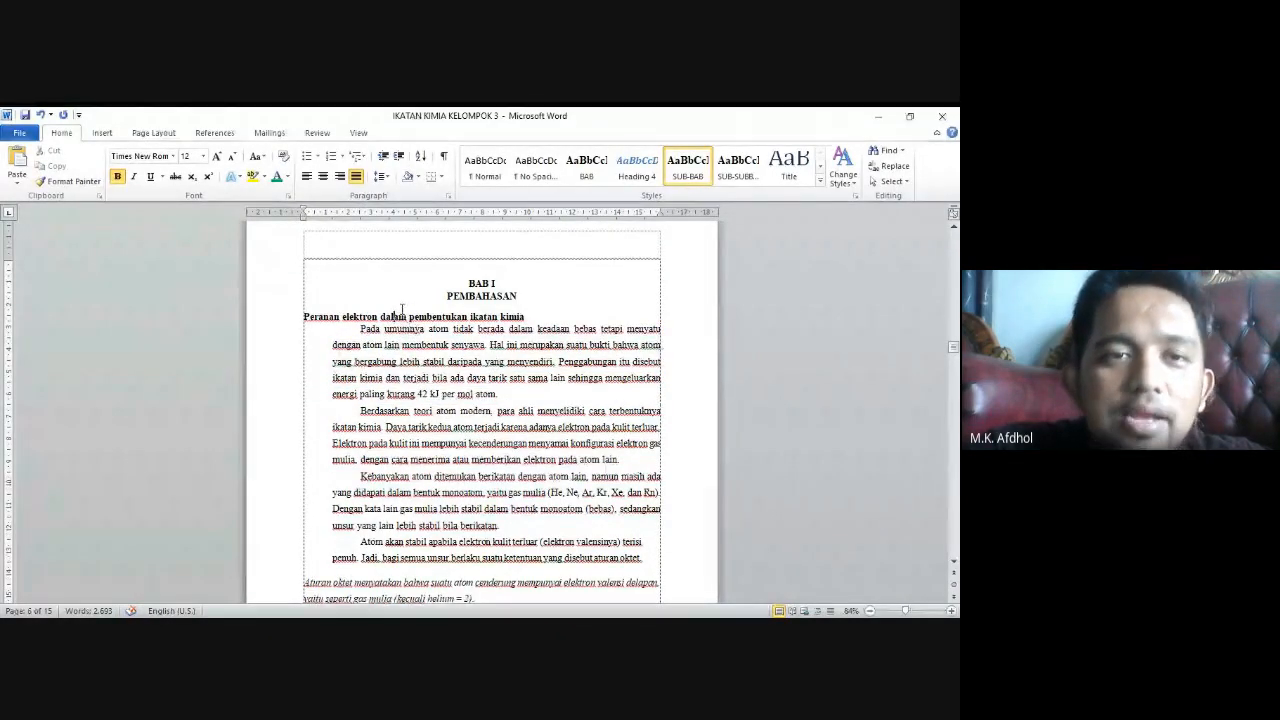
left_click(151, 133)
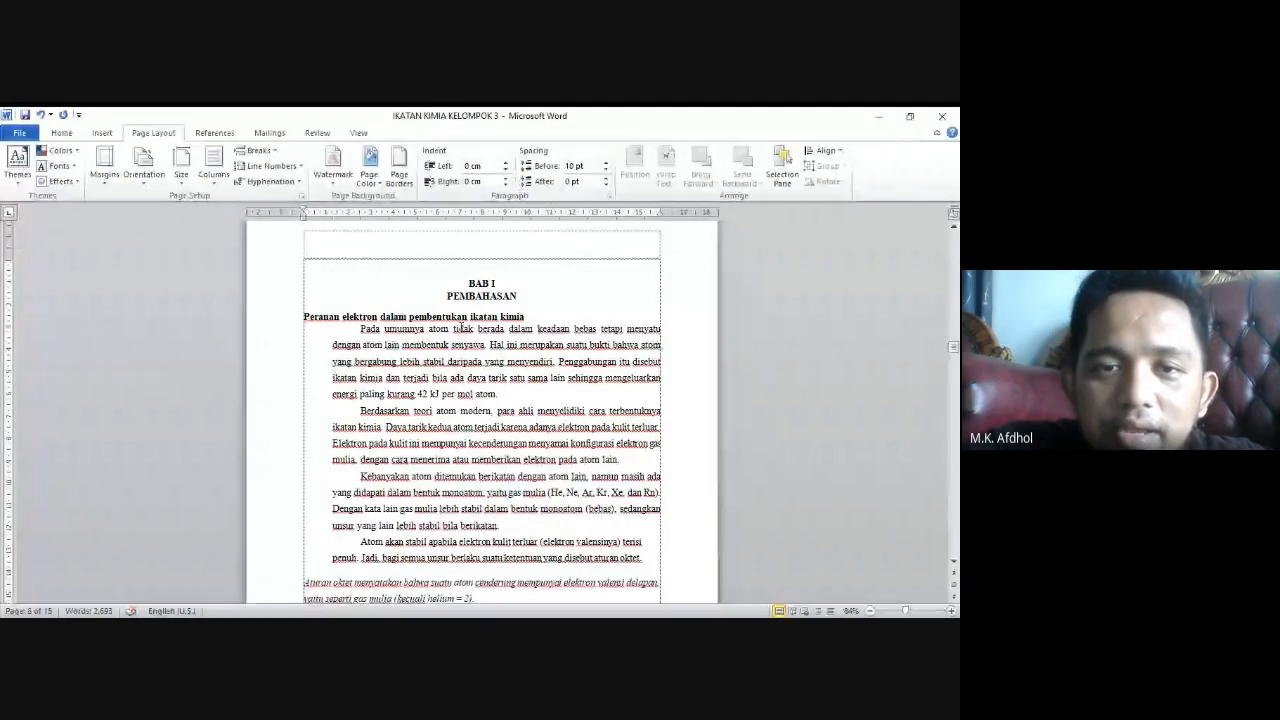
left_click(606, 178)
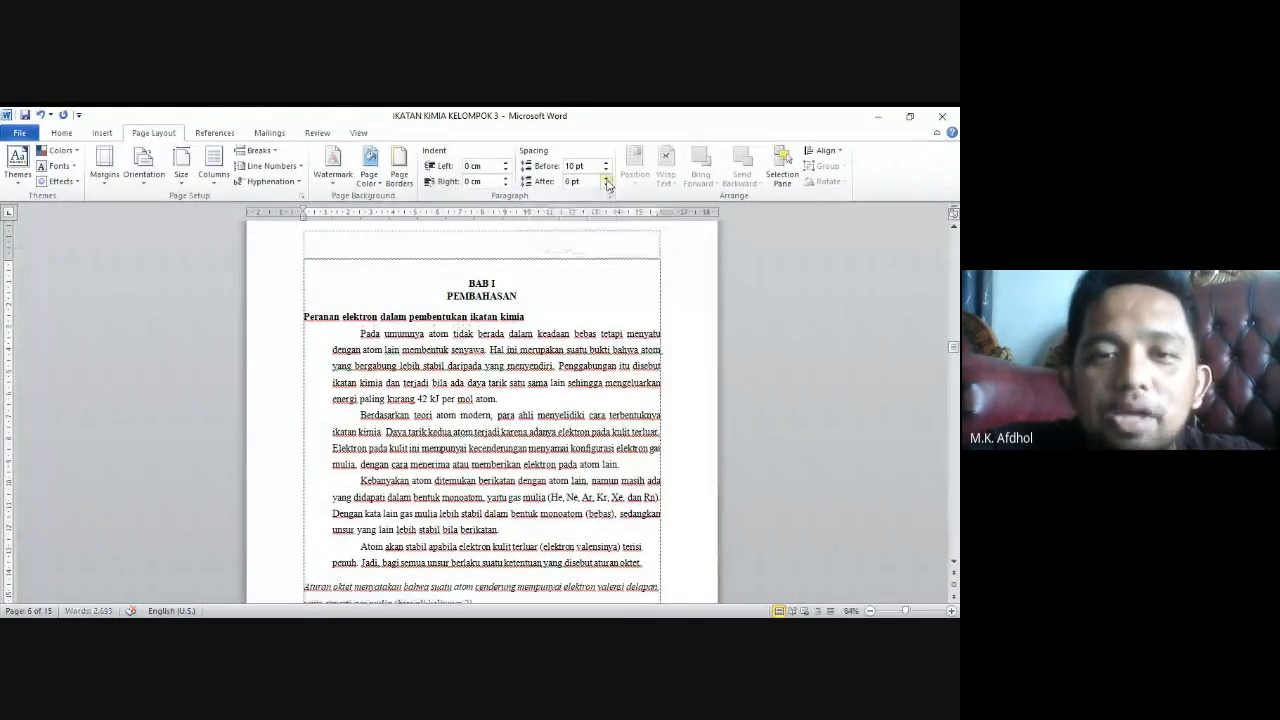
left_click(606, 178)
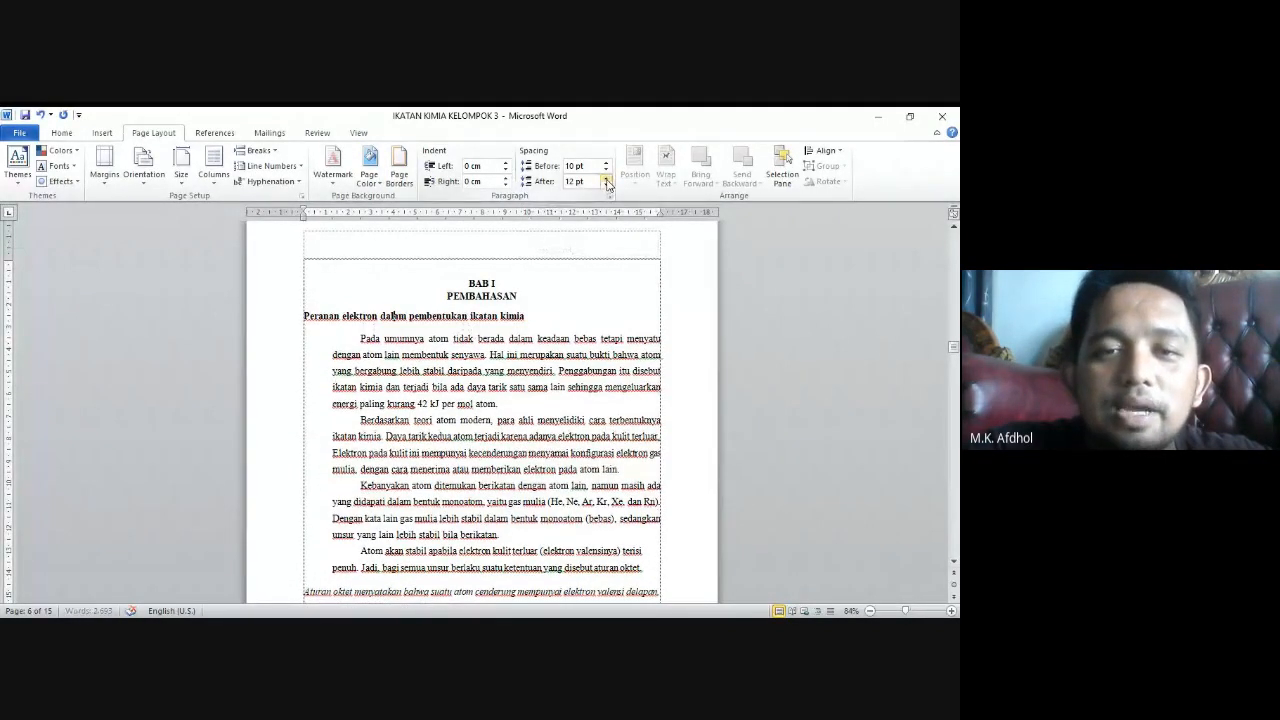
left_click(606, 179)
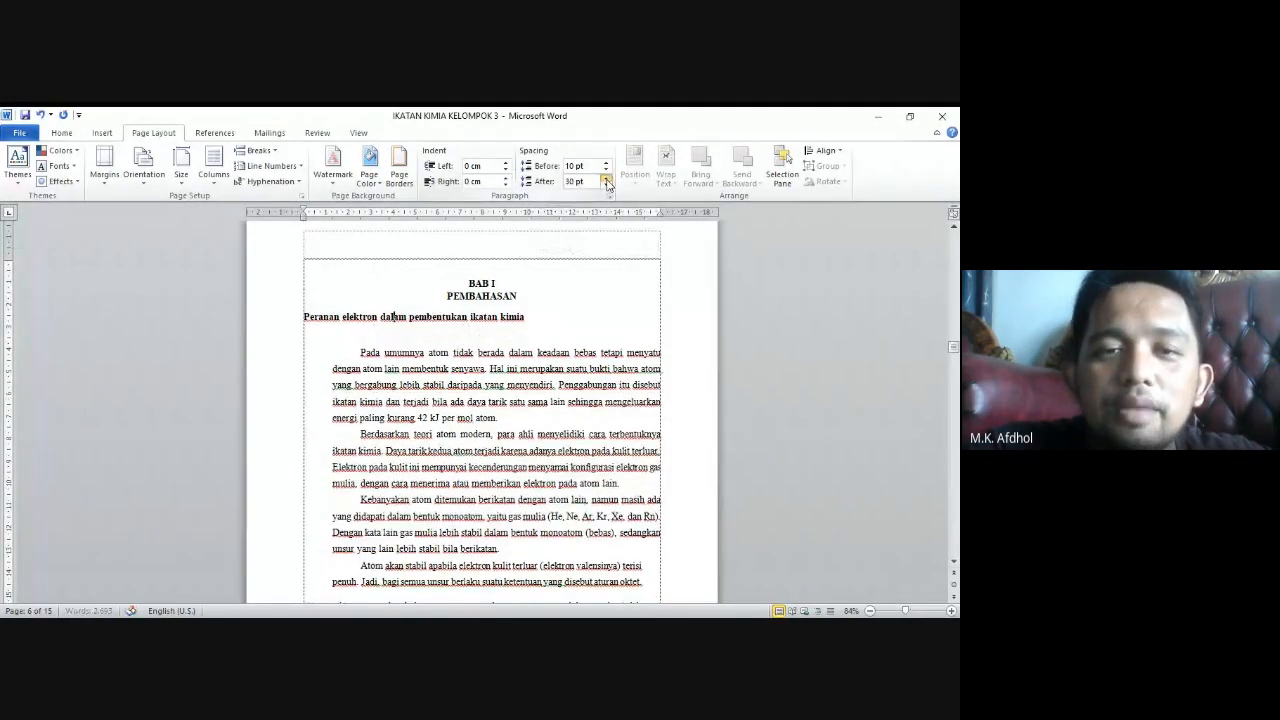
left_click_drag(307, 325, 554, 330)
left_click(403, 370)
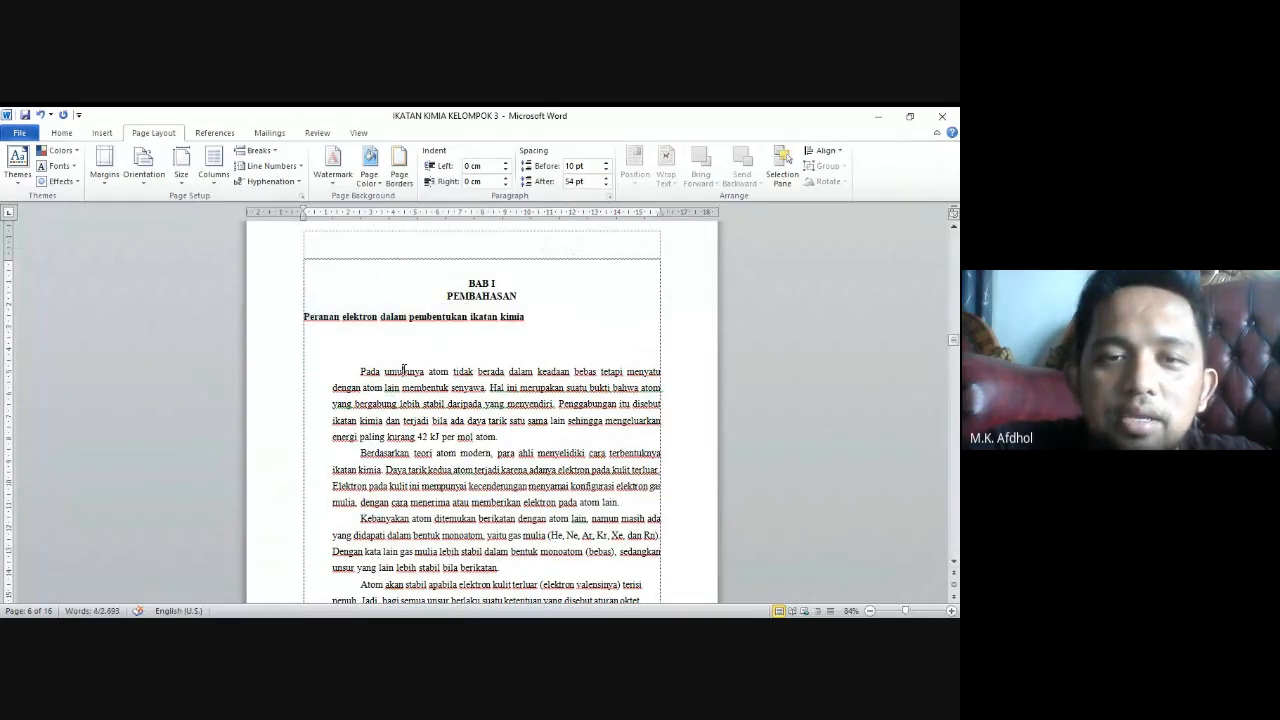
Set the spacing after the "Peranan elektron dalam pembentukan ikatan kimia" subheading to 6 pt
left_click(393, 347)
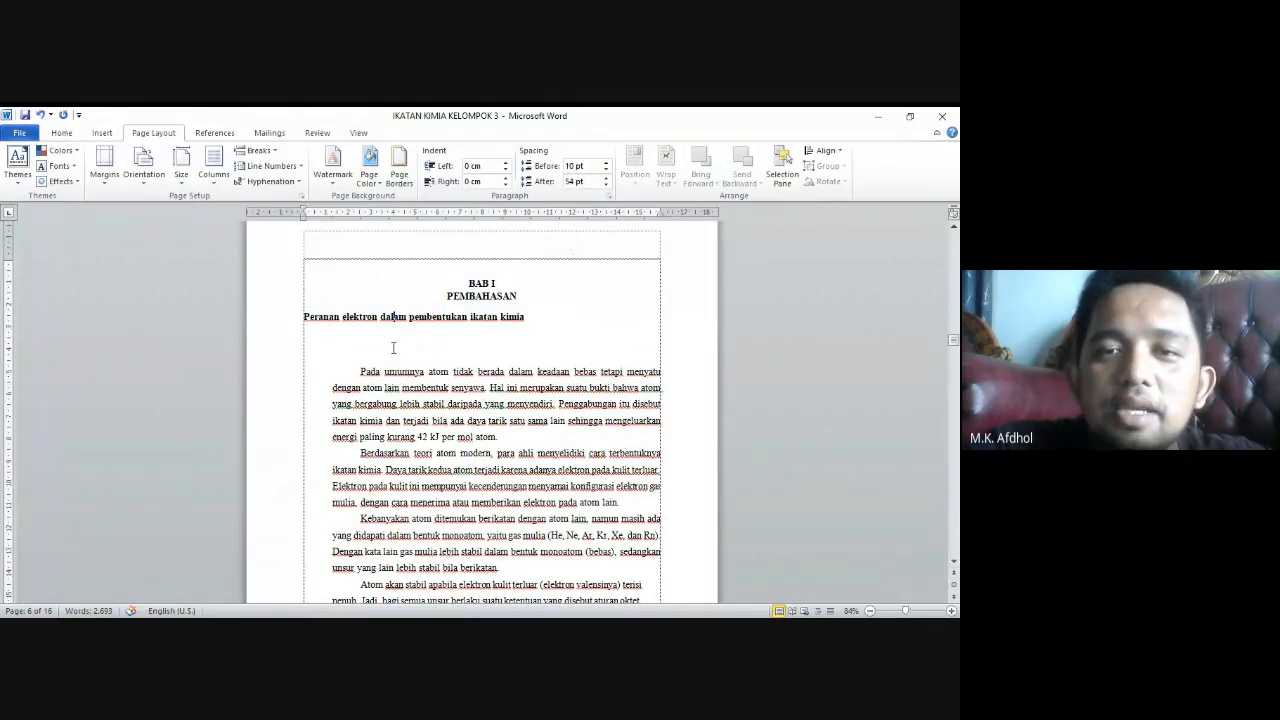
left_click(398, 346)
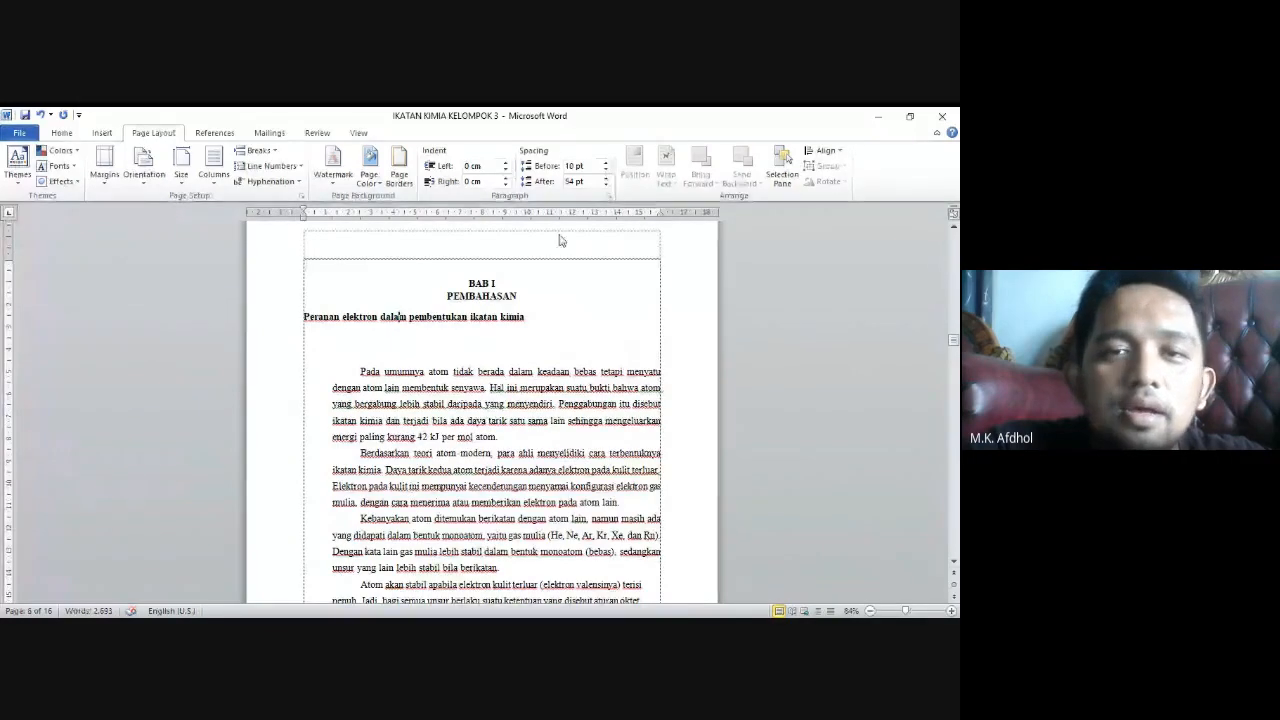
left_click(605, 185)
left_click(605, 186)
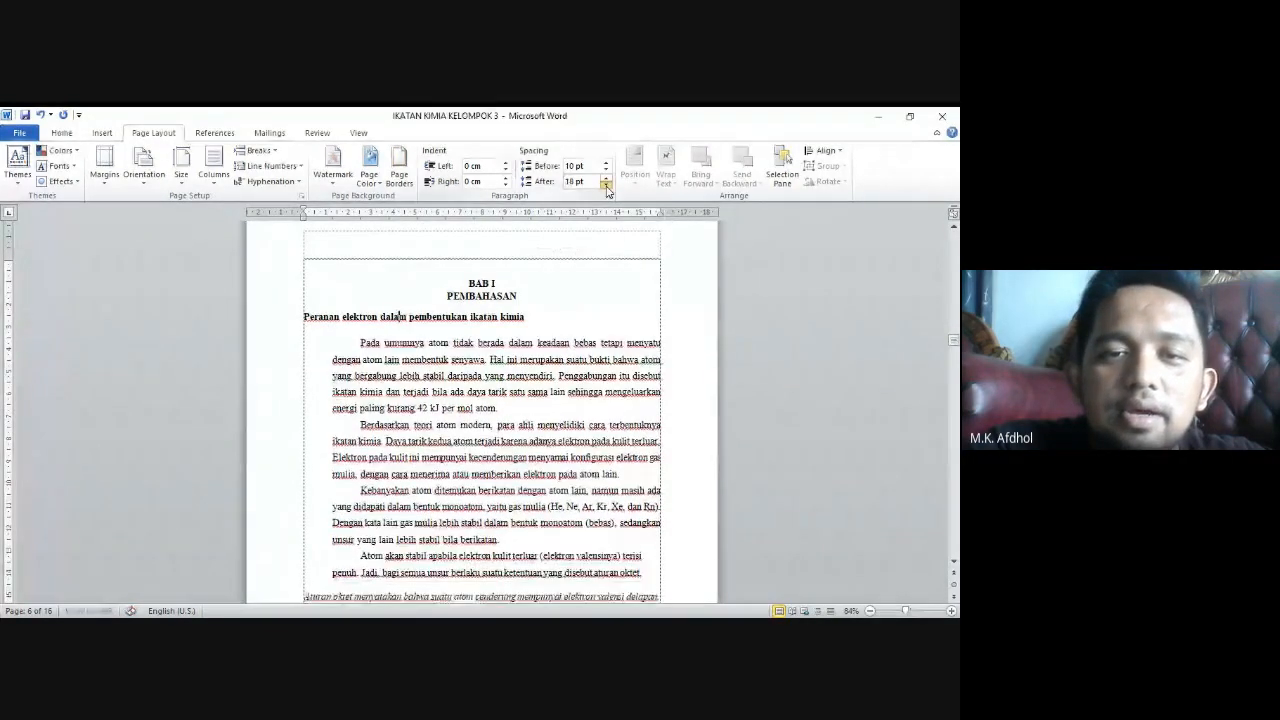
left_click(605, 186)
left_click(605, 186)
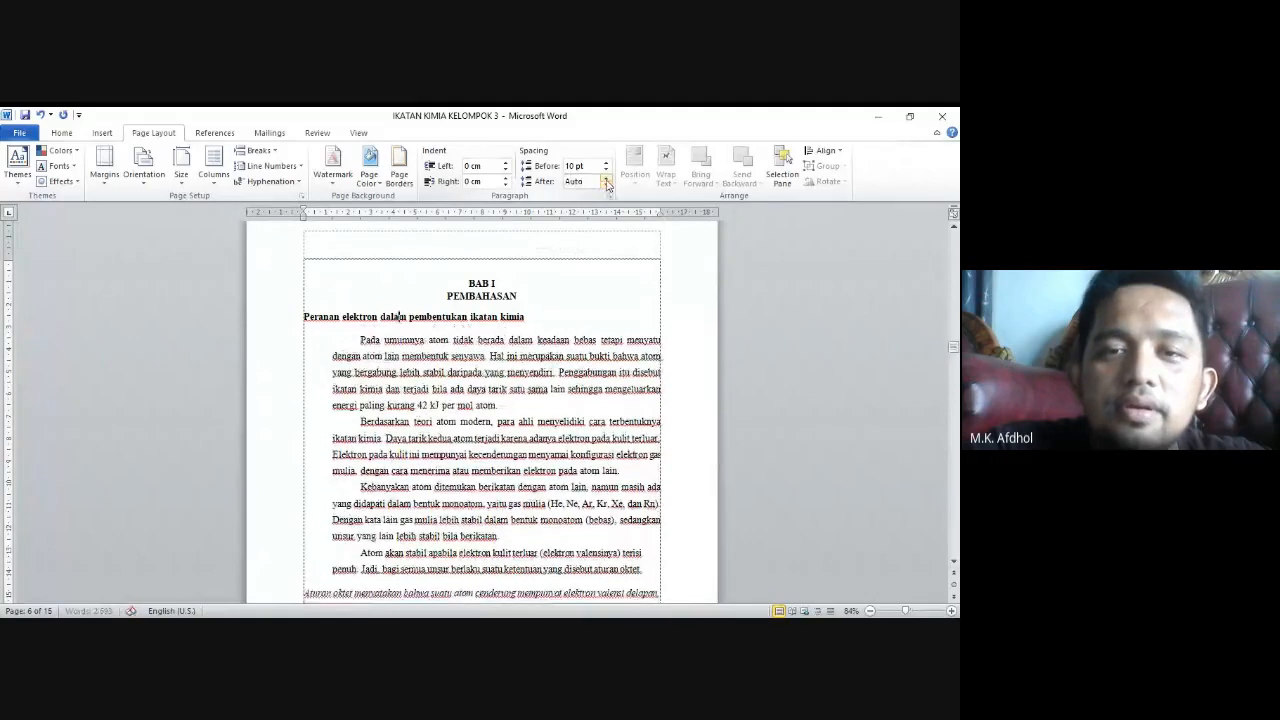
left_click(605, 178)
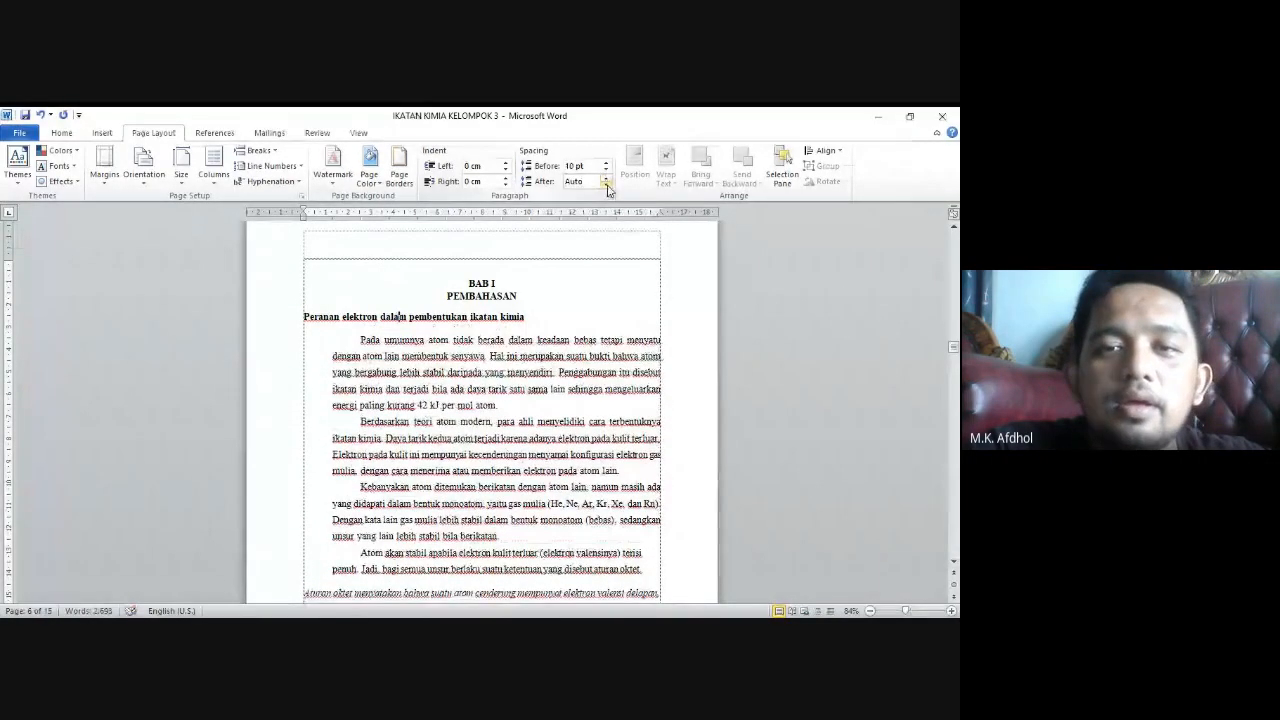
left_click(605, 185)
left_click(605, 178)
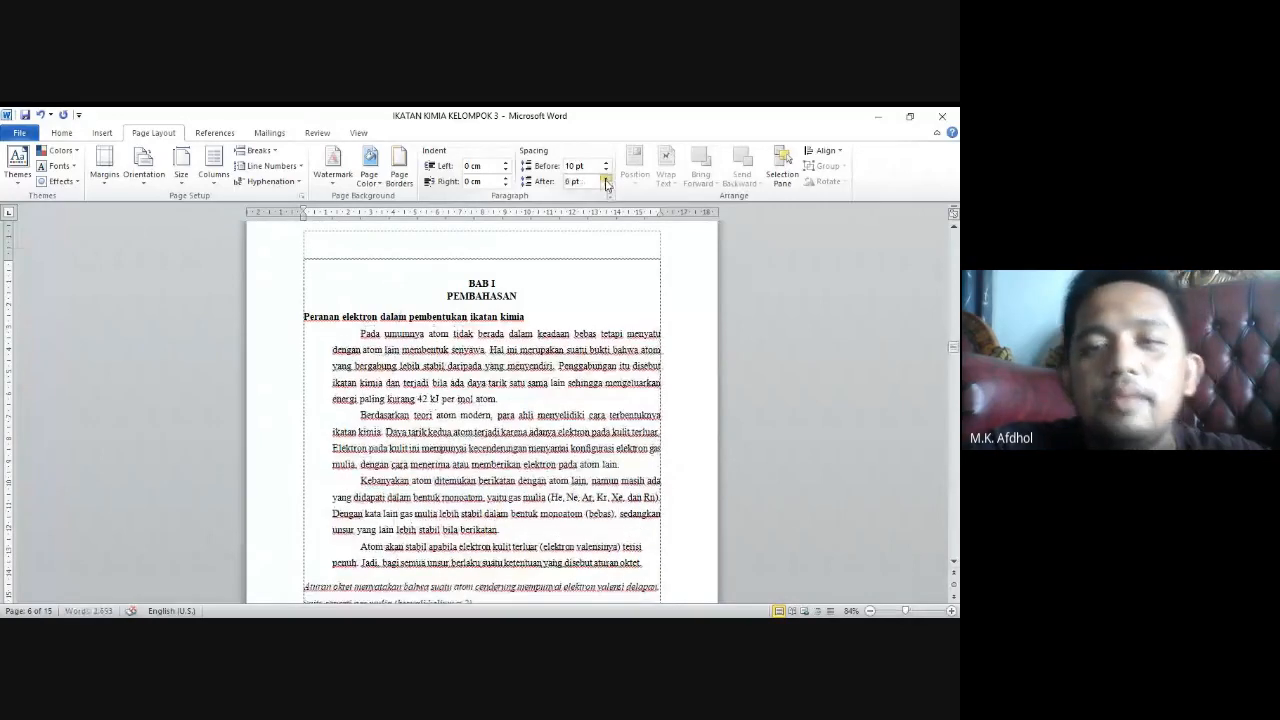
left_click(547, 366)
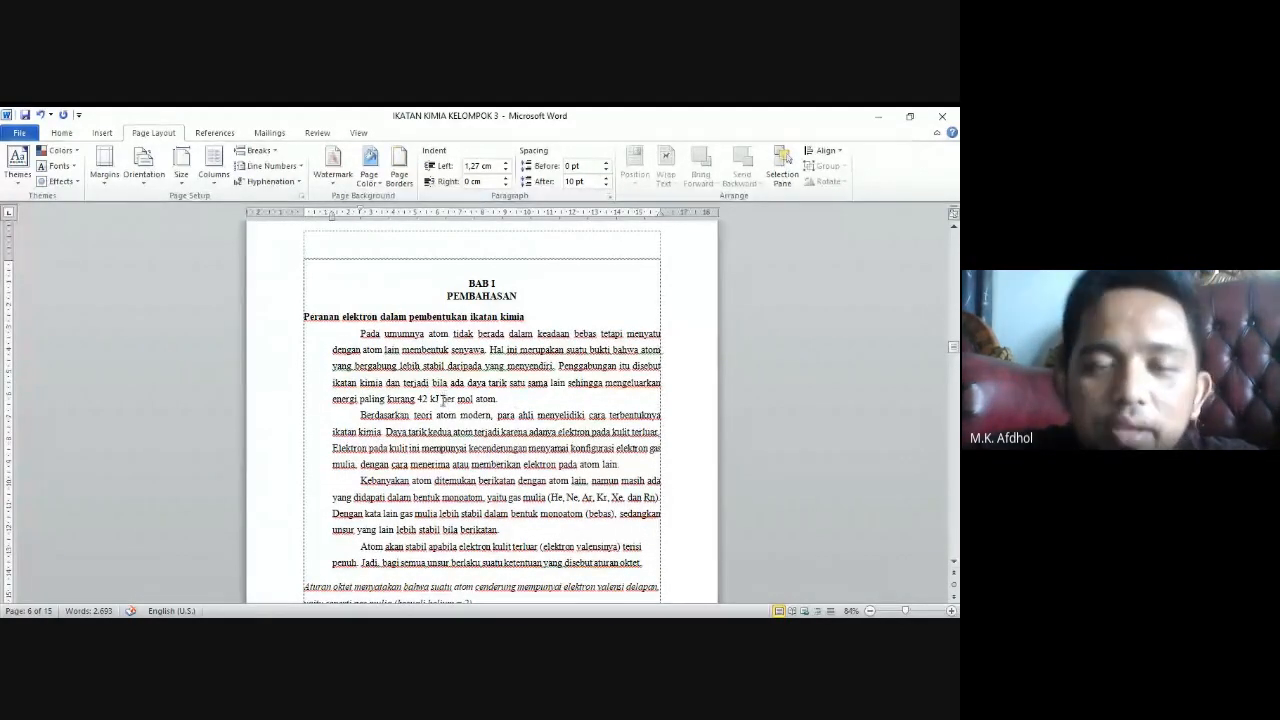
Format all entries of the table of contents under "DAFTAR ISI" in 12 pt Times New Roman
scroll(462, 393, "up", 10)
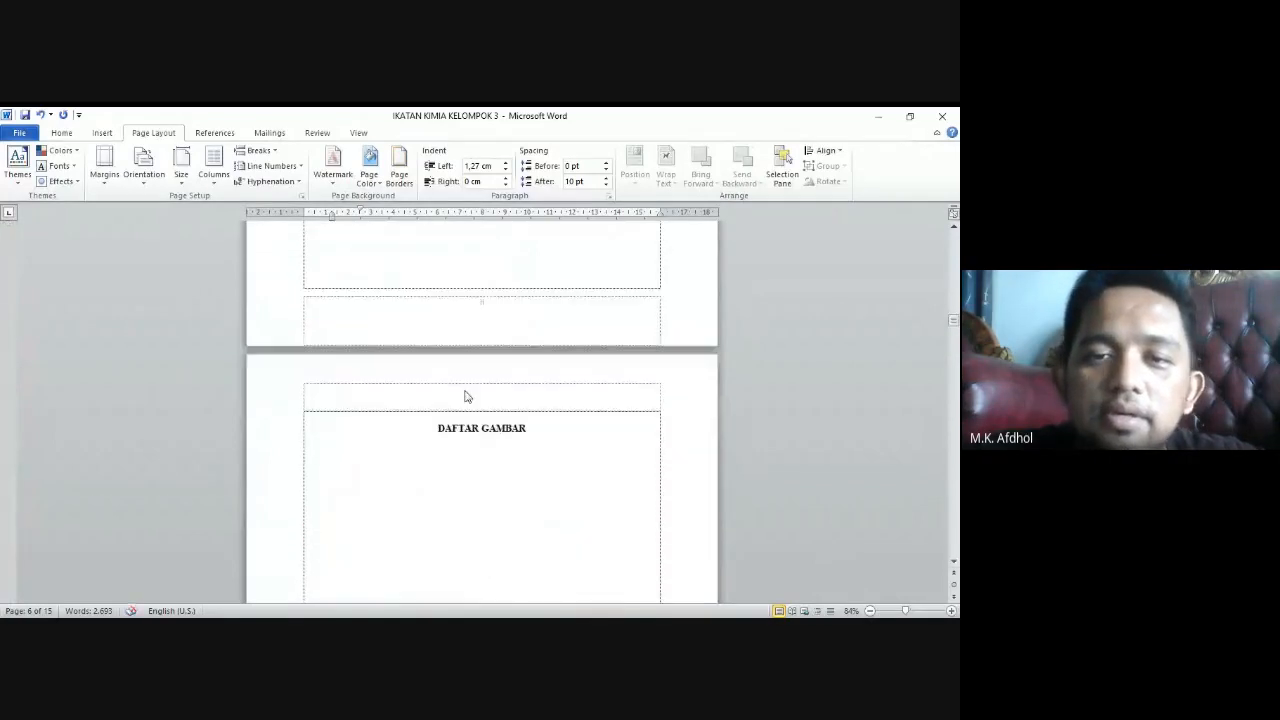
scroll(465, 397, "up", 5)
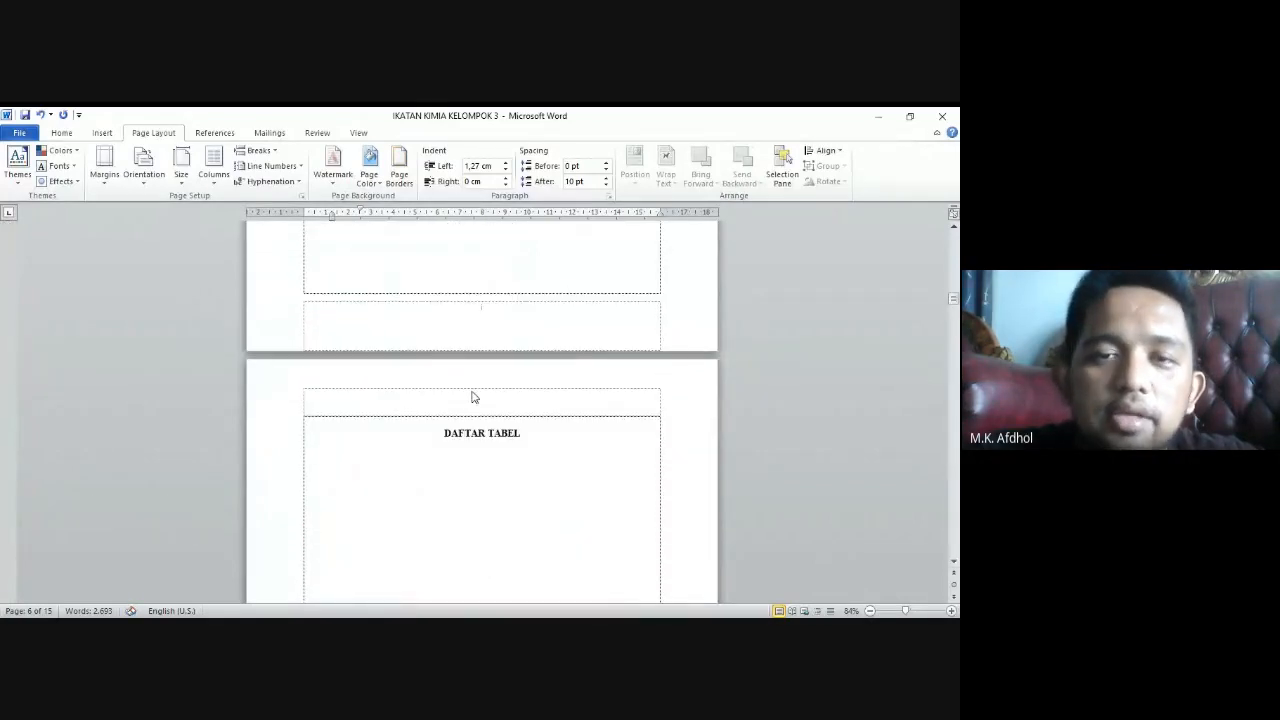
scroll(472, 396, "up", 5)
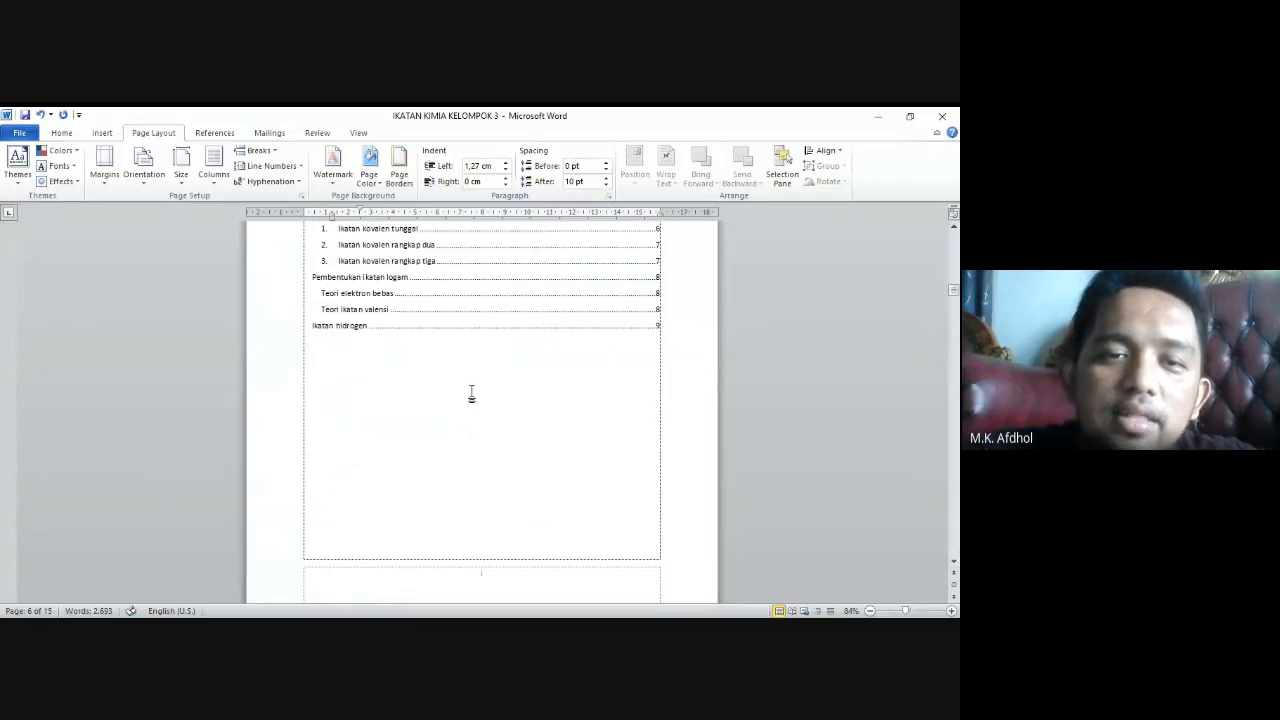
left_click(471, 393)
scroll(471, 393, "up", 3)
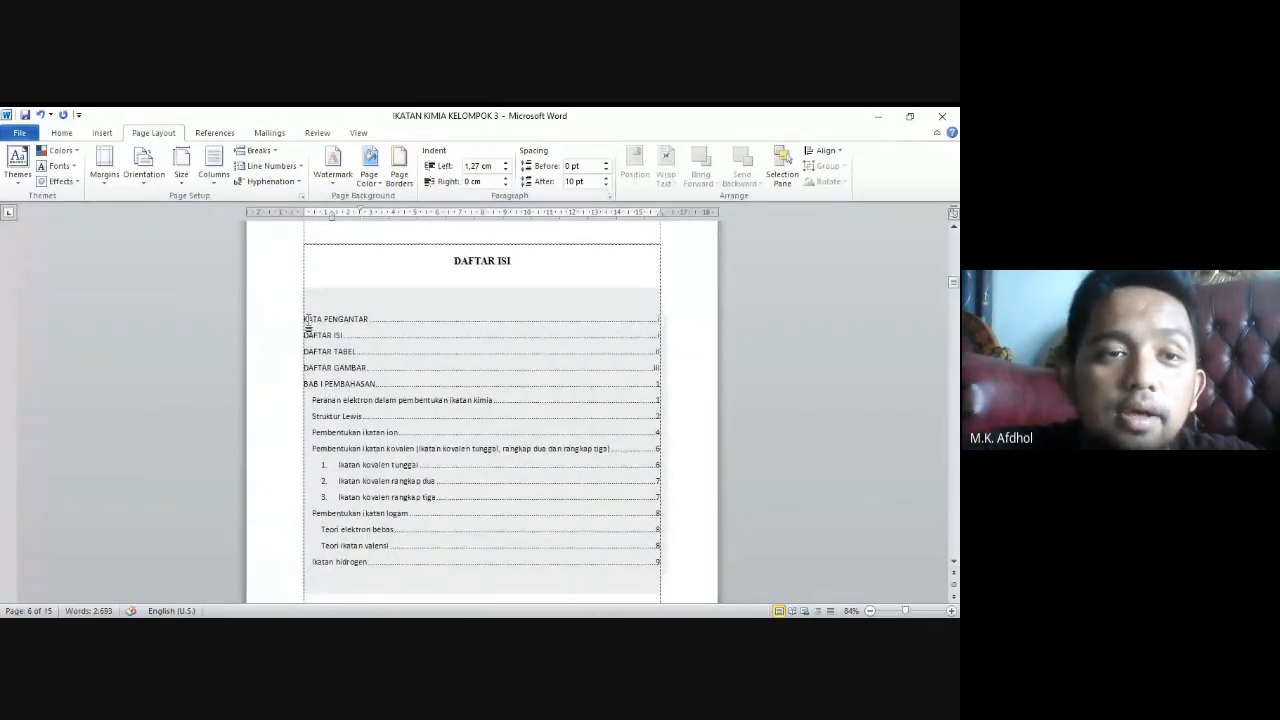
left_click_drag(308, 325, 312, 562)
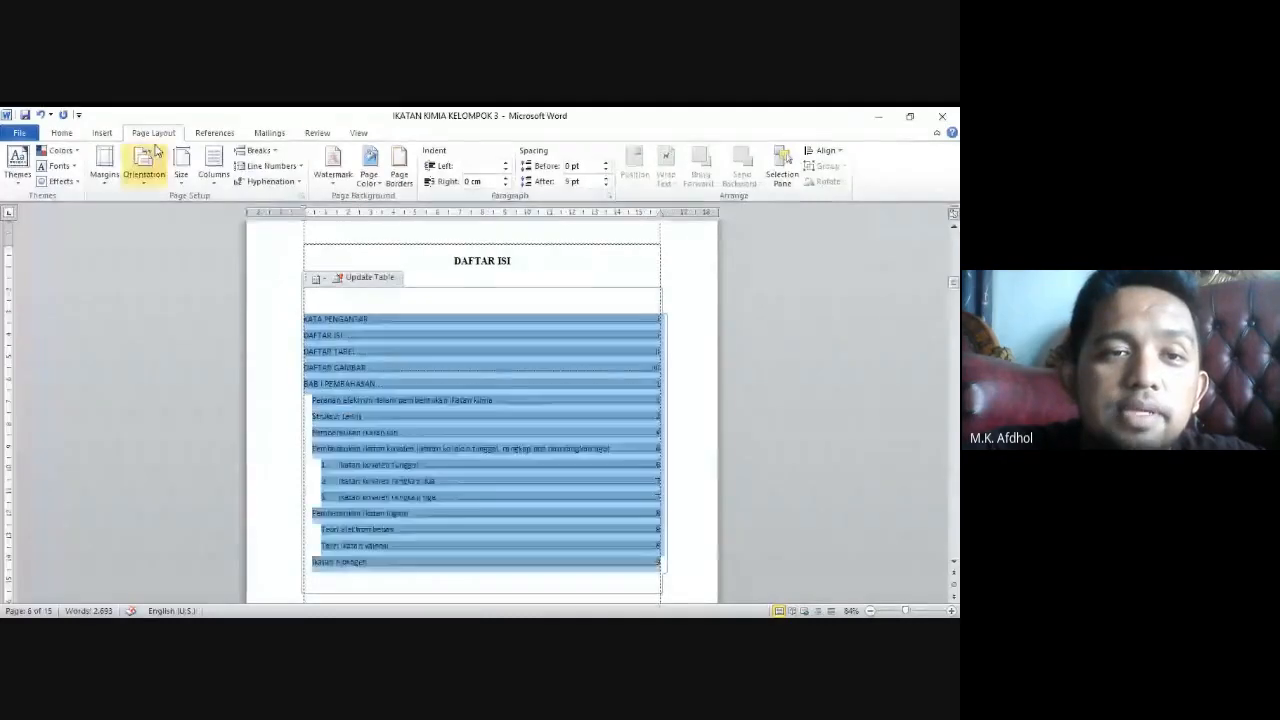
left_click(61, 132)
left_click(202, 157)
left_click(190, 220)
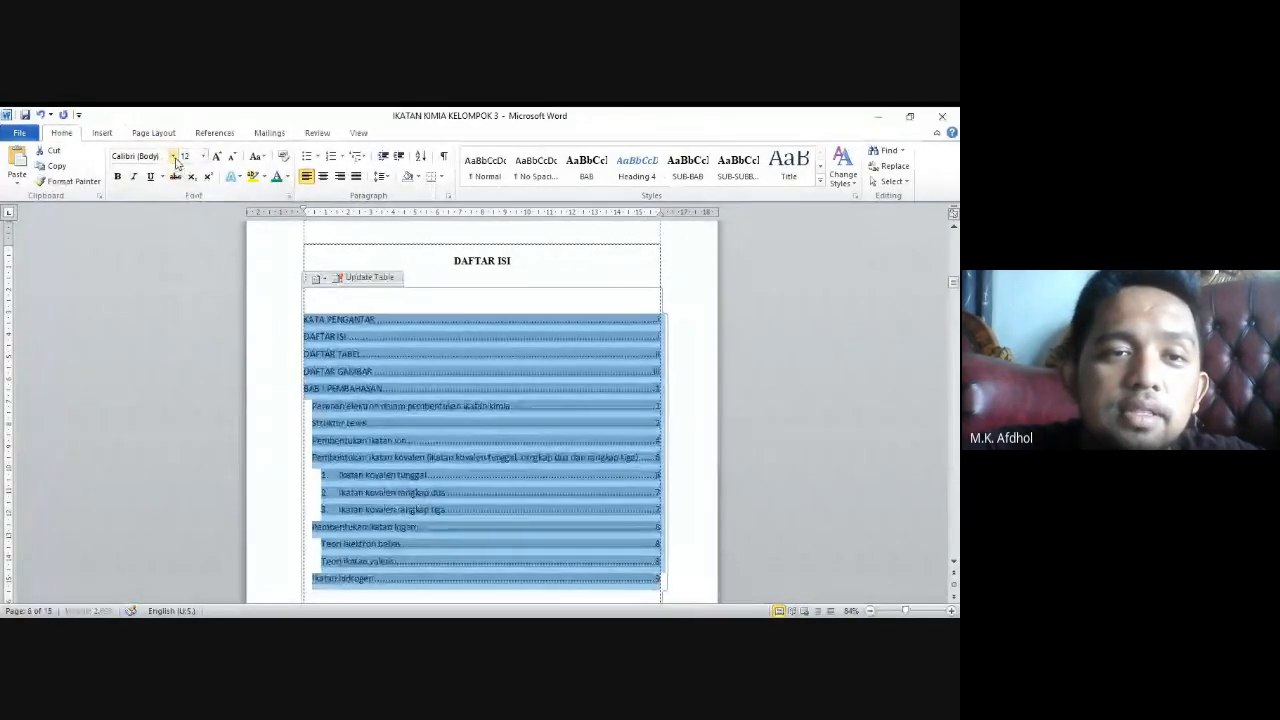
left_click(175, 158)
left_click(165, 226)
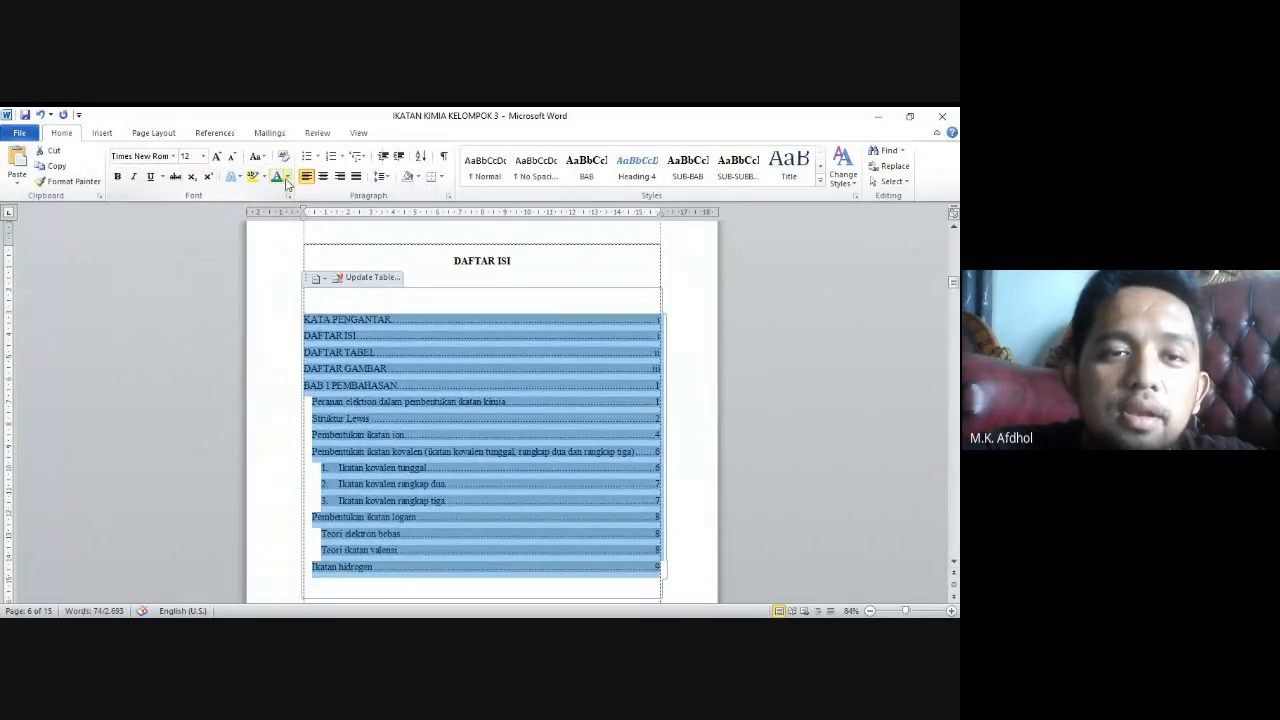
Set the font color of all table of contents entries to black
left_click(287, 178)
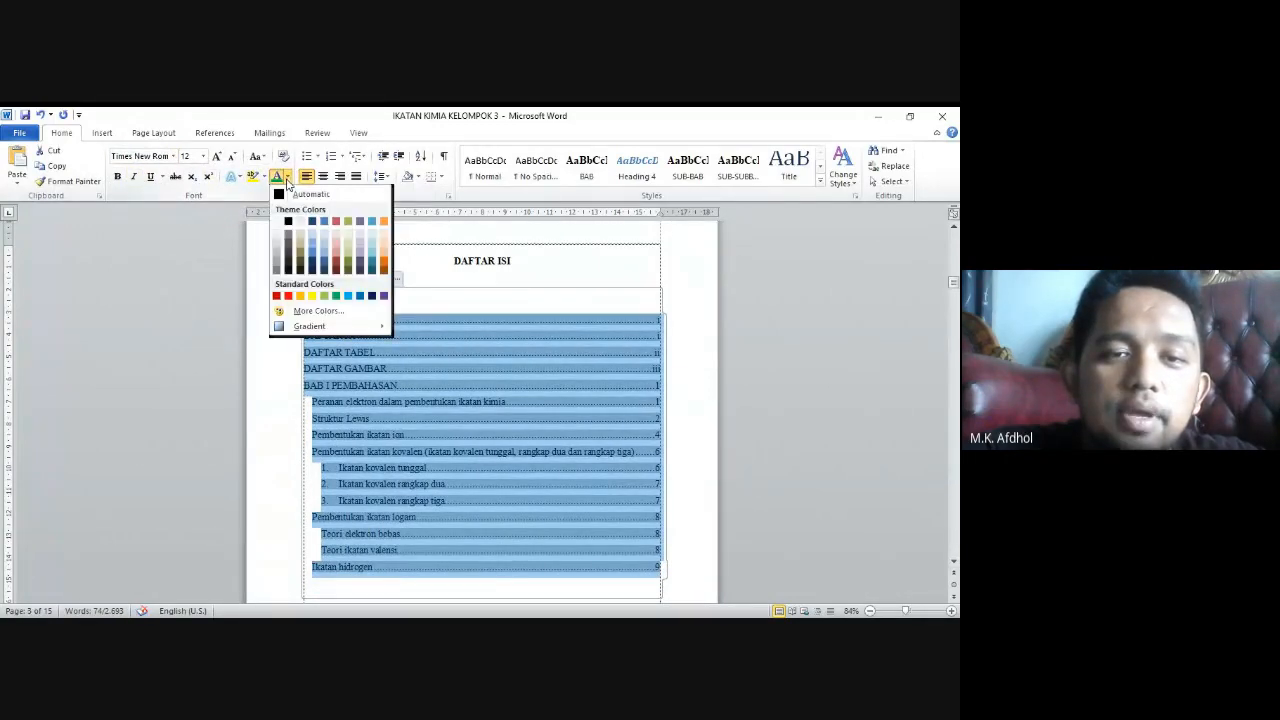
left_click(288, 222)
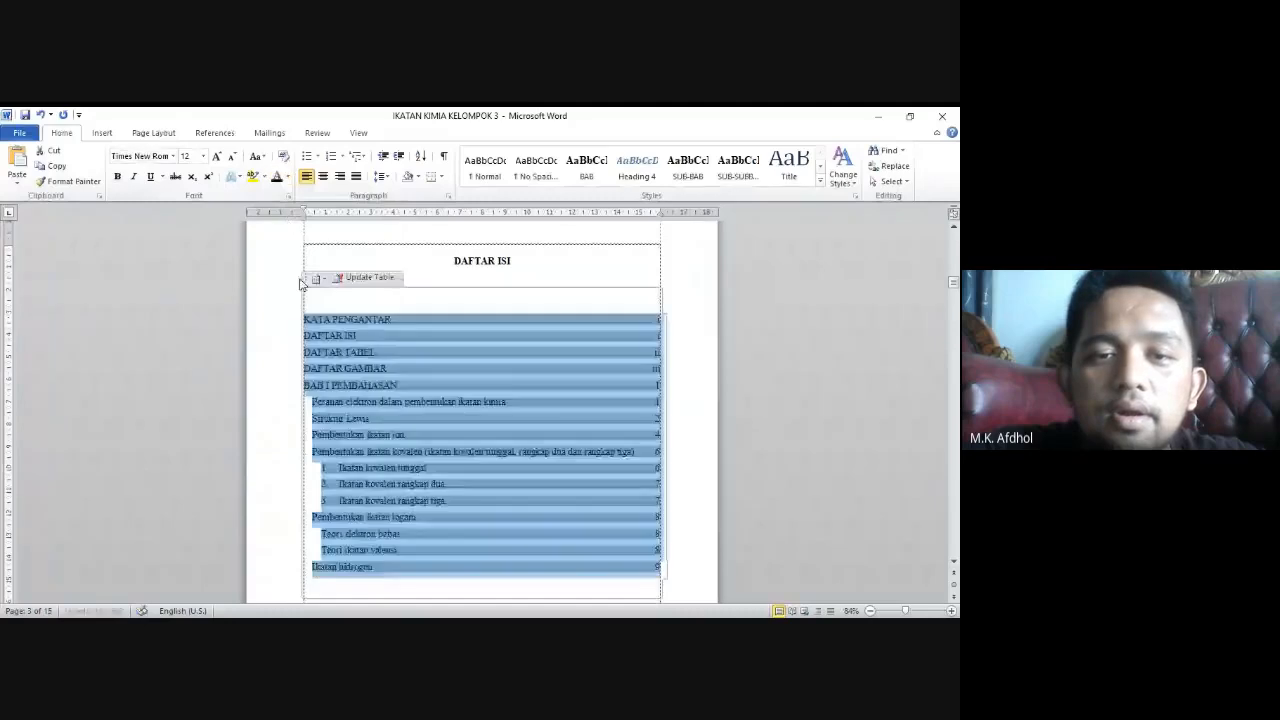
left_click(465, 388)
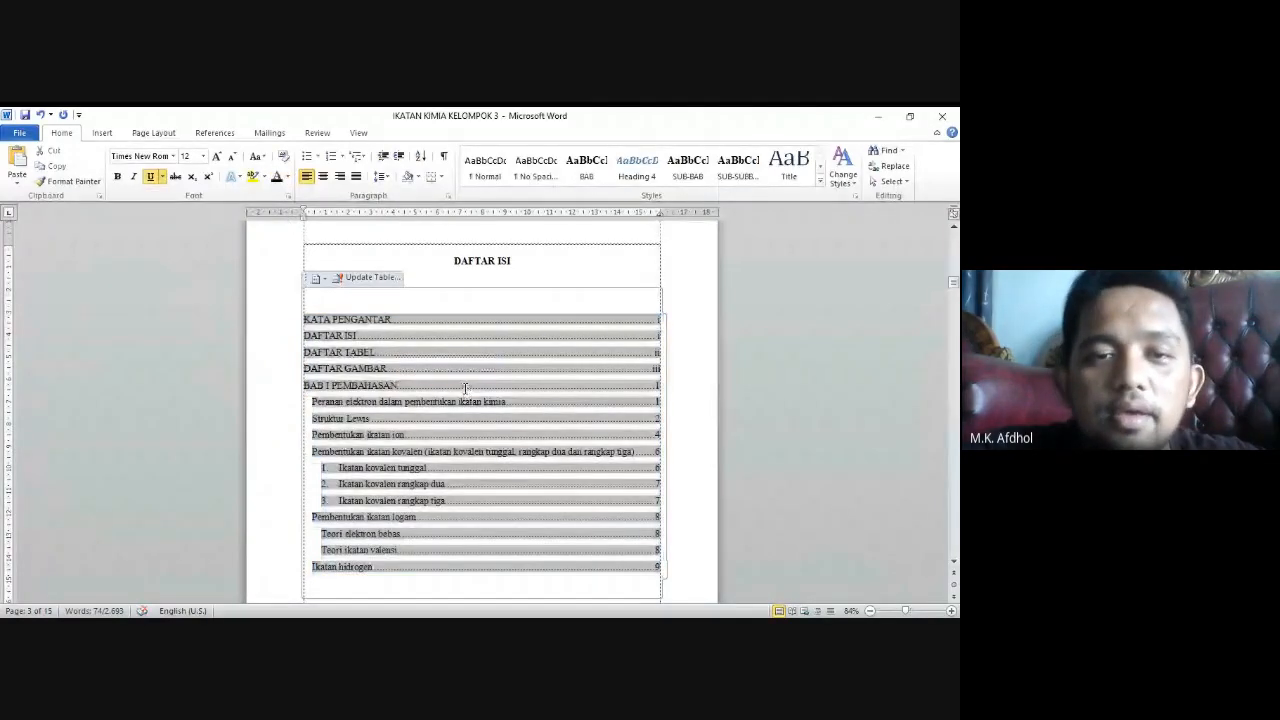
Check the formatted table of contents and the pages that follow it up to "BAB I PEMBAHASAN"
scroll(466, 390, "down", 2)
left_click(503, 451)
scroll(505, 453, "up", 1)
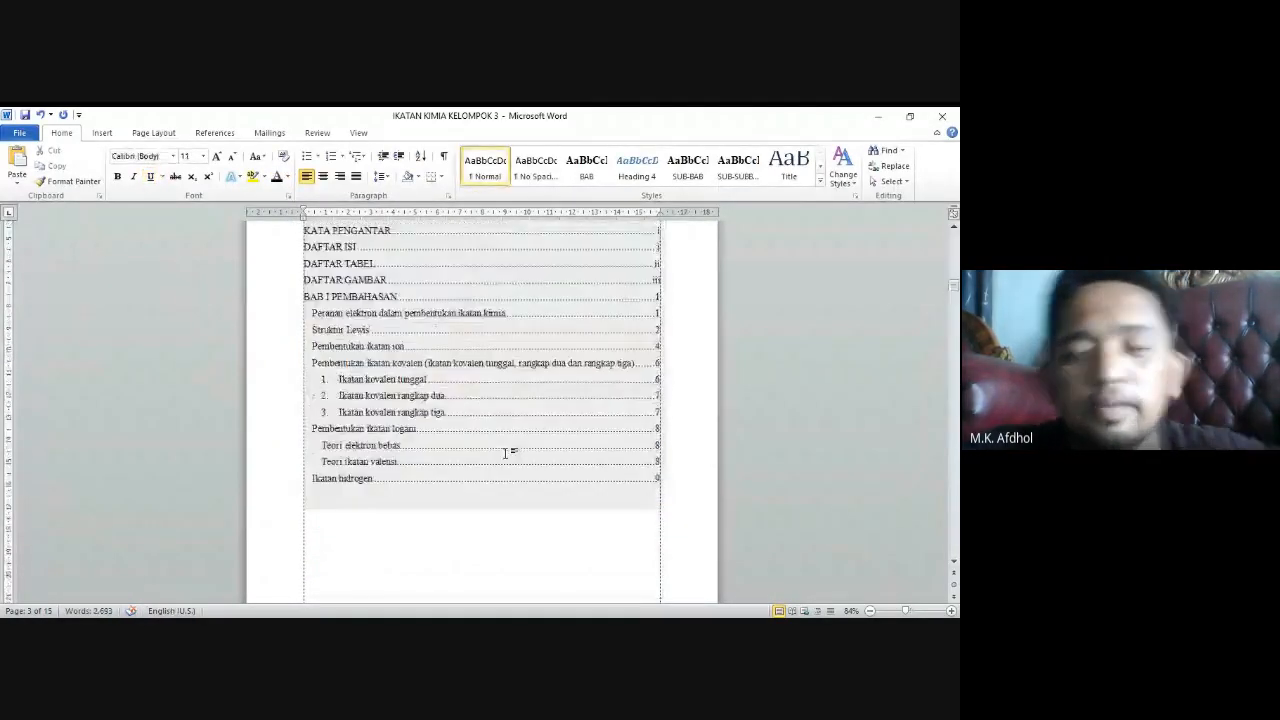
scroll(505, 453, "down", 1)
left_click(491, 526)
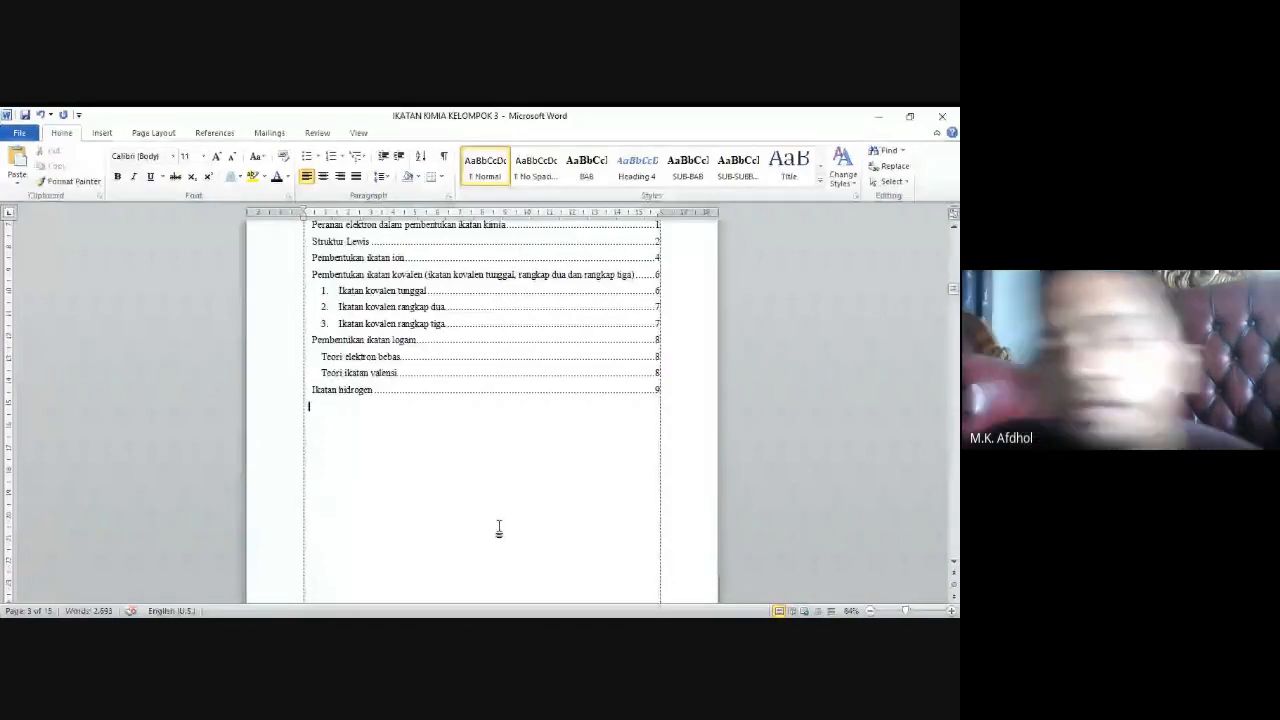
scroll(500, 528, "down", 5)
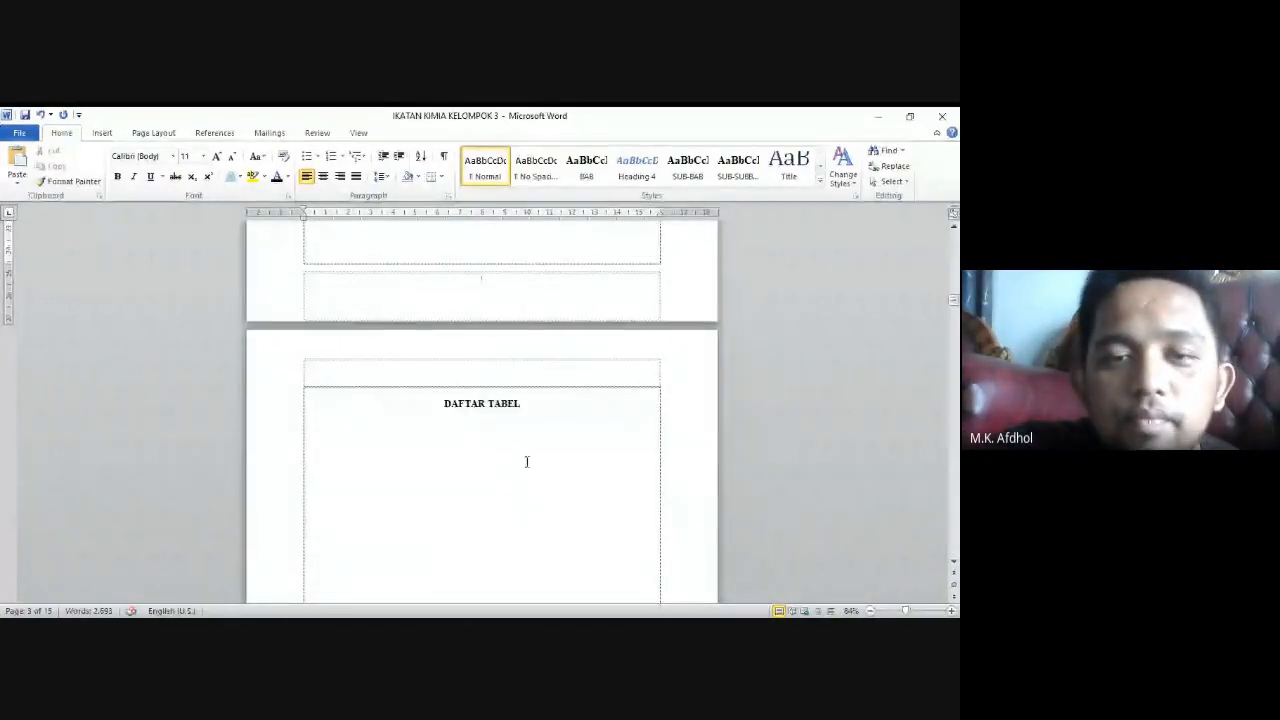
scroll(540, 388, "down", 6)
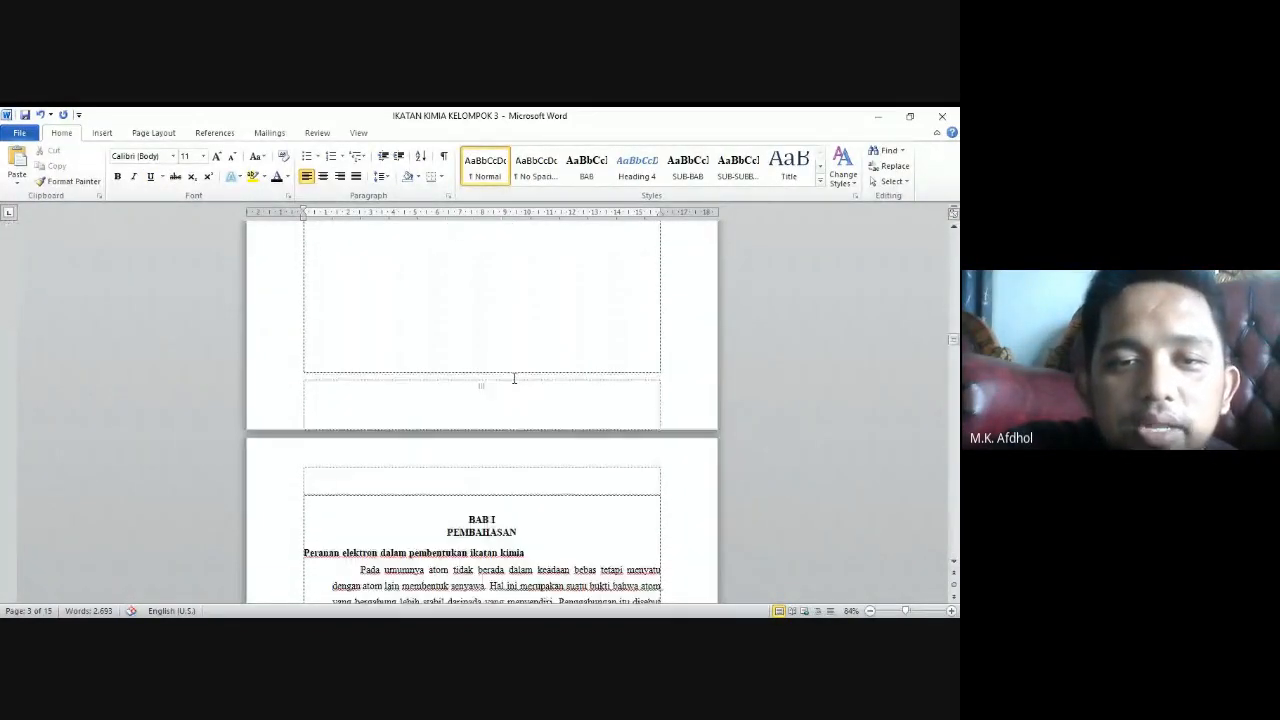
Look through the body pages after "BAB I PEMBAHASAN" for the tables in the Lewis structure example
scroll(514, 378, "down", 4)
scroll(515, 357, "down", 15)
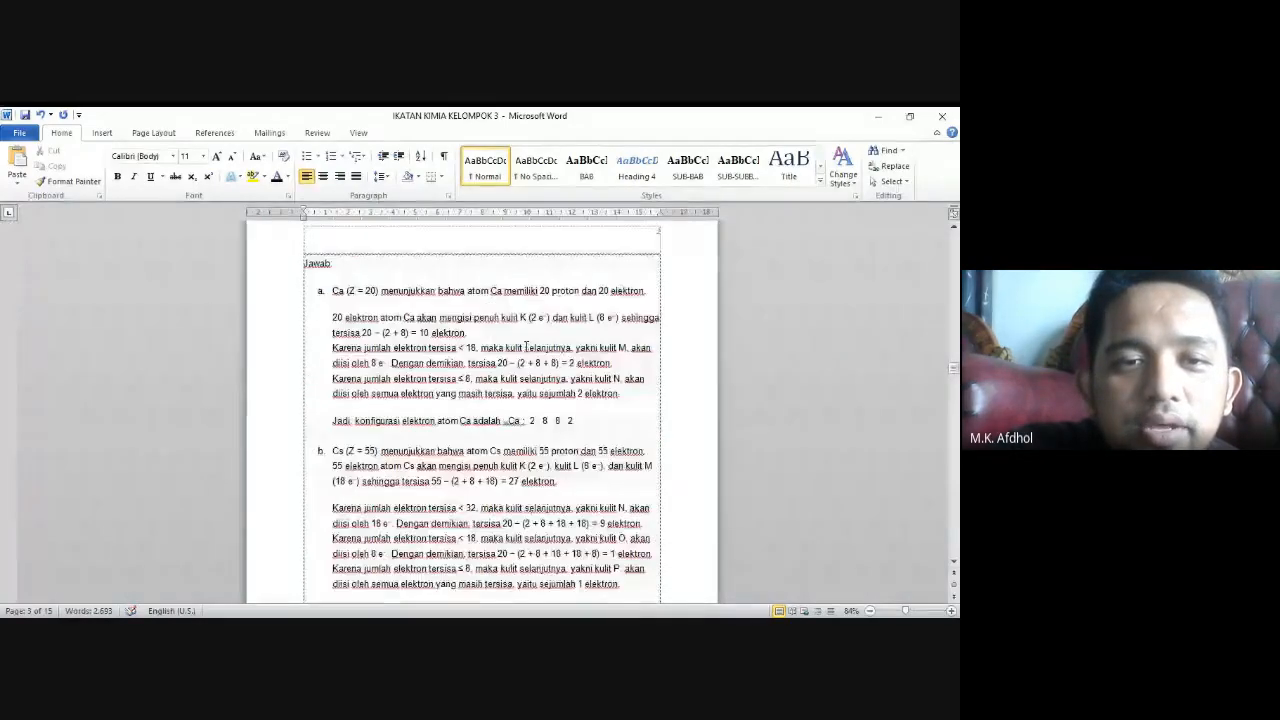
scroll(527, 348, "up", 4)
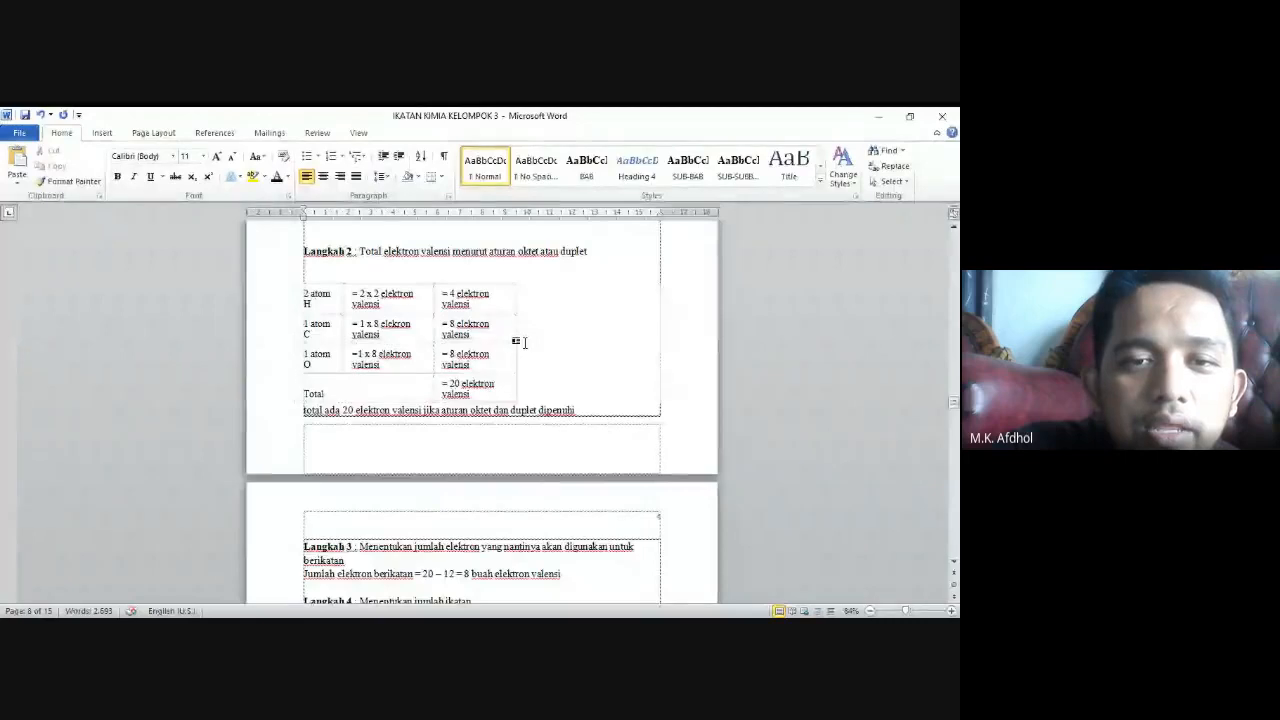
scroll(524, 342, "up", 5)
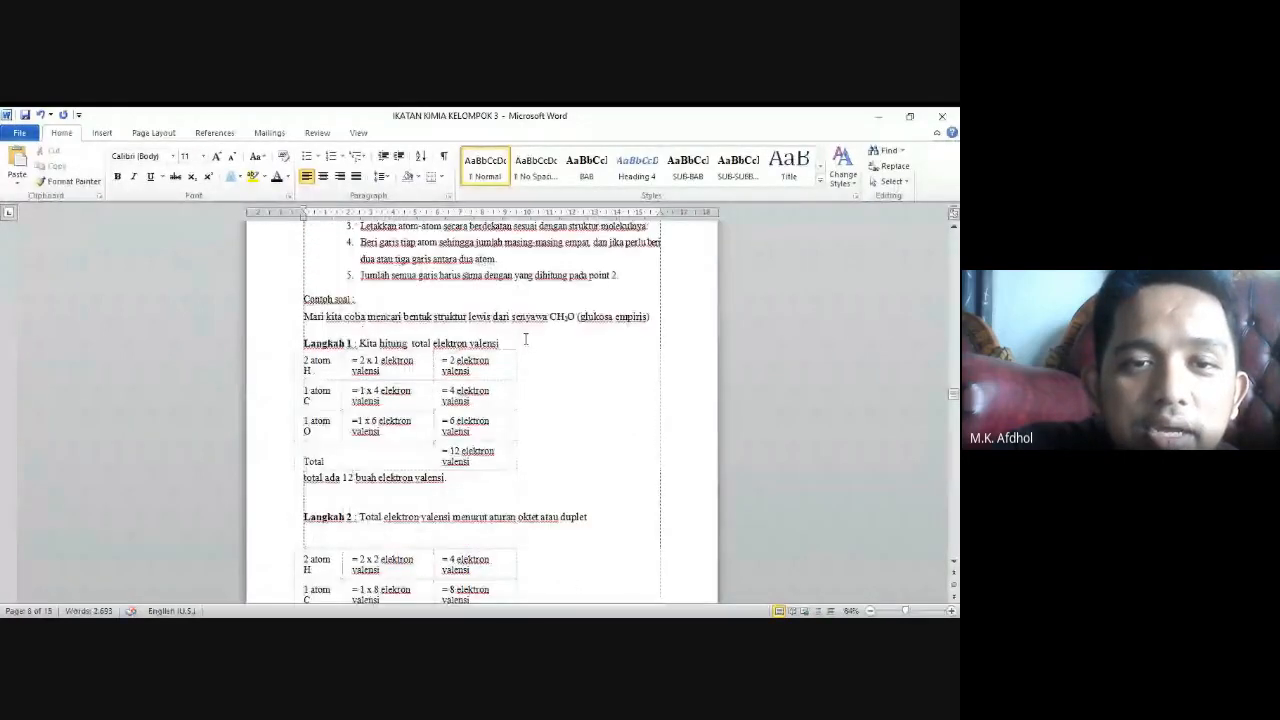
scroll(524, 340, "up", 3)
scroll(524, 340, "down", 15)
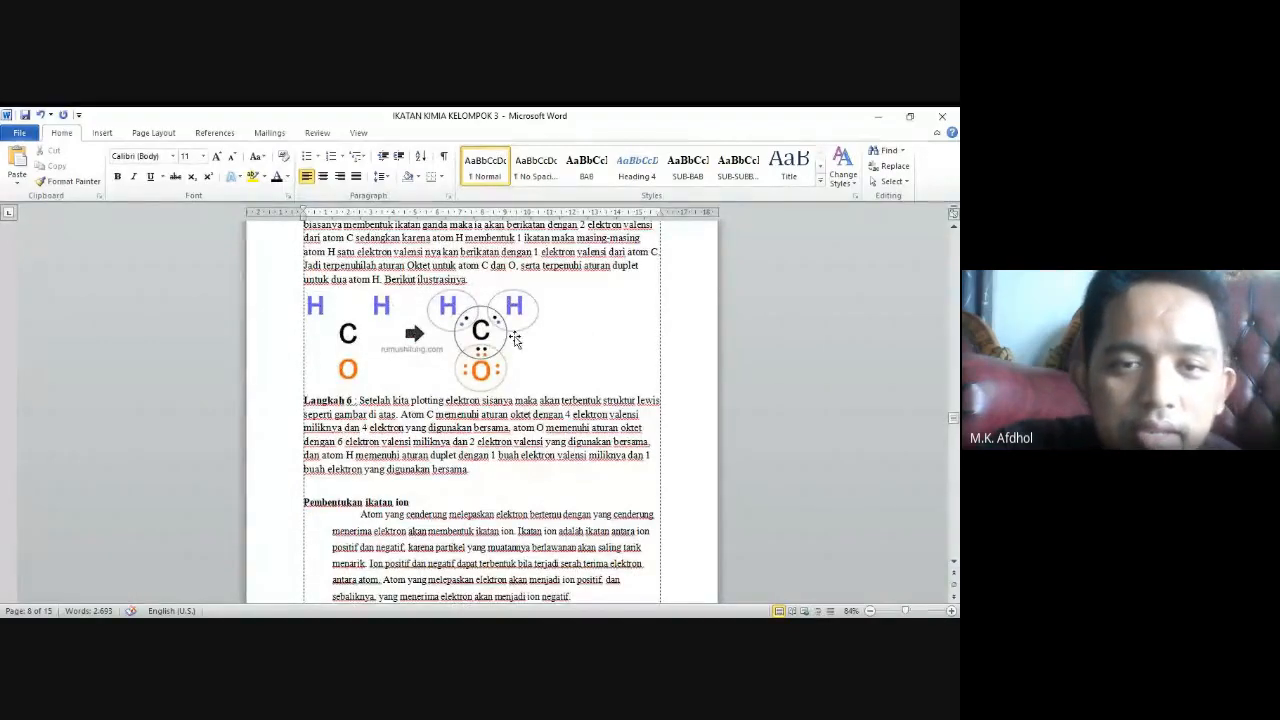
scroll(515, 338, "up", 5)
scroll(515, 338, "up", 6)
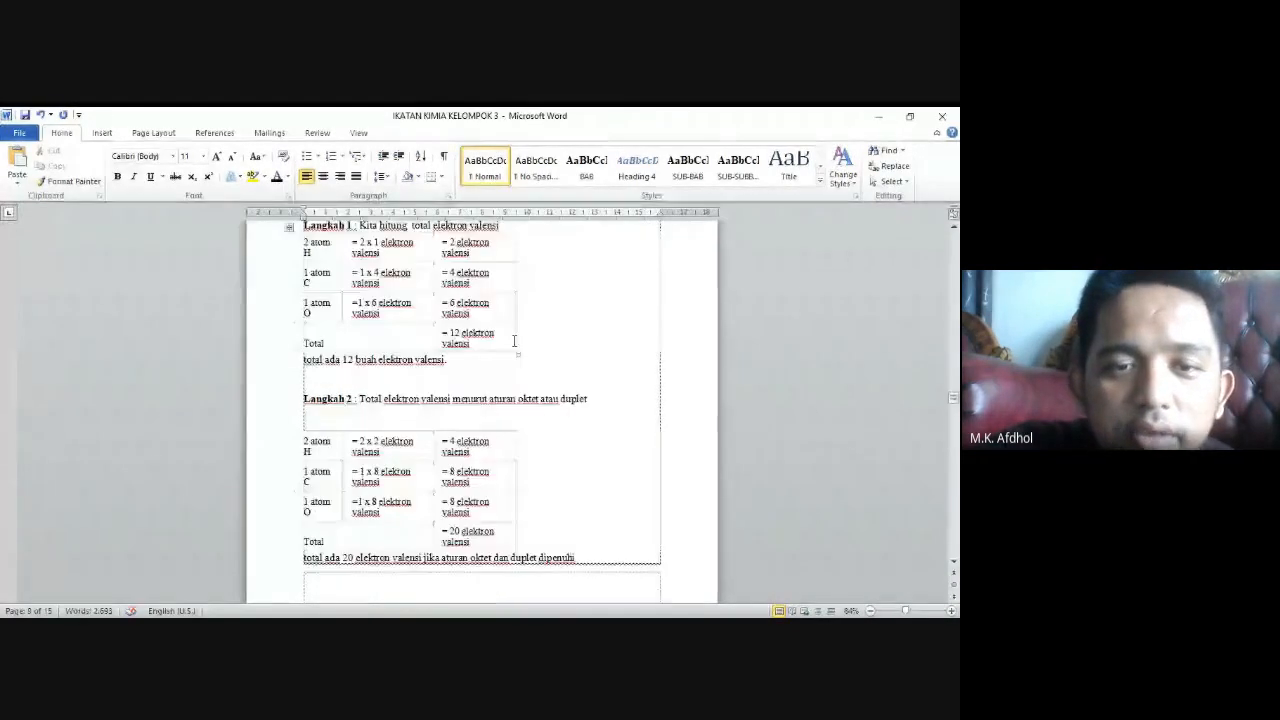
scroll(365, 427, "up", 3)
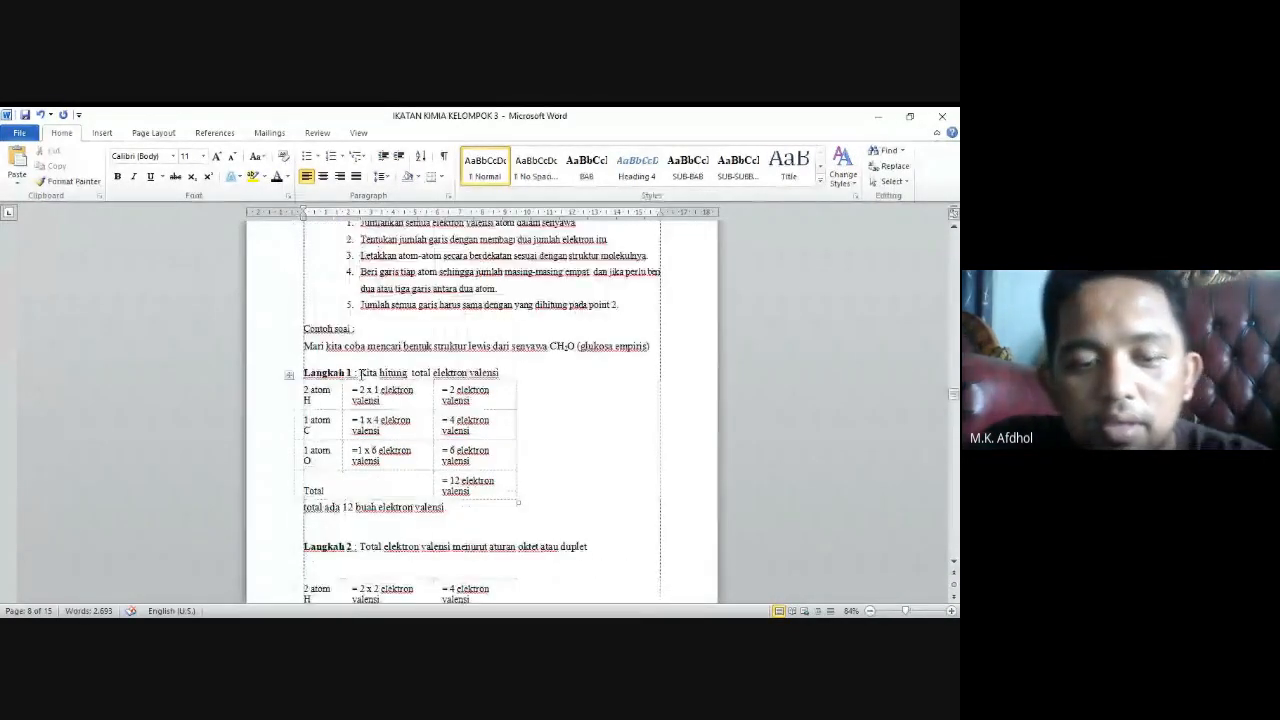
Copy the "Kita hitung total elektron valensi" text from the "Langkah 1" line and apply all borders to the table below it
left_click_drag(358, 372, 499, 373)
key("ctrl+c")
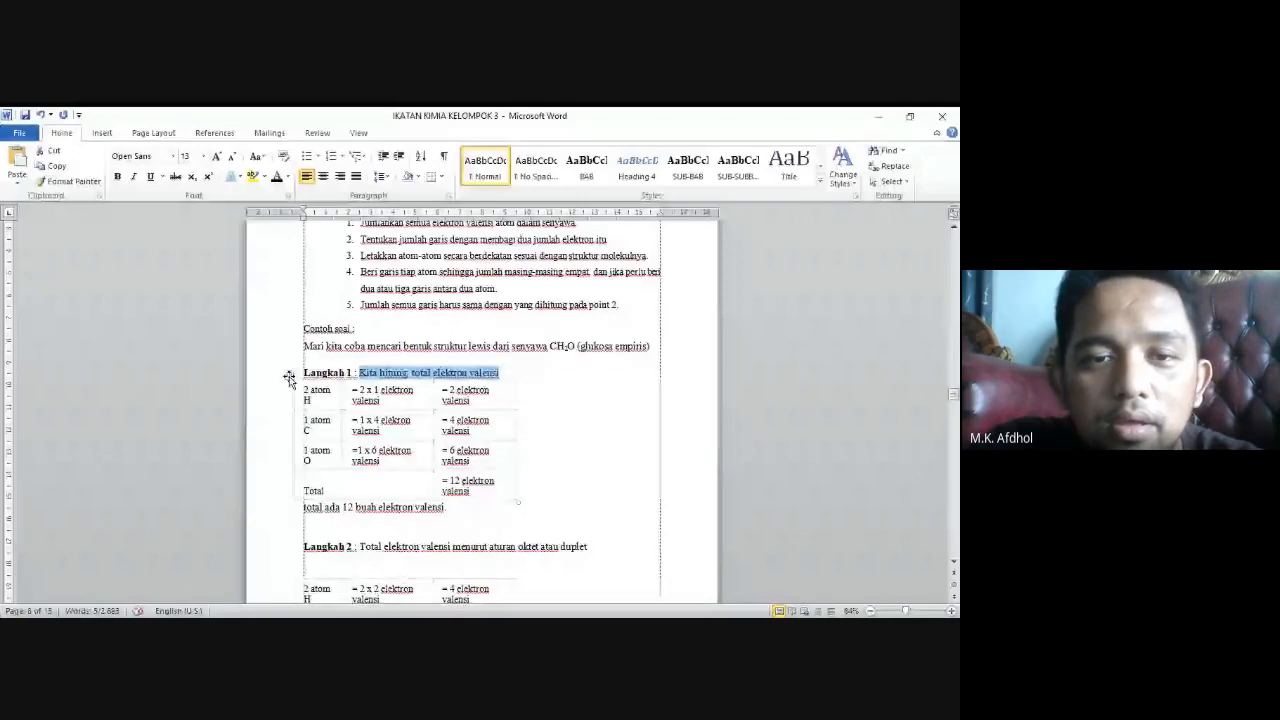
left_click(289, 373)
left_click(442, 178)
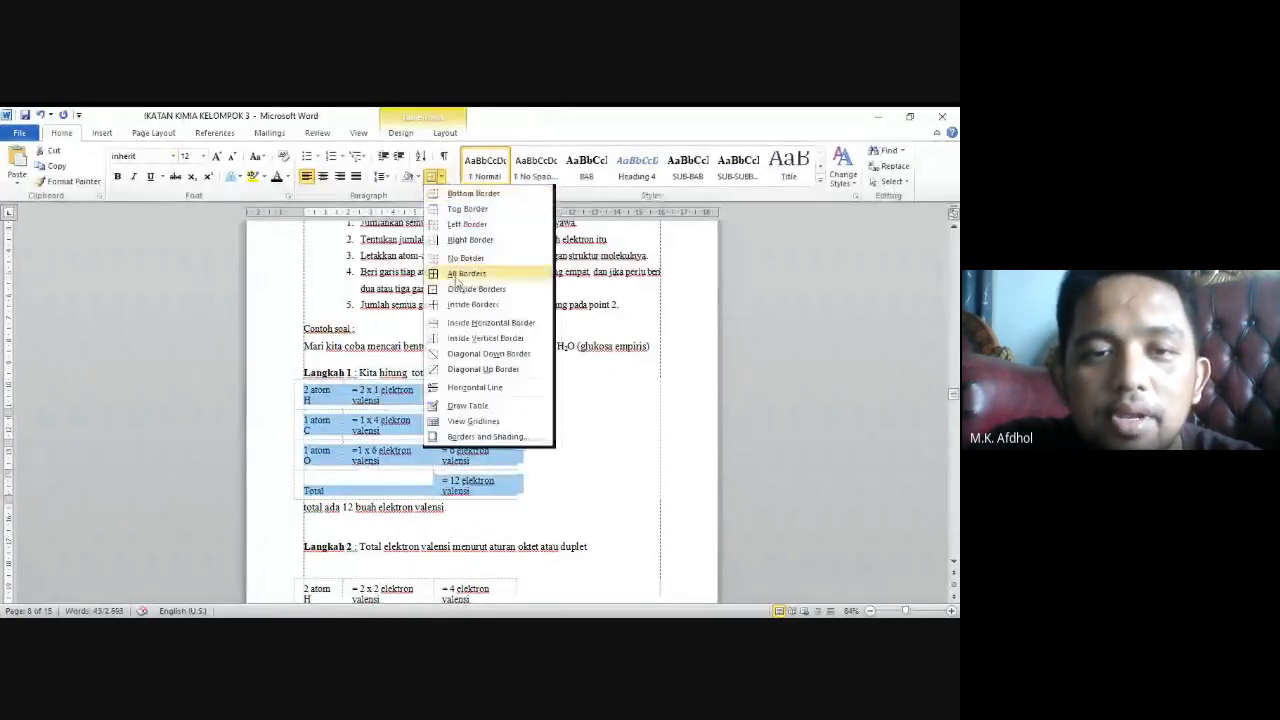
left_click(466, 273)
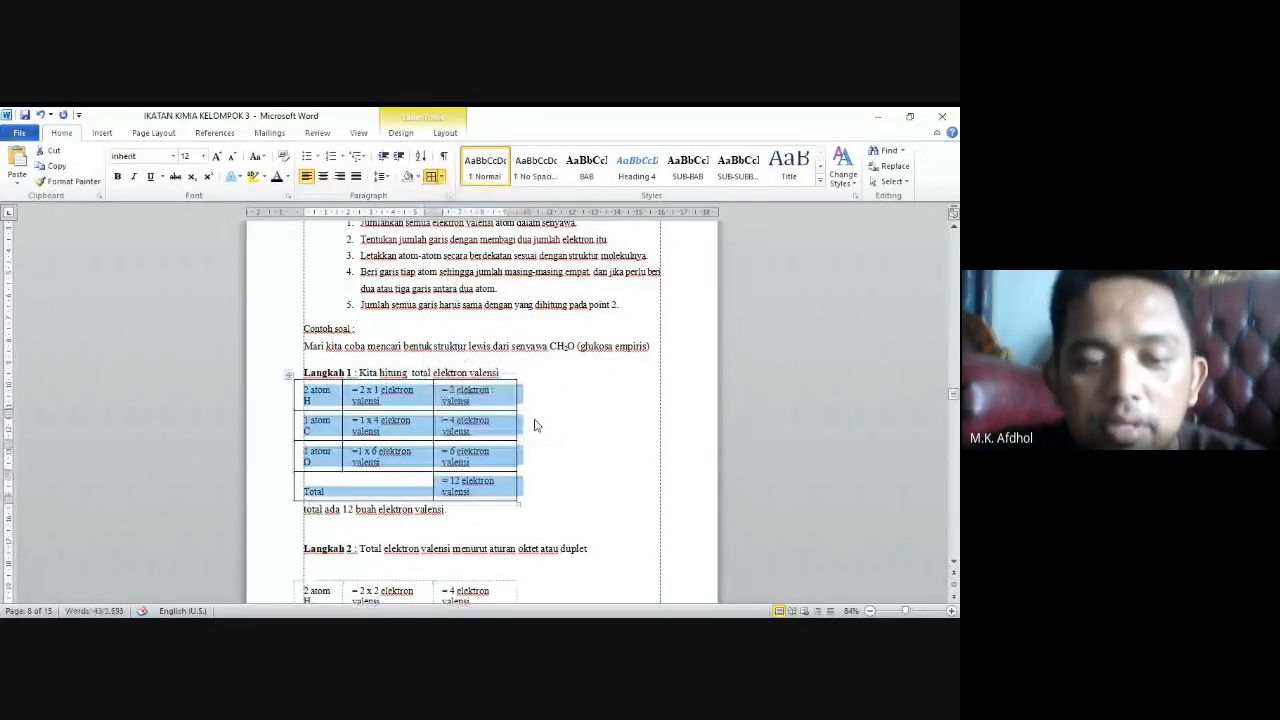
Add two new lines between the "Langkah 1" text and its table, with the copied "Kita hitung total elektron valensi" as the table title
left_click(522, 378)
key("Return")
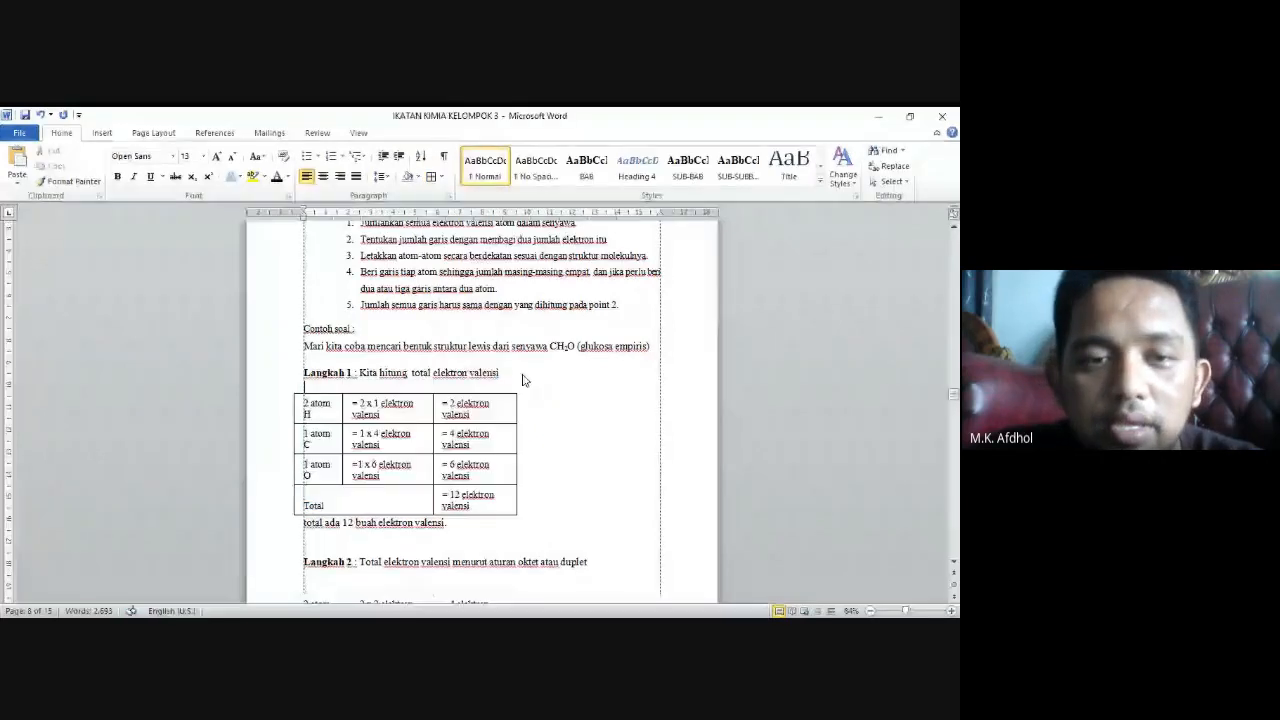
key("Return")
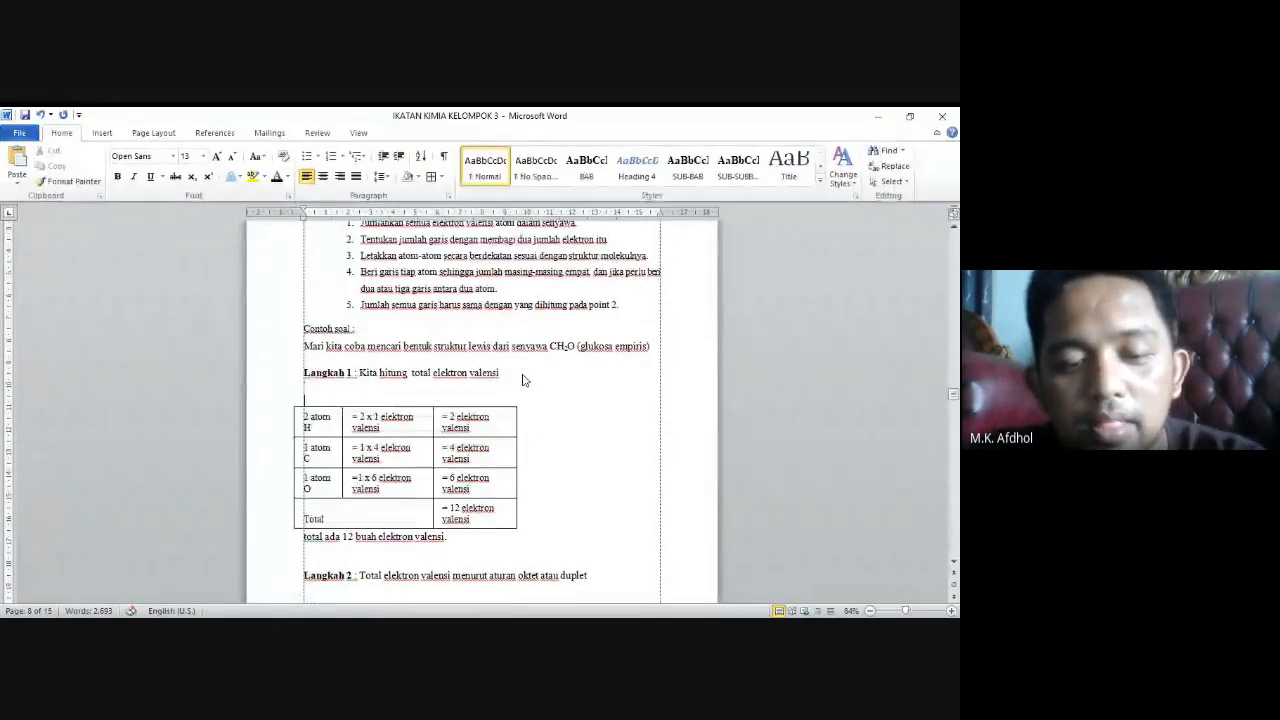
type("TABEL")
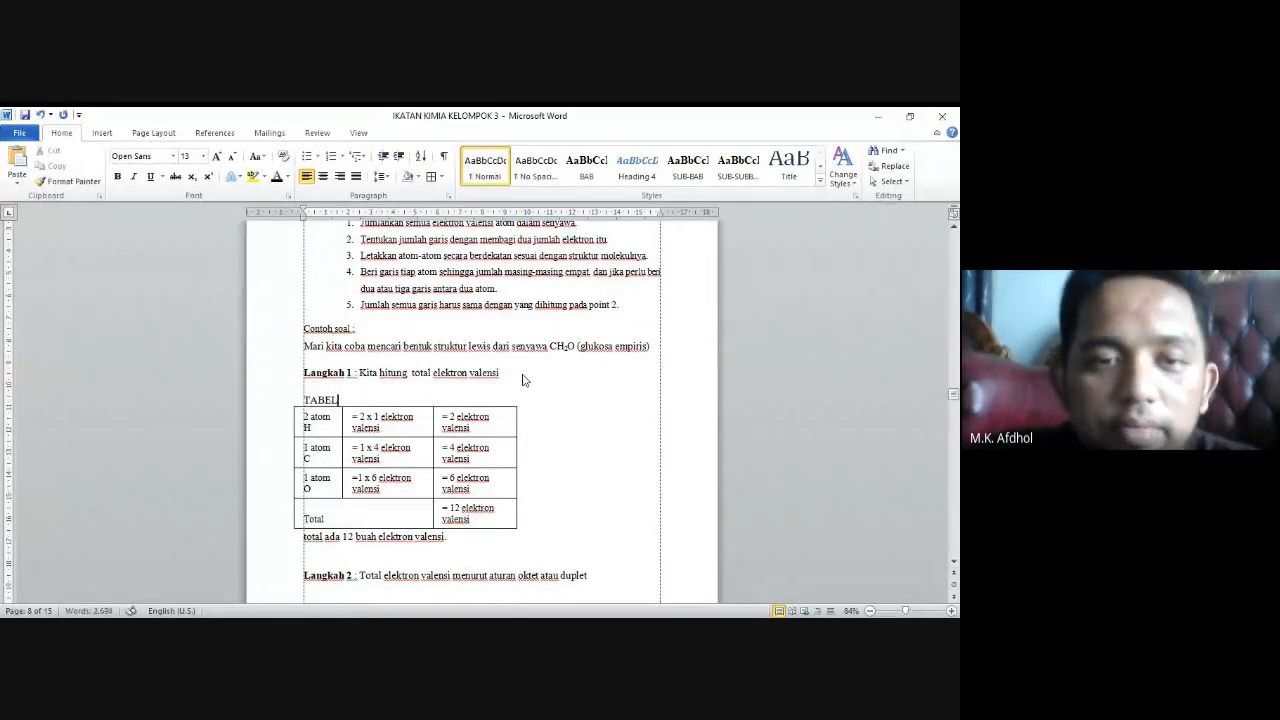
key("BackSpace")
key("BackSpace")
key("BackSpace")
key("BackSpace")
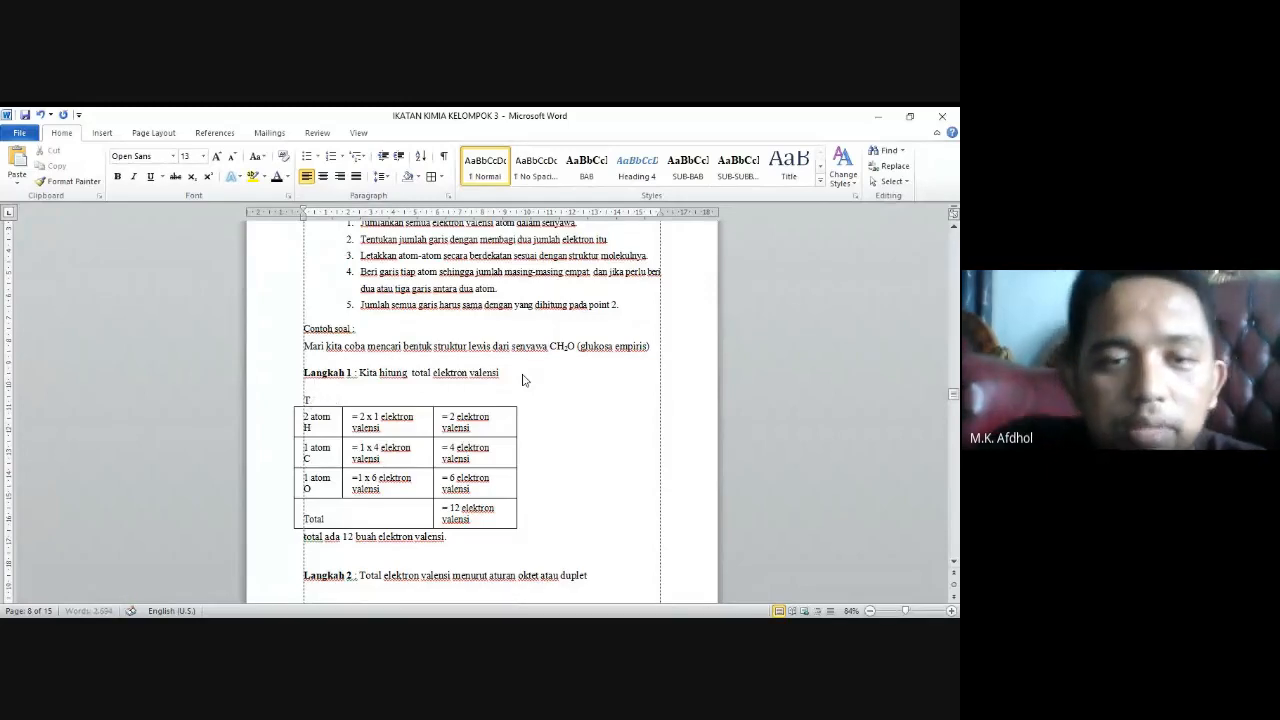
key("BackSpace")
key("ctrl+v")
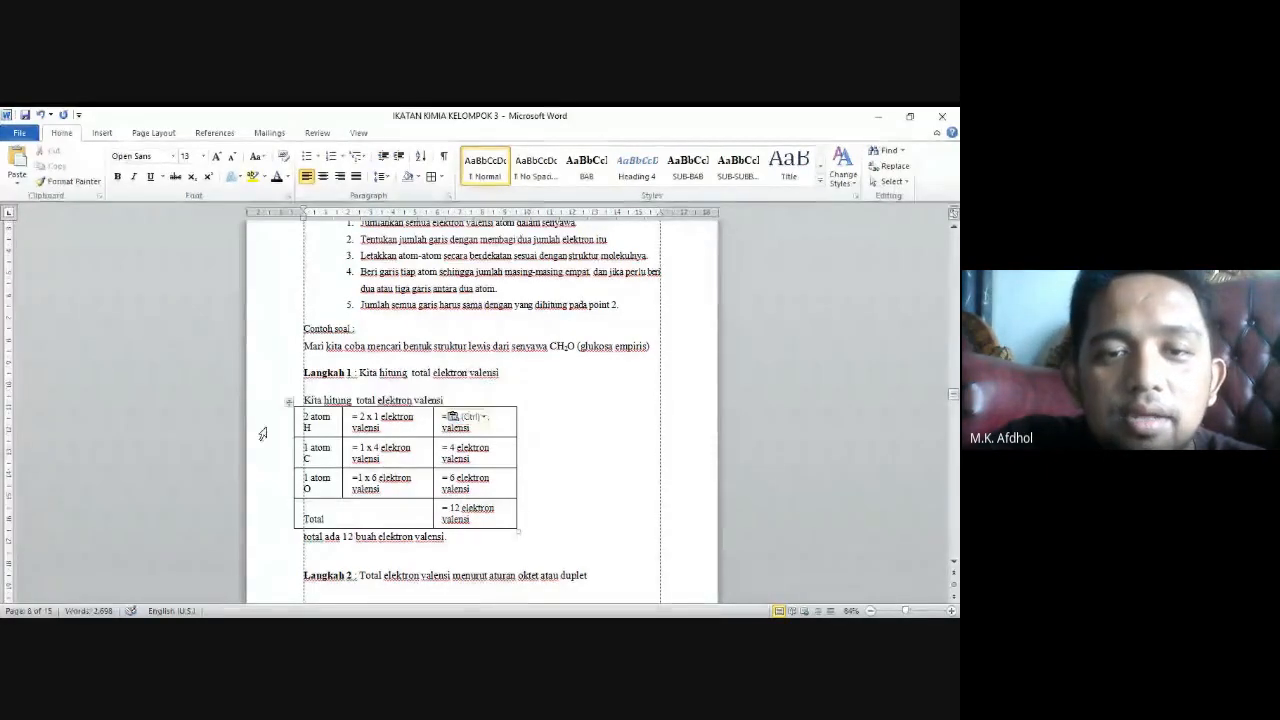
Center the "Langkah 1" table and the title line directly above it
left_click(289, 410)
left_click_drag(289, 410, 364, 410)
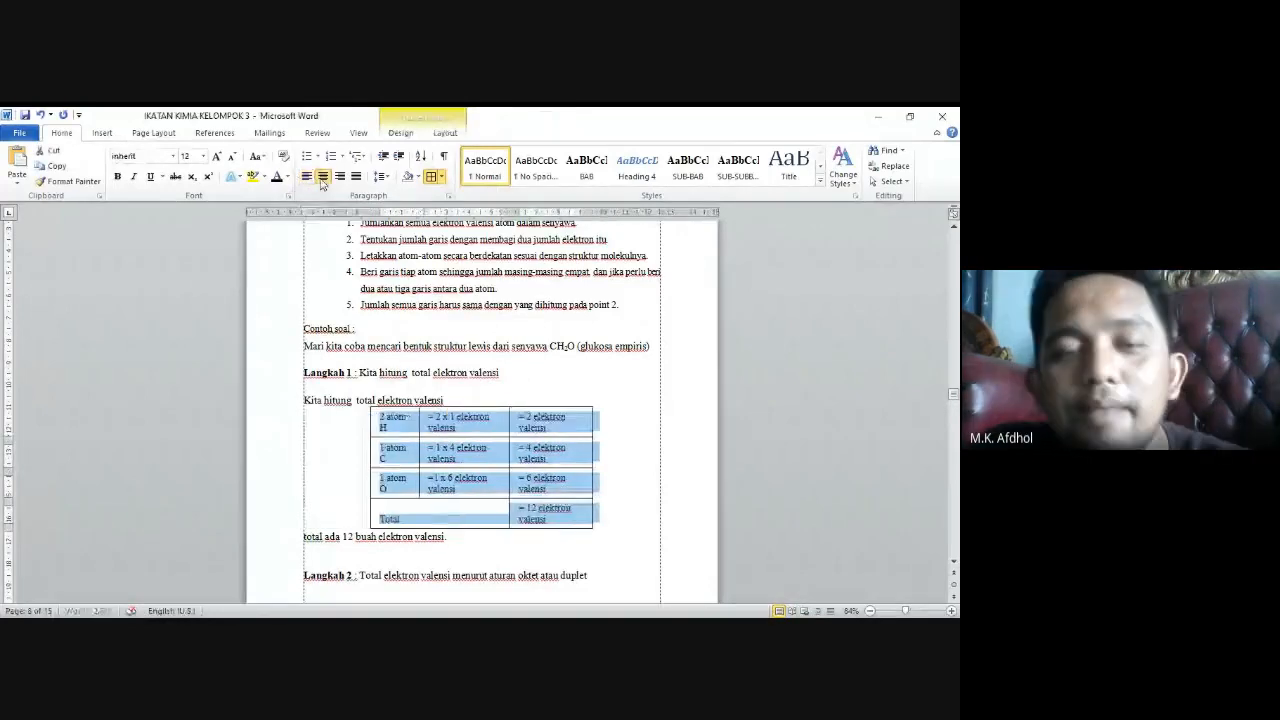
left_click(309, 400)
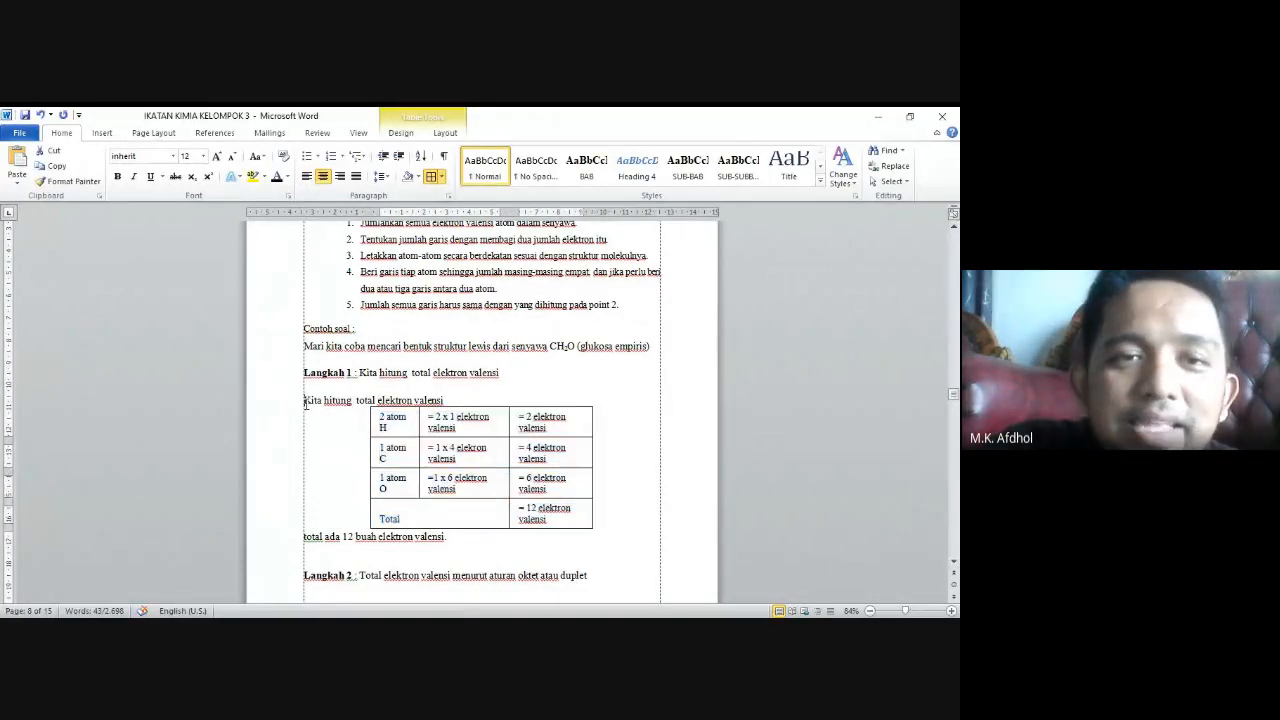
left_click(325, 177)
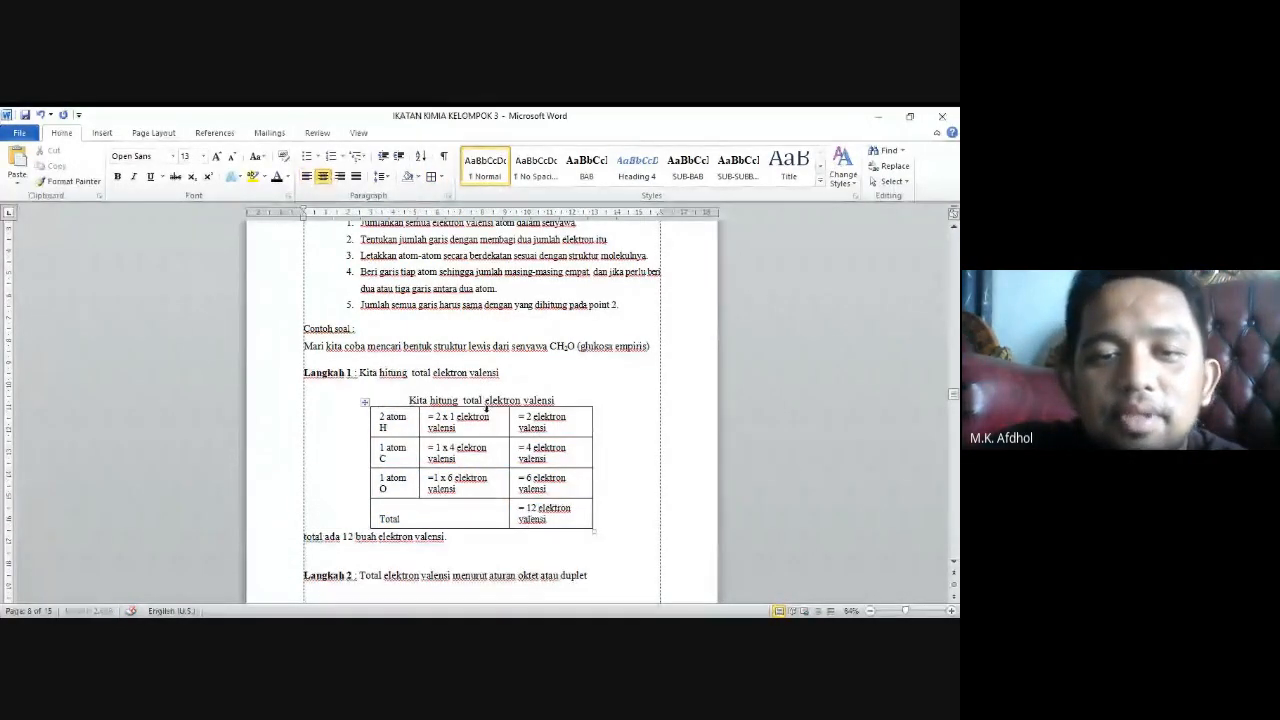
Center the borderless electron table under "Langkah 2" on the page
scroll(487, 403, "down", 4)
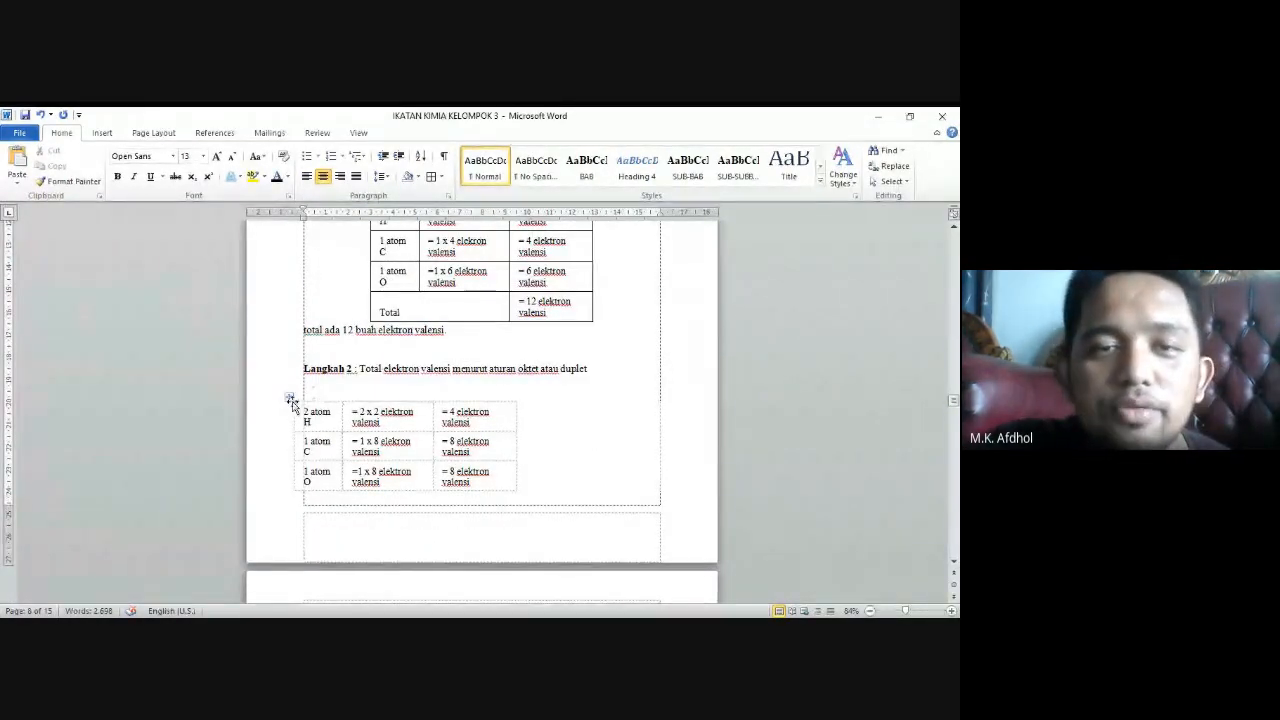
left_click(287, 400)
left_click(323, 176)
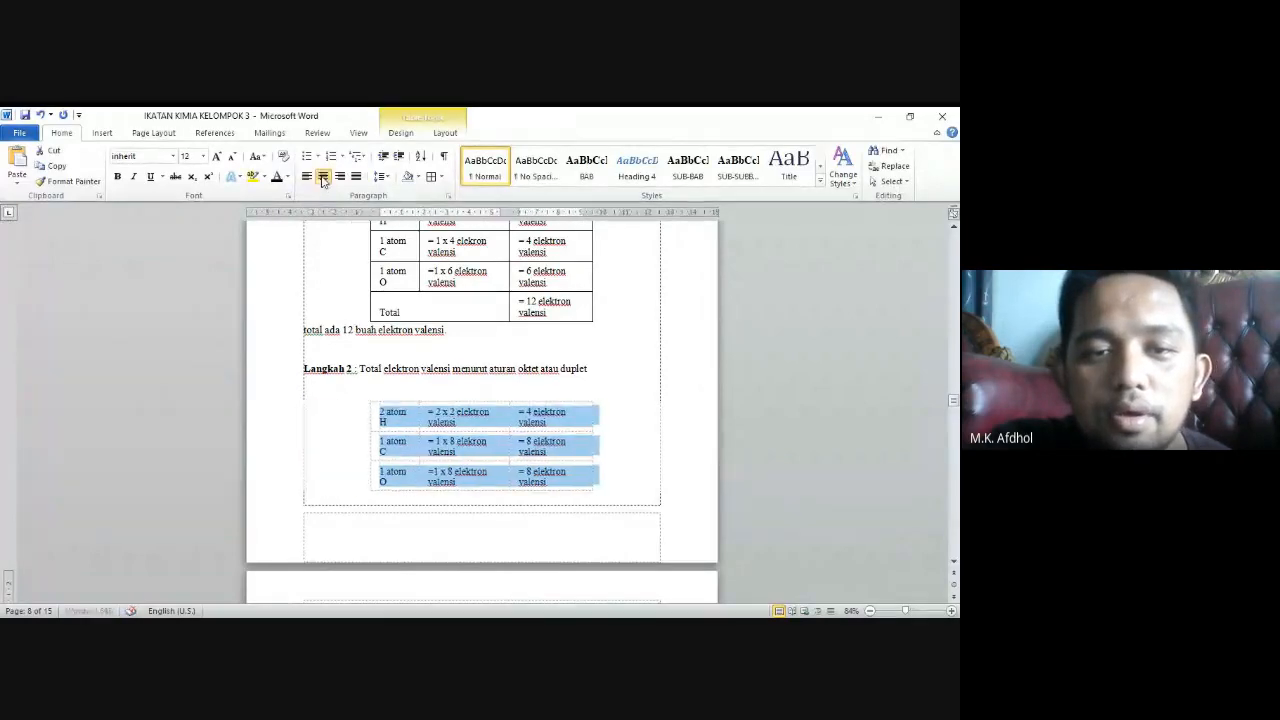
left_click(442, 381)
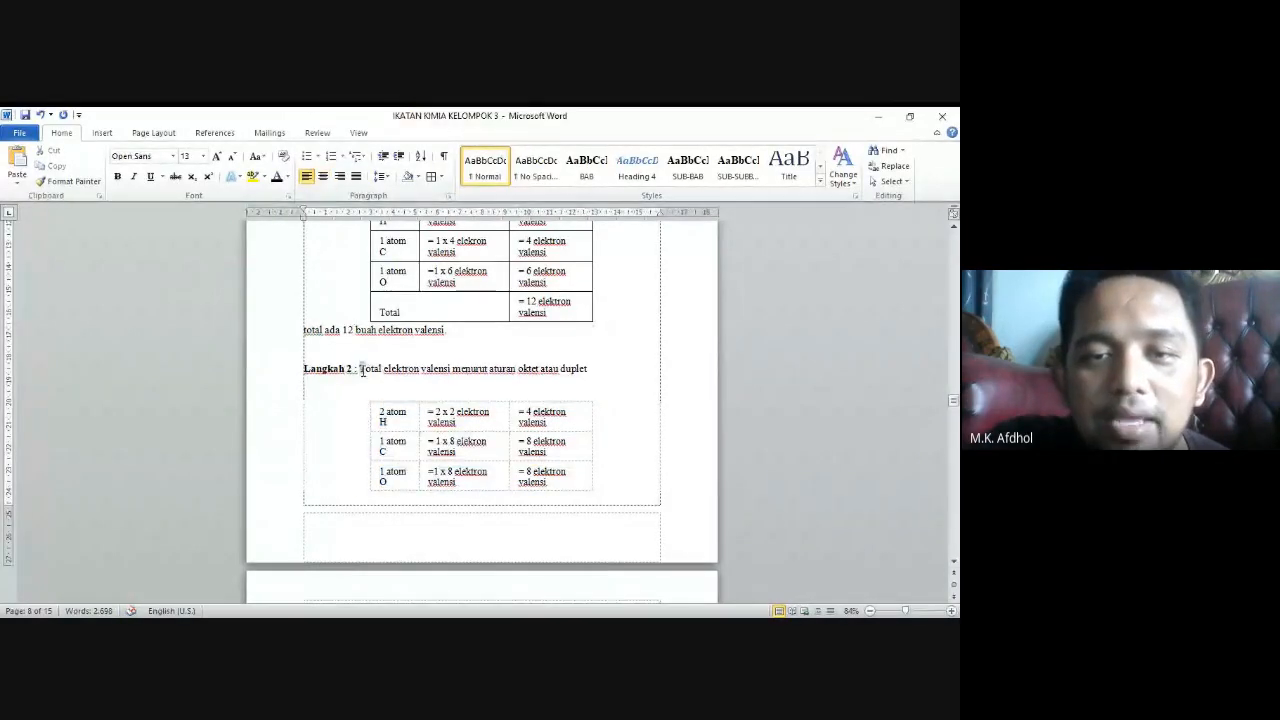
Copy "Total elektron valensi menurut aturan oktet atau duplet" into the blank line above the "Langkah 2" table and center it as a title
left_click_drag(383, 368, 590, 368)
key("ctrl+c")
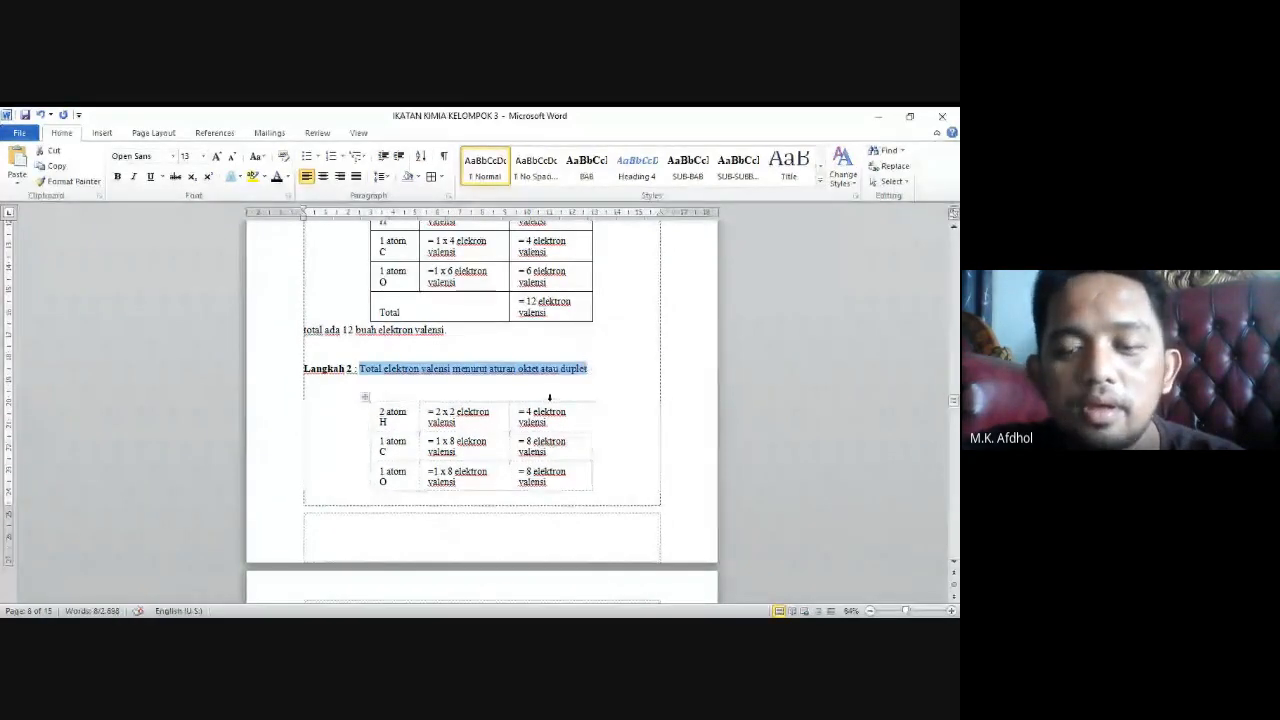
left_click(549, 390)
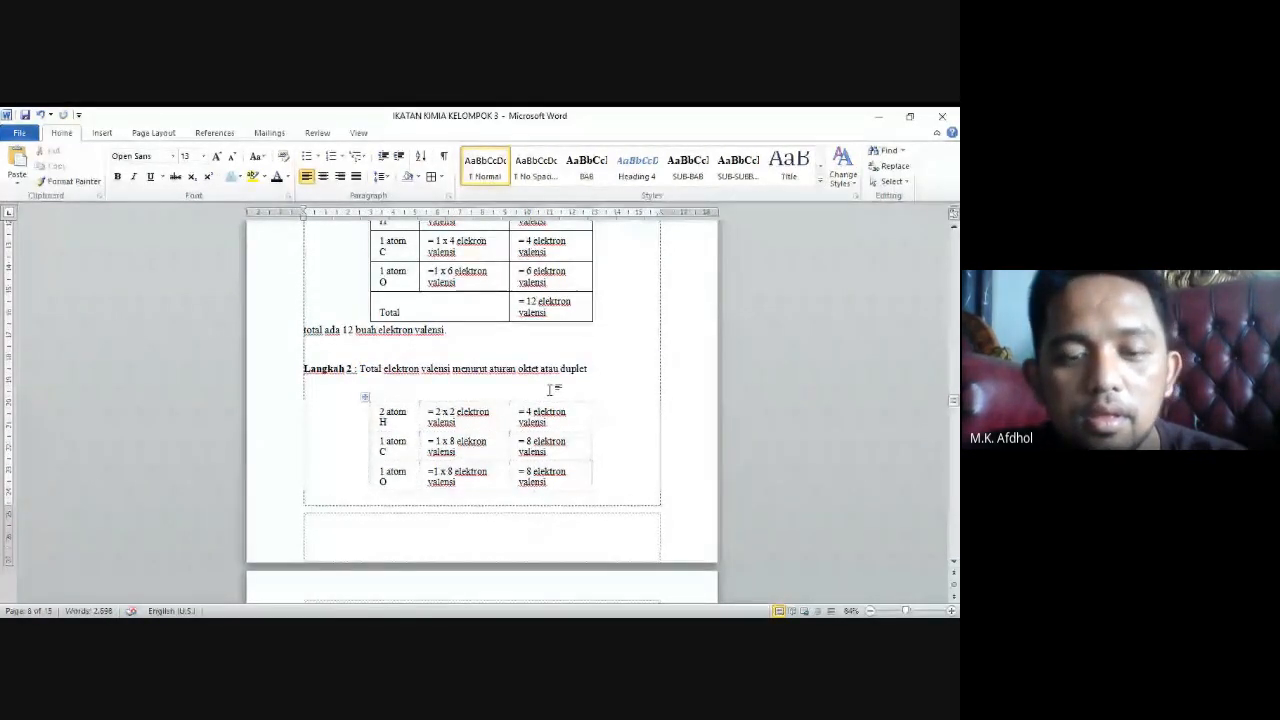
key("Down")
key("Up")
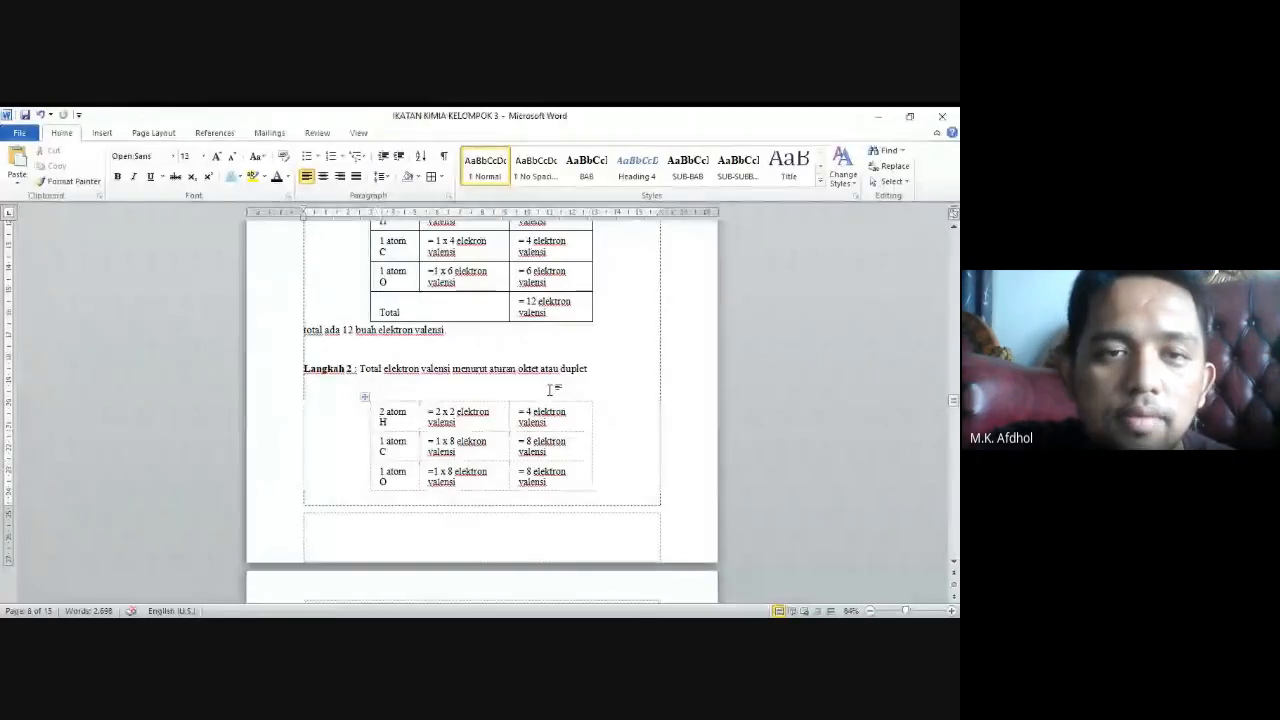
key("ctrl+v")
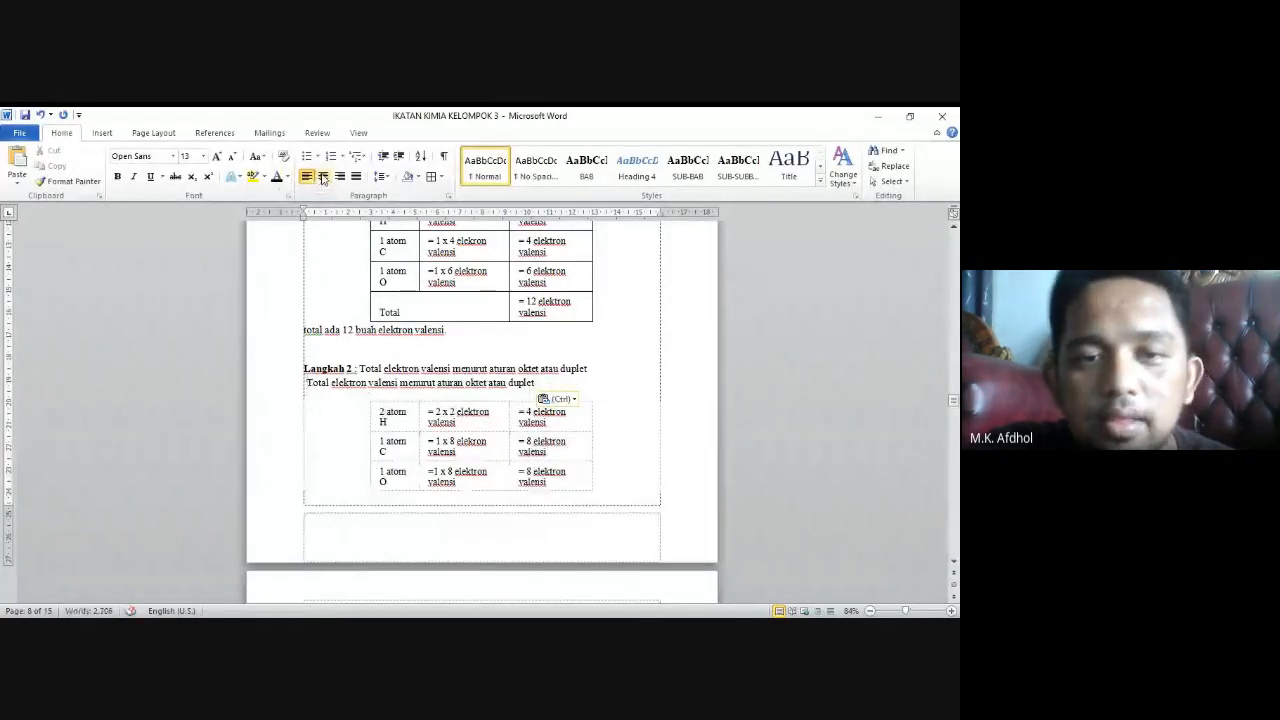
left_click(323, 176)
left_click(438, 404)
Insert an empty line between the H, C and O atom illustration and the "Langkah 6" paragraph
scroll(480, 400, "up", 3)
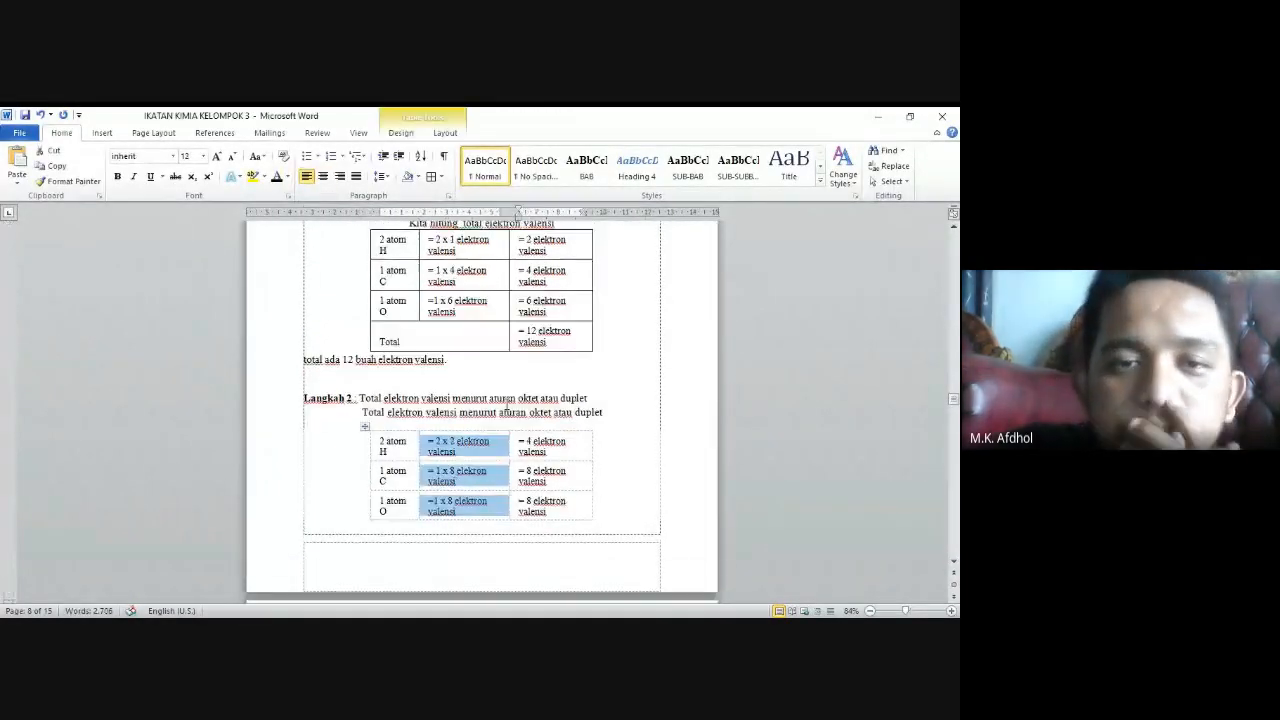
scroll(513, 396, "down", 3)
scroll(430, 378, "up", 2)
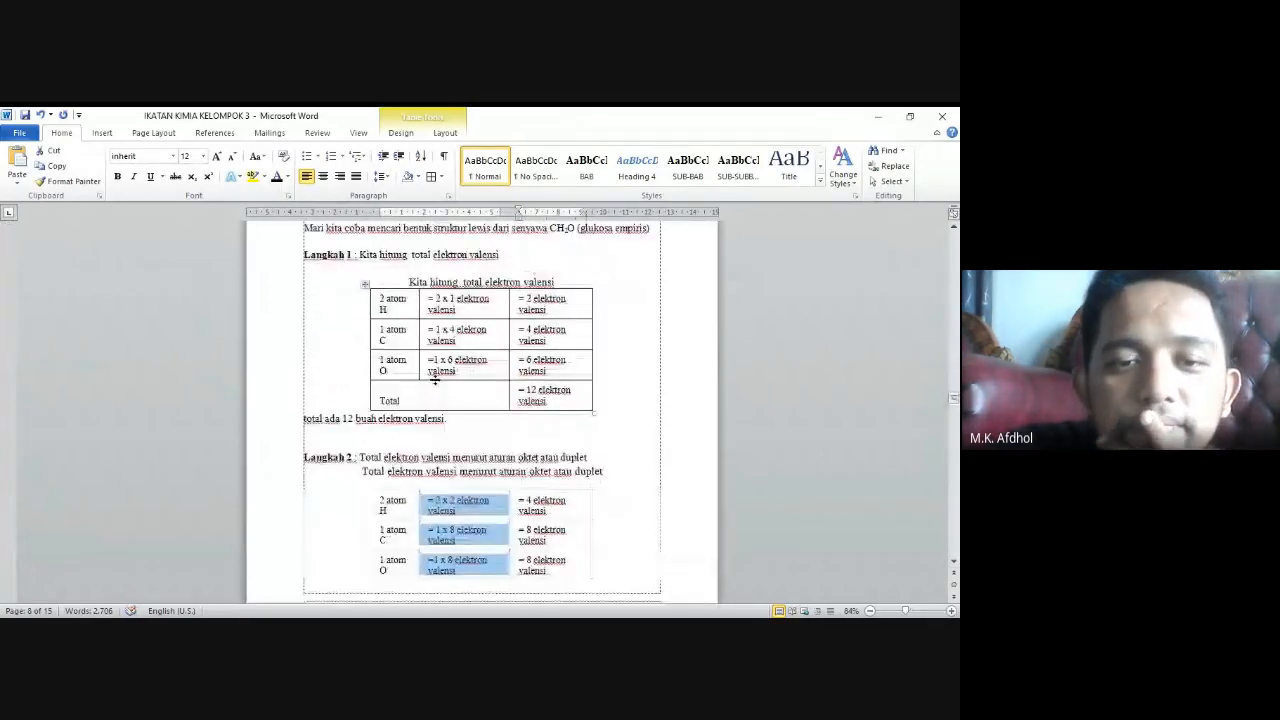
scroll(435, 379, "down", 4)
scroll(435, 379, "down", 10)
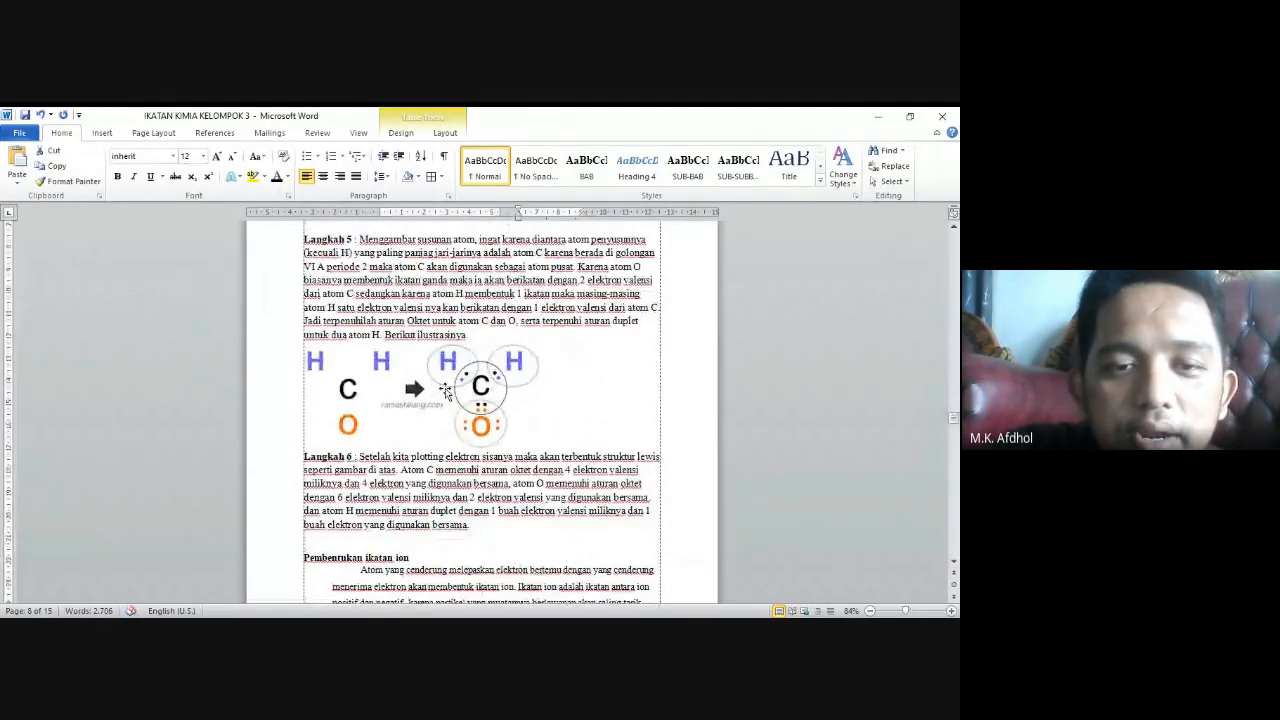
left_click(453, 399)
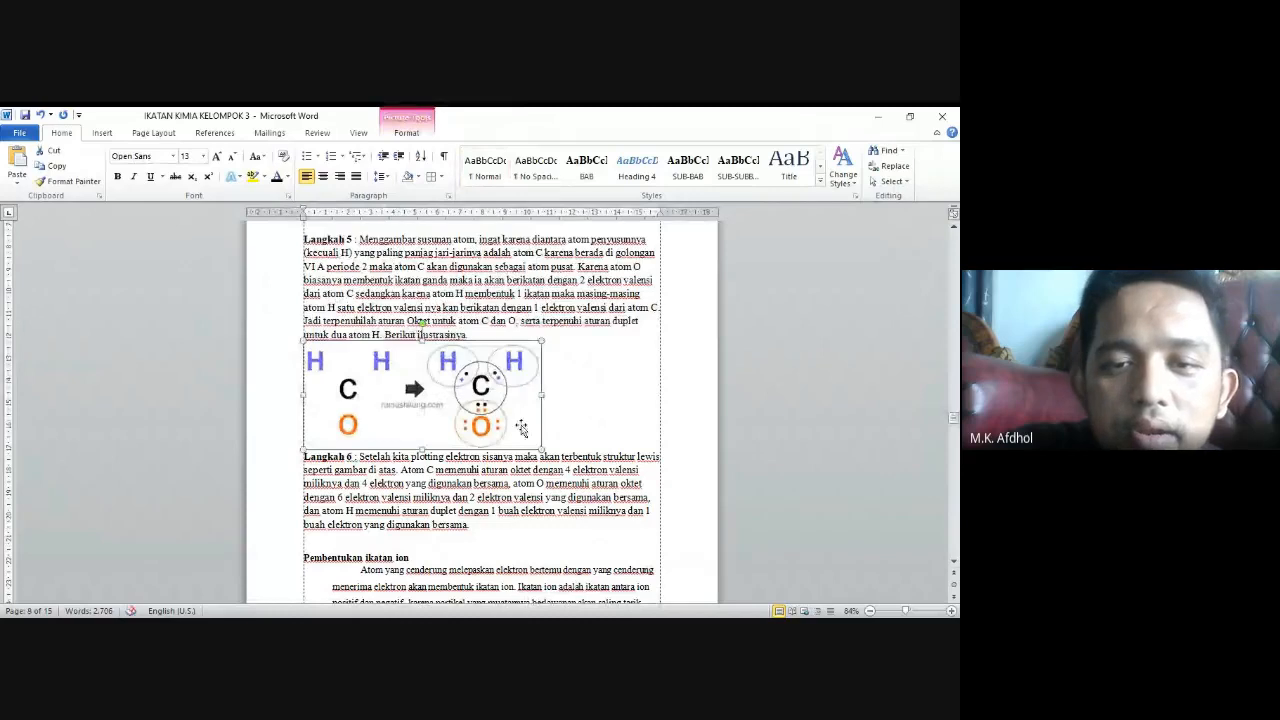
left_click(558, 436)
key("Return")
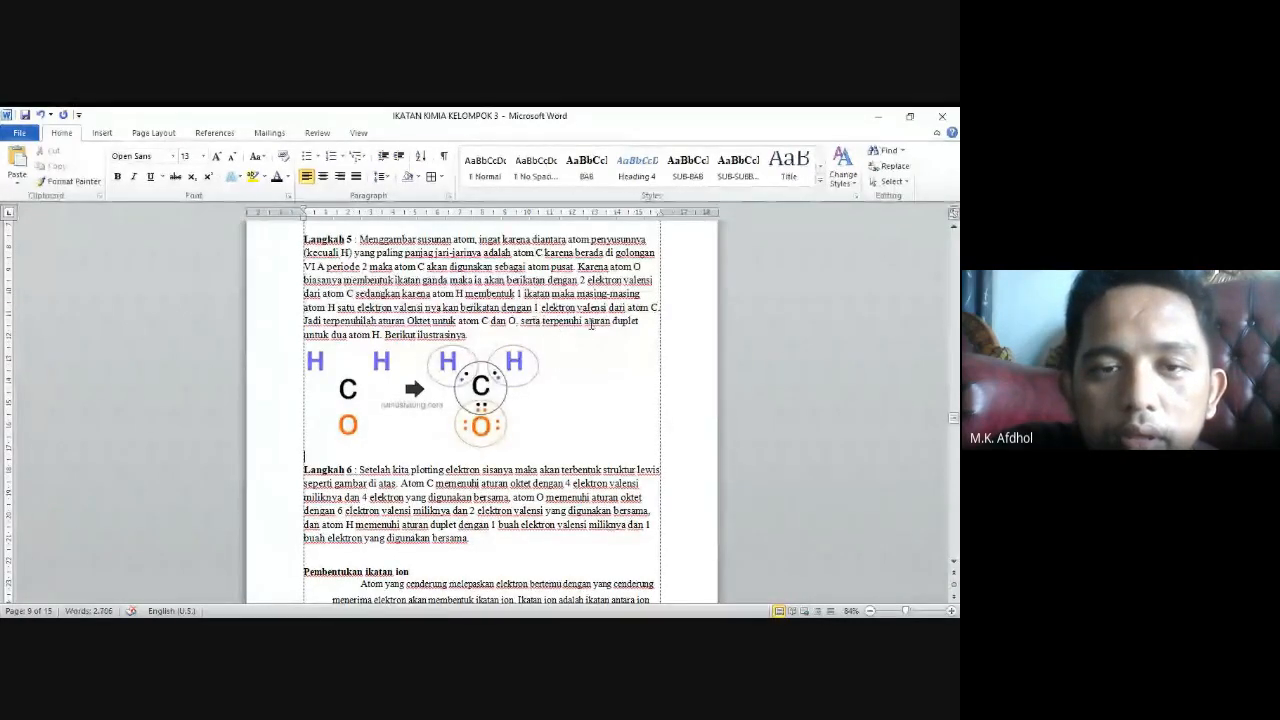
Copy "aturan duplet untuk dua atom H" below the atom illustration as its caption, and center both the picture and the caption
left_click_drag(584, 322, 380, 340)
key("ctrl+c")
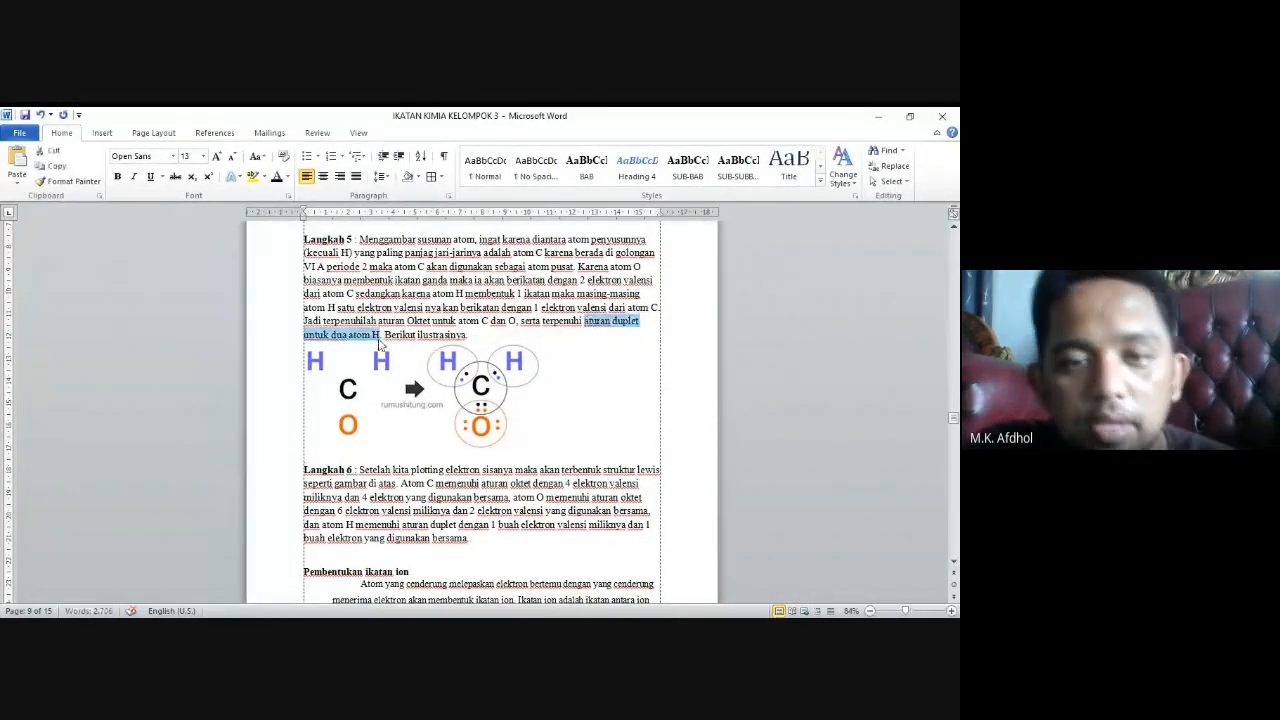
left_click(405, 458)
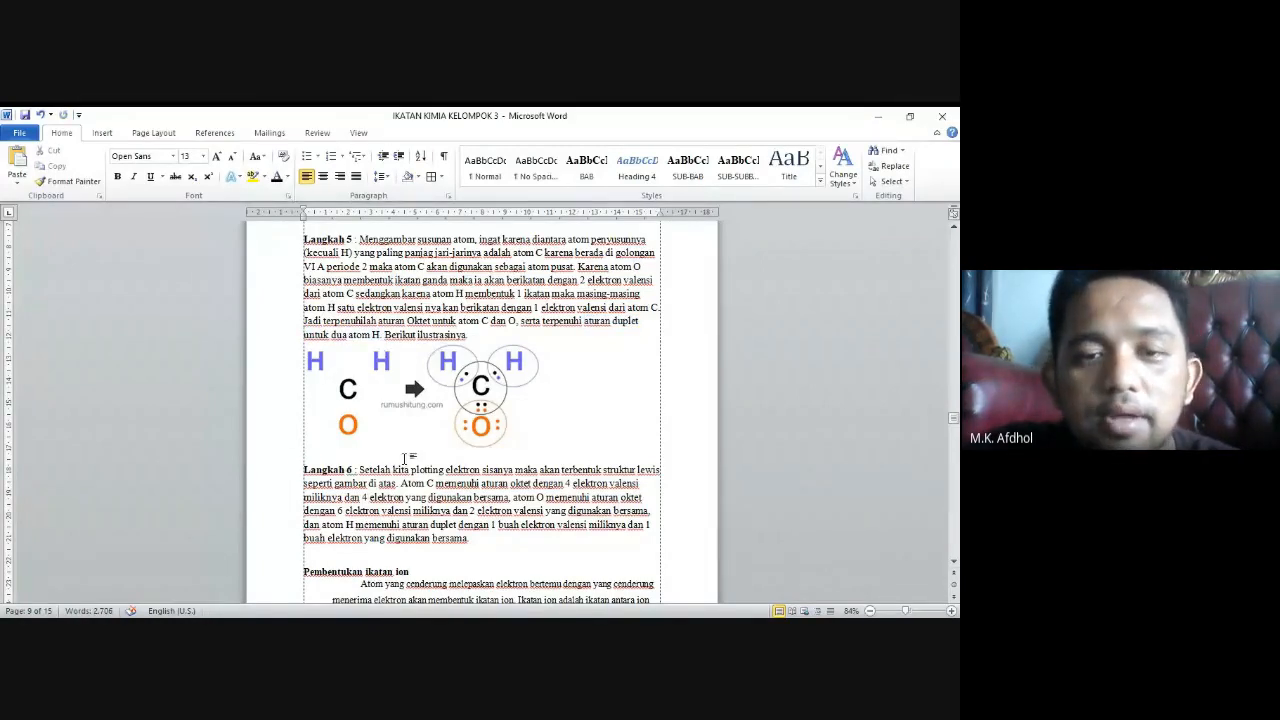
key("ctrl+v")
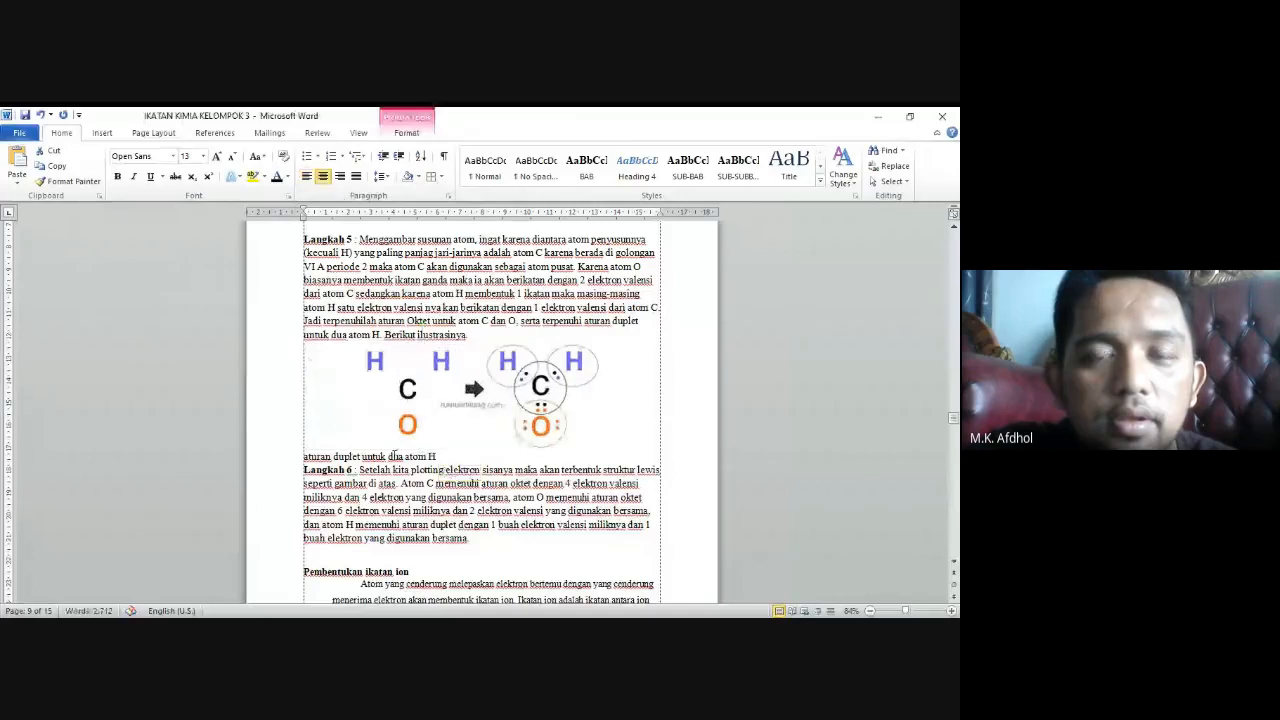
left_click(395, 456)
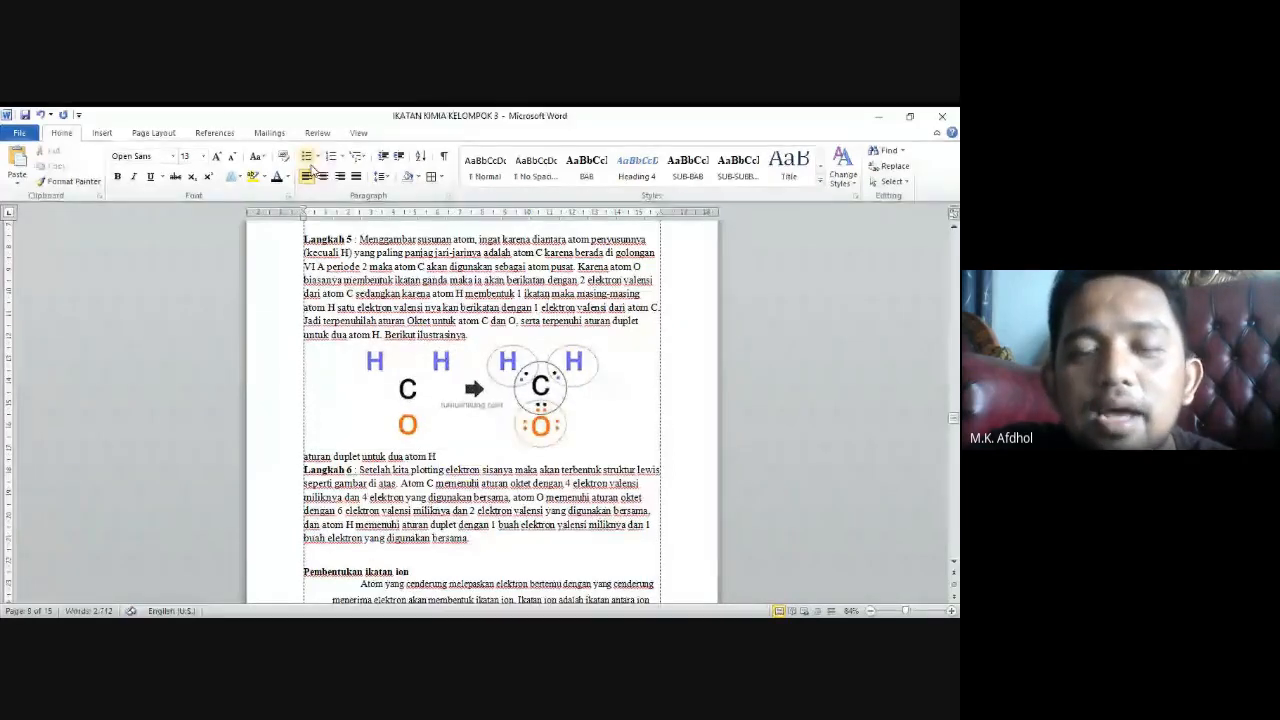
left_click(323, 176)
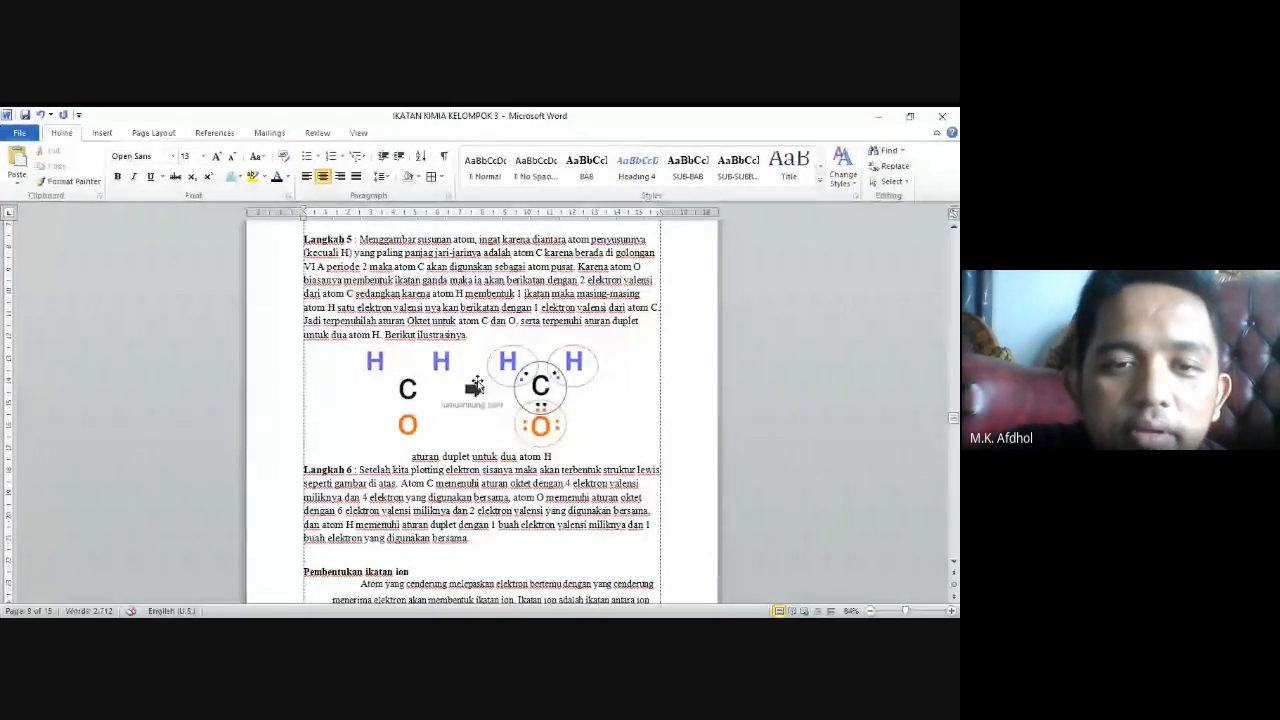
Look through the remaining pages of the document for places that can take another captioned figure
scroll(475, 388, "down", 2)
scroll(468, 424, "down", 15)
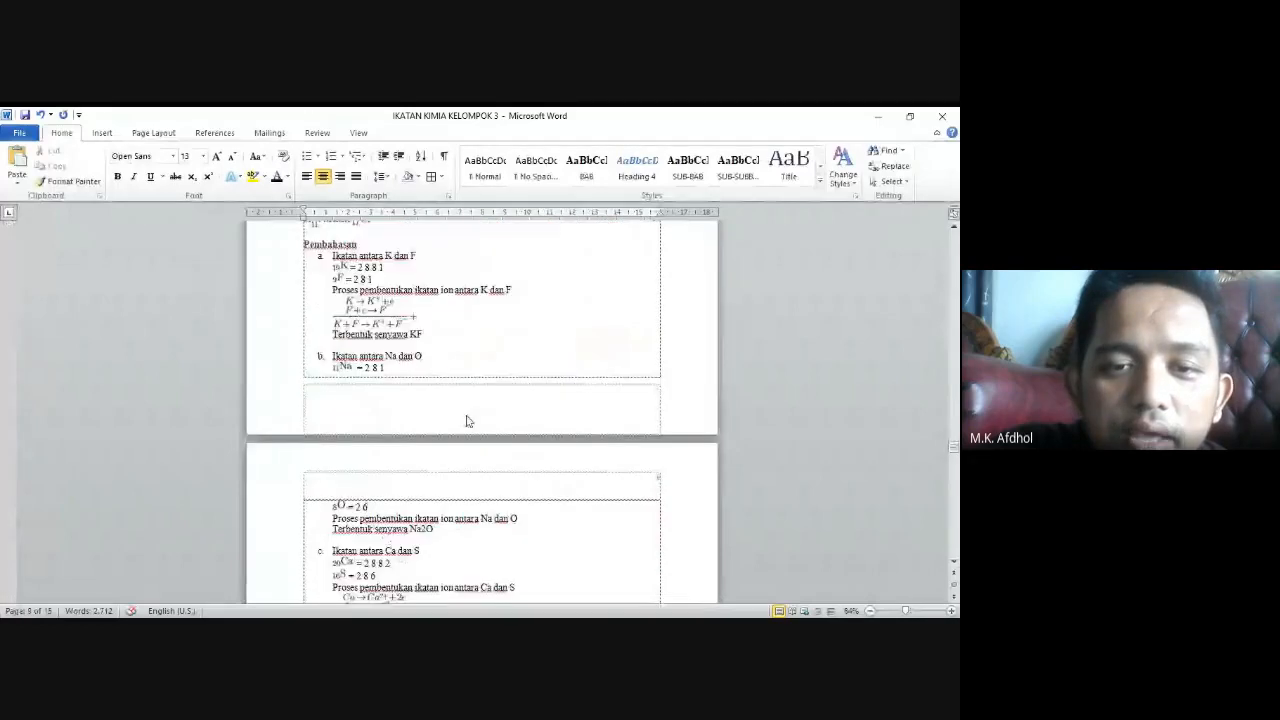
scroll(466, 421, "down", 15)
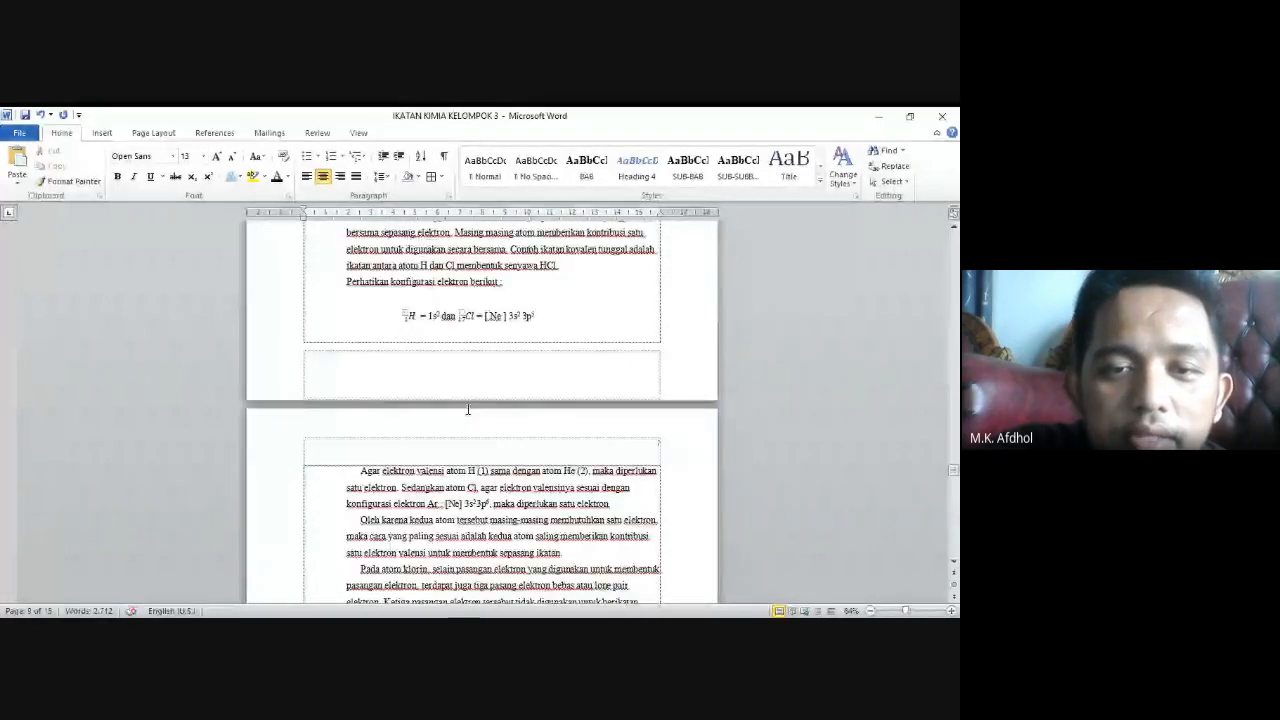
scroll(467, 409, "down", 10)
scroll(468, 408, "down", 20)
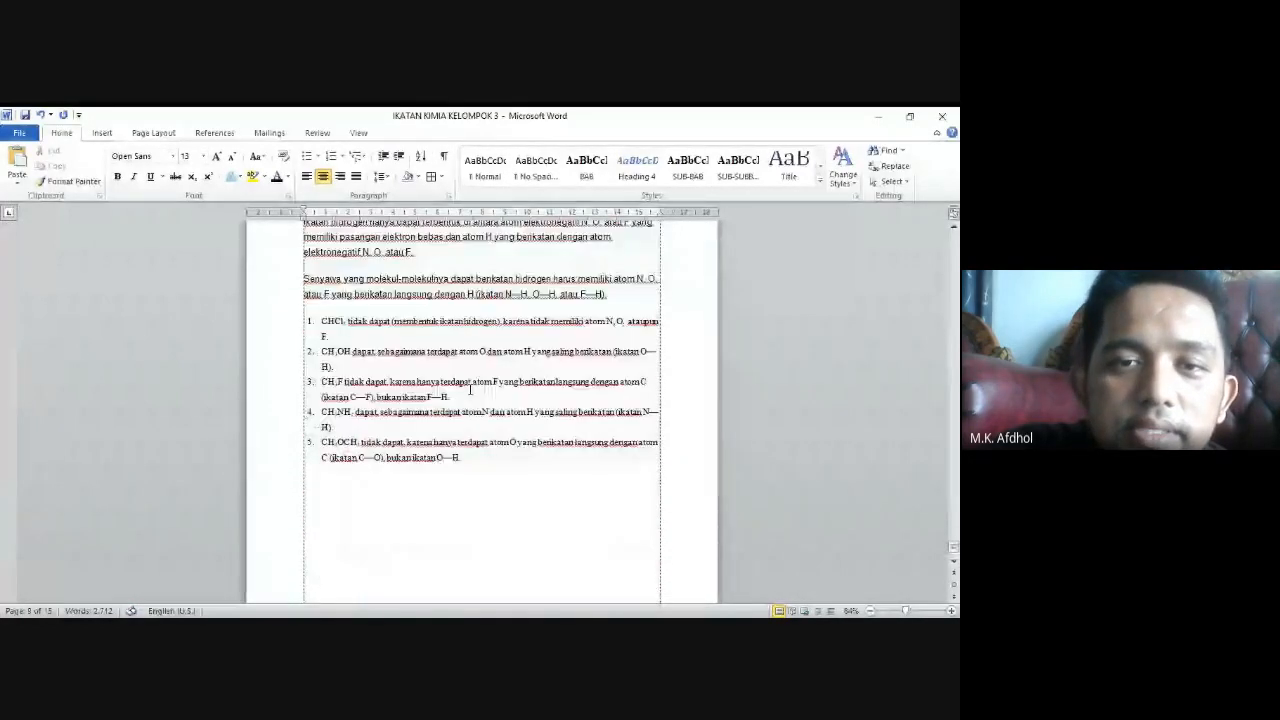
scroll(468, 390, "up", 5)
scroll(468, 392, "up", 10)
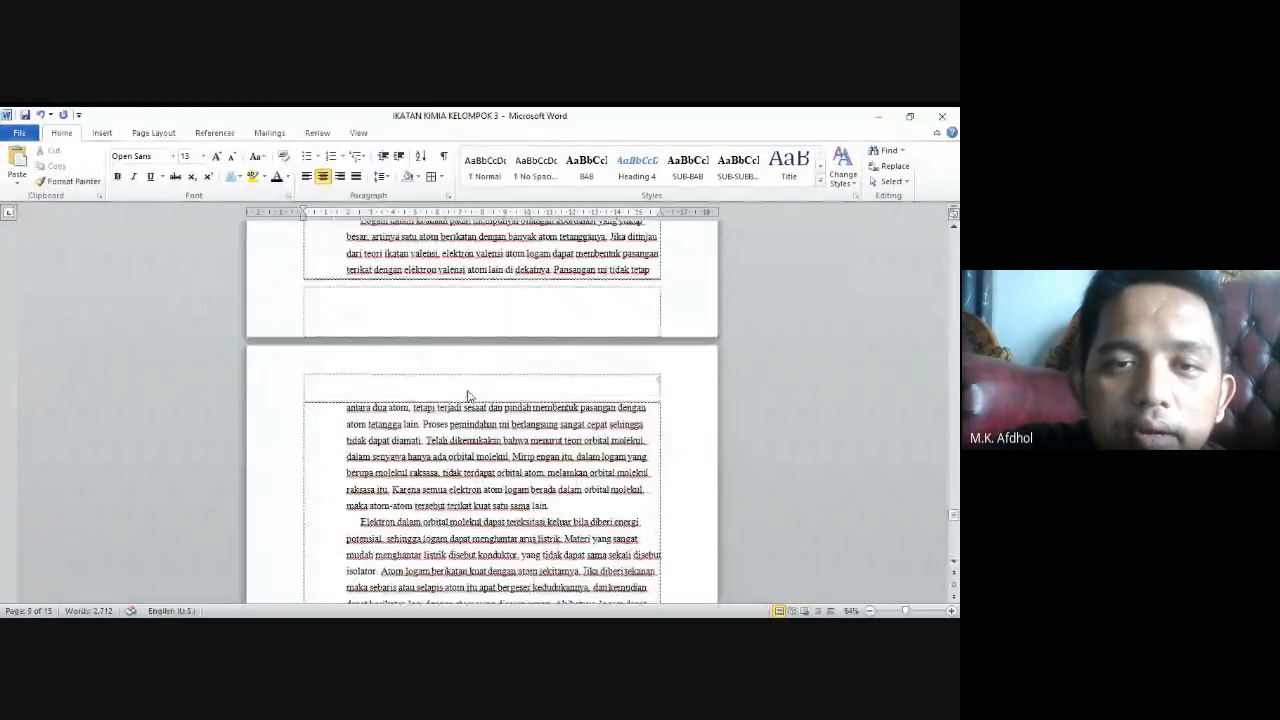
scroll(467, 395, "up", 15)
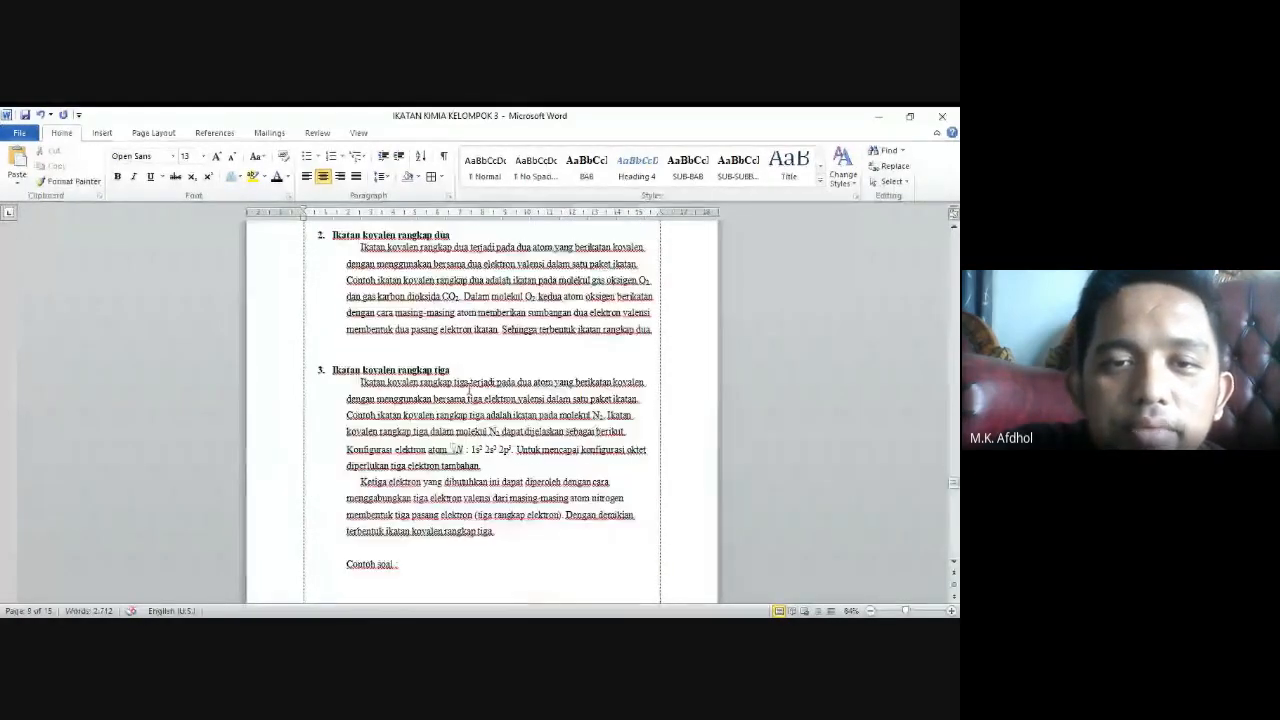
scroll(468, 388, "up", 20)
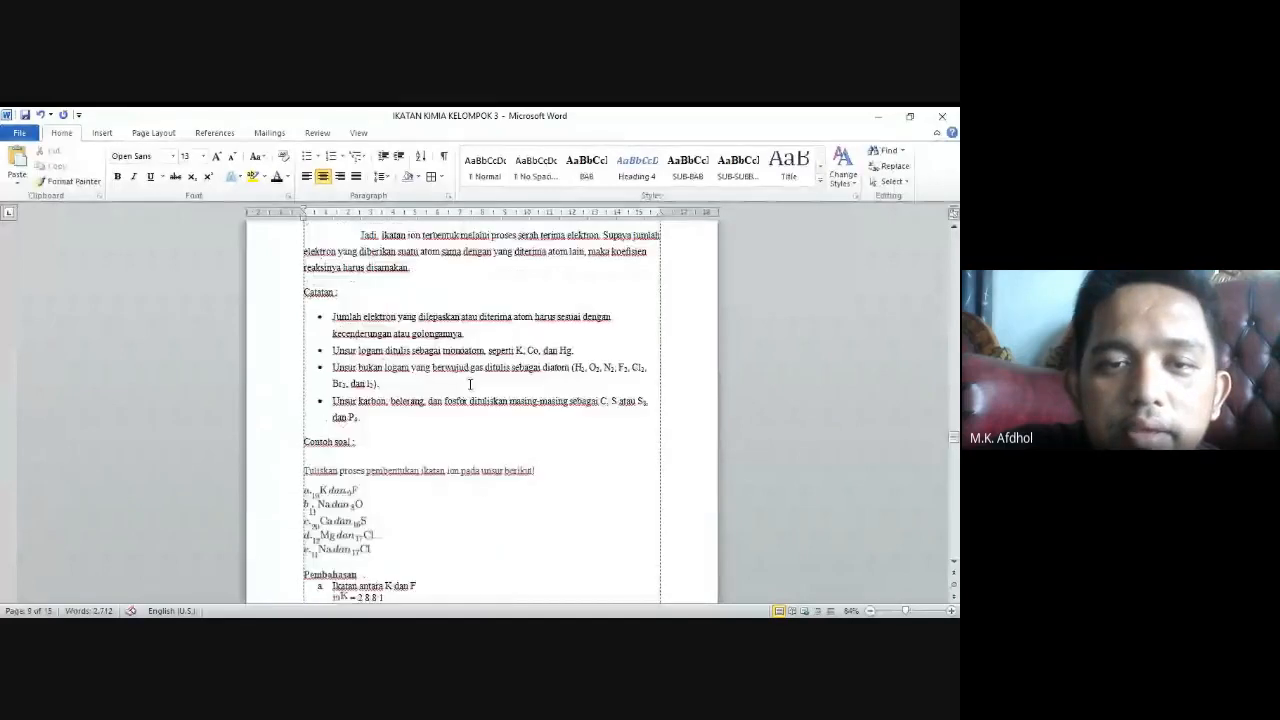
Copy the H, C and O atom illustration with its caption to below the last bullet of the "Catatan" list, above "Contoh soal"
scroll(469, 385, "up", 1)
left_click(477, 379)
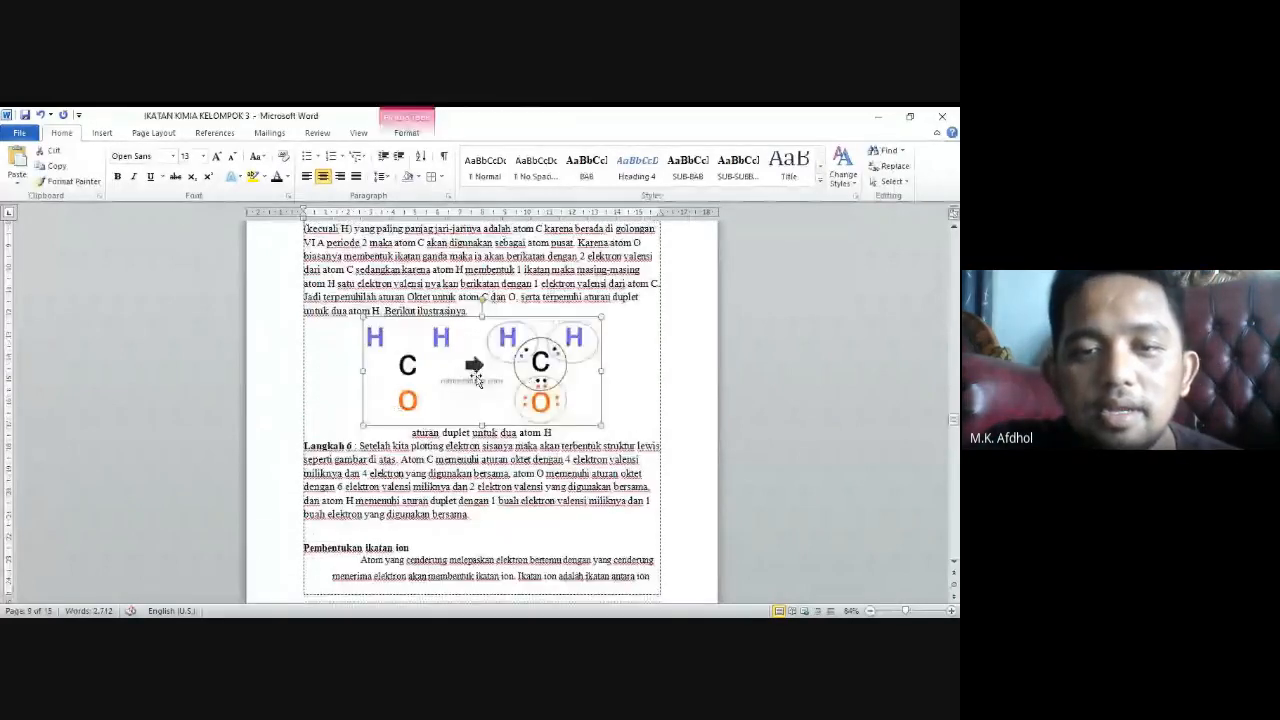
left_click_drag(474, 311, 552, 433)
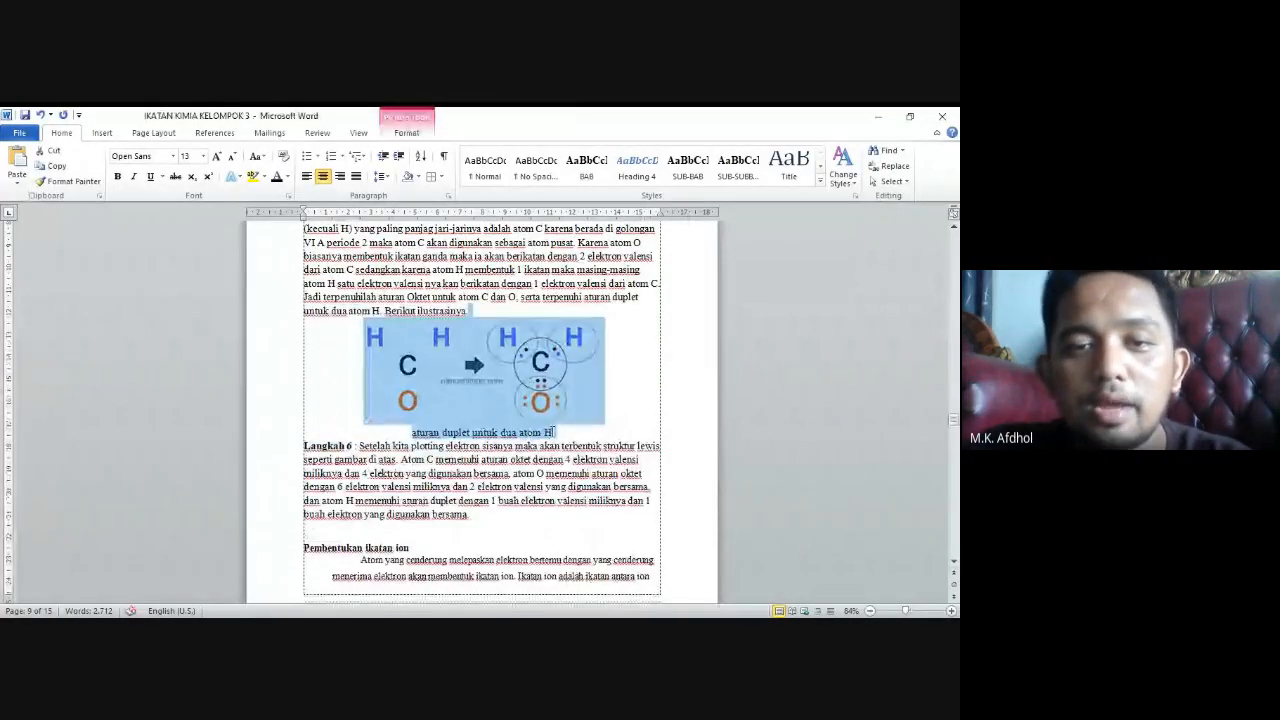
scroll(540, 425, "down", 13)
left_click(440, 426)
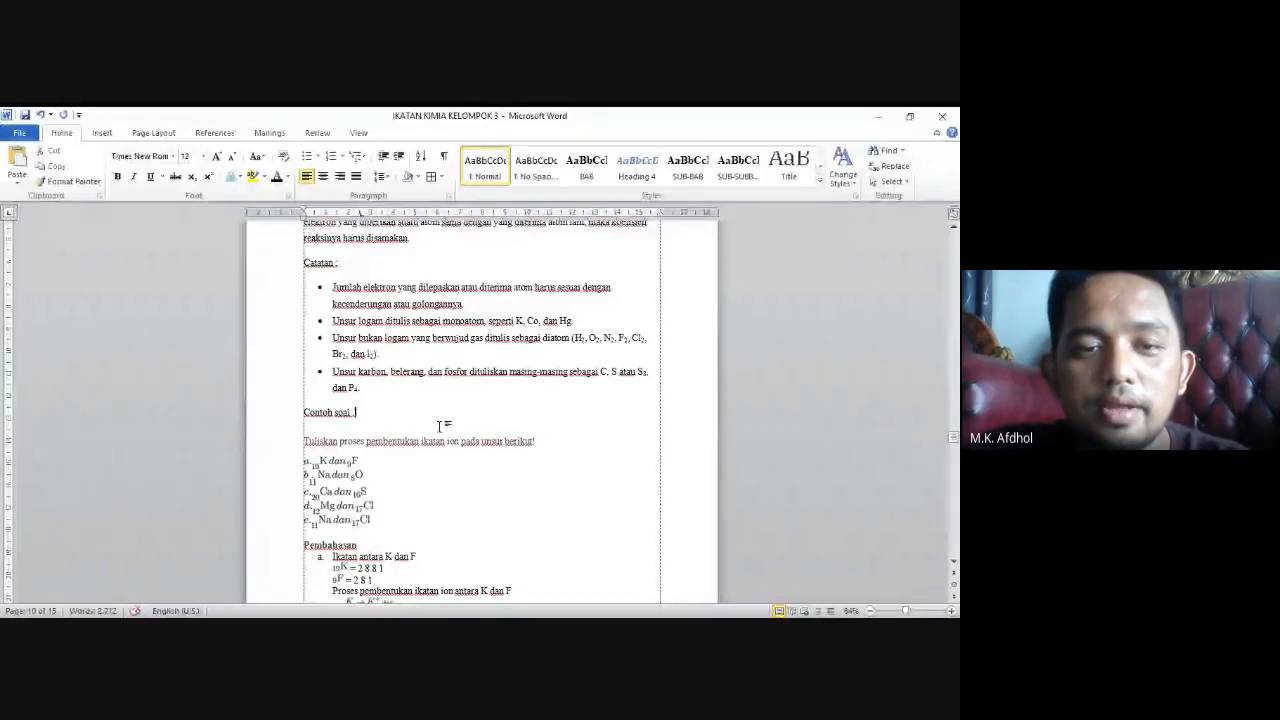
left_click(360, 389)
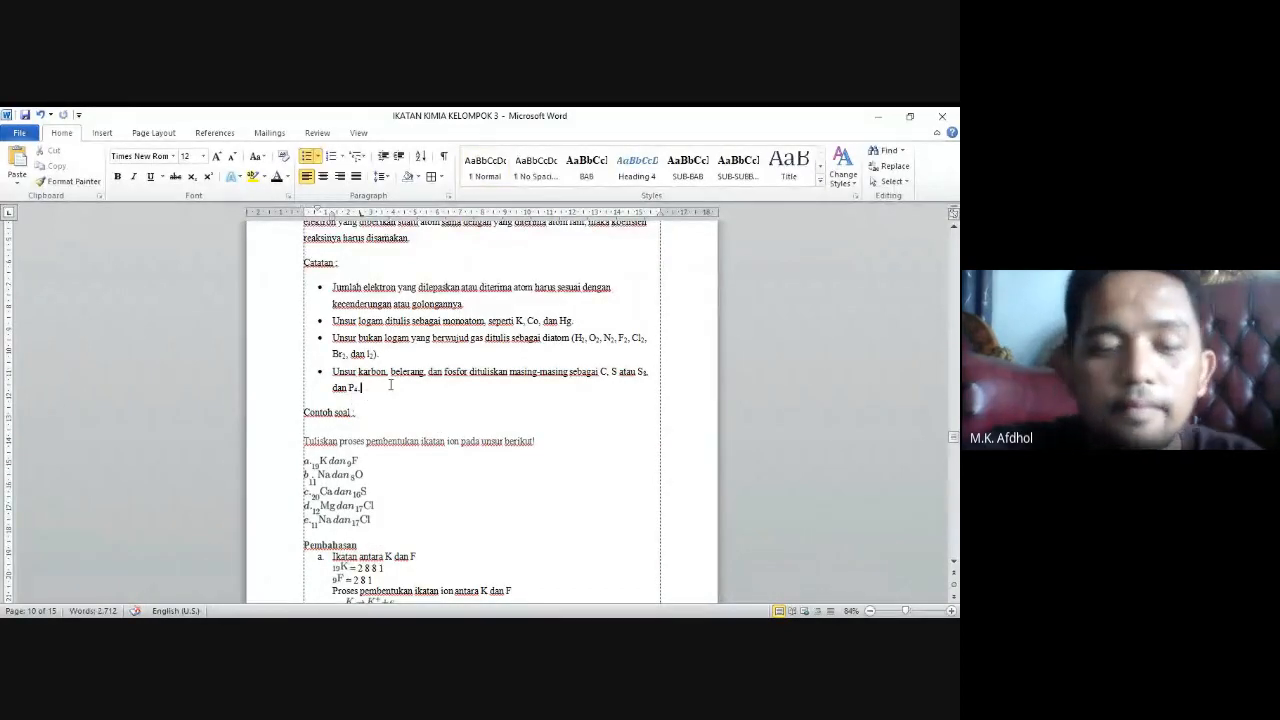
key("ctrl+v")
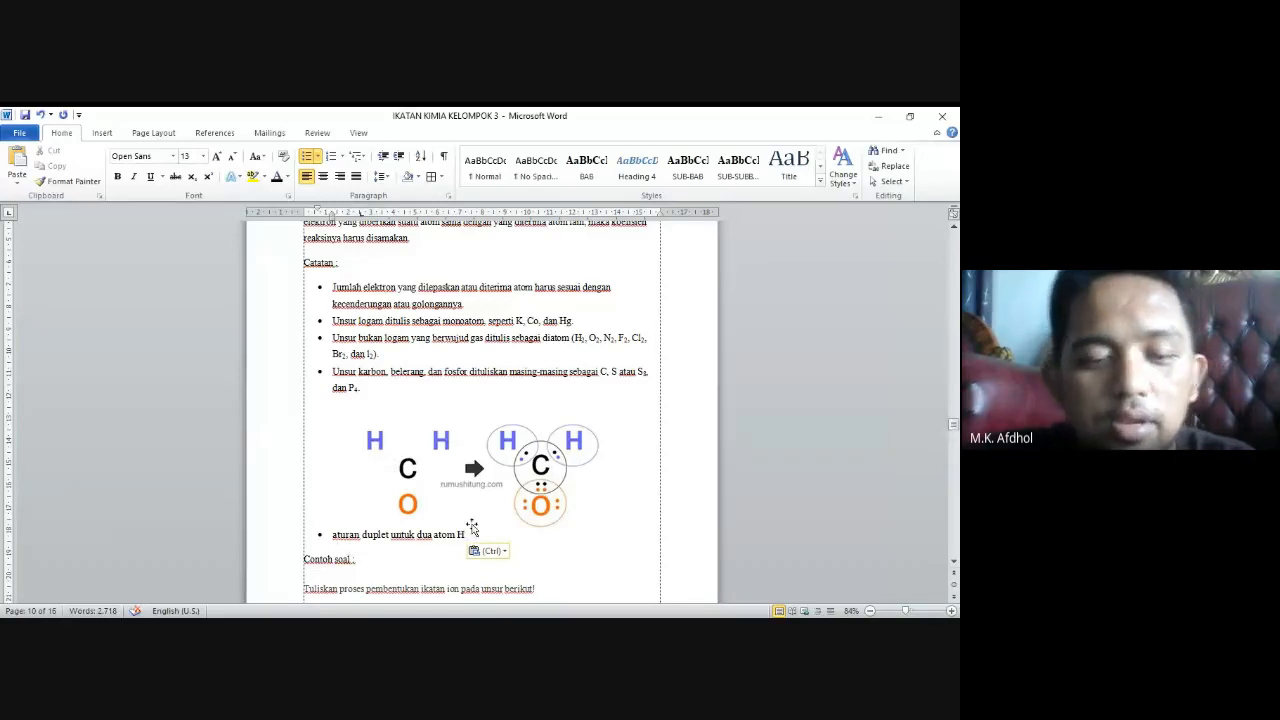
Change the pasted caption to "aturan duplet untuk dua atom C", remove its bullet and center it
key("BackSpace")
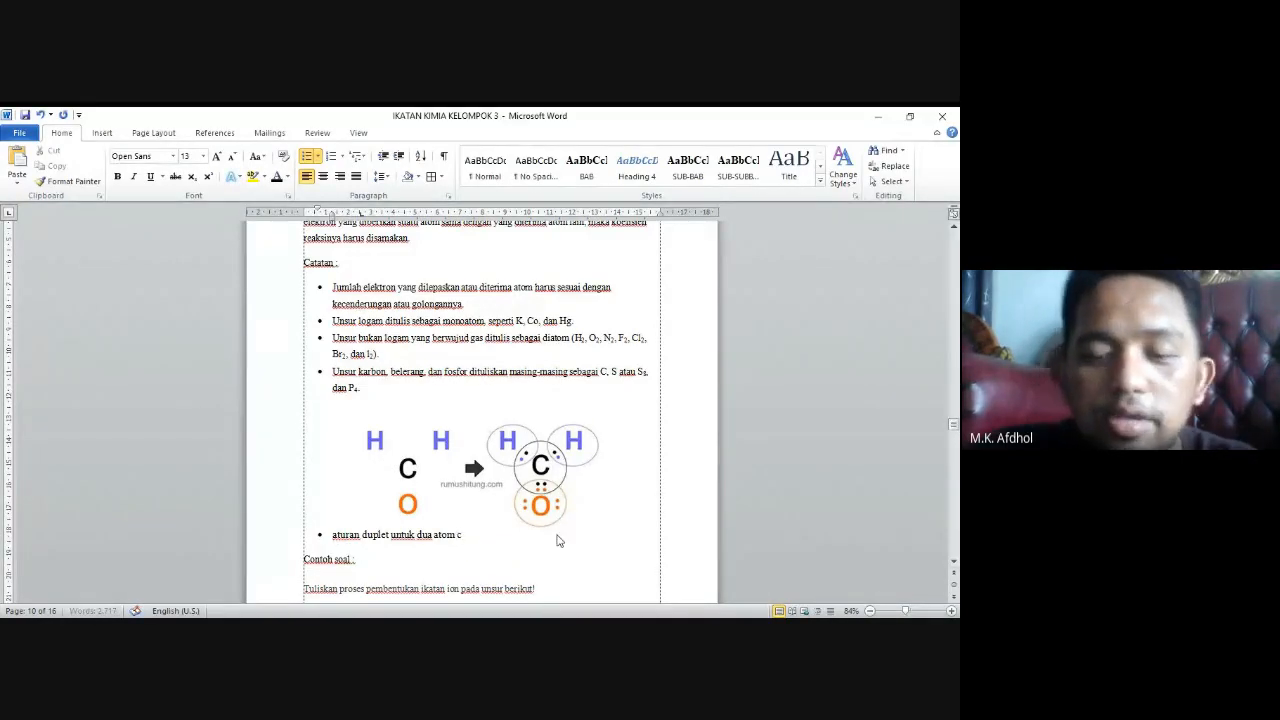
type("C")
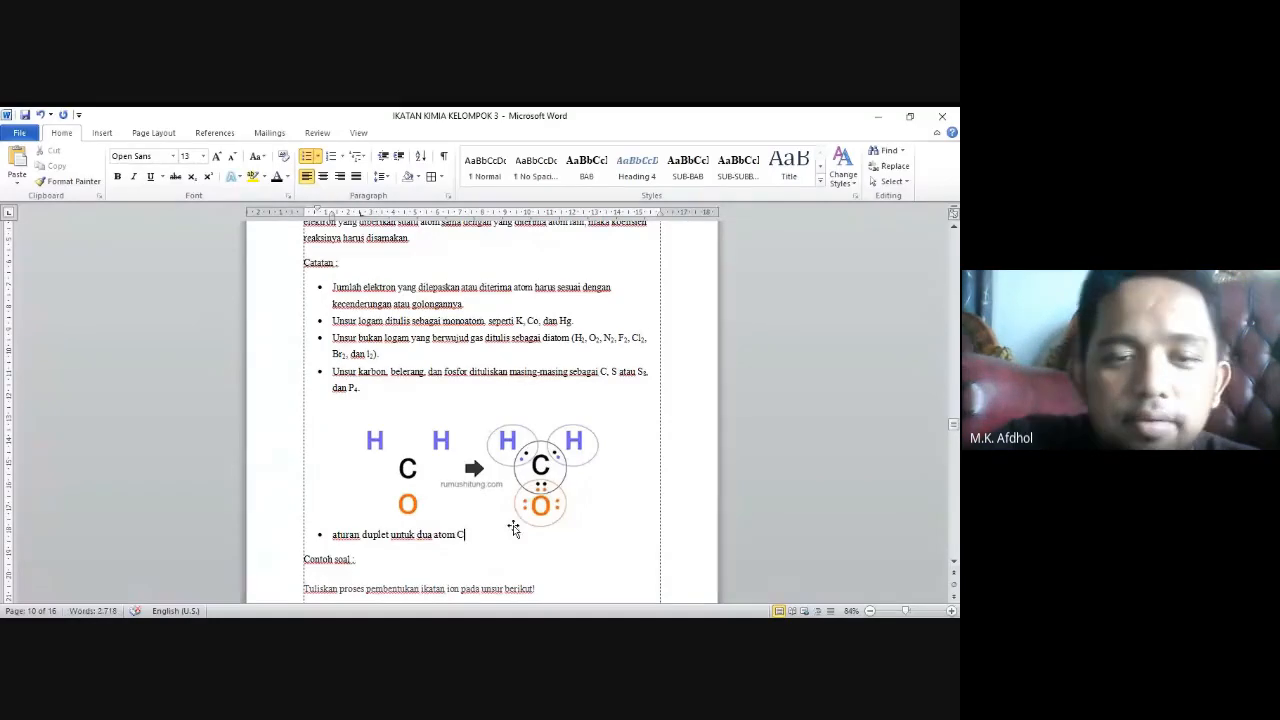
left_click(333, 537)
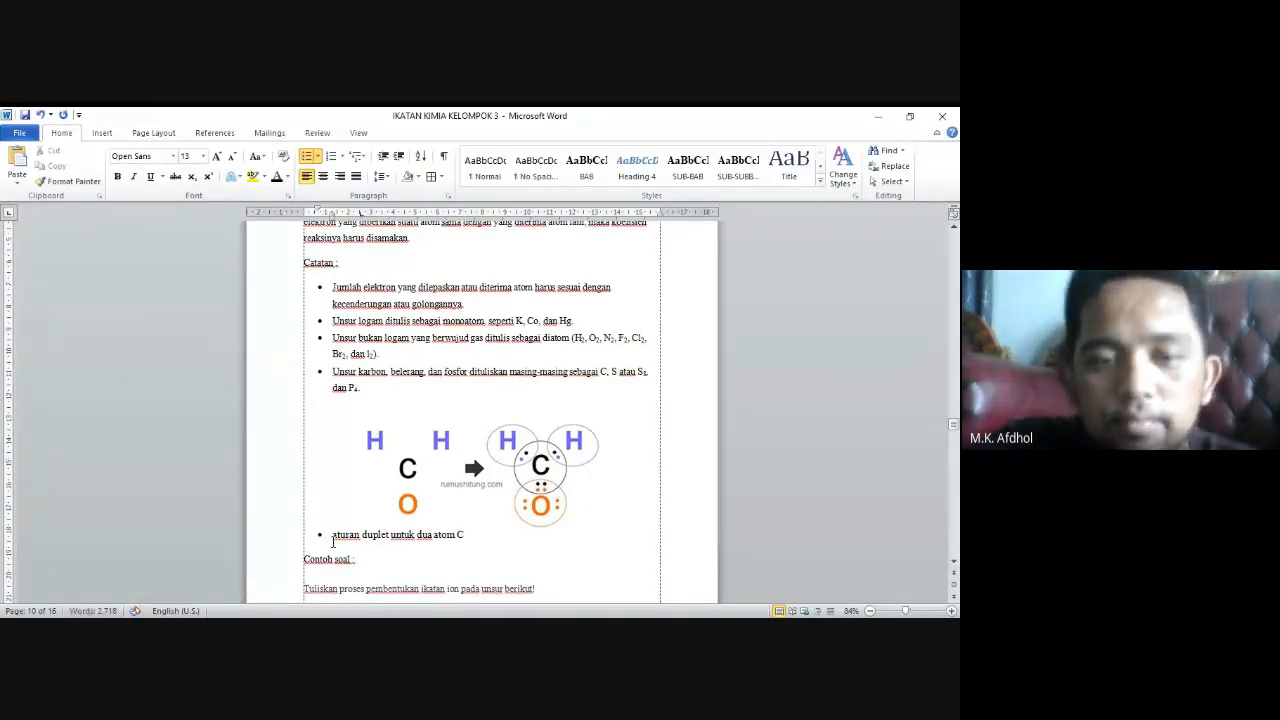
key("BackSpace")
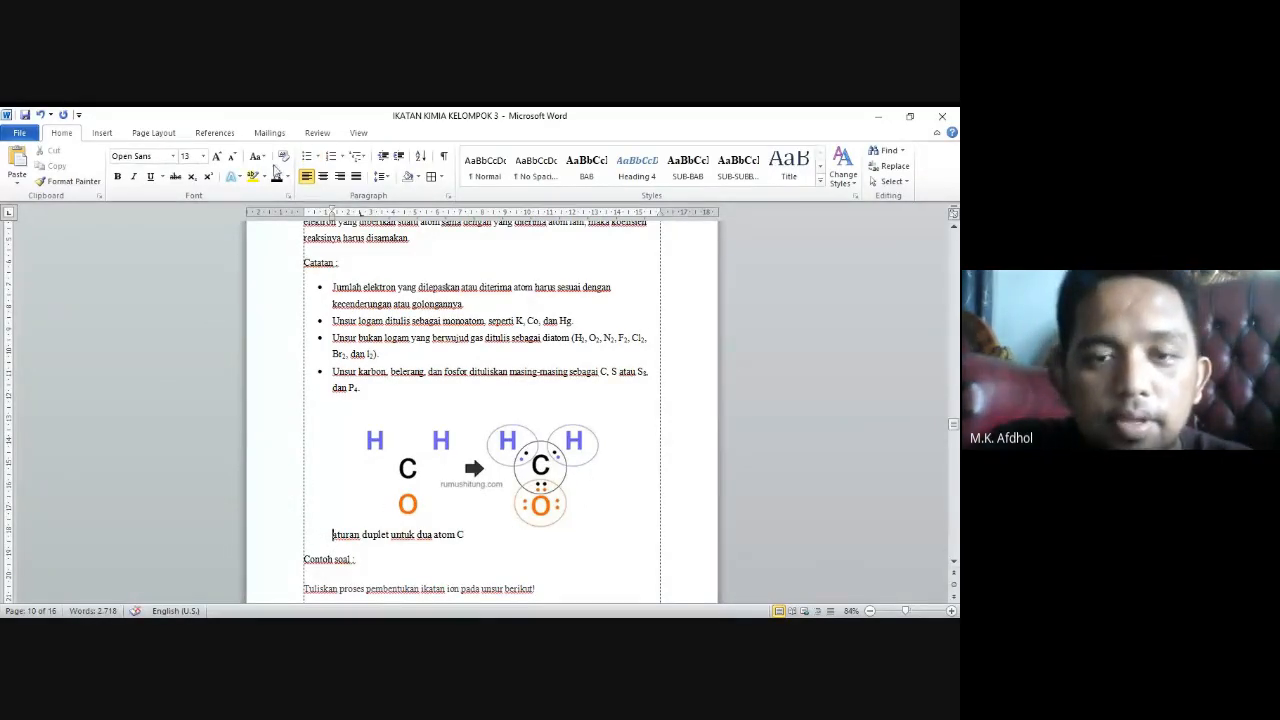
left_click(323, 176)
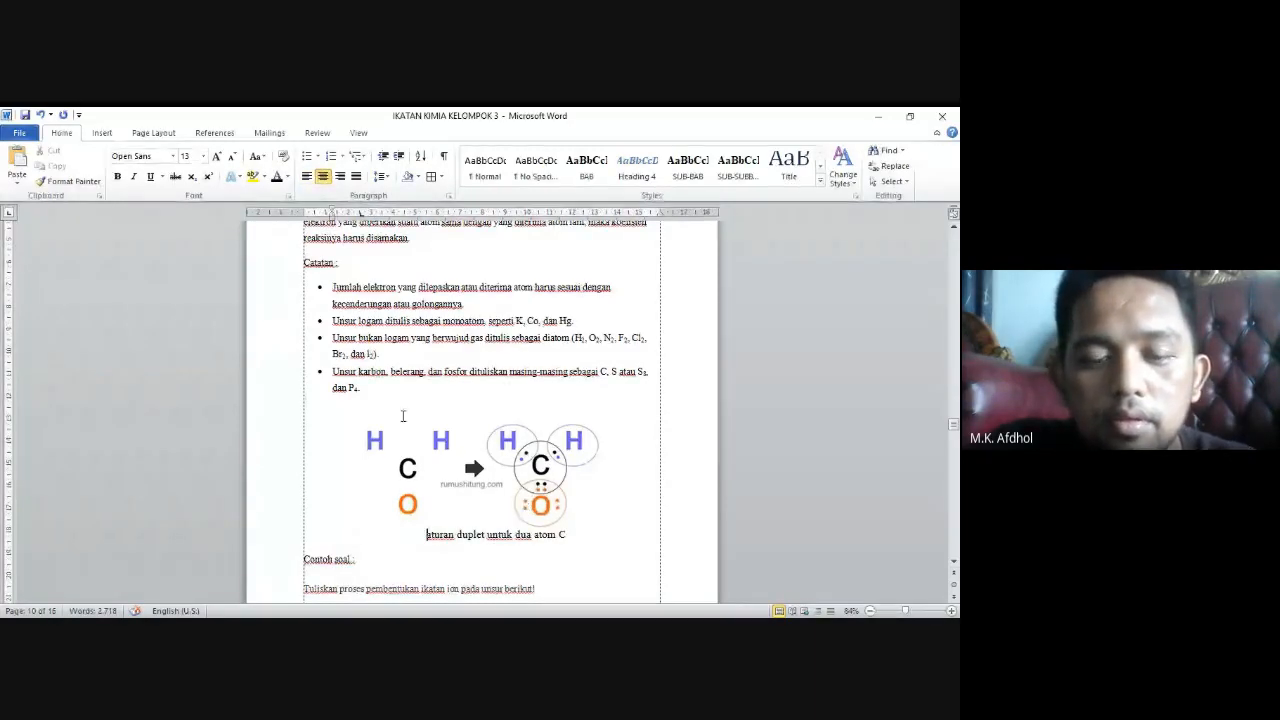
Copy the illustration with its "atom C" caption to below the electron configuration list, above "Pembentukan ikatan logam", and center the pasted caption
left_click_drag(403, 415, 567, 534)
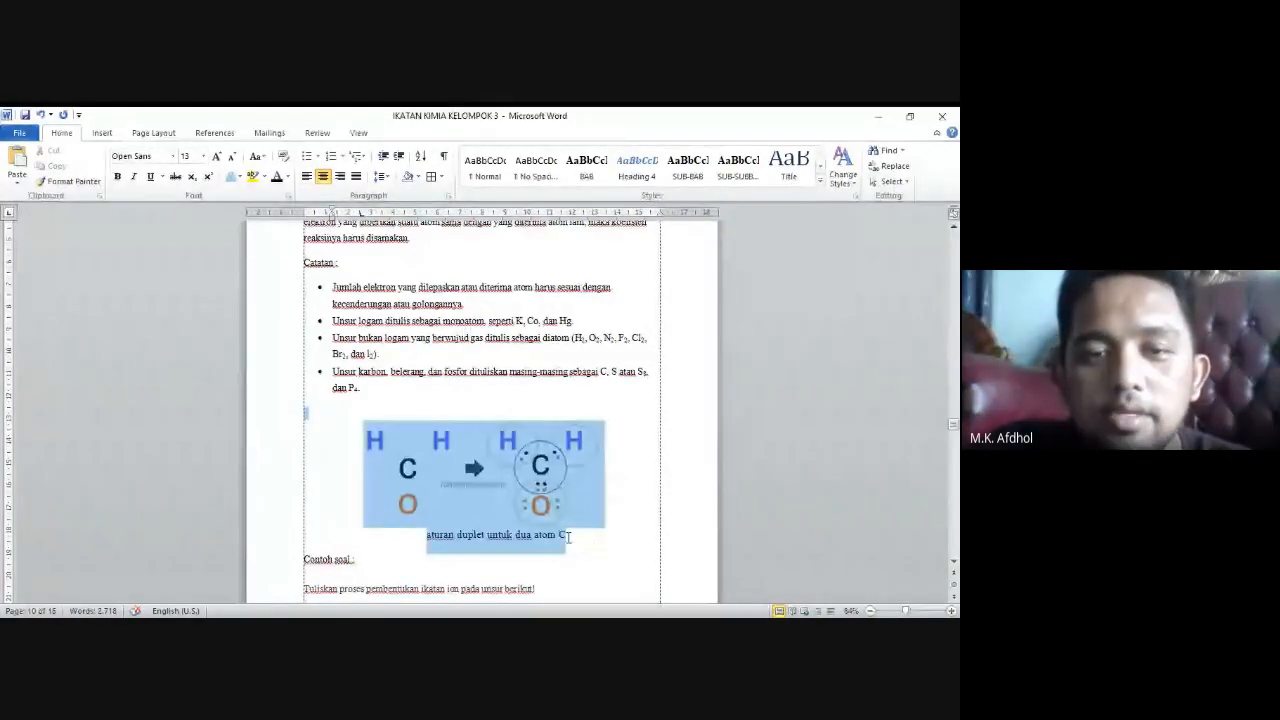
scroll(567, 534, "down", 3)
scroll(567, 534, "down", 3)
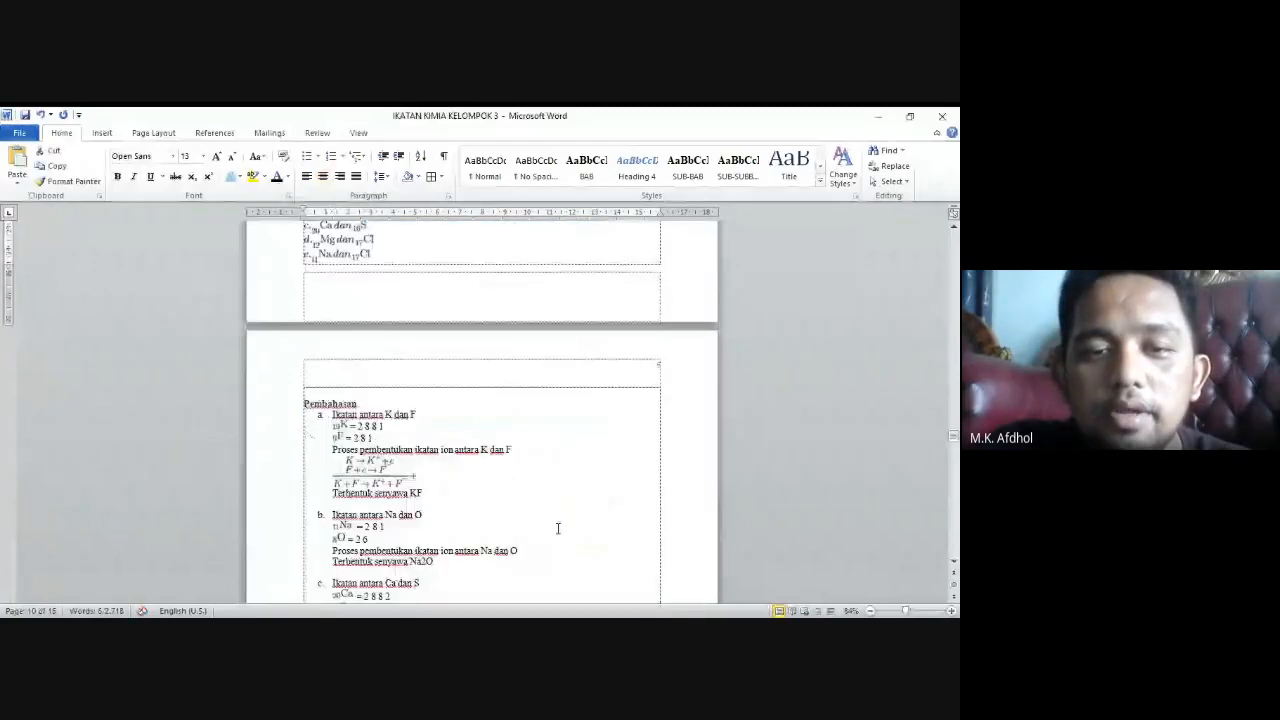
scroll(558, 528, "down", 5)
scroll(538, 518, "down", 10)
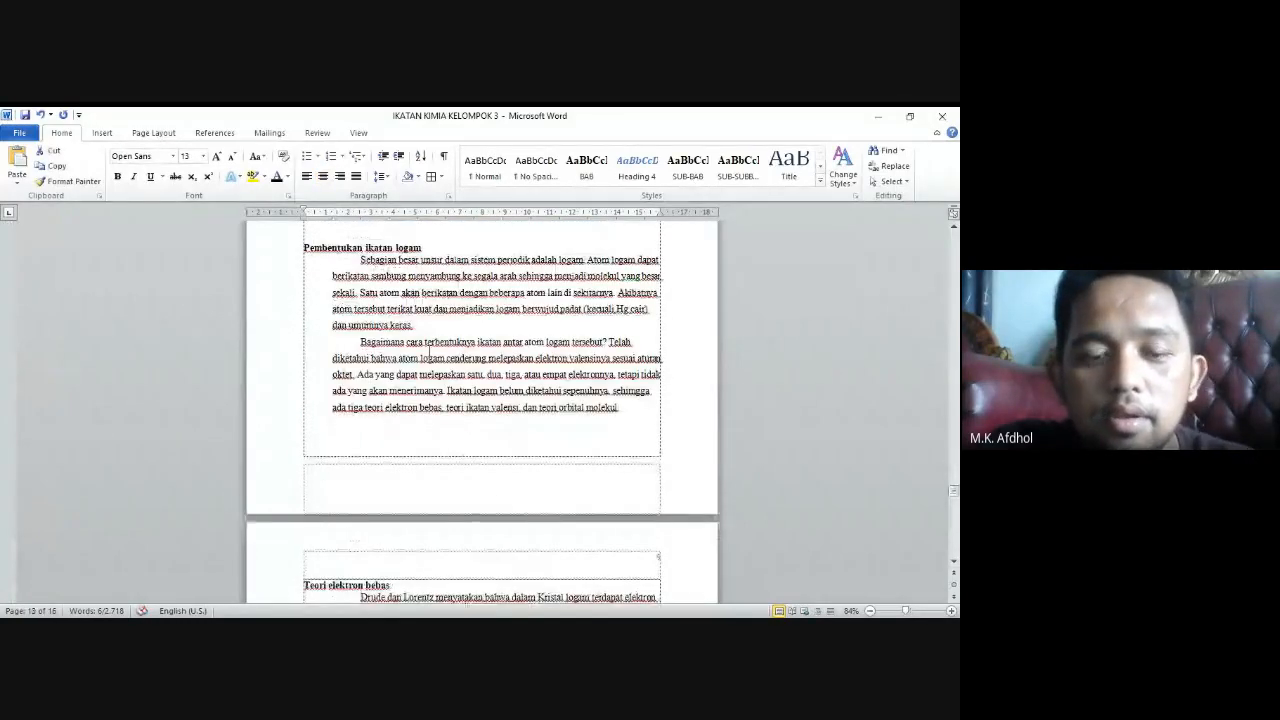
scroll(416, 388, "up", 2)
key("ctrl+v")
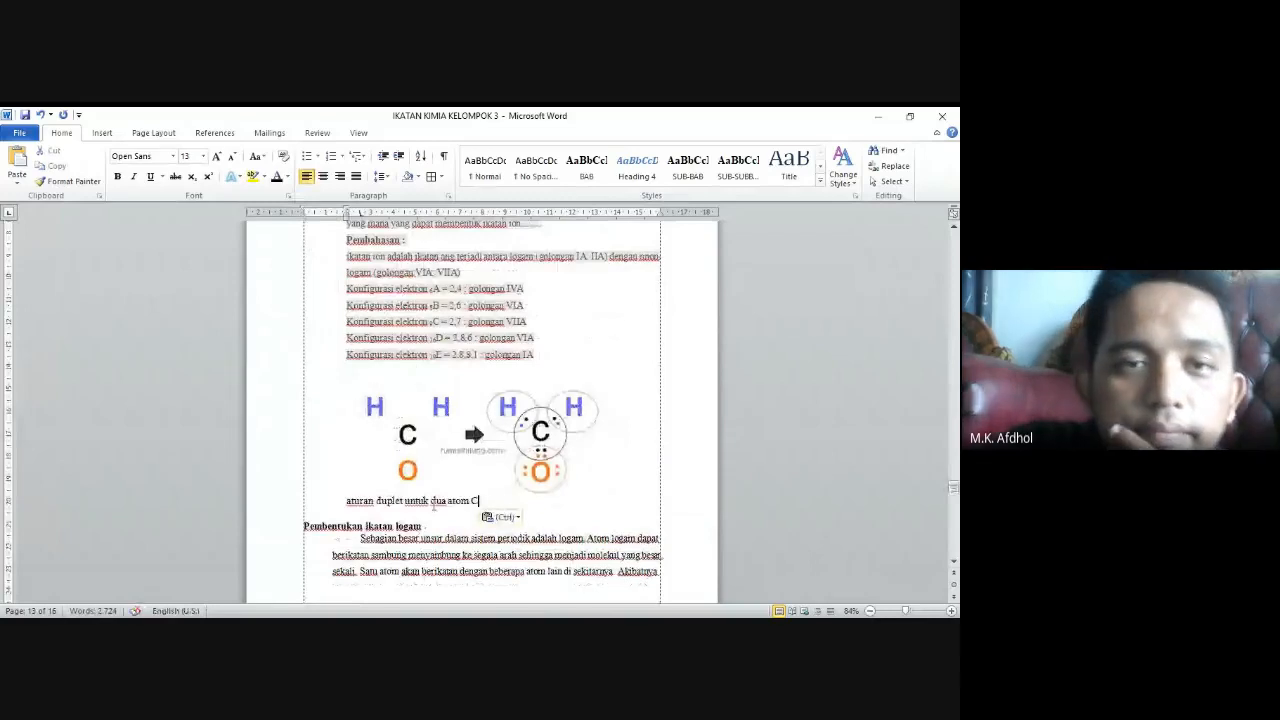
left_click(323, 176)
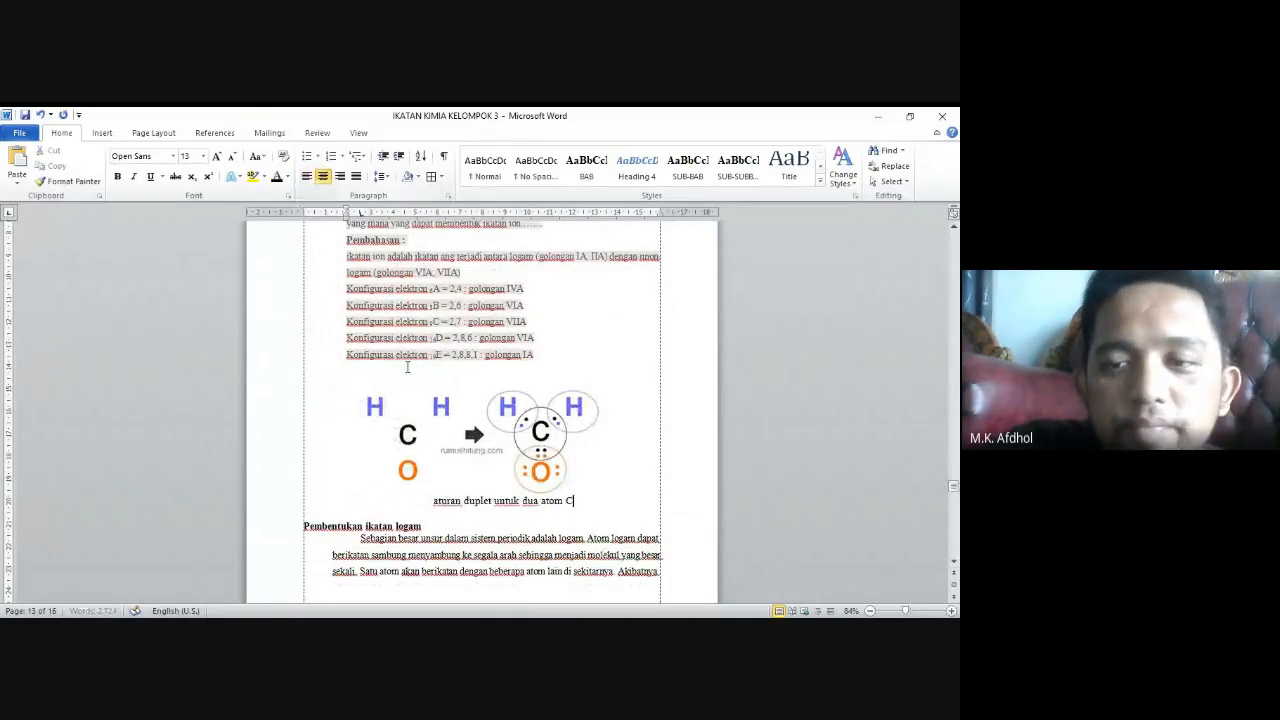
Start inserting a numbered caption before "aturan duplet untuk dua atom H" under the illustration in "Langkah 5"
scroll(407, 367, "up", 3)
scroll(435, 458, "up", 3)
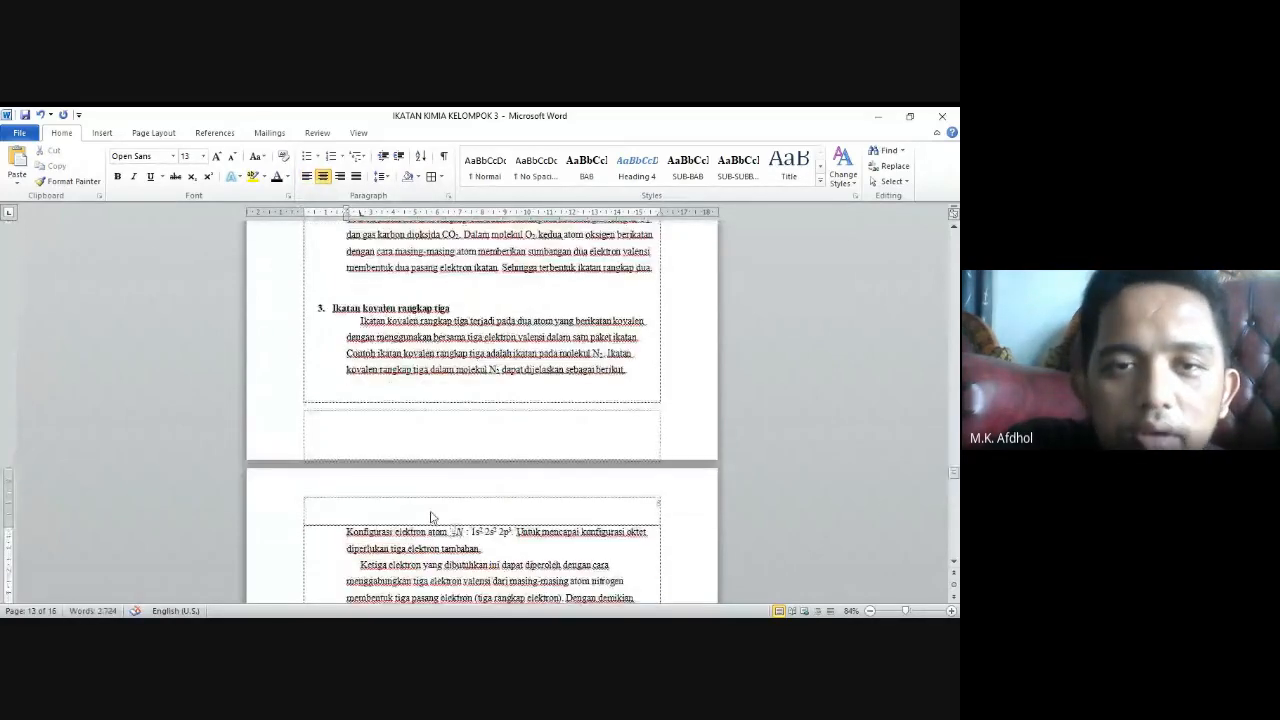
scroll(435, 505, "up", 4)
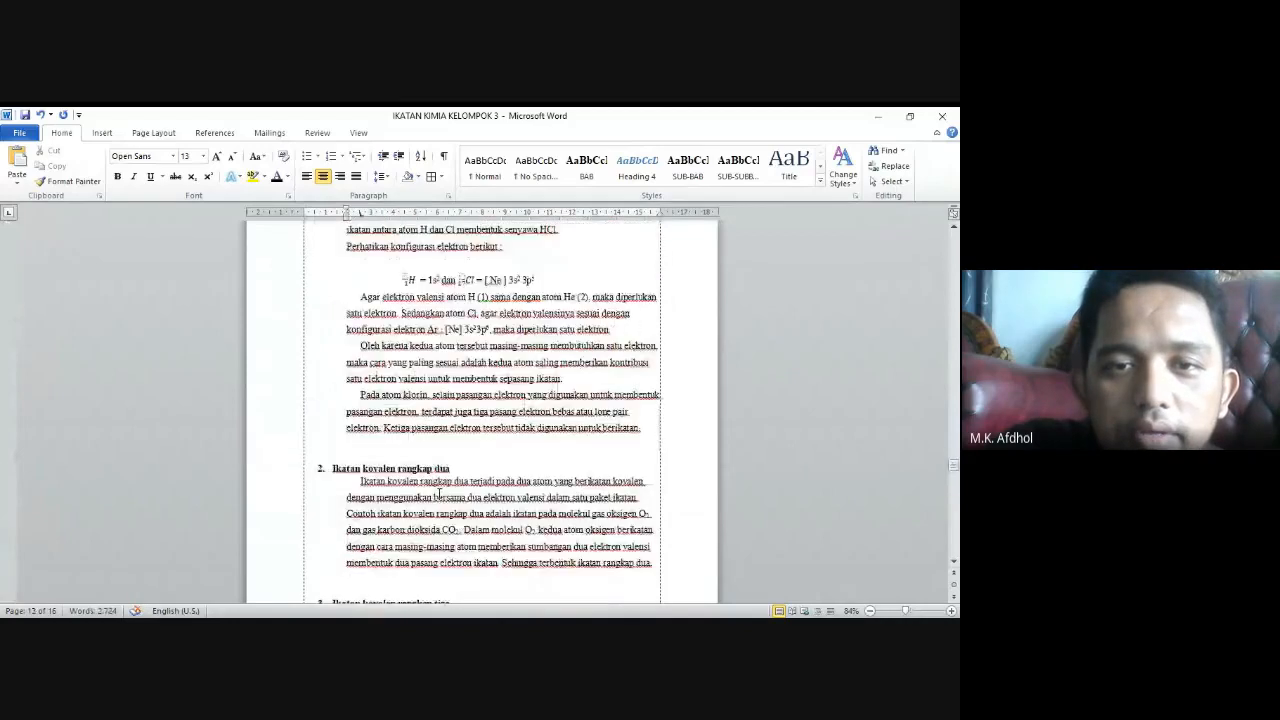
scroll(438, 493, "up", 5)
scroll(435, 492, "down", 3)
scroll(435, 492, "up", 12)
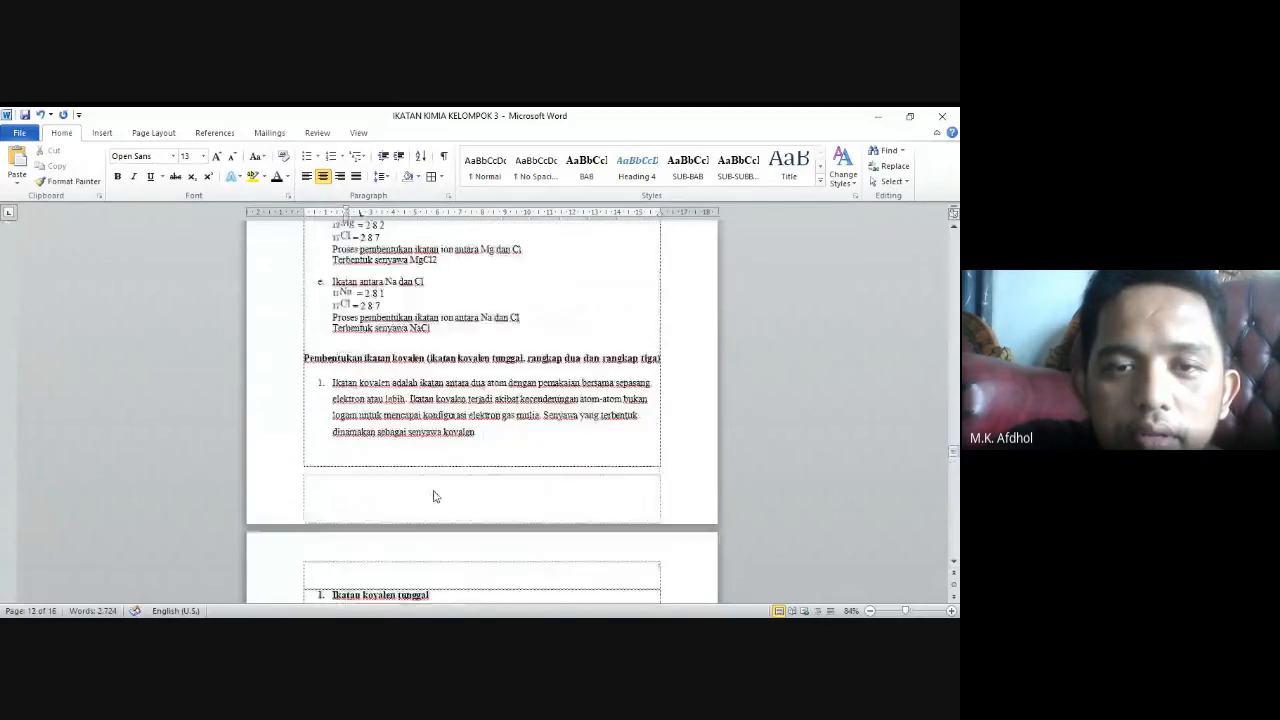
scroll(432, 488, "up", 1)
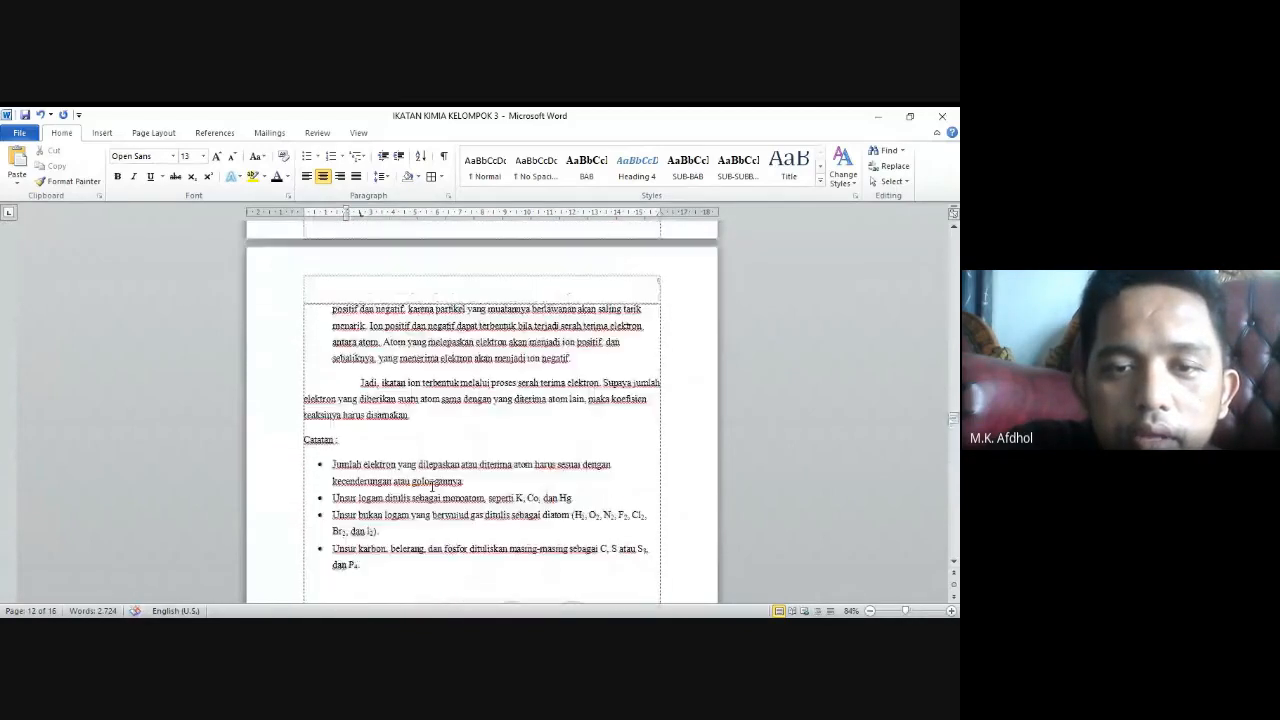
scroll(432, 487, "up", 20)
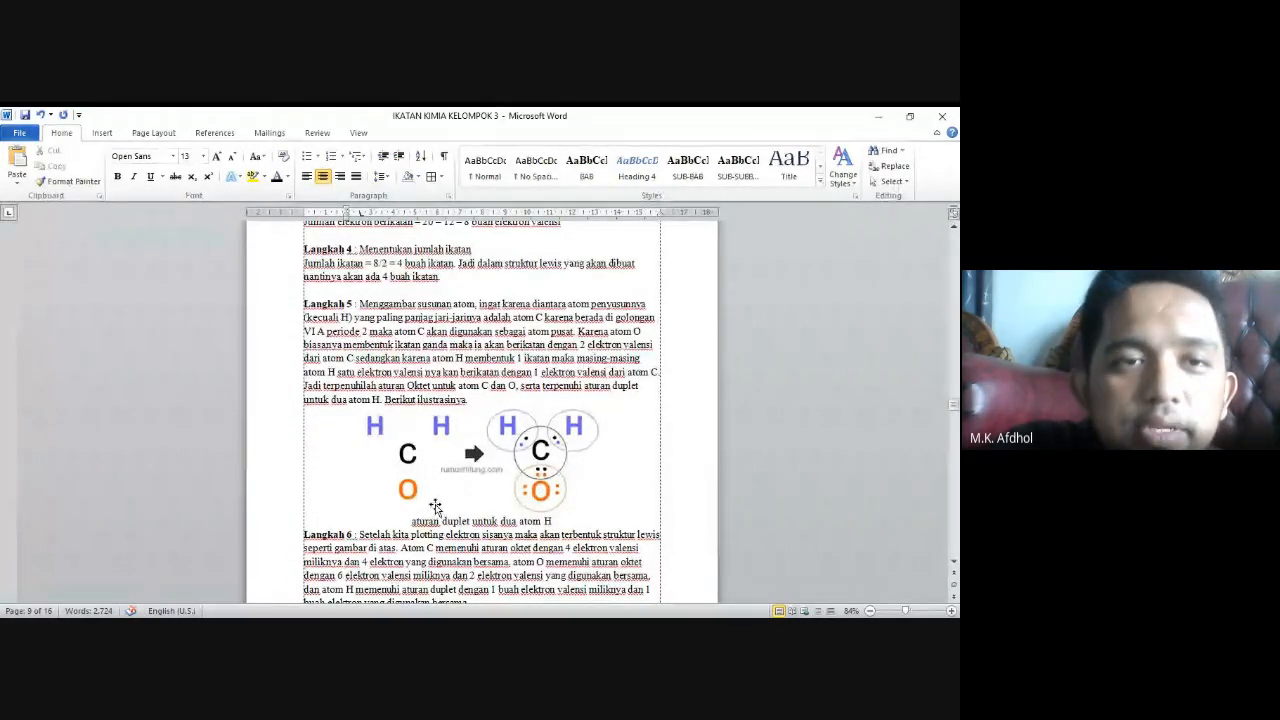
left_click(212, 132)
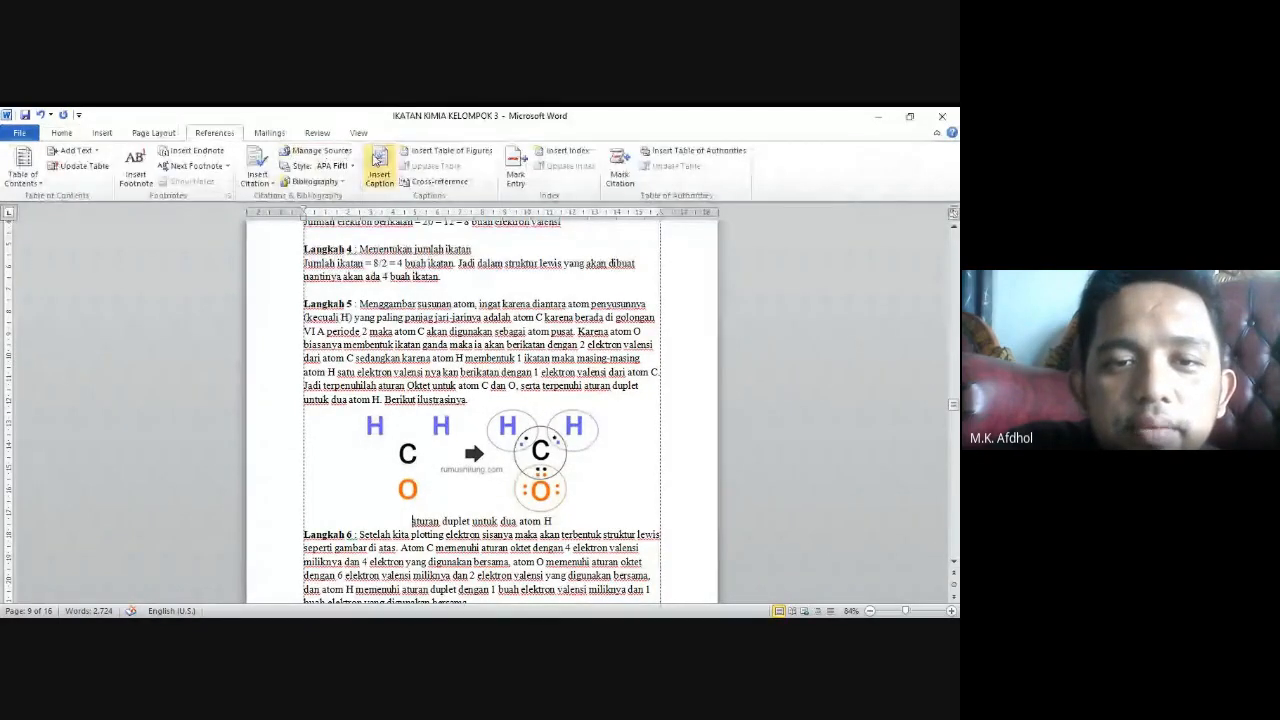
left_click(378, 163)
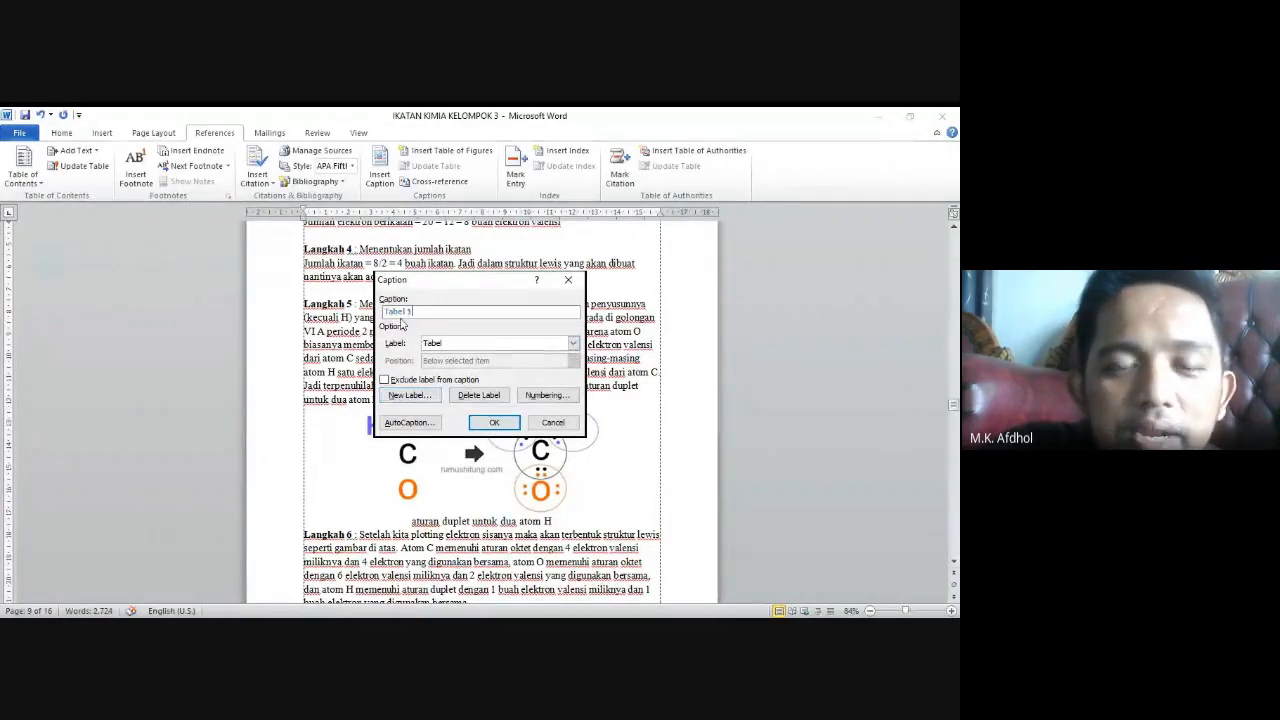
left_click(403, 396)
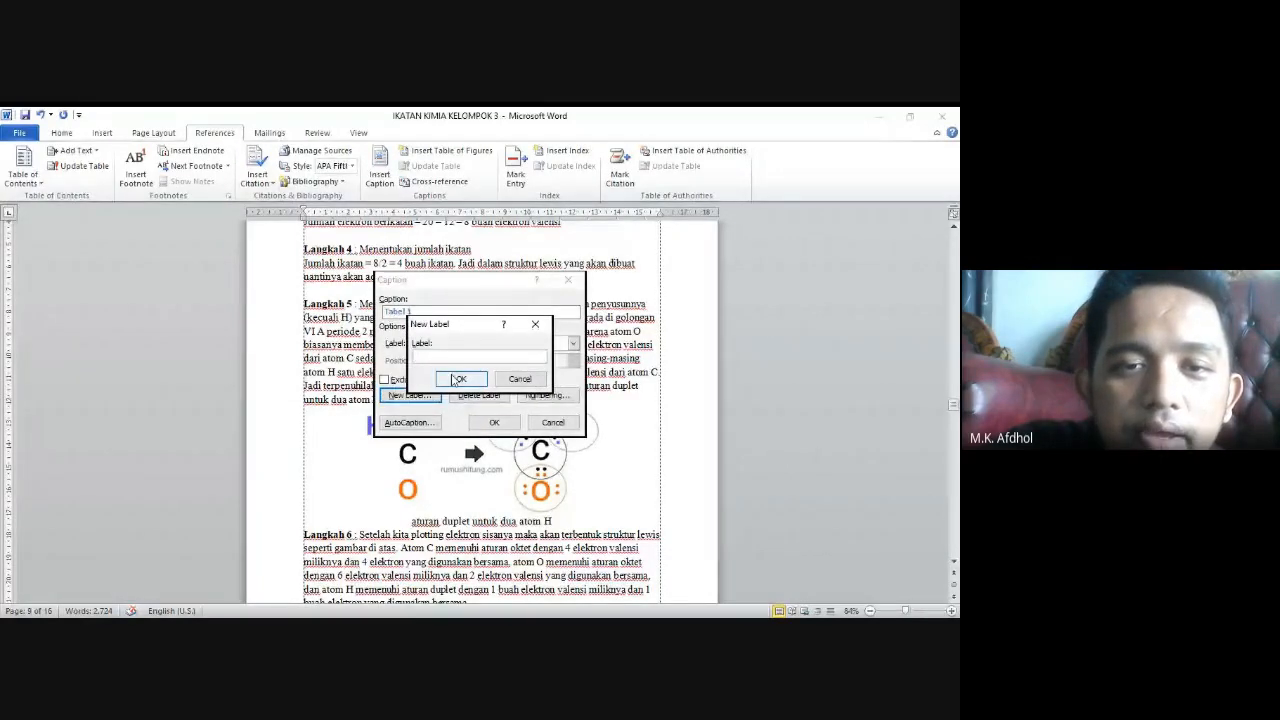
left_click(535, 324)
left_click(425, 396)
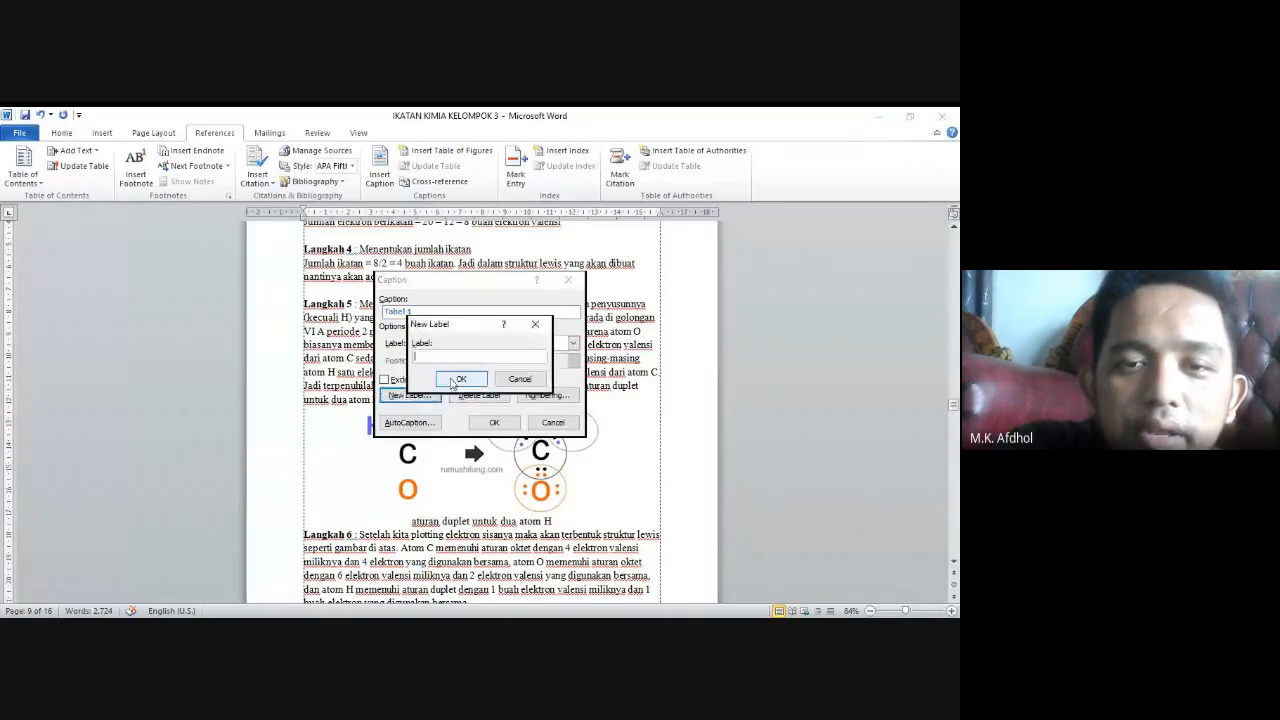
left_click(535, 324)
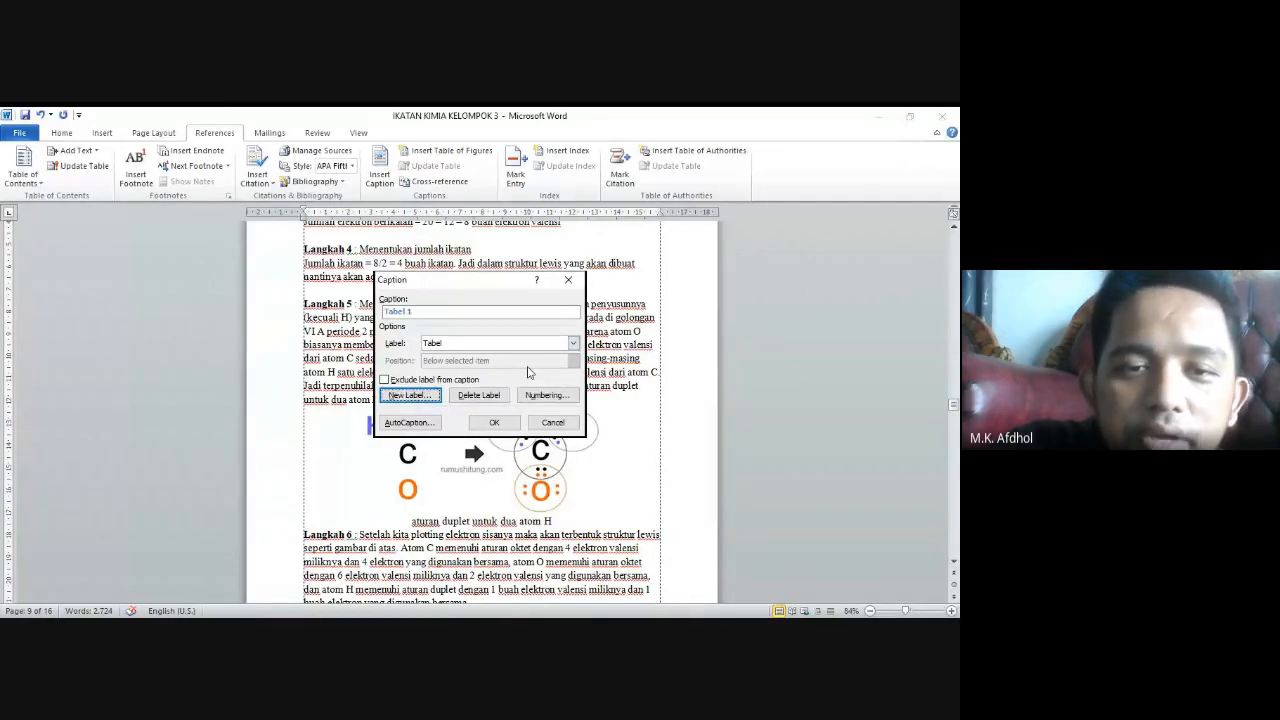
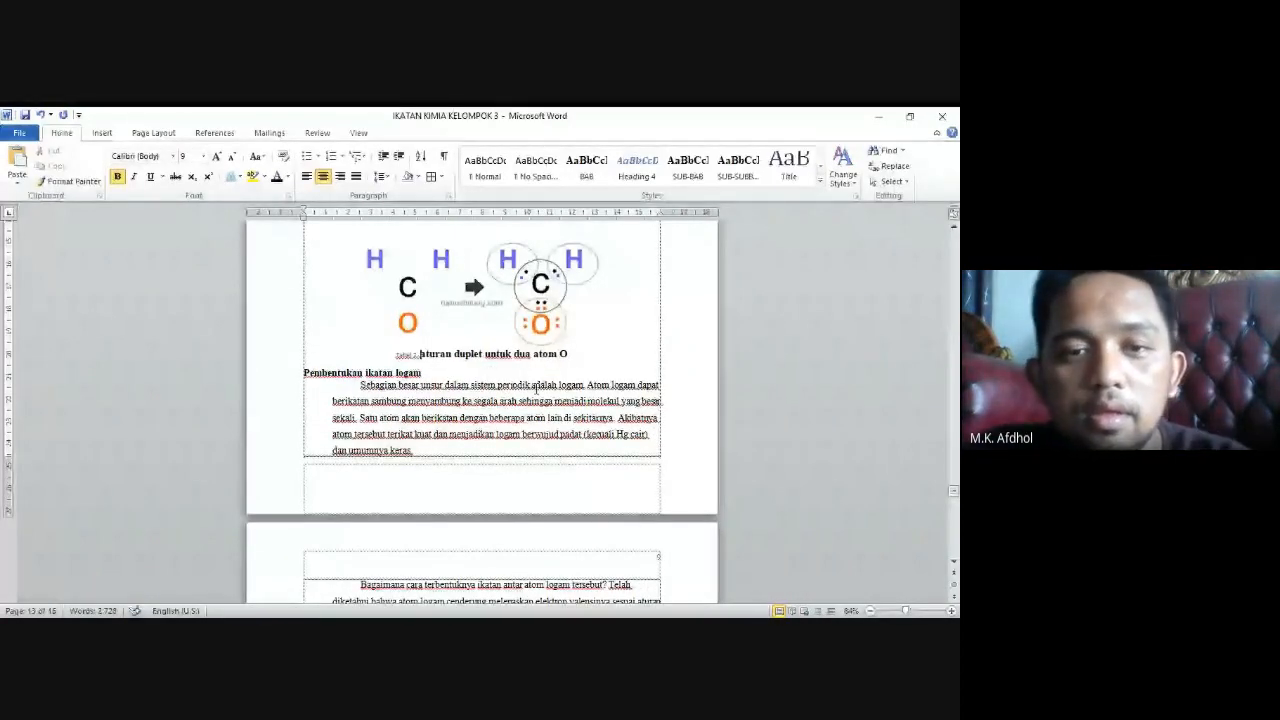
Set the whole caption line "aturan duplet untuk dua atom O", including its table label, to Times New Roman size 12
left_click_drag(568, 354, 390, 355)
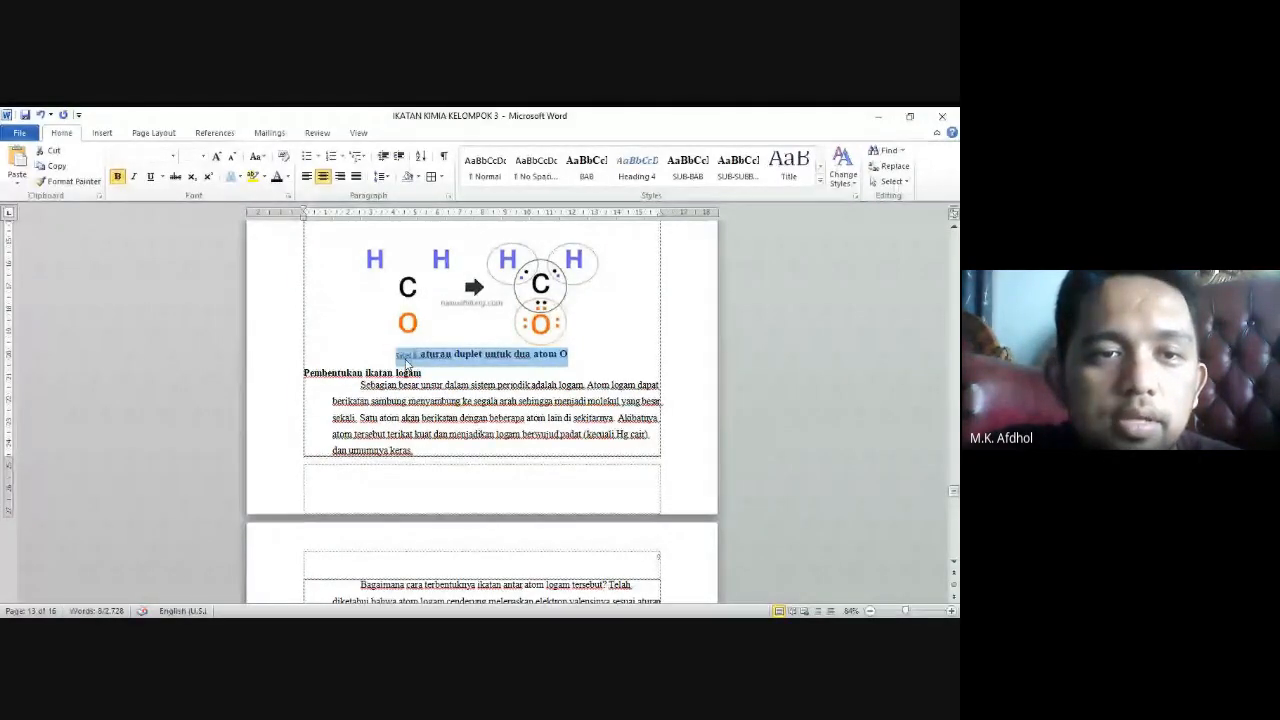
left_click(173, 156)
left_click(200, 234)
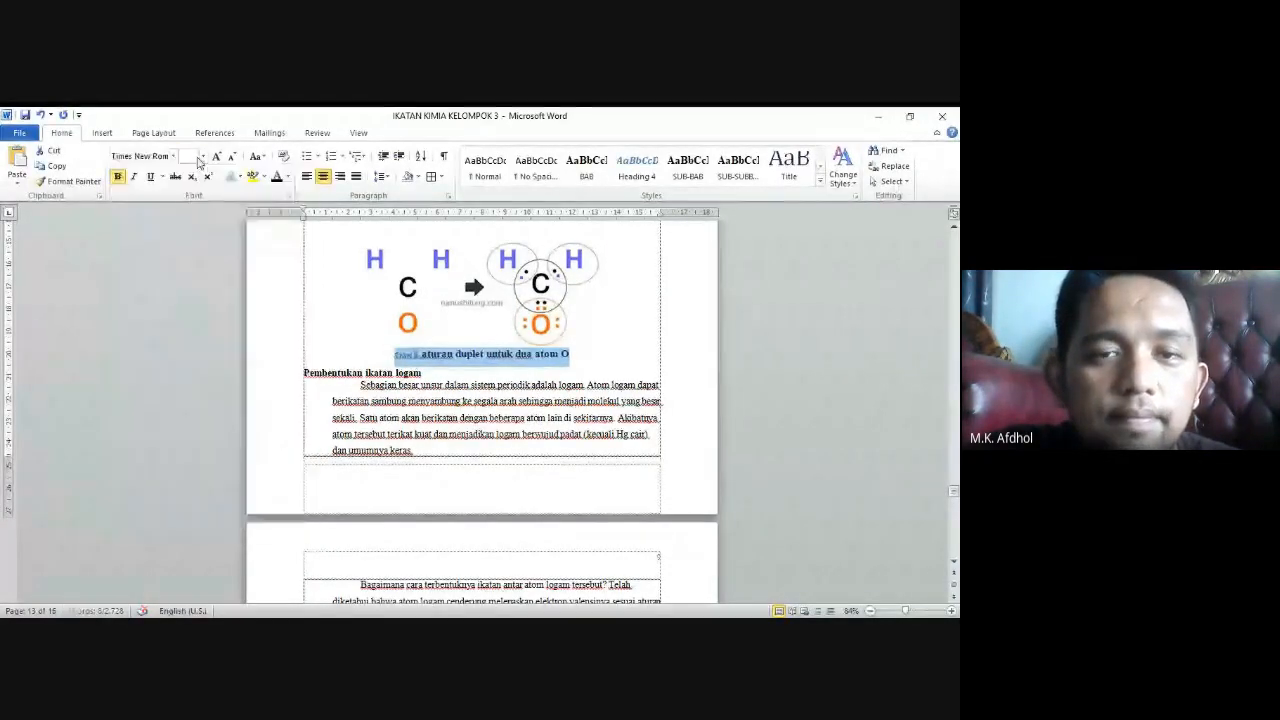
left_click(203, 156)
left_click(189, 219)
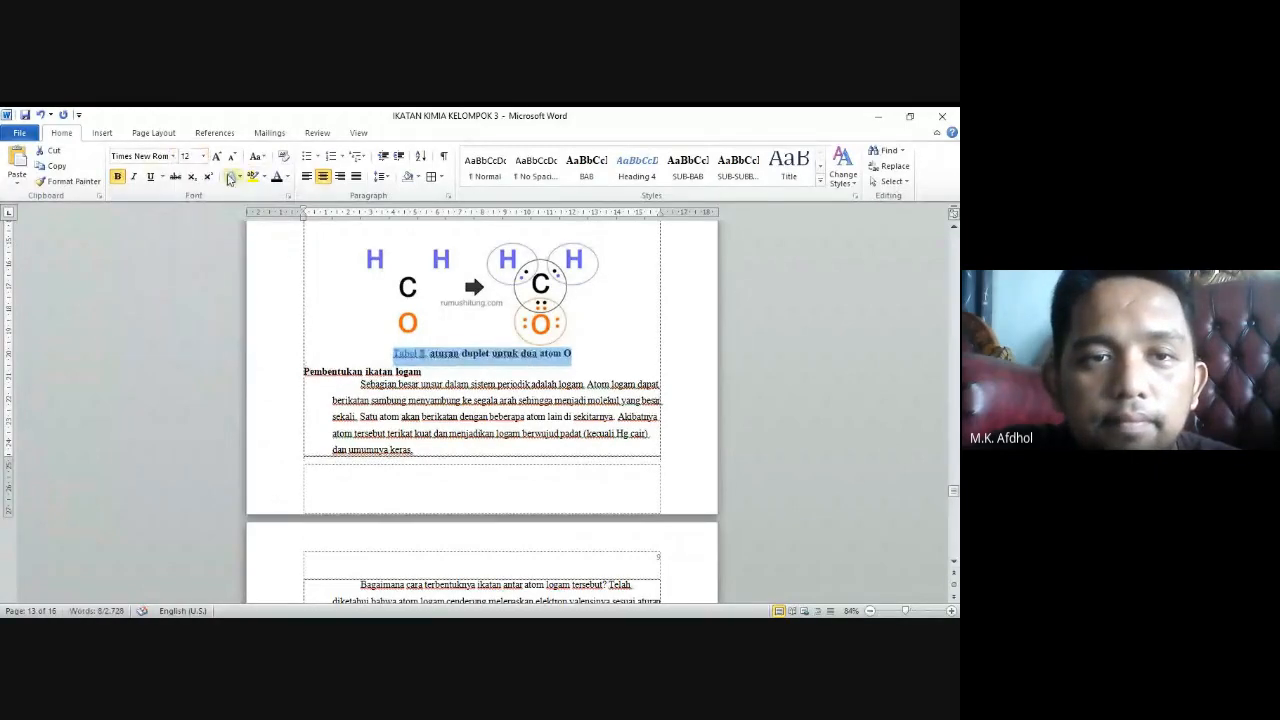
Remove the bold from the words "aturan duplet untuk dua atom O" in the caption above "Pembentukan ikatan logam"
left_click_drag(576, 354, 447, 366)
scroll(435, 356, "down", 2)
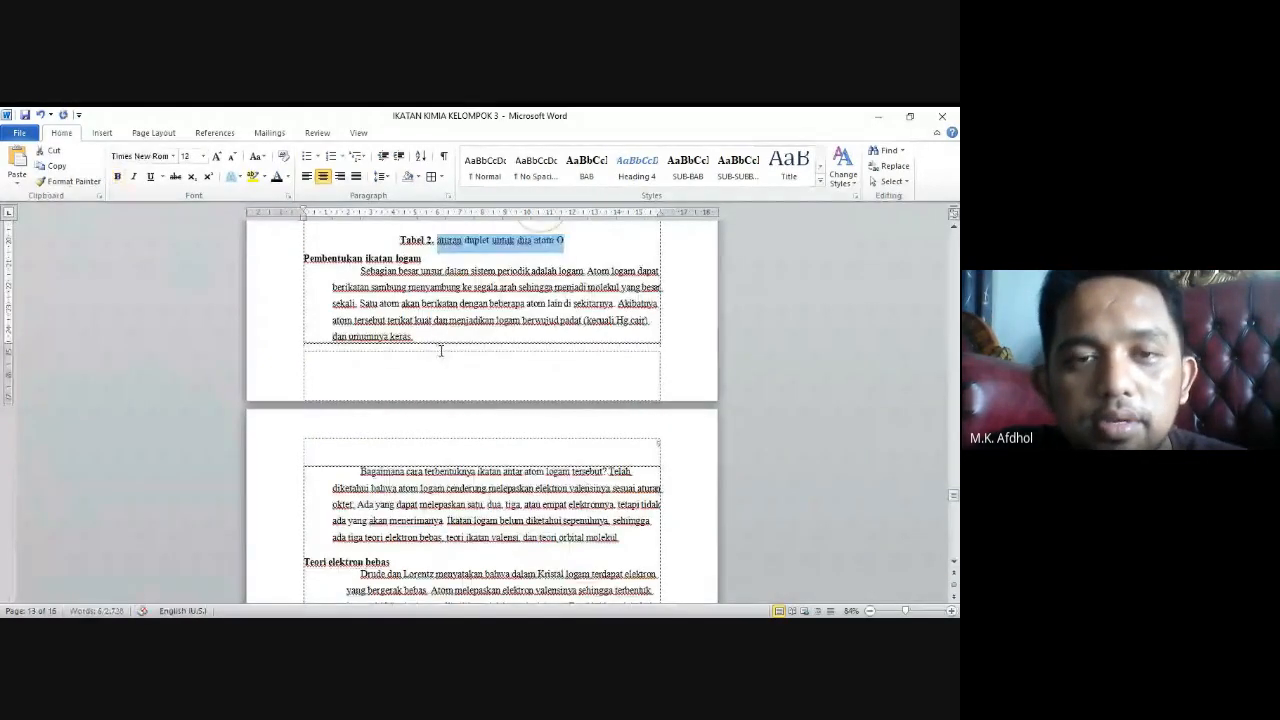
scroll(542, 332, "up", 2)
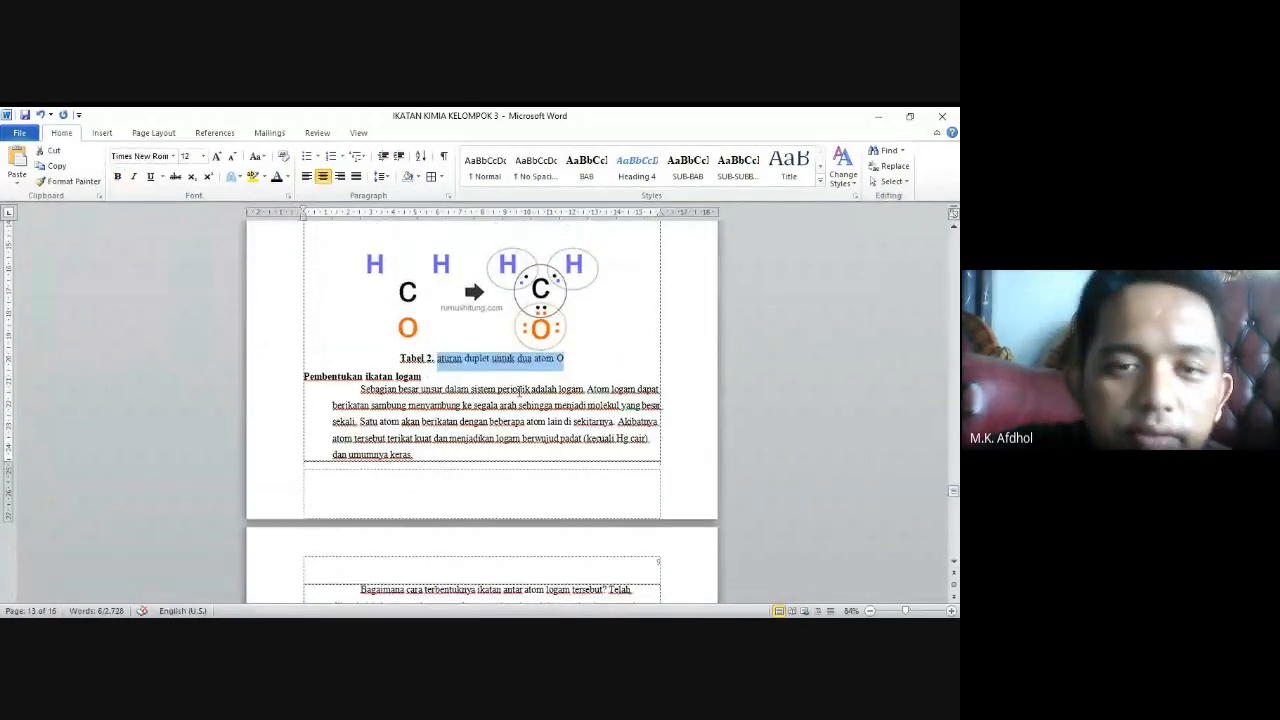
Insert a table of figures for the "Gambar" caption label below the "DAFTAR GAMBAR" heading
scroll(519, 391, "up", 5)
scroll(519, 391, "up", 10)
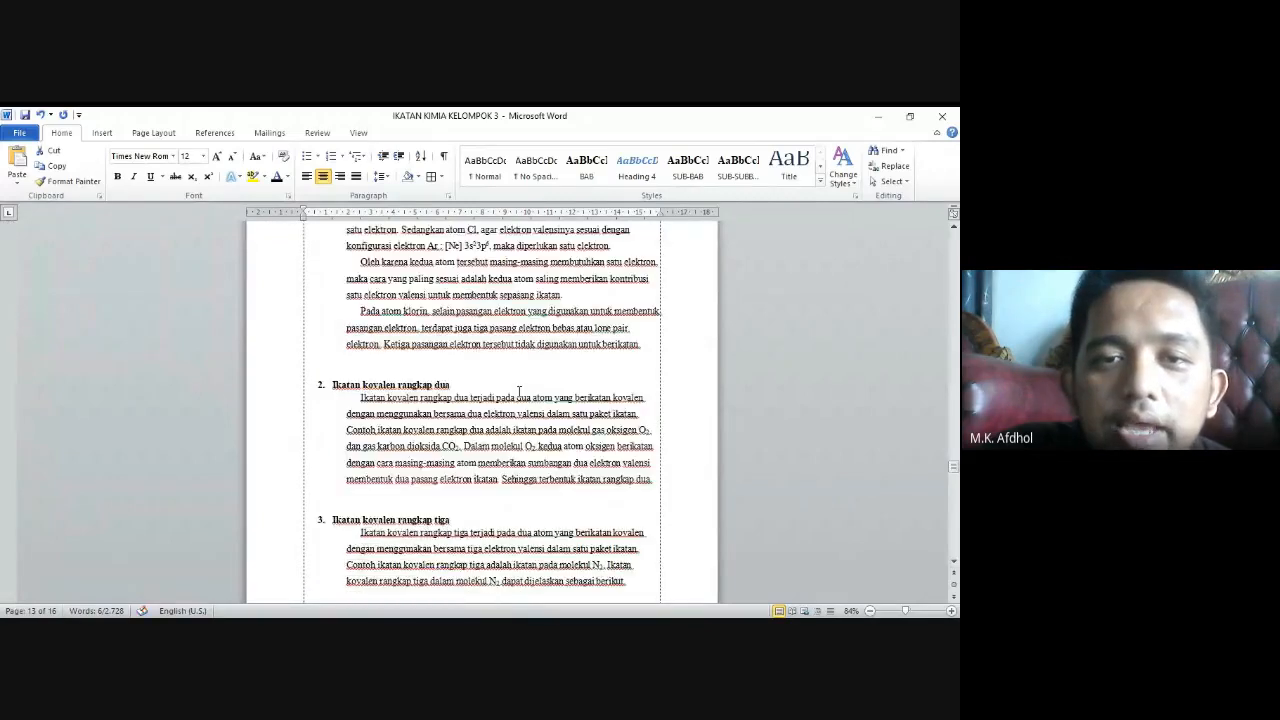
scroll(519, 391, "up", 4)
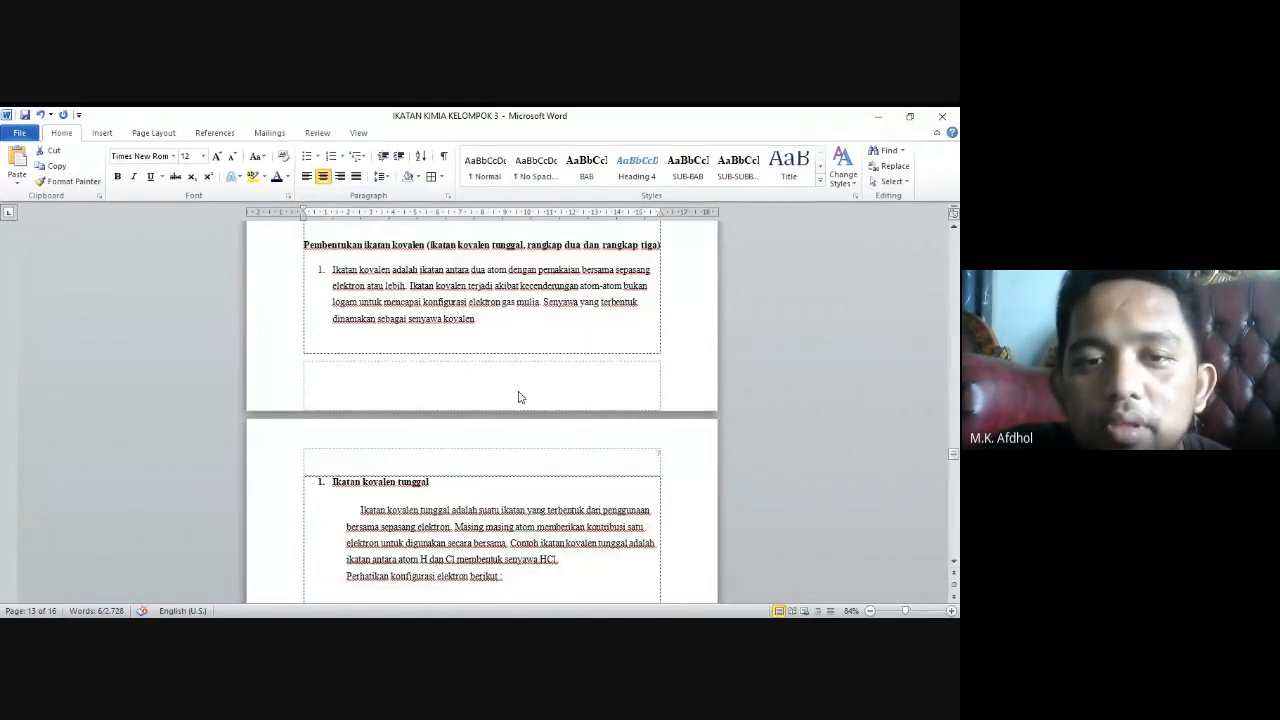
scroll(519, 397, "up", 10)
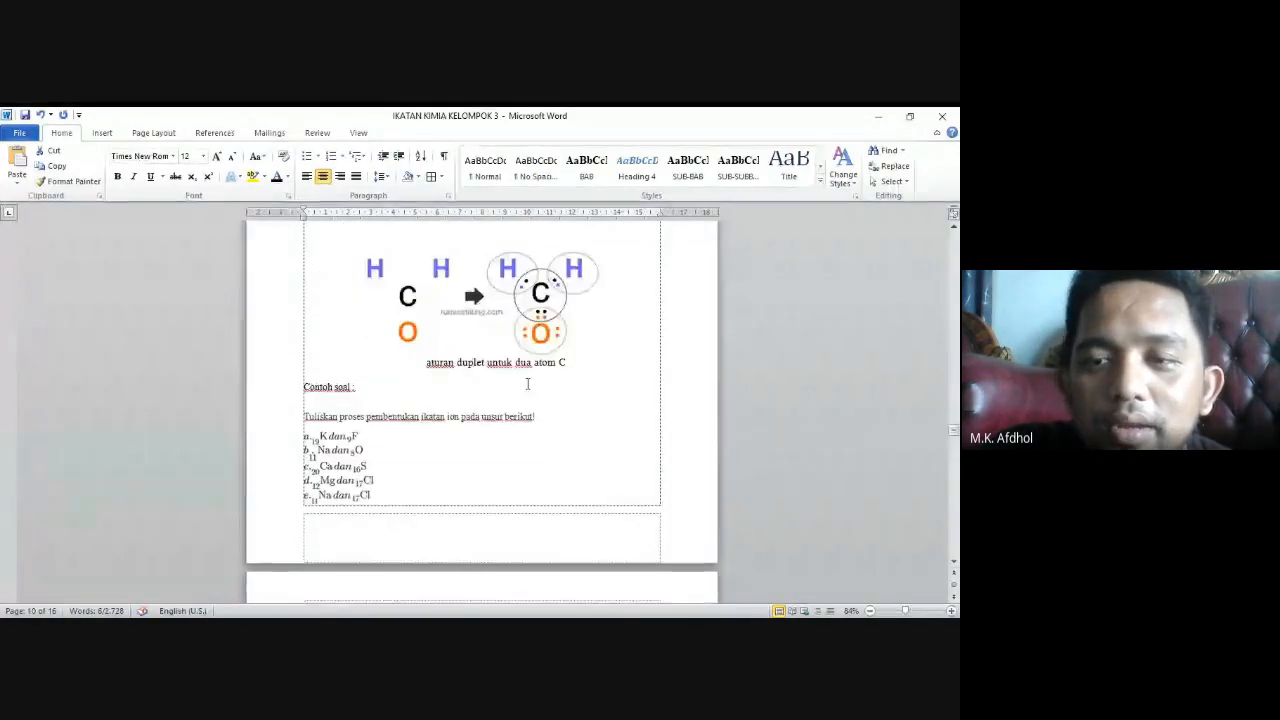
left_click_drag(953, 432, 948, 254)
scroll(401, 416, "down", 20)
scroll(503, 367, "down", 10)
left_click(565, 312)
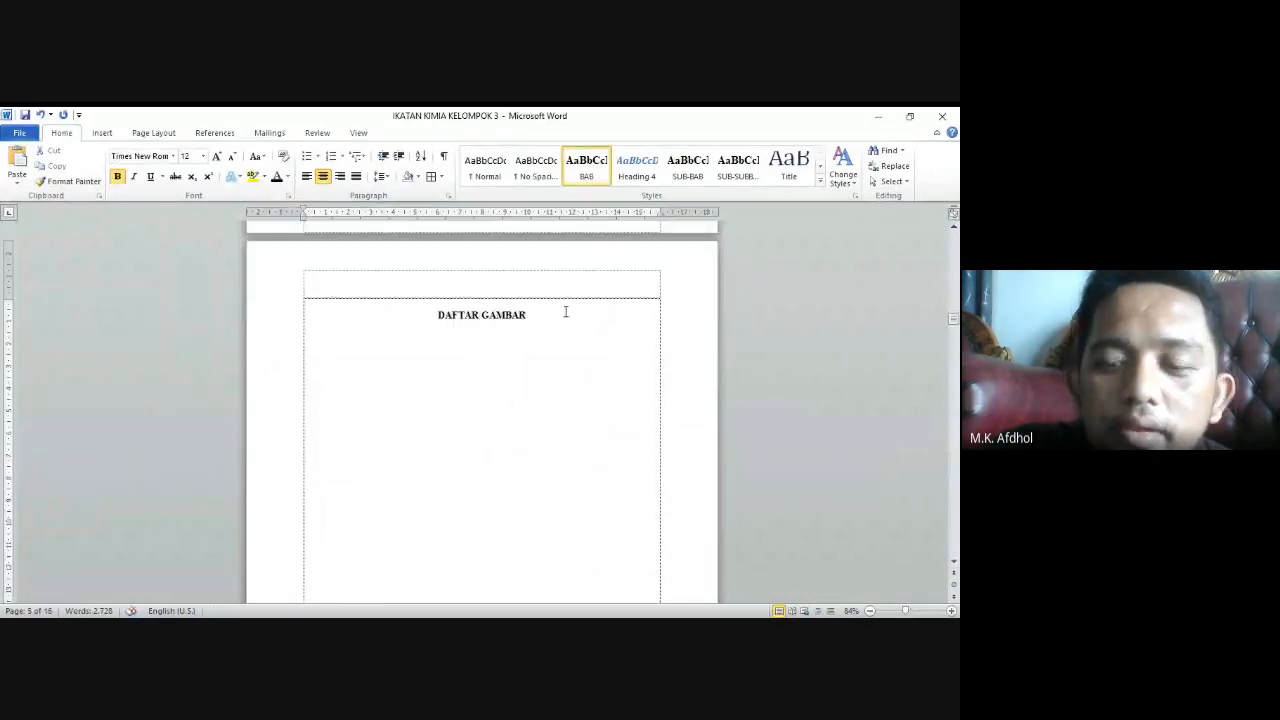
left_click(551, 346)
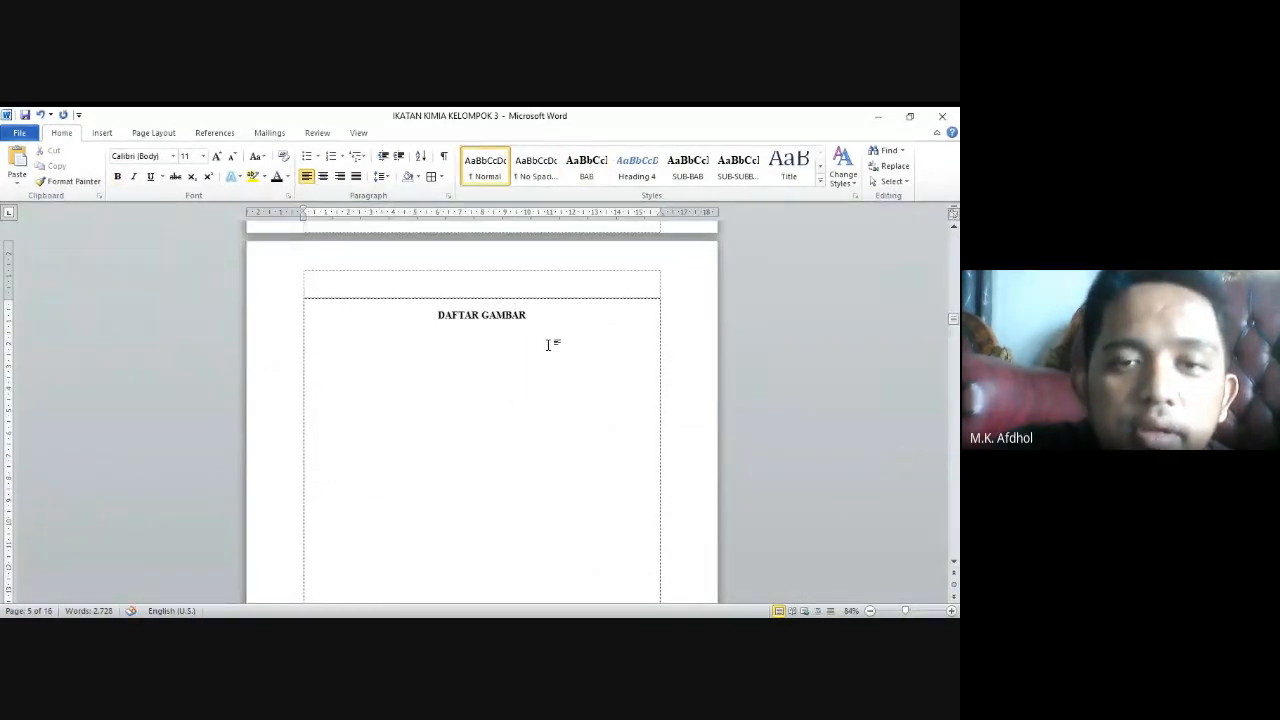
left_click(218, 136)
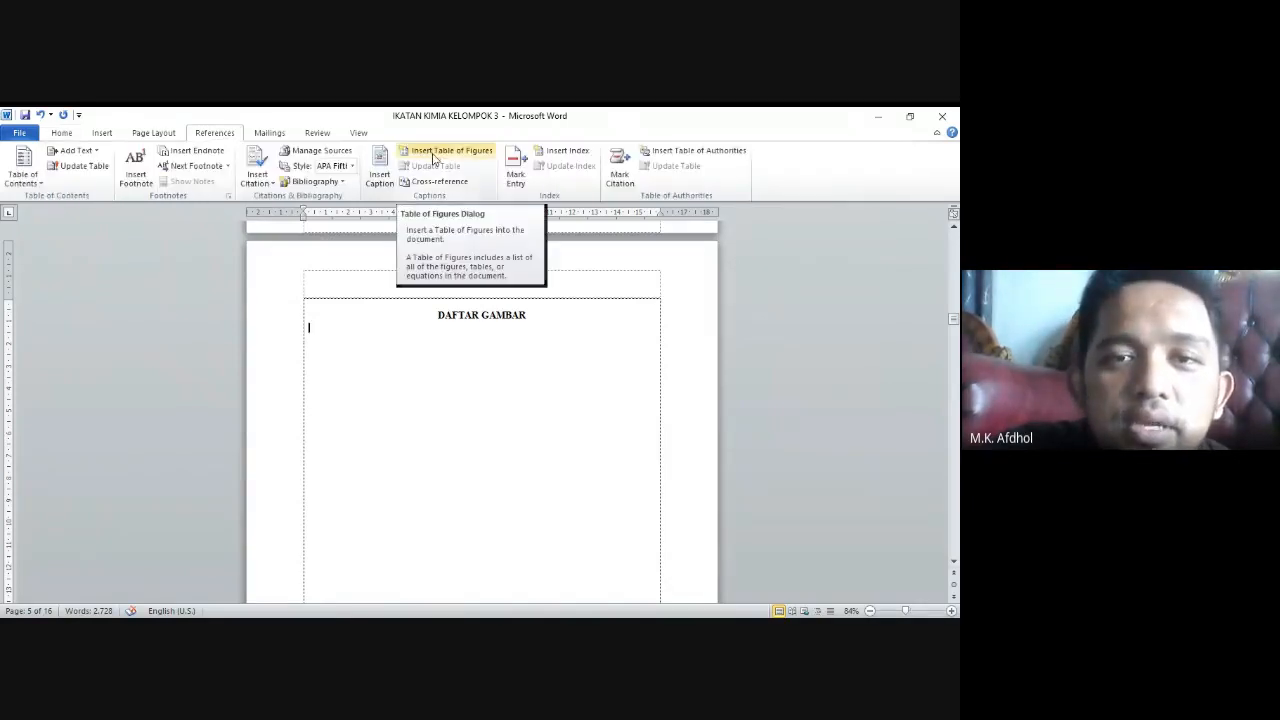
left_click(434, 159)
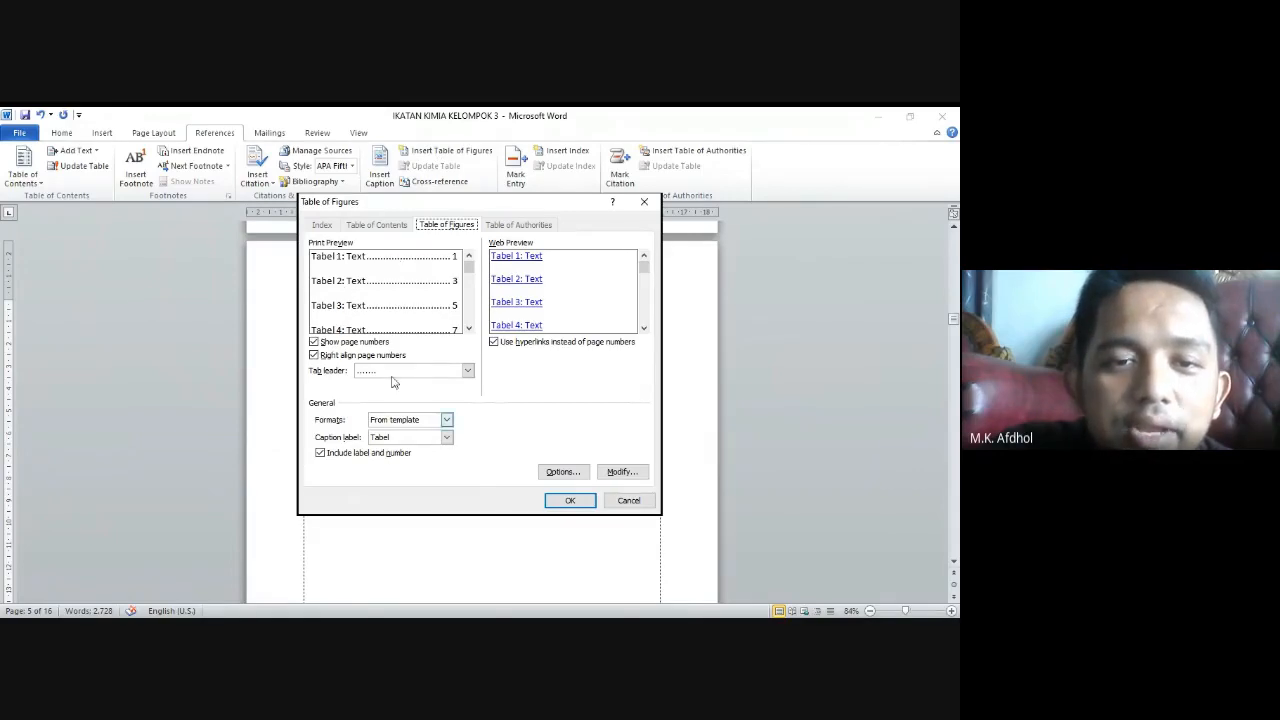
left_click(446, 437)
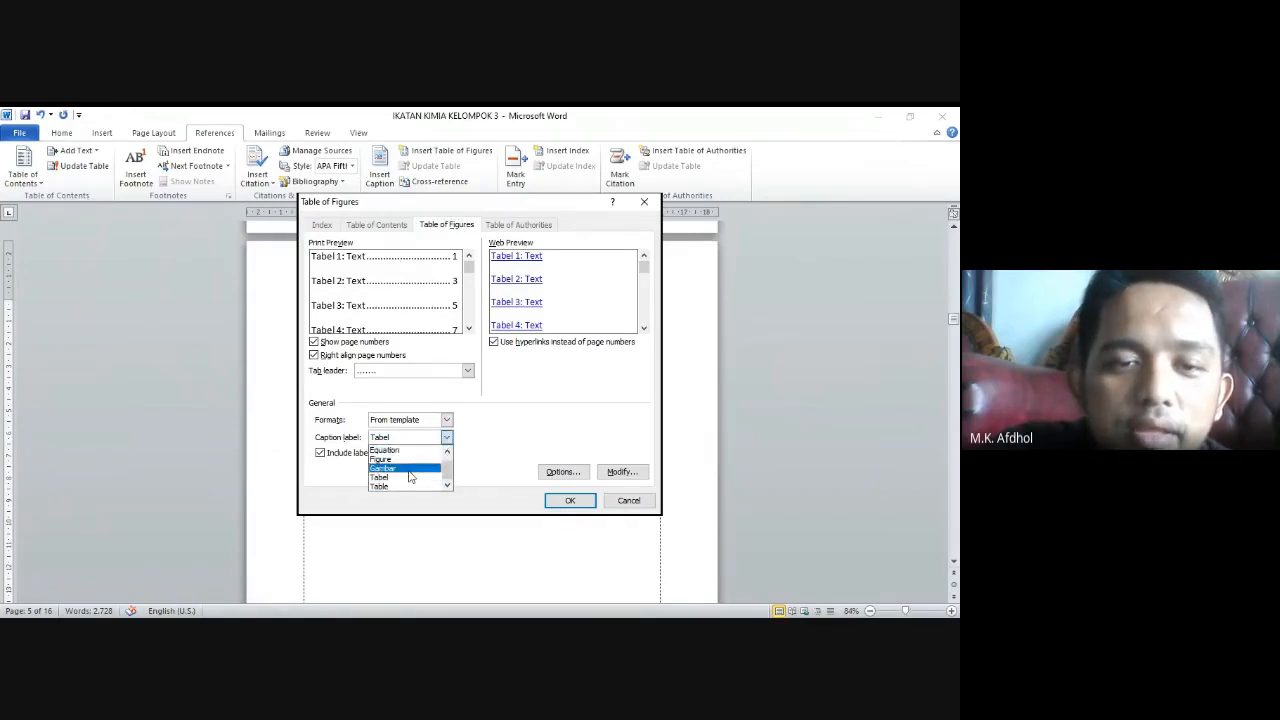
left_click(405, 468)
left_click(572, 501)
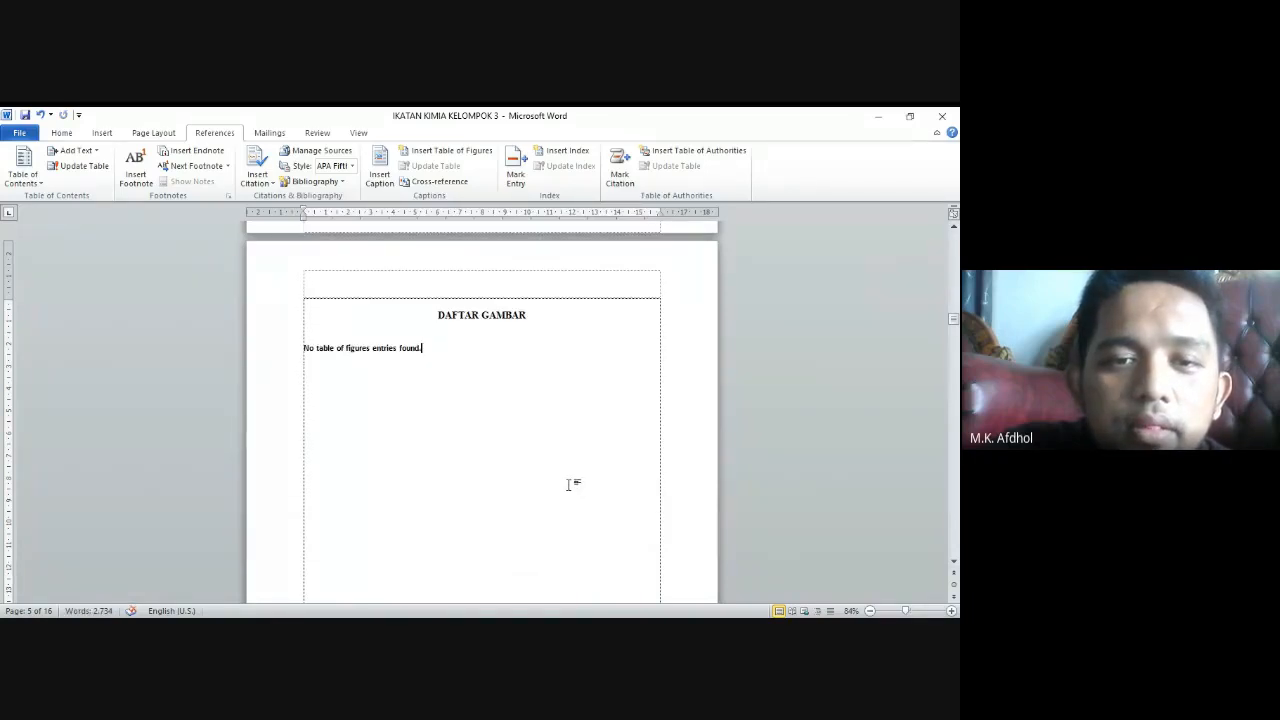
Delete the "Tabel 1" label from the caption "aturan duplet untuk dua atom H" under the illustration in "Langkah 5"
left_click_drag(952, 326, 954, 492)
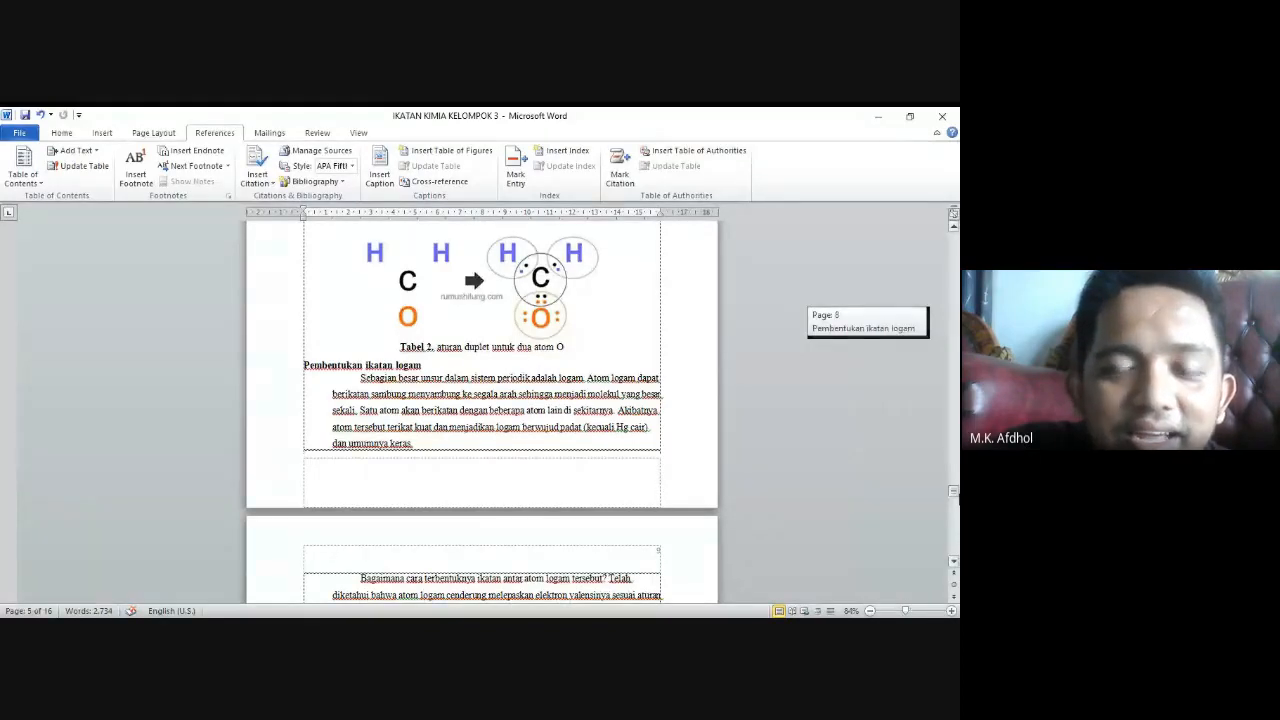
left_click_drag(954, 492, 954, 492)
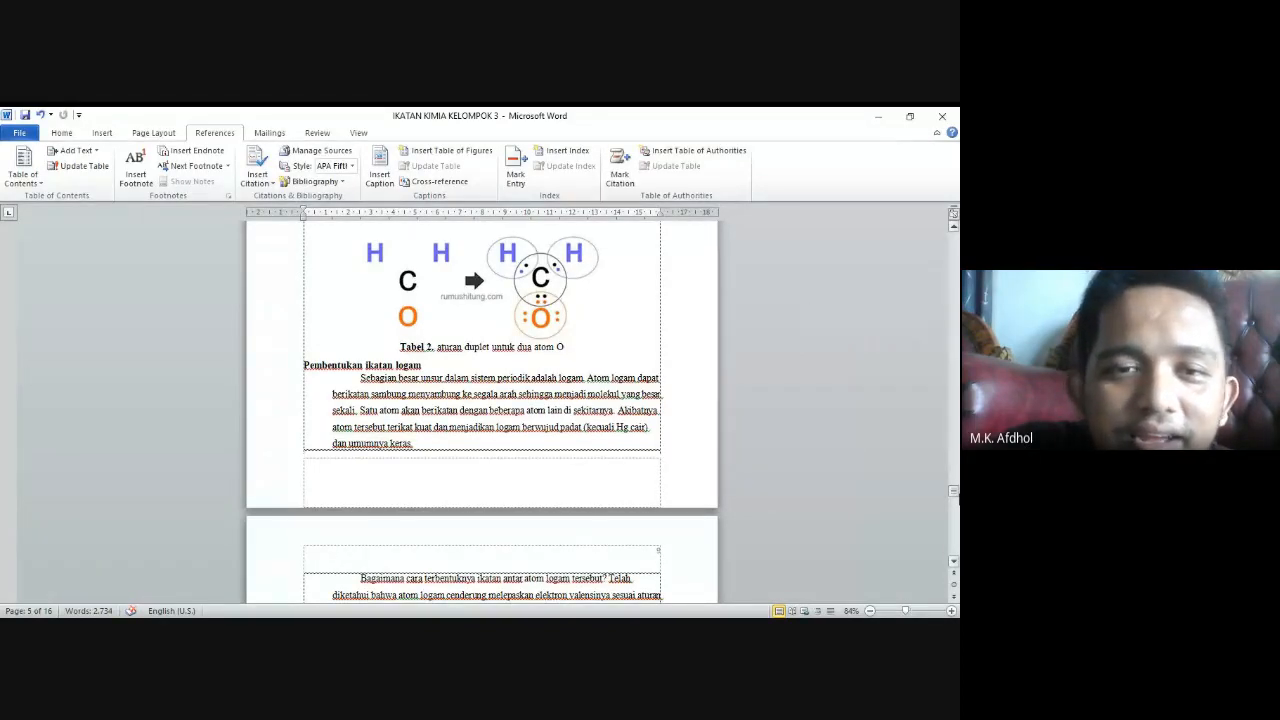
scroll(438, 360, "up", 5)
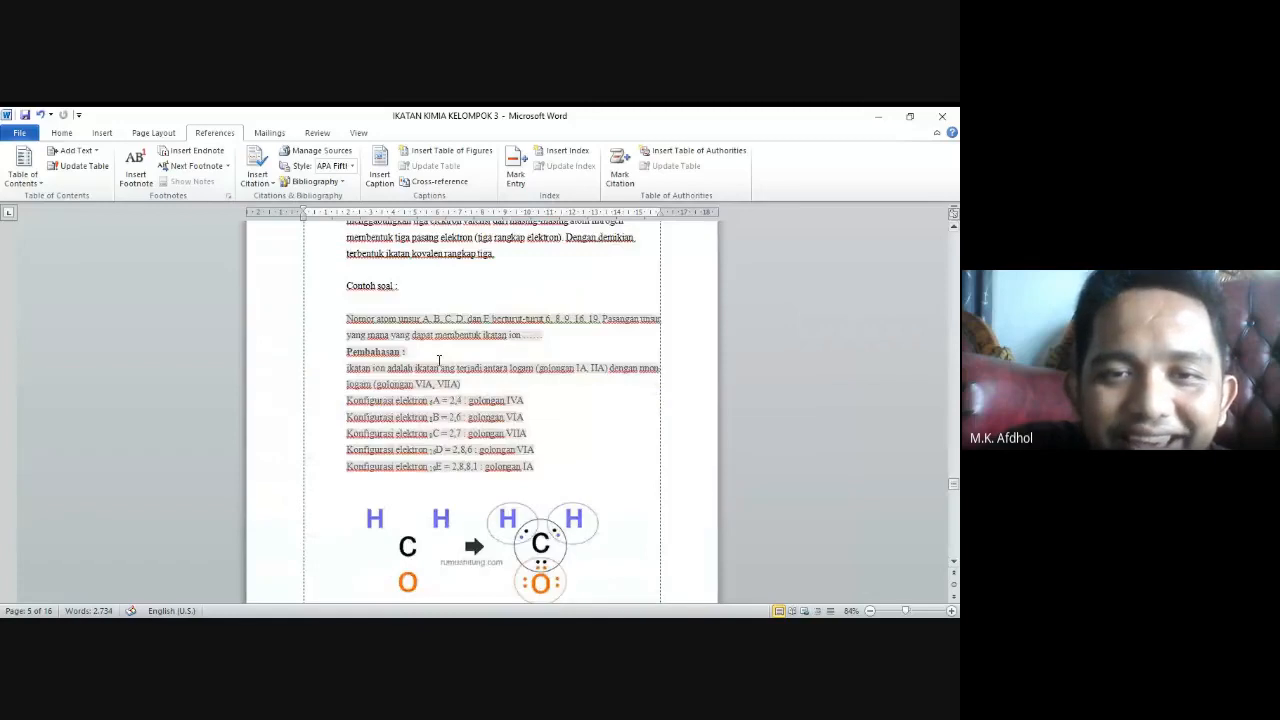
scroll(438, 360, "up", 5)
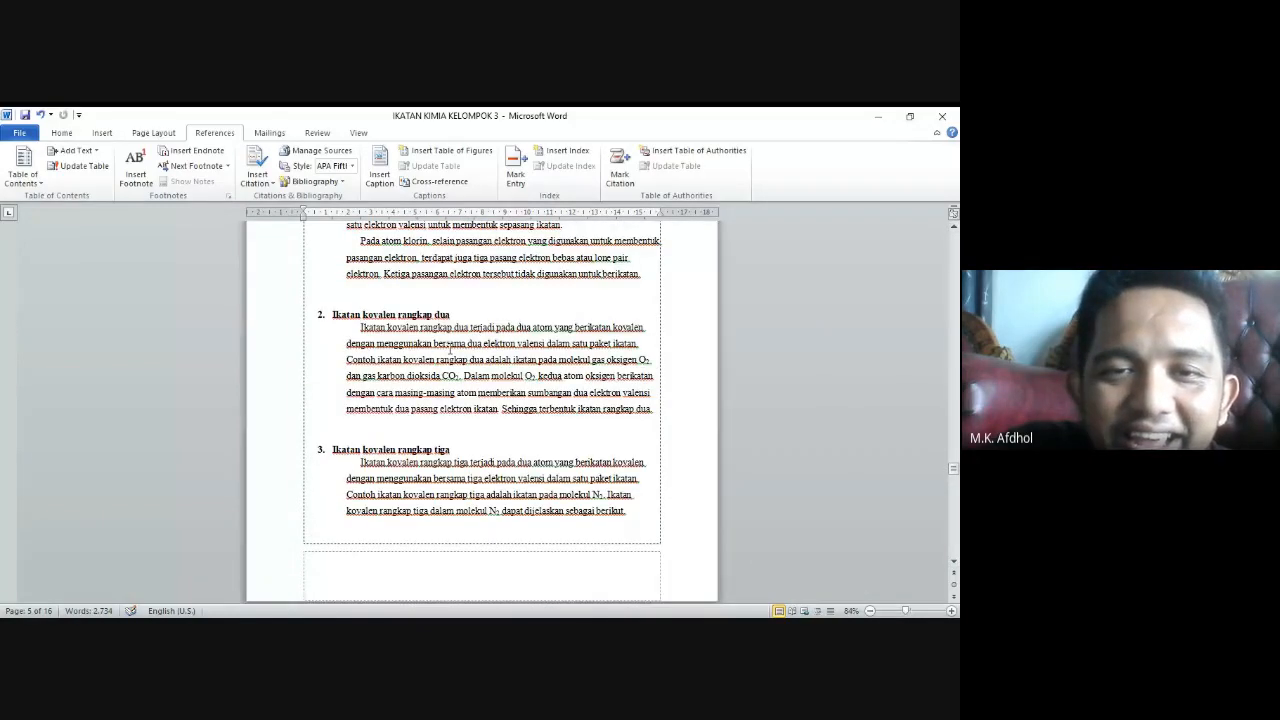
scroll(450, 347, "up", 10)
scroll(470, 319, "up", 5)
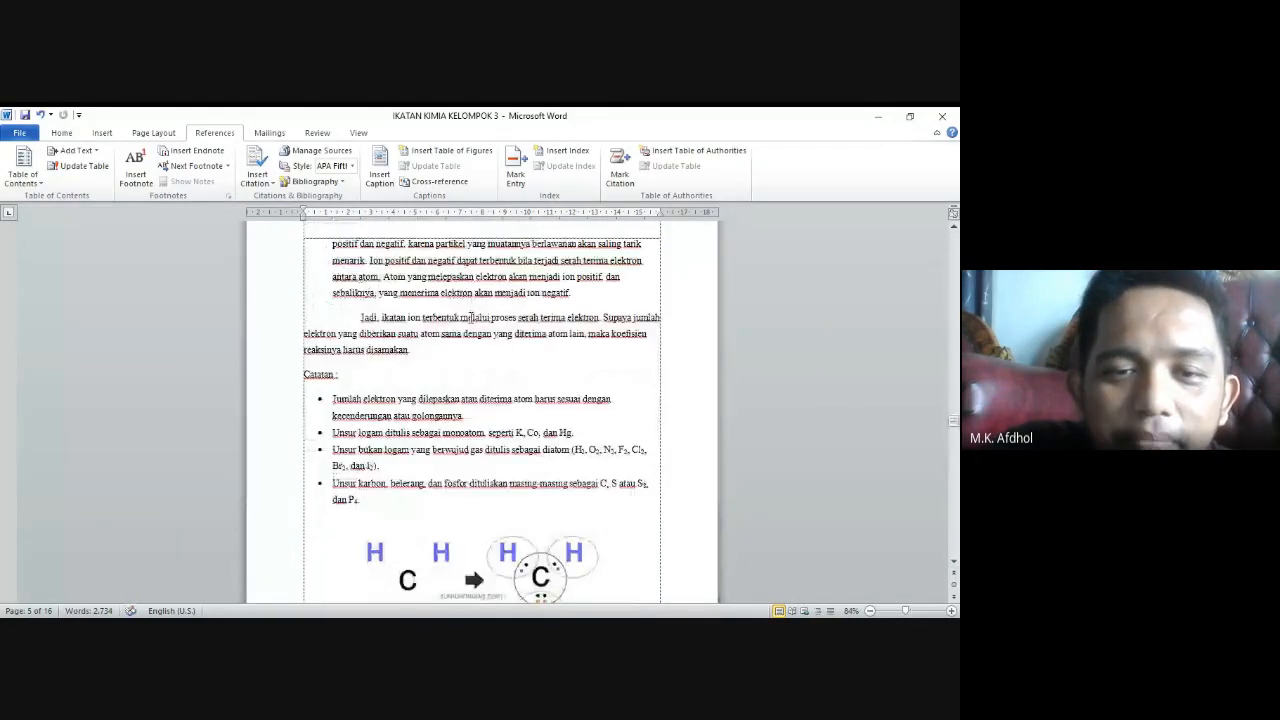
scroll(470, 319, "up", 5)
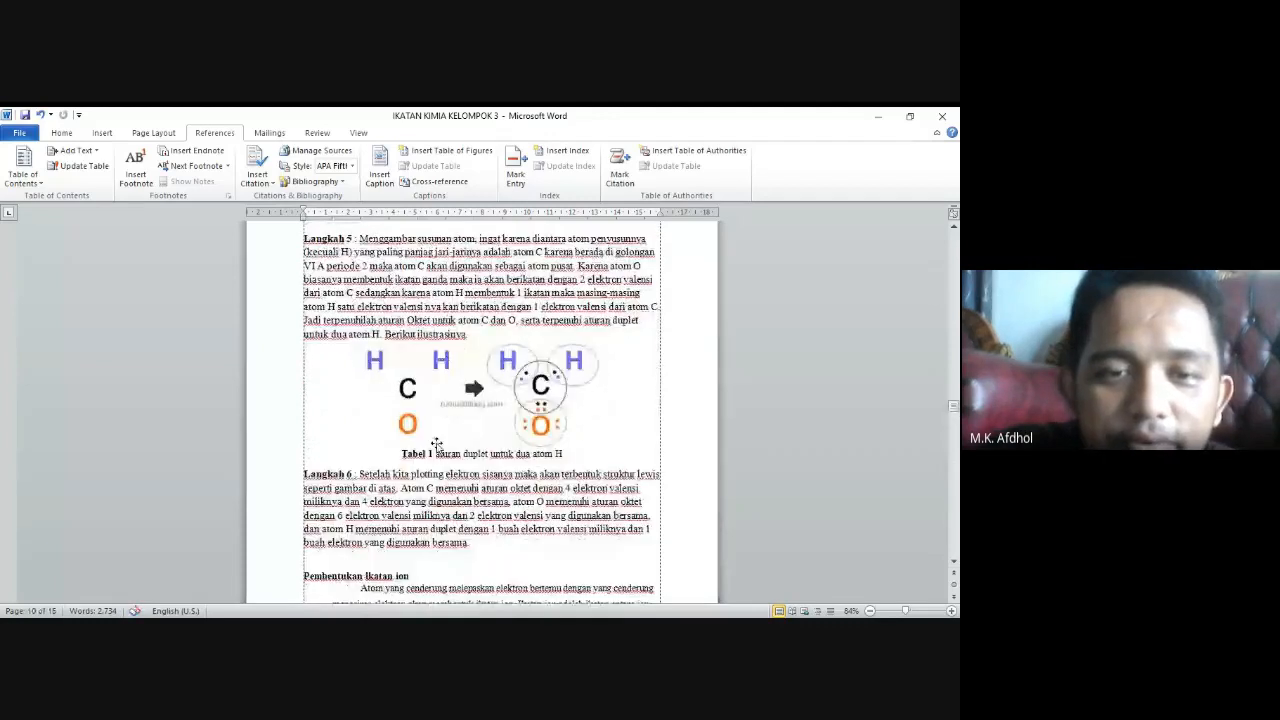
double_click(431, 453)
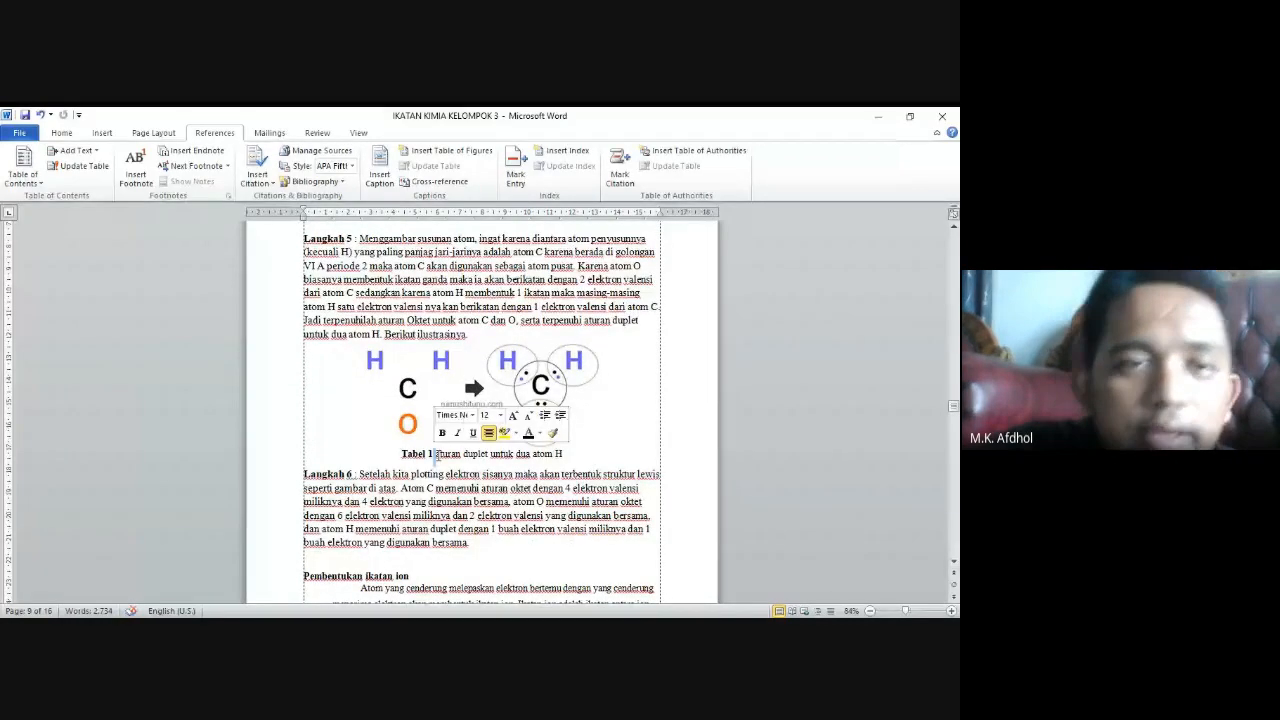
key("Delete")
key("BackSpace")
key("BackSpace")
key("BackSpace")
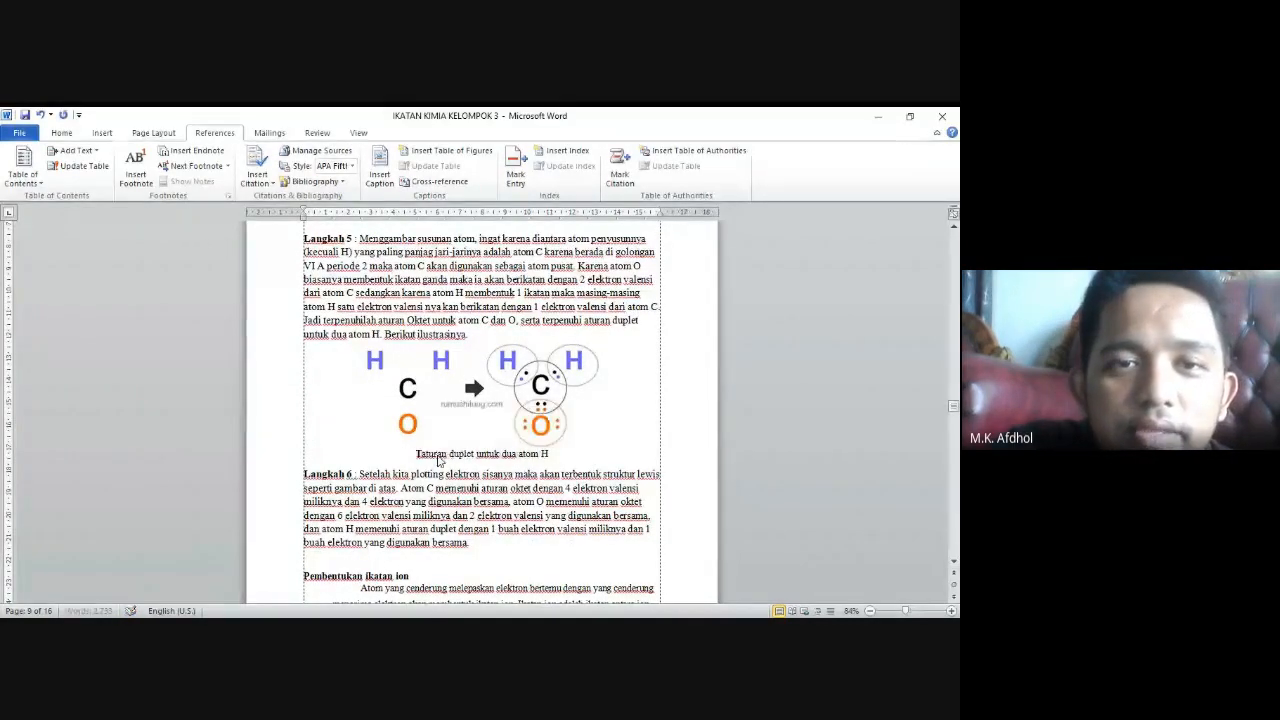
key("BackSpace")
Insert a numbered caption with the label "Gambar" before "aturan duplet untuk dua atom H", so it reads "Gambar 1."
left_click(379, 176)
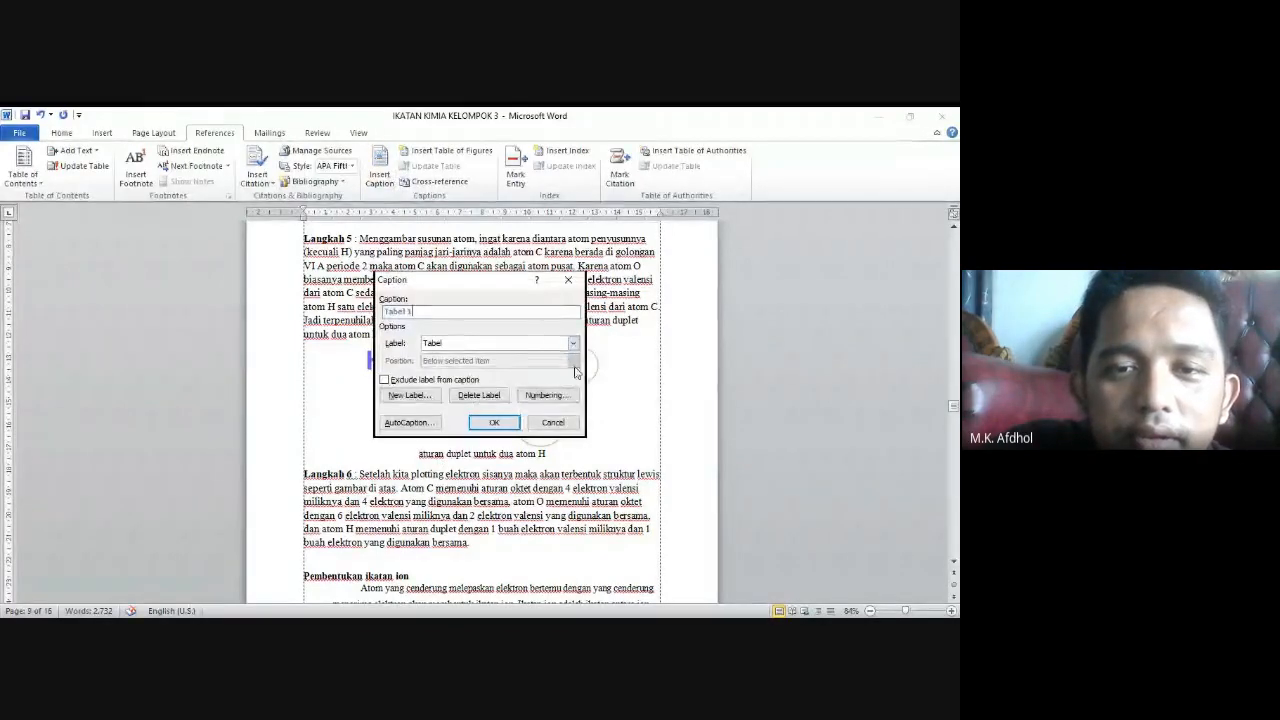
left_click(573, 343)
left_click(510, 373)
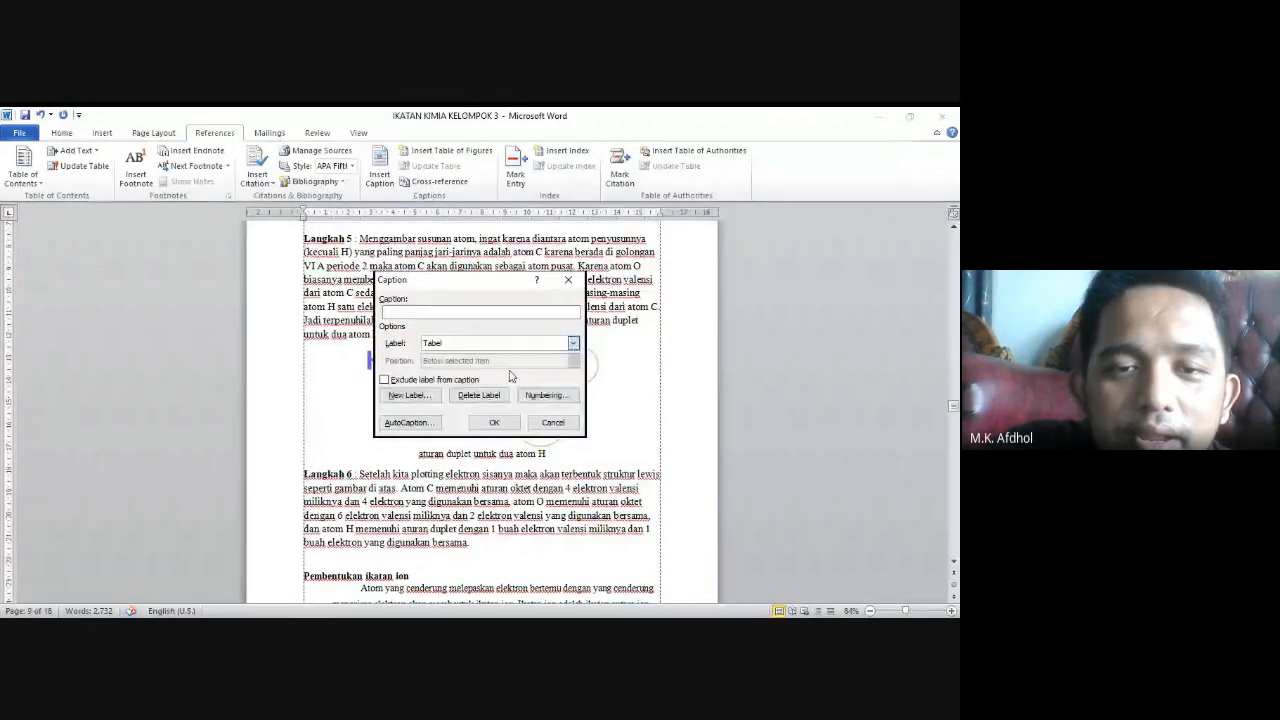
left_click(494, 422)
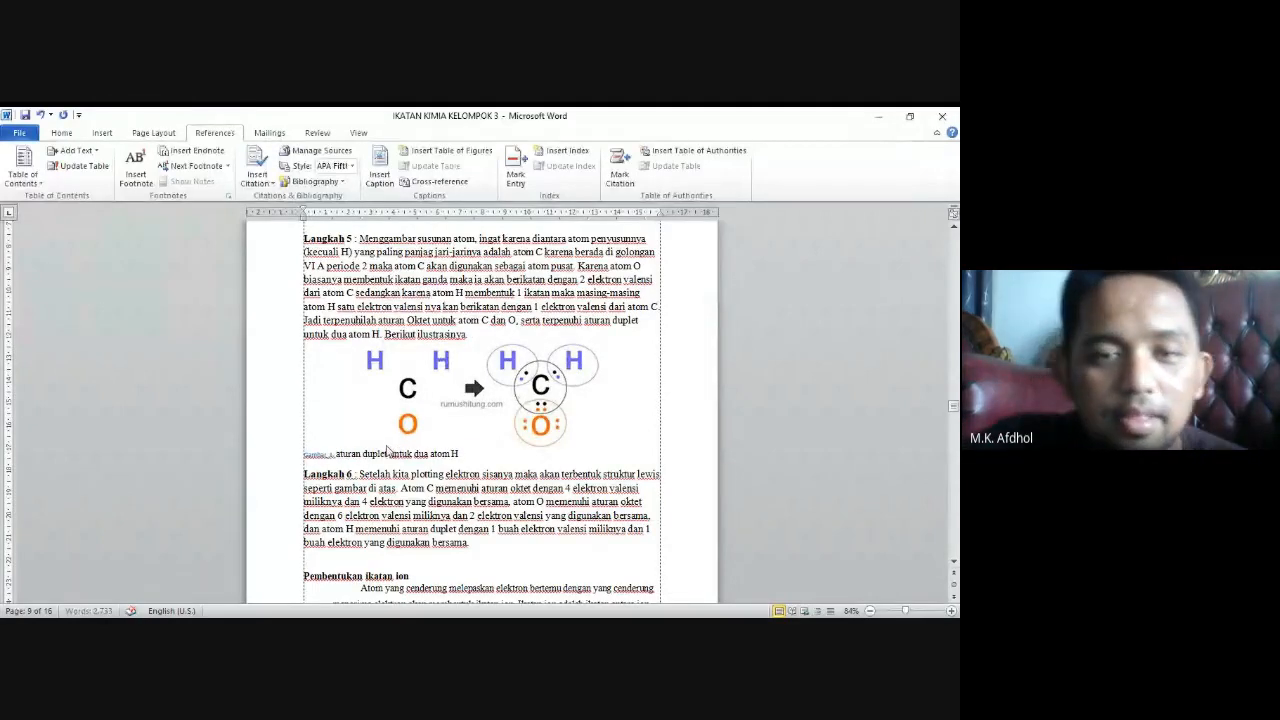
Set the whole "Gambar 1" caption line to Times New Roman size 12 and center it
left_click_drag(462, 455, 298, 455)
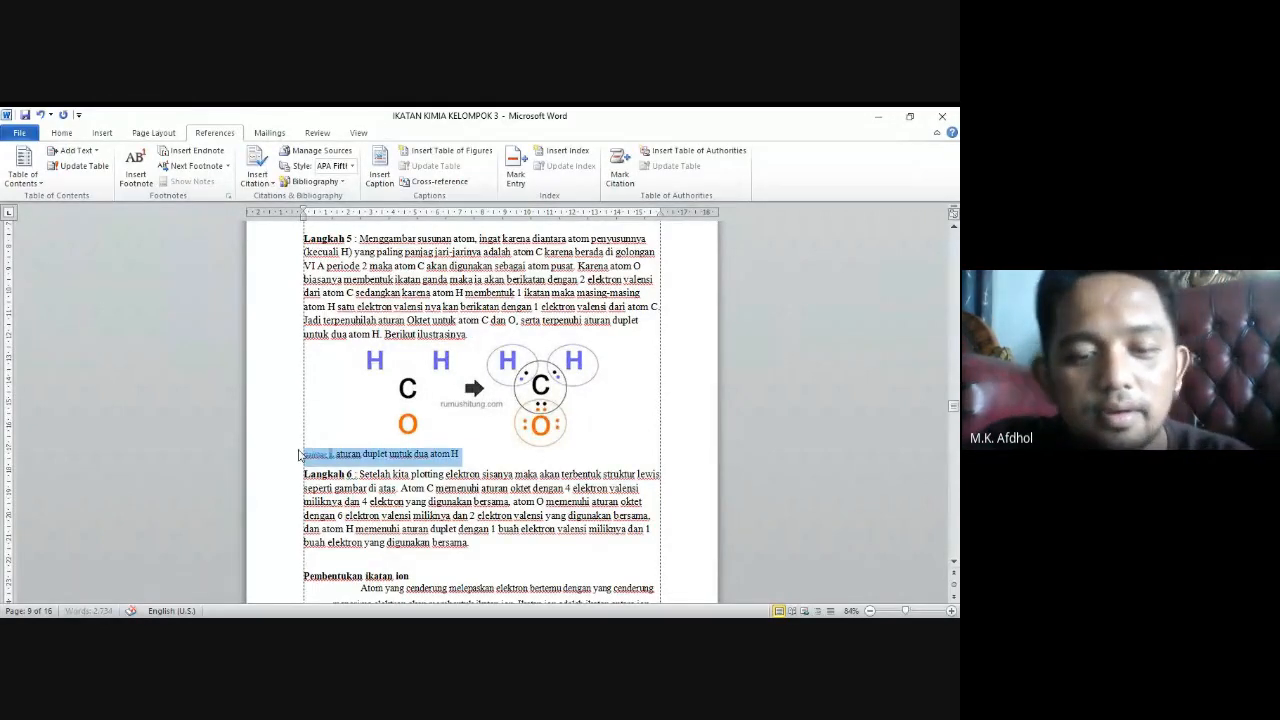
left_click(62, 133)
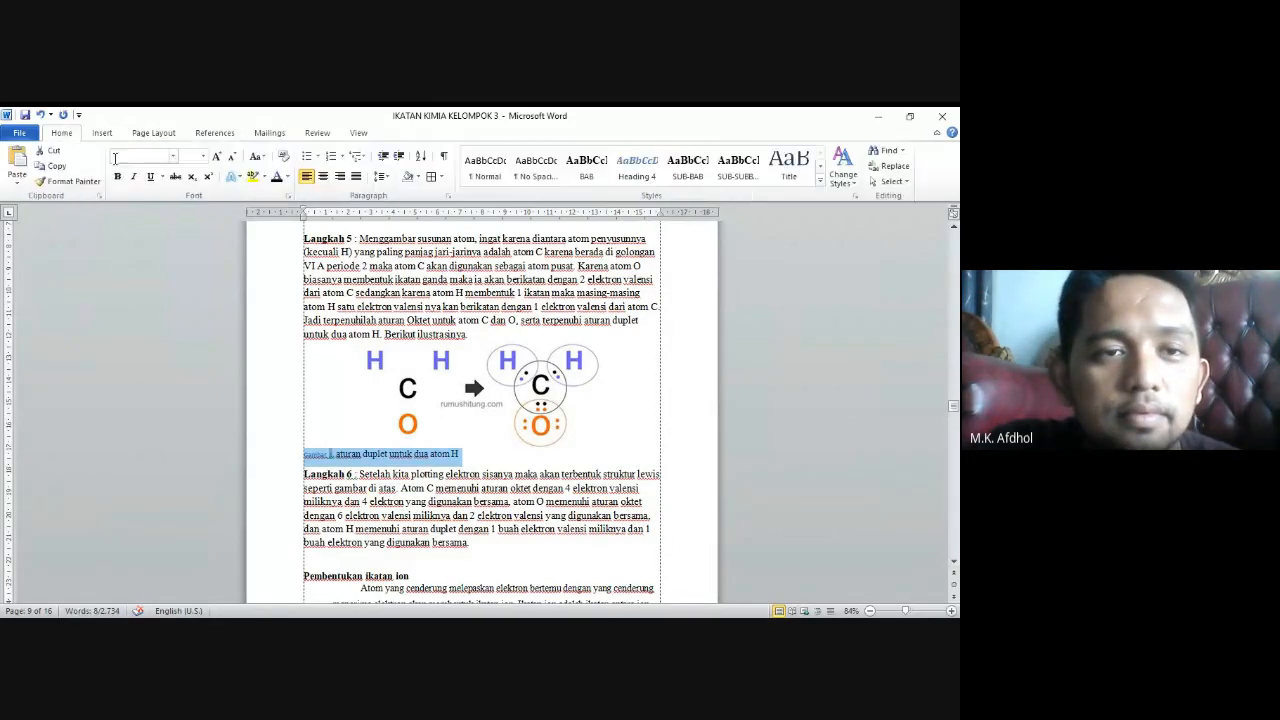
left_click(173, 157)
left_click(175, 236)
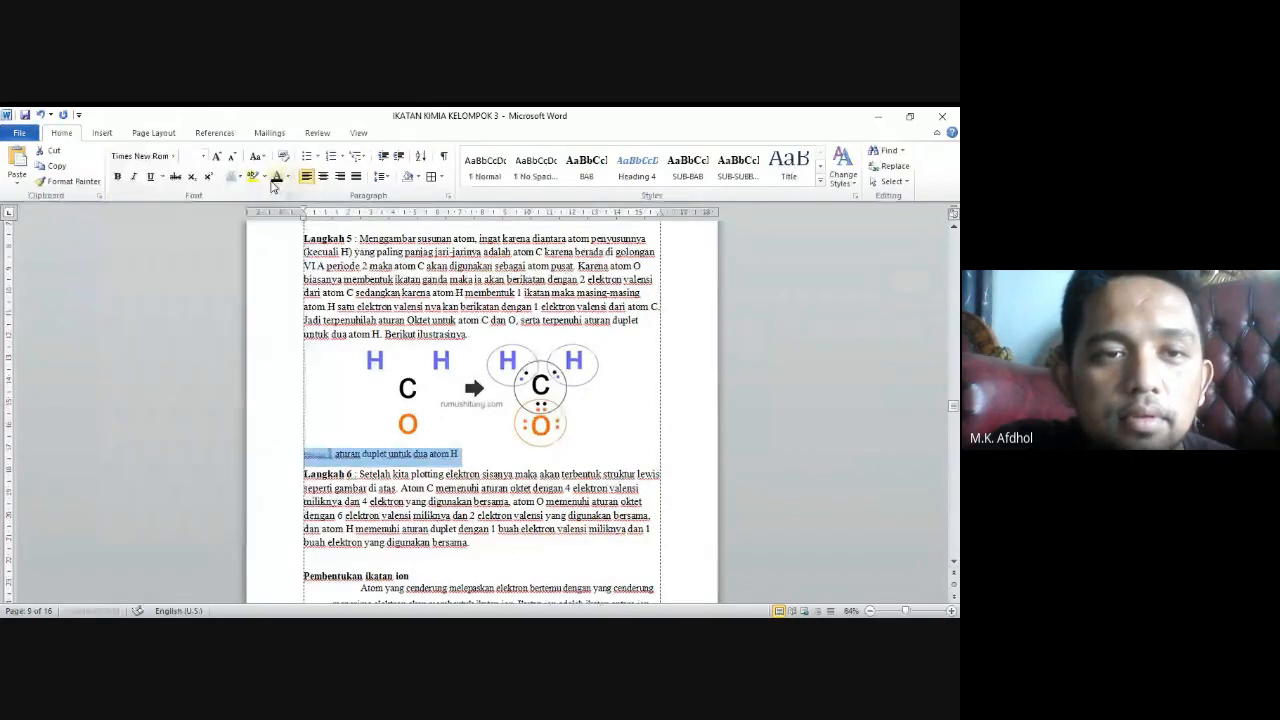
left_click(203, 156)
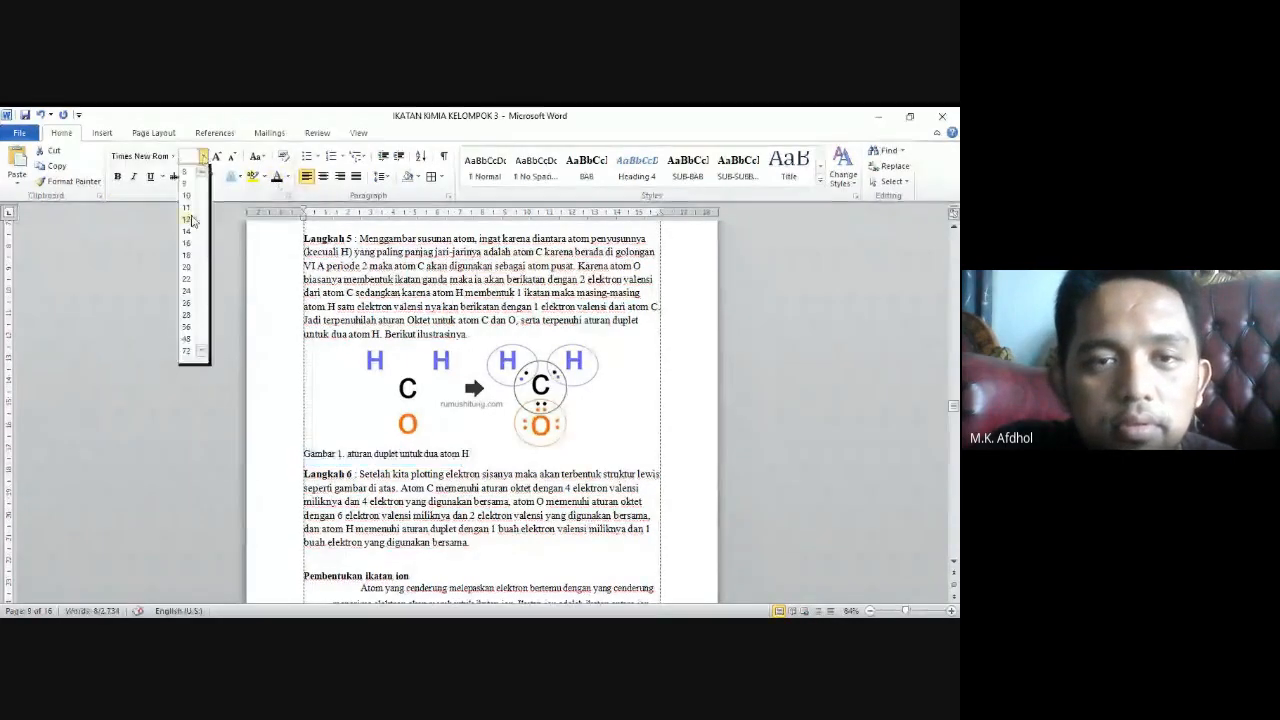
left_click(192, 221)
left_click(322, 177)
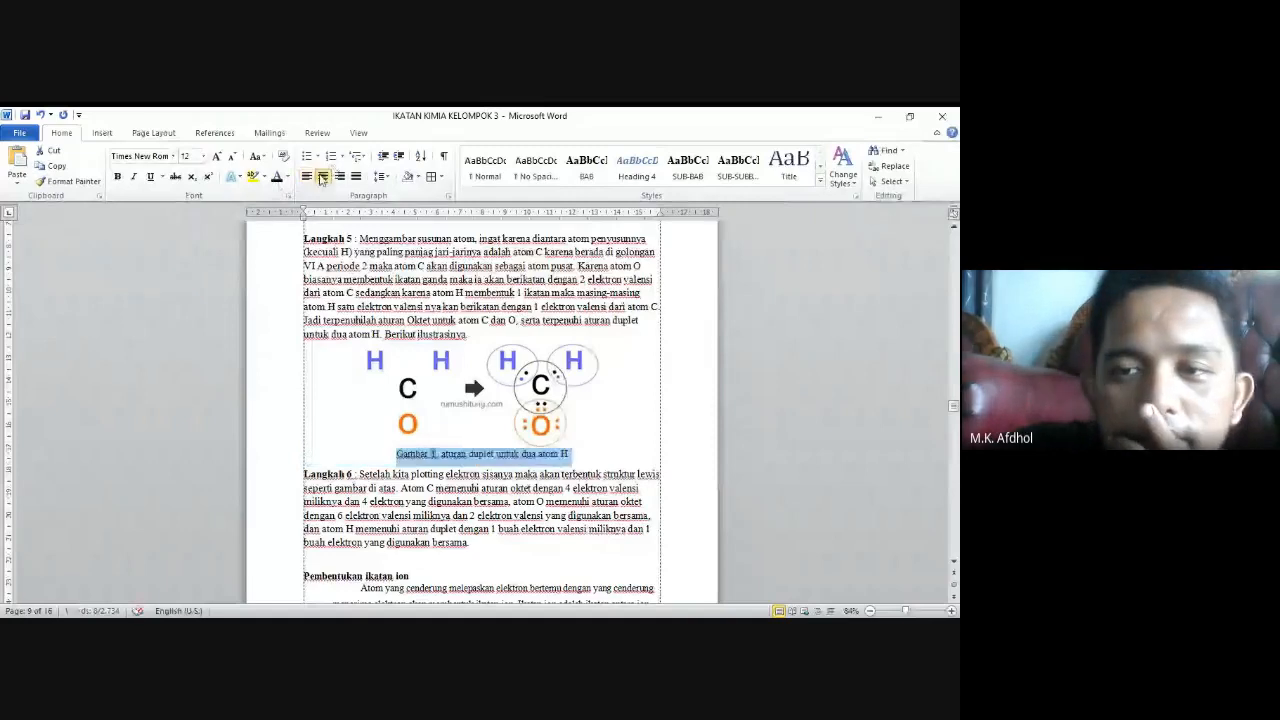
left_click(538, 455)
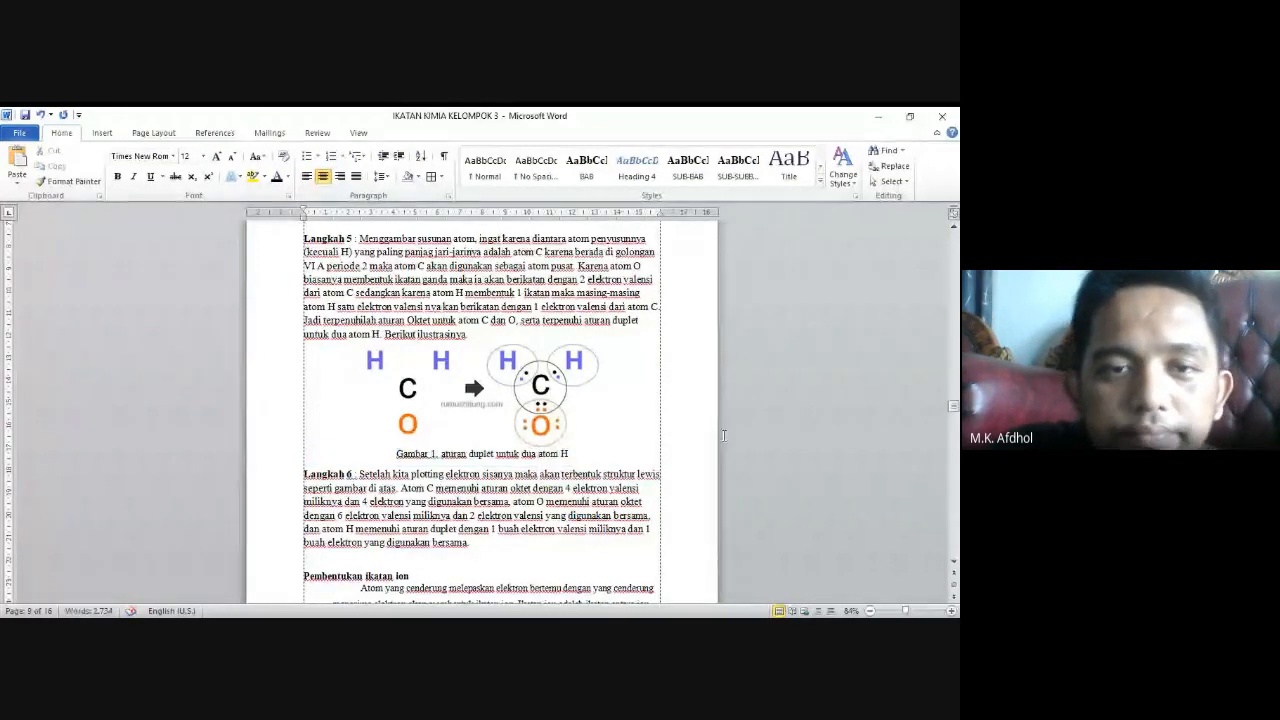
Delete the "Tabel 2." label from the caption "aturan duplet untuk dua atom O" above "Pembentukan ikatan logam"
scroll(554, 471, "down", 20)
scroll(548, 466, "up", 5)
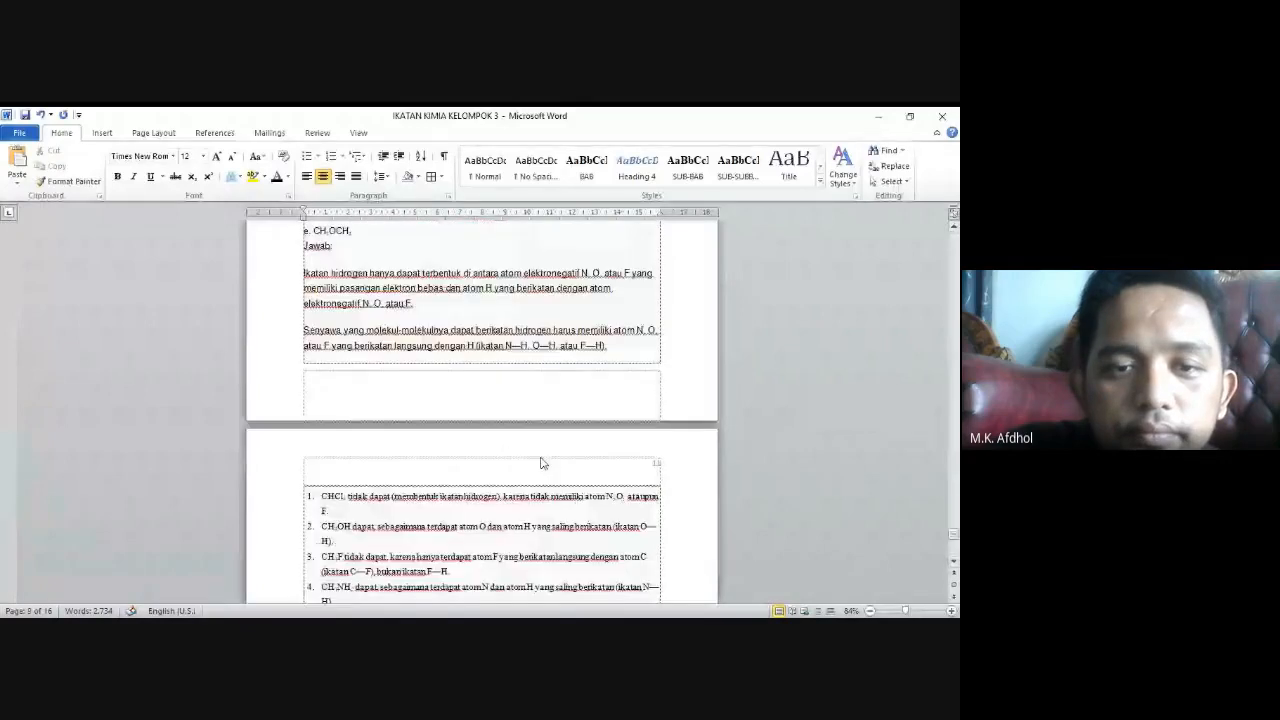
scroll(543, 463, "up", 10)
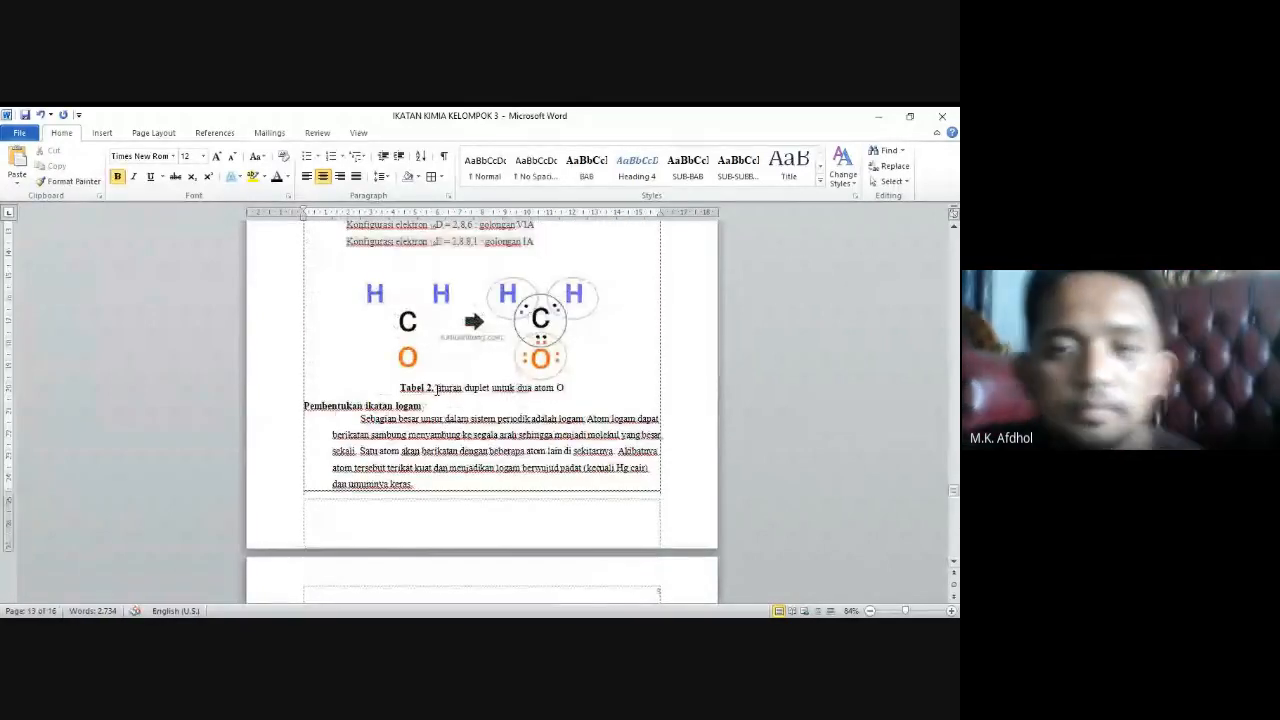
left_click(437, 396)
key("BackSpace")
key("BackSpace")
key("BackSpace")
key("BackSpace")
key("BackSpace")
key("BackSpace")
key("BackSpace")
key("BackSpace")
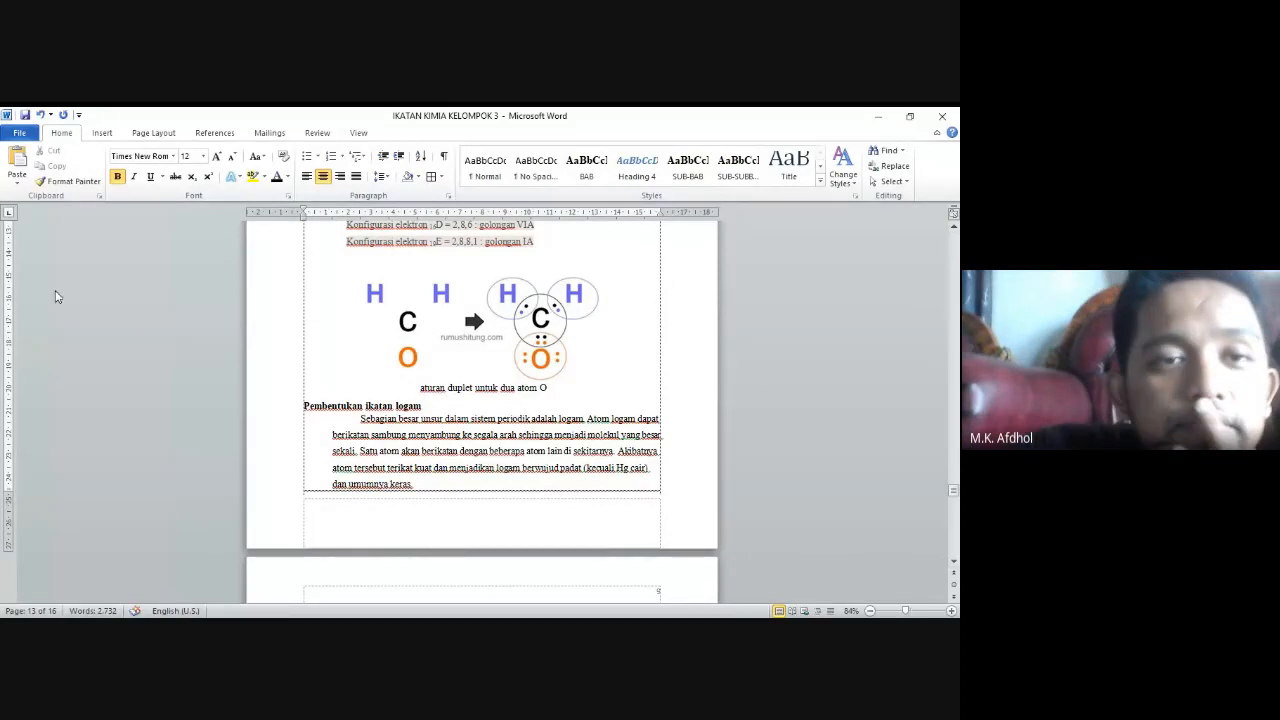
Insert a numbered caption with the label "Gambar" before "aturan duplet untuk dua atom O", so it reads "Gambar 2."
left_click(214, 132)
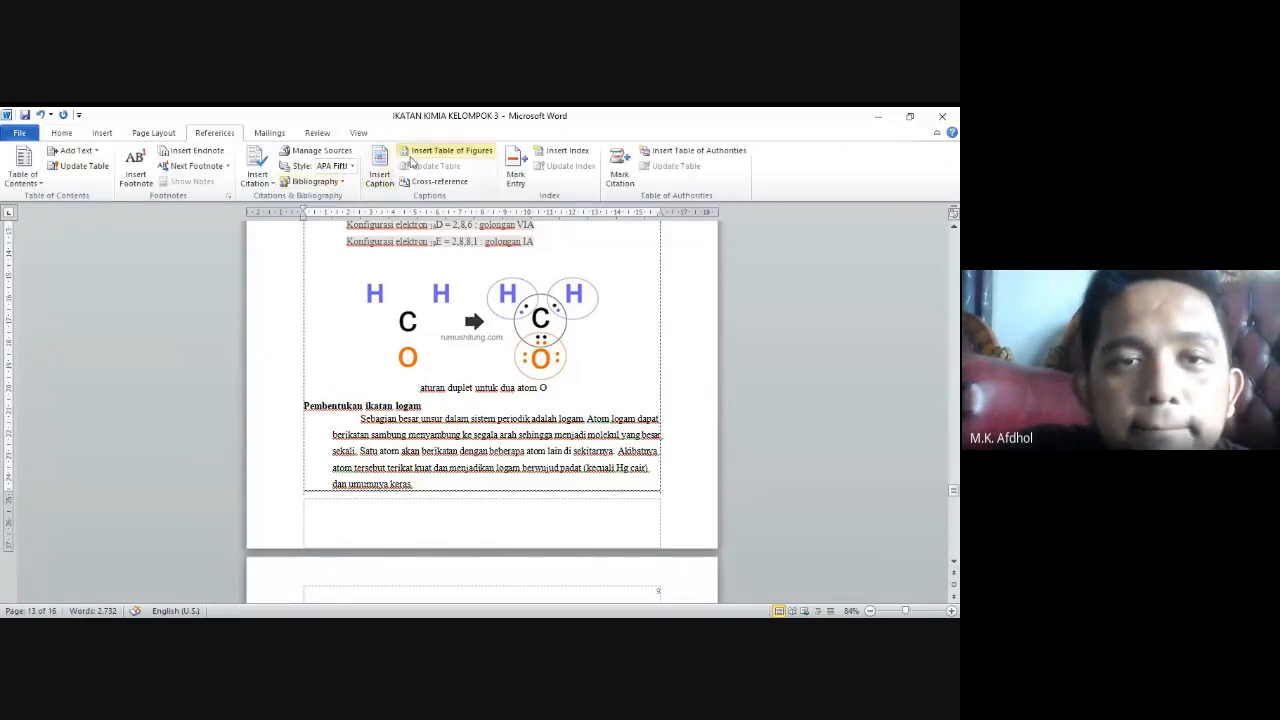
left_click(380, 185)
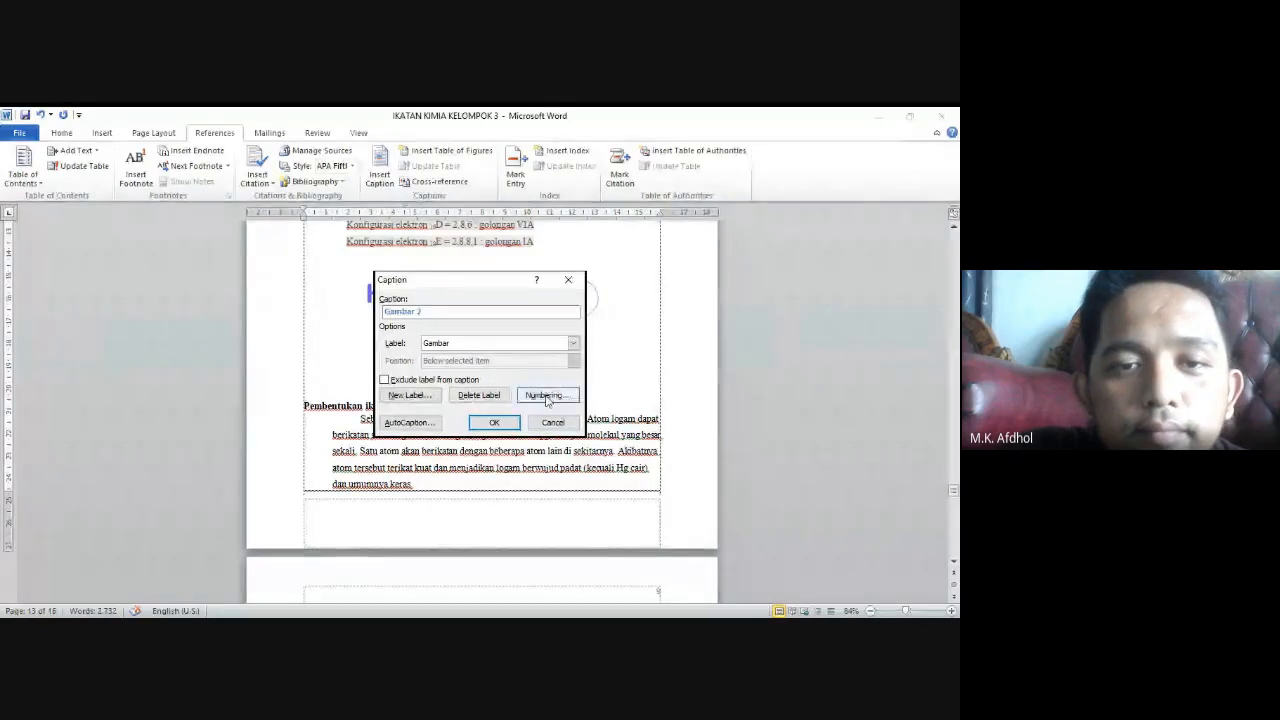
left_click(494, 425)
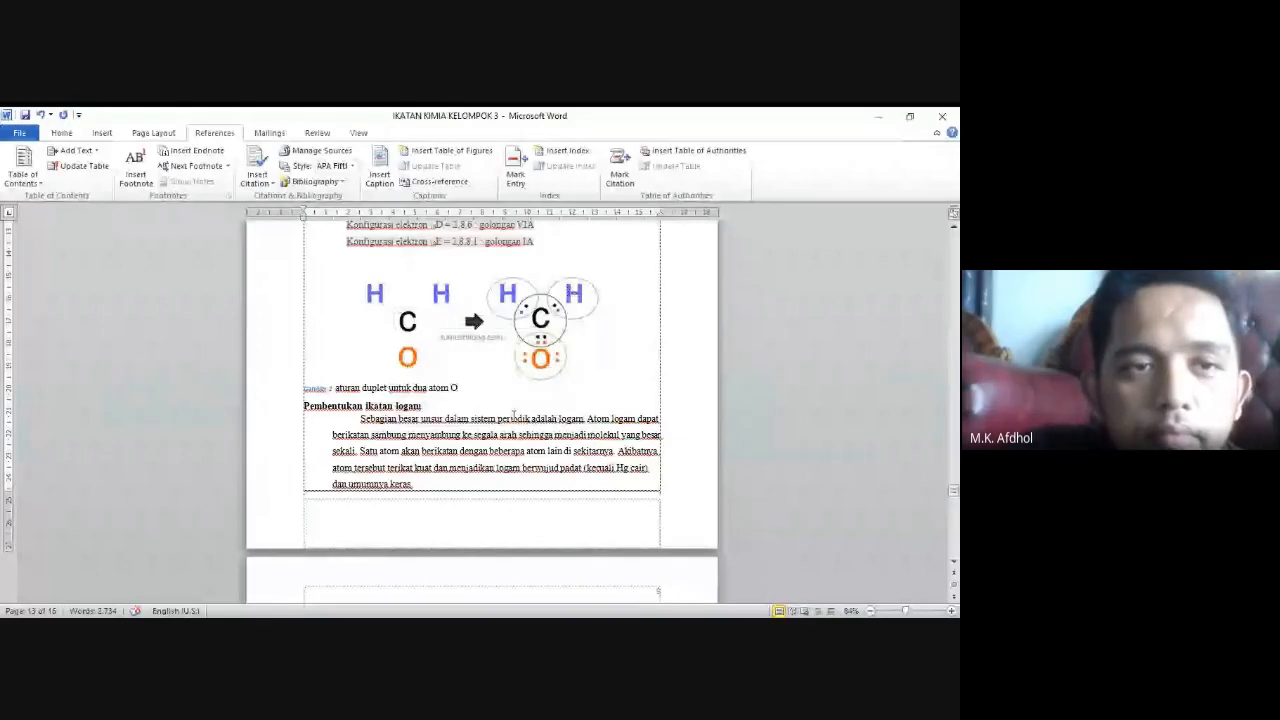
Center the whole caption line "aturan duplet untuk dua atom O", including its "Gambar" label, and set its font size to 12
triple_click(319, 389)
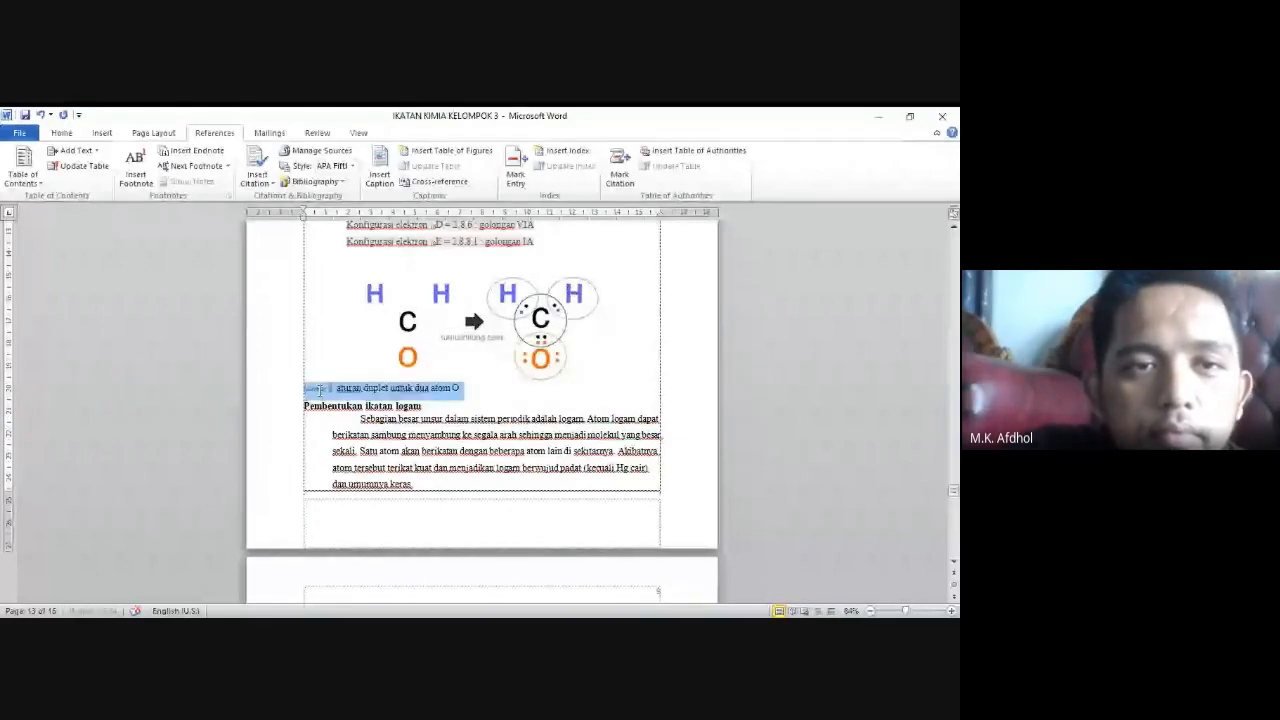
left_click(61, 132)
key("ctrl+e")
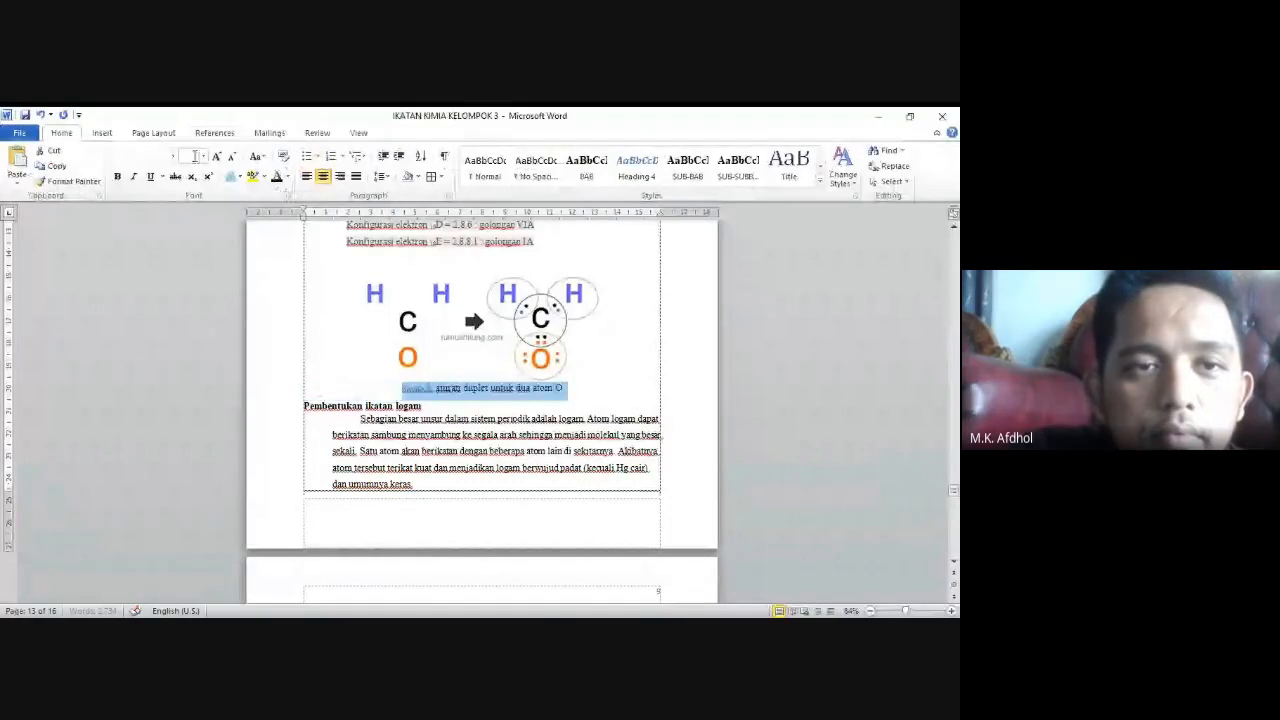
left_click(203, 156)
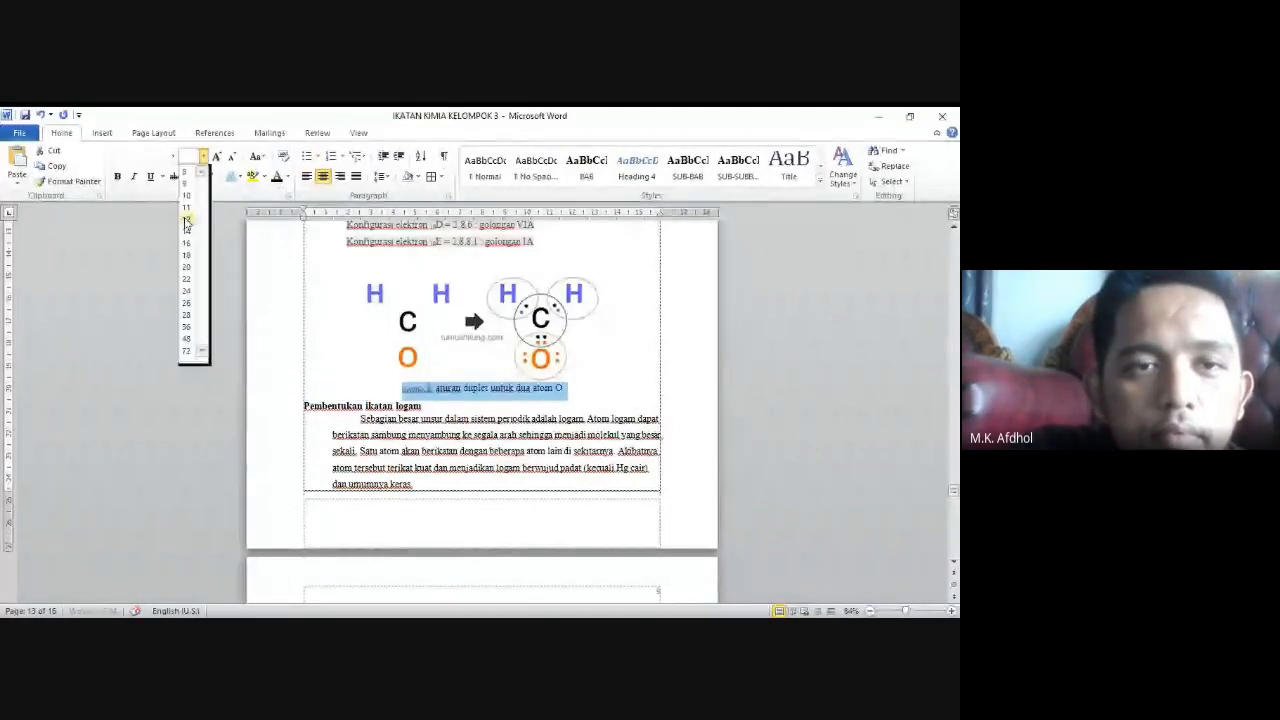
left_click(186, 220)
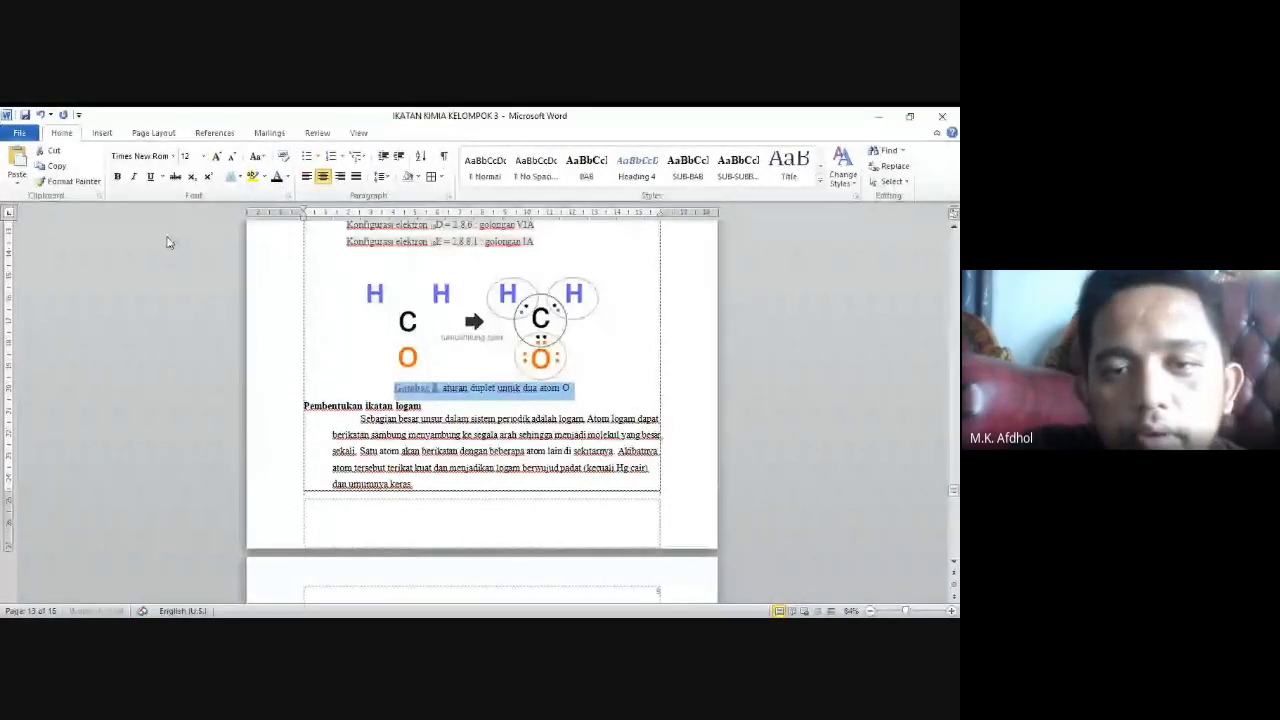
left_click(480, 389)
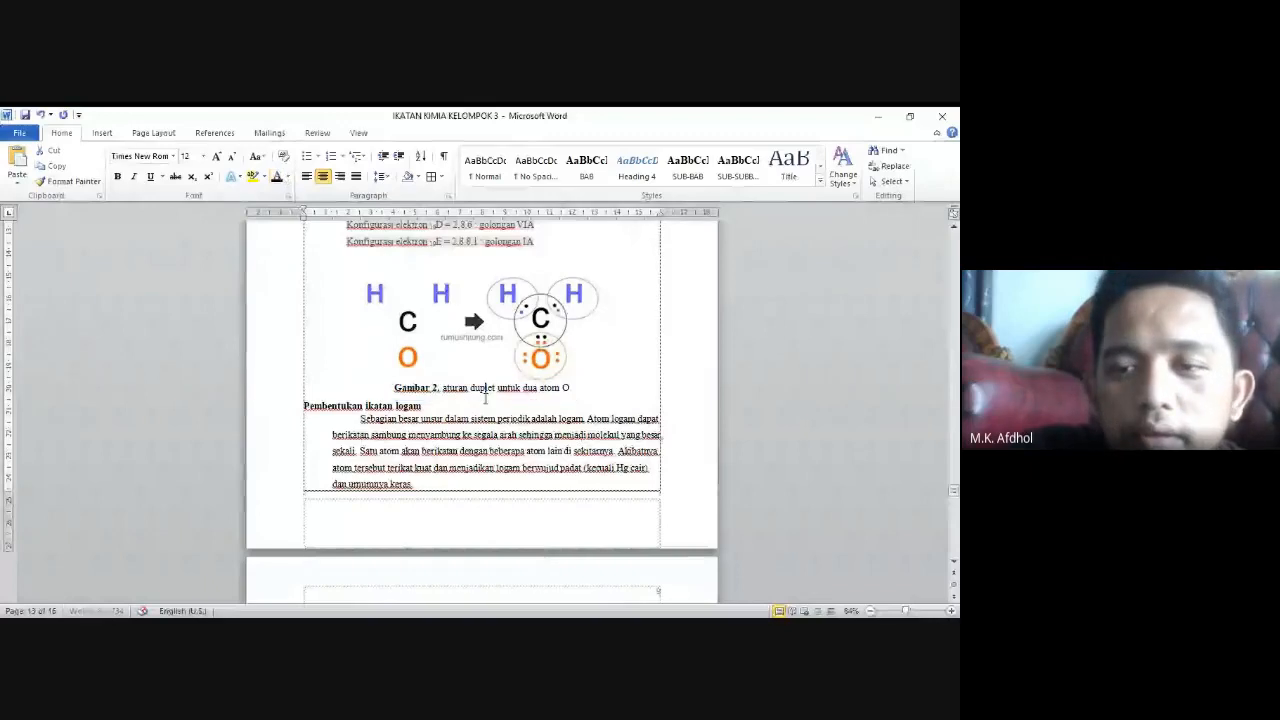
Update the automatic list of figures under the "DAFTAR GAMBAR" heading
left_click_drag(950, 503, 940, 290)
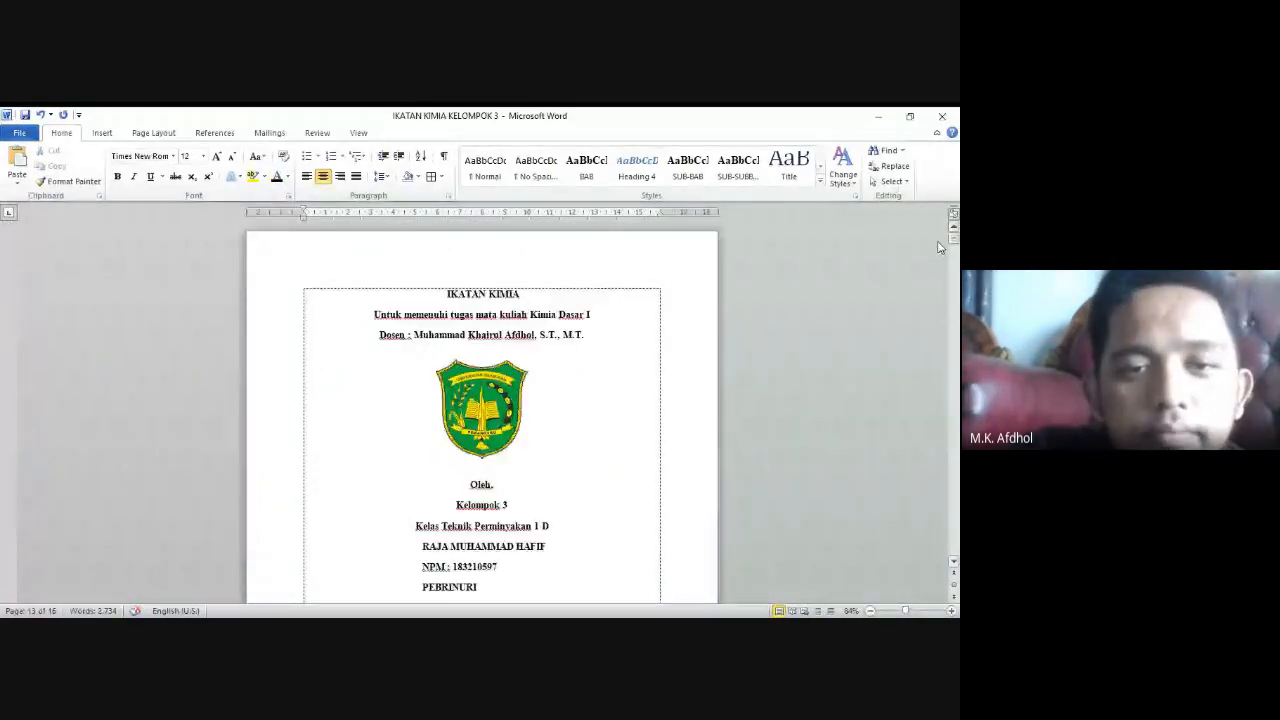
scroll(493, 420, "down", 4)
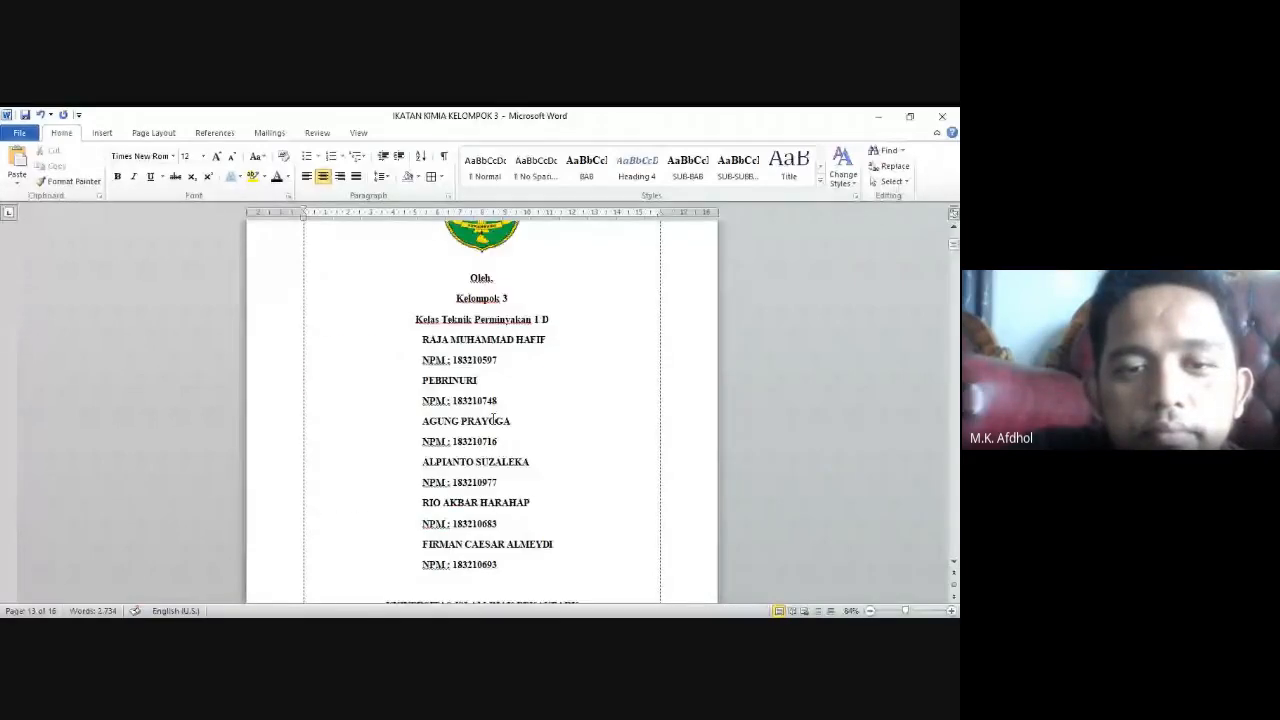
scroll(493, 420, "down", 10)
scroll(486, 401, "down", 6)
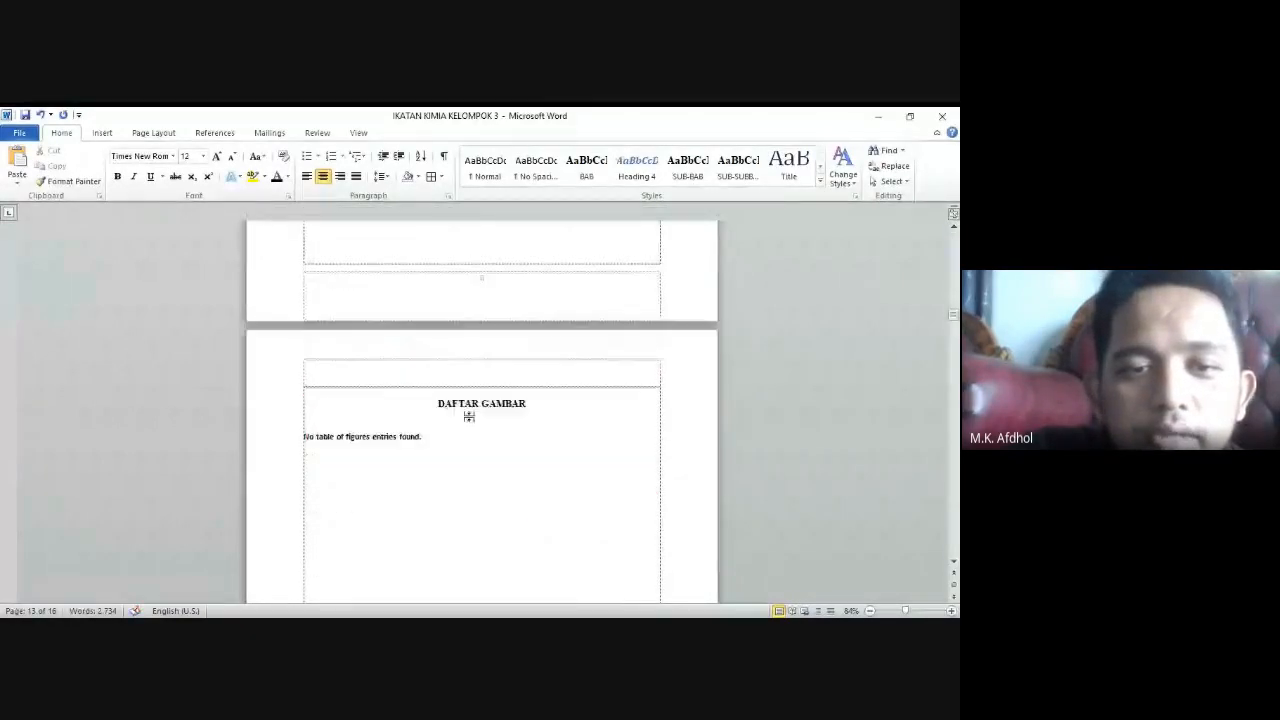
left_click(414, 404)
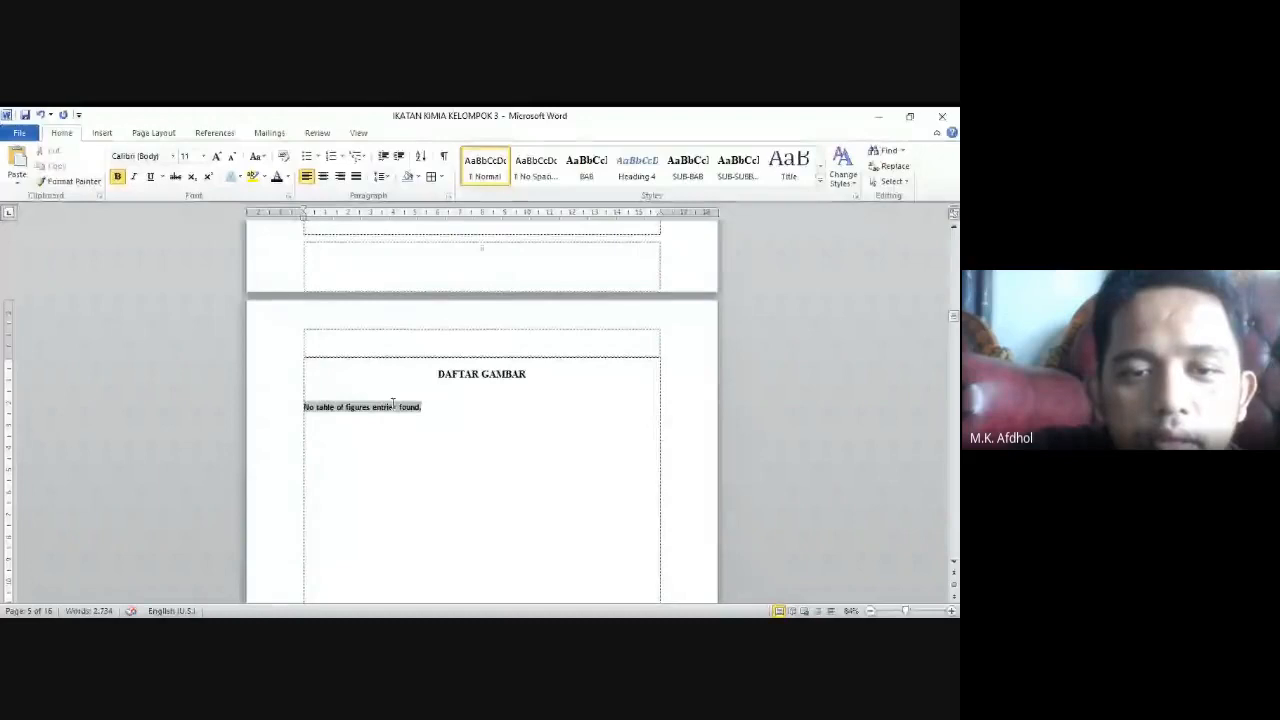
right_click(393, 404)
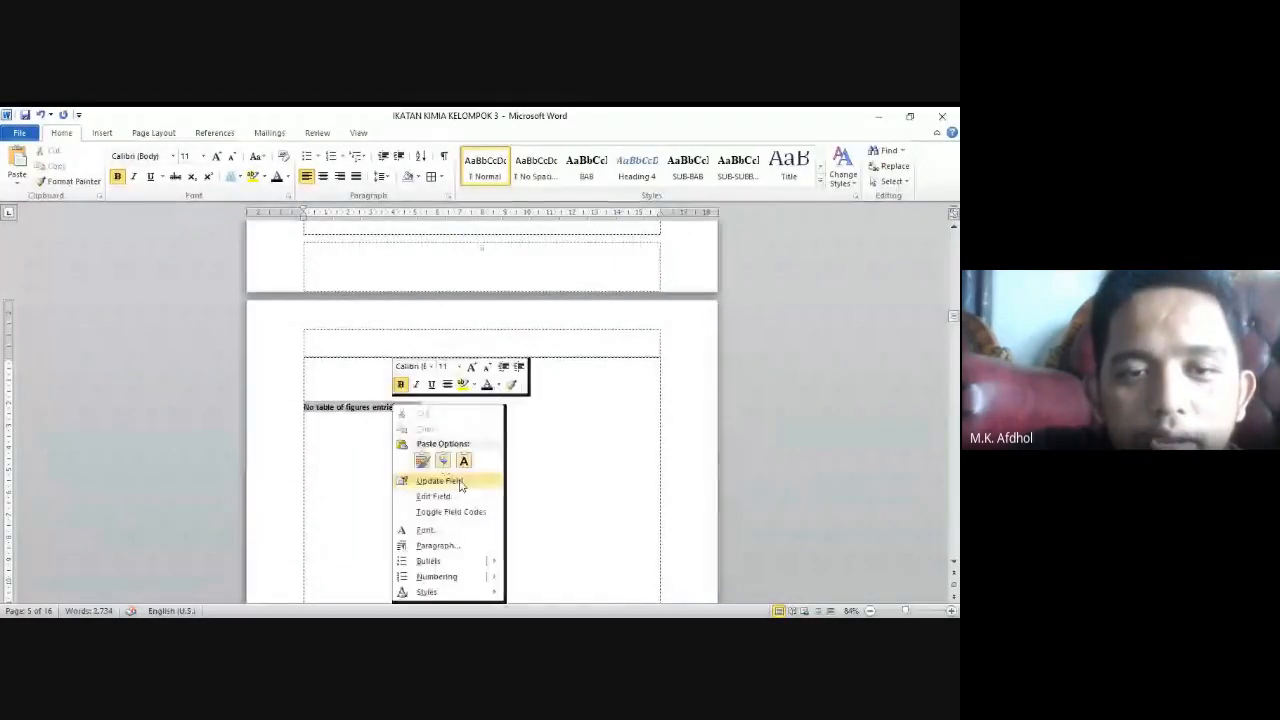
left_click(460, 481)
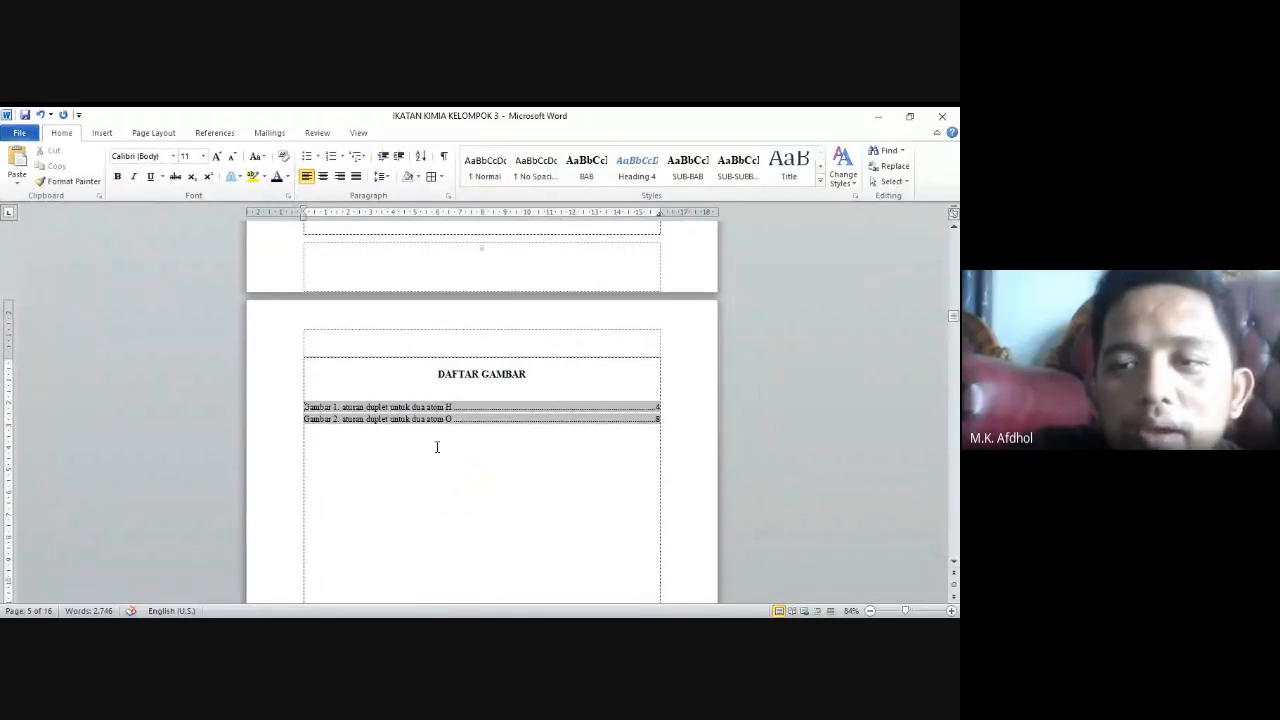
Insert a "Gambar 2" caption before "aturan duplet untuk dua atom C" above "Contoh soal" and set the caption line to Times New Roman
left_click_drag(952, 323, 955, 431)
left_click(428, 342)
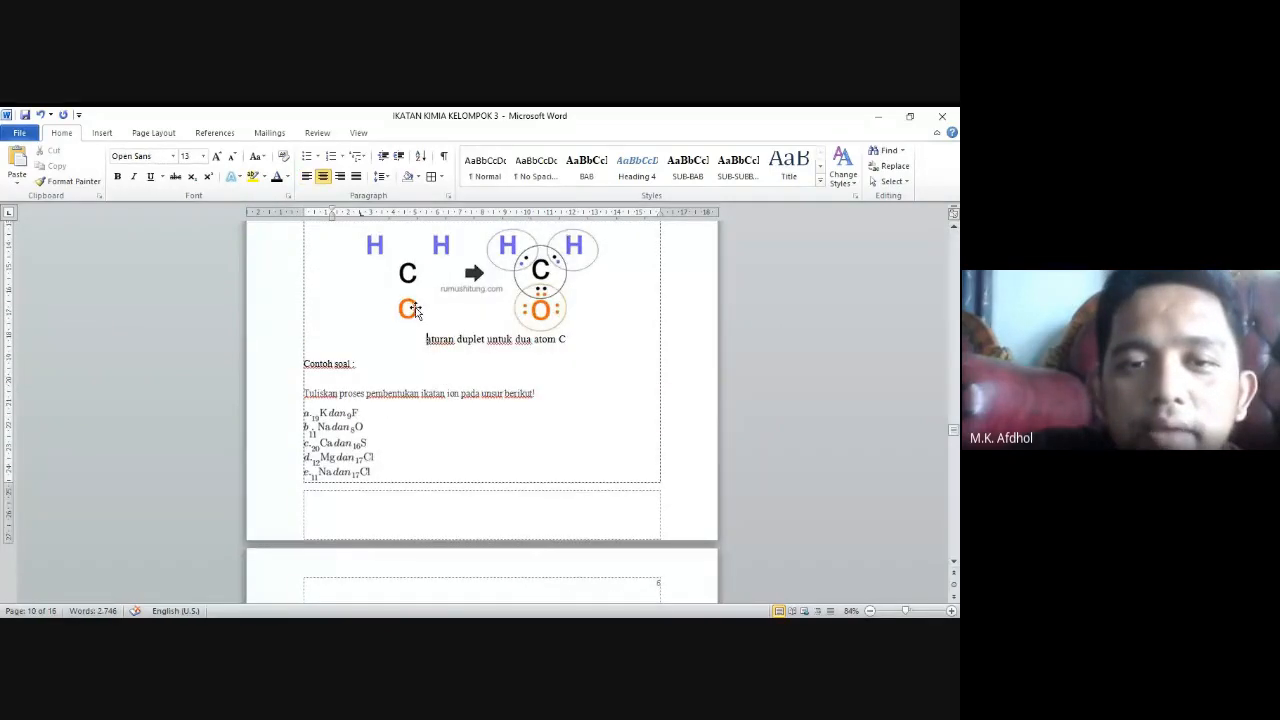
right_click(412, 310)
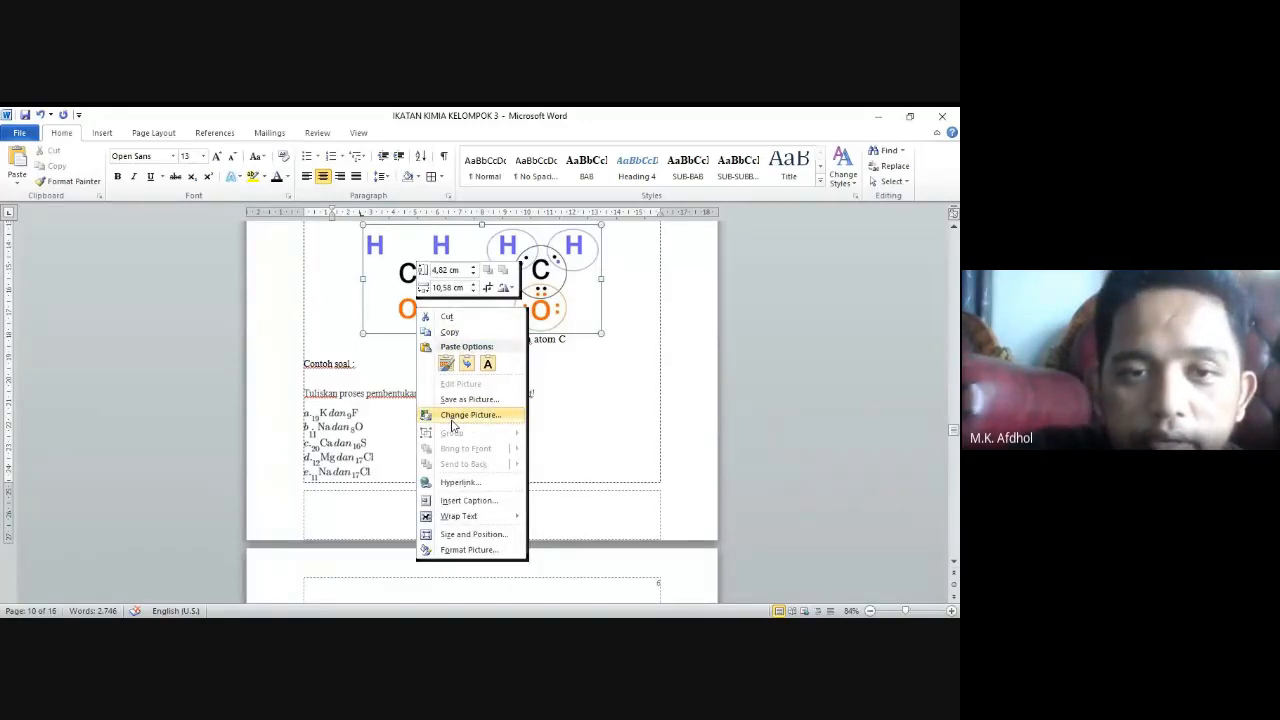
left_click(468, 500)
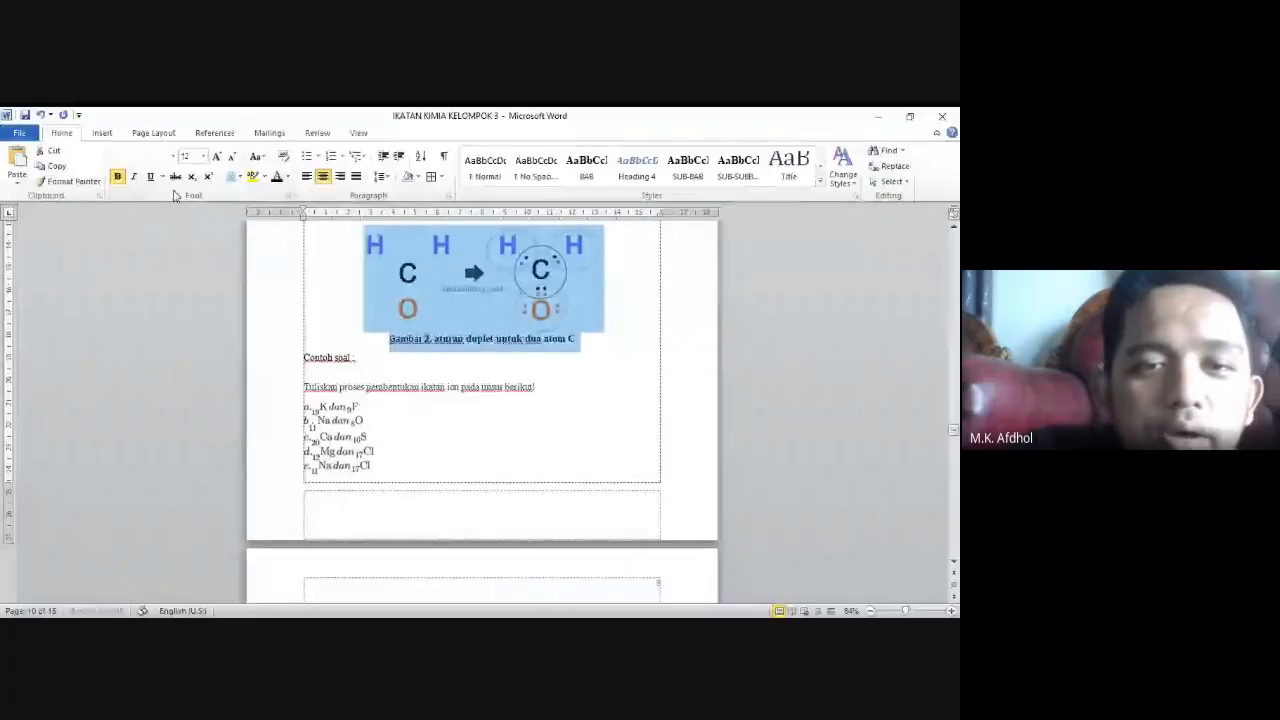
left_click(173, 157)
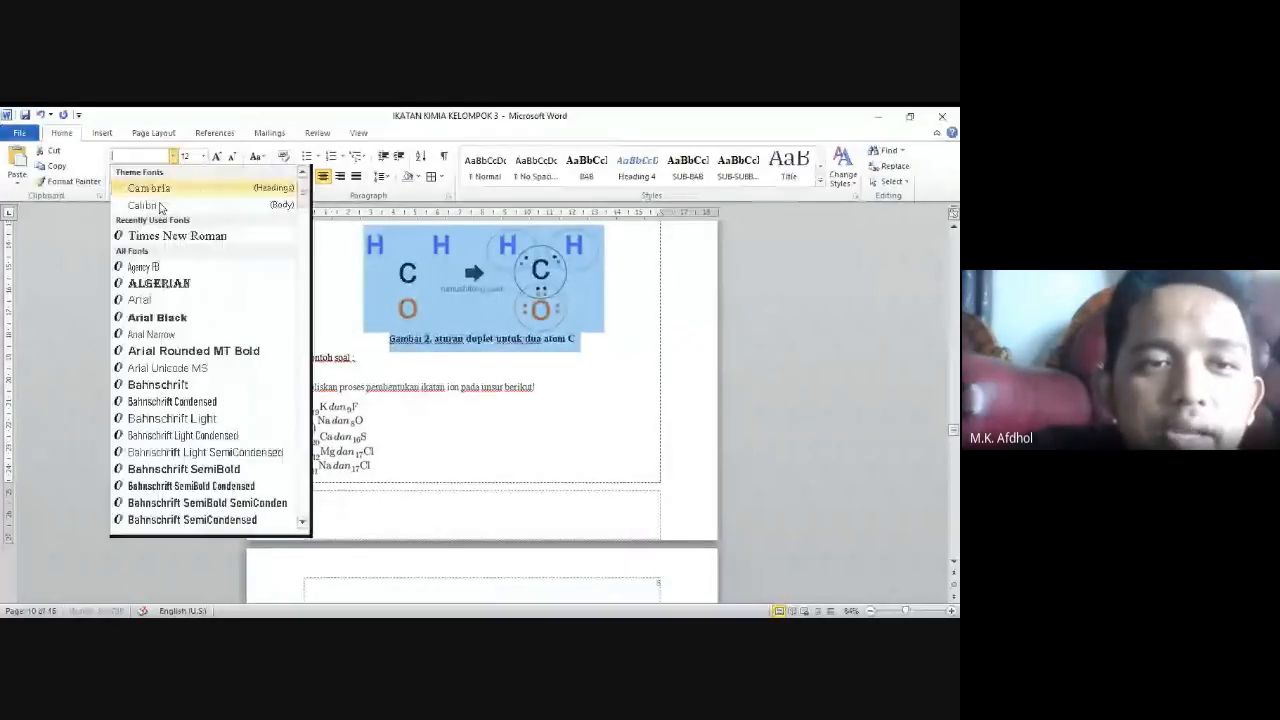
left_click(177, 236)
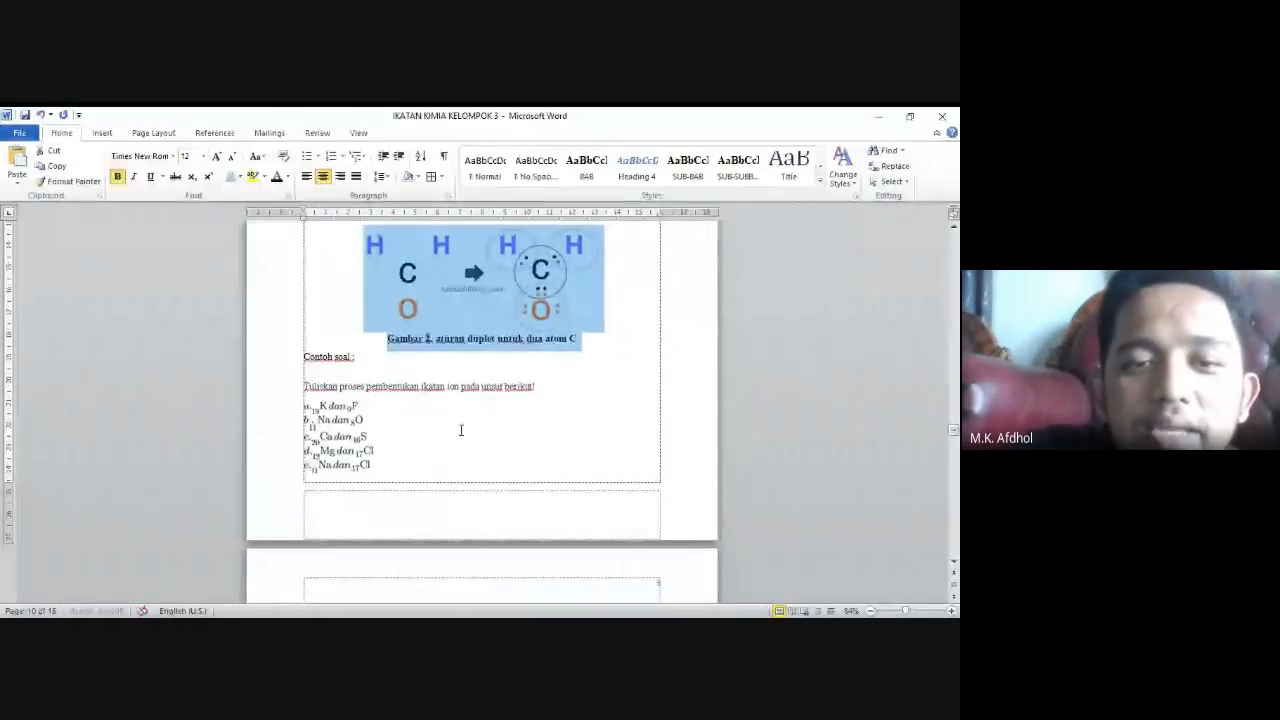
Check the renumbered caption for atom O and update the entire list of figures under "DAFTAR GAMBAR"
scroll(461, 430, "down", 5)
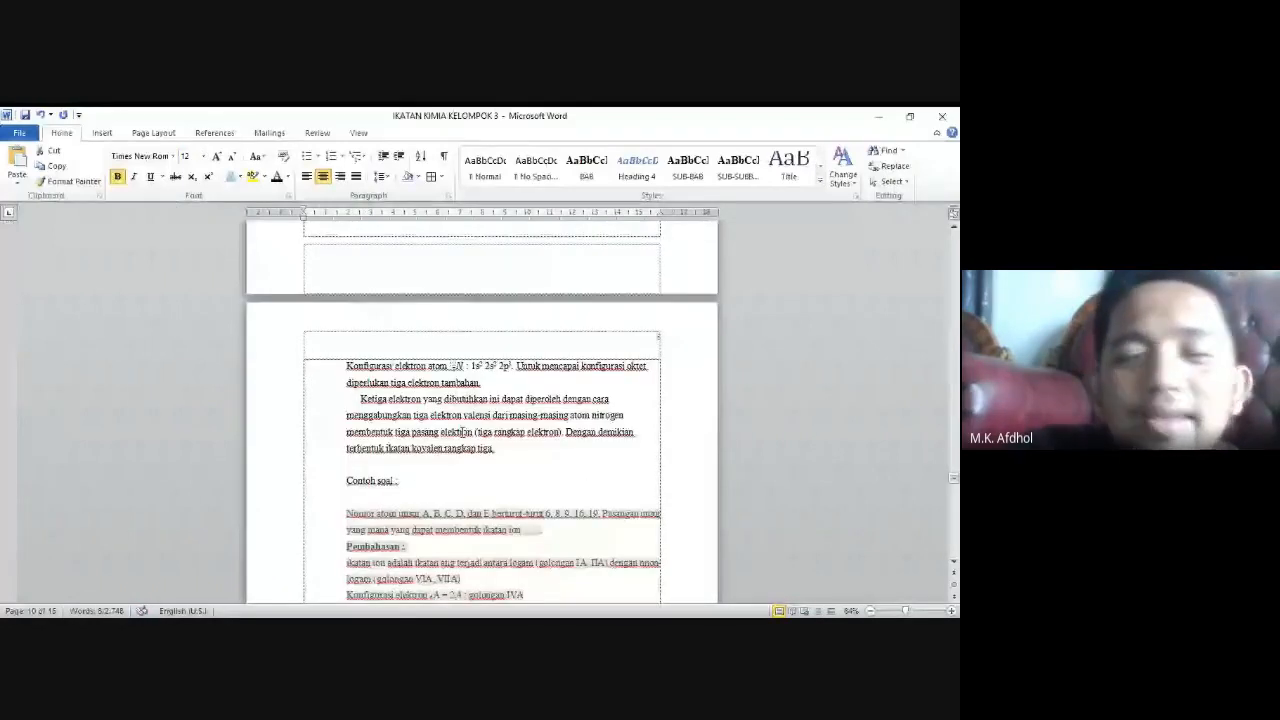
scroll(462, 432, "down", 10)
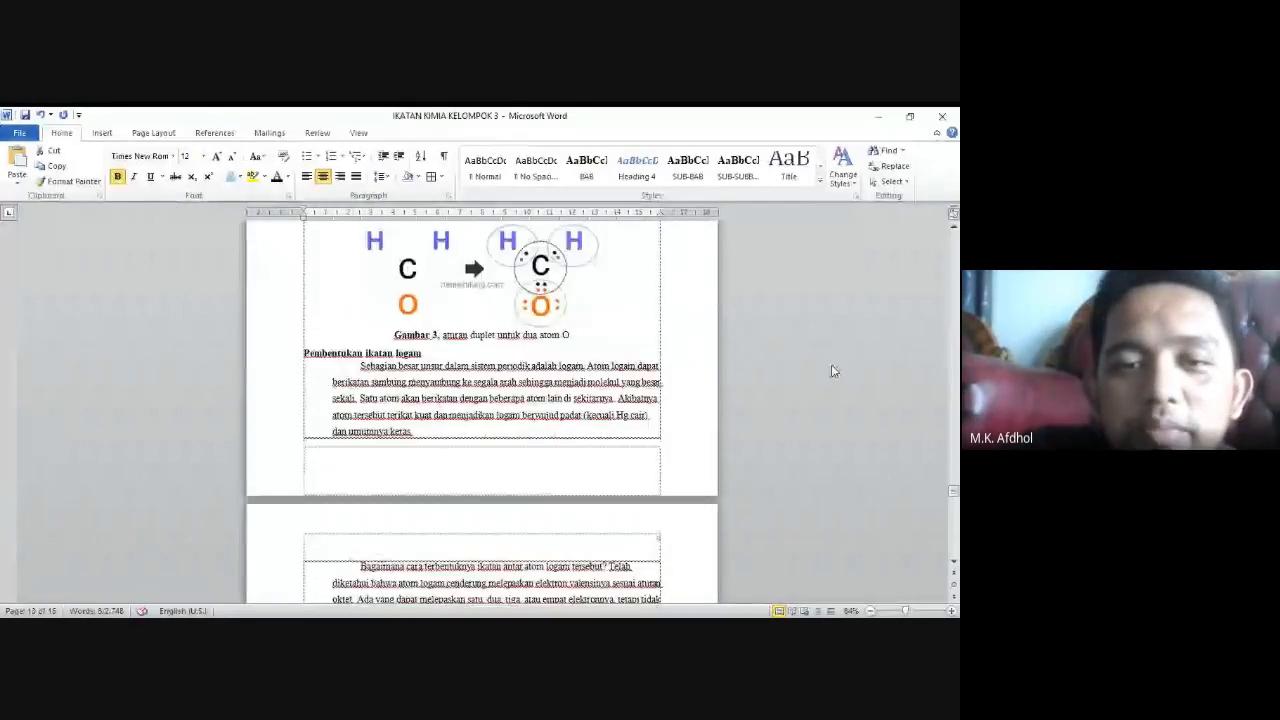
left_click_drag(953, 490, 954, 237)
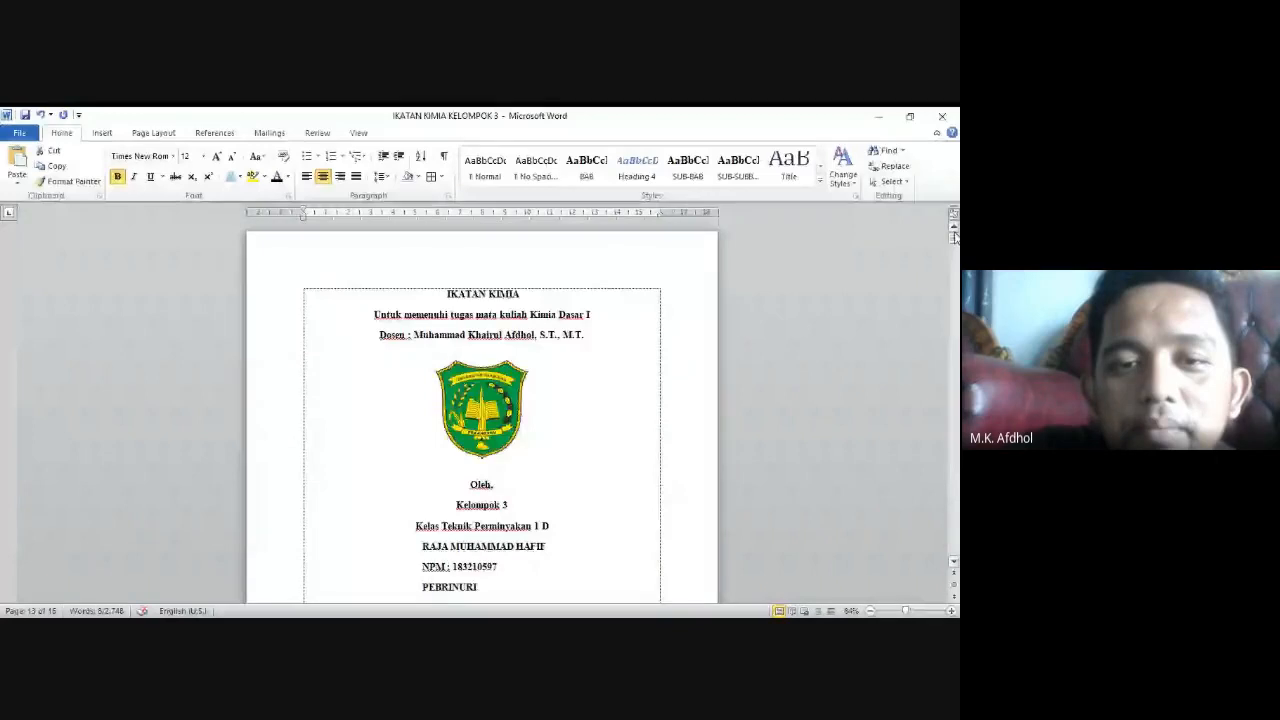
scroll(504, 366, "down", 10)
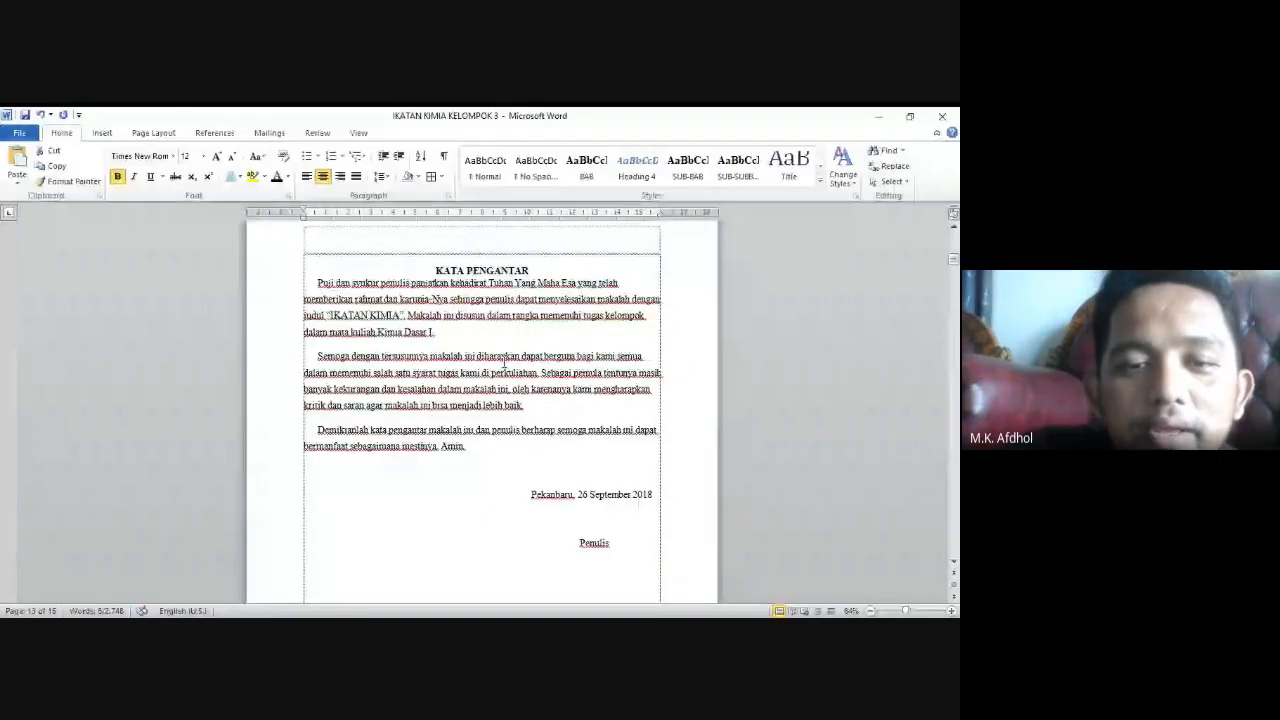
scroll(500, 368, "down", 10)
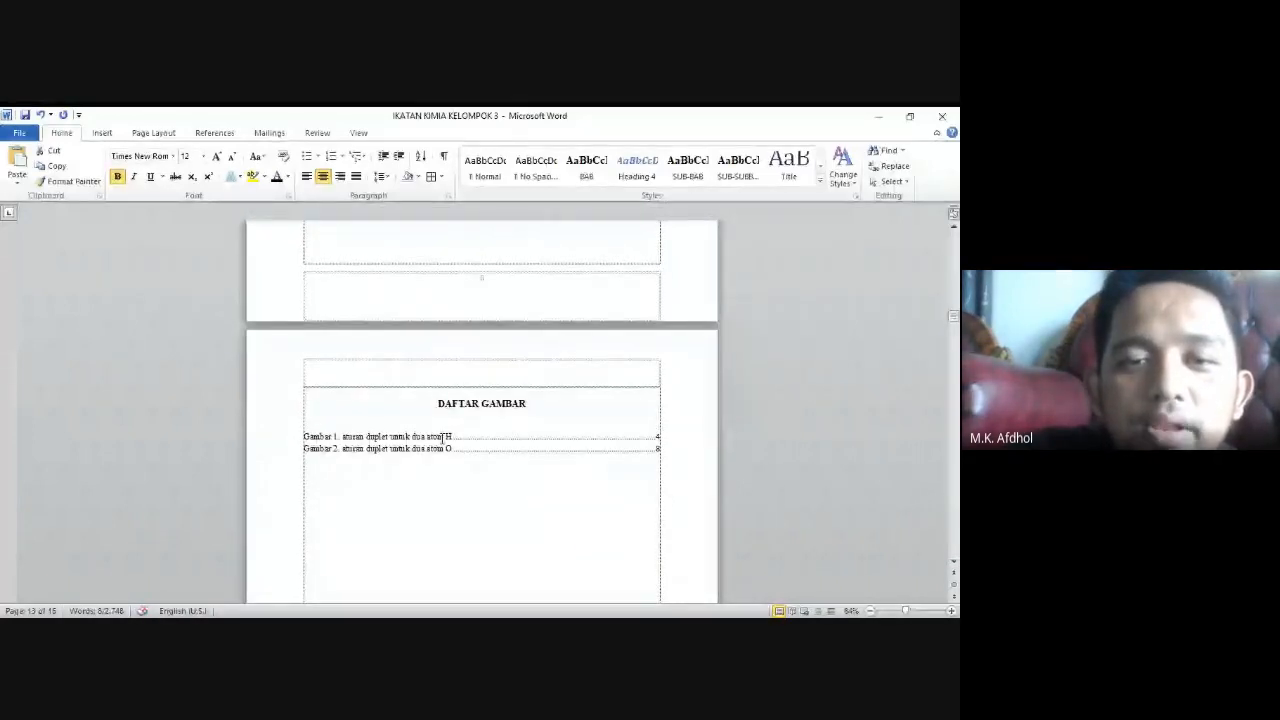
right_click(444, 436)
left_click(495, 320)
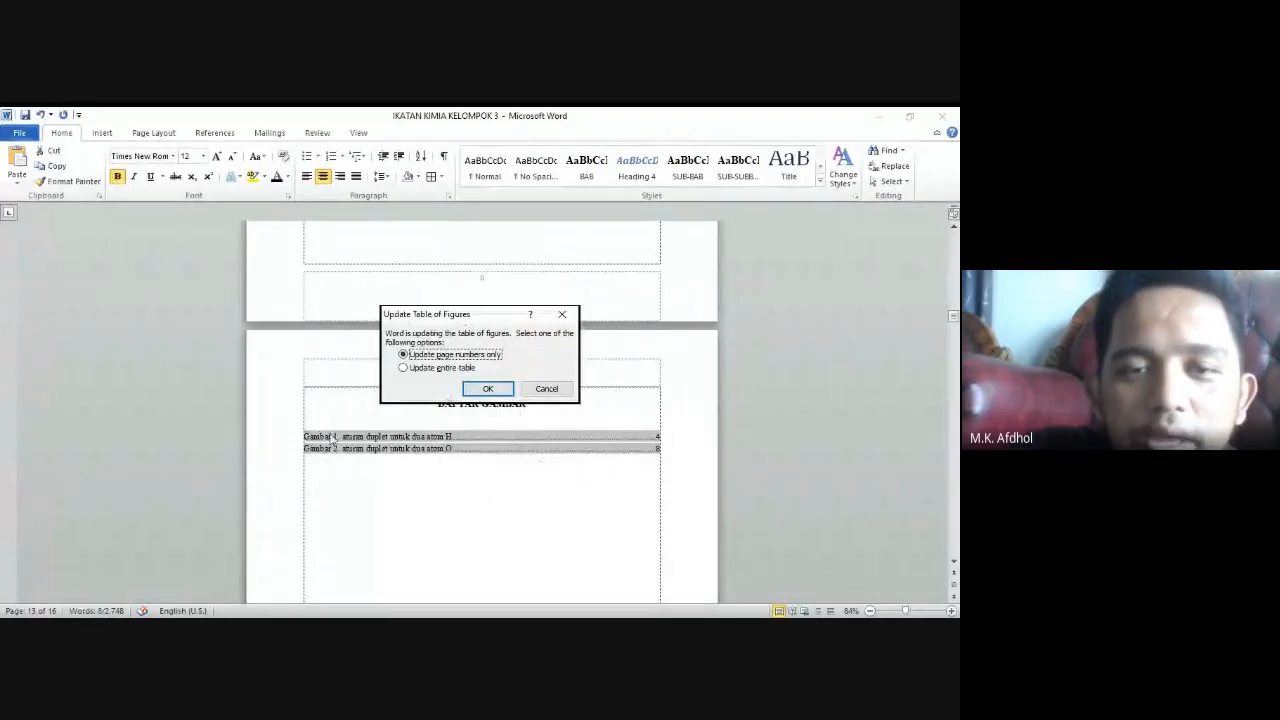
left_click(404, 367)
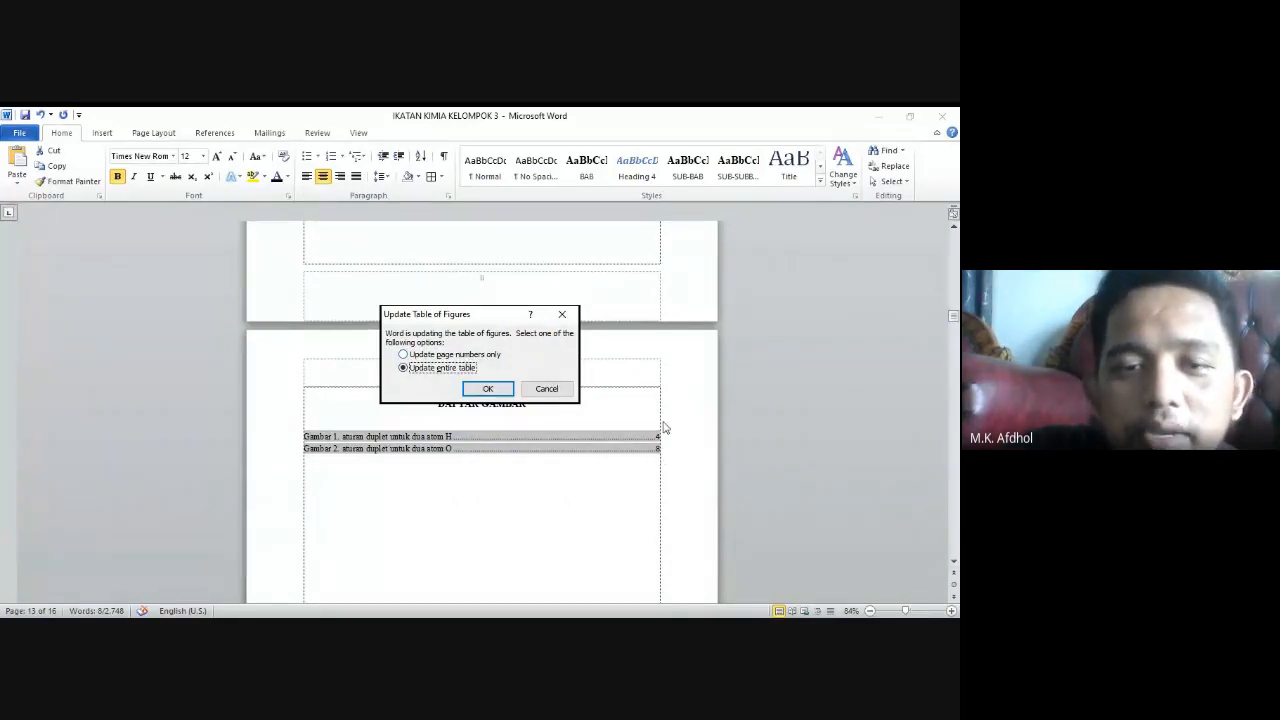
left_click(489, 388)
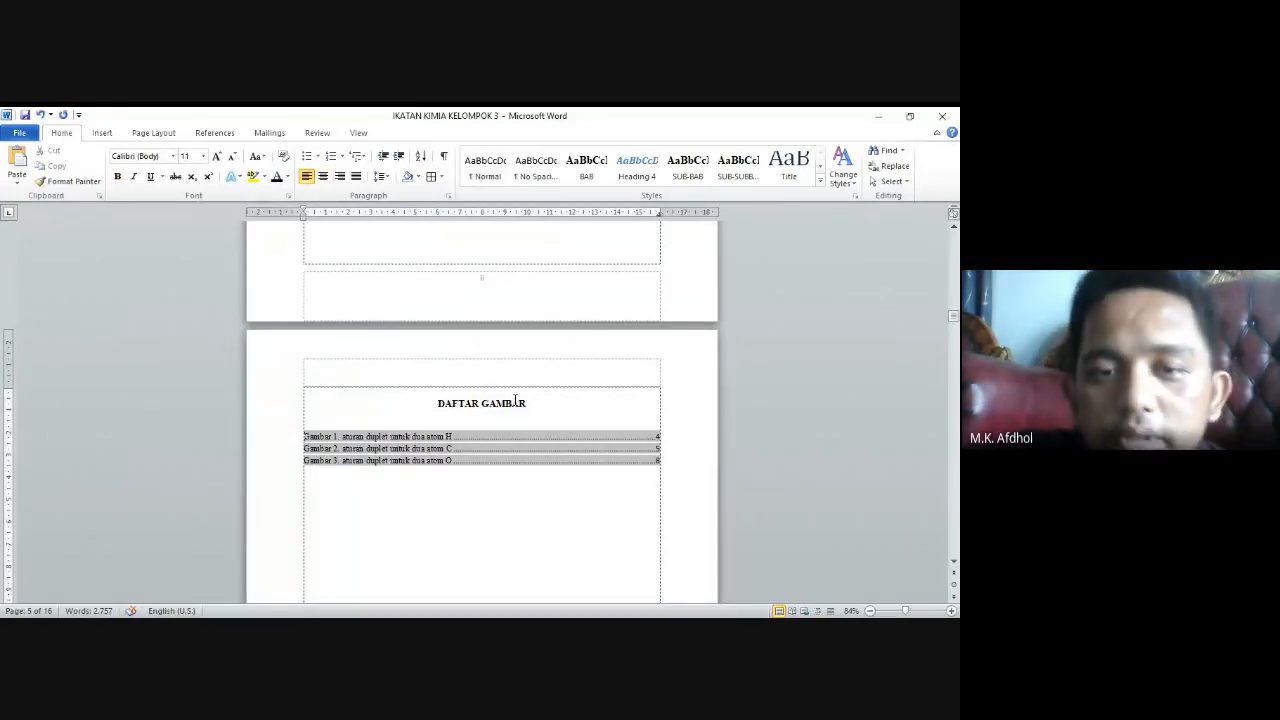
Insert a numbered caption with the label "Tabel" before "Total elektron valensi menurut aturan oktet atau duplet" above the "Langkah 2" table, as "Tabel 1"
scroll(520, 399, "down", 8)
scroll(523, 397, "down", 4)
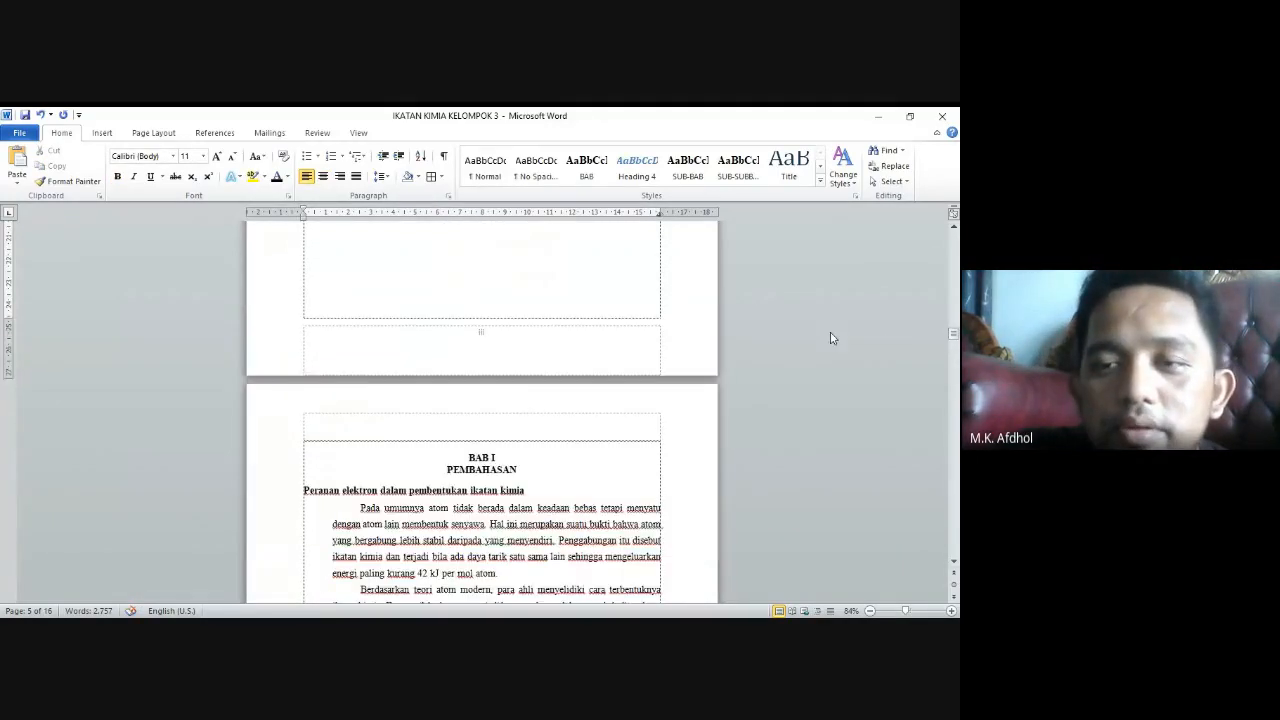
left_click_drag(953, 334, 953, 390)
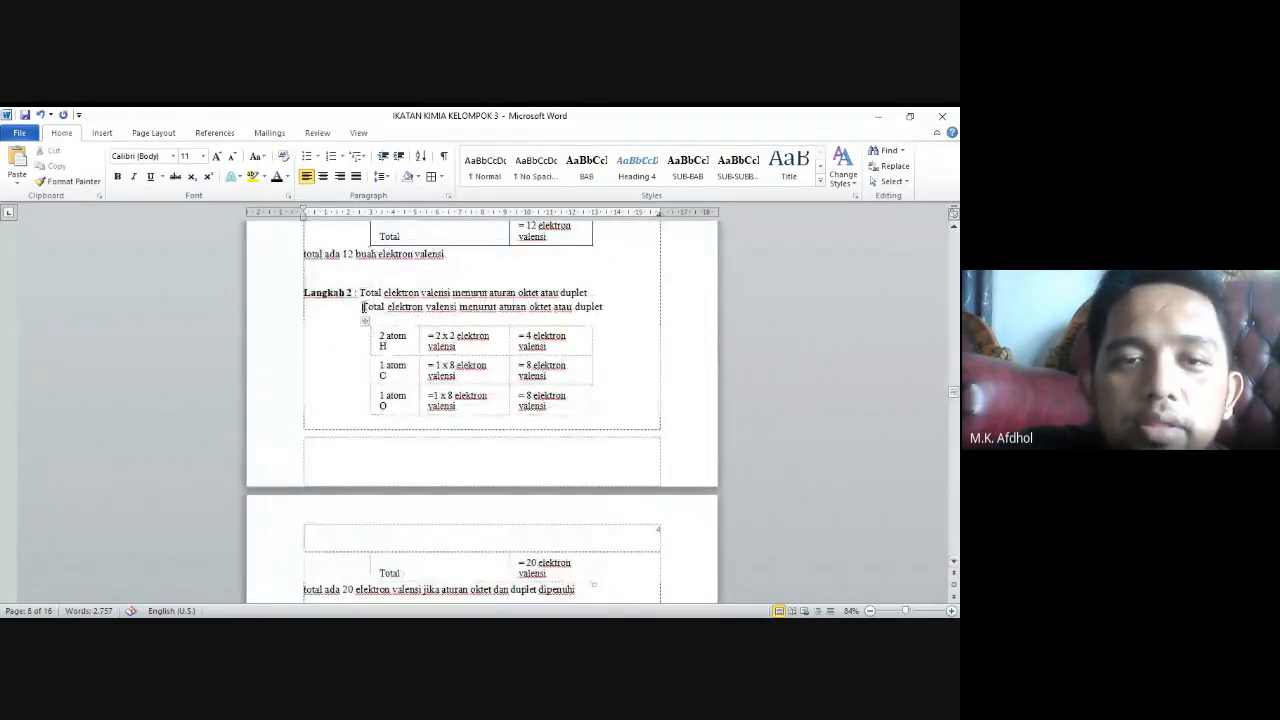
left_click(358, 307)
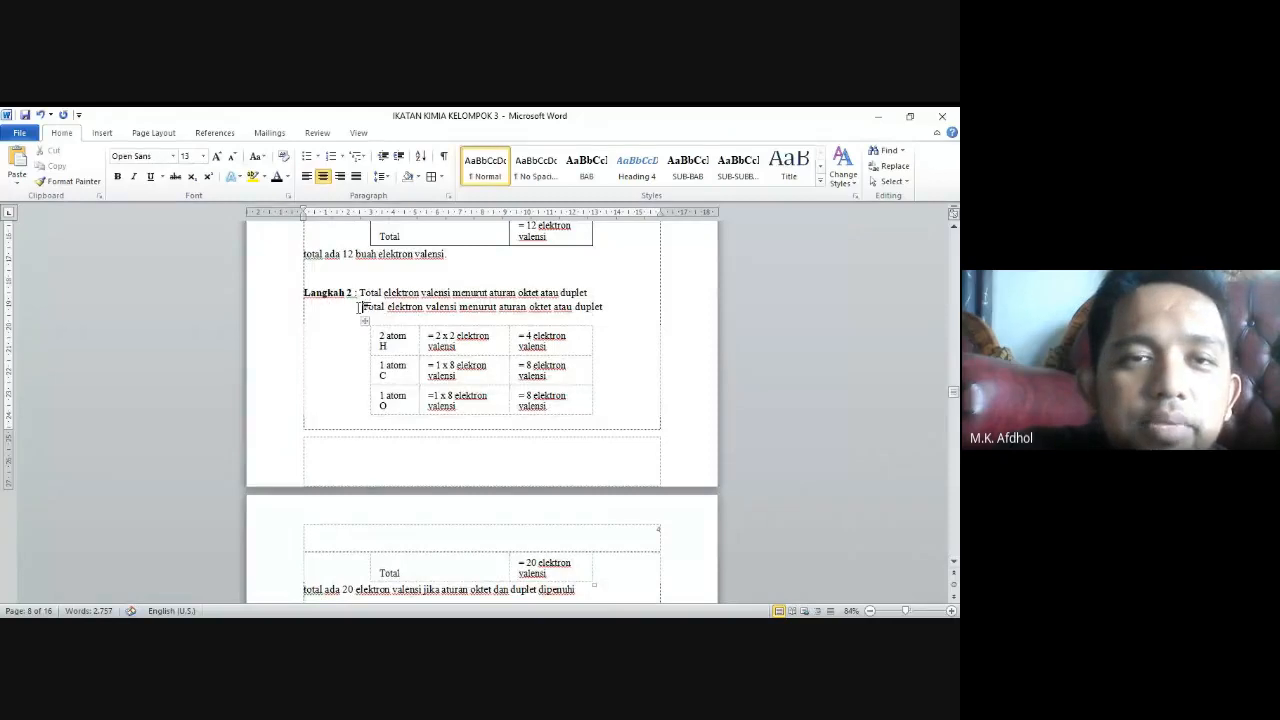
left_click(214, 133)
left_click(380, 172)
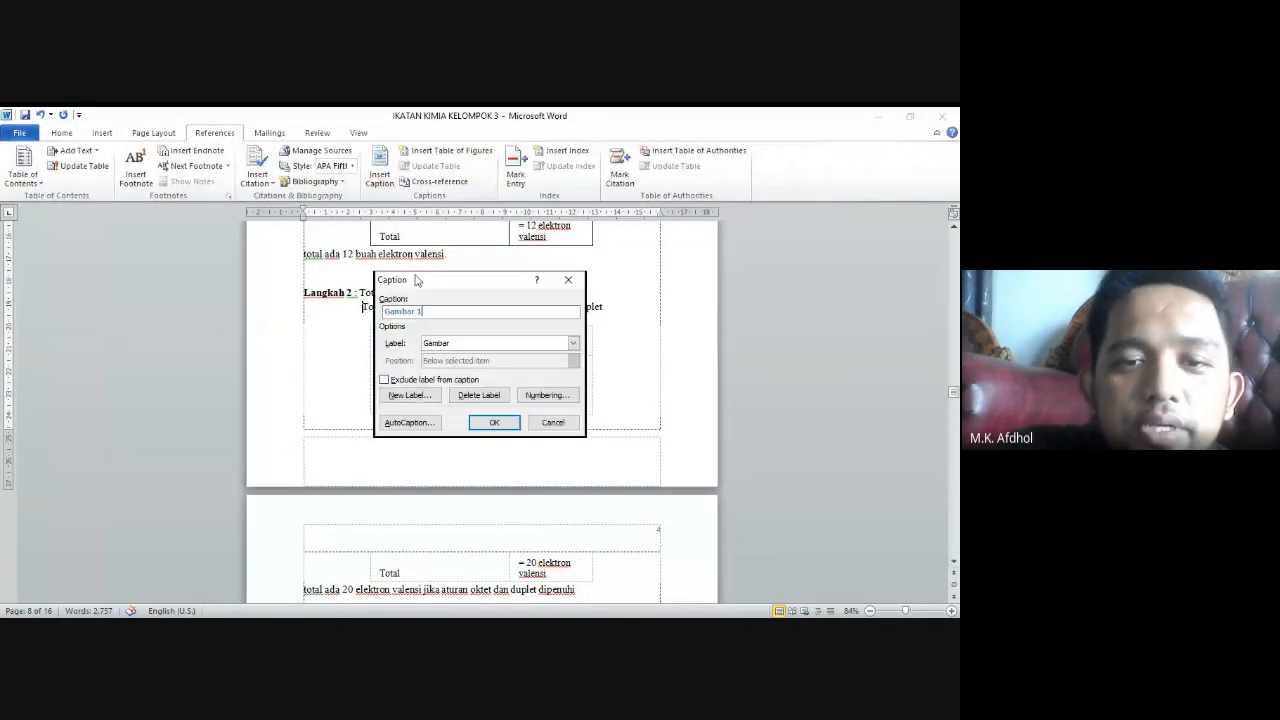
left_click(573, 343)
left_click(497, 384)
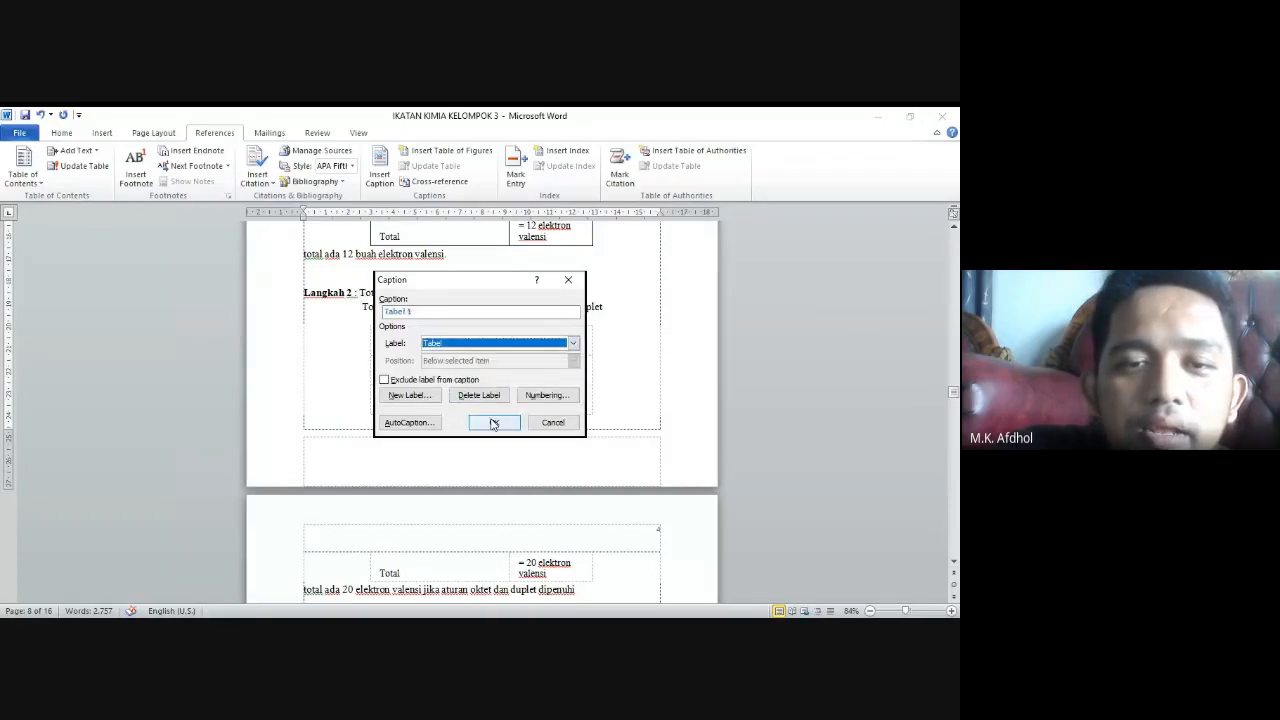
left_click(493, 422)
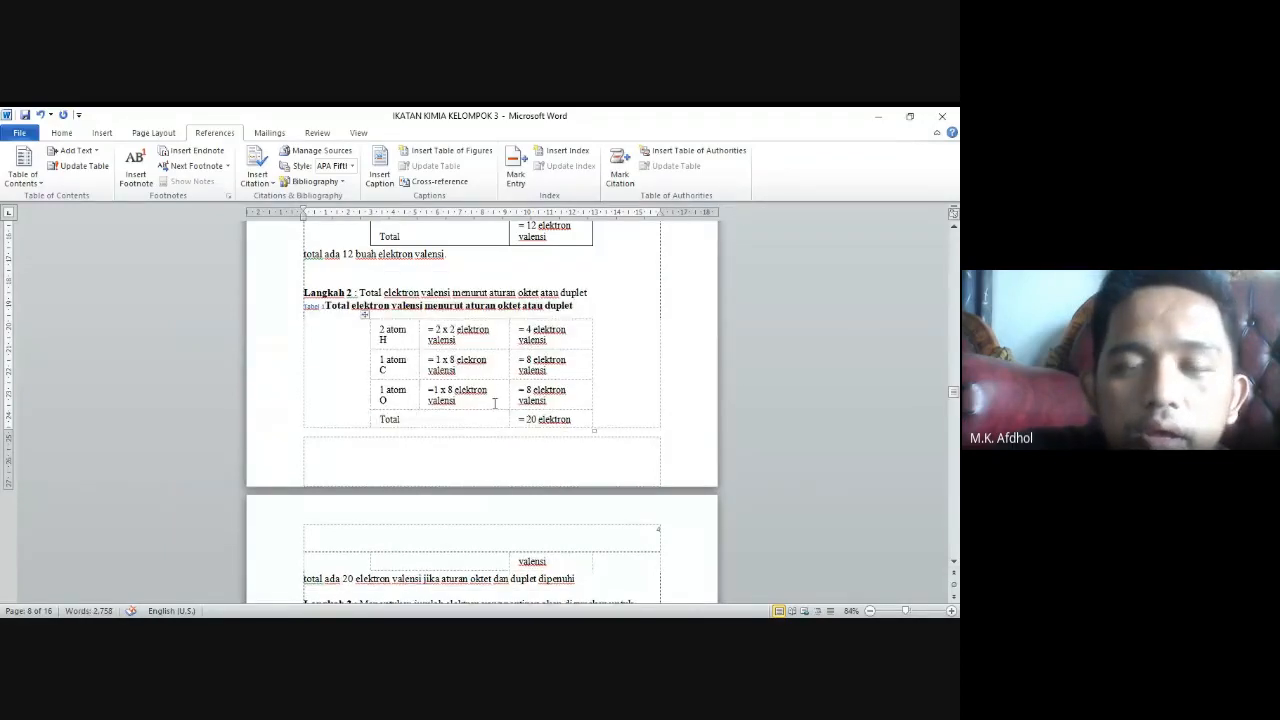
Format the "Total elektron valensi menurut aturan oktet atau duplet" caption line as 12 pt Times New Roman in black and center it
left_click_drag(578, 306, 304, 306)
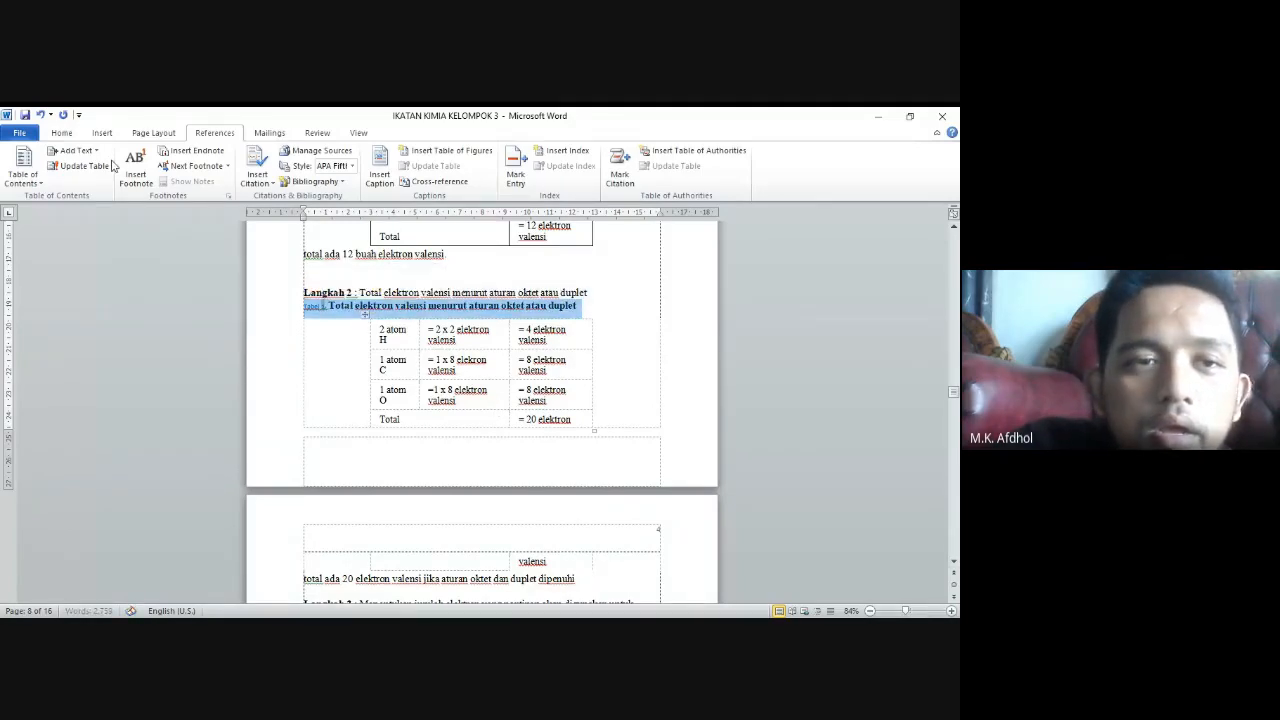
left_click(61, 133)
left_click(203, 157)
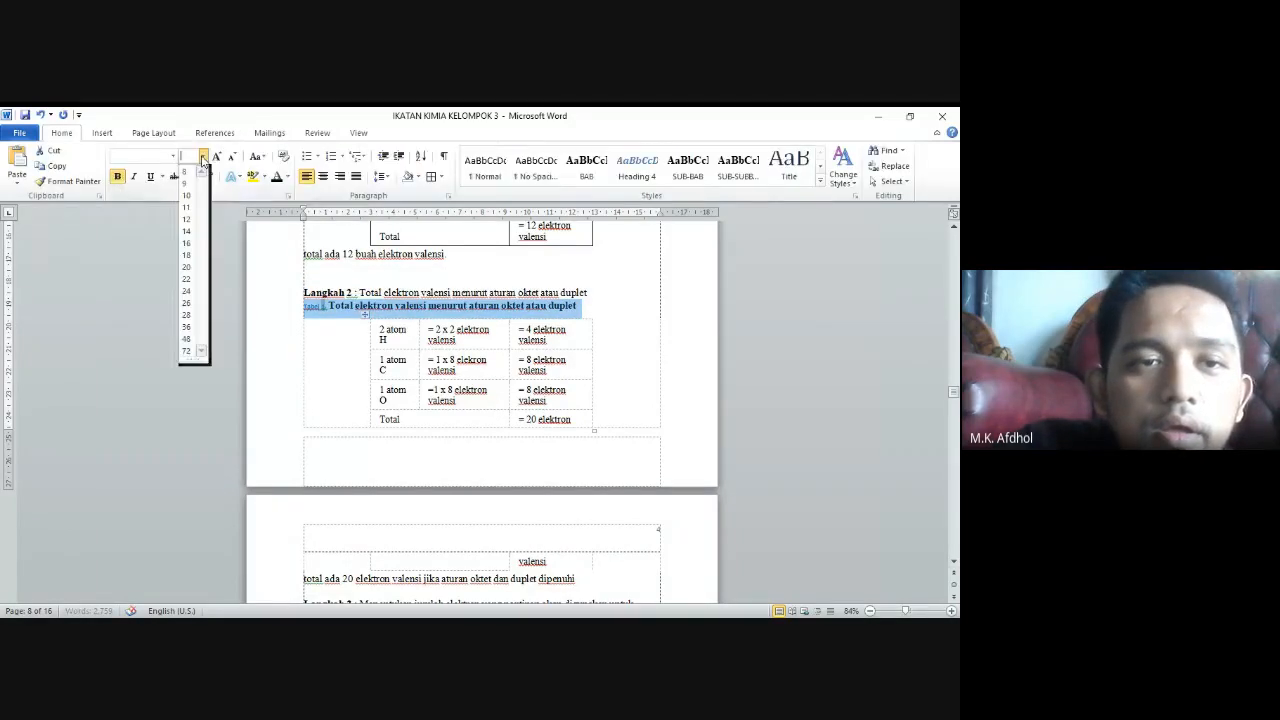
left_click(186, 219)
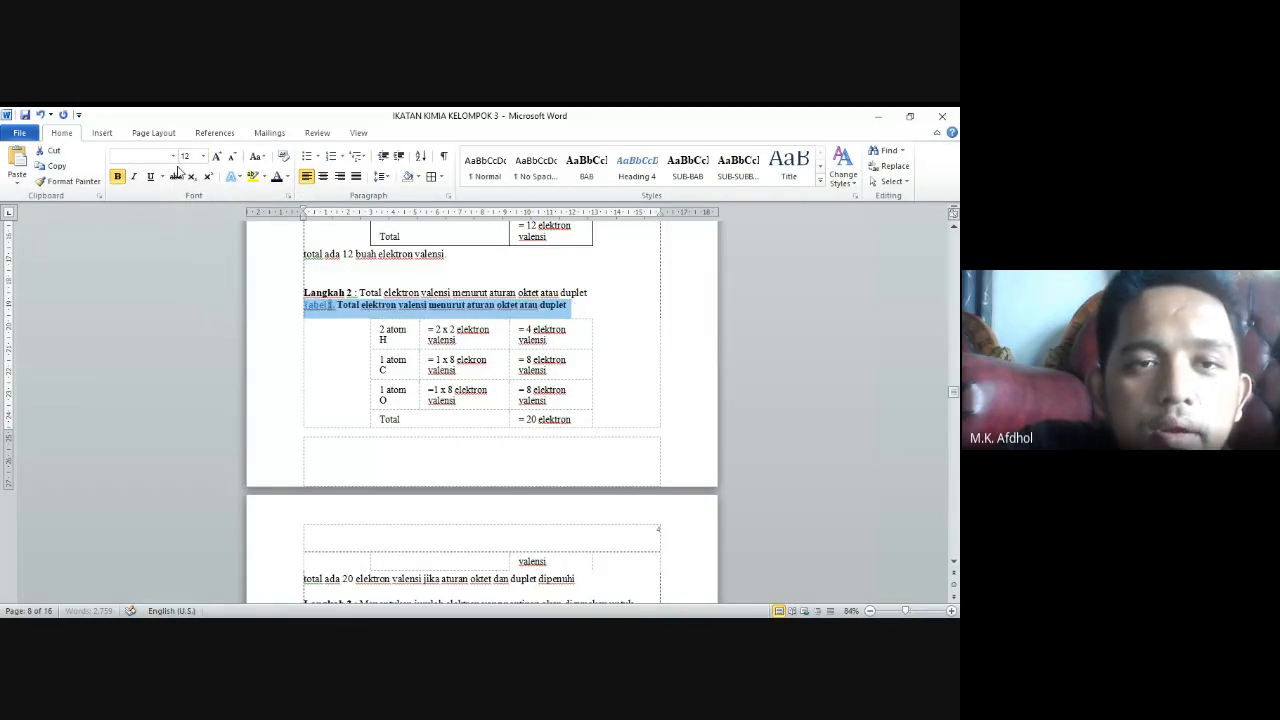
left_click(173, 156)
left_click(165, 244)
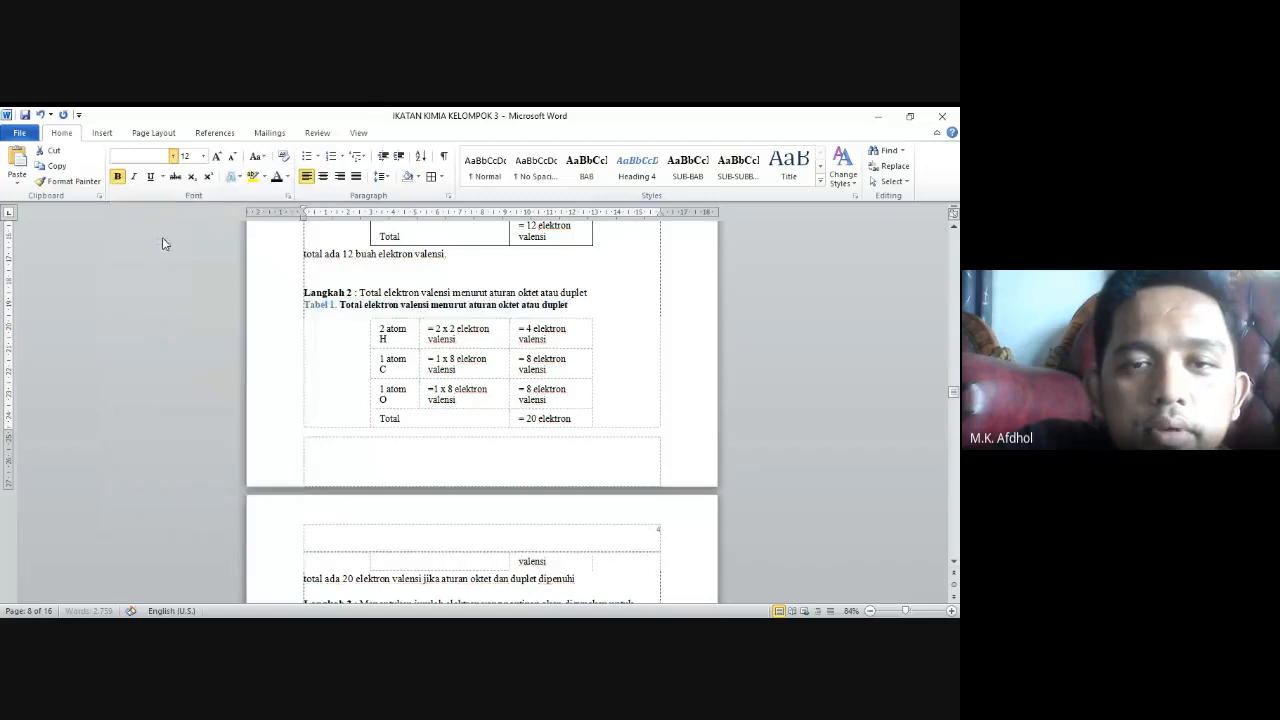
left_click(323, 177)
left_click(510, 315)
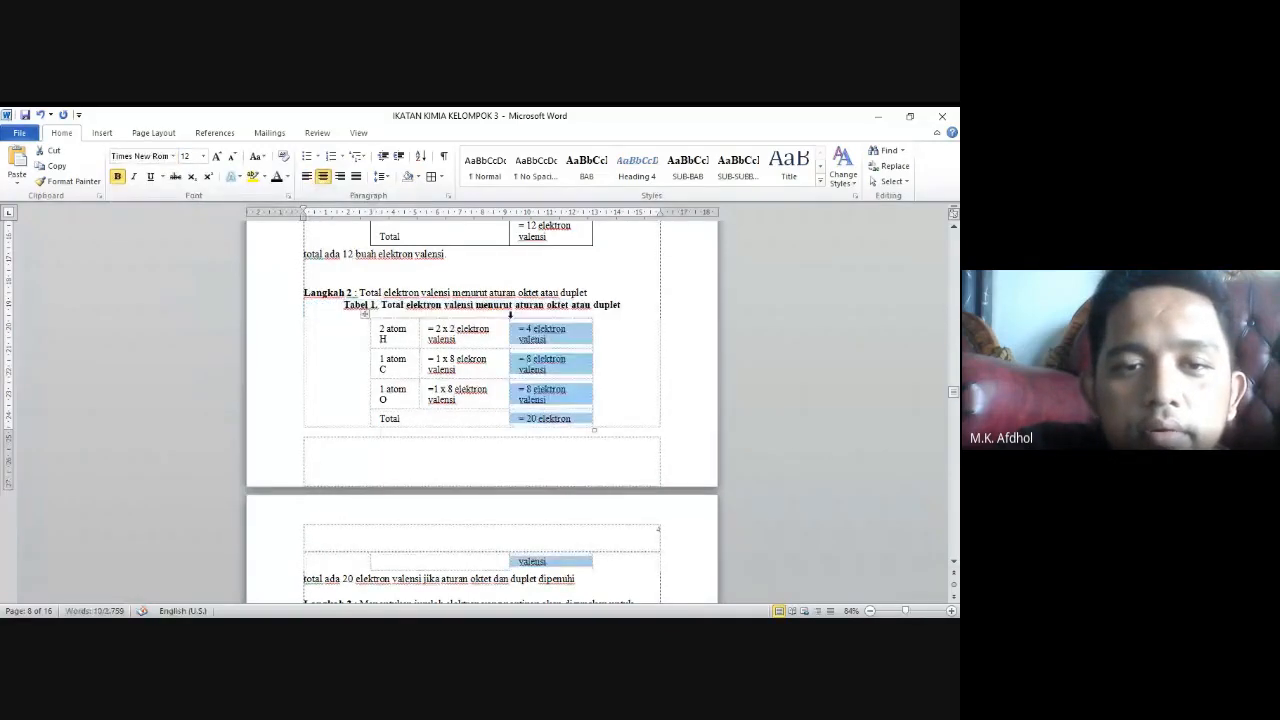
left_click(540, 365)
Insert a numbered "Tabel" caption before "Kita hitung total elektron valensi" above the "Langkah 1" table, as "Tabel 1"
scroll(453, 327, "down", 20)
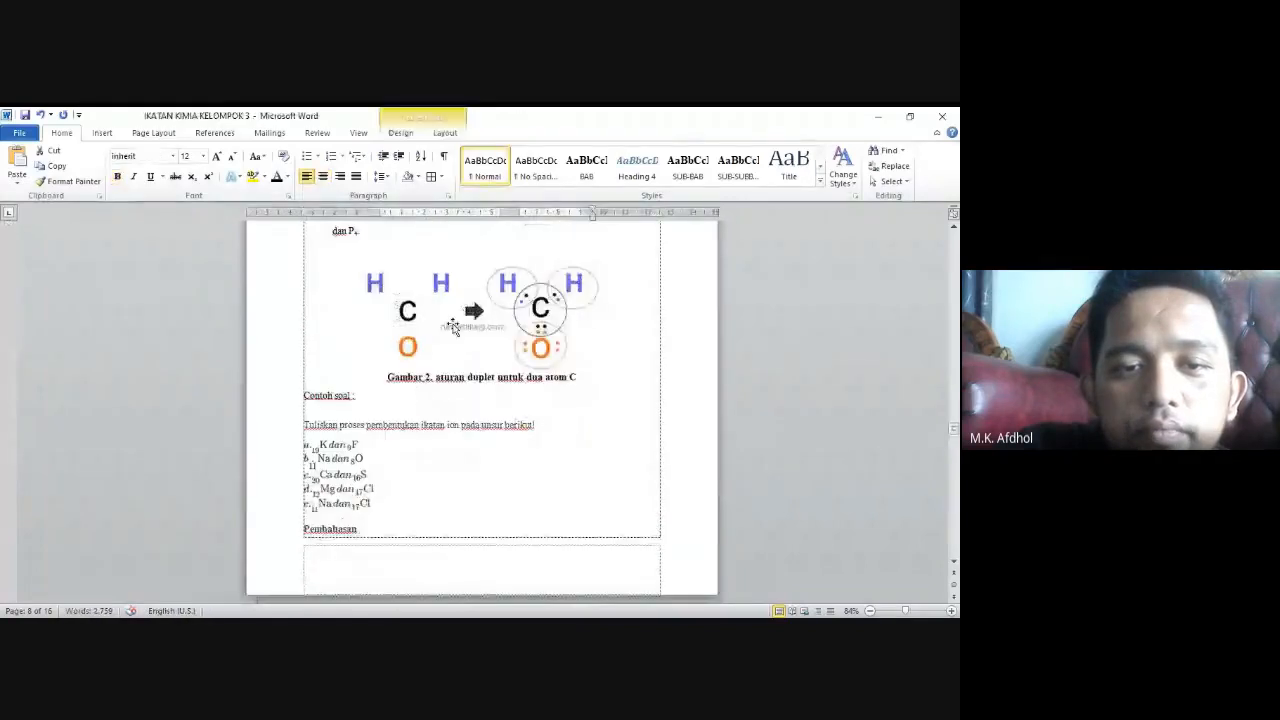
scroll(453, 327, "down", 5)
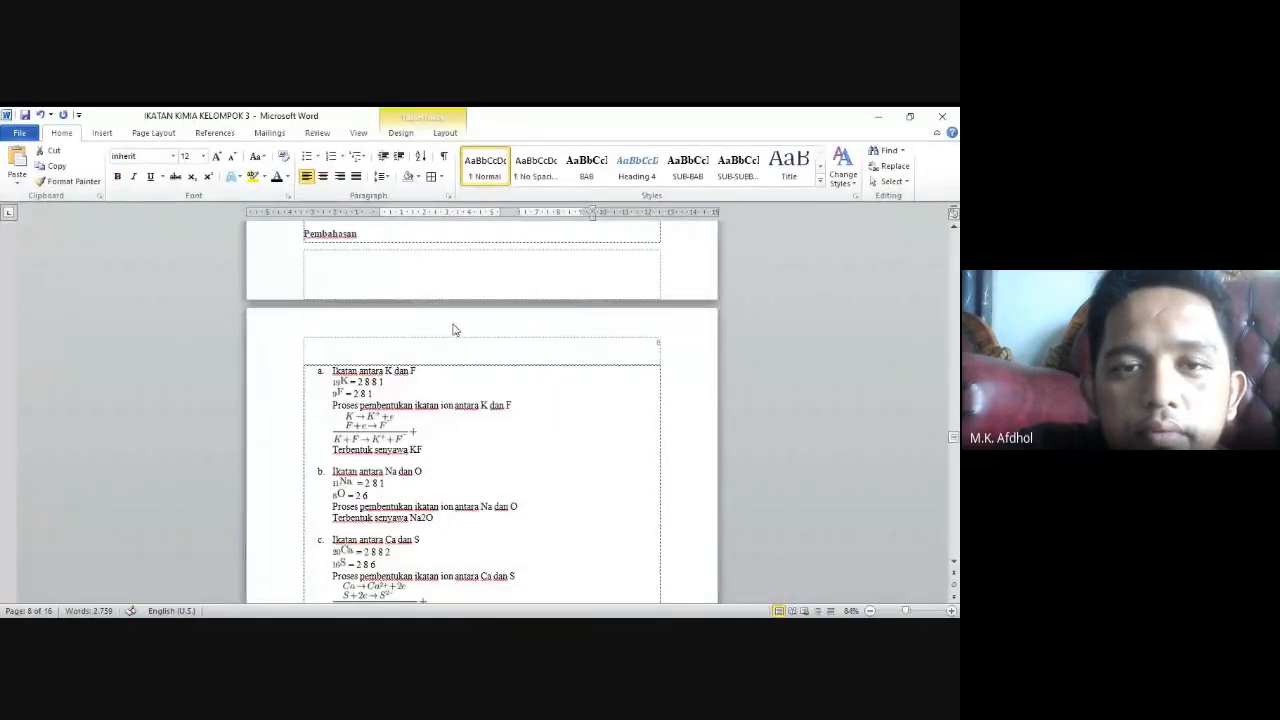
scroll(453, 330, "down", 10)
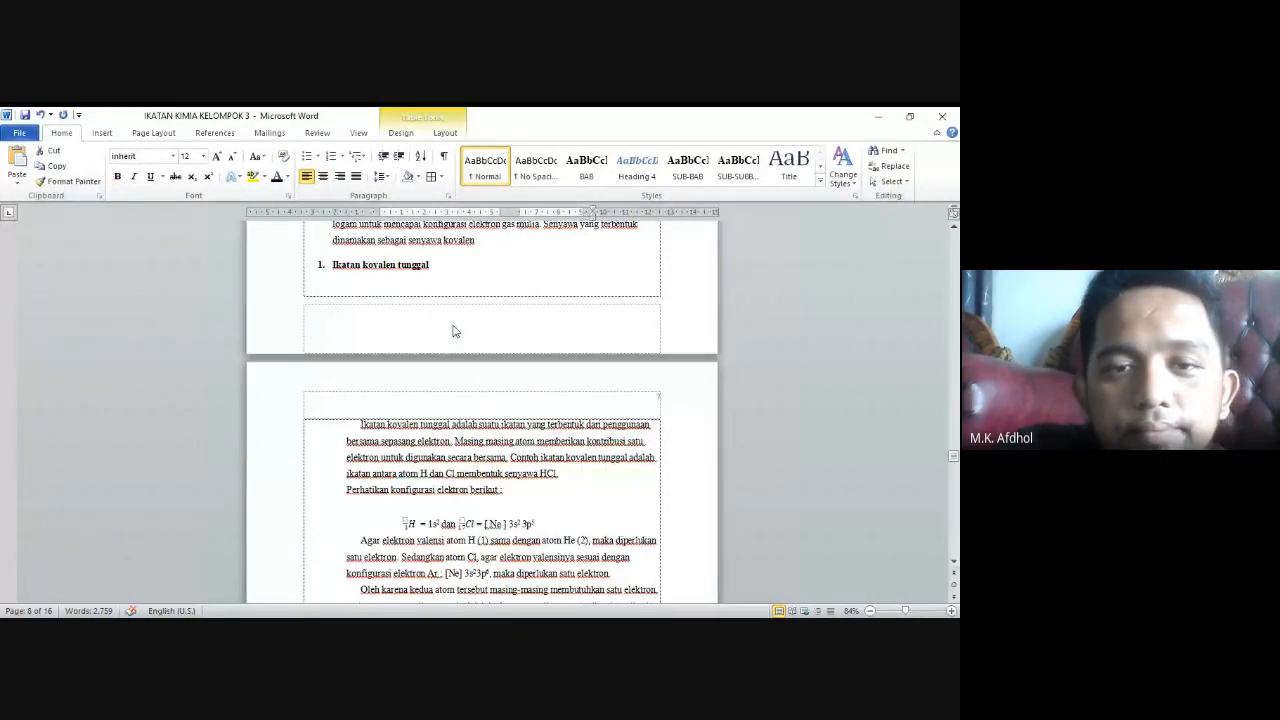
scroll(453, 331, "down", 15)
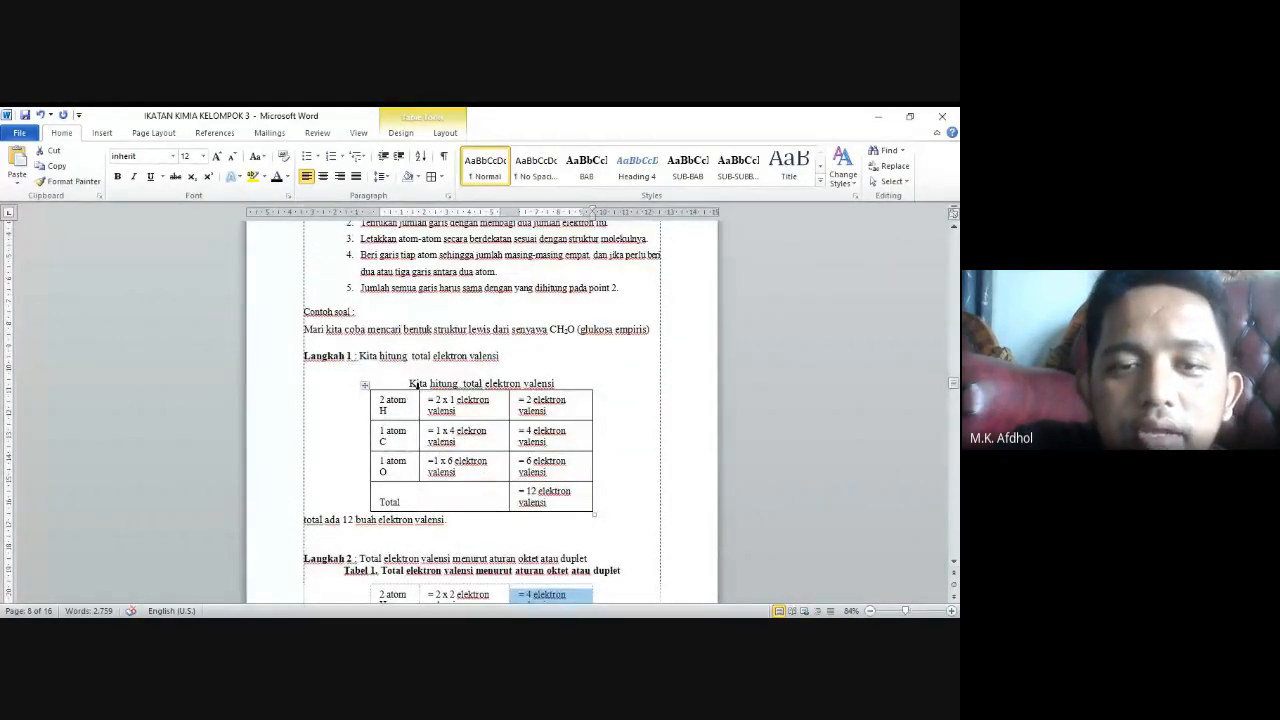
left_click(405, 383)
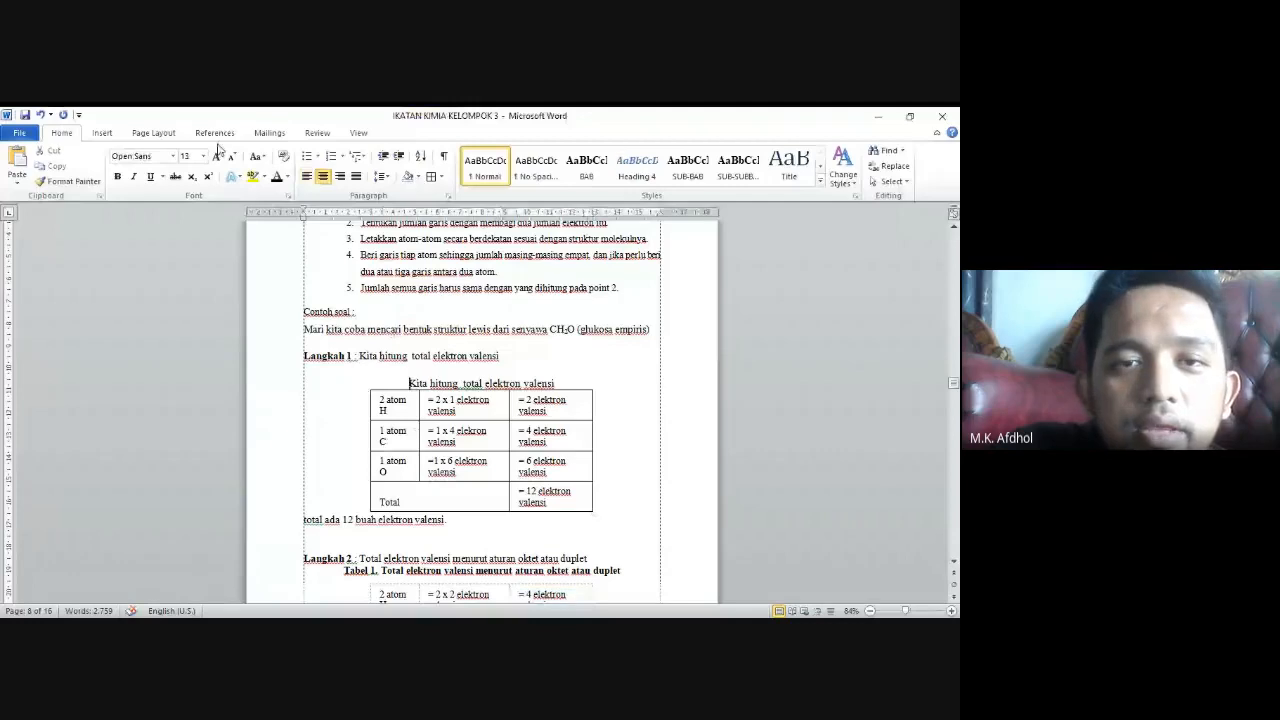
left_click(214, 133)
left_click(380, 168)
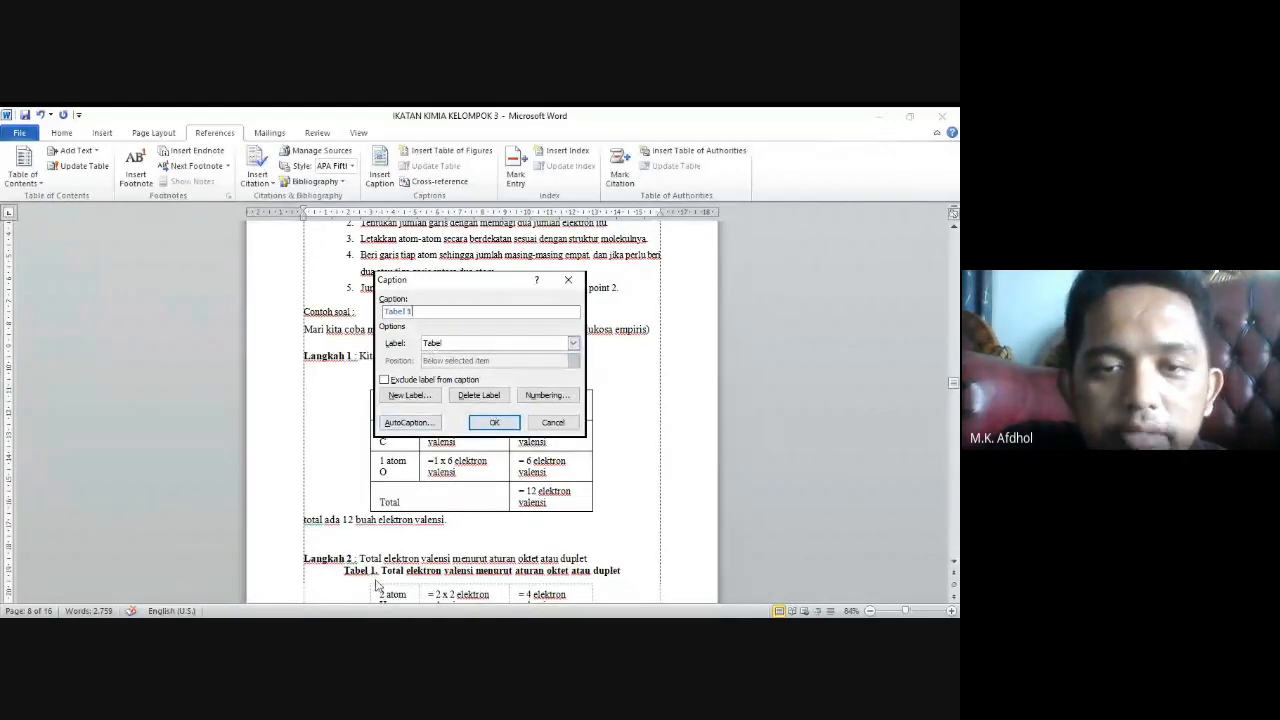
left_click(502, 427)
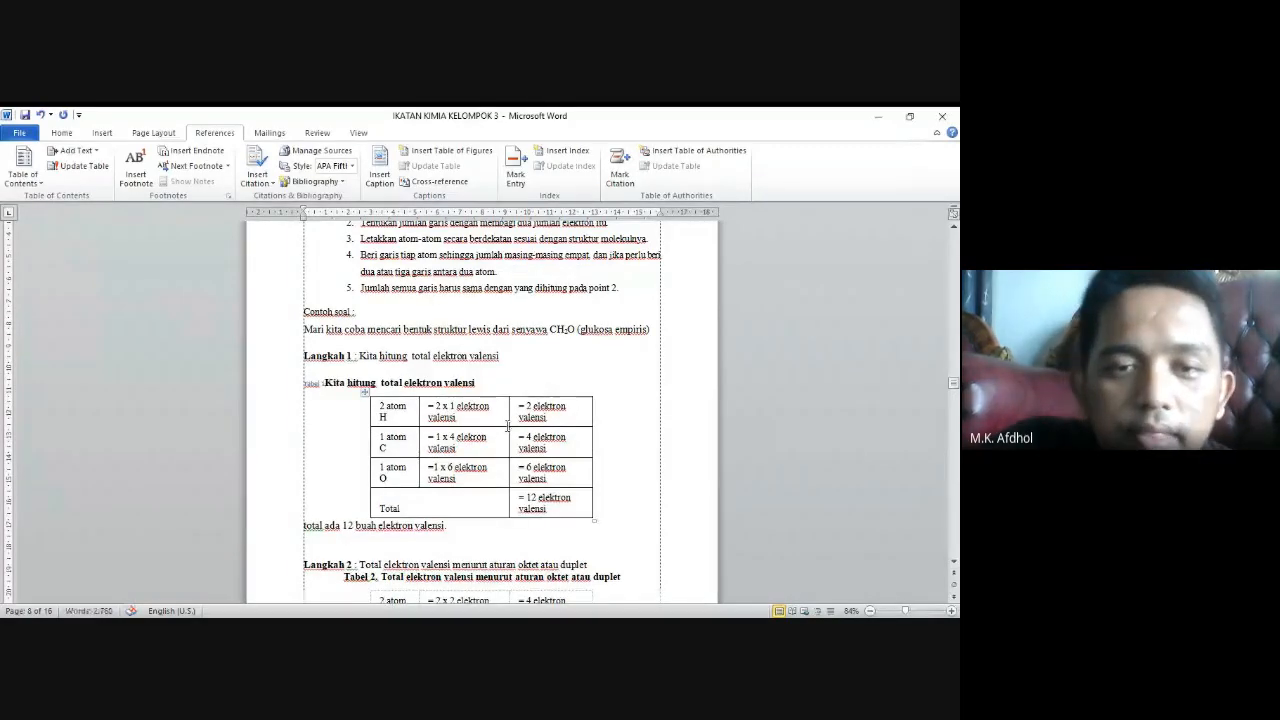
Center the "Kita hitung total elektron valensi" caption line and set it to Times New Roman in black
triple_click(321, 382)
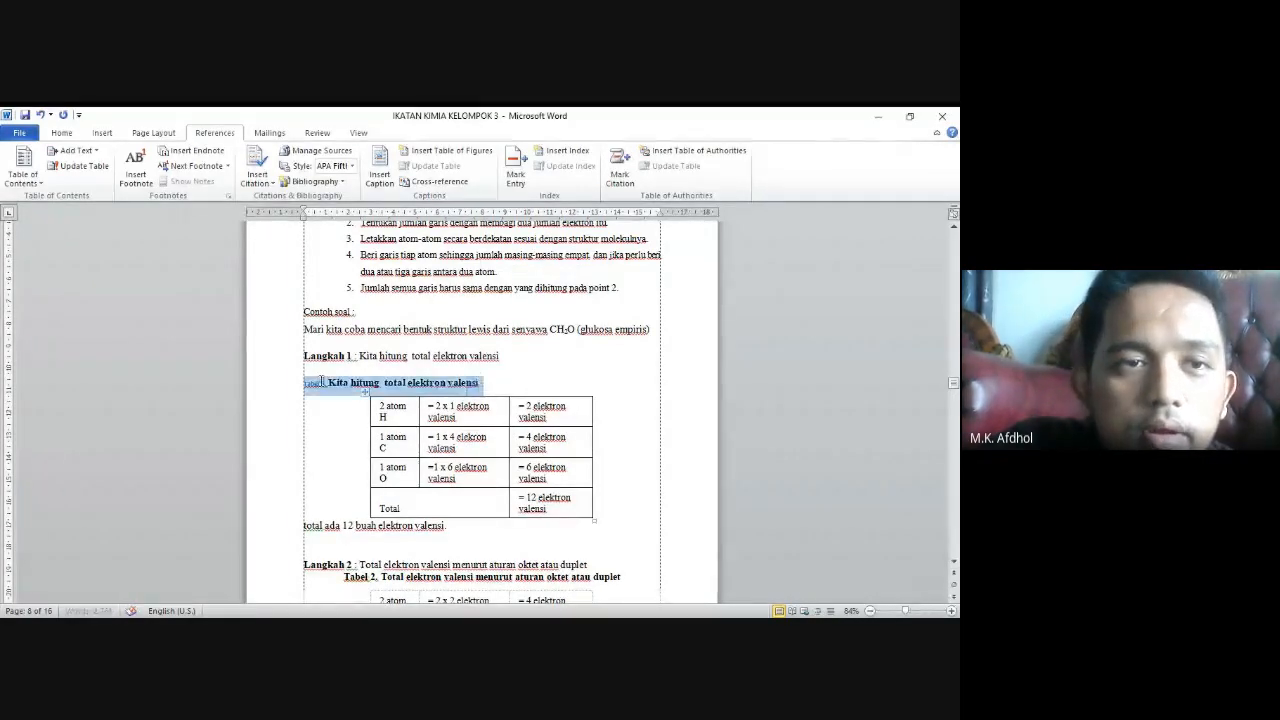
left_click(61, 132)
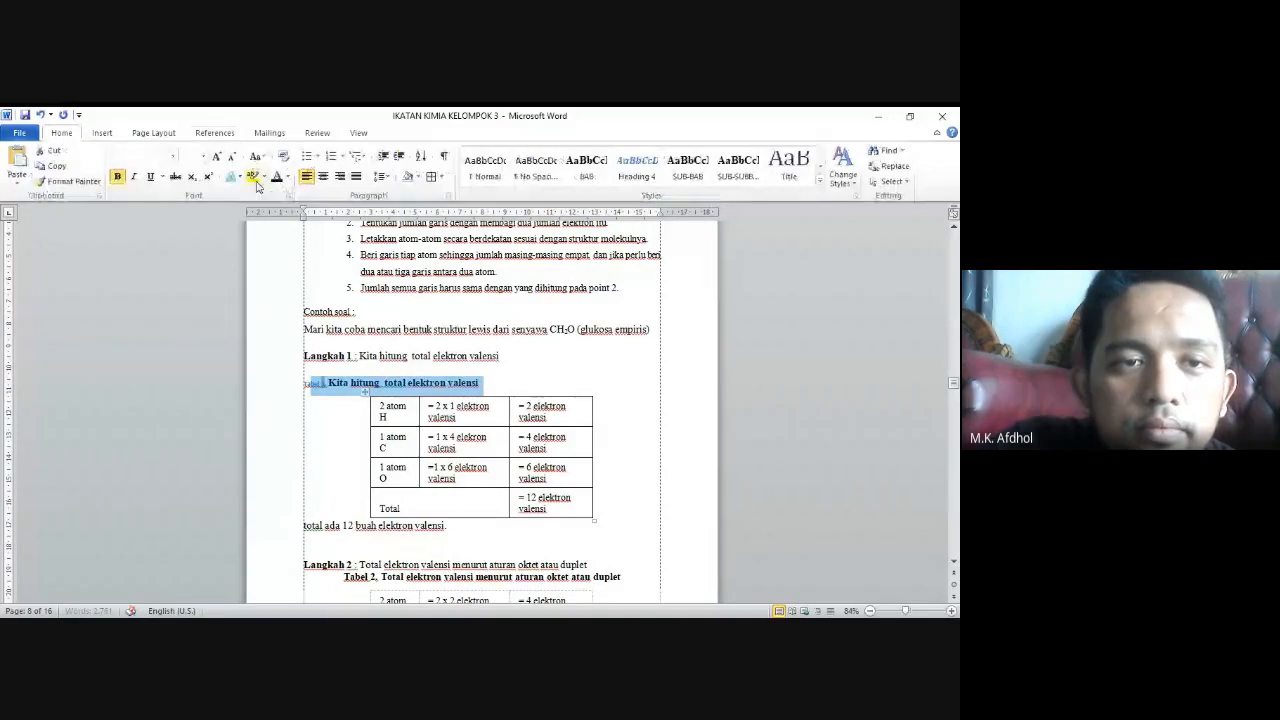
left_click(323, 176)
left_click(173, 156)
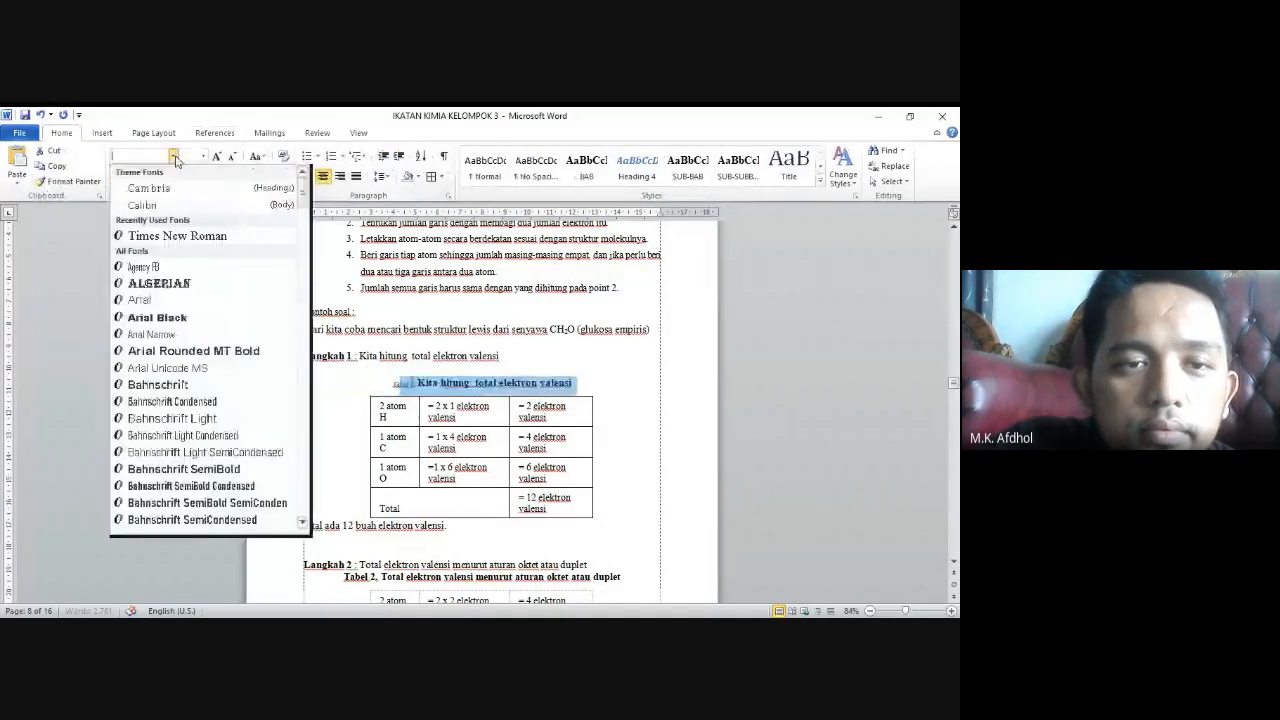
left_click(177, 236)
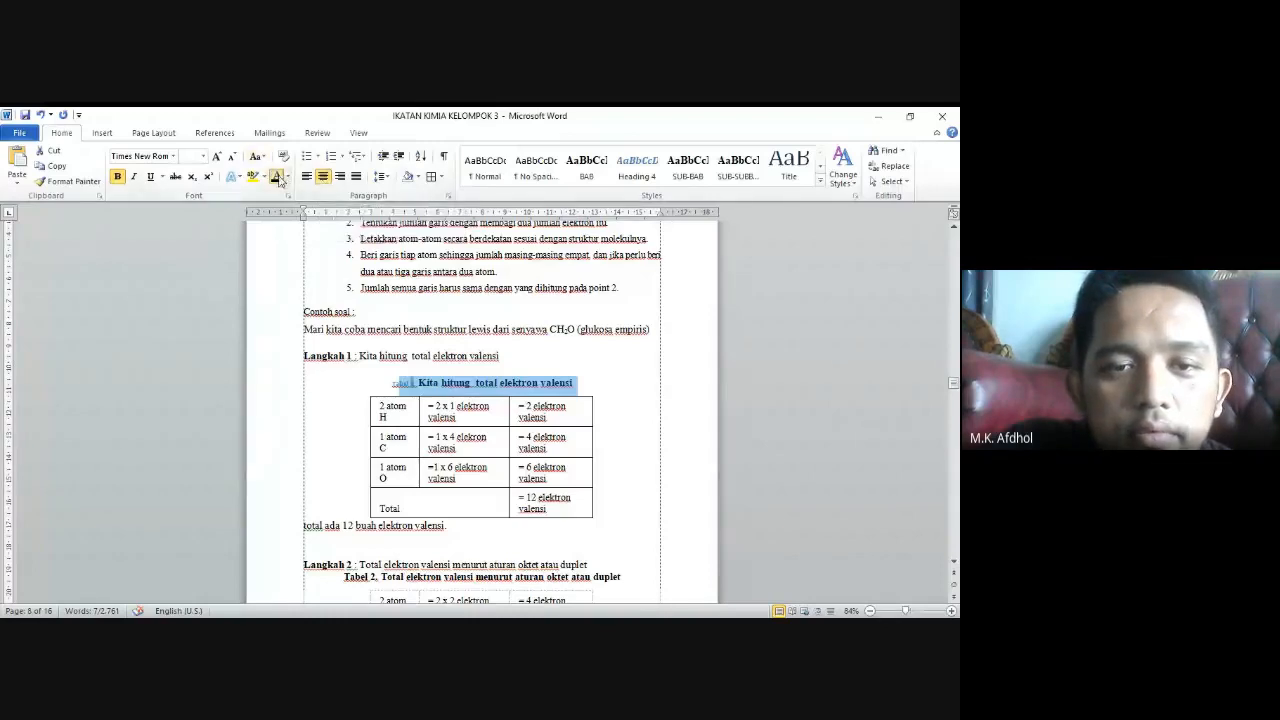
left_click(497, 386)
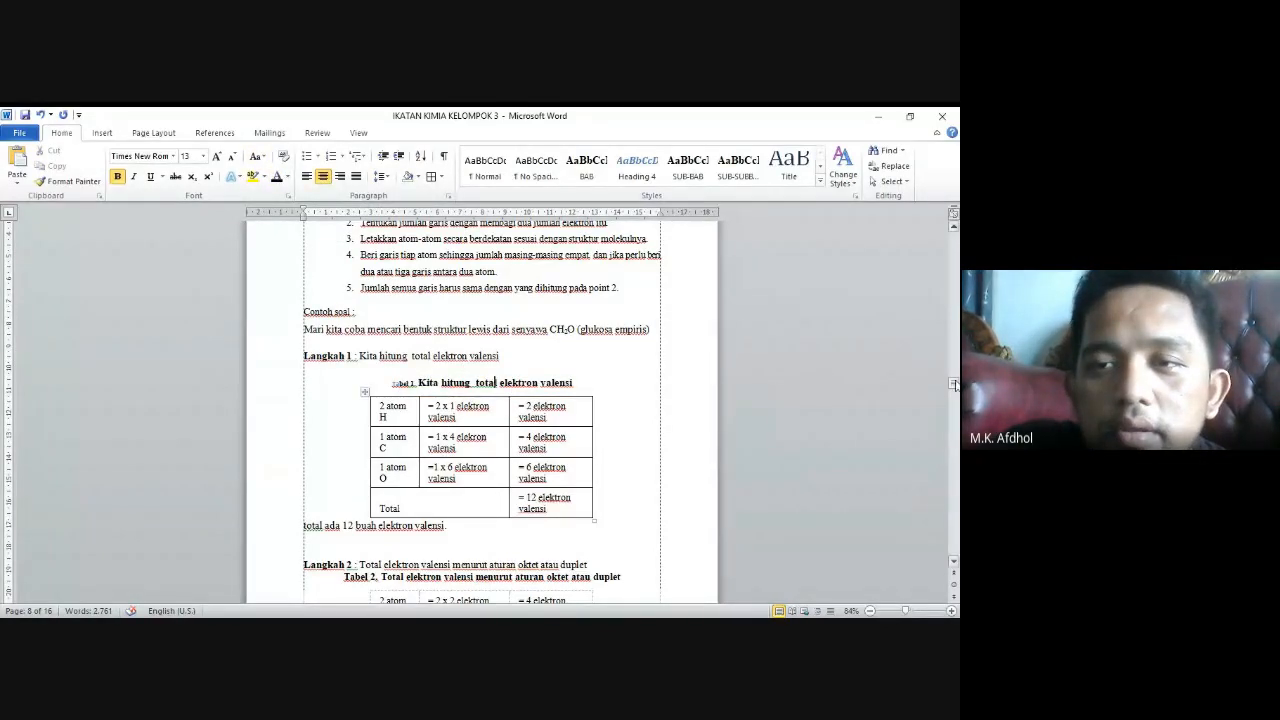
Insert an automatic list of tables on a new line under the "DAFTAR TABEL" heading, using the caption label "Tabel"
left_click_drag(953, 383, 944, 268)
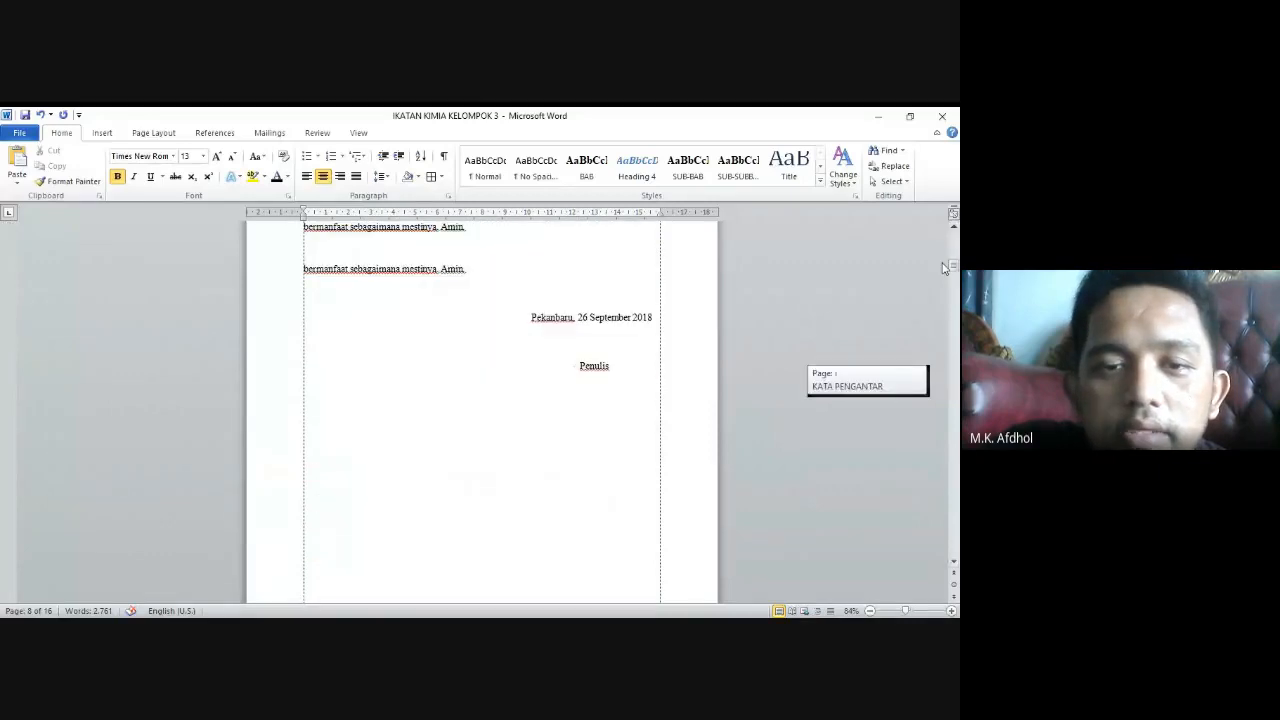
scroll(528, 411, "down", 12)
scroll(469, 526, "down", 3)
left_click(499, 381)
key("Return")
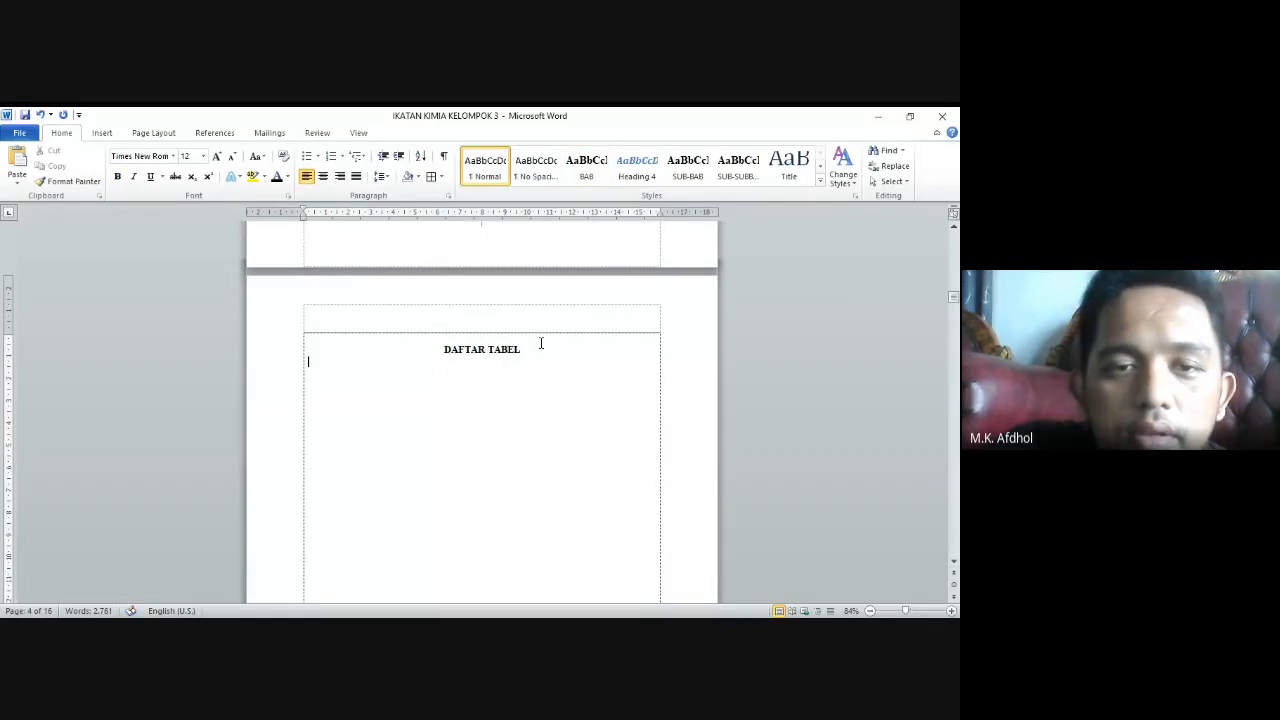
left_click(214, 132)
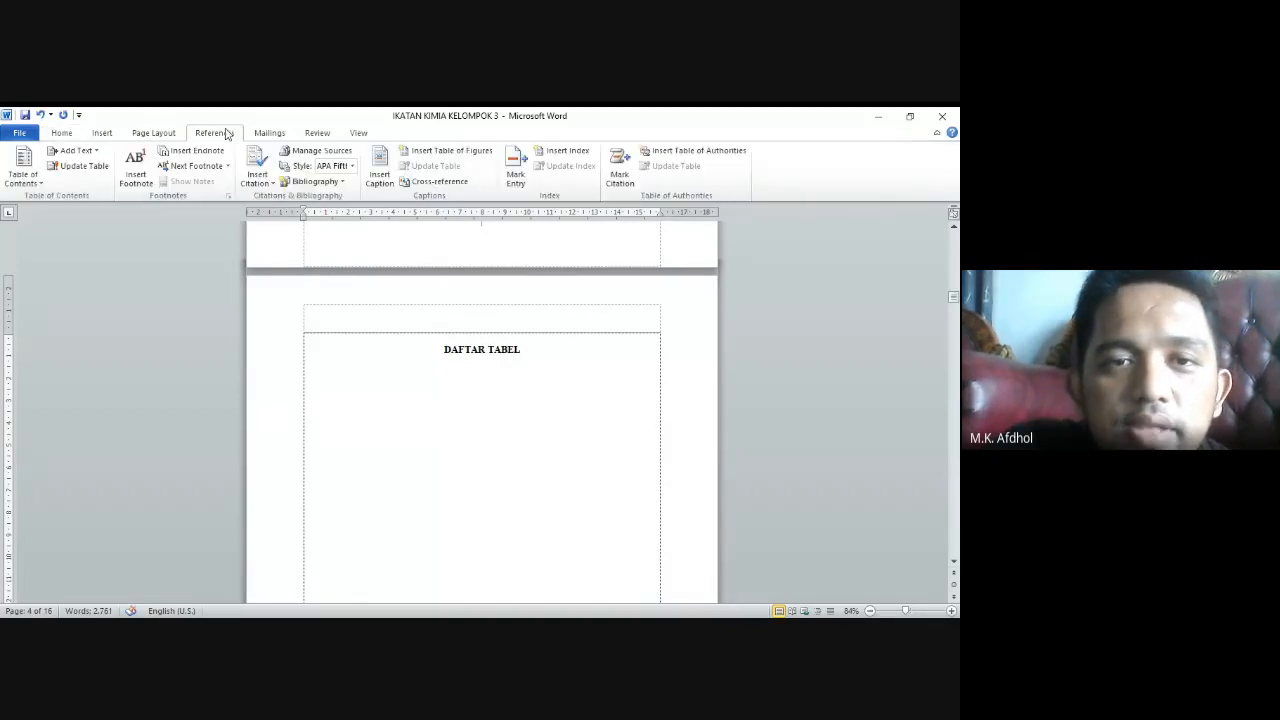
left_click(435, 150)
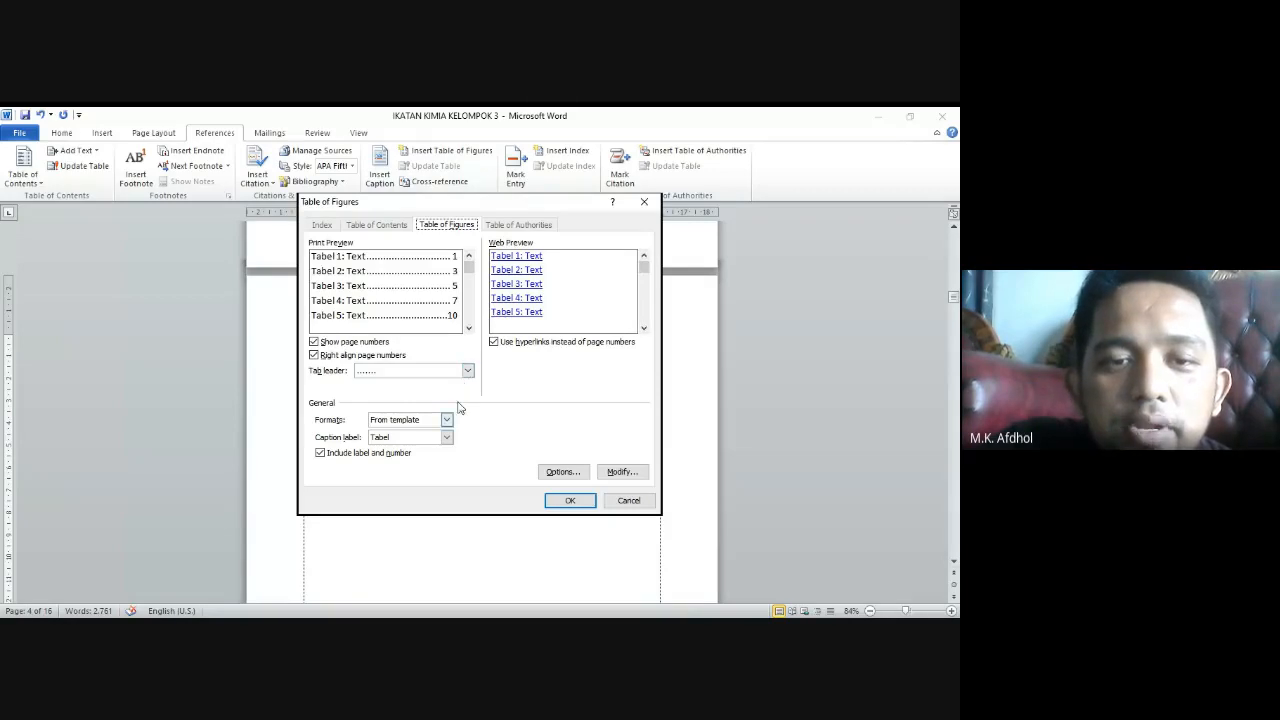
left_click(447, 437)
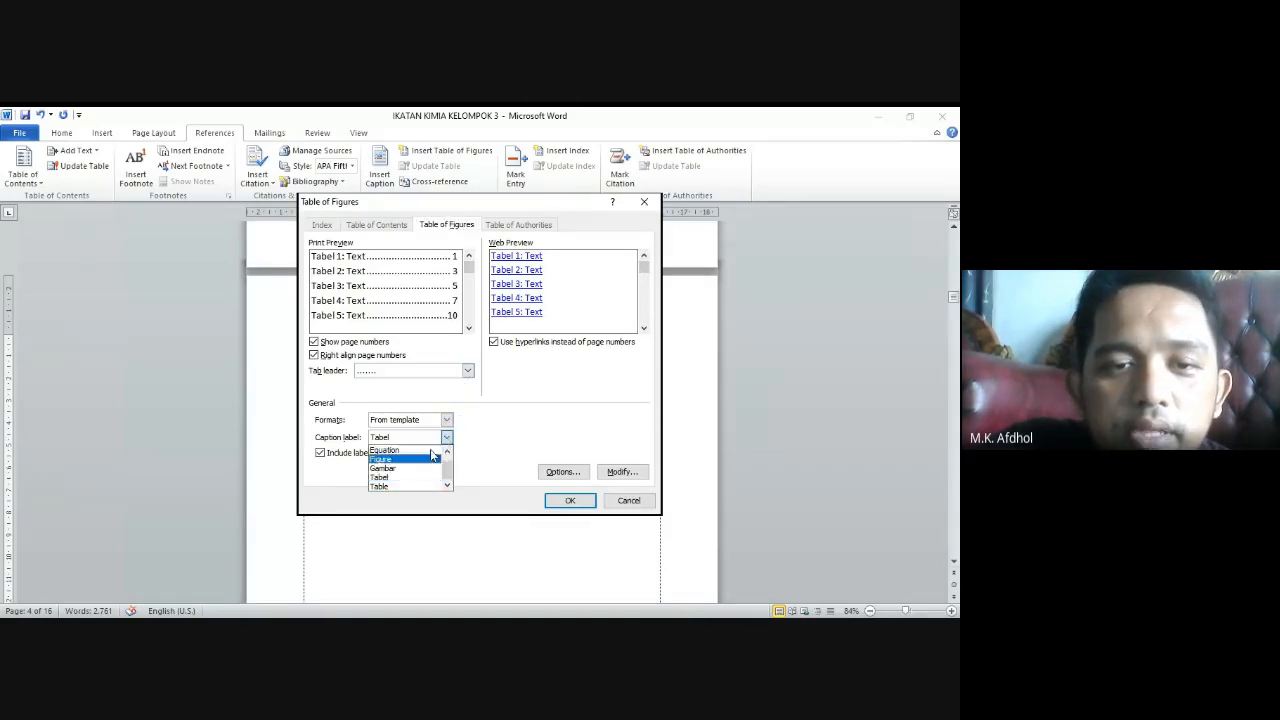
left_click(417, 470)
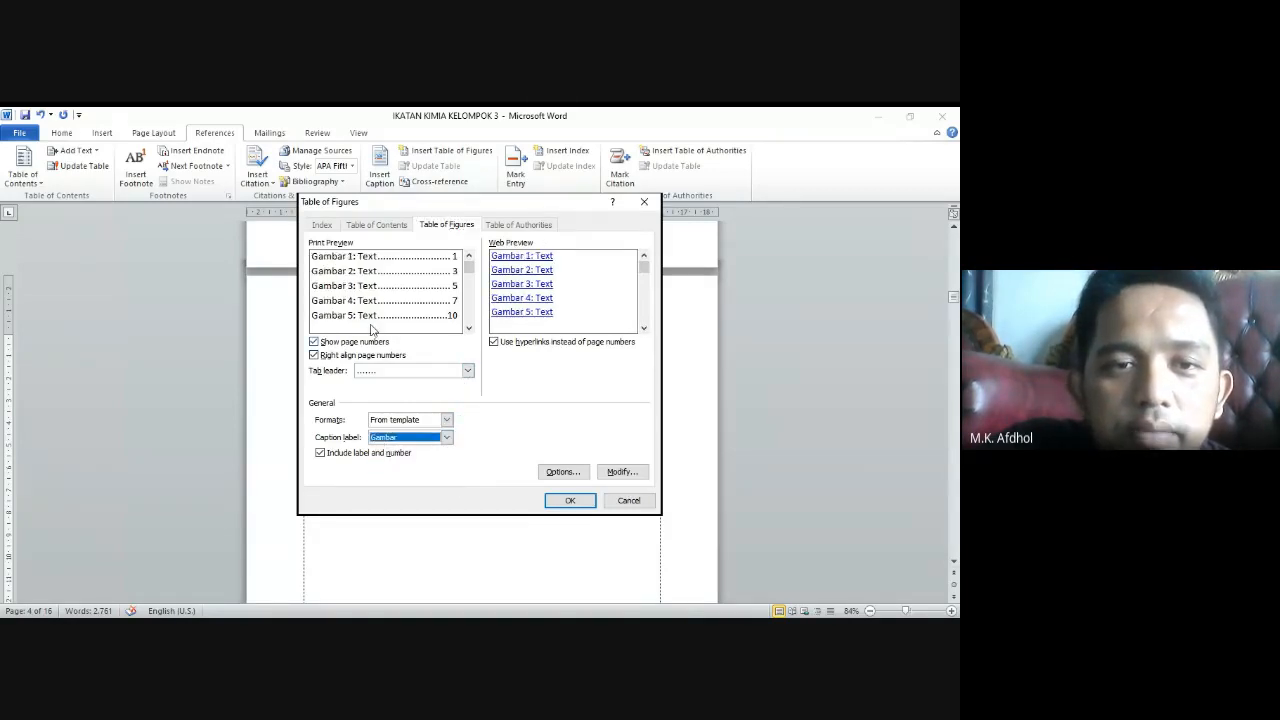
left_click(448, 438)
left_click(405, 477)
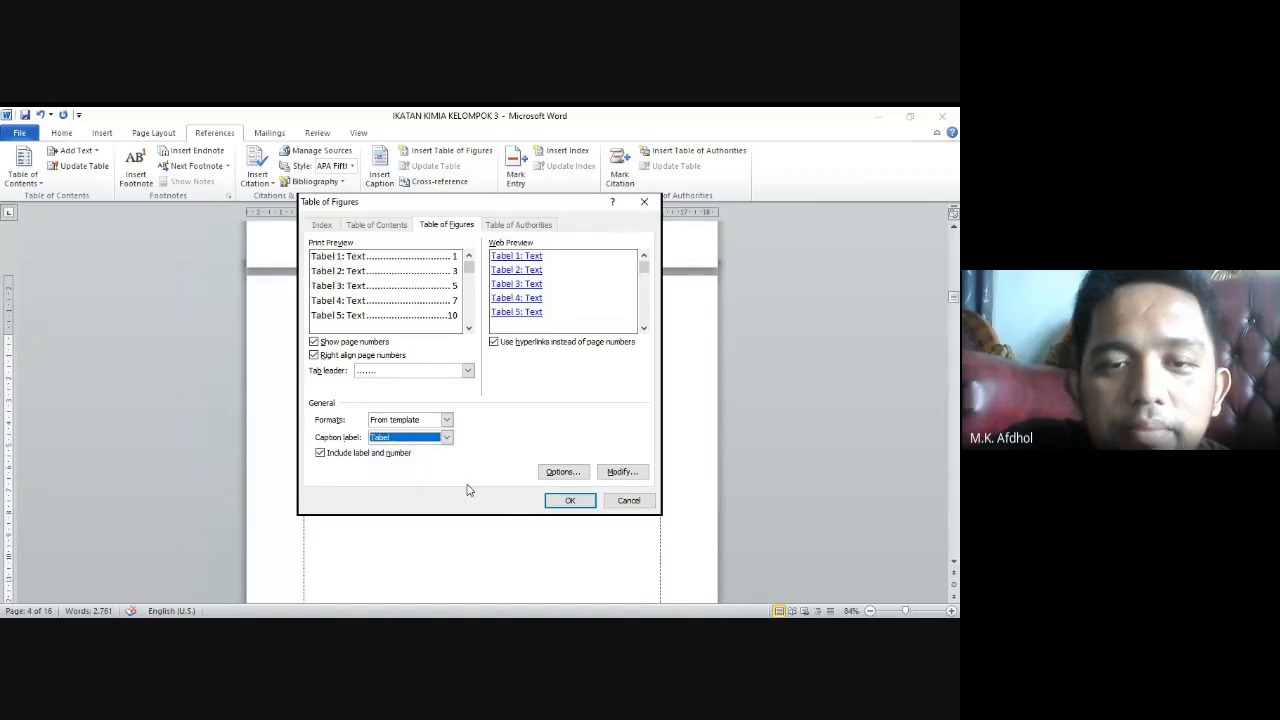
left_click(568, 500)
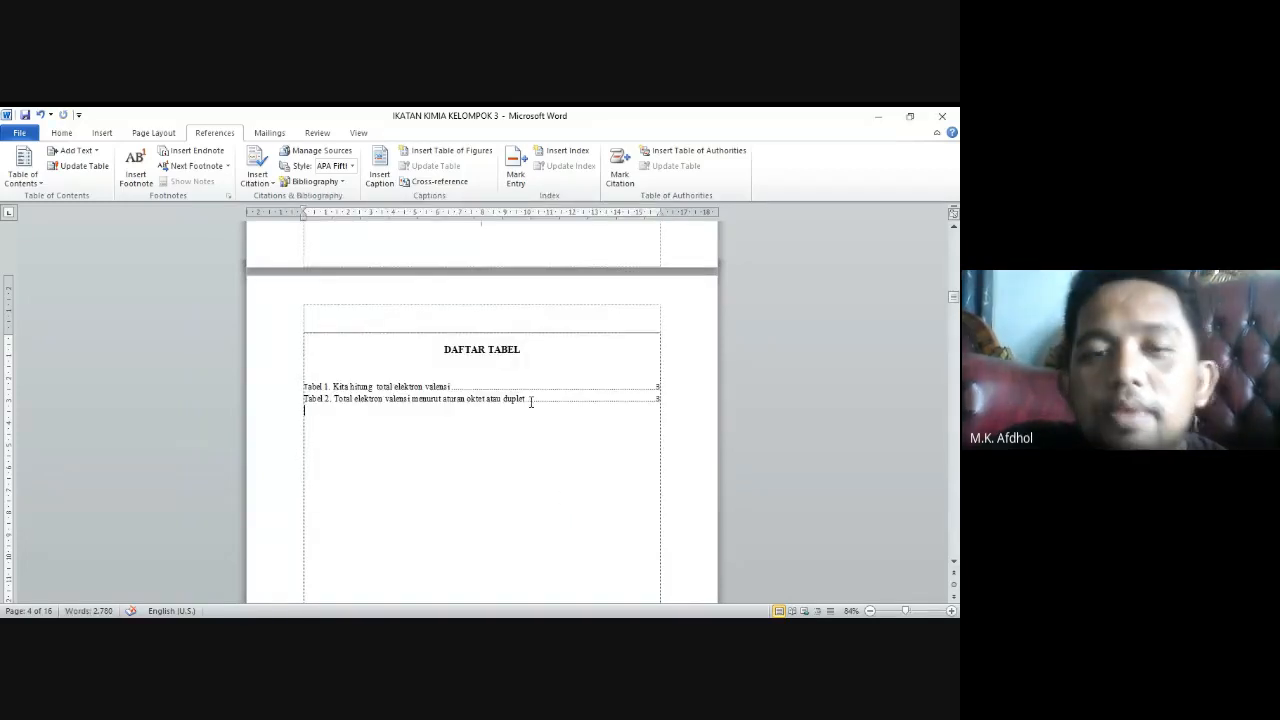
scroll(386, 494, "down", 3)
key("alt+Tab")
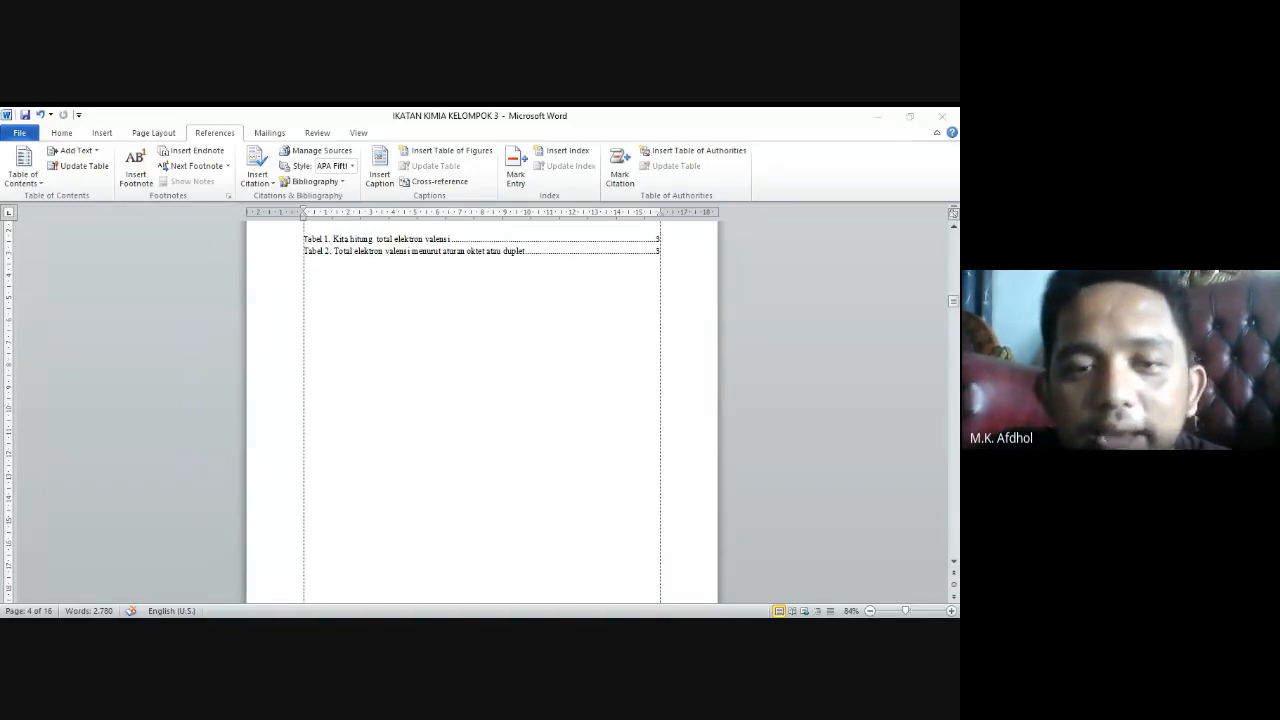